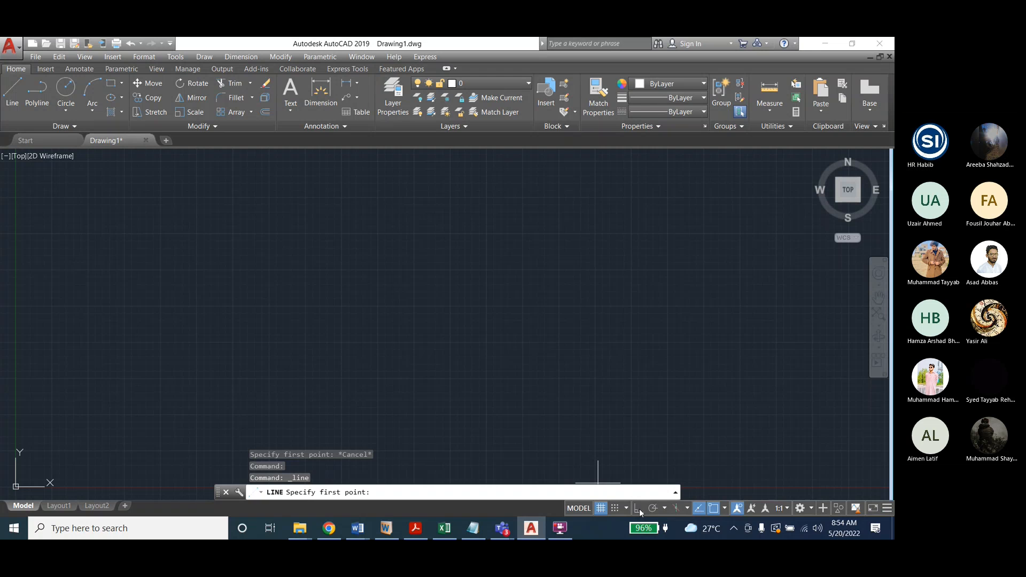
With Ortho mode on, draw a chain of lines from a top edge about 9.83 units long, descending rightward in three vertical drops
{"action": "key", "text": "Escape"}
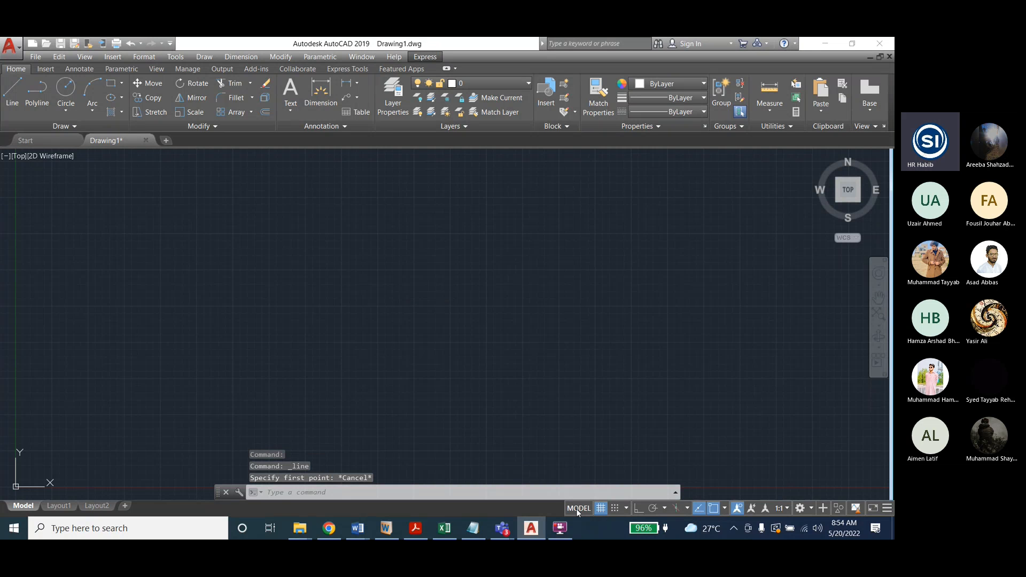
{"action": "left_click", "coordinate": [637, 508]}
{"action": "left_click", "coordinate": [14, 95]}
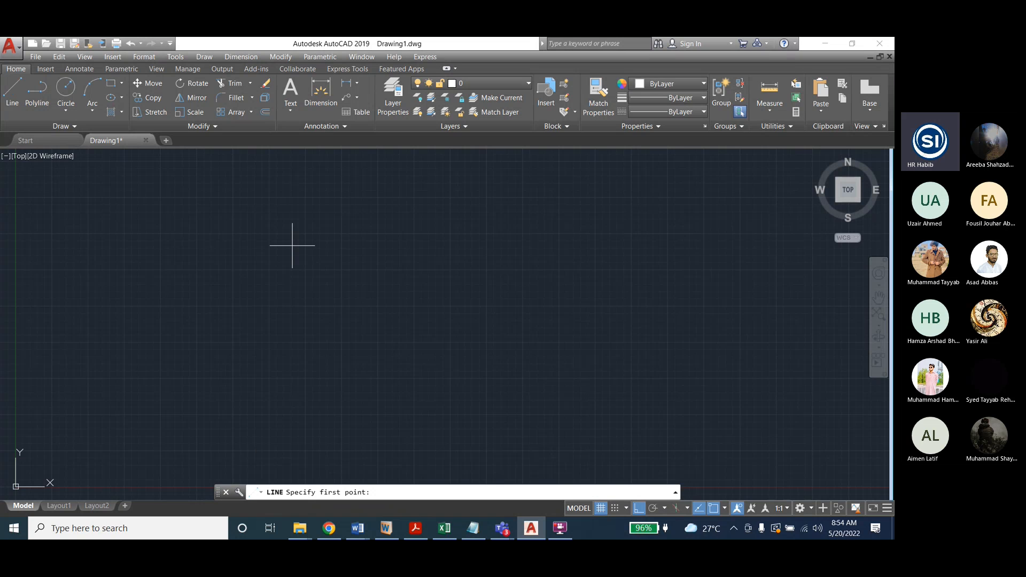
{"action": "left_click", "coordinate": [328, 245]}
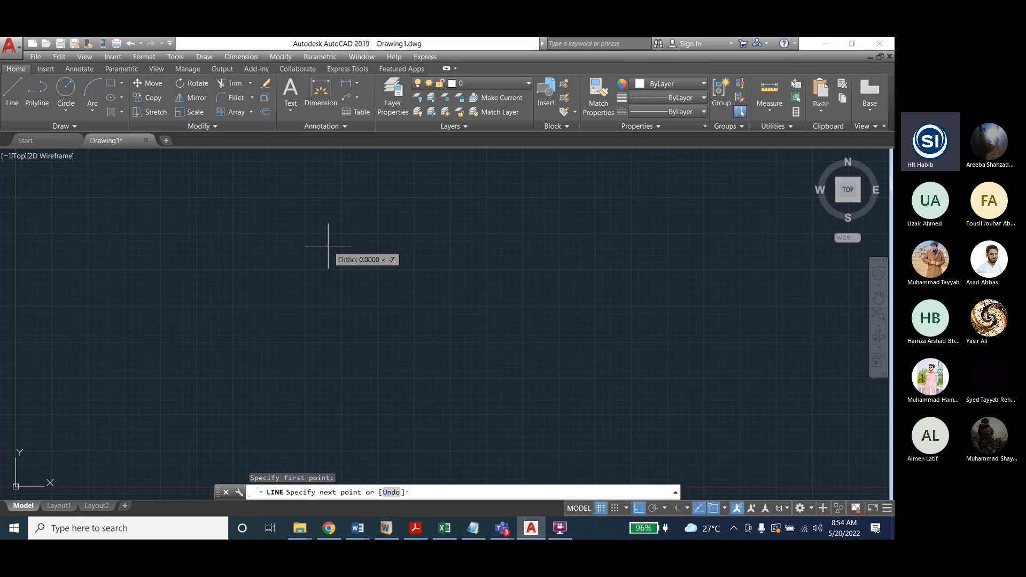
{"action": "left_click", "coordinate": [471, 245]}
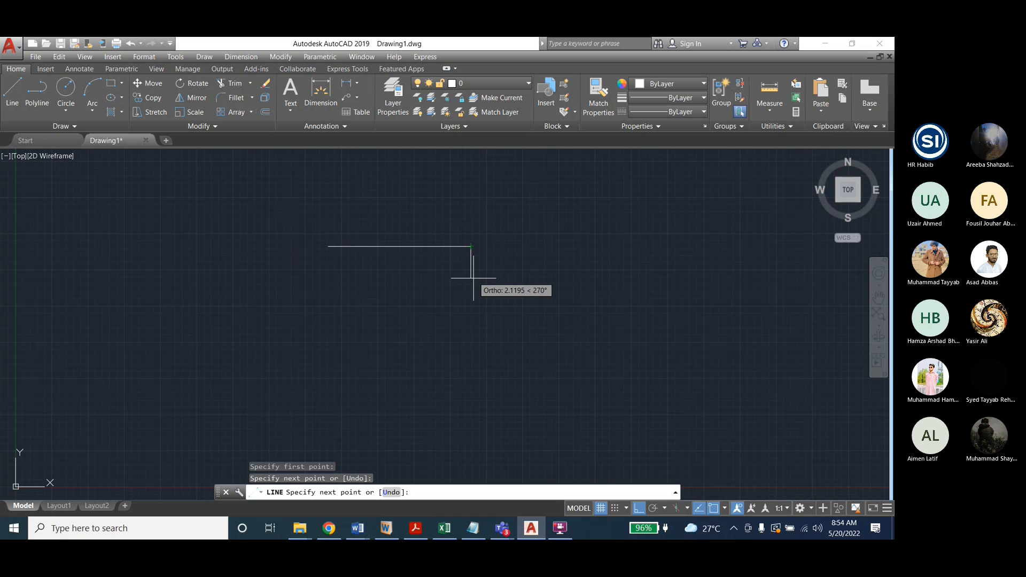
{"action": "left_click", "coordinate": [471, 304]}
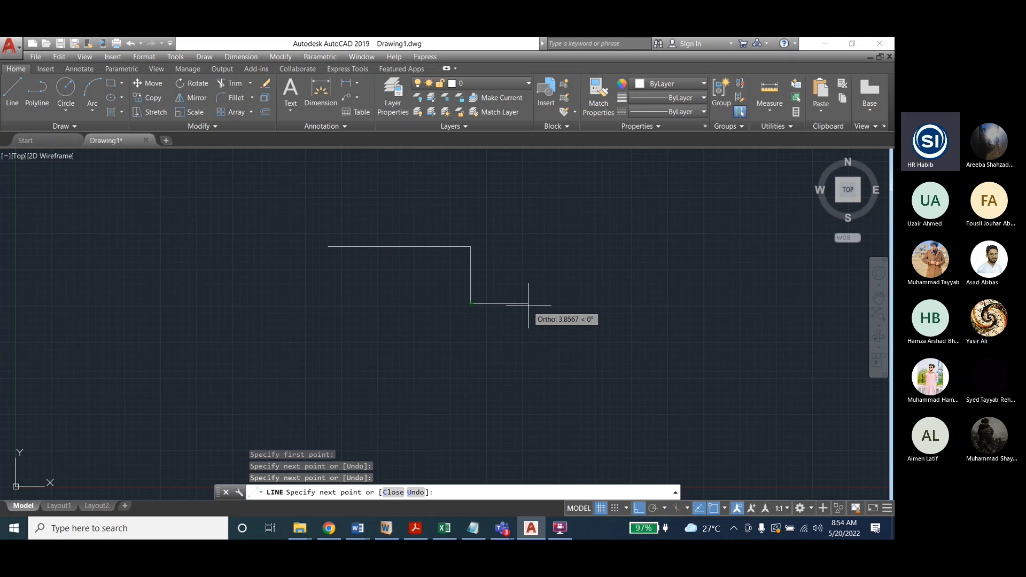
{"action": "left_click", "coordinate": [547, 304]}
{"action": "left_click", "coordinate": [544, 361]}
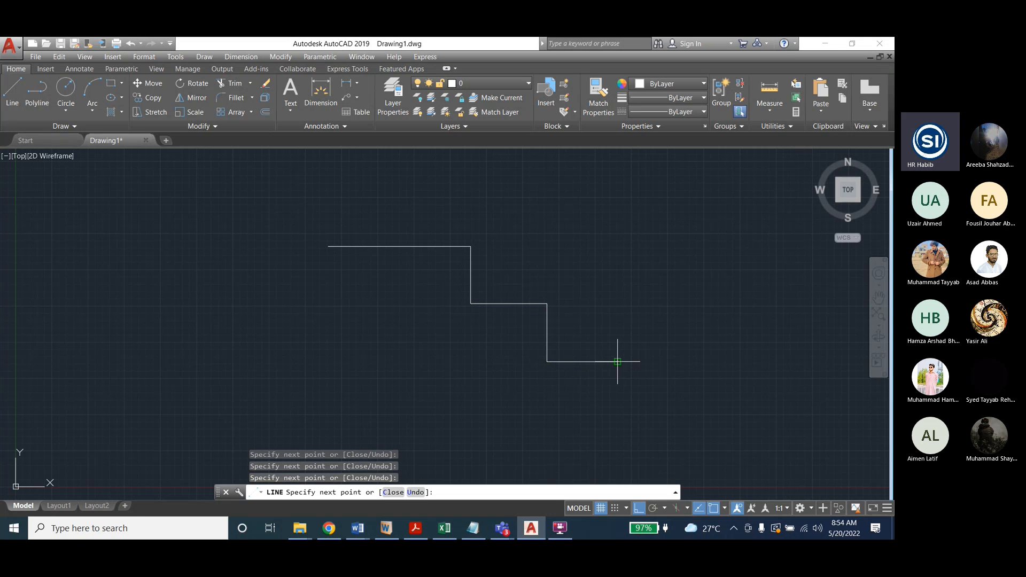
{"action": "left_click", "coordinate": [620, 363]}
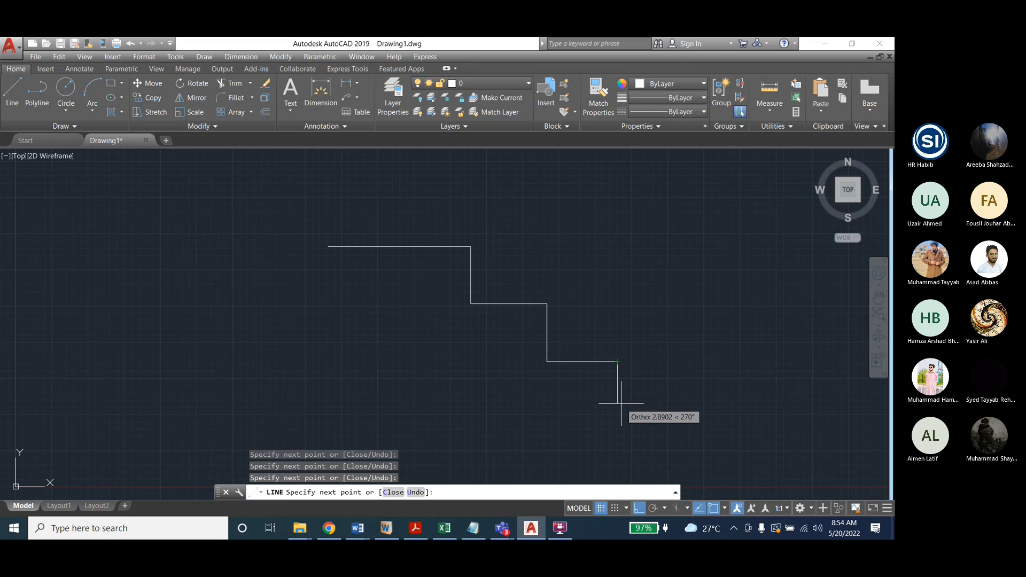
{"action": "left_click", "coordinate": [622, 420]}
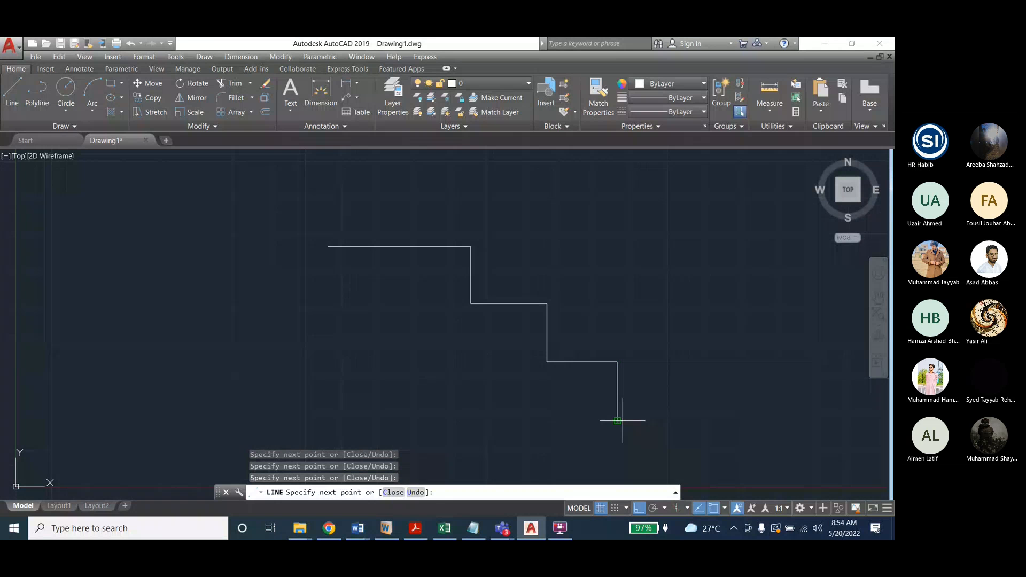
{"action": "key", "text": "Return"}
Draw the matching descending steps from the top edge's left end, aligning each corner with the levels of the right-hand steps
{"action": "key", "text": "Return"}
{"action": "left_click", "coordinate": [327, 246]}
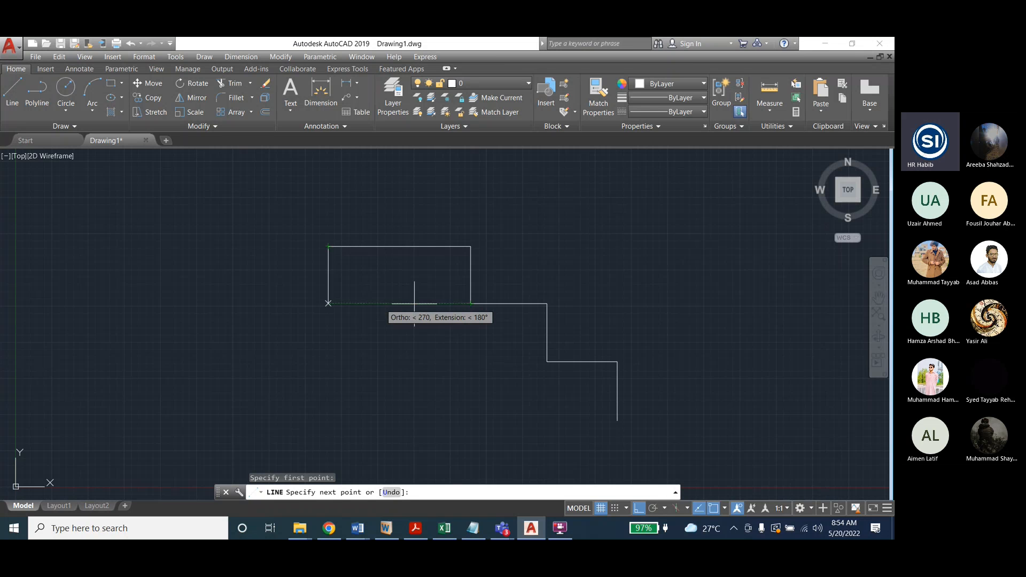
{"action": "left_click", "coordinate": [328, 303]}
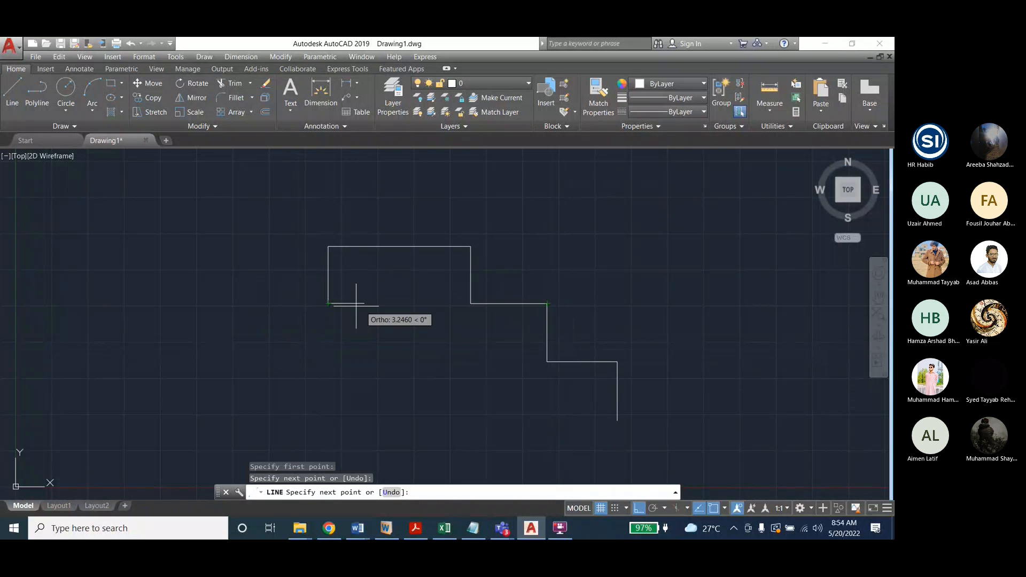
{"action": "left_click", "coordinate": [248, 303]}
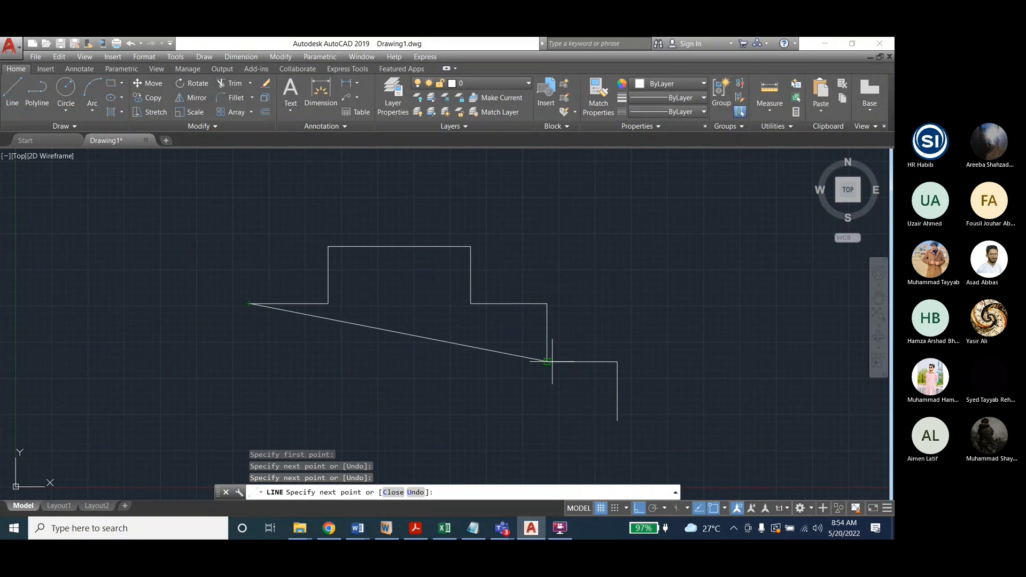
{"action": "left_click", "coordinate": [249, 362]}
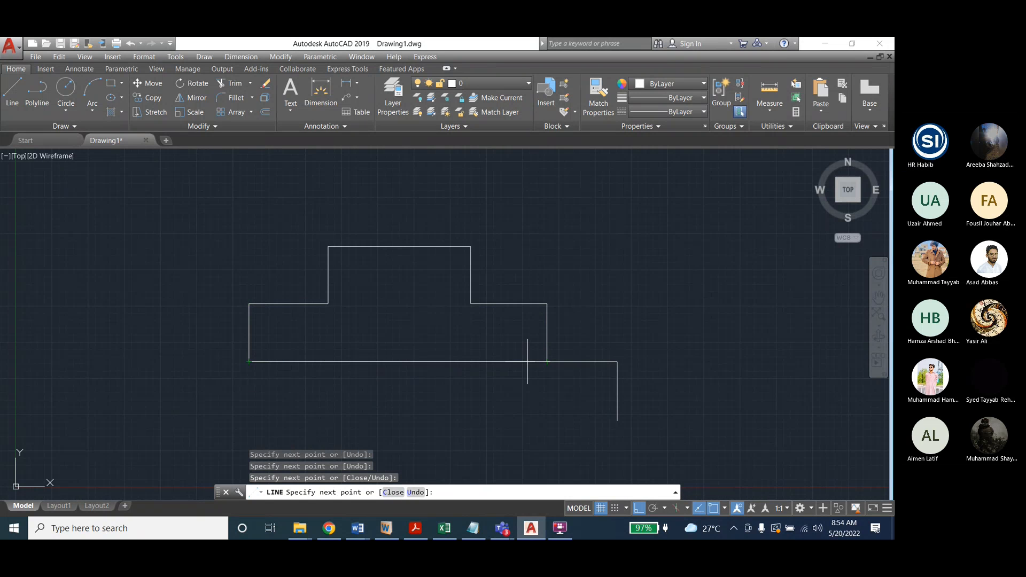
{"action": "left_click", "coordinate": [177, 368]}
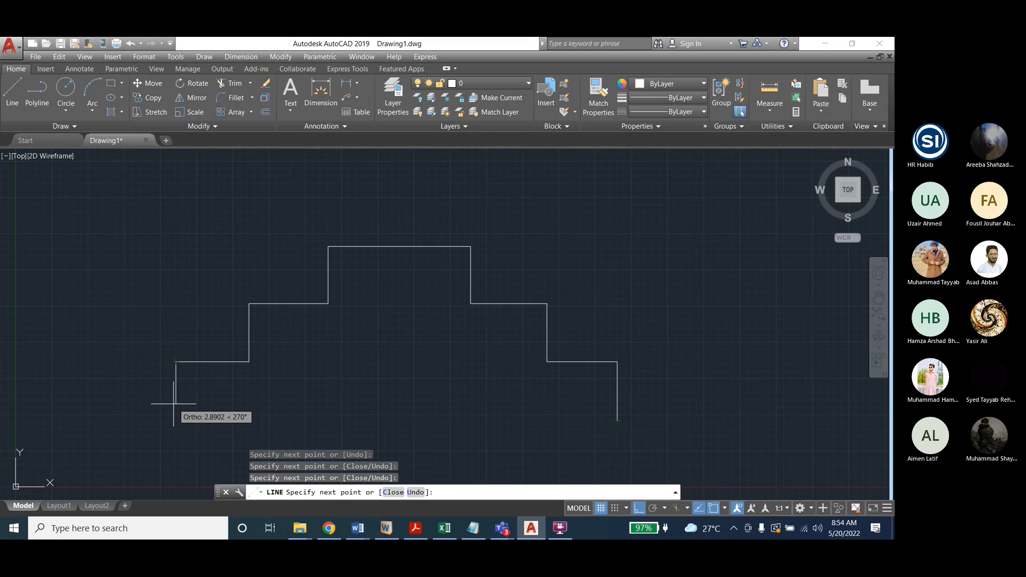
{"action": "scroll", "coordinate": [230, 252], "scroll_direction": "down", "scroll_amount": 2}
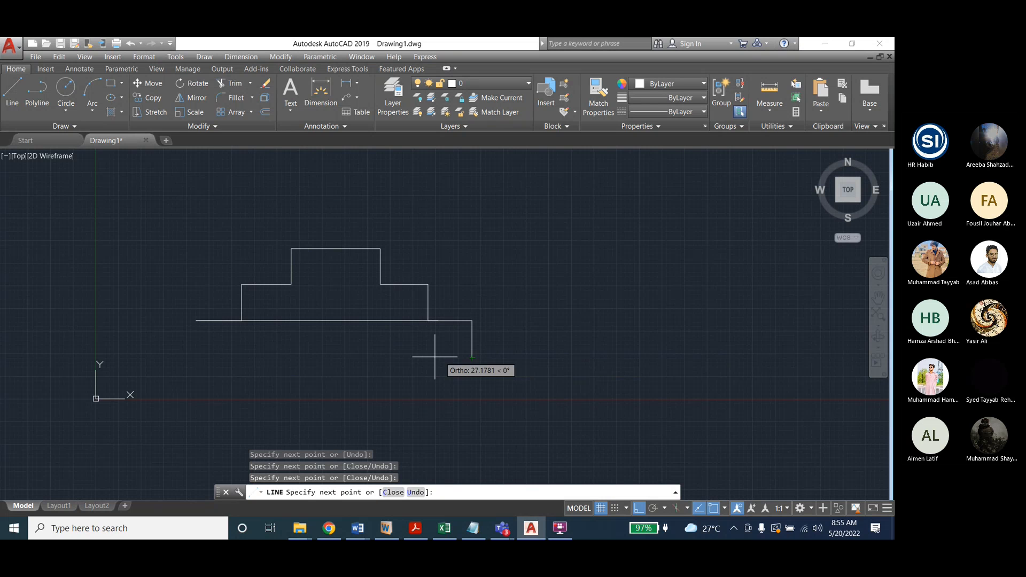
{"action": "left_click", "coordinate": [195, 357]}
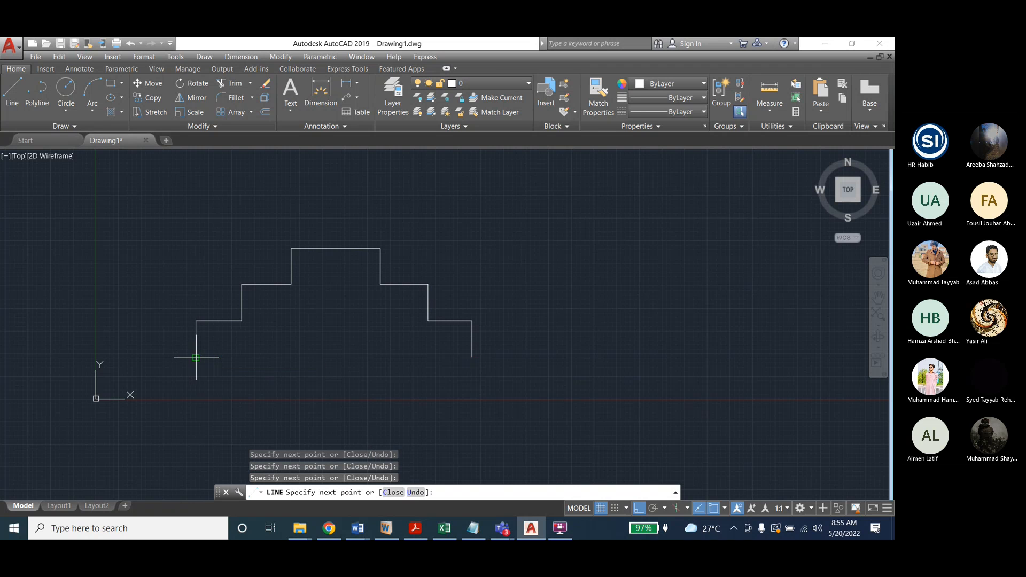
Close the stepped outline with a horizontal base line to the lower-right corner and end the Line command
{"action": "left_click", "coordinate": [471, 357]}
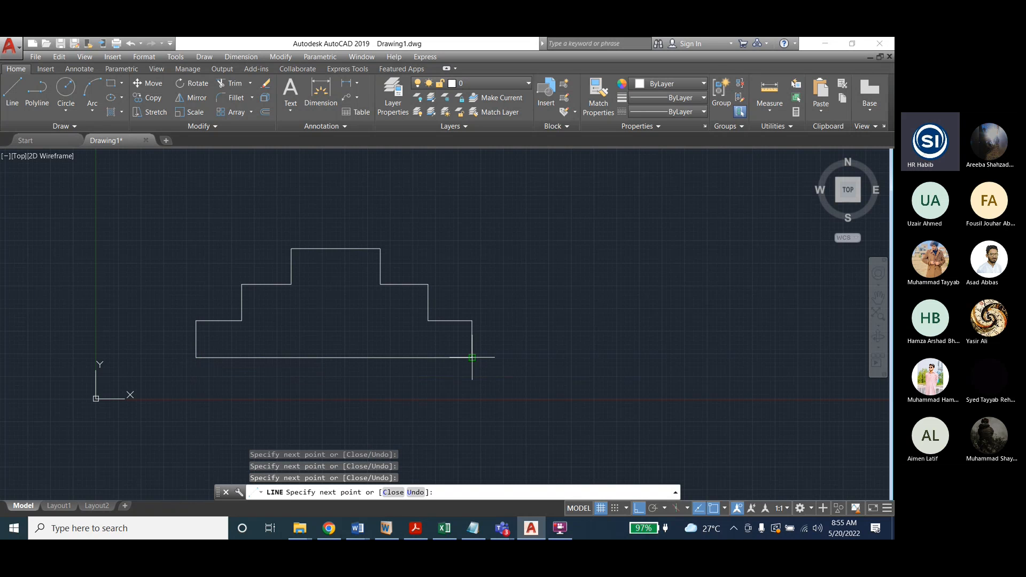
{"action": "key", "text": "Escape"}
{"action": "key", "text": "Escape"}
{"action": "key", "text": "Escape"}
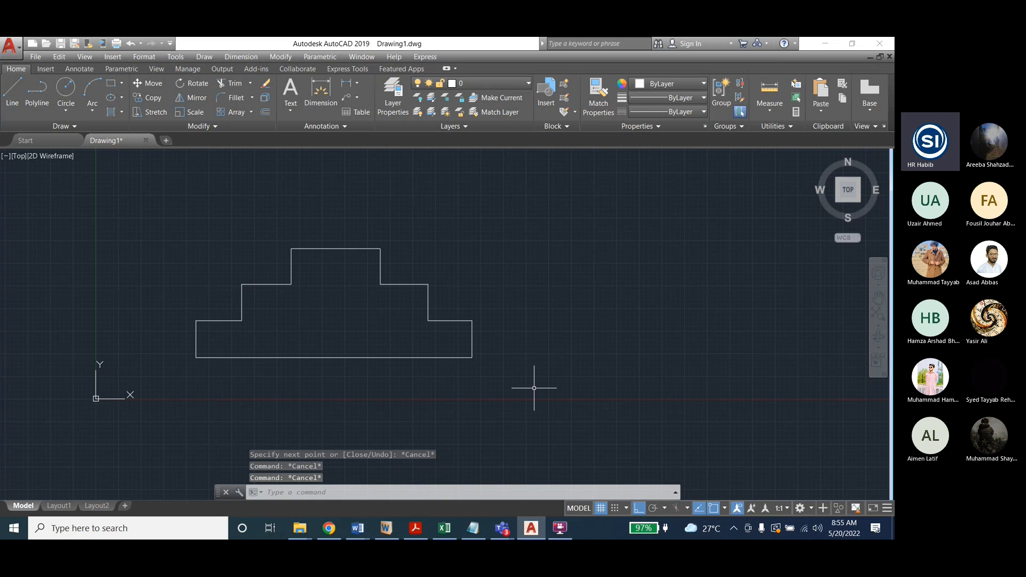
Hatch the inside of the stepped outline with the ANSI31 pattern and a blue background colour
{"action": "scroll", "coordinate": [748, 362], "scroll_direction": "down", "scroll_amount": 2}
{"action": "scroll", "coordinate": [486, 362], "scroll_direction": "up", "scroll_amount": 2}
{"action": "middle_click_drag", "start_coordinate": [357, 385], "coordinate": [294, 396]}
{"action": "scroll", "coordinate": [403, 299], "scroll_direction": "up", "scroll_amount": 2}
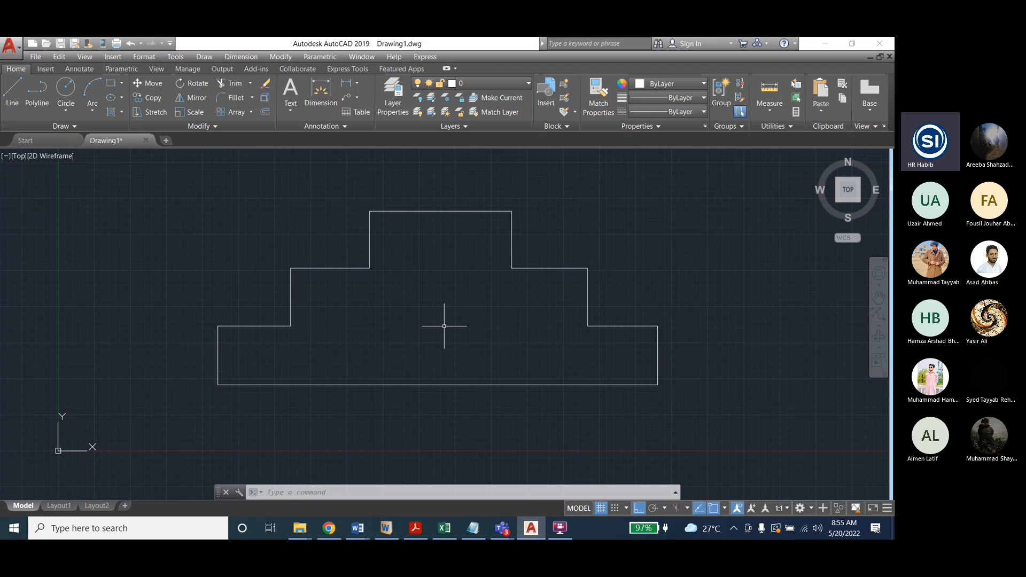
{"action": "key", "text": "Escape"}
{"action": "key", "text": "Escape"}
{"action": "left_click", "coordinate": [146, 58]}
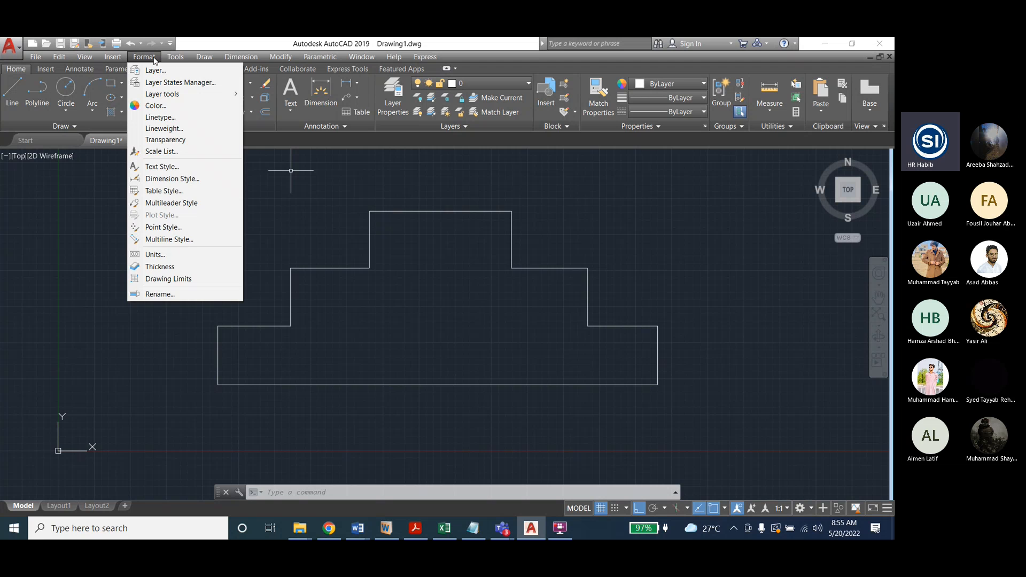
{"action": "mouse_move", "coordinate": [203, 60]}
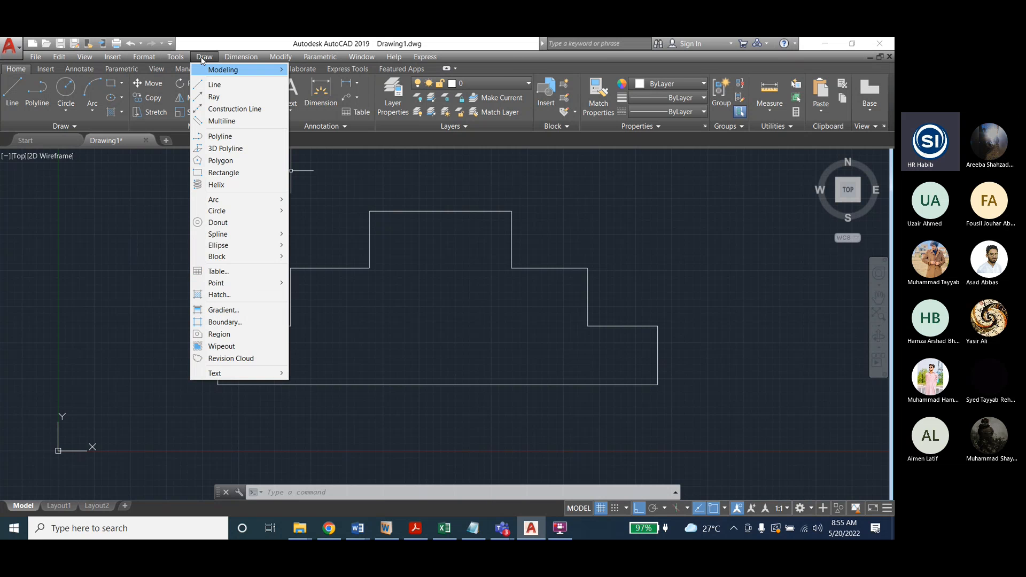
{"action": "left_click", "coordinate": [228, 297]}
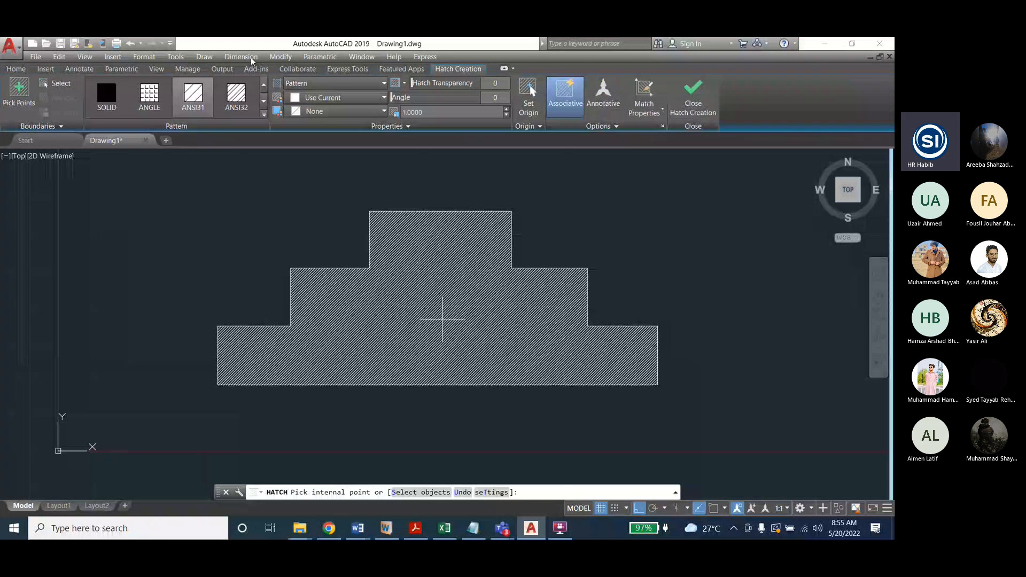
{"action": "left_click", "coordinate": [18, 92]}
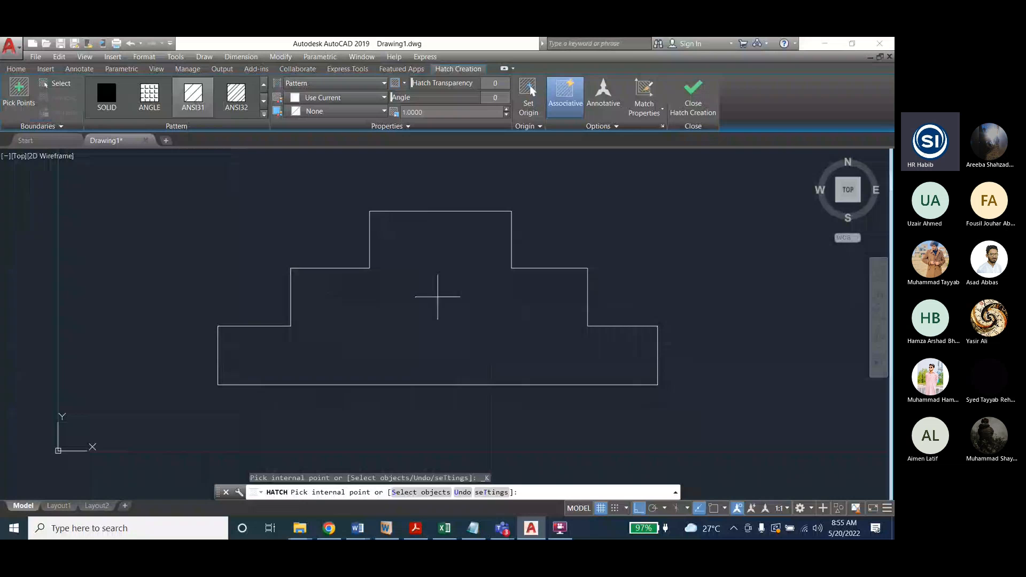
{"action": "left_click", "coordinate": [437, 296]}
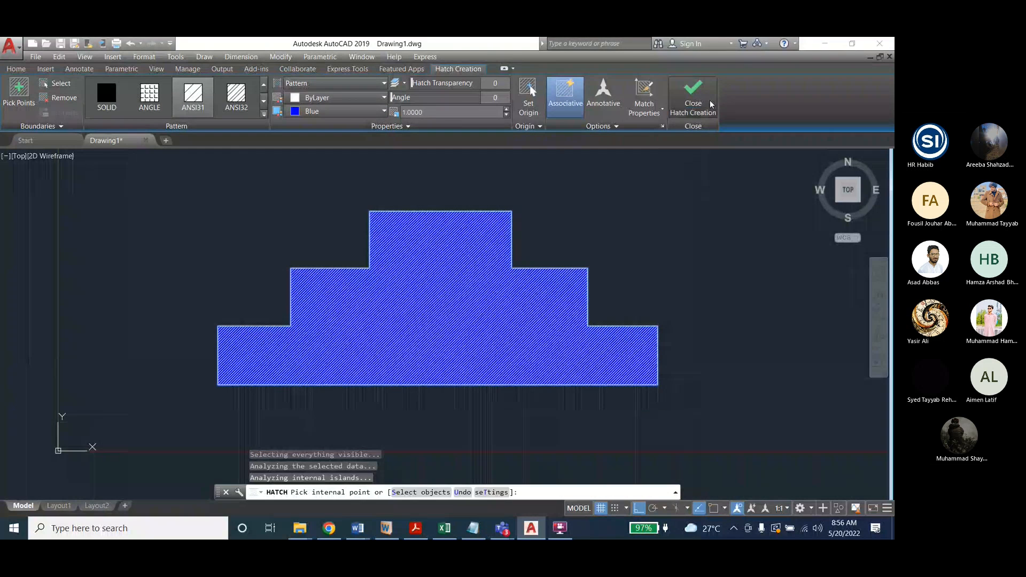
{"action": "left_click", "coordinate": [693, 99]}
{"action": "key", "text": "Escape"}
{"action": "key", "text": "Escape"}
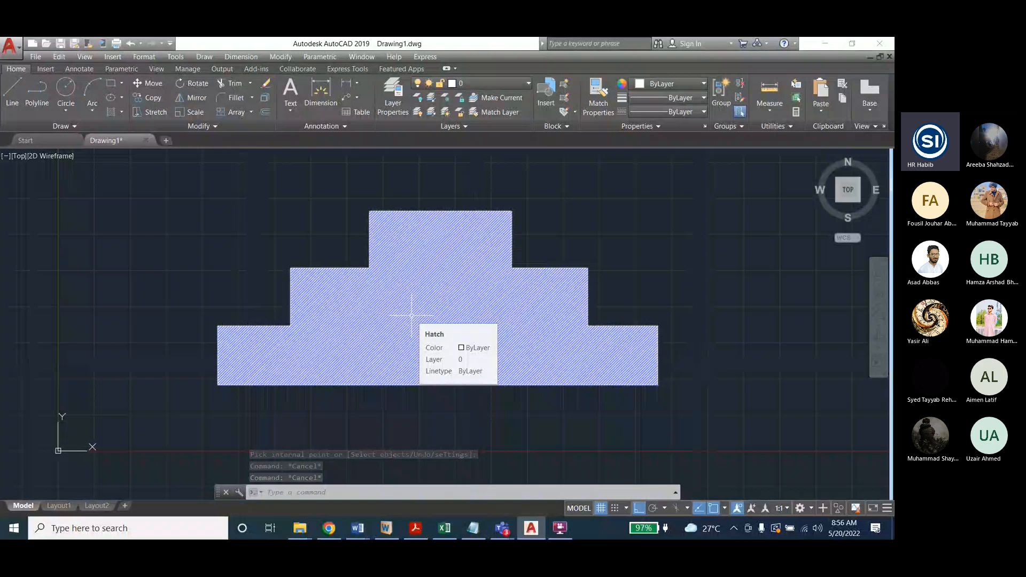
Add a linear dimension to the stepped shape's top edge, placing the dimension line just above it
{"action": "left_click", "coordinate": [411, 314]}
{"action": "left_click", "coordinate": [241, 57]}
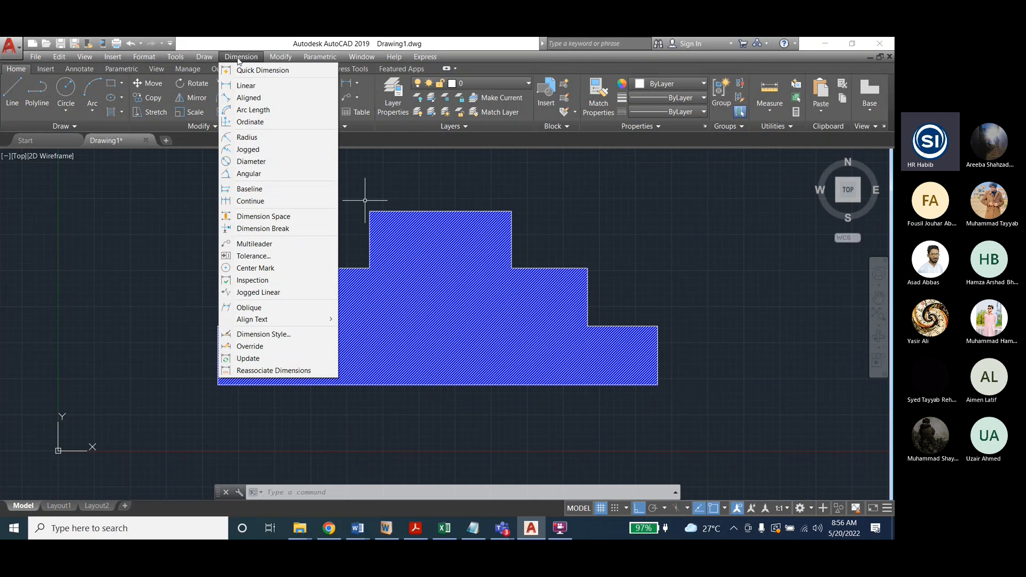
{"action": "left_click", "coordinate": [245, 86]}
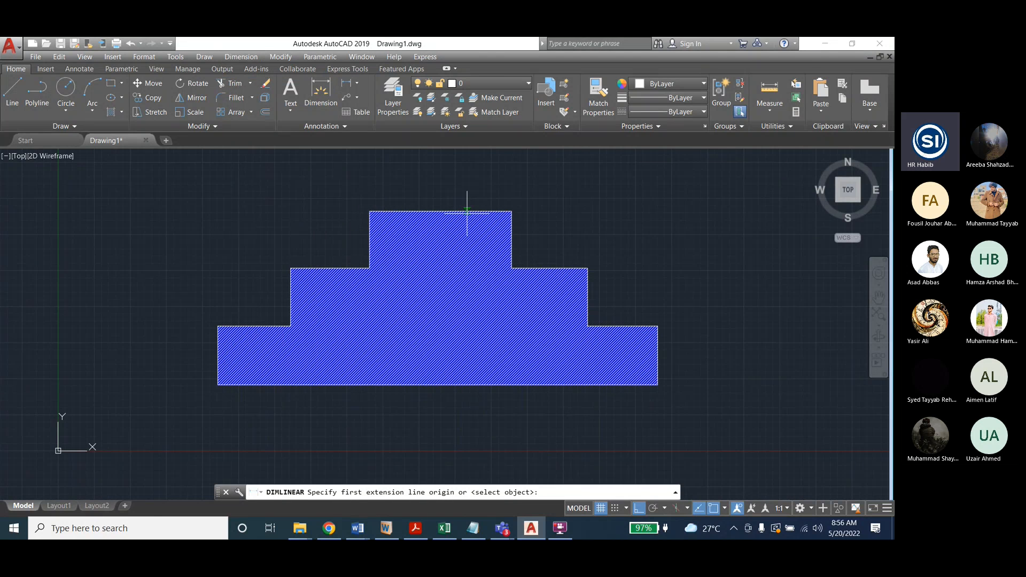
{"action": "left_click", "coordinate": [369, 210]}
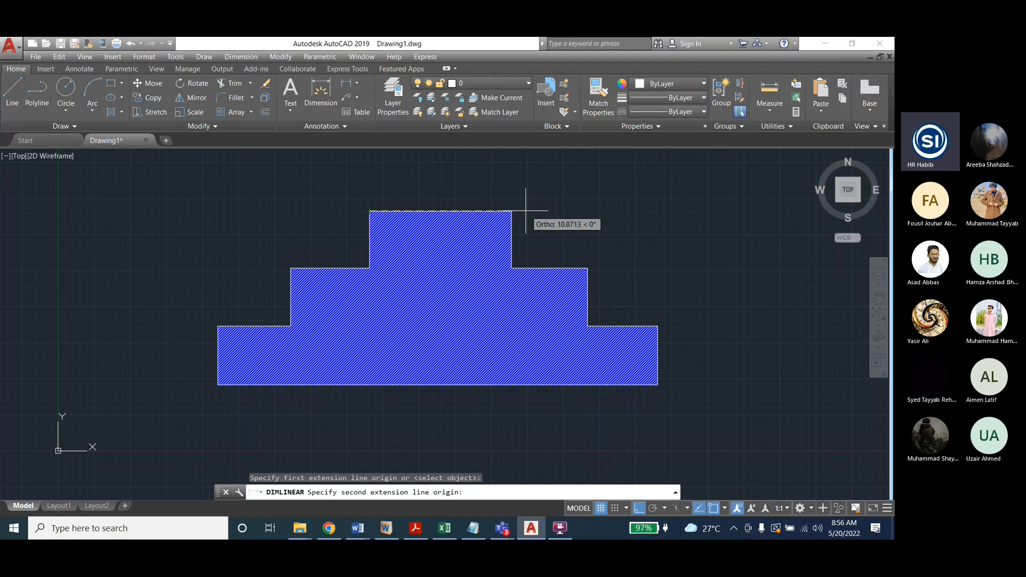
{"action": "left_click", "coordinate": [511, 210]}
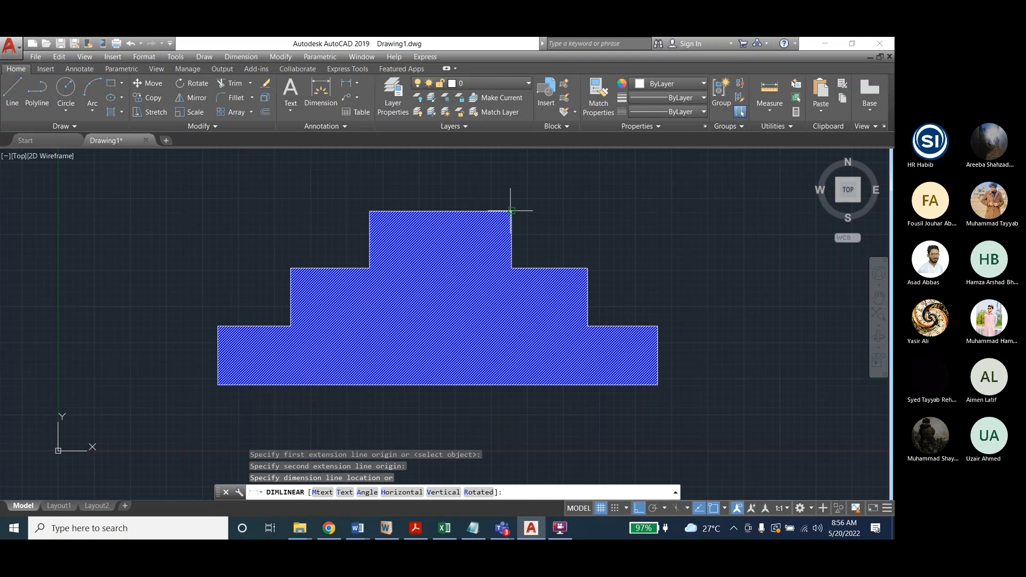
{"action": "left_click", "coordinate": [470, 183]}
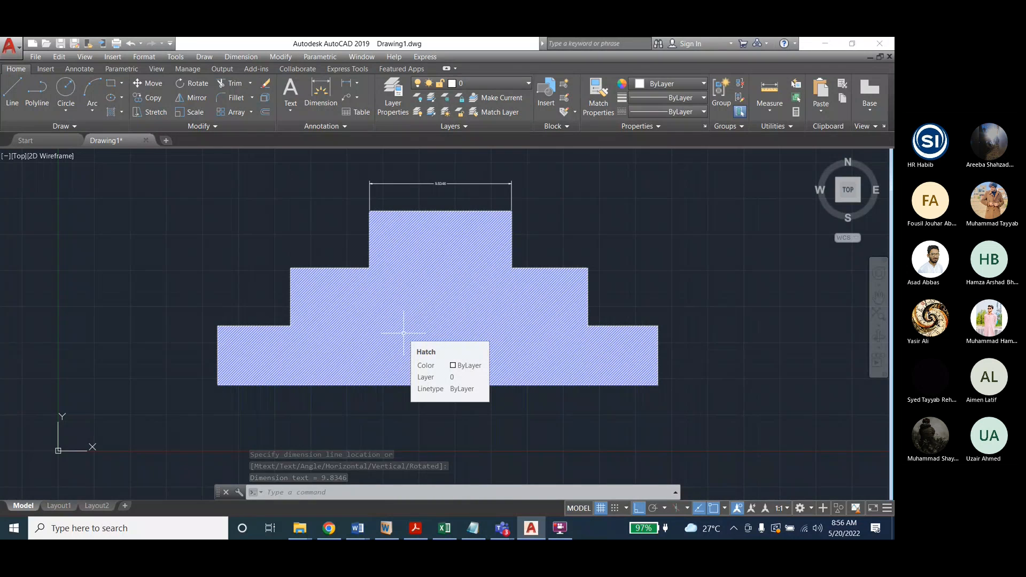
Add baseline dimensions from the top edge's left corner to the outer corners of the middle and lower right-hand steps
{"action": "left_click", "coordinate": [241, 57]}
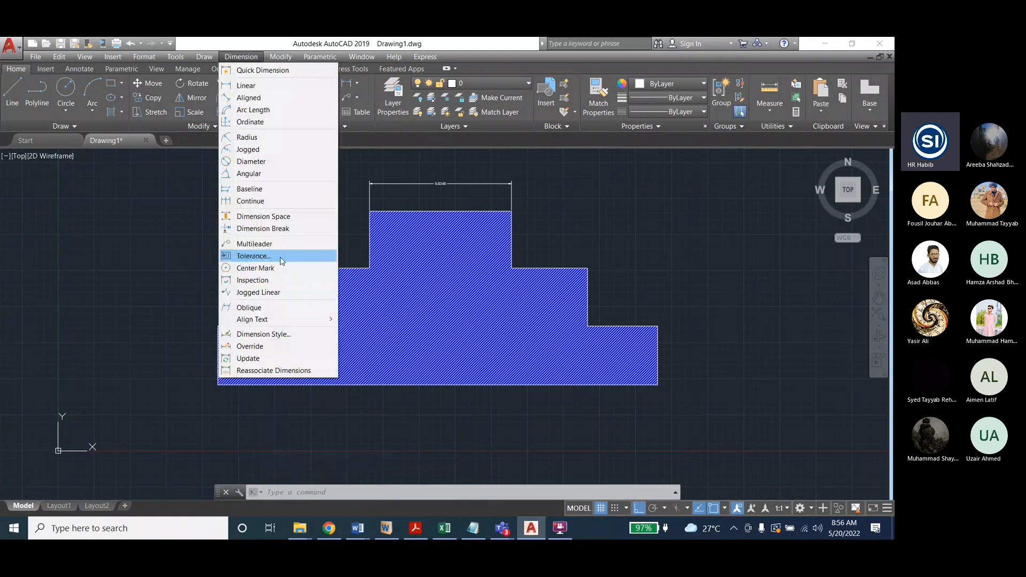
{"action": "left_click", "coordinate": [284, 190]}
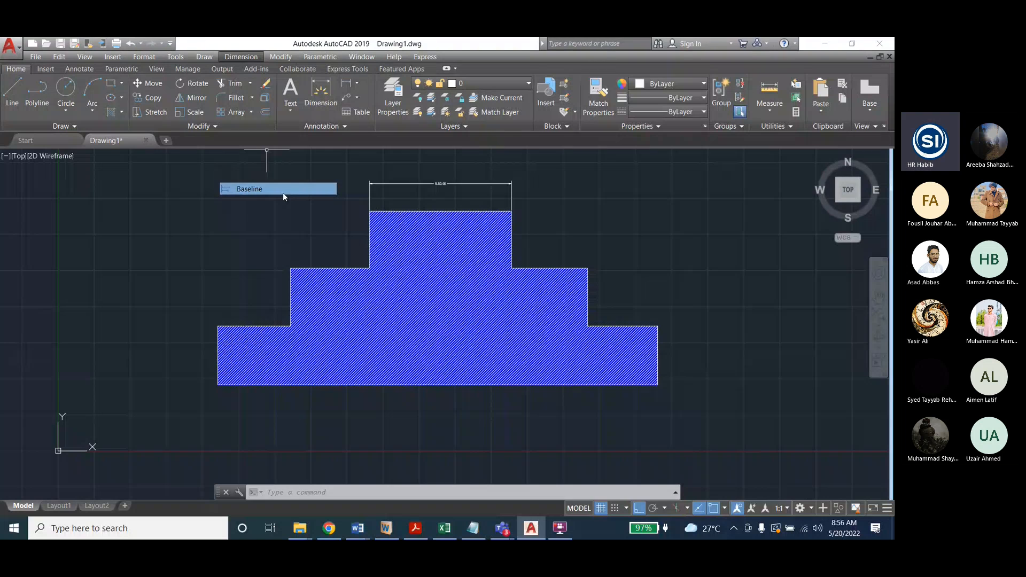
{"action": "left_click", "coordinate": [588, 268]}
{"action": "left_click", "coordinate": [658, 325]}
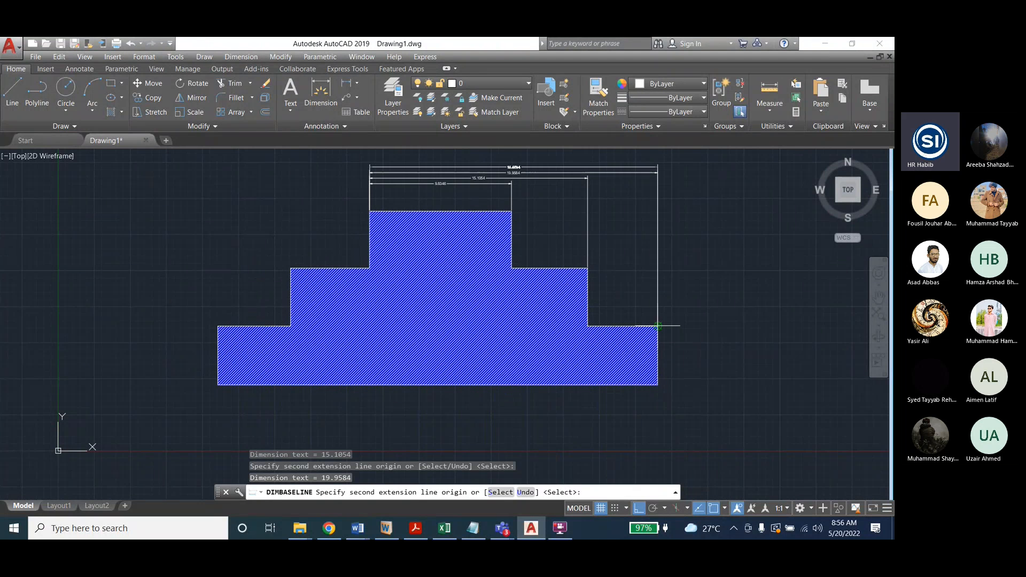
{"action": "key", "text": "Escape"}
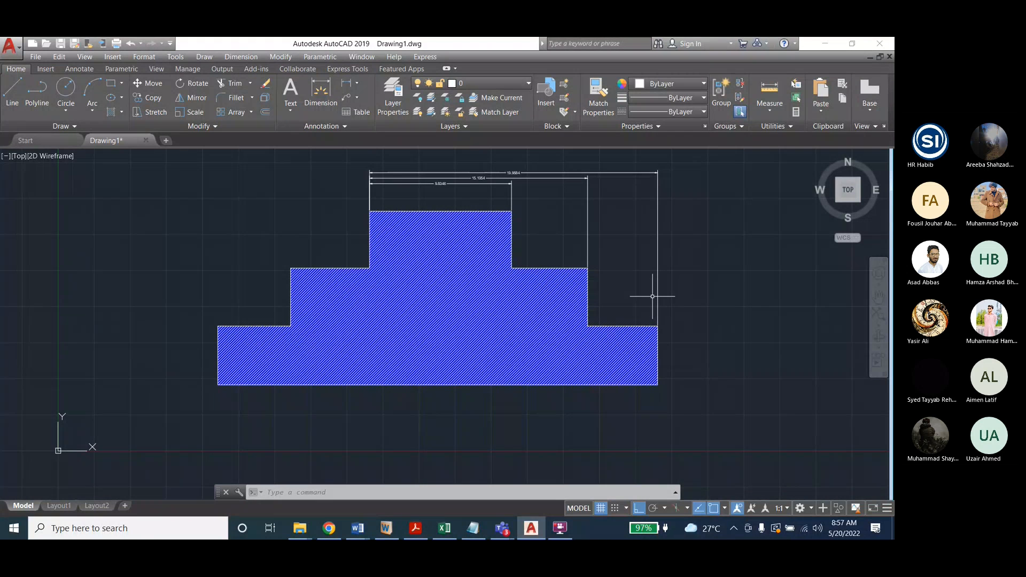
{"action": "left_click", "coordinate": [240, 57]}
{"action": "left_click", "coordinate": [250, 201]}
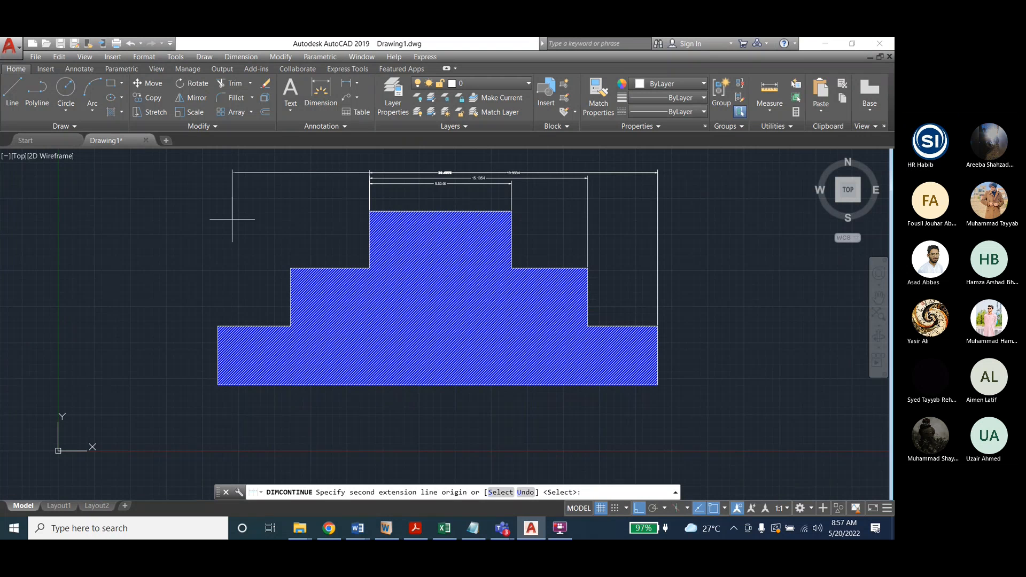
{"action": "key", "text": "Escape"}
{"action": "key", "text": "Escape"}
{"action": "key", "text": "Escape"}
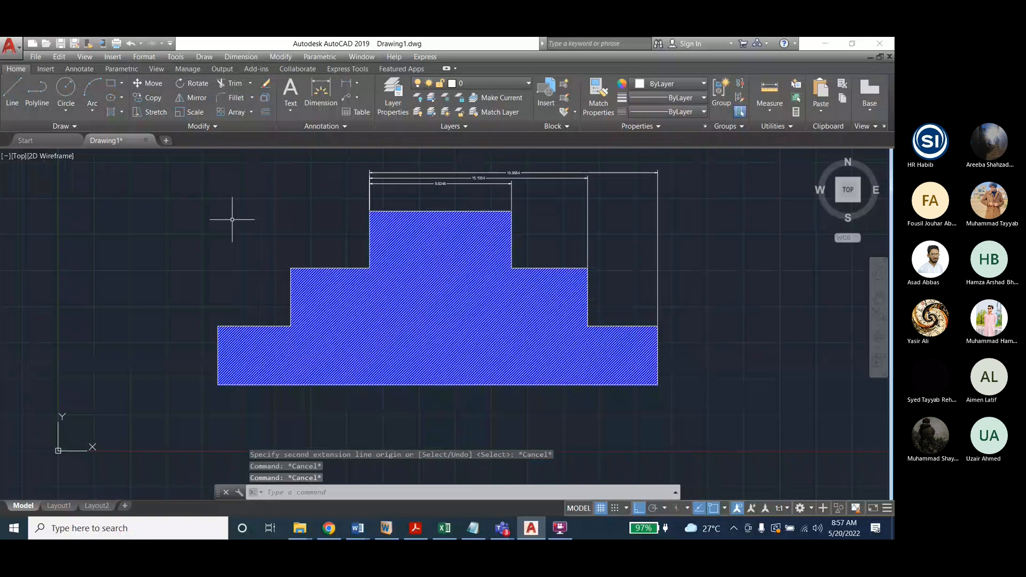
{"action": "left_click", "coordinate": [241, 56]}
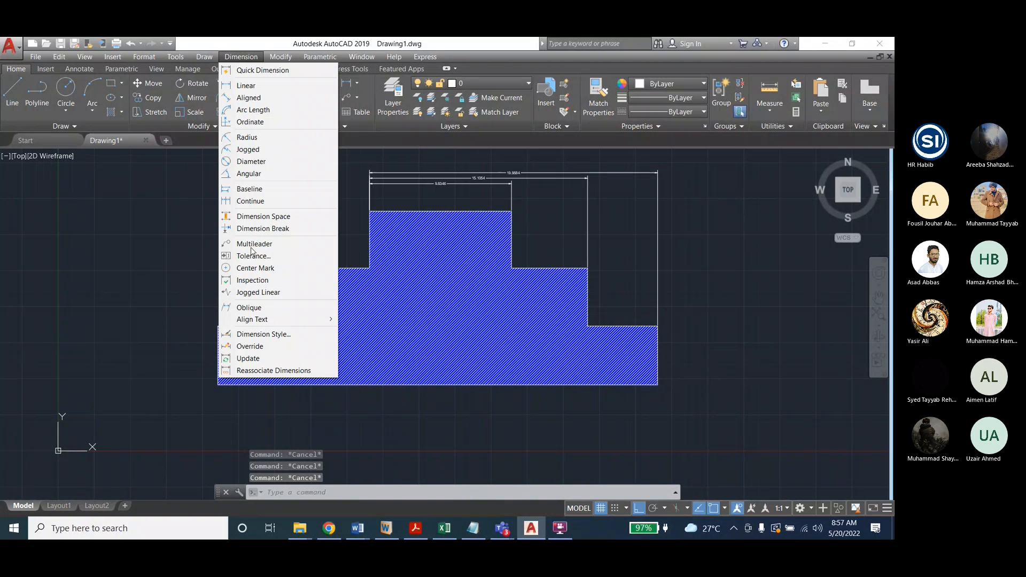
{"action": "left_click", "coordinate": [261, 202]}
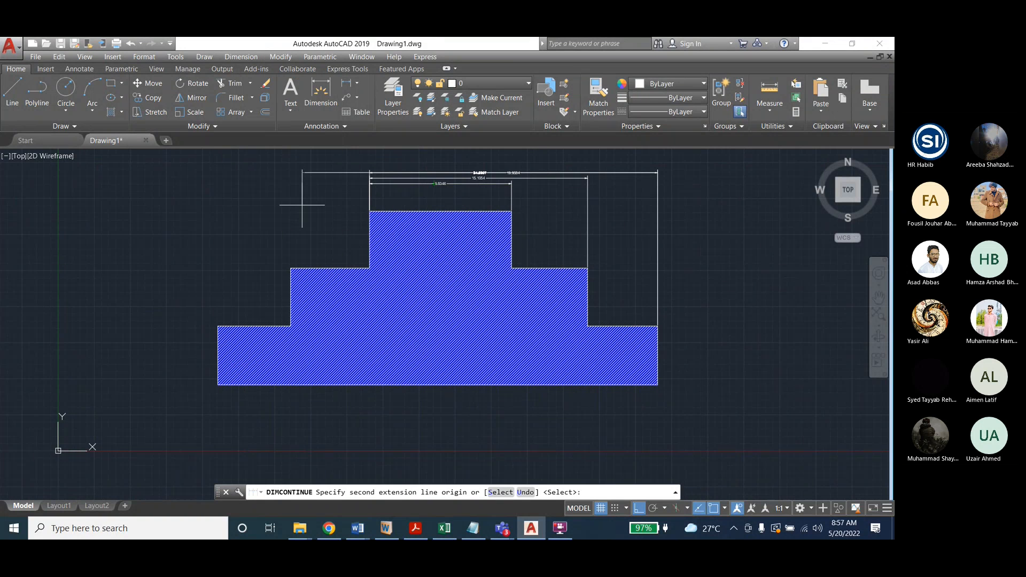
{"action": "key", "text": "Escape"}
{"action": "key", "text": "Escape"}
{"action": "left_click", "coordinate": [241, 56]}
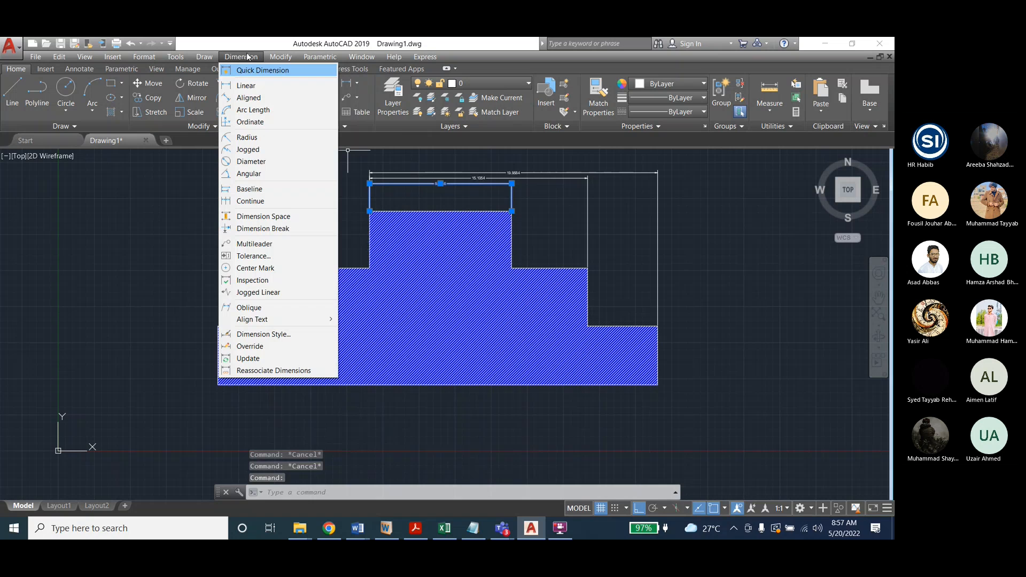
{"action": "left_click", "coordinate": [257, 206]}
{"action": "key", "text": "Escape"}
{"action": "key", "text": "Escape"}
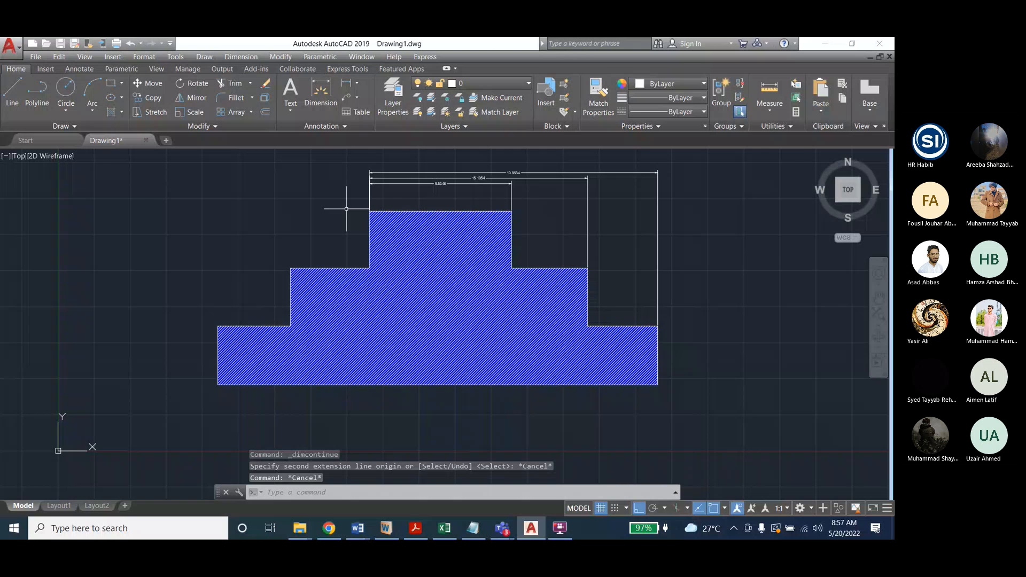
{"action": "key", "text": "Escape"}
{"action": "left_click", "coordinate": [241, 57]}
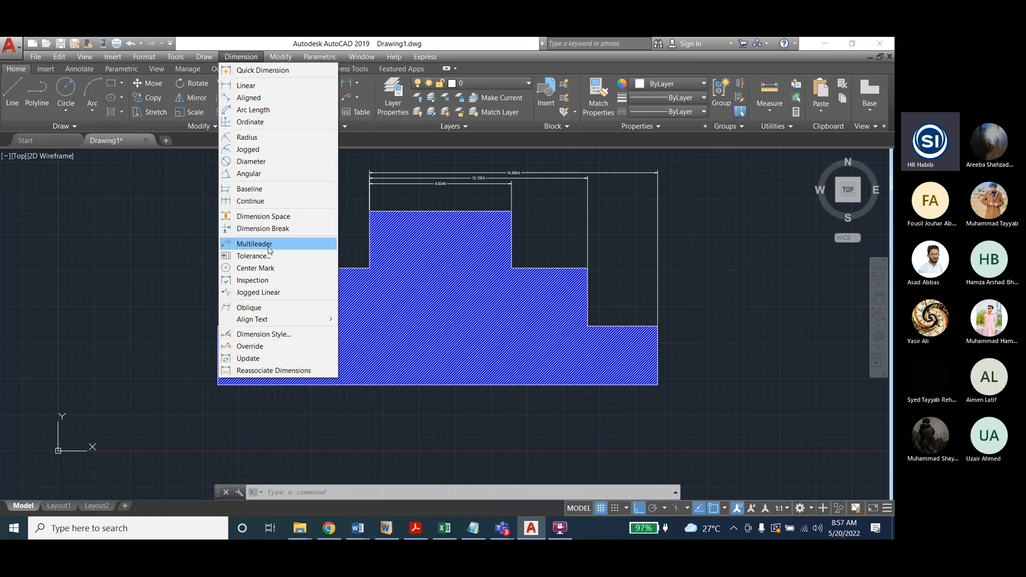
{"action": "key", "text": "Escape"}
Add baseline dimensions from the top edge's left corner to the outer corners of the middle and lower left-hand steps
{"action": "left_click", "coordinate": [241, 57]}
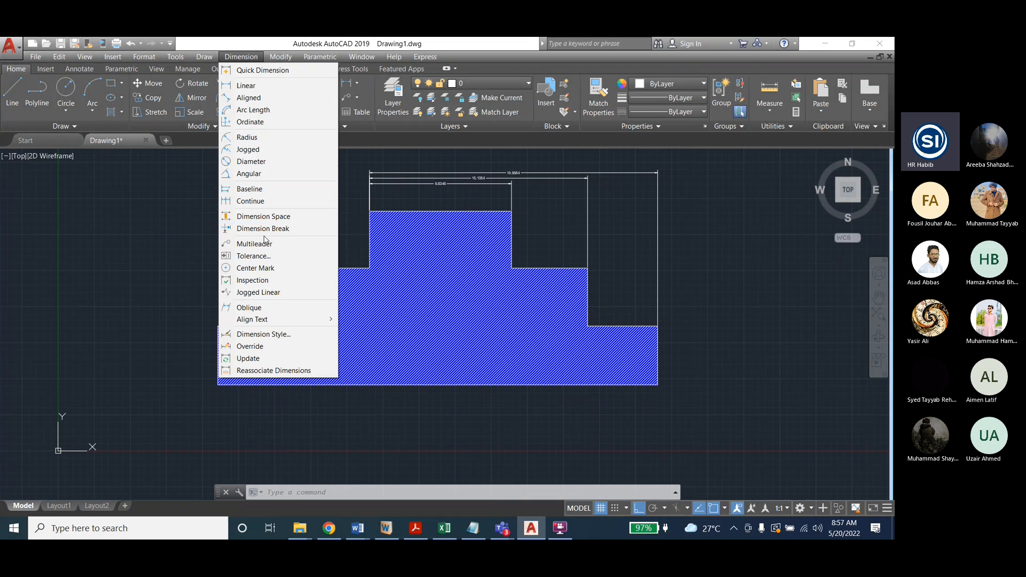
{"action": "left_click", "coordinate": [249, 188]}
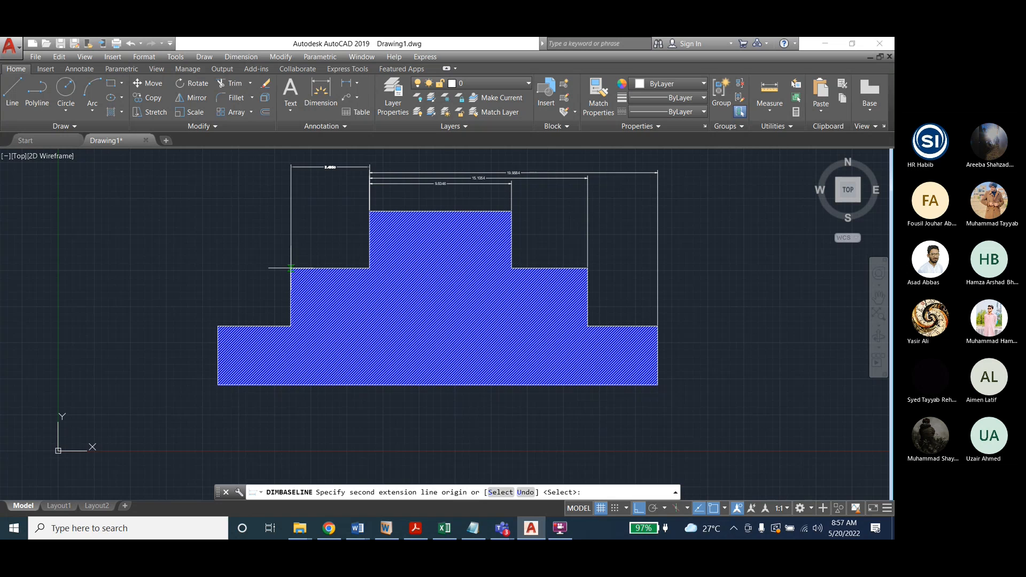
{"action": "left_click", "coordinate": [217, 325]}
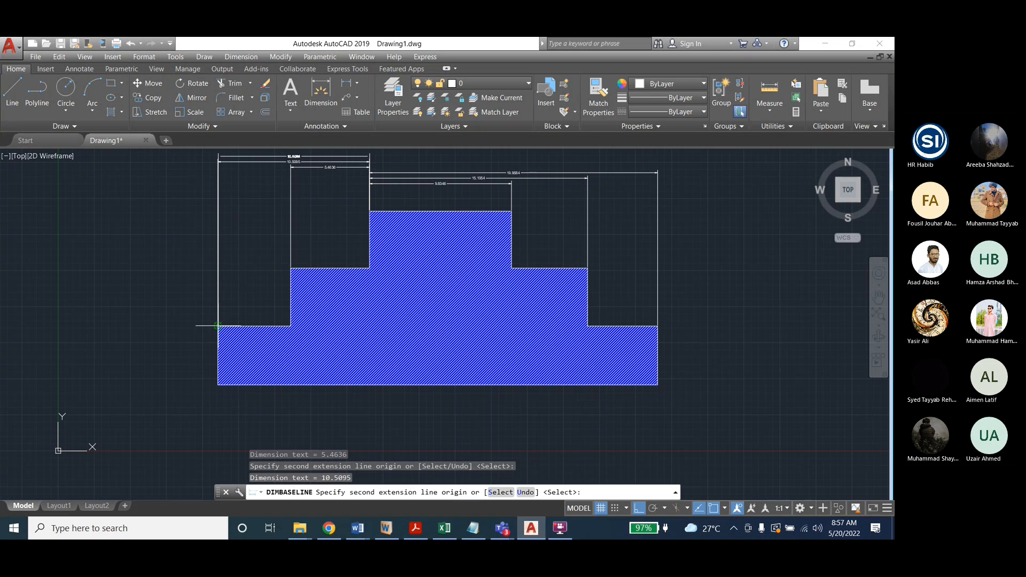
{"action": "key", "text": "Escape"}
{"action": "key", "text": "Escape"}
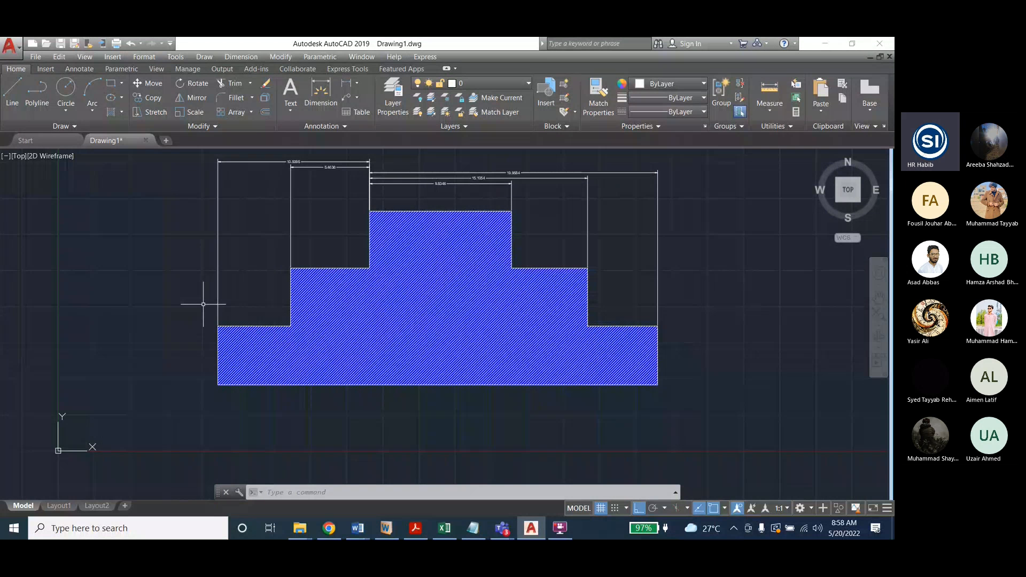
Make Annotative the current dimension style and set the annotation scale to 1:16
{"action": "left_click", "coordinate": [325, 126]}
{"action": "left_click", "coordinate": [331, 154]}
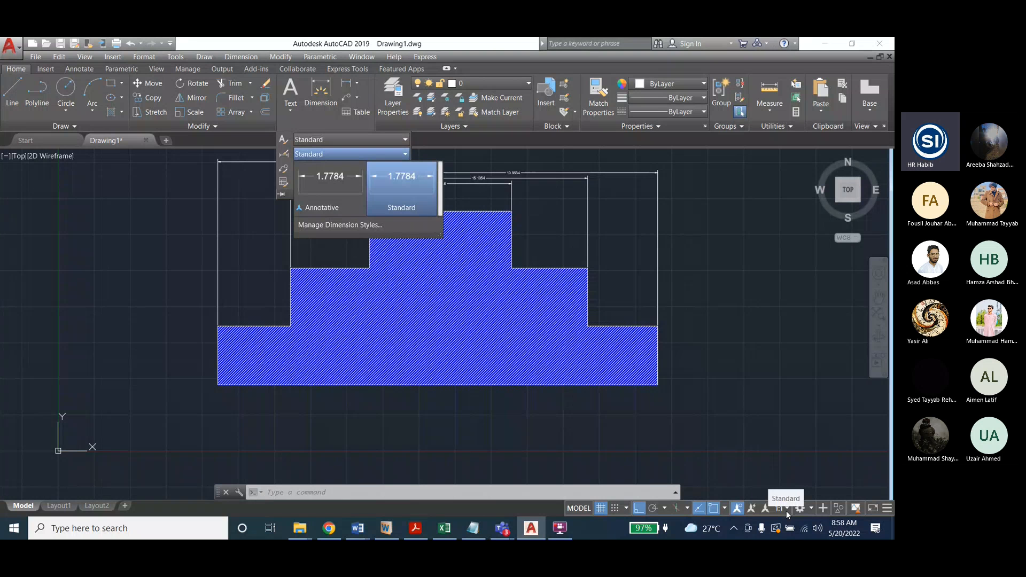
{"action": "left_click", "coordinate": [331, 199]}
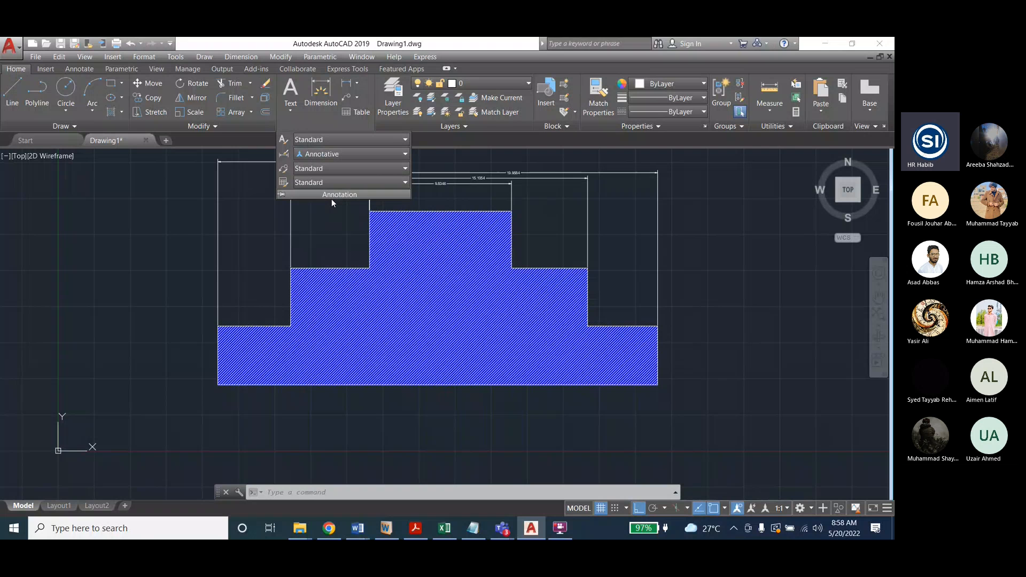
{"action": "left_click", "coordinate": [781, 508]}
{"action": "left_click", "coordinate": [781, 236]}
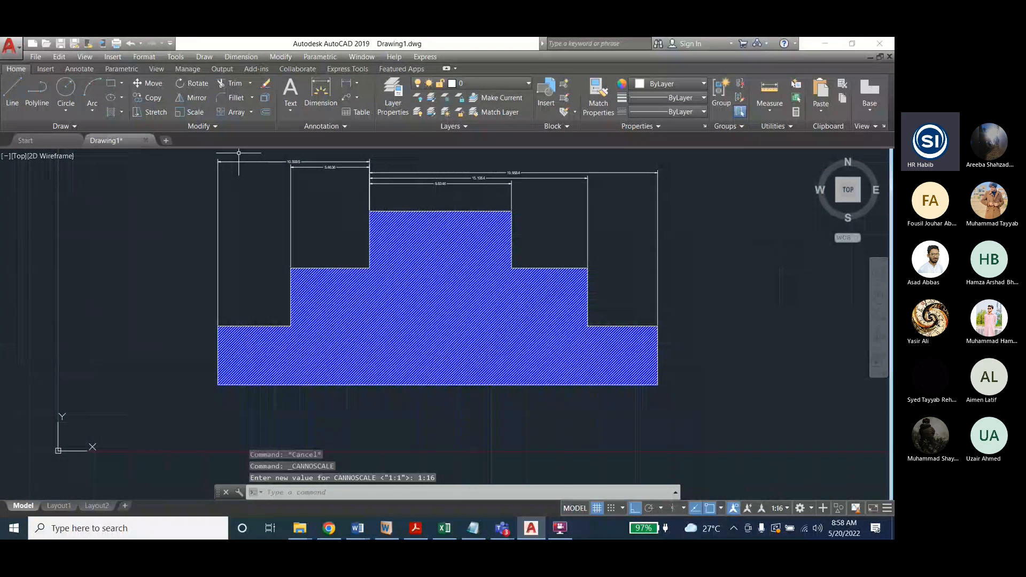
{"action": "left_click", "coordinate": [321, 92]}
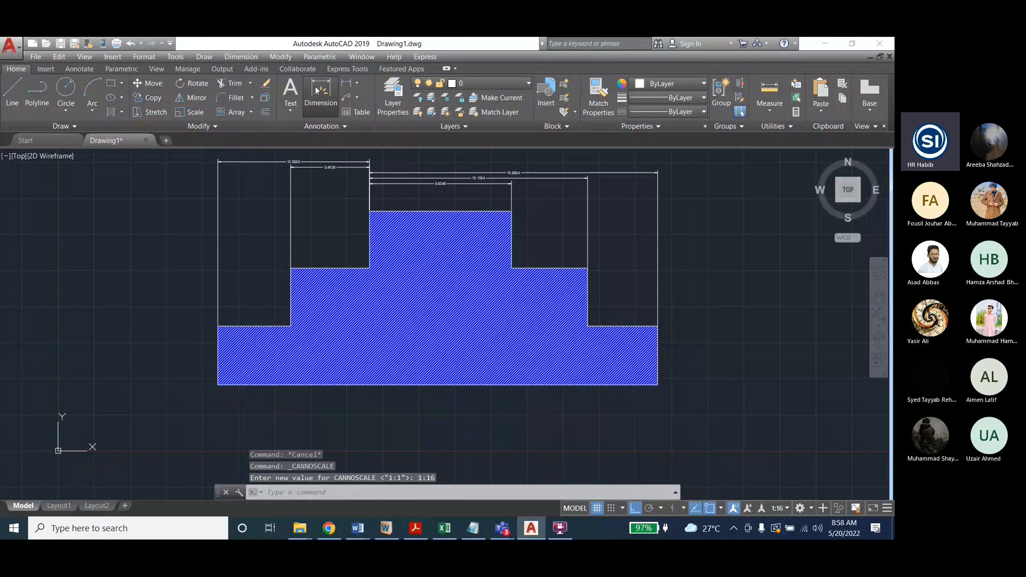
{"action": "left_click", "coordinate": [218, 385]}
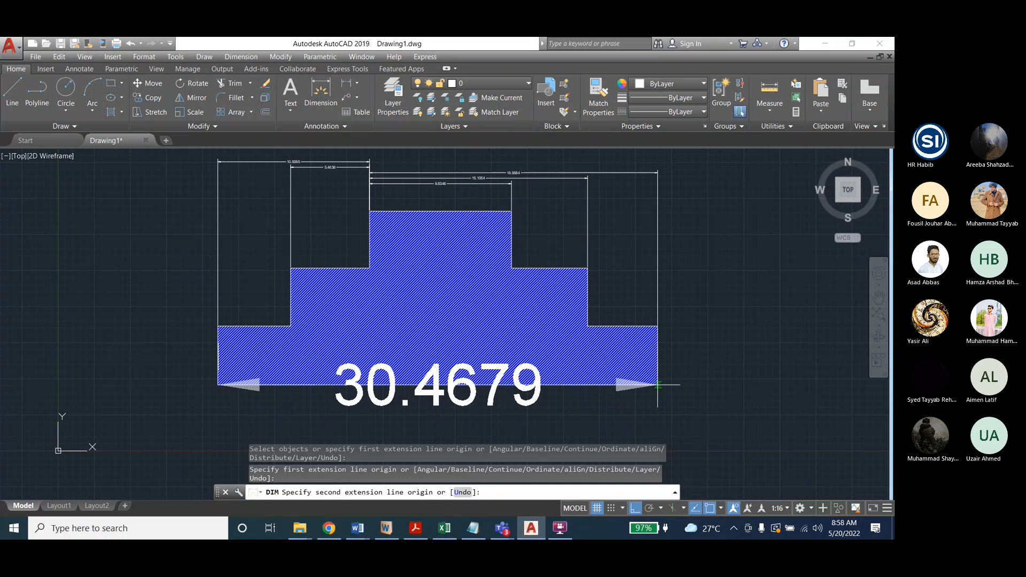
{"action": "key", "text": "Escape"}
{"action": "key", "text": "Escape"}
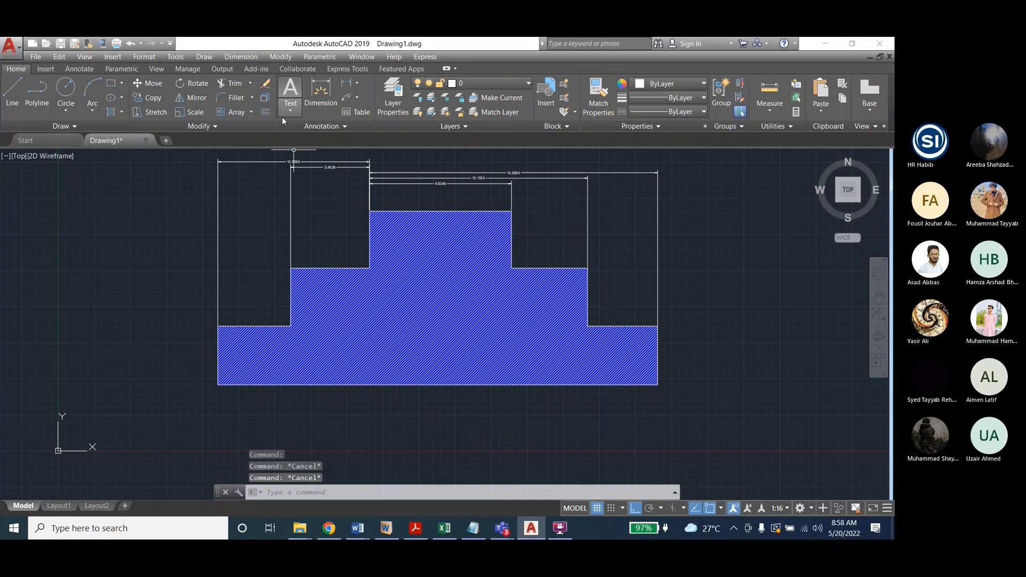
Switch the current dimension style back to Standard
{"action": "left_click", "coordinate": [325, 126]}
{"action": "left_click", "coordinate": [333, 155]}
{"action": "left_click", "coordinate": [401, 173]}
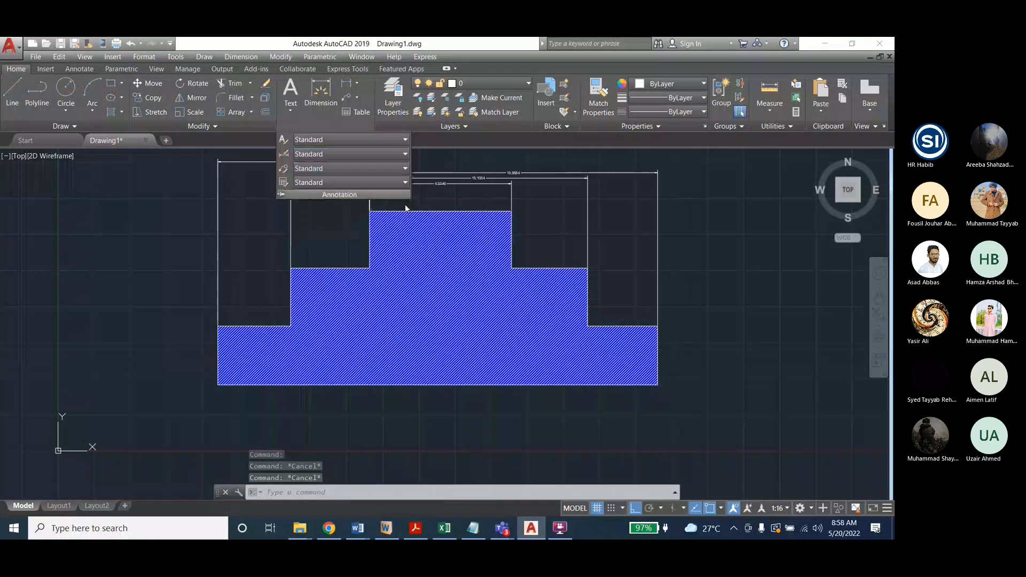
{"action": "left_click", "coordinate": [315, 92]}
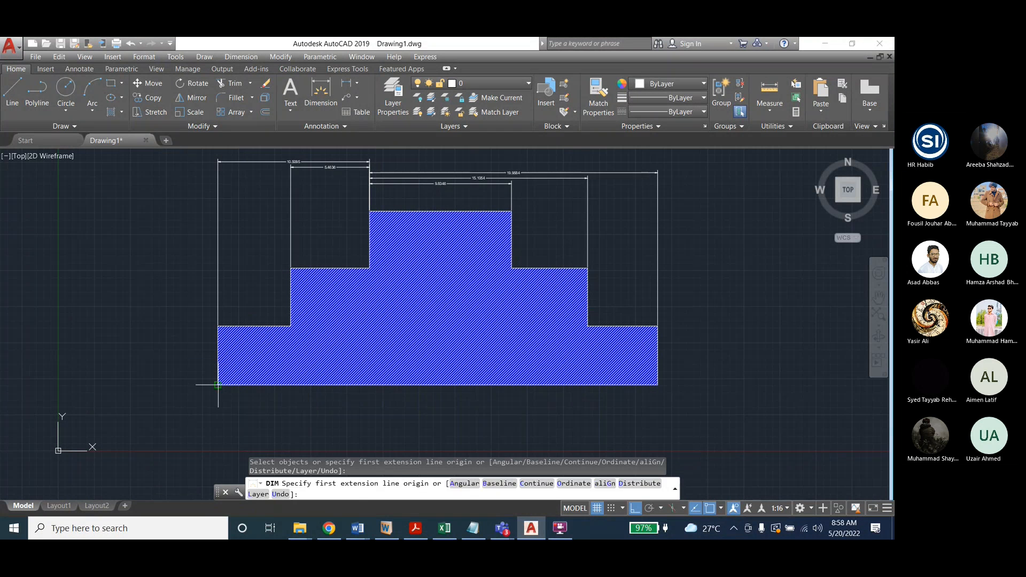
{"action": "left_click", "coordinate": [218, 384]}
{"action": "key", "text": "Escape"}
{"action": "key", "text": "Escape"}
{"action": "key", "text": "Escape"}
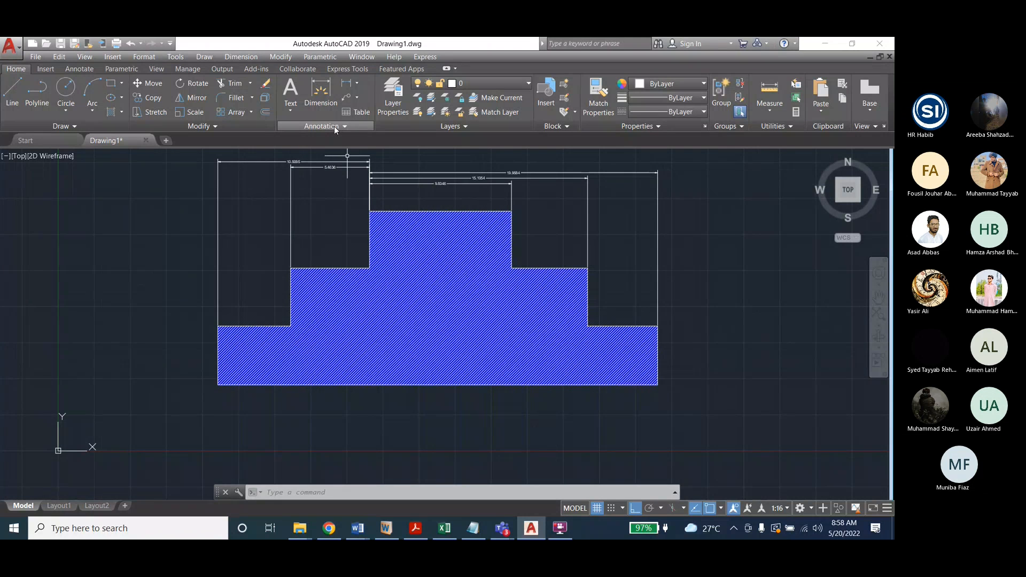
Create a new dimension style named 1 based on Standard for all dimensions
{"action": "left_click", "coordinate": [241, 57]}
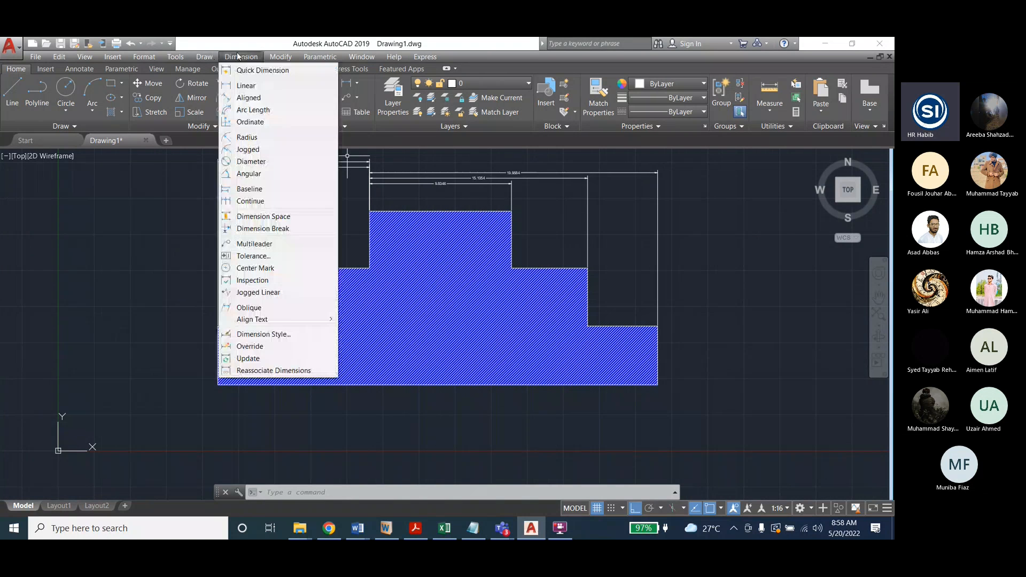
{"action": "left_click", "coordinate": [289, 337]}
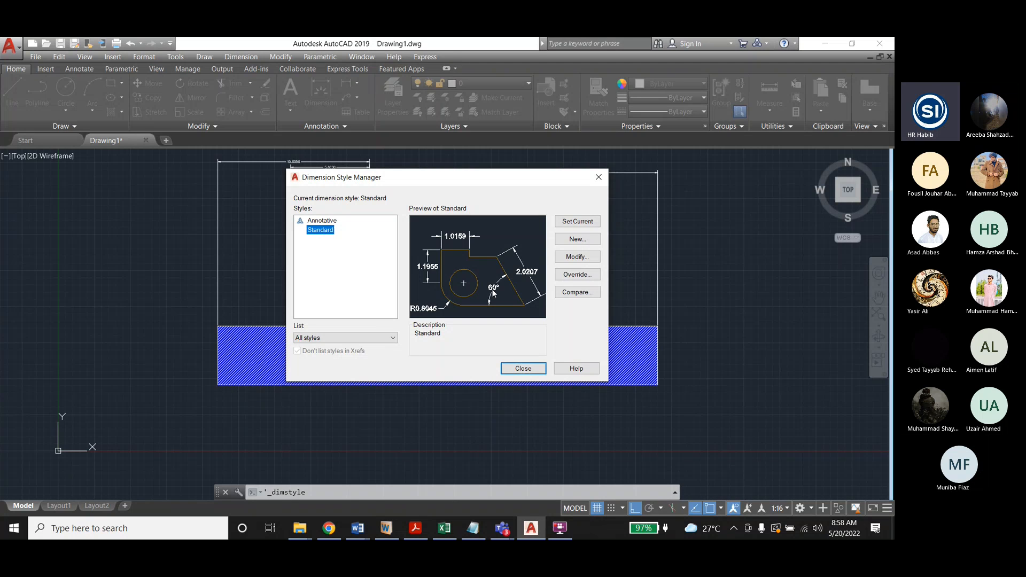
{"action": "left_click", "coordinate": [577, 239]}
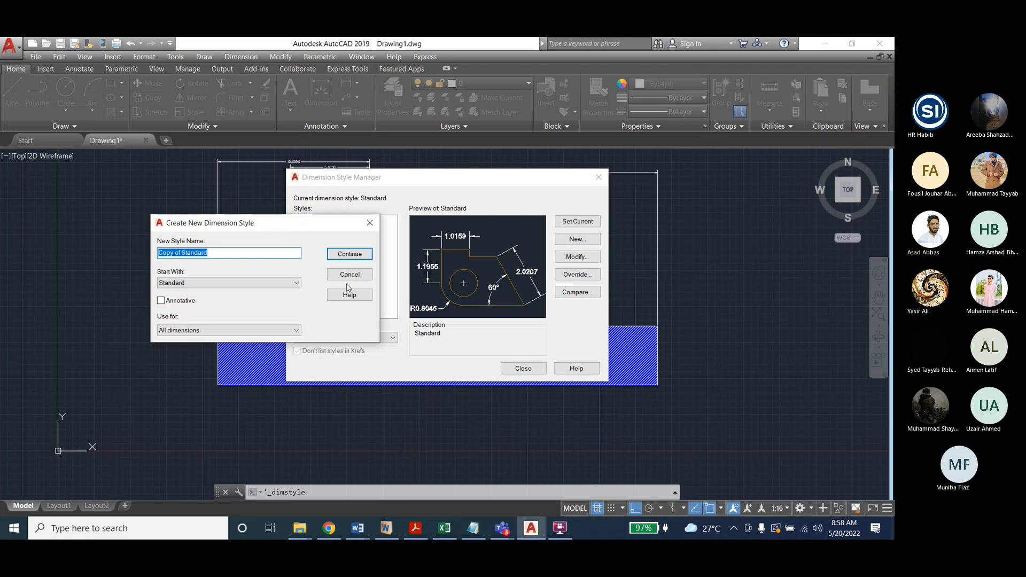
{"action": "type", "text": "1"}
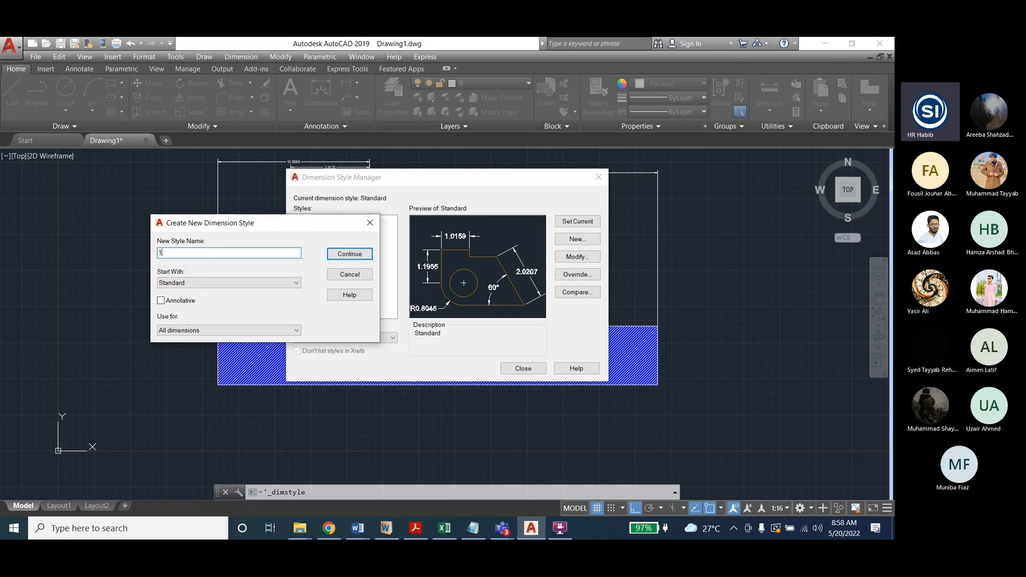
{"action": "left_click", "coordinate": [340, 255]}
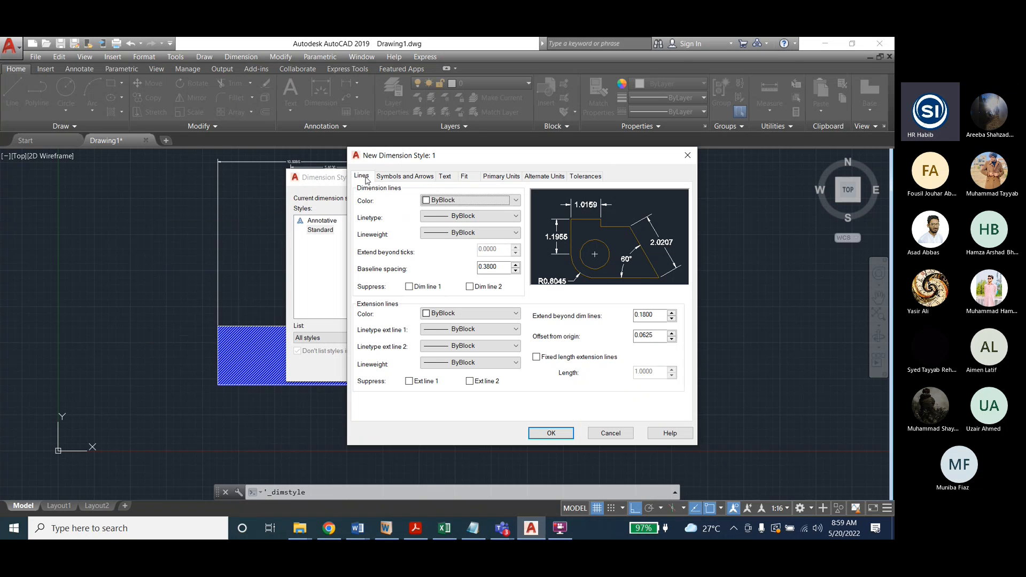
Set the new dimension style's arrow size to 1
{"action": "left_click", "coordinate": [401, 177]}
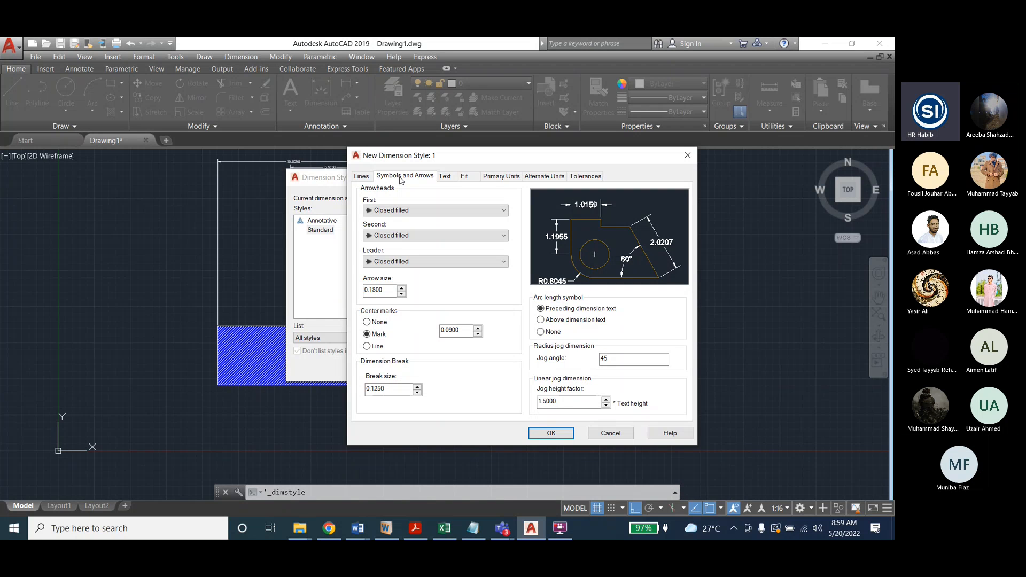
{"action": "left_click_drag", "start_coordinate": [400, 290], "coordinate": [342, 296]}
{"action": "type", "text": "0.5"}
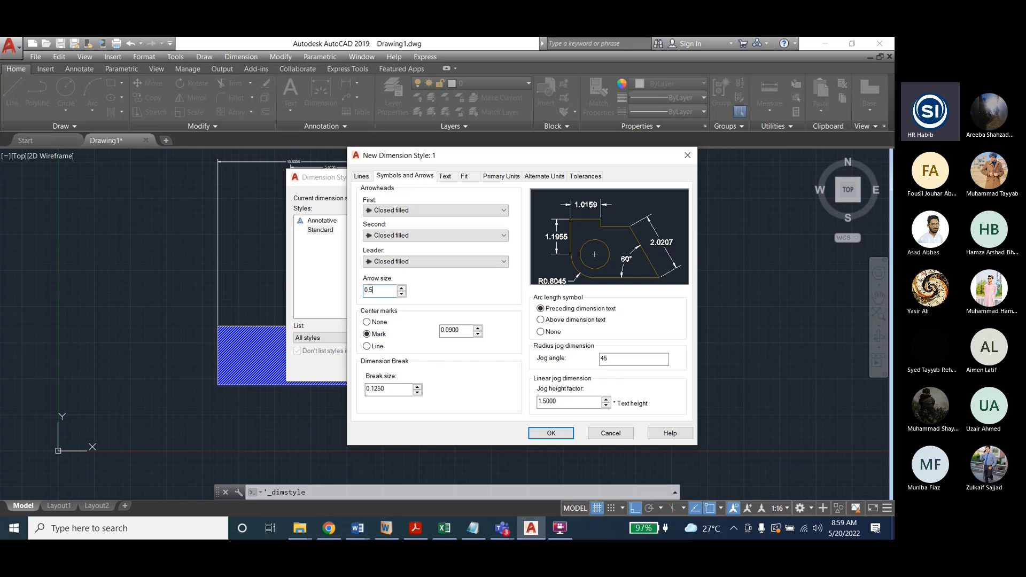
{"action": "left_click_drag", "start_coordinate": [372, 290], "coordinate": [358, 293]}
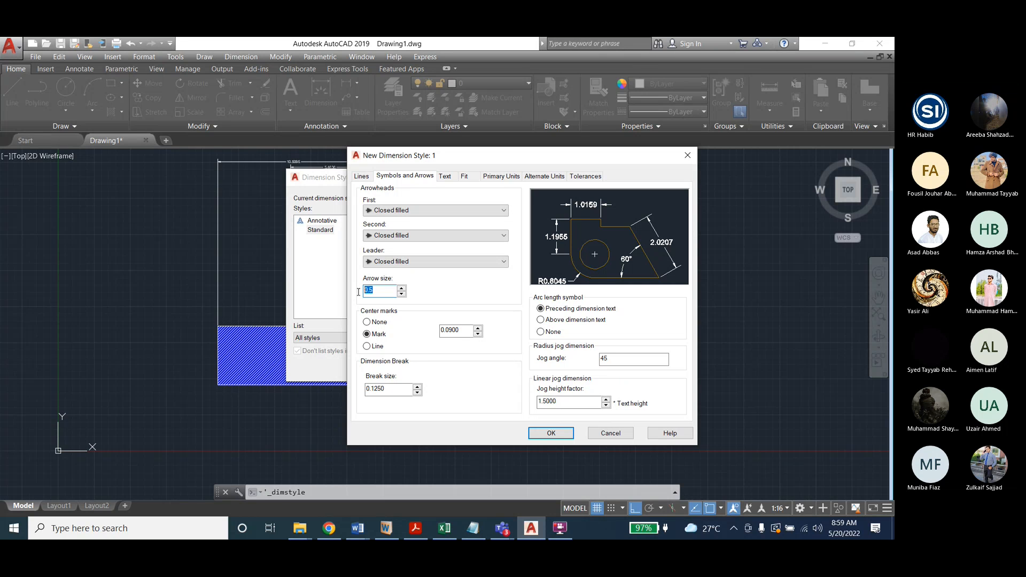
{"action": "type", "text": "1"}
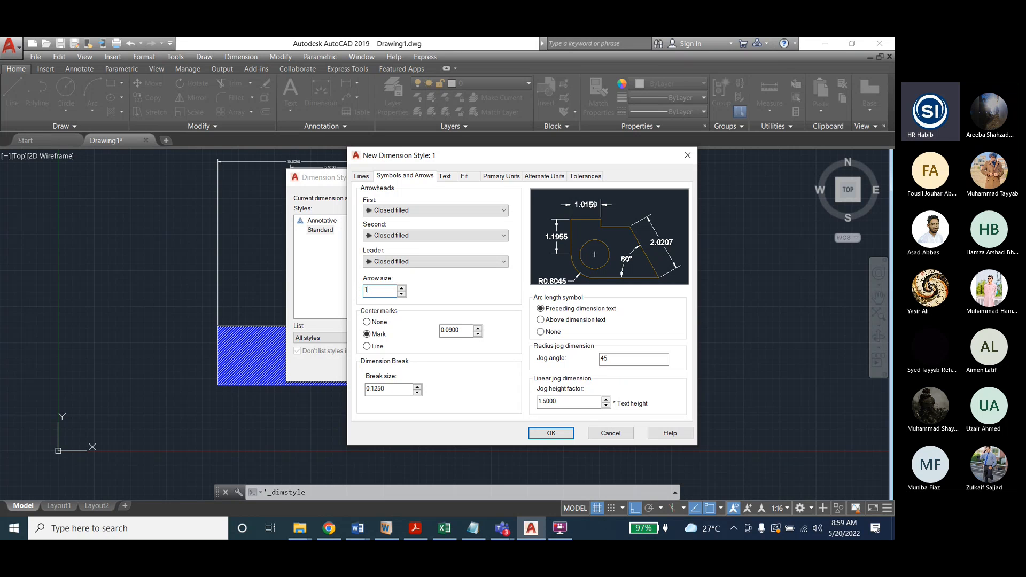
Set the new style's dimension text height to 1 and its text colour to Green
{"action": "left_click", "coordinate": [454, 177]}
{"action": "left_click_drag", "start_coordinate": [502, 258], "coordinate": [475, 259]}
{"action": "type", "text": "1"}
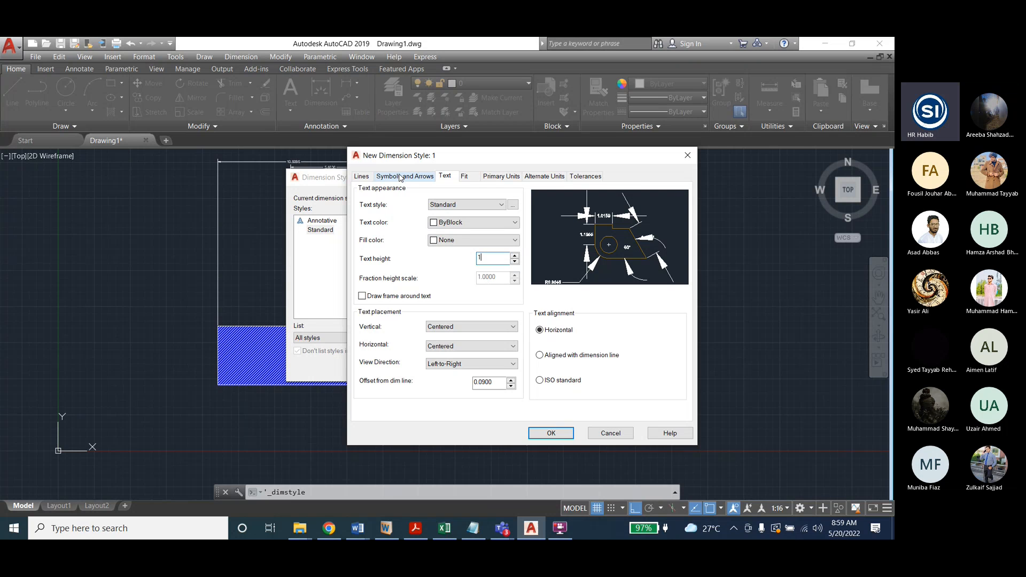
{"action": "left_click", "coordinate": [463, 224]}
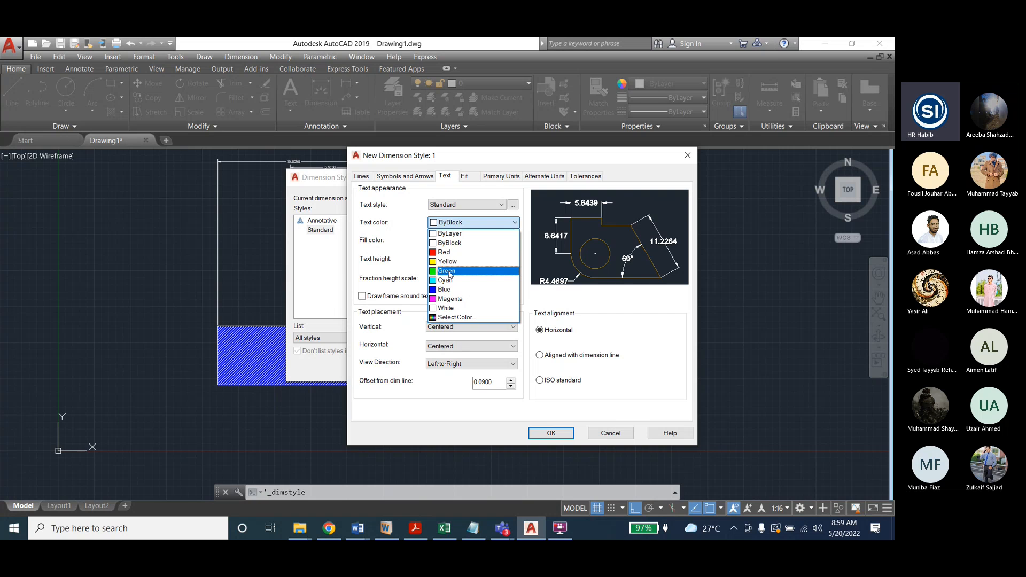
{"action": "left_click", "coordinate": [449, 272]}
Colour the new style's dimension lines Red and its extension lines Yellow, and save the style
{"action": "left_click", "coordinate": [406, 179]}
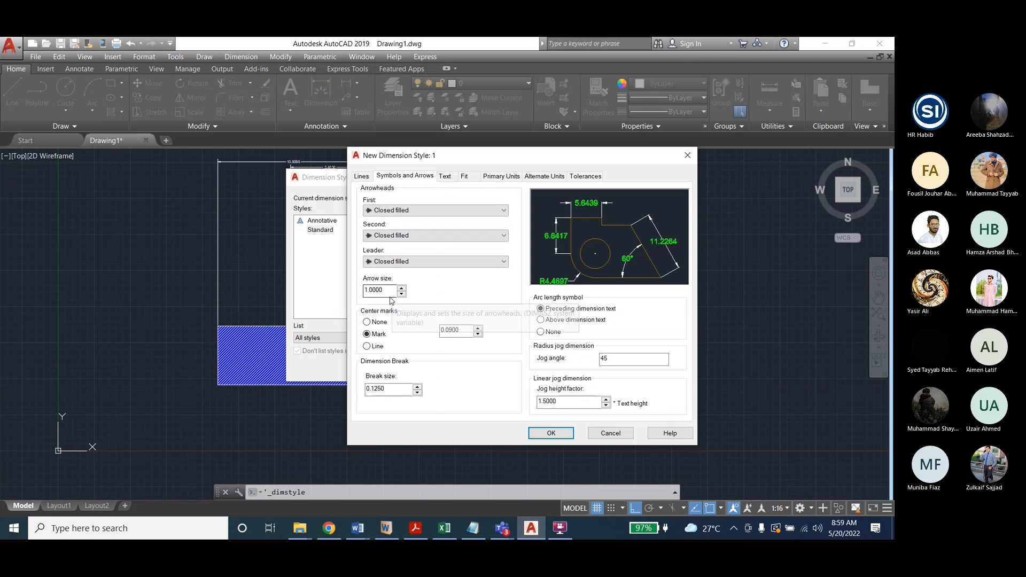
{"action": "left_click", "coordinate": [361, 175]}
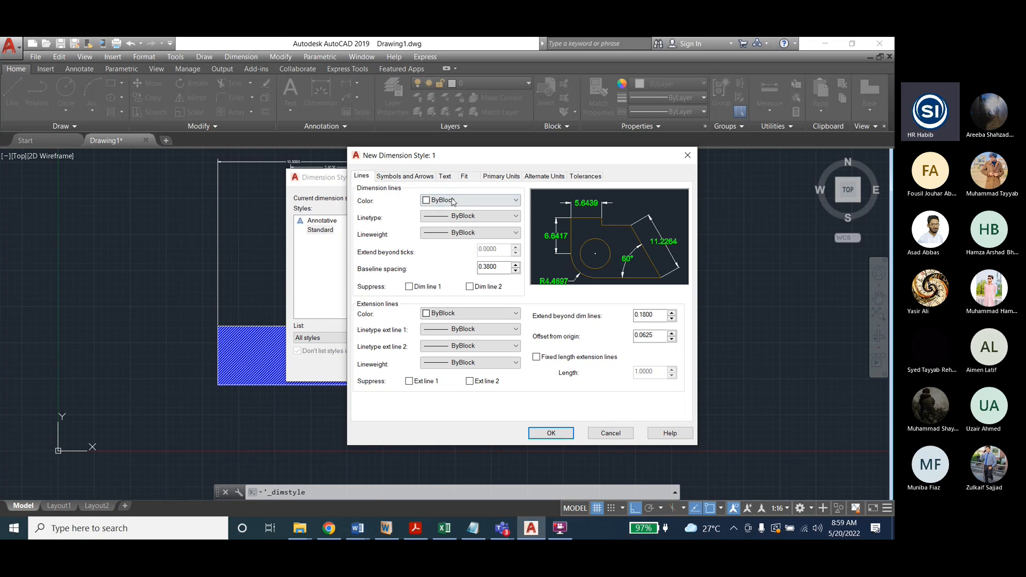
{"action": "left_click", "coordinate": [453, 201]}
{"action": "left_click", "coordinate": [442, 222]}
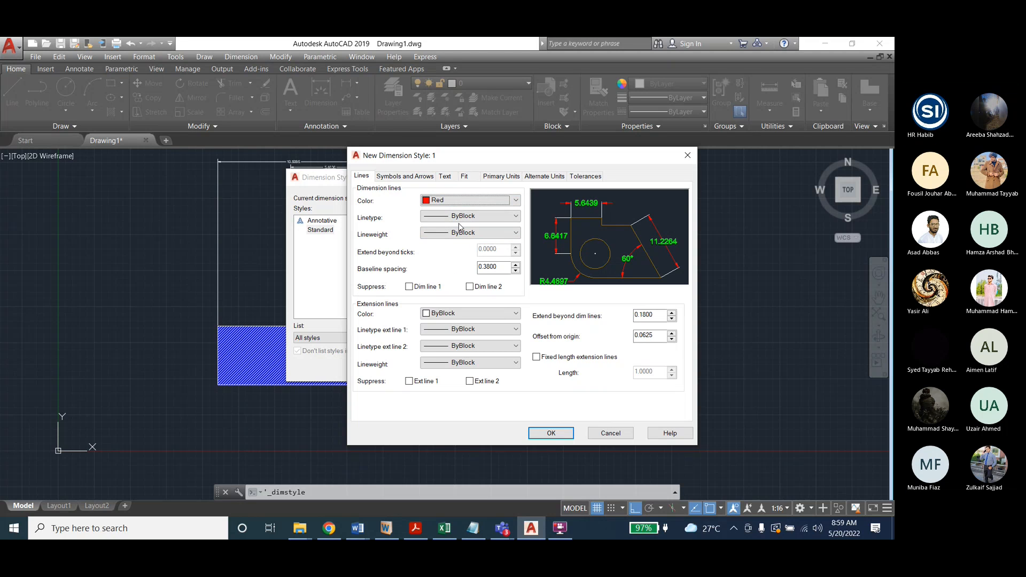
{"action": "left_click", "coordinate": [443, 313]}
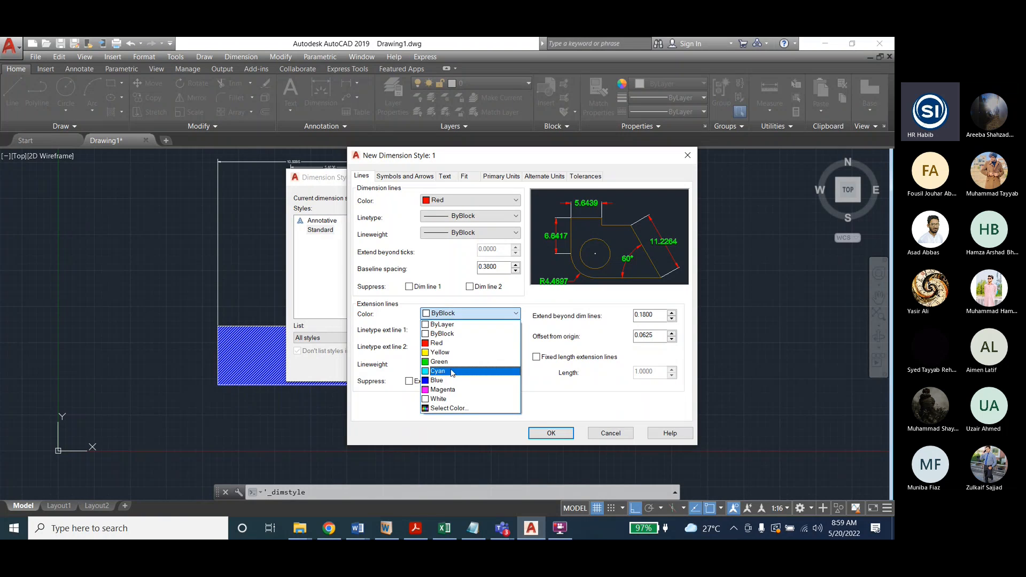
{"action": "left_click", "coordinate": [450, 352]}
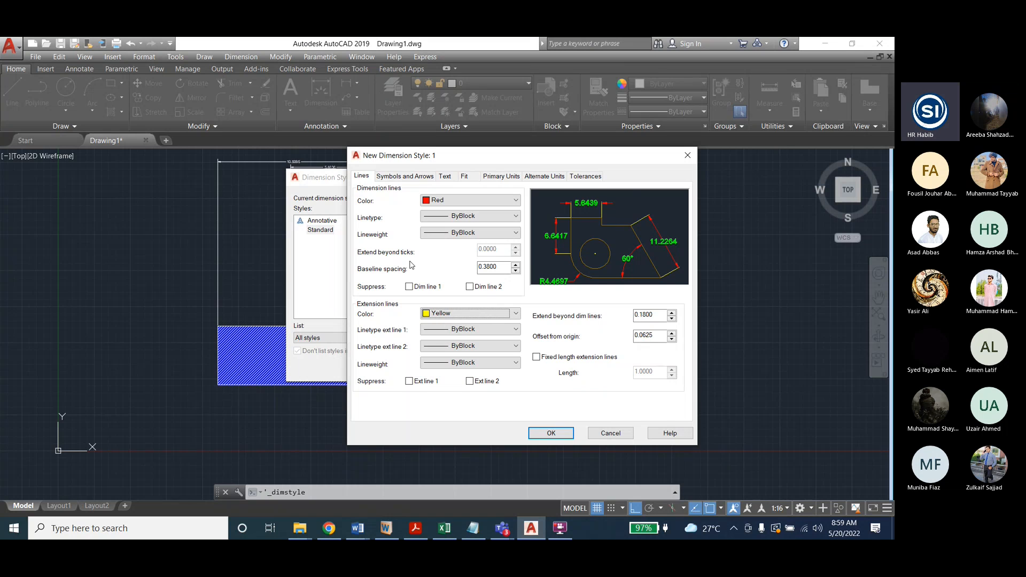
{"action": "left_click", "coordinate": [569, 432]}
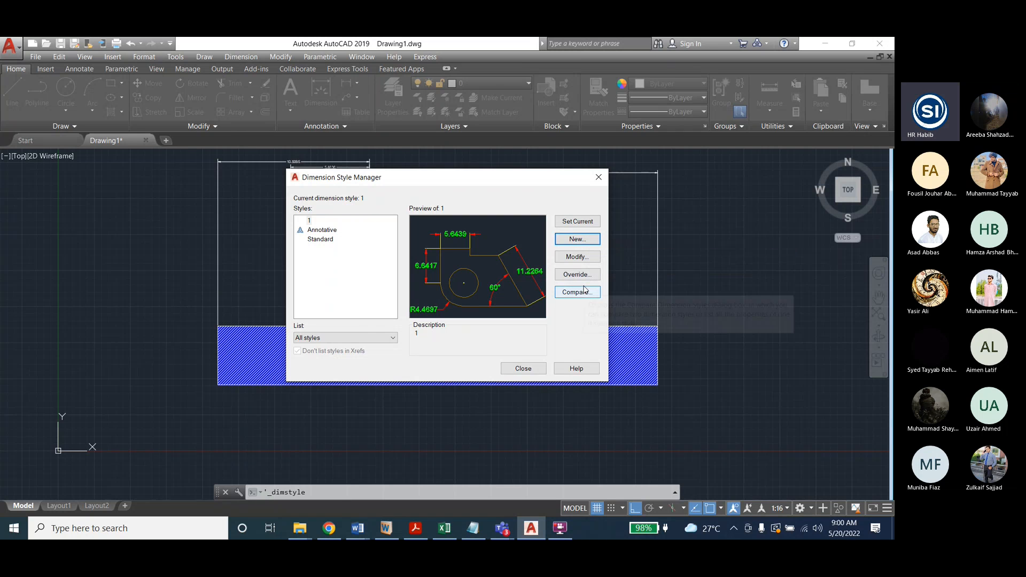
Create a new dimension style named 2 based on style 1 and set its arrow size to 2
{"action": "left_click", "coordinate": [577, 238]}
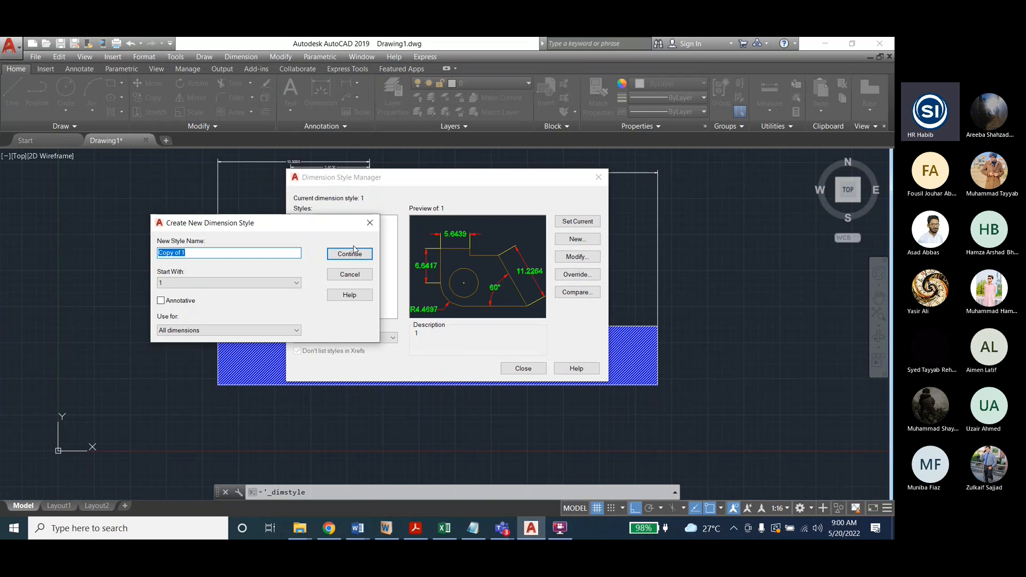
{"action": "left_click", "coordinate": [369, 223]}
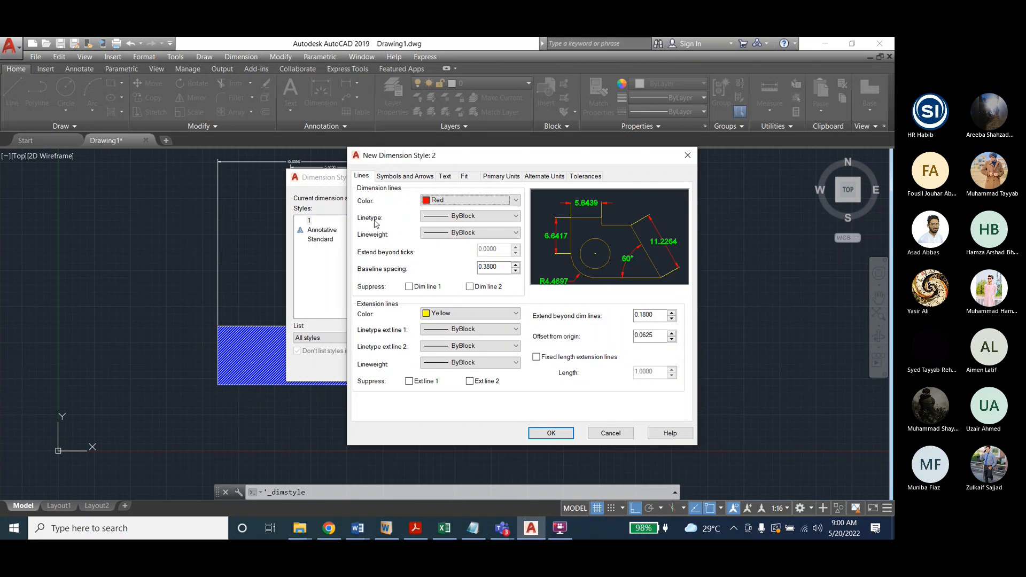
{"action": "left_click", "coordinate": [413, 177]}
{"action": "left_click_drag", "start_coordinate": [392, 290], "coordinate": [340, 291]}
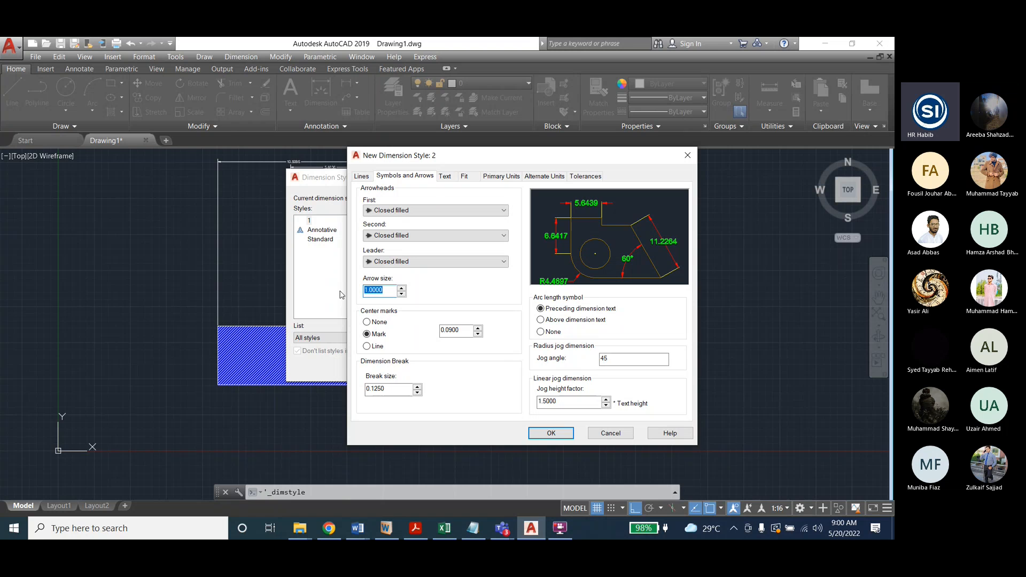
{"action": "type", "text": "2"}
Set dimension style 2's text height to 2 and save the style
{"action": "left_click", "coordinate": [445, 176]}
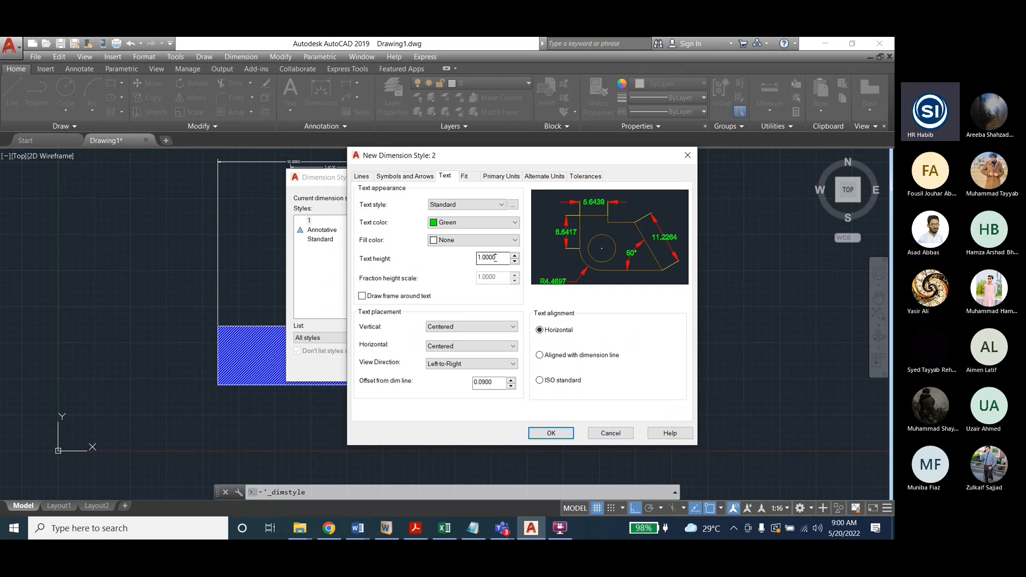
{"action": "left_click", "coordinate": [404, 176]}
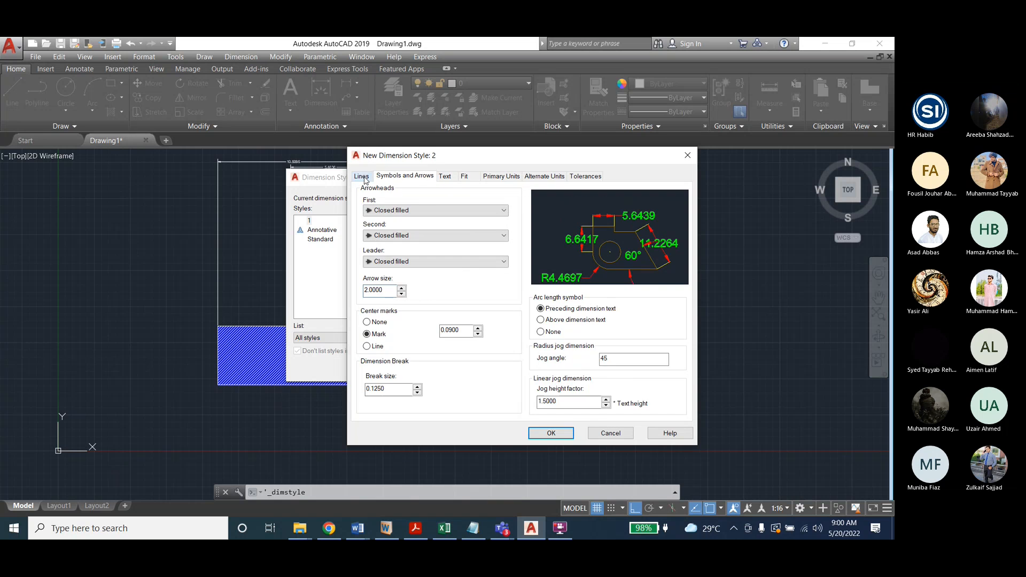
{"action": "left_click", "coordinate": [362, 178]}
{"action": "left_click", "coordinate": [410, 180]}
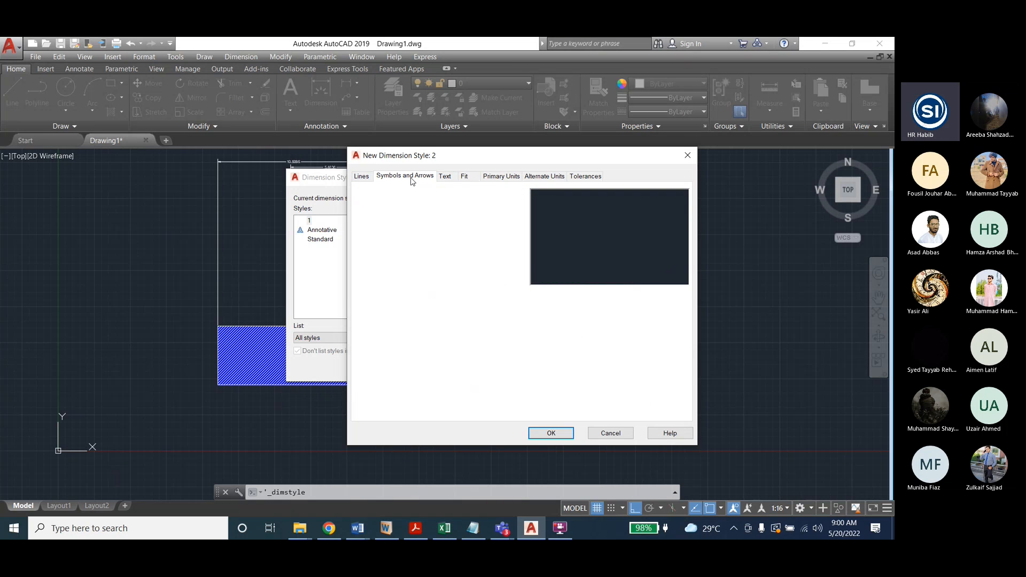
{"action": "left_click", "coordinate": [550, 434]}
Create a new dimension style named 3 based on style 2 for all dimensions and change its arrow size
{"action": "left_click", "coordinate": [572, 239]}
{"action": "type", "text": "3"}
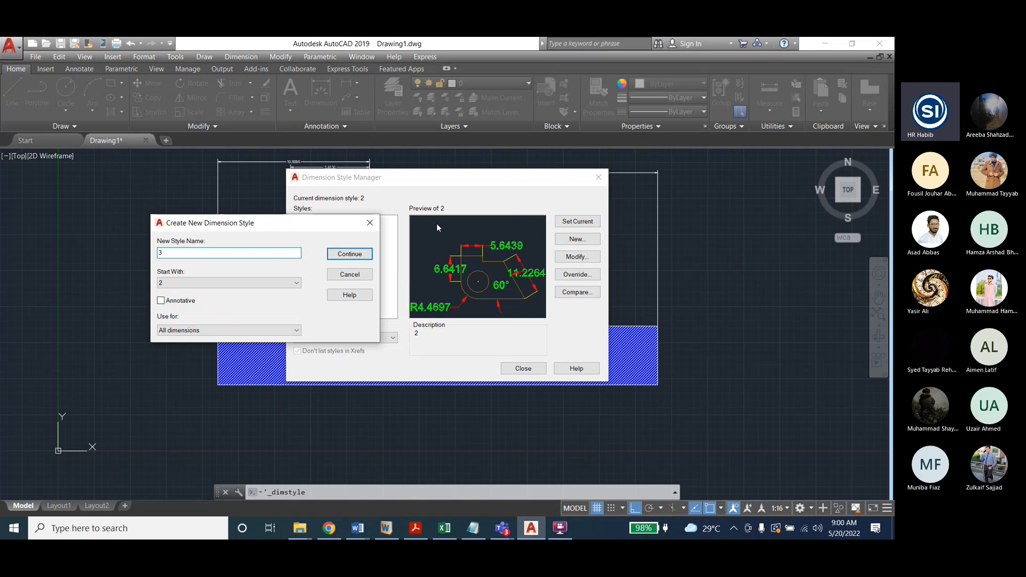
{"action": "key", "text": "Escape"}
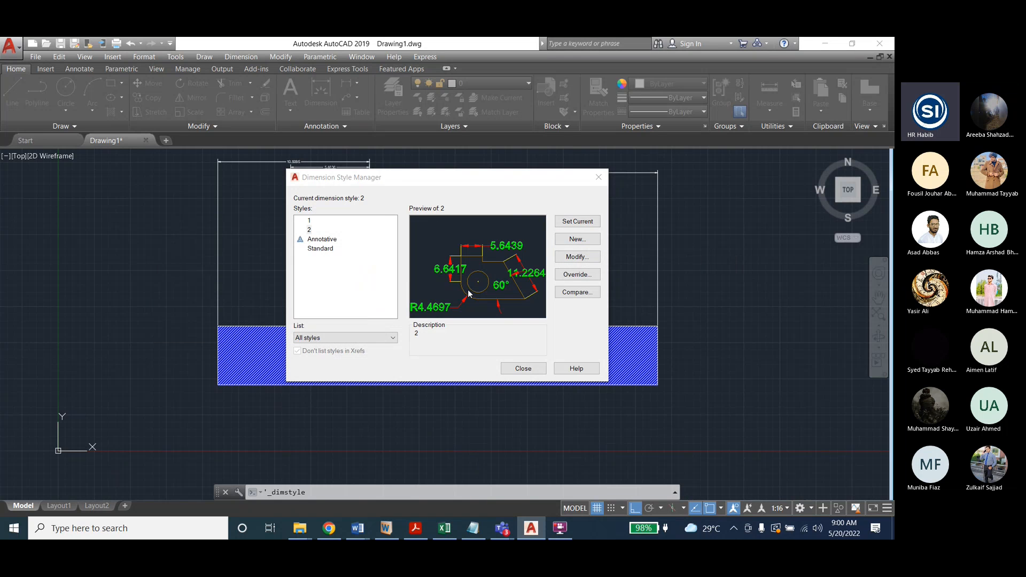
{"action": "double_click", "coordinate": [390, 291]}
{"action": "type", "text": "2"}
Set dimension style 3's text height to 3 and save the style
{"action": "left_click", "coordinate": [444, 177]}
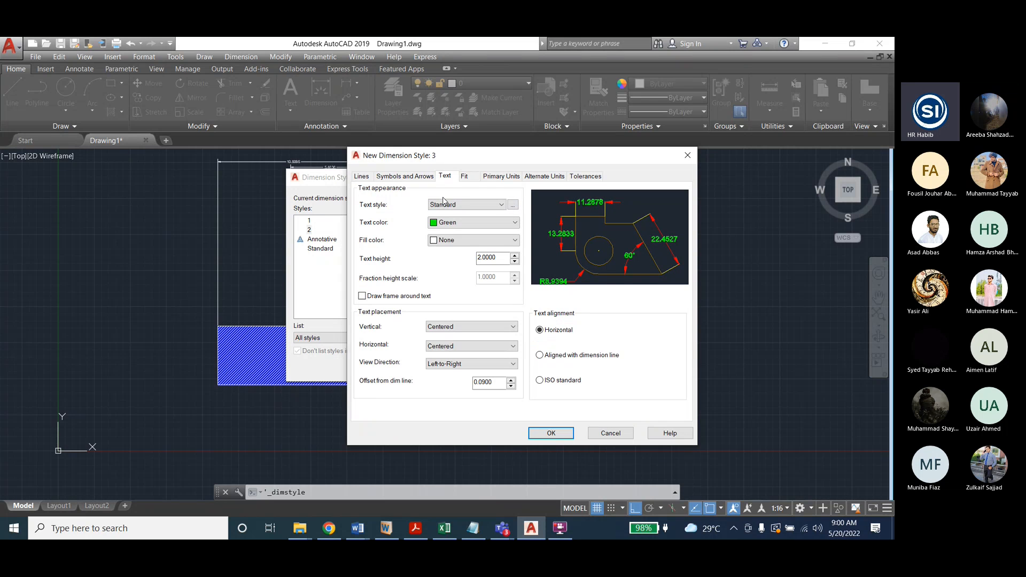
{"action": "double_click", "coordinate": [487, 258]}
{"action": "type", "text": "3"}
{"action": "left_click", "coordinate": [537, 436]}
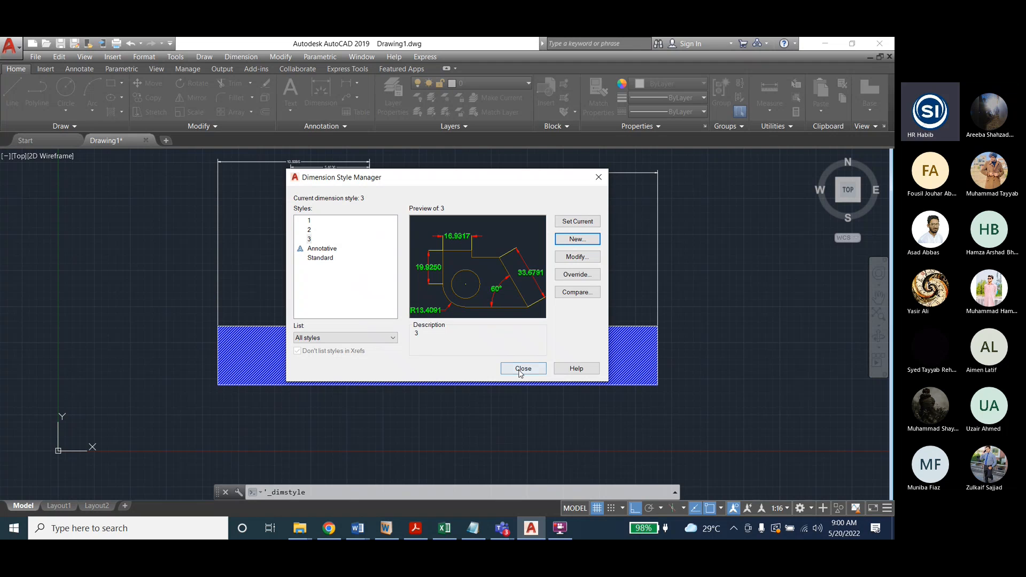
Make dimension style 1 the current style and close the Dimension Style Manager
{"action": "left_click", "coordinate": [350, 283]}
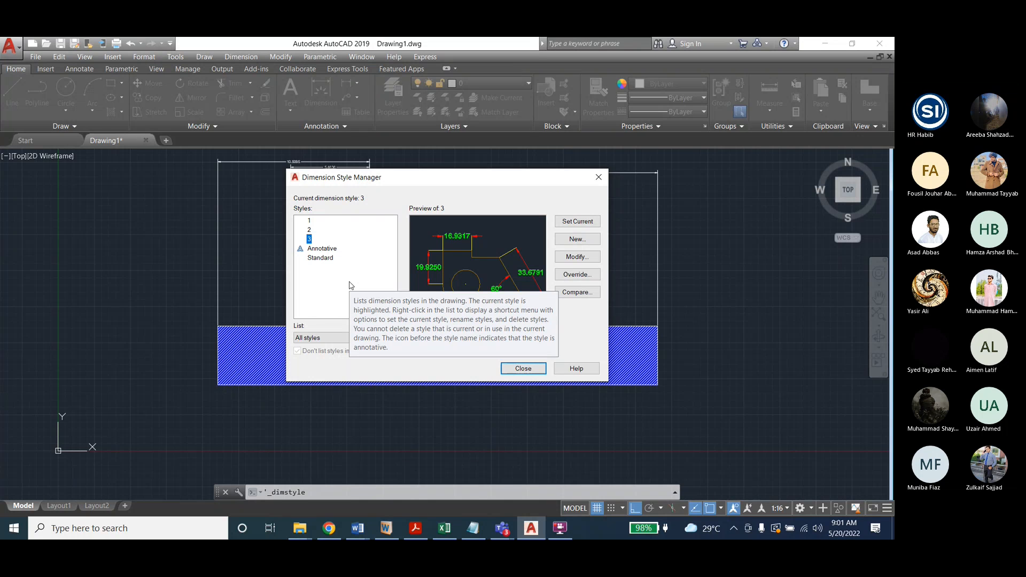
{"action": "left_click", "coordinate": [309, 220]}
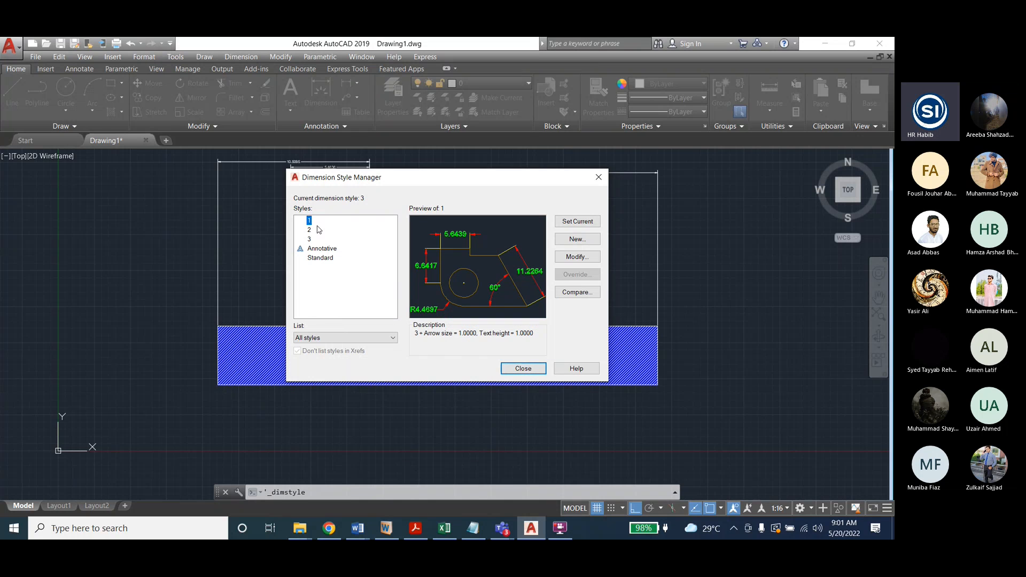
{"action": "left_click", "coordinate": [577, 223]}
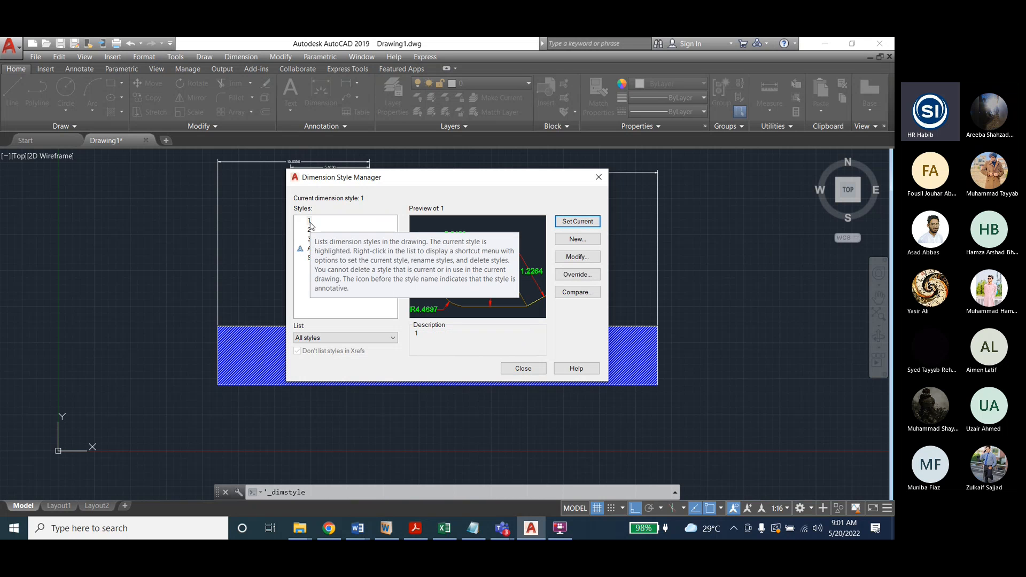
{"action": "left_click", "coordinate": [523, 369]}
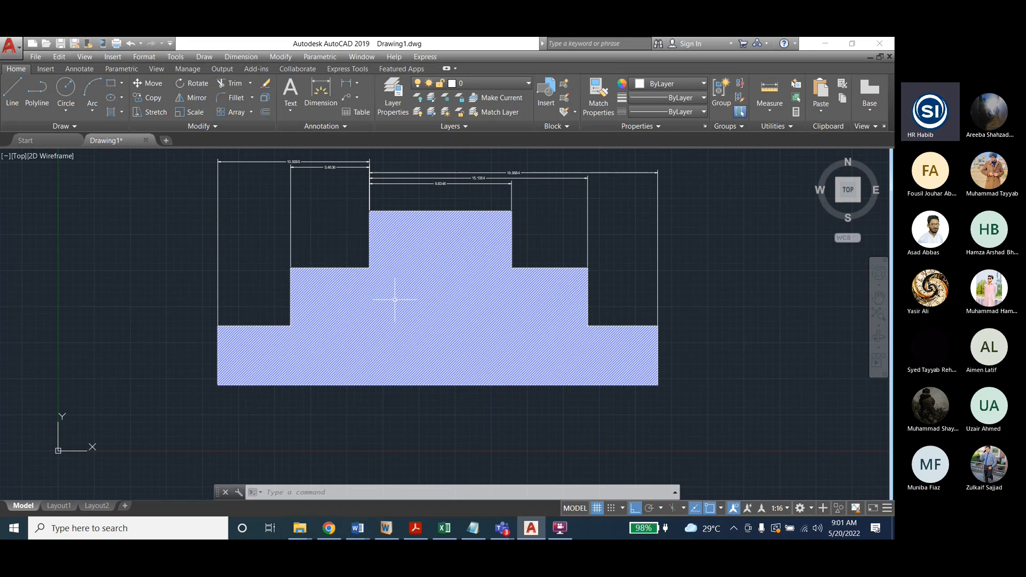
Dimension the full width of the profile's base, placing the dimension just below the bottom edge
{"action": "left_click", "coordinate": [321, 90]}
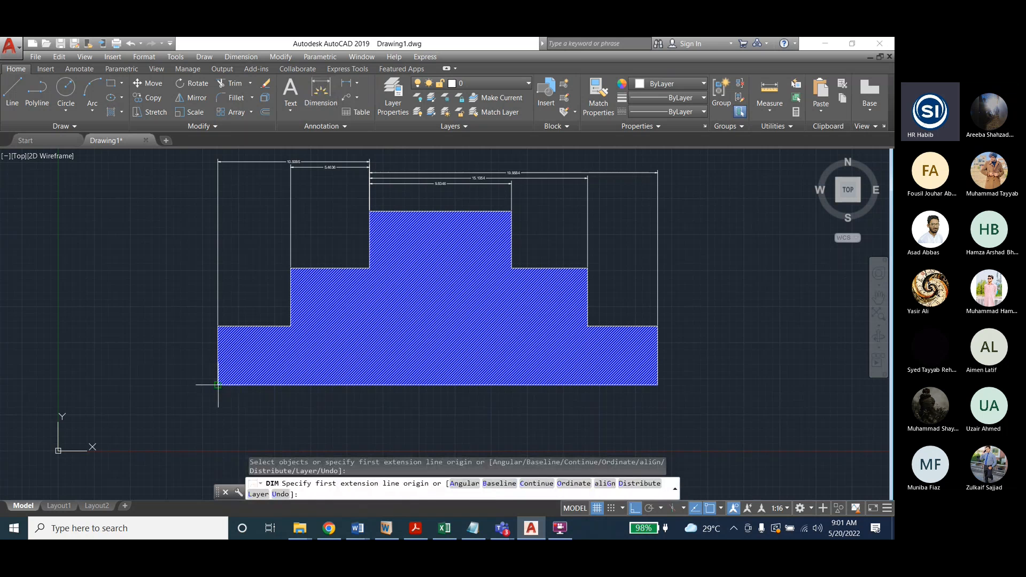
{"action": "left_click", "coordinate": [217, 385]}
{"action": "left_click", "coordinate": [657, 384]}
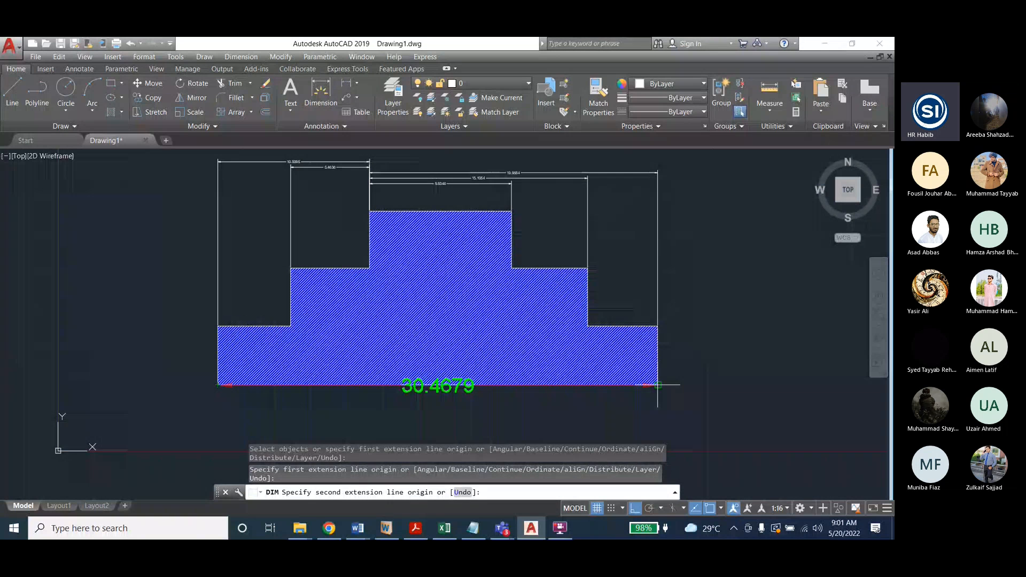
{"action": "left_click", "coordinate": [651, 403]}
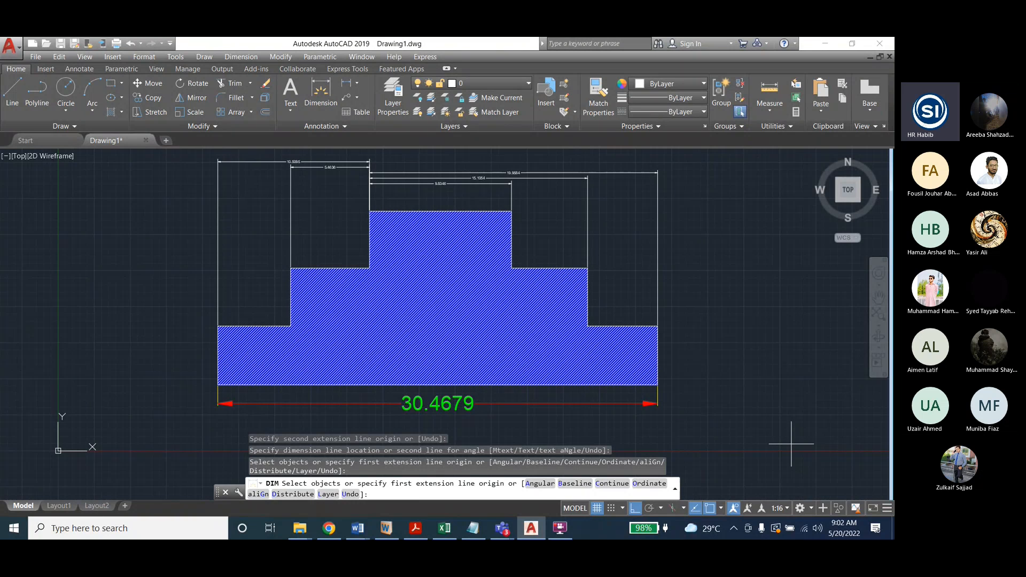
Create a new dimension style named 4 based on style 1 for all dimensions
{"action": "left_click", "coordinate": [241, 56]}
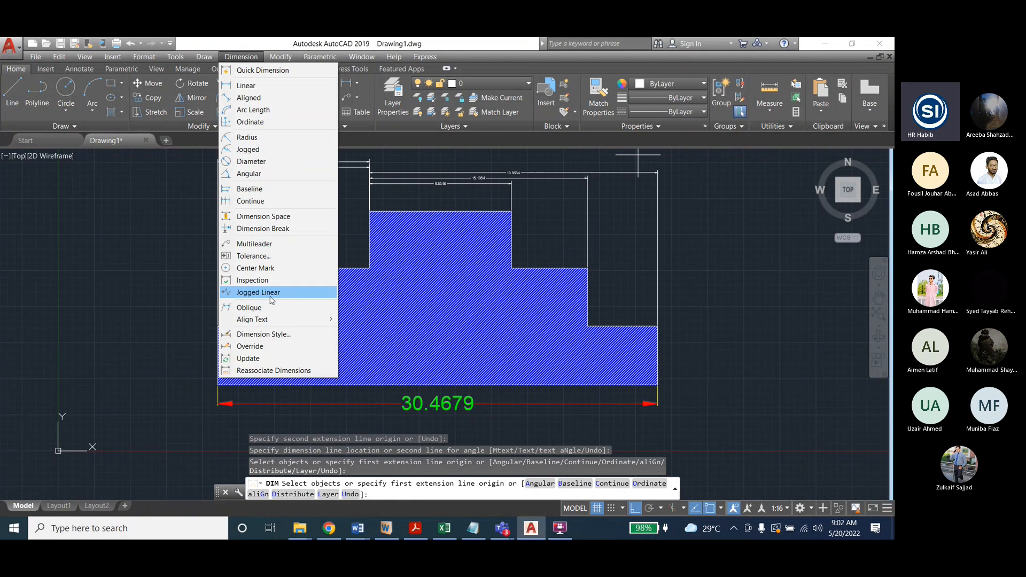
{"action": "left_click", "coordinate": [264, 334]}
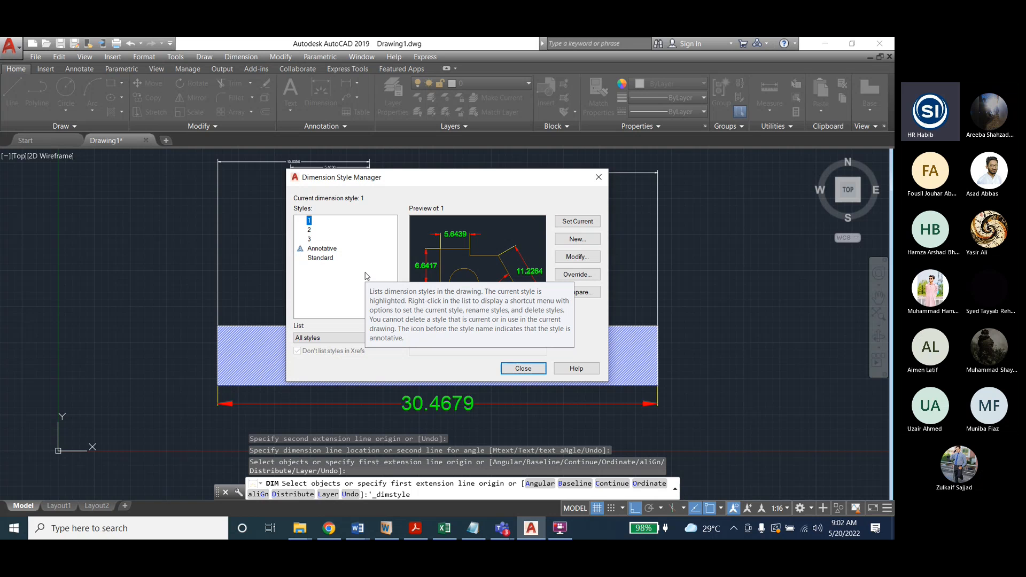
{"action": "left_click", "coordinate": [578, 241]}
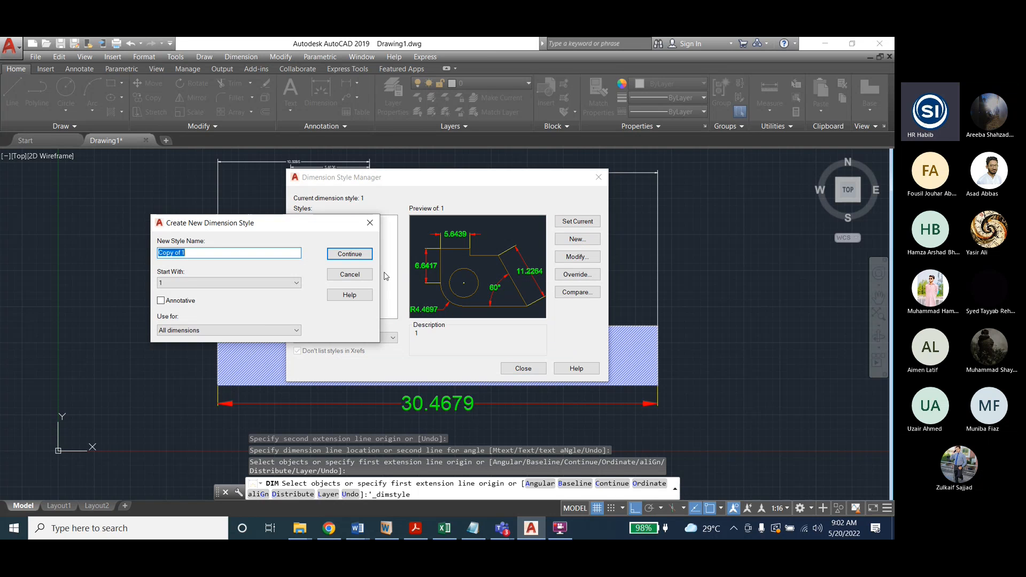
{"action": "type", "text": "4"}
{"action": "left_click", "coordinate": [336, 256]}
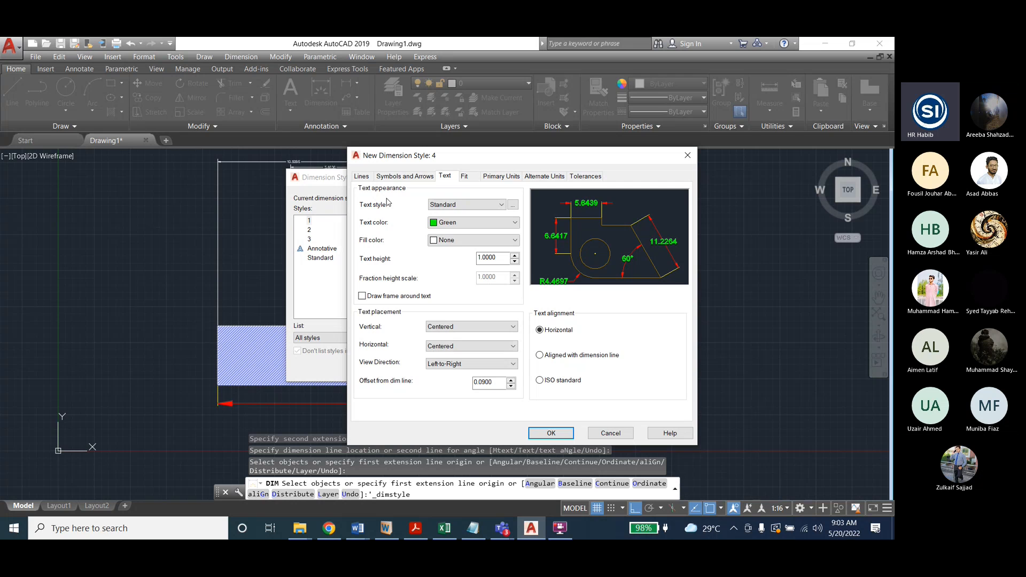
Set dimension style 4's arrow size and text height both to 4 and save the style
{"action": "left_click", "coordinate": [409, 177]}
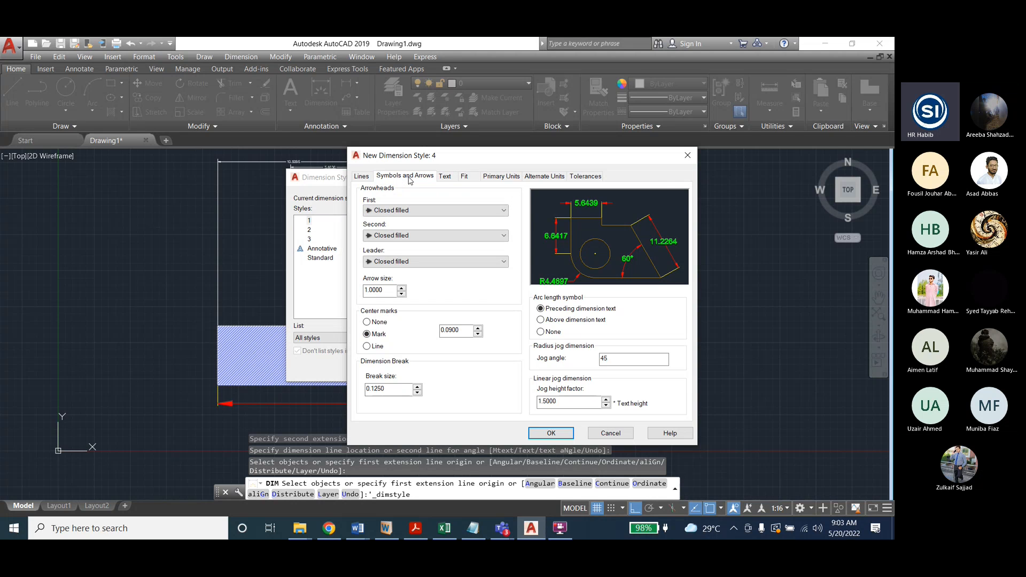
{"action": "left_click_drag", "start_coordinate": [396, 290], "coordinate": [346, 291]}
{"action": "type", "text": "4"}
{"action": "left_click", "coordinate": [444, 177]}
{"action": "left_click_drag", "start_coordinate": [496, 257], "coordinate": [435, 260]}
{"action": "type", "text": "4"}
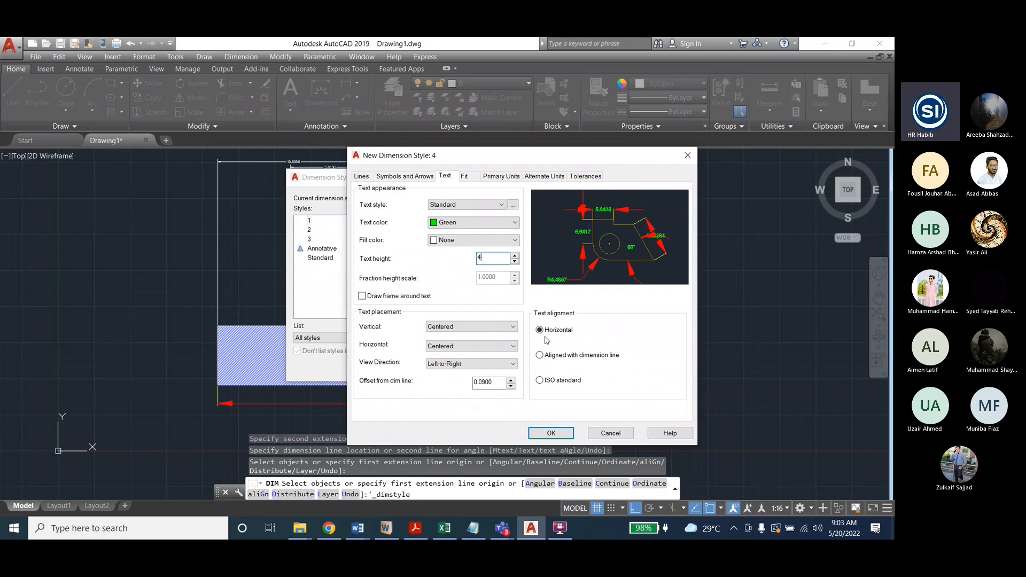
{"action": "left_click", "coordinate": [543, 433]}
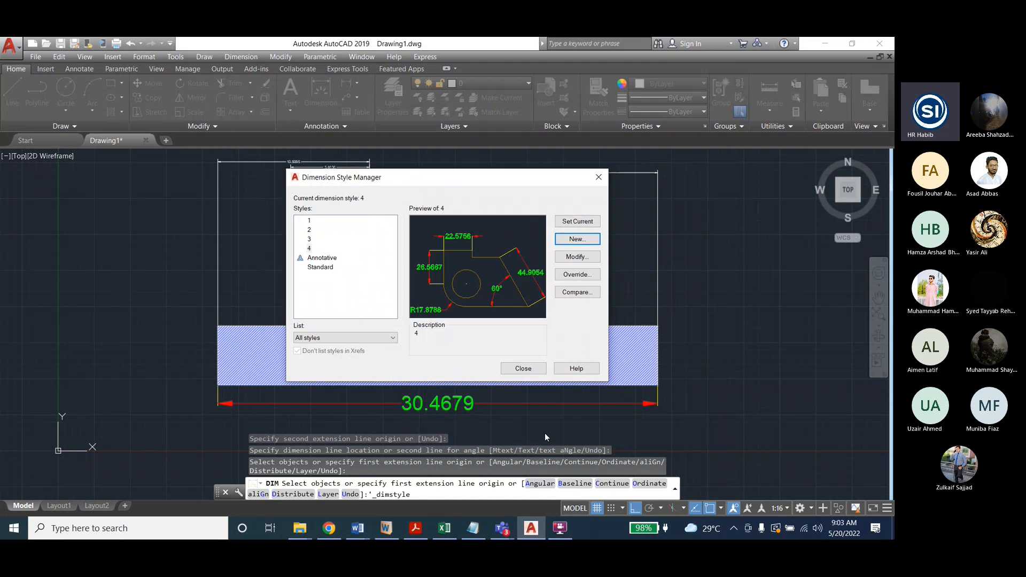
{"action": "left_click", "coordinate": [520, 369]}
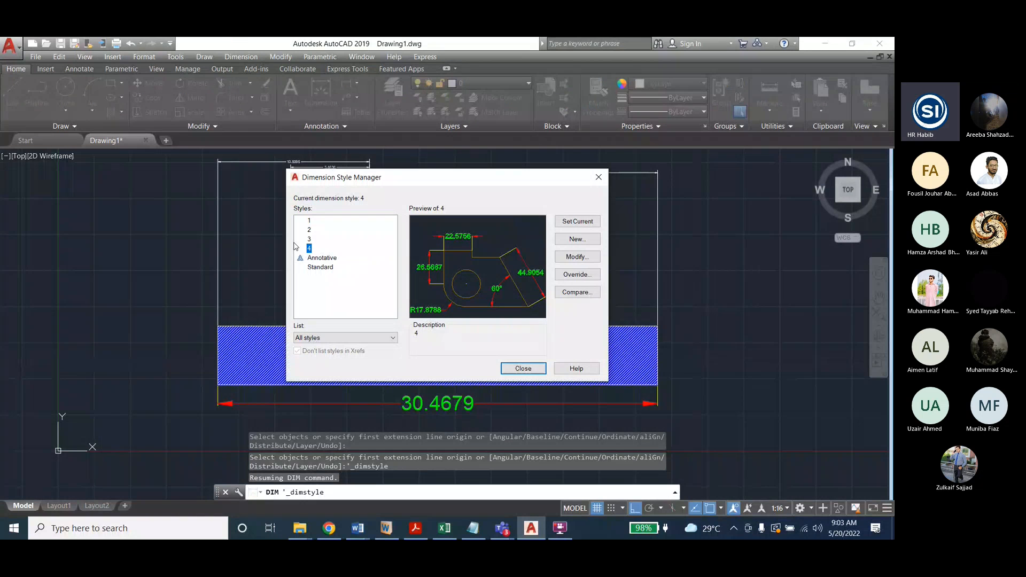
Set dimension style 1 as current again in place of style 4
{"action": "left_click", "coordinate": [310, 221]}
{"action": "left_click", "coordinate": [577, 221]}
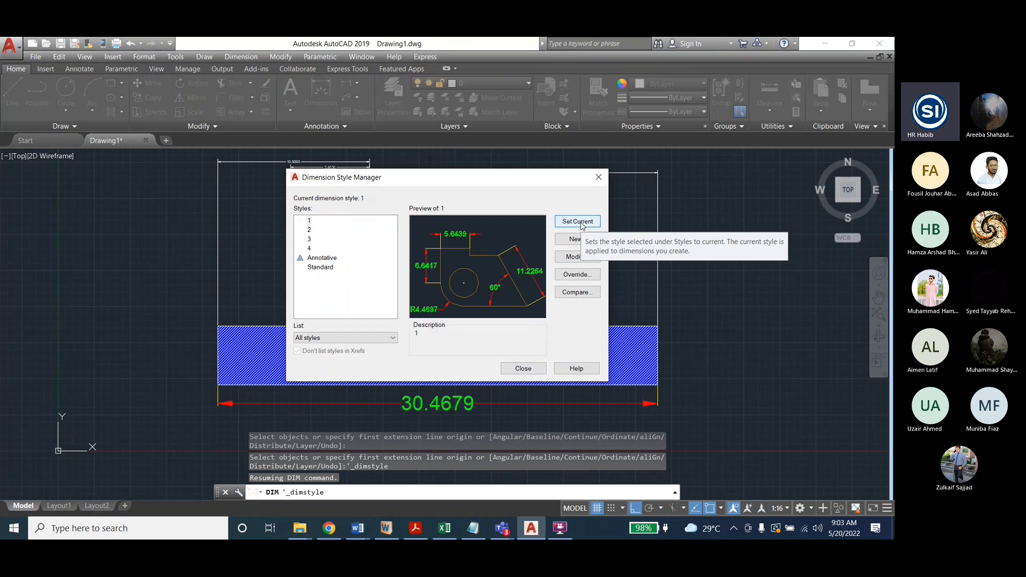
{"action": "left_click", "coordinate": [523, 369]}
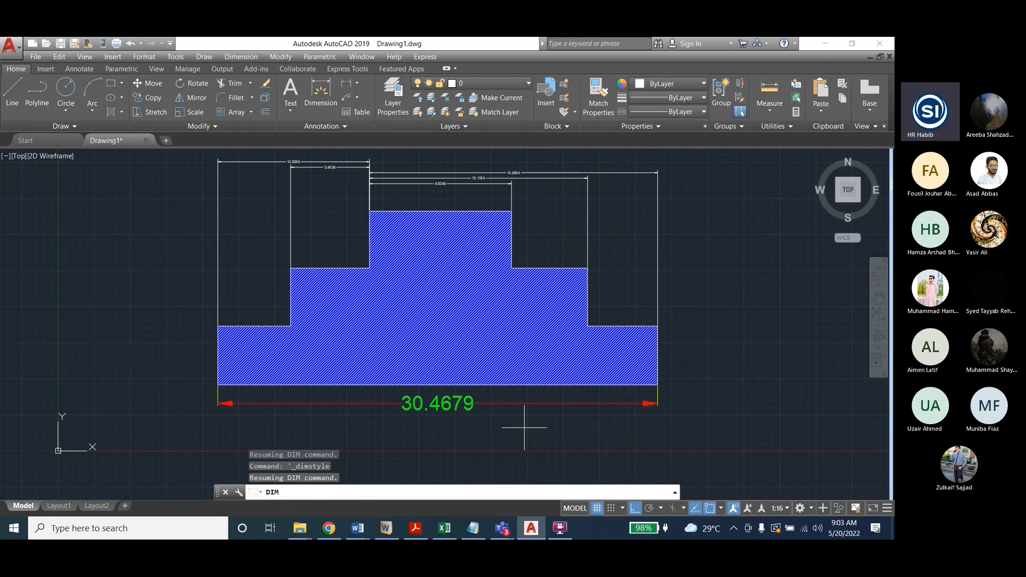
Dimension the height of the profile's lowest step at its right edge, placing the dimension outside the profile
{"action": "left_click", "coordinate": [320, 93]}
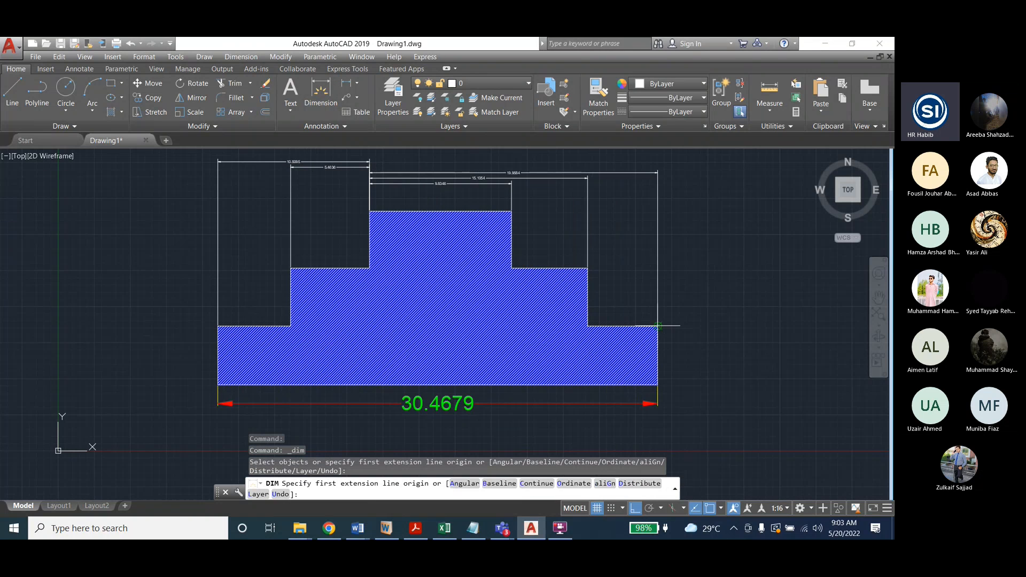
{"action": "left_click", "coordinate": [658, 325]}
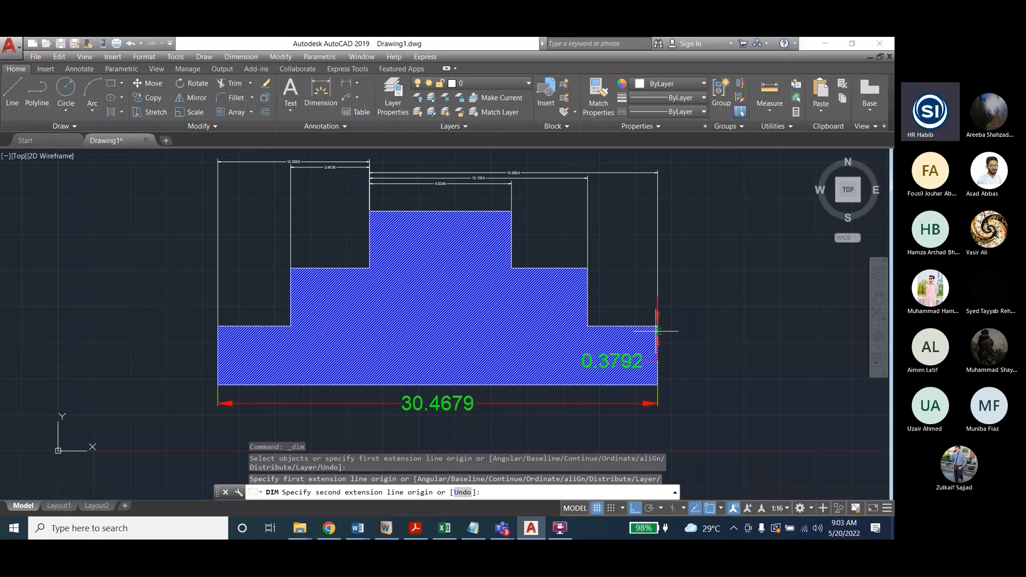
{"action": "left_click", "coordinate": [658, 385]}
{"action": "left_click", "coordinate": [703, 407]}
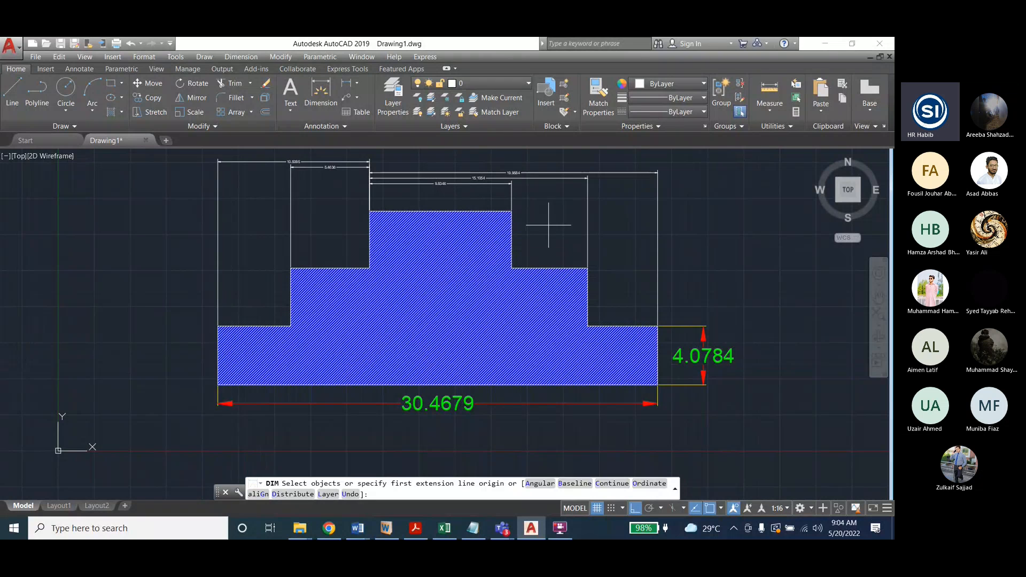
Update the two longest baseline dimensions above the profile to the current dimension style
{"action": "left_click", "coordinate": [249, 57]}
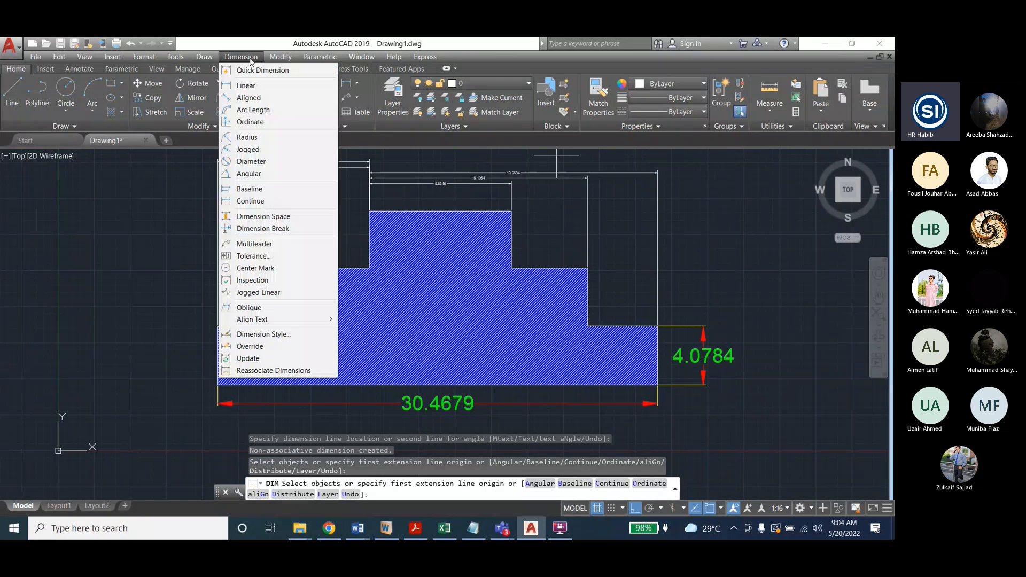
{"action": "left_click", "coordinate": [265, 359]}
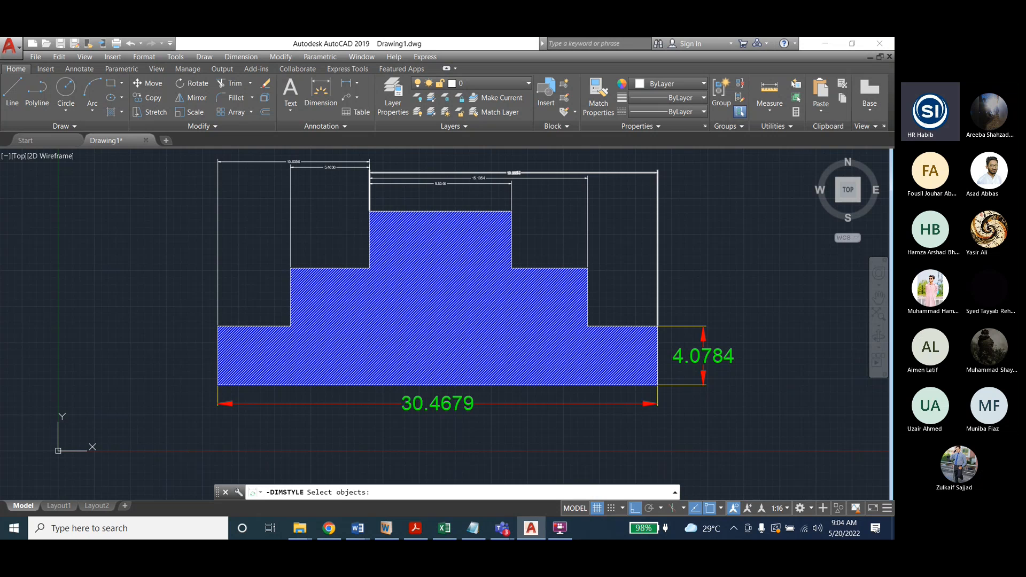
{"action": "left_click", "coordinate": [514, 173]}
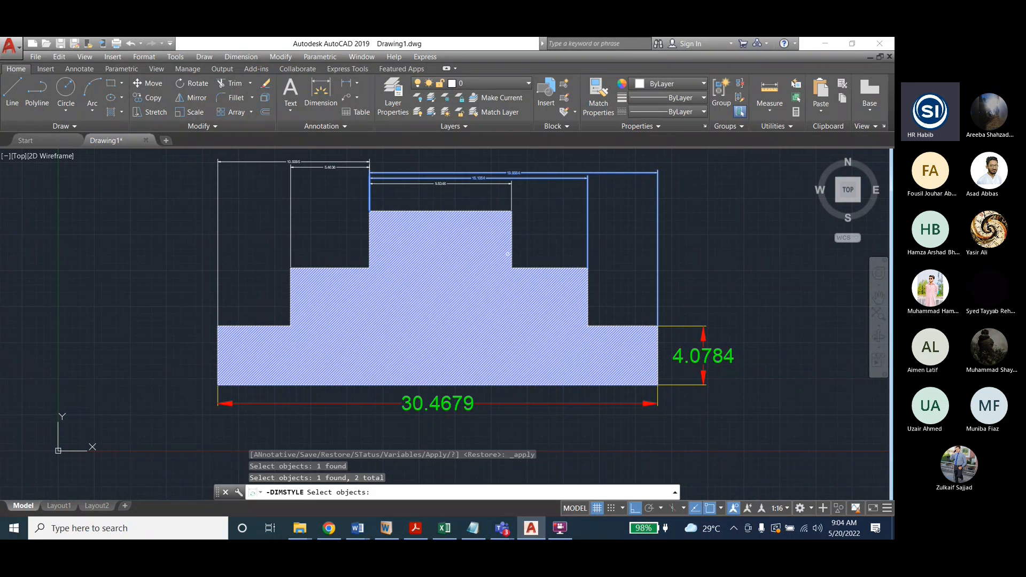
{"action": "key", "text": "Return"}
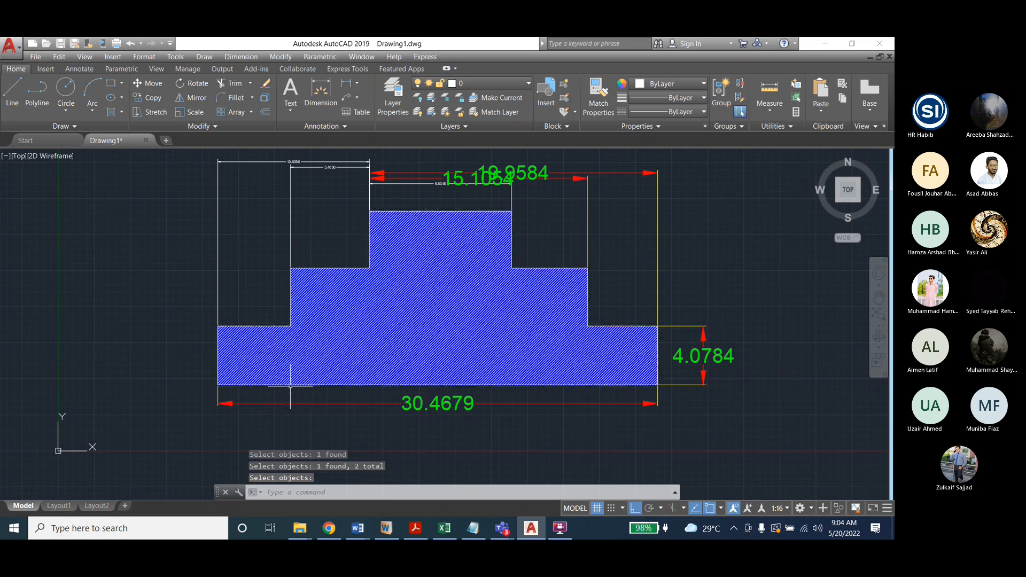
Undo the last style update of the two longest baseline dimensions above the profile
{"action": "left_click", "coordinate": [231, 57]}
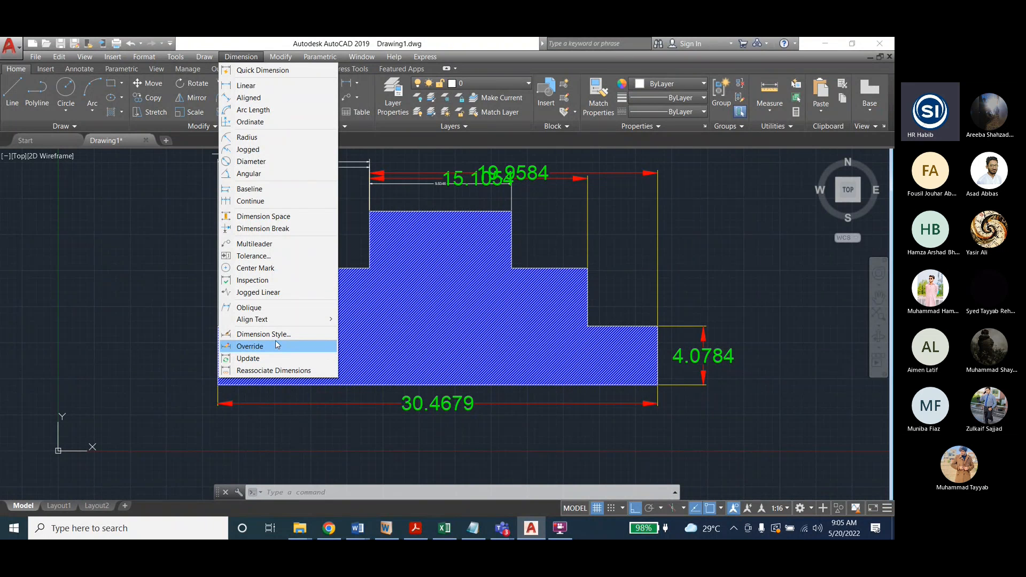
{"action": "left_click", "coordinate": [123, 293]}
{"action": "key", "text": "Escape"}
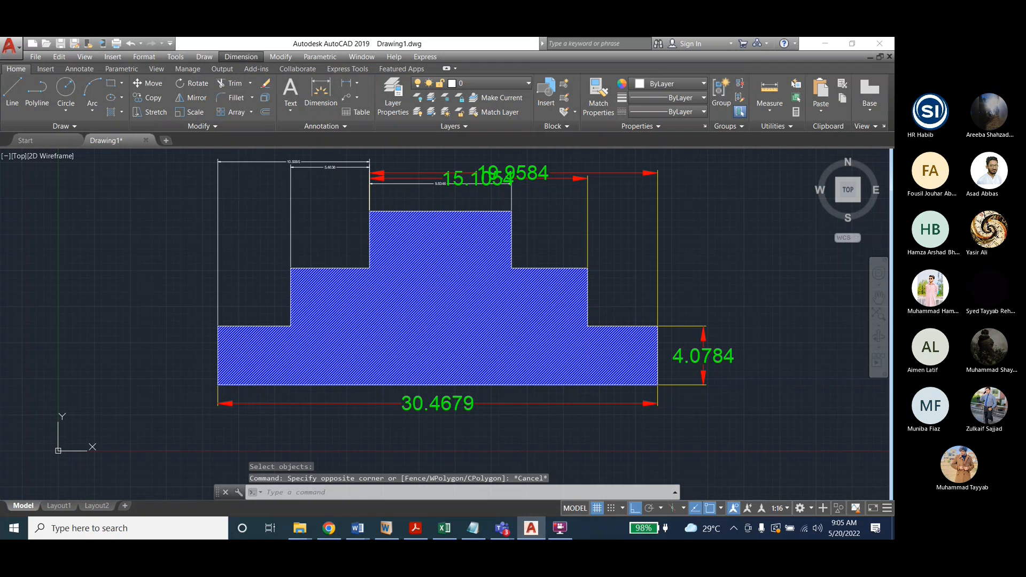
{"action": "key", "text": "Escape"}
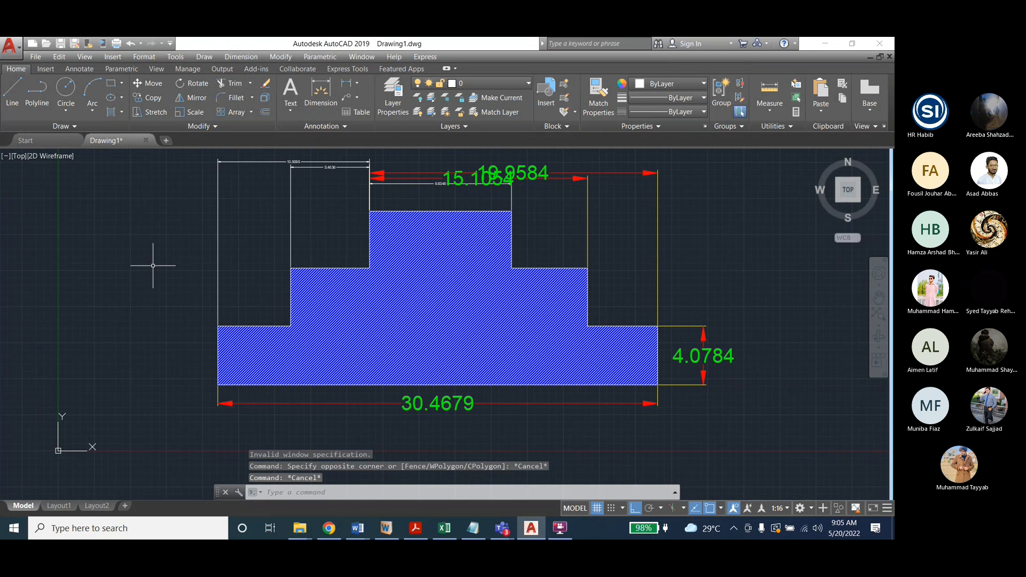
{"action": "key", "text": "ctrl+z"}
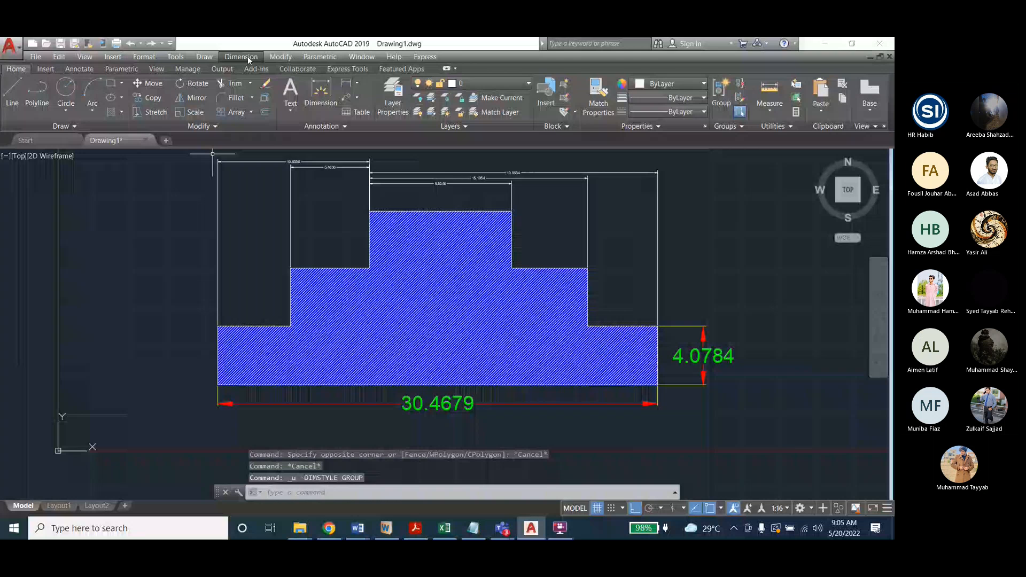
{"action": "left_click", "coordinate": [248, 56]}
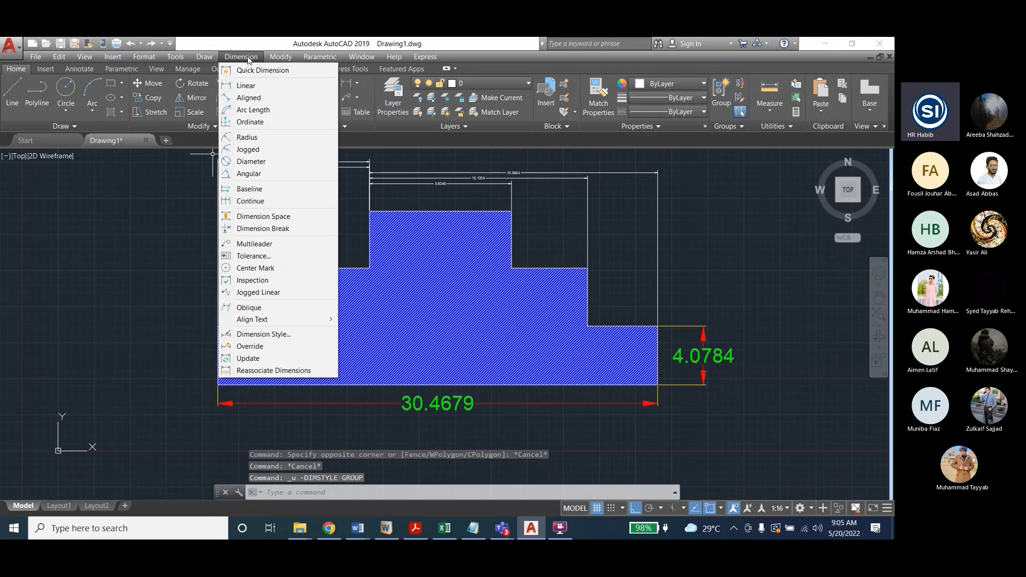
{"action": "left_click", "coordinate": [264, 360]}
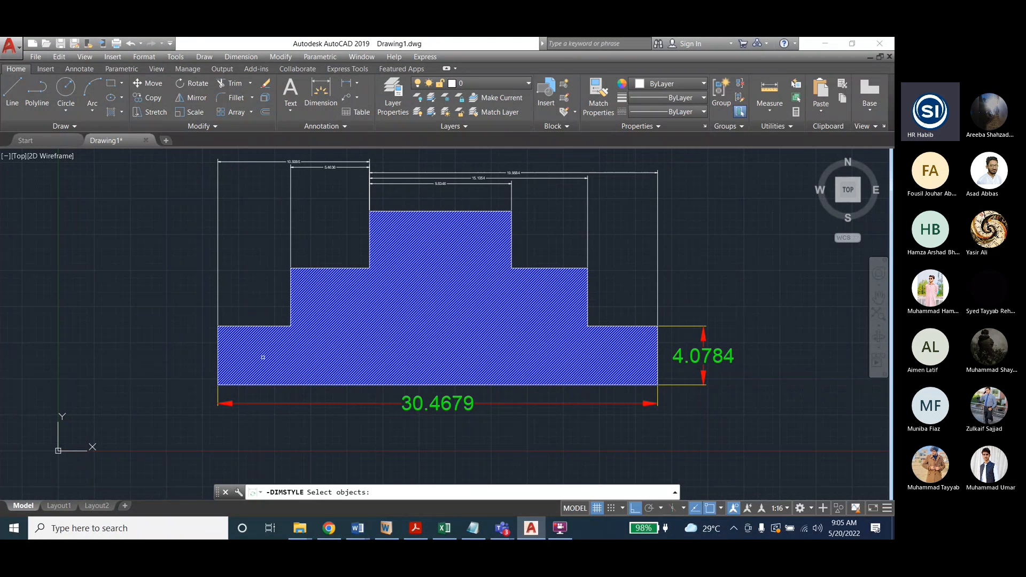
{"action": "key", "text": "Escape"}
{"action": "key", "text": "Escape"}
{"action": "key", "text": "Escape"}
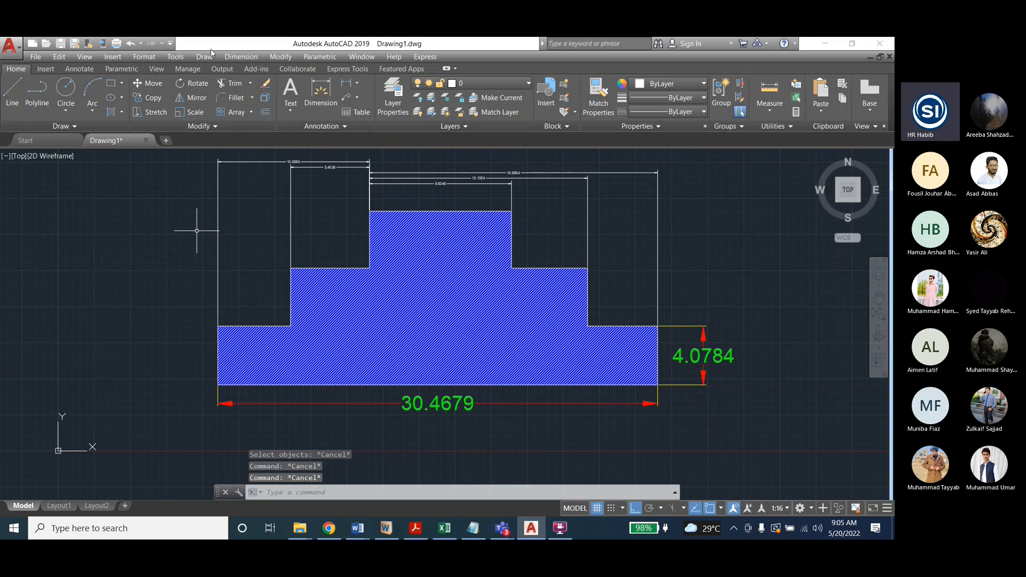
Set dimension style 2 as the current style in place of style 1
{"action": "left_click", "coordinate": [236, 57]}
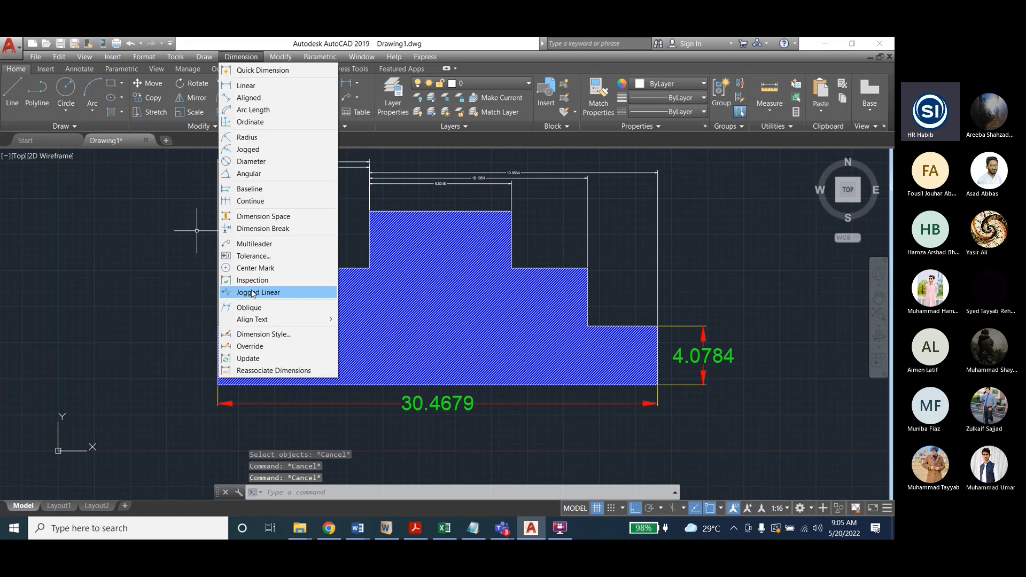
{"action": "left_click", "coordinate": [255, 337]}
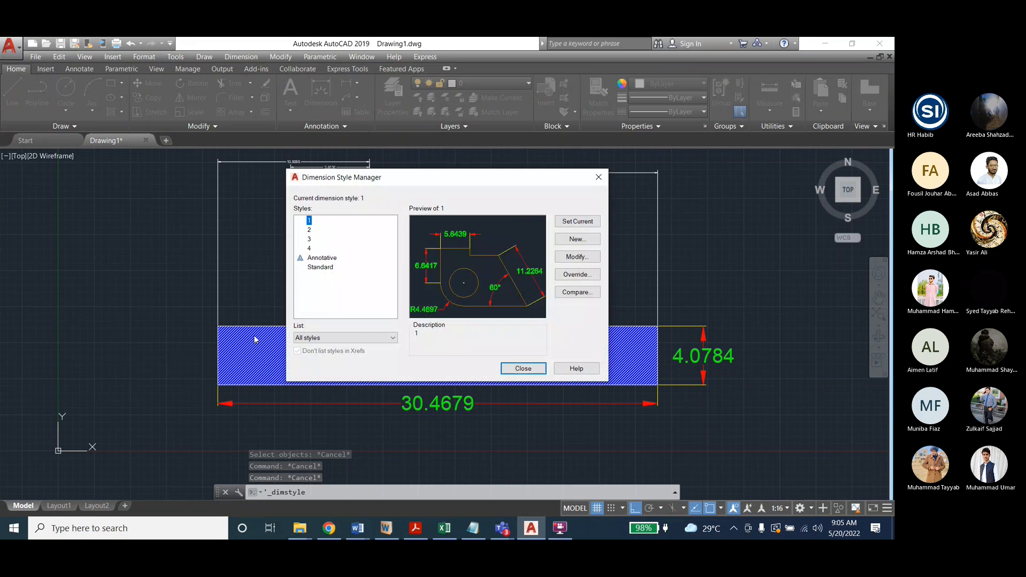
{"action": "left_click", "coordinate": [309, 230]}
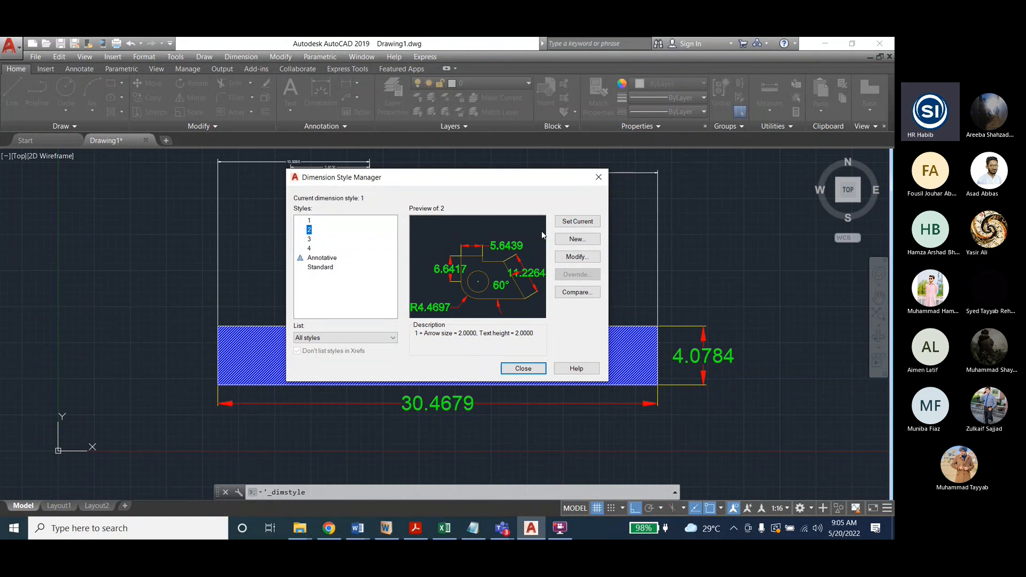
{"action": "left_click", "coordinate": [575, 222]}
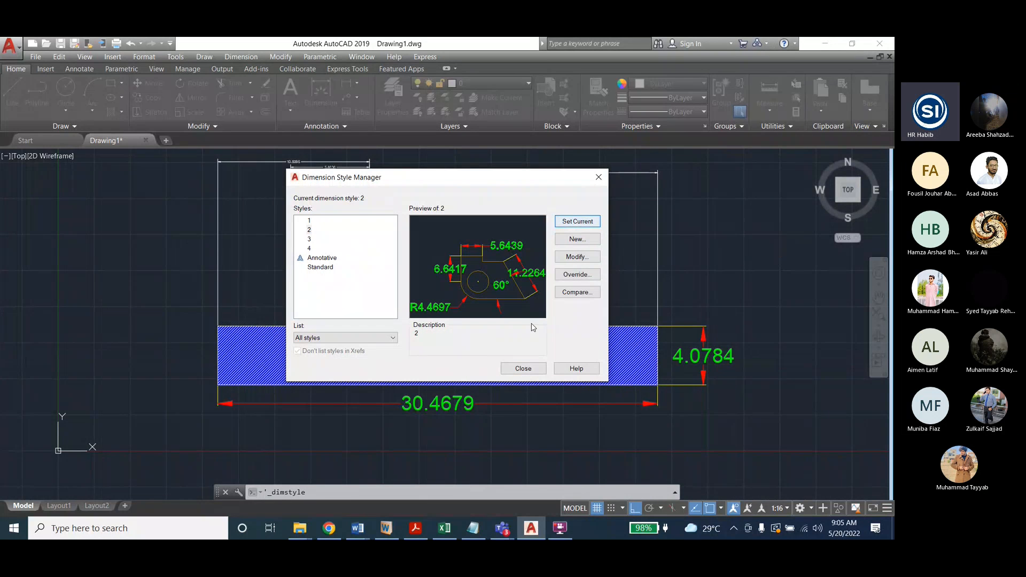
{"action": "left_click", "coordinate": [523, 368]}
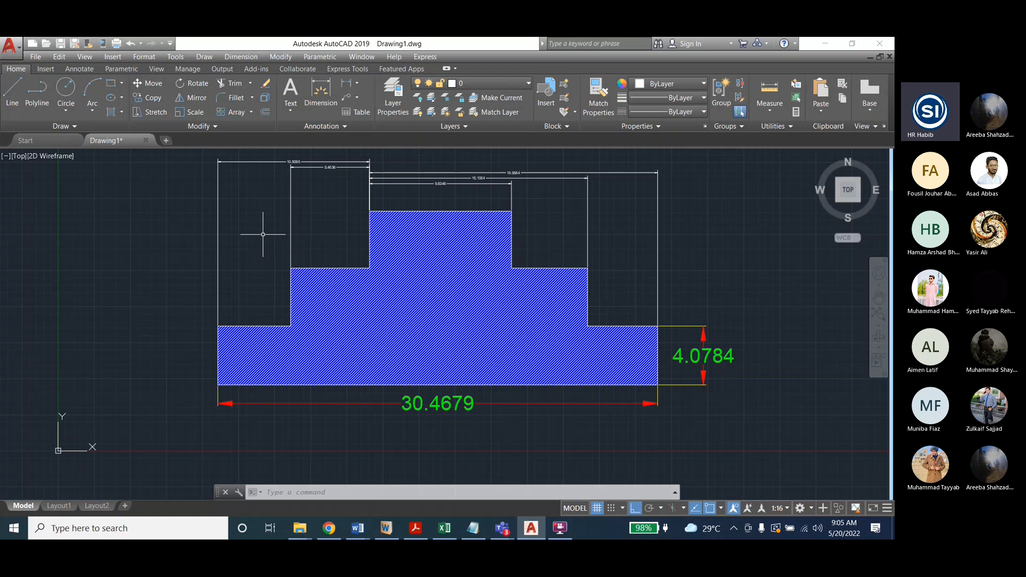
Update the longer dimension above the profile's left-hand steps to the current dimension style
{"action": "left_click", "coordinate": [241, 57]}
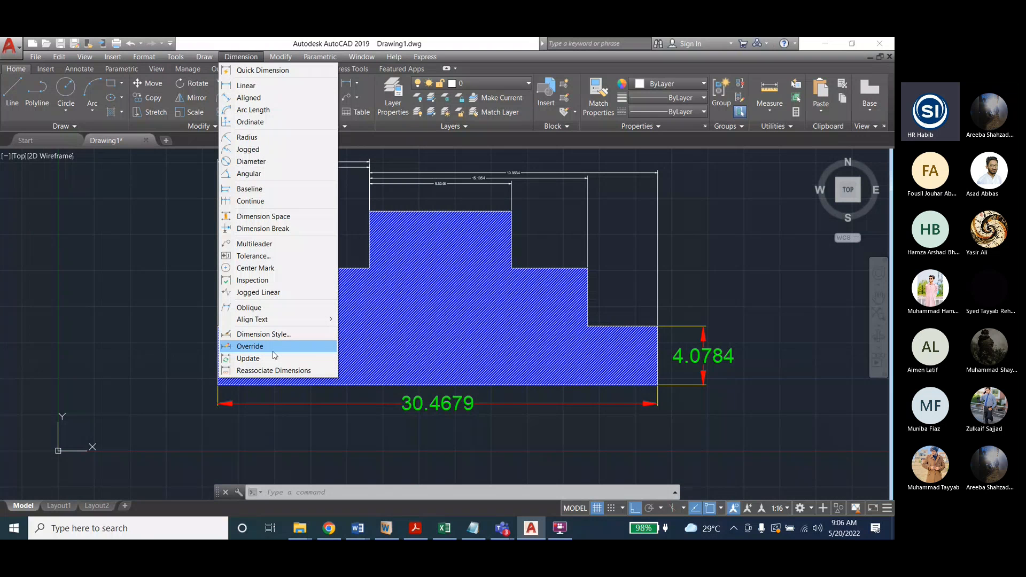
{"action": "left_click", "coordinate": [248, 358]}
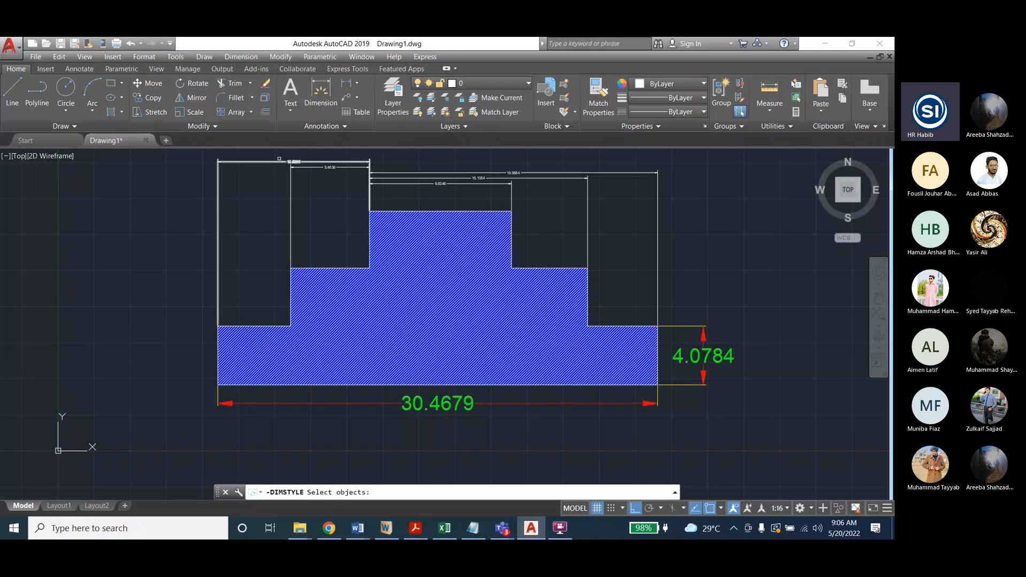
{"action": "left_click", "coordinate": [272, 160]}
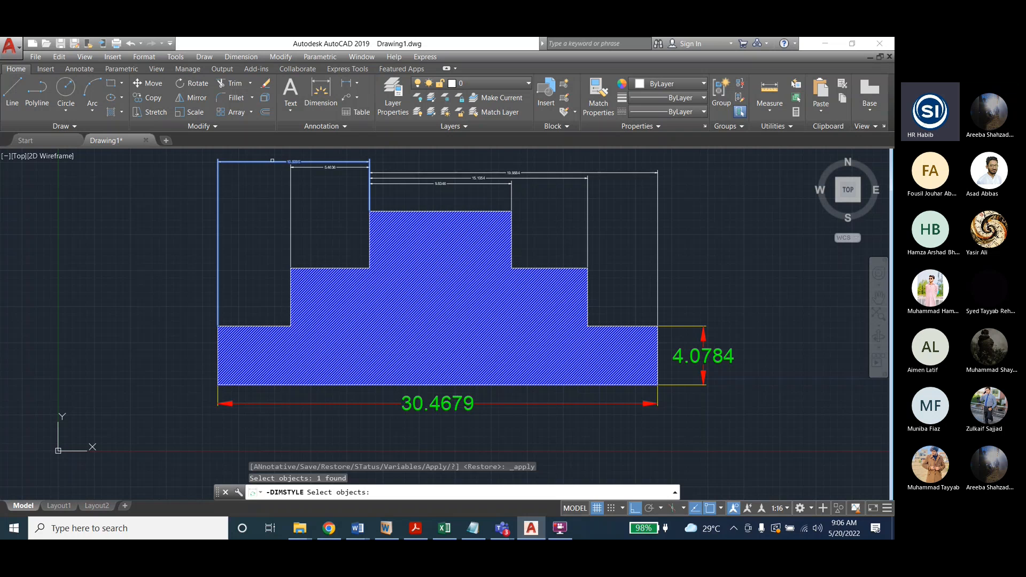
{"action": "key", "text": "Return"}
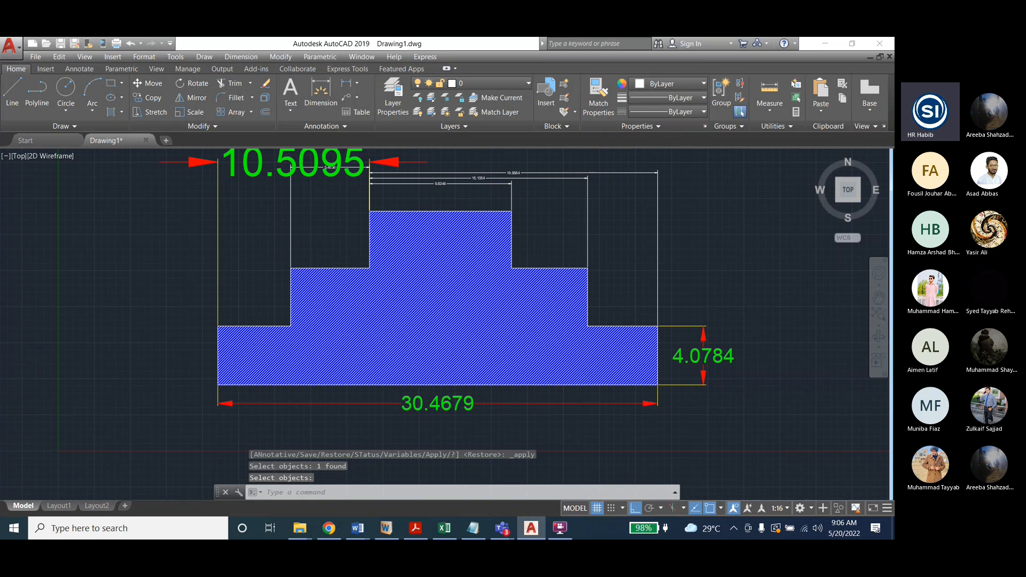
{"action": "scroll", "coordinate": [247, 318], "scroll_direction": "down", "scroll_amount": 2}
{"action": "scroll", "coordinate": [254, 251], "scroll_direction": "up", "scroll_amount": 2}
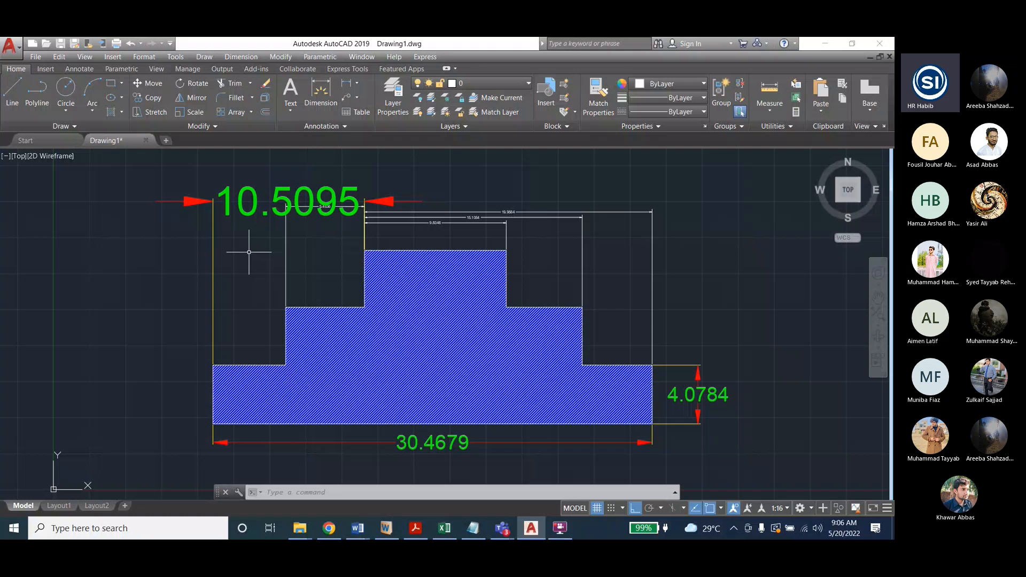
{"action": "left_click", "coordinate": [241, 56]}
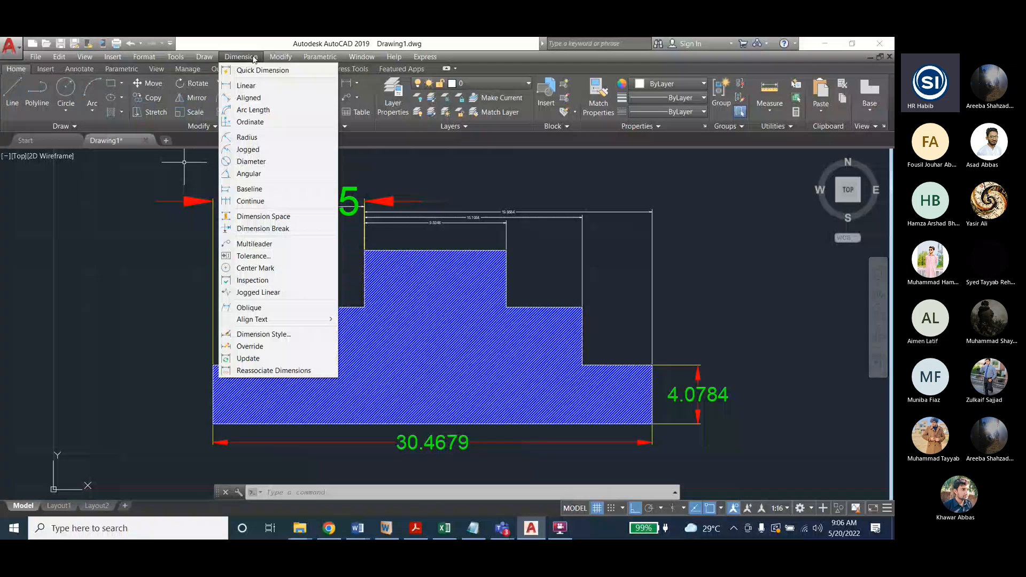
{"action": "left_click", "coordinate": [340, 202]}
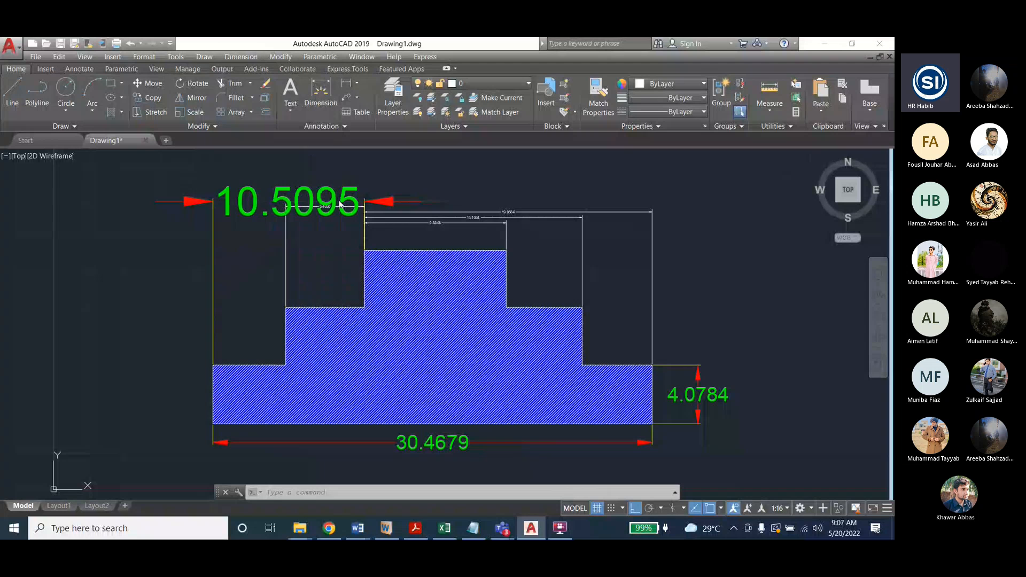
{"action": "left_click", "coordinate": [267, 204]}
{"action": "key", "text": "Escape"}
{"action": "key", "text": "Escape"}
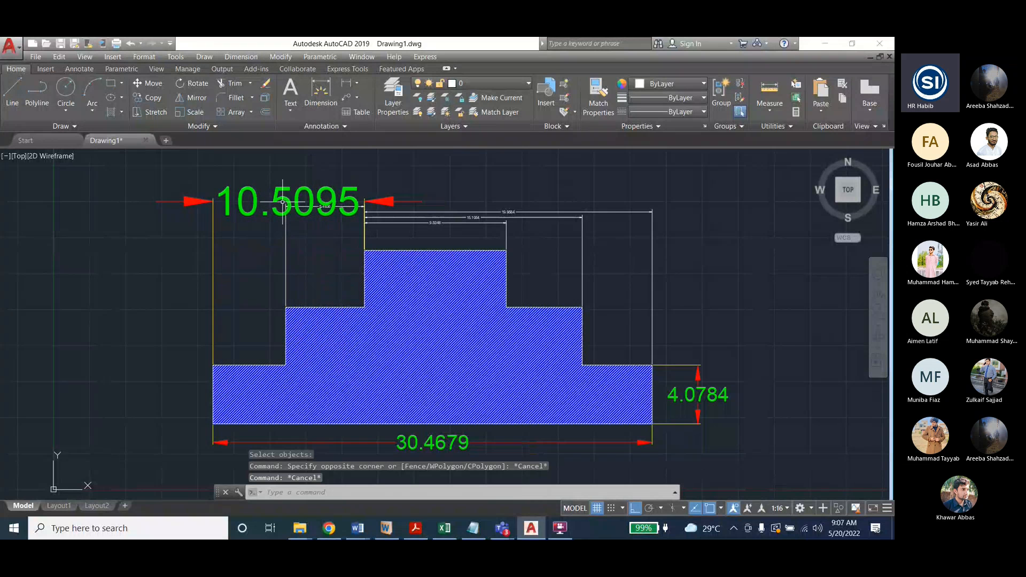
Move the large 10.5095 dimension higher, clear of the smaller dimension beneath it
{"action": "left_click", "coordinate": [283, 202]}
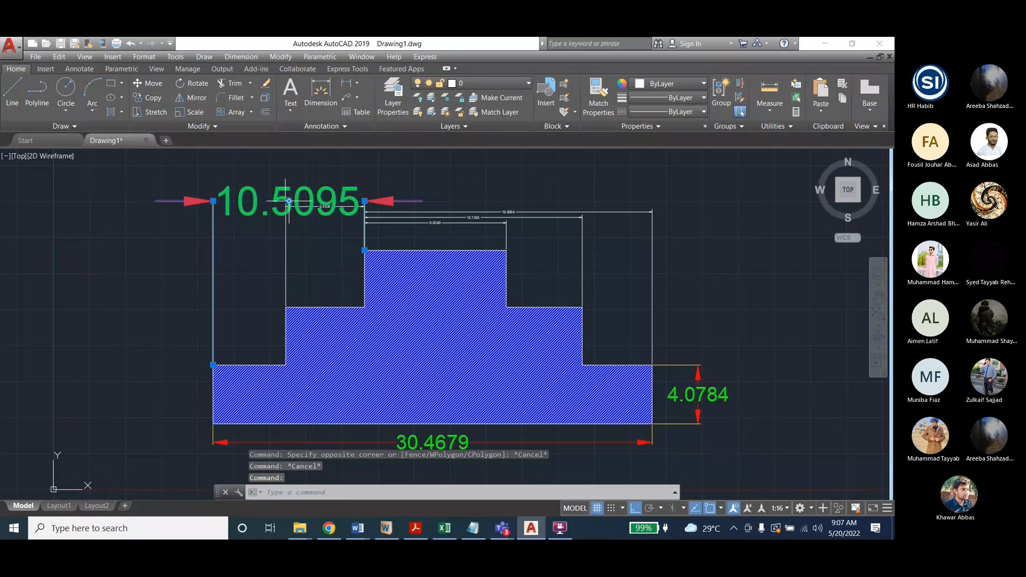
{"action": "left_click", "coordinate": [288, 202]}
{"action": "left_click", "coordinate": [287, 170]}
{"action": "key", "text": "Escape"}
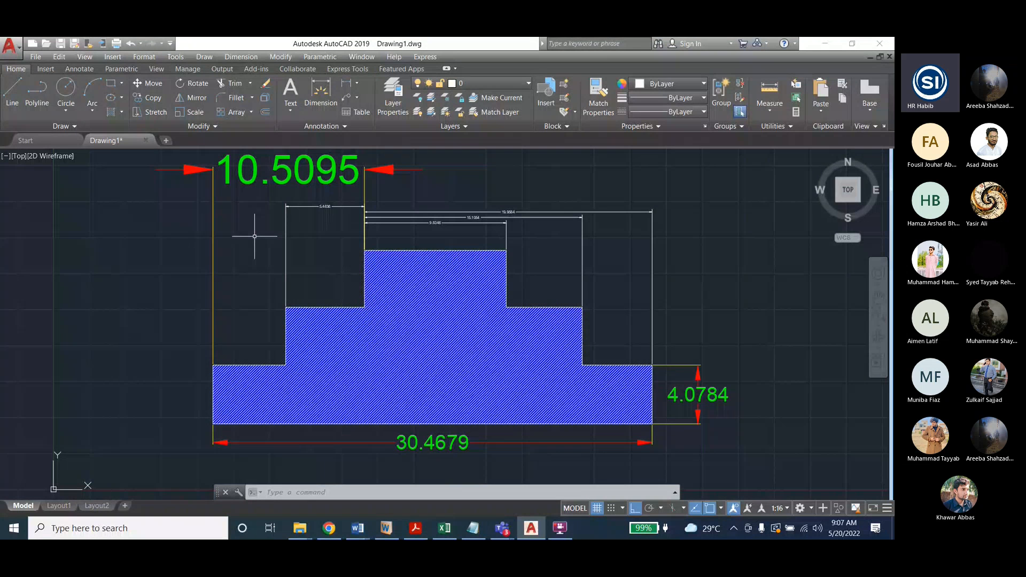
{"action": "key", "text": "Escape"}
{"action": "key", "text": "Escape"}
Space the two longer baseline dimensions above the profile at intervals of 3, using the shortest one as the base dimension
{"action": "left_click", "coordinate": [241, 57]}
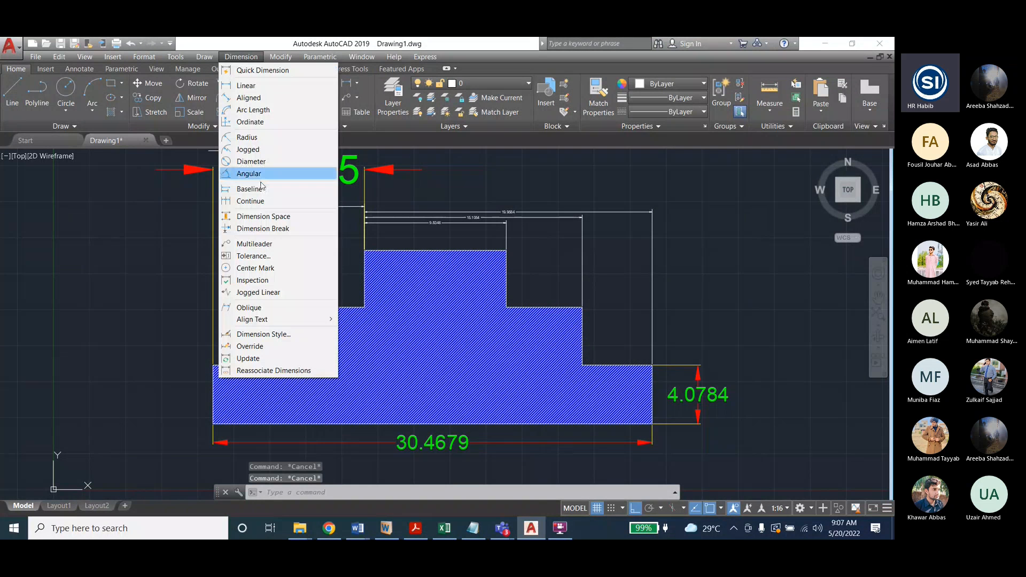
{"action": "left_click", "coordinate": [270, 218]}
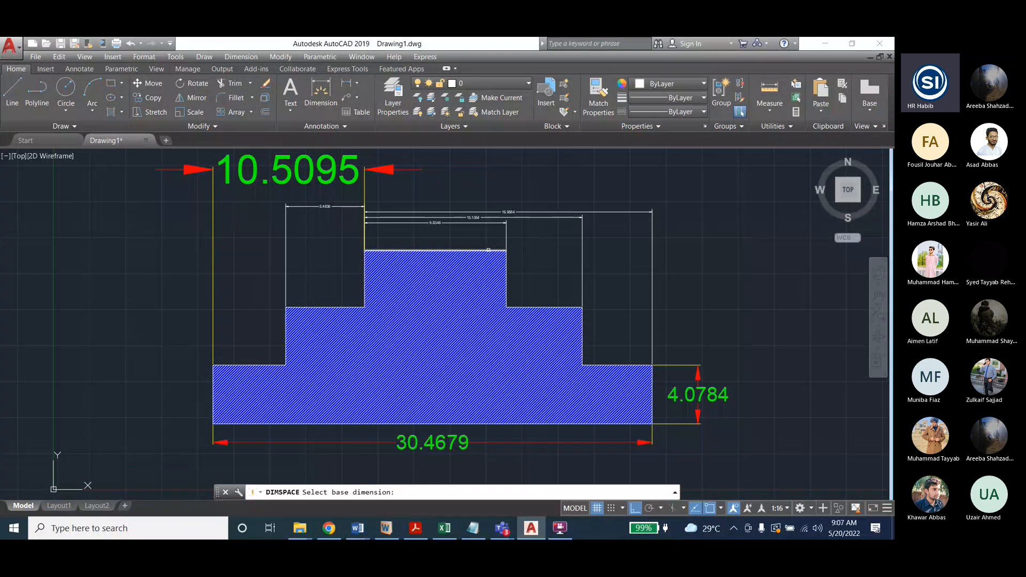
{"action": "left_click", "coordinate": [439, 223]}
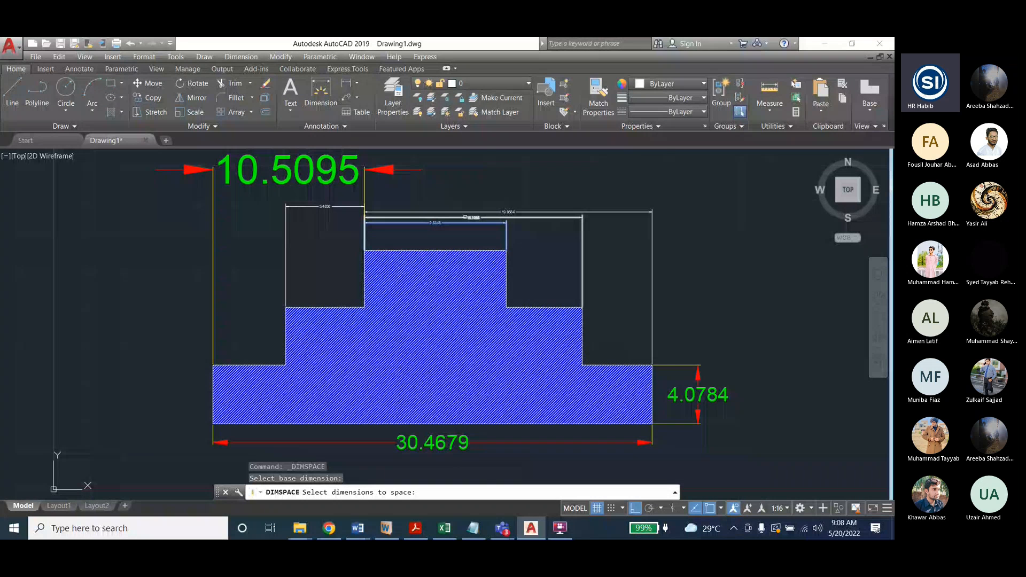
{"action": "left_click", "coordinate": [466, 217]}
{"action": "left_click", "coordinate": [468, 212]}
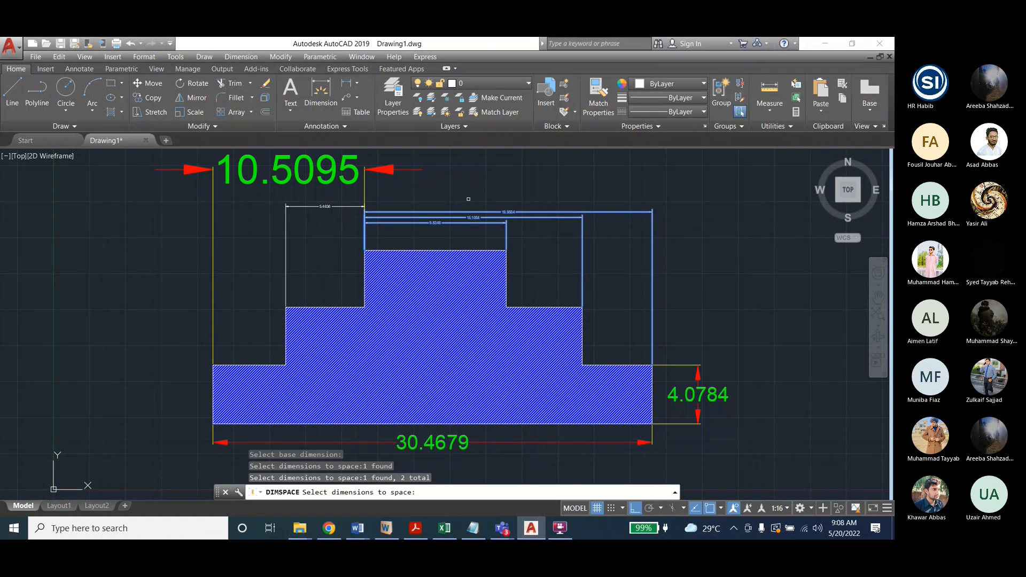
{"action": "key", "text": "Return"}
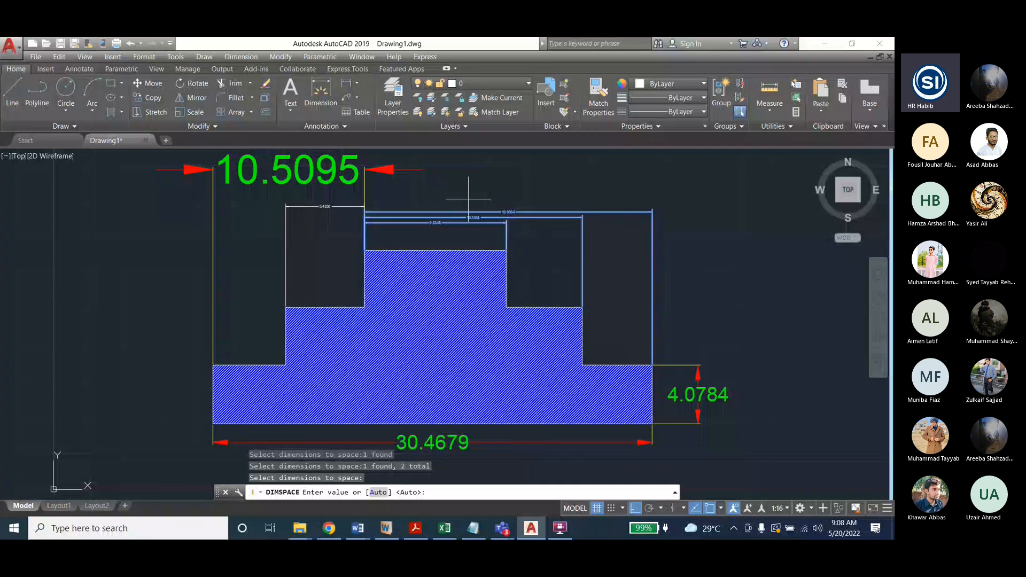
{"action": "type", "text": "2"}
{"action": "key", "text": "BackSpace"}
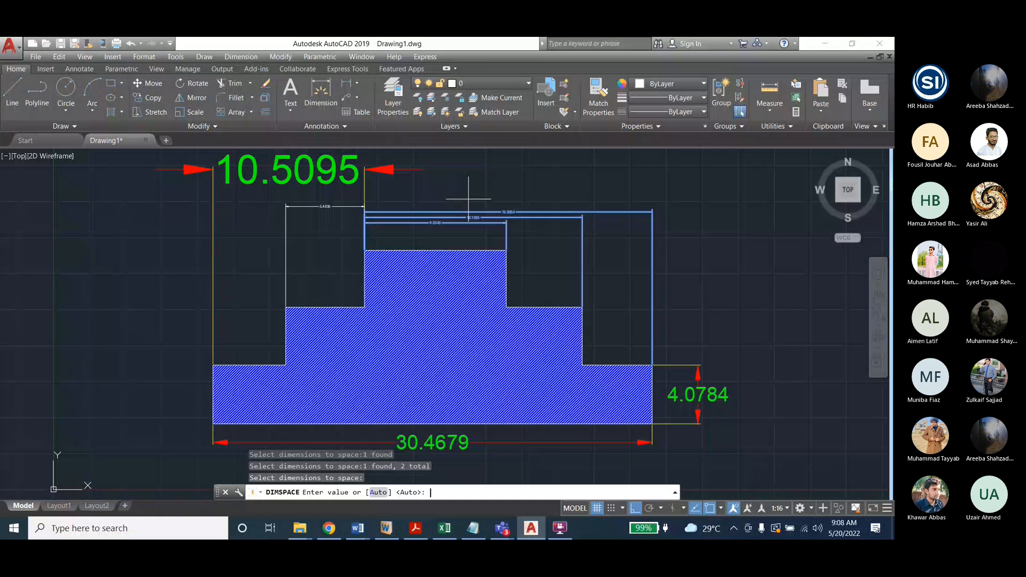
{"action": "type", "text": "3"}
{"action": "key", "text": "Return"}
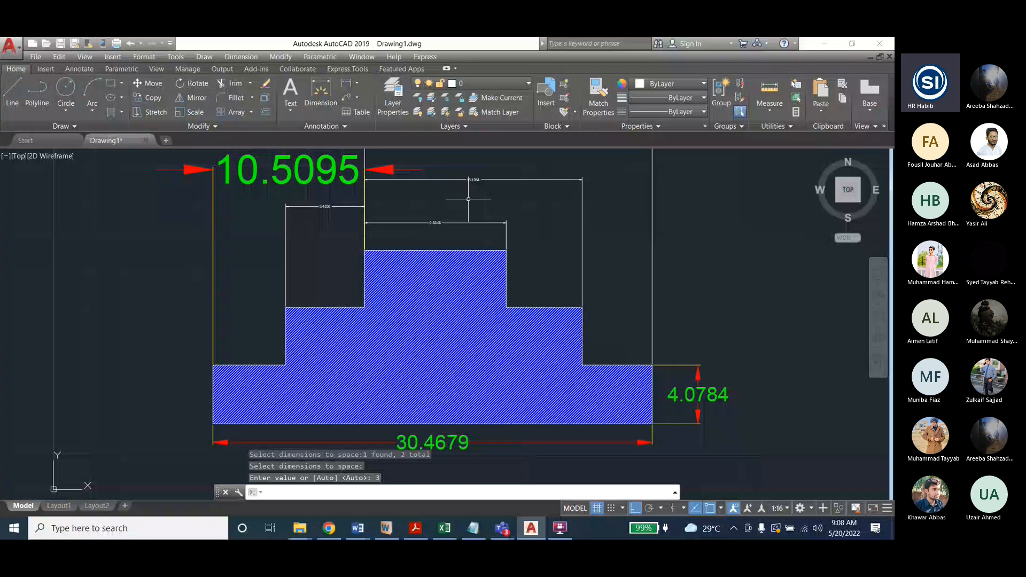
{"action": "scroll", "coordinate": [409, 340], "scroll_direction": "down", "scroll_amount": 1}
{"action": "scroll", "coordinate": [481, 214], "scroll_direction": "up", "scroll_amount": 2}
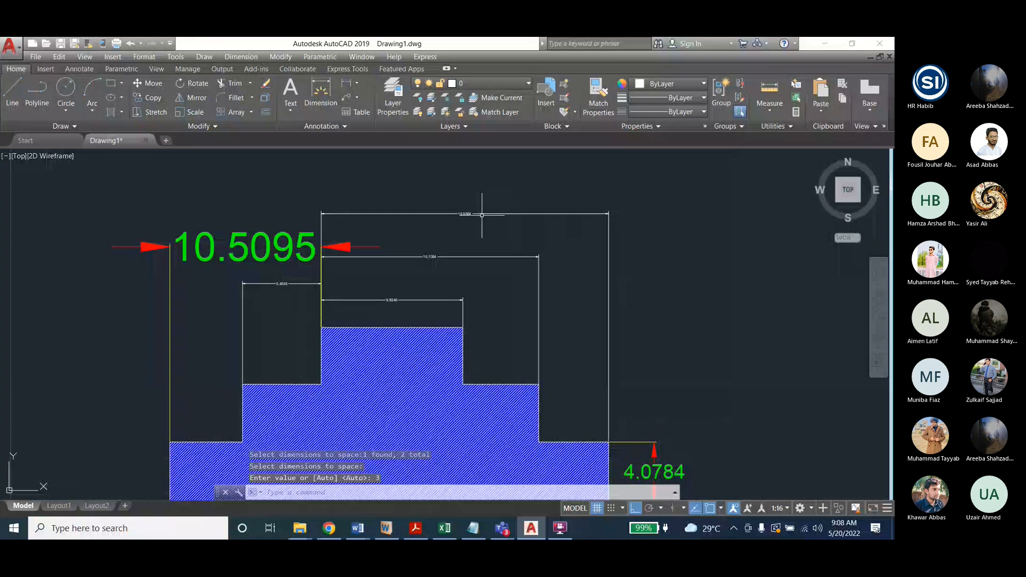
{"action": "scroll", "coordinate": [522, 172], "scroll_direction": "down", "scroll_amount": 2}
{"action": "scroll", "coordinate": [467, 235], "scroll_direction": "up", "scroll_amount": 2}
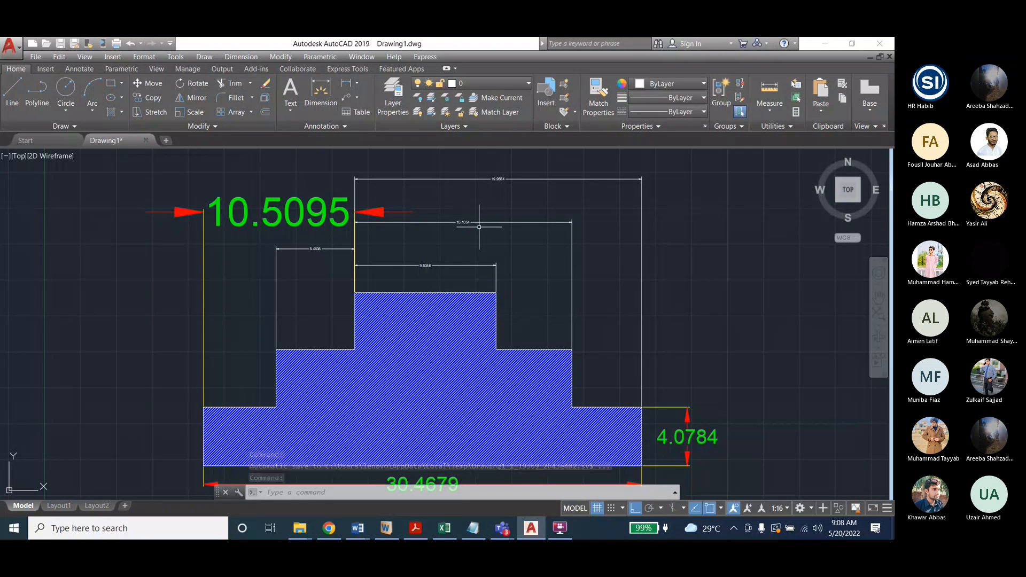
Undo the spacing of the baseline dimensions above the profile
{"action": "key", "text": "ctrl+z"}
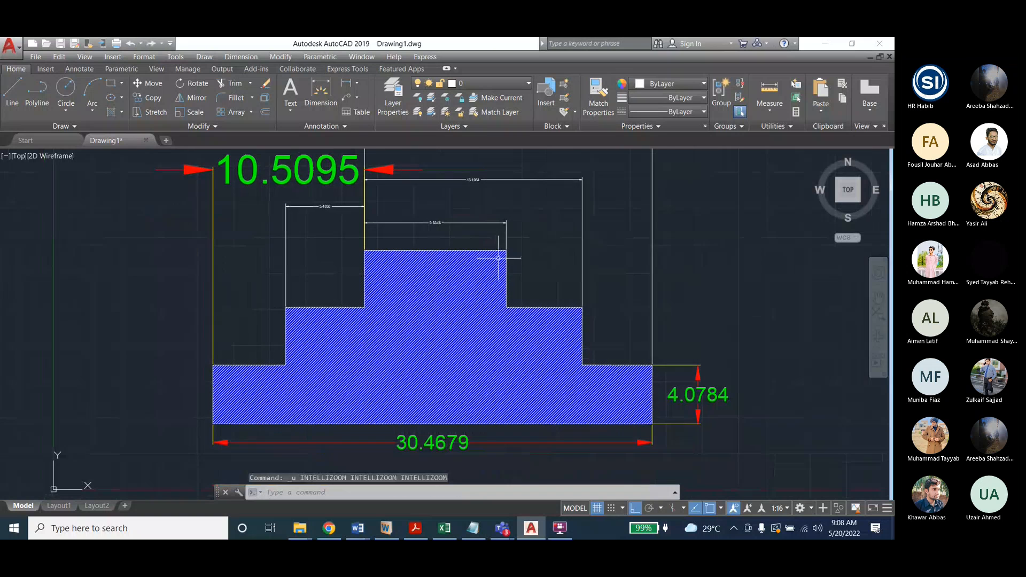
{"action": "key", "text": "ctrl+z"}
{"action": "key", "text": "Escape"}
{"action": "key", "text": "Escape"}
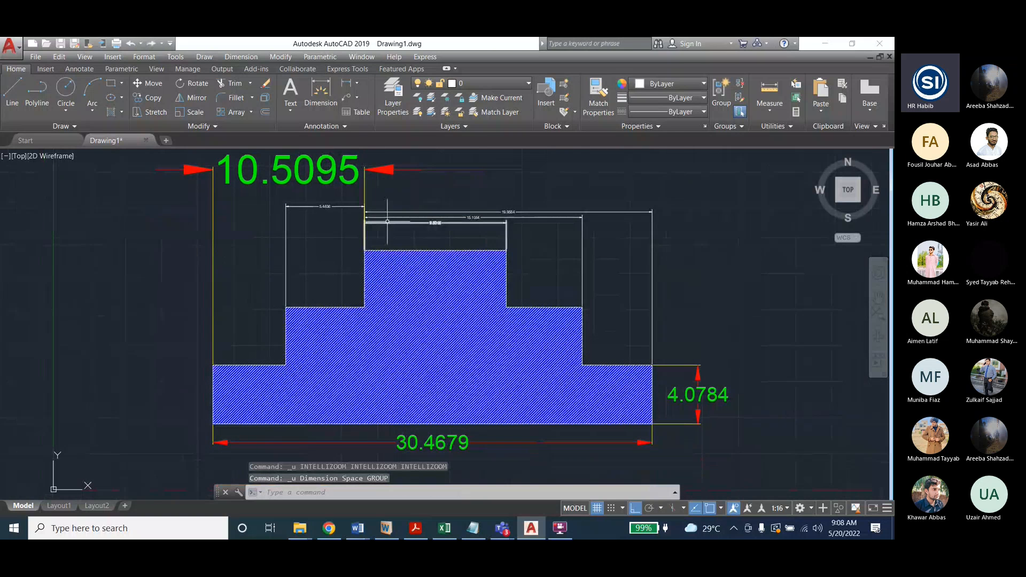
Space the two longer baseline dimensions above the profile at intervals of 2, using the shortest one as the base dimension
{"action": "left_click", "coordinate": [241, 57]}
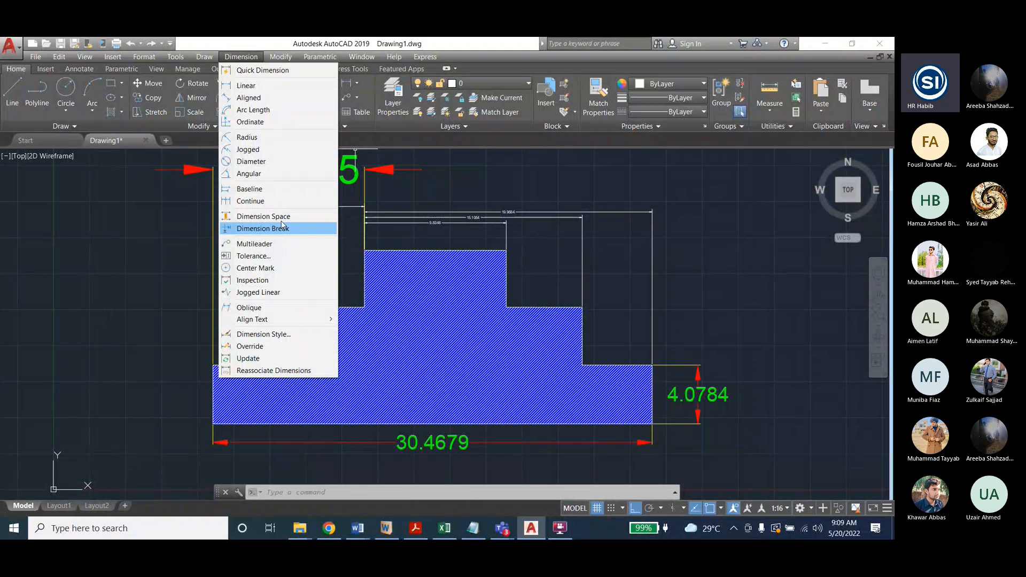
{"action": "left_click", "coordinate": [282, 217]}
{"action": "left_click", "coordinate": [464, 223]}
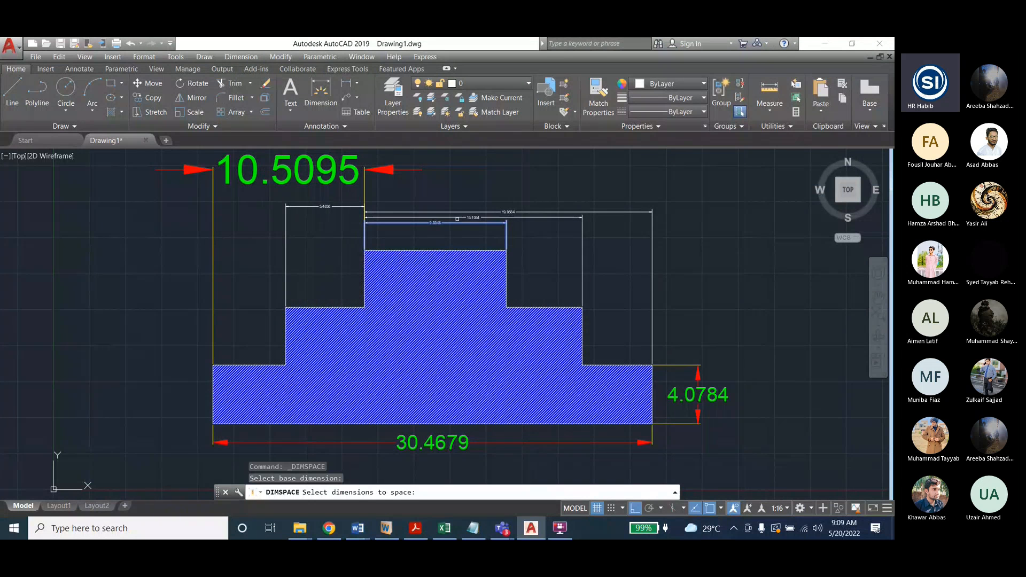
{"action": "left_click", "coordinate": [460, 218]}
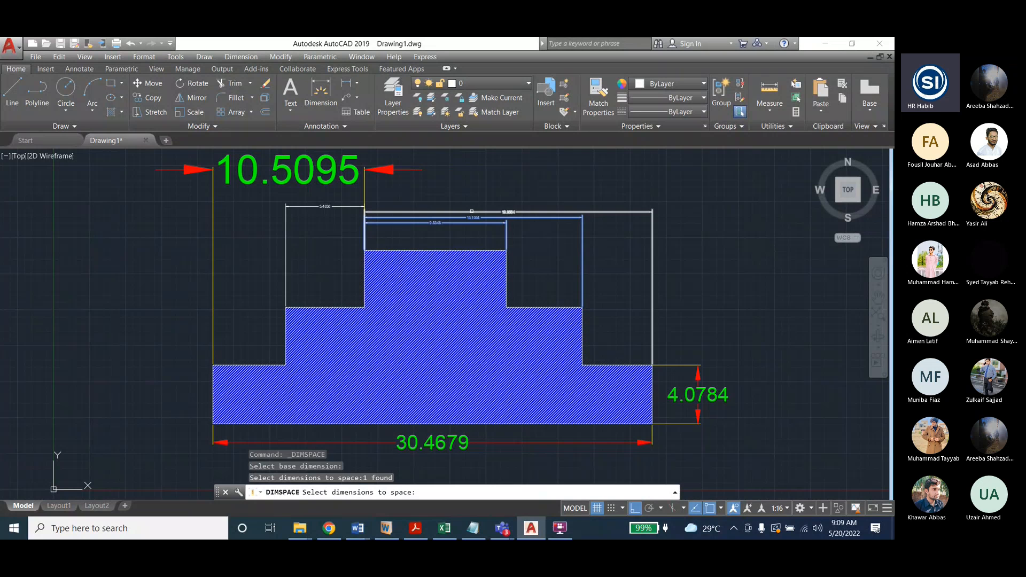
{"action": "left_click", "coordinate": [471, 211]}
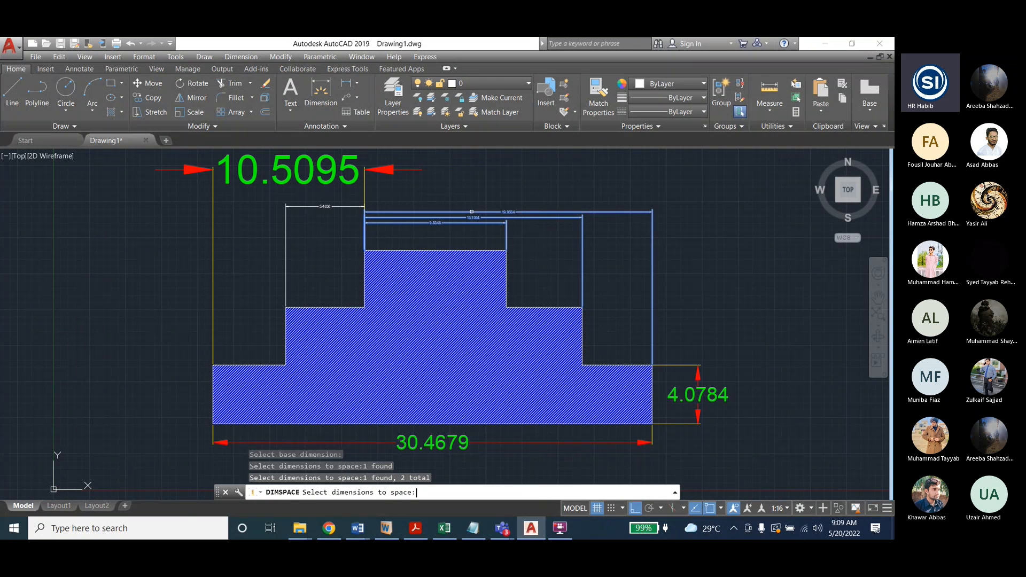
{"action": "key", "text": "Return"}
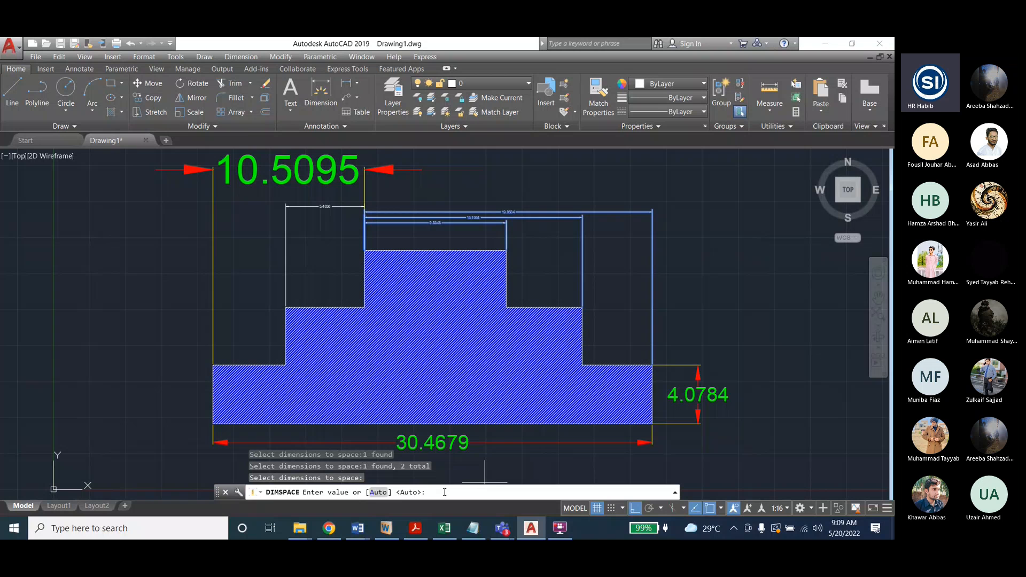
{"action": "type", "text": "2"}
{"action": "key", "text": "Return"}
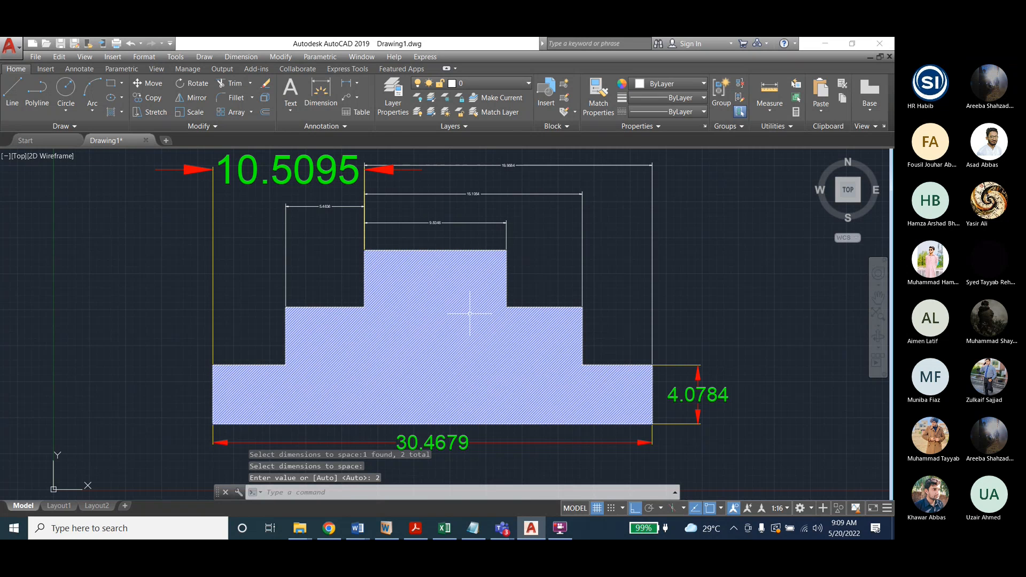
Override the DIMTXT variable with 0.5 on the two longer baseline dimensions above the profile
{"action": "left_click", "coordinate": [232, 57]}
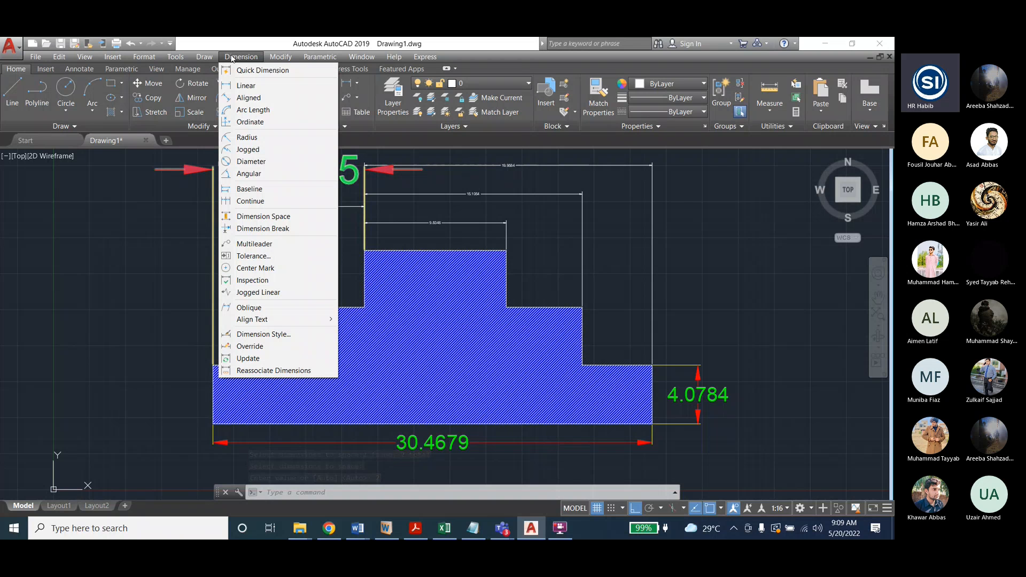
{"action": "left_click", "coordinate": [271, 348]}
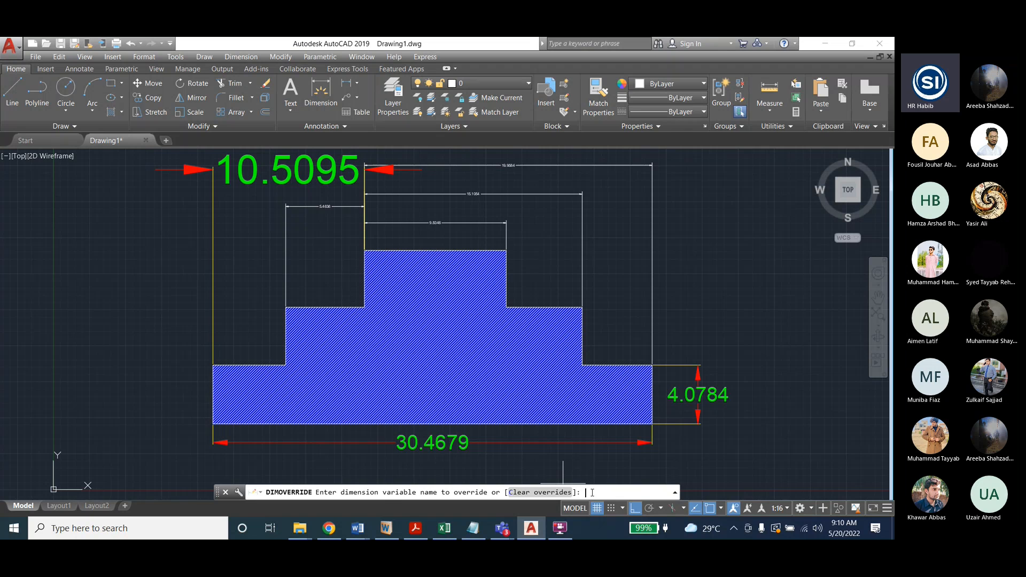
{"action": "type", "text": "dimtxt"}
{"action": "key", "text": "Return"}
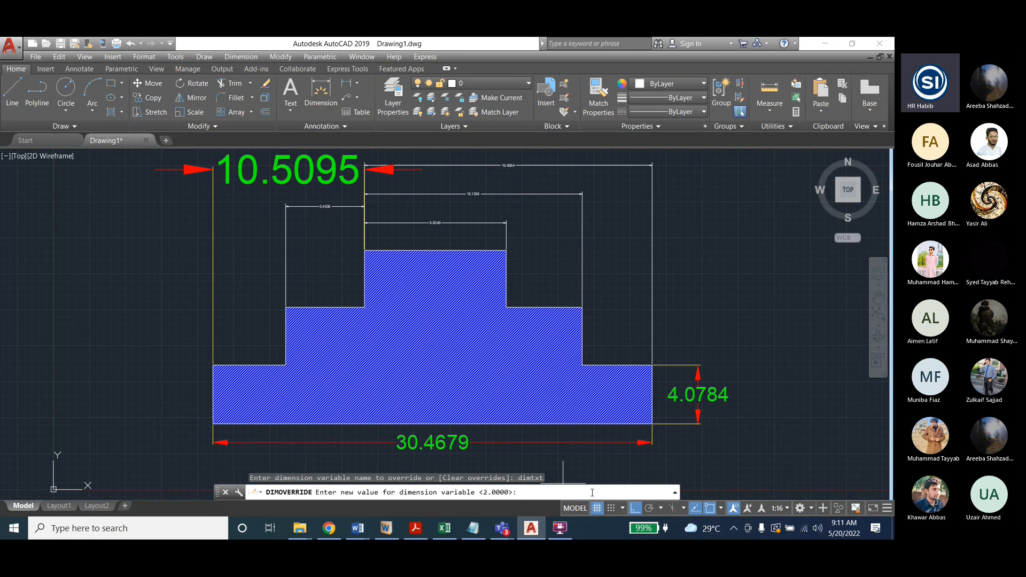
{"action": "type", "text": "0.5"}
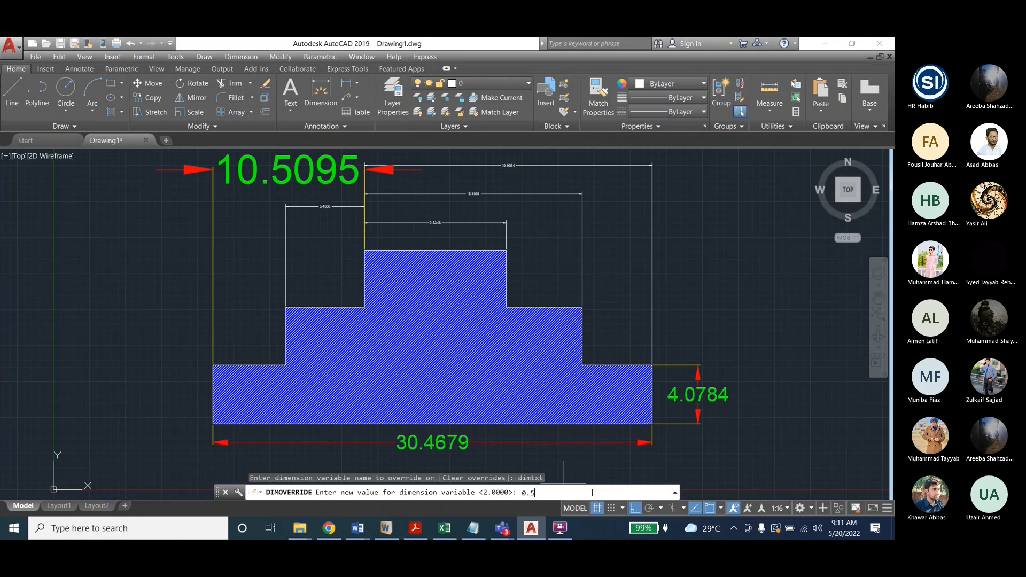
{"action": "key", "text": "Return"}
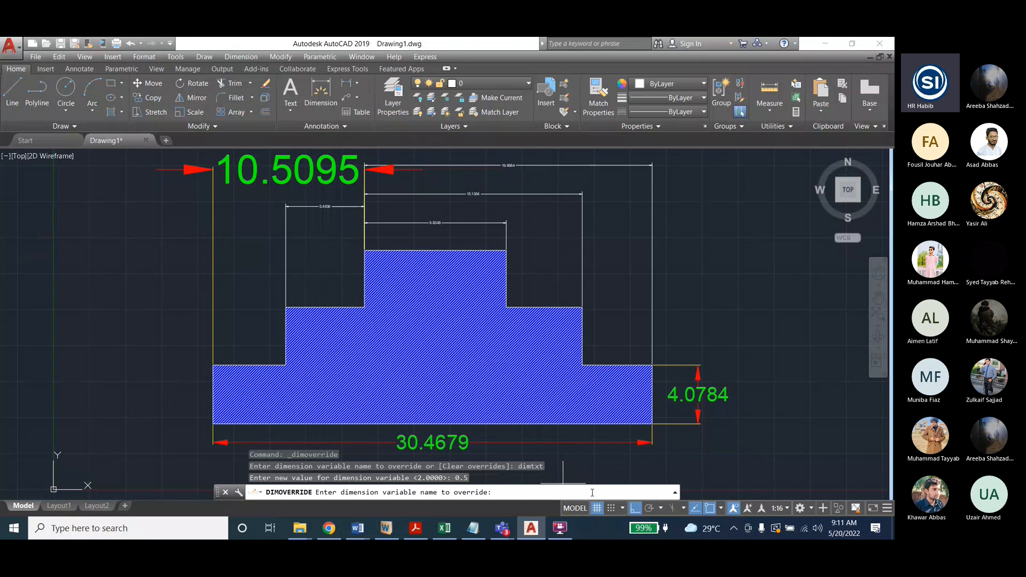
{"action": "key", "text": "Return"}
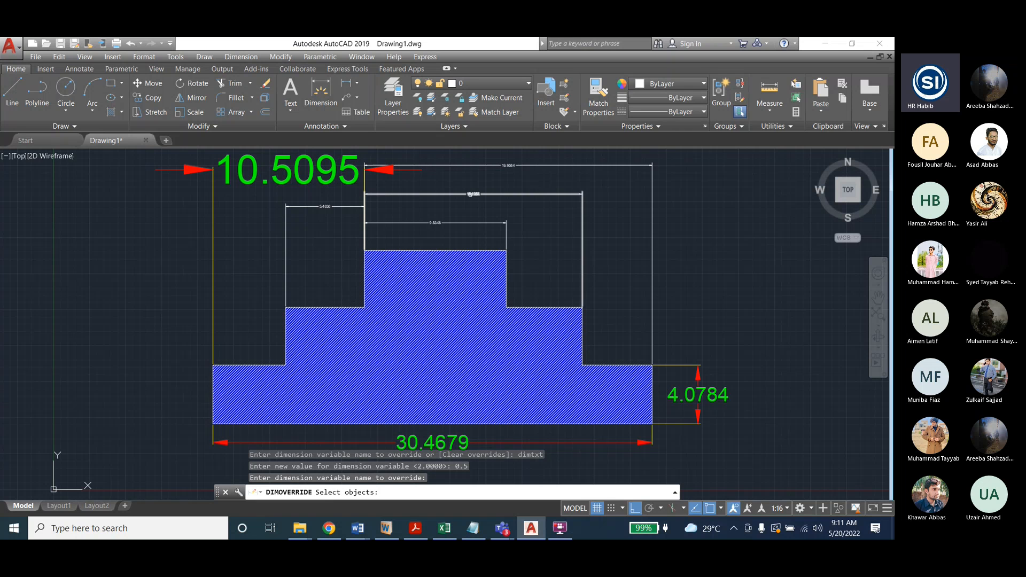
{"action": "left_click", "coordinate": [472, 194]}
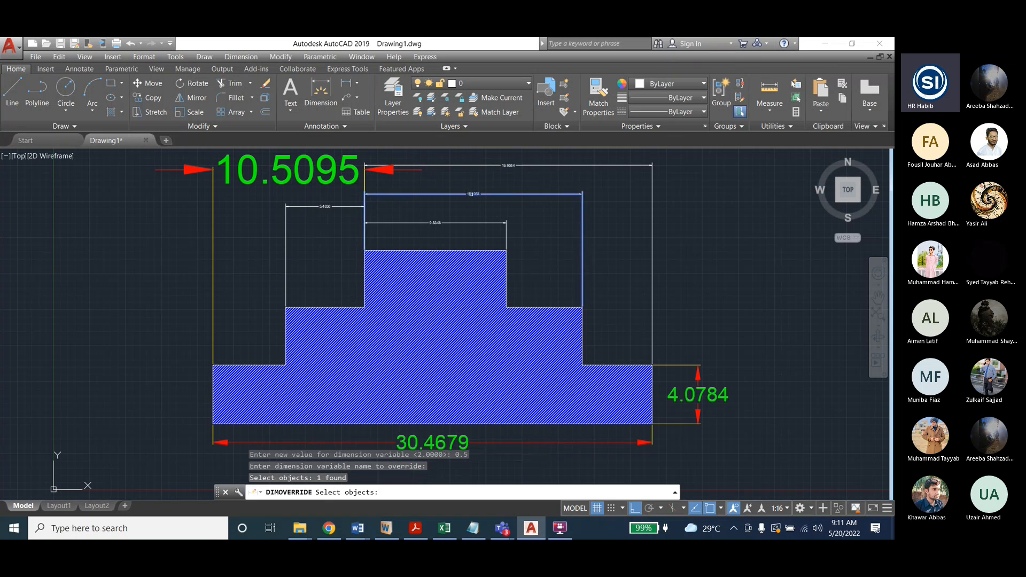
{"action": "left_click", "coordinate": [509, 165]}
{"action": "key", "text": "Return"}
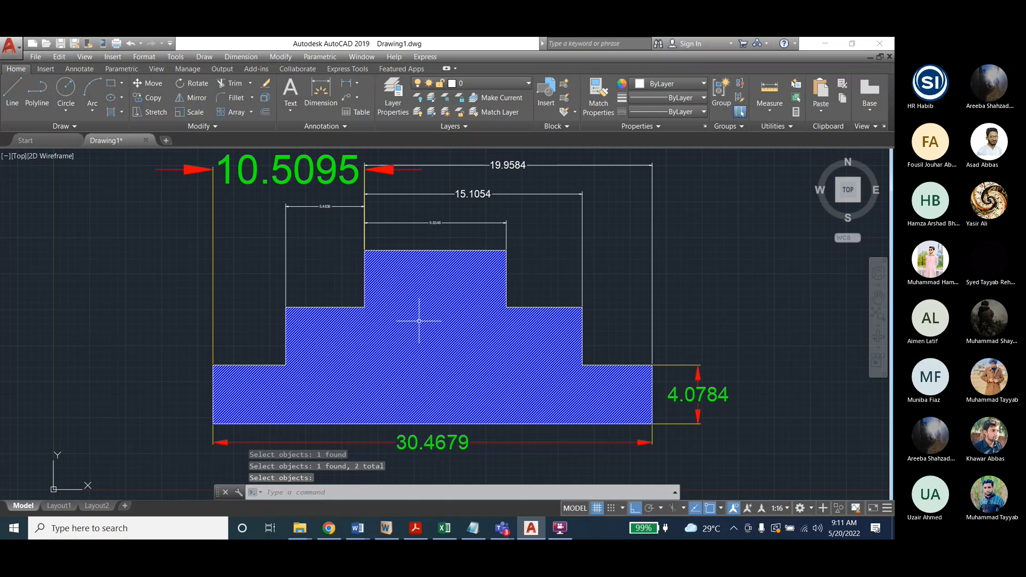
Undo the text height override on the two longer baseline dimensions
{"action": "key", "text": "ctrl+z"}
{"action": "key", "text": "Escape"}
Override the DIMTXT variable with 3 on the shortest and middle baseline dimensions above the profile
{"action": "left_click", "coordinate": [245, 56]}
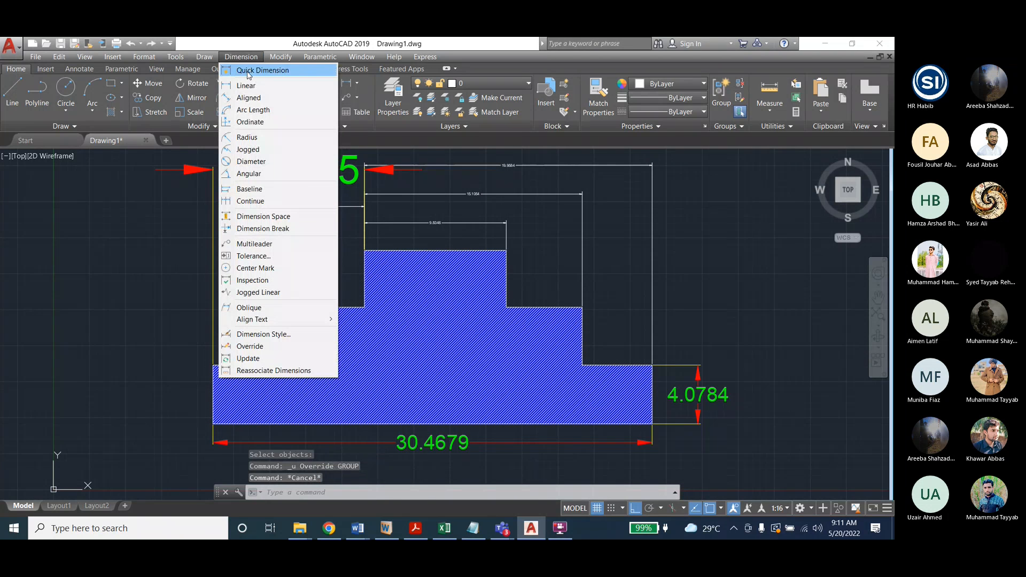
{"action": "left_click", "coordinate": [250, 347]}
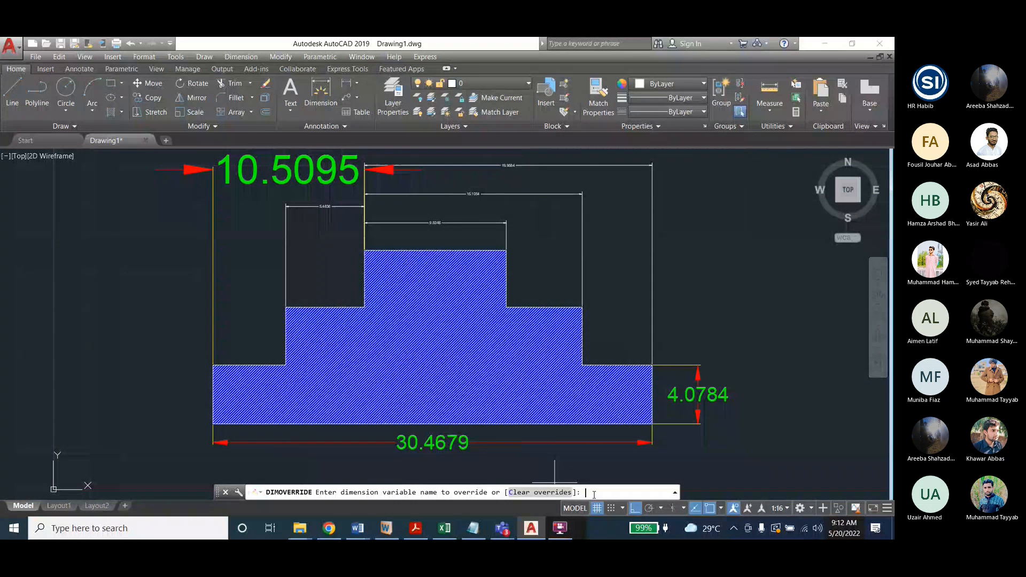
{"action": "type", "text": "dim"}
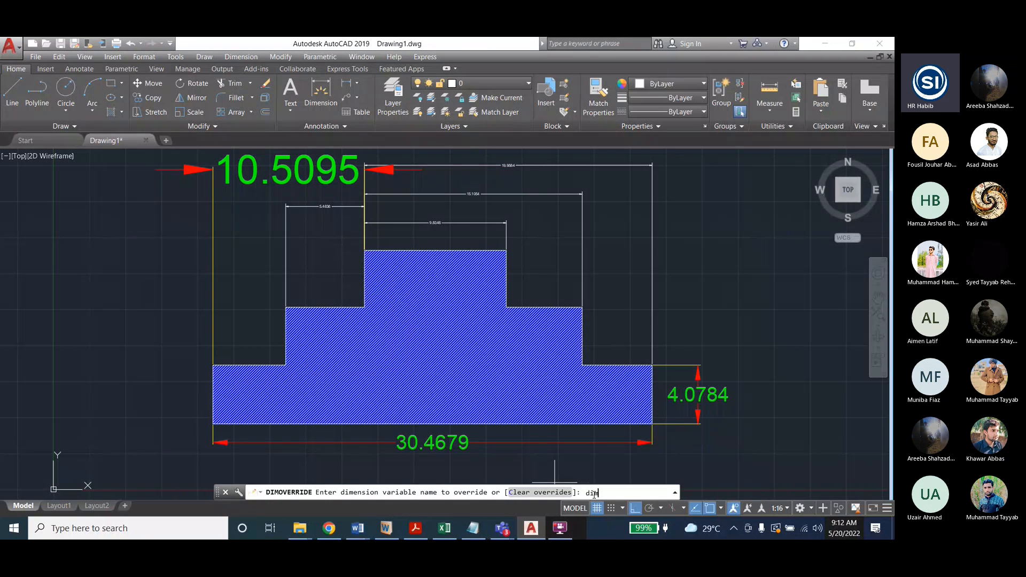
{"action": "type", "text": "txt"}
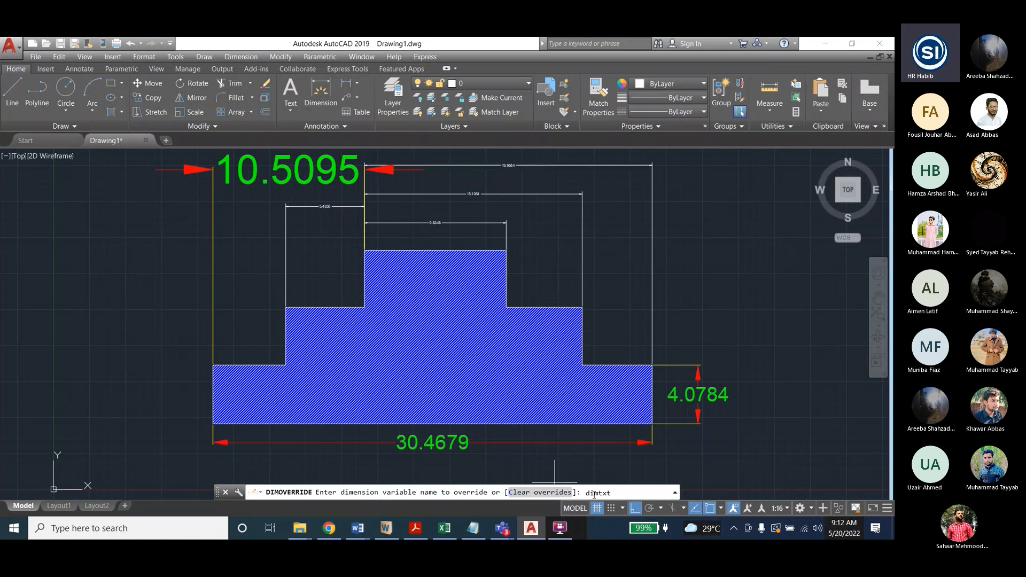
{"action": "key", "text": "Return"}
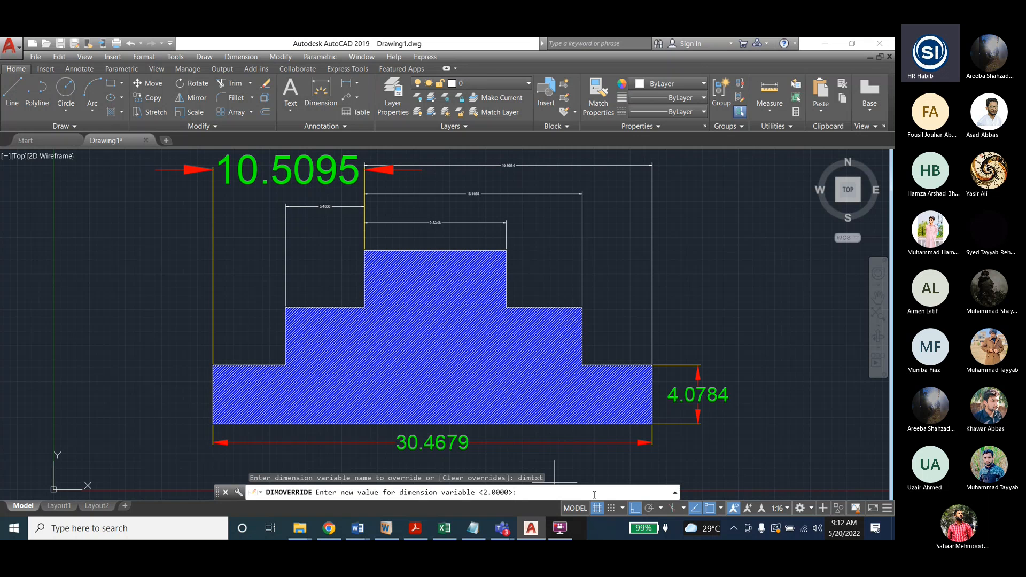
{"action": "type", "text": "3"}
{"action": "key", "text": "Return"}
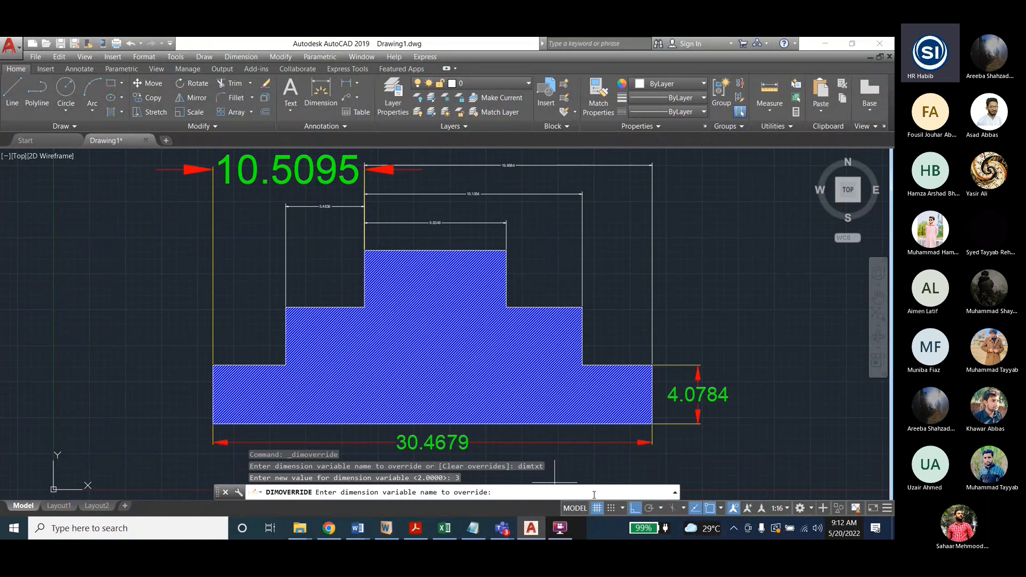
{"action": "key", "text": "Return"}
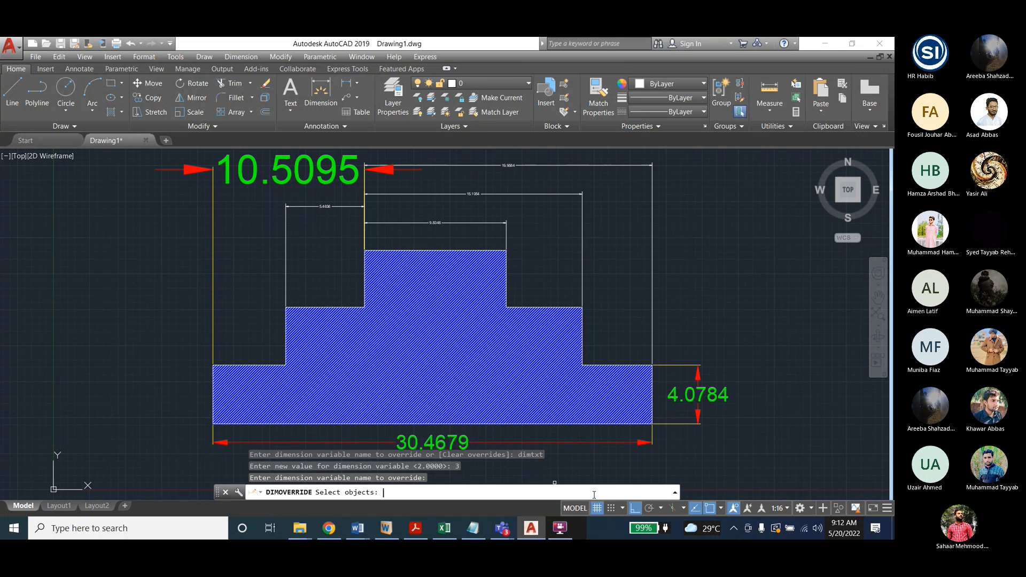
{"action": "left_click", "coordinate": [473, 194]}
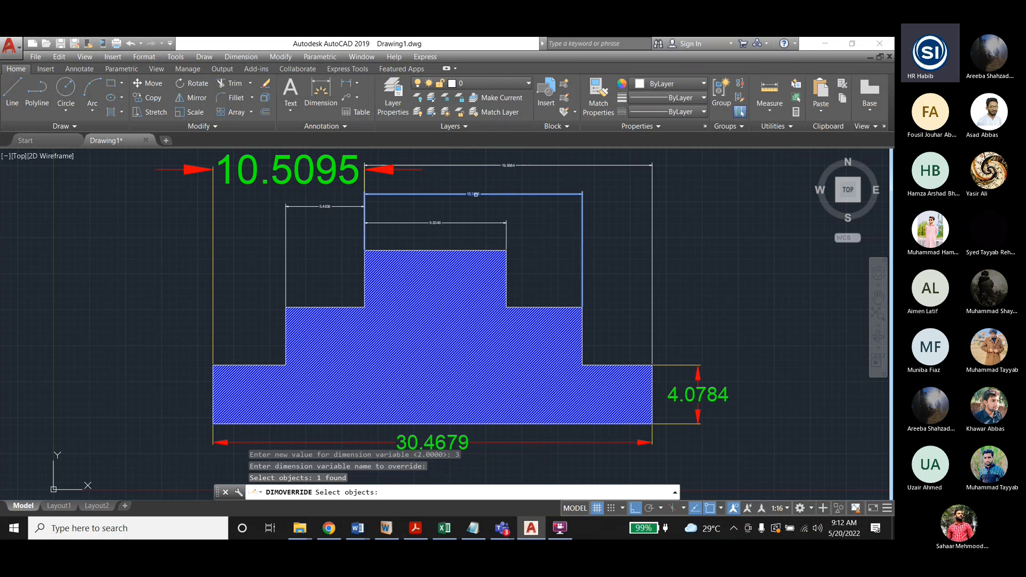
{"action": "left_click", "coordinate": [472, 223]}
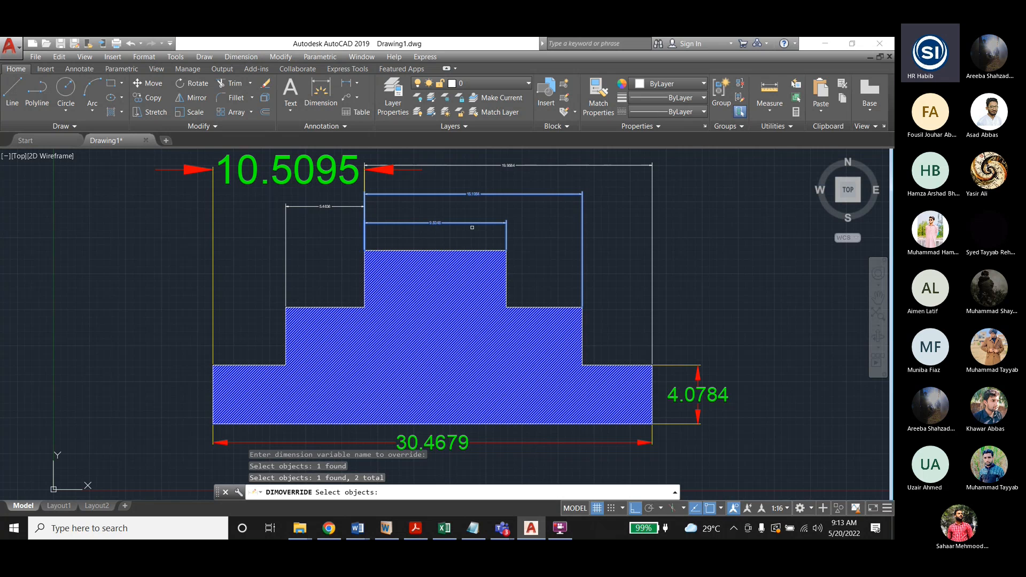
{"action": "key", "text": "Return"}
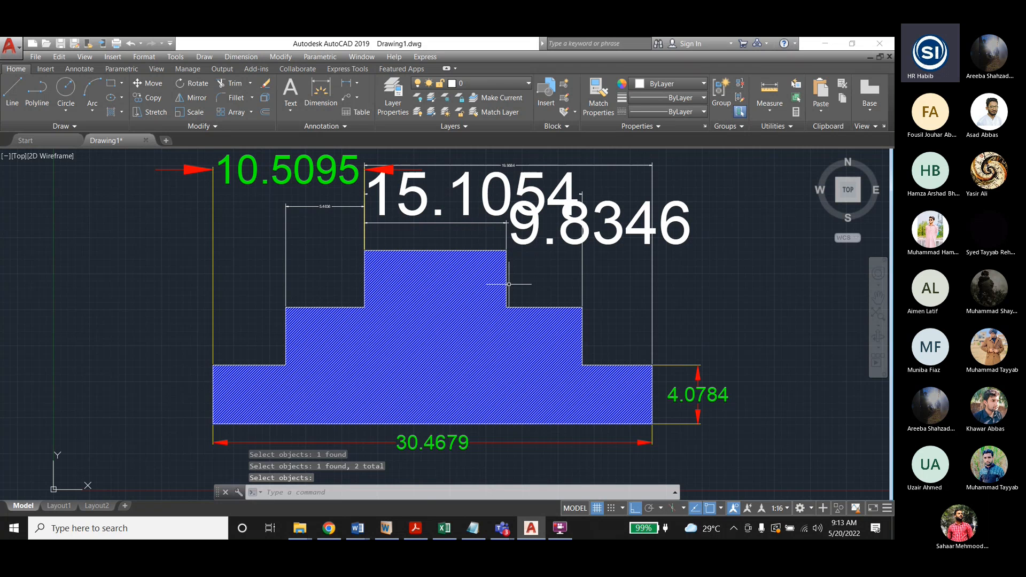
Undo the text height override on the shortest and middle baseline dimensions
{"action": "scroll", "coordinate": [395, 315], "scroll_direction": "down", "scroll_amount": 2}
{"action": "key", "text": "ctrl+z"}
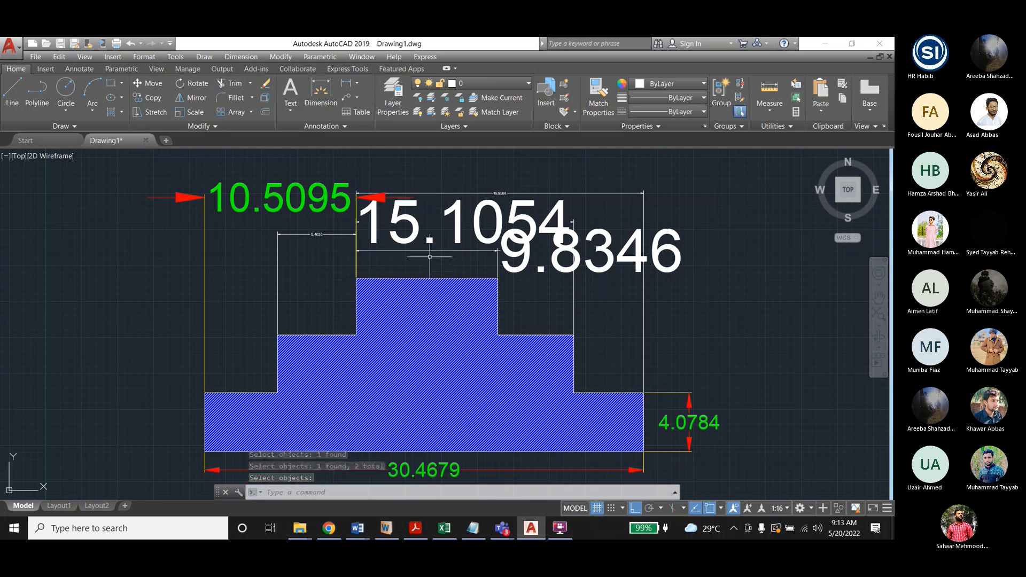
{"action": "key", "text": "ctrl+z"}
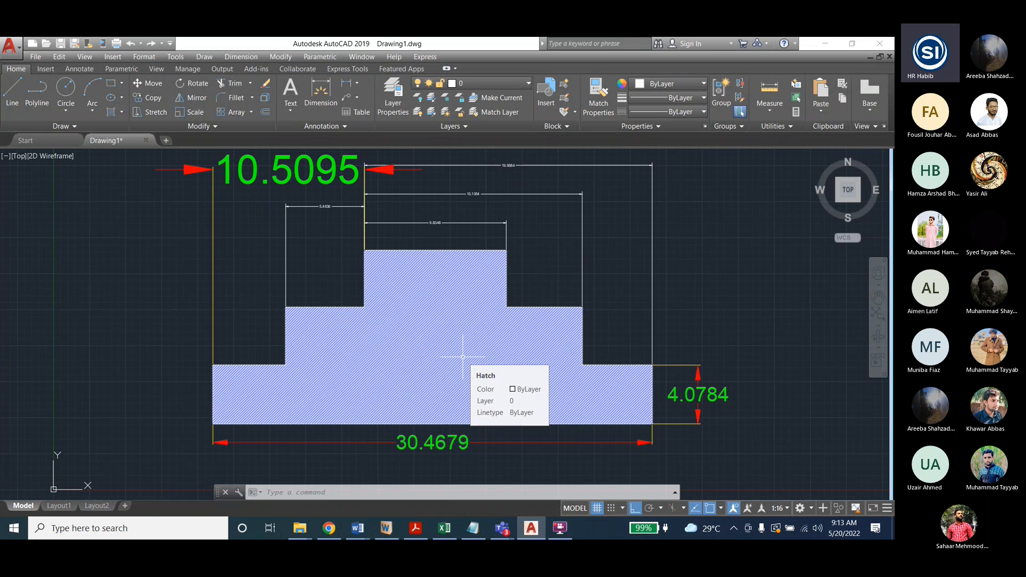
{"action": "left_click", "coordinate": [243, 57]}
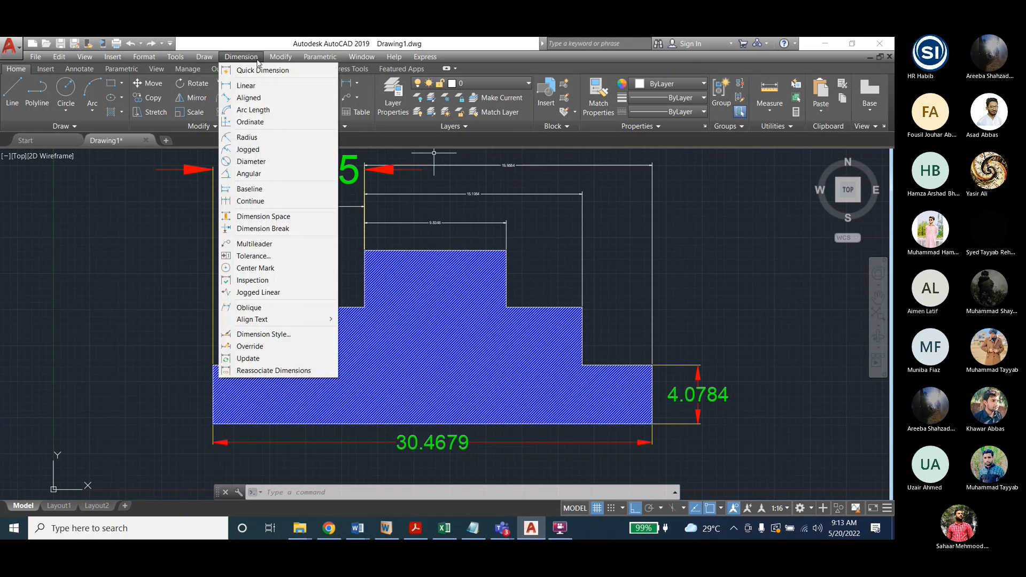
{"action": "left_click", "coordinate": [168, 206]}
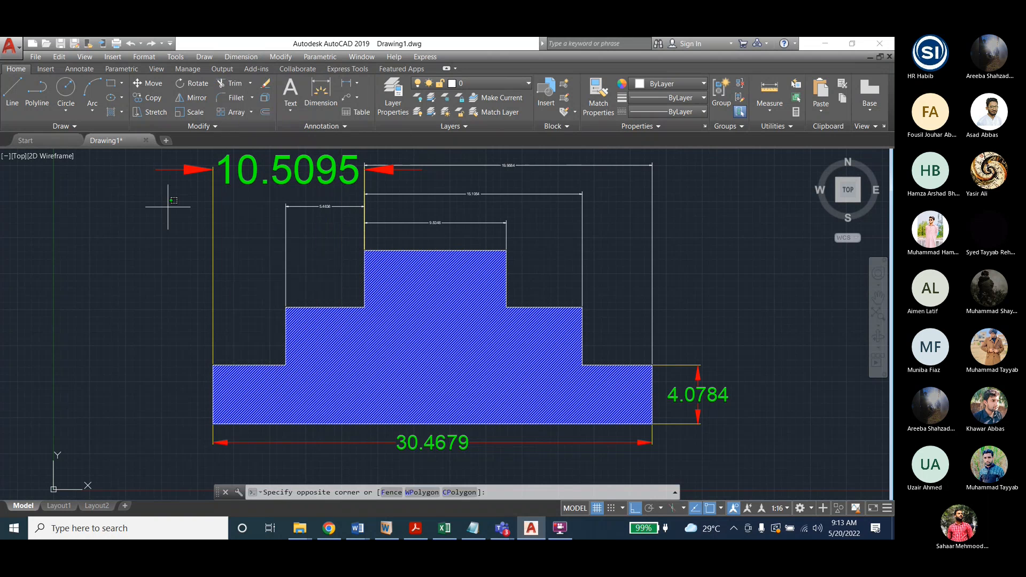
{"action": "key", "text": "Escape"}
Group the hatched stepped profile together with all its dimensions, and select the resulting group
{"action": "scroll", "coordinate": [181, 294], "scroll_direction": "down", "scroll_amount": 2}
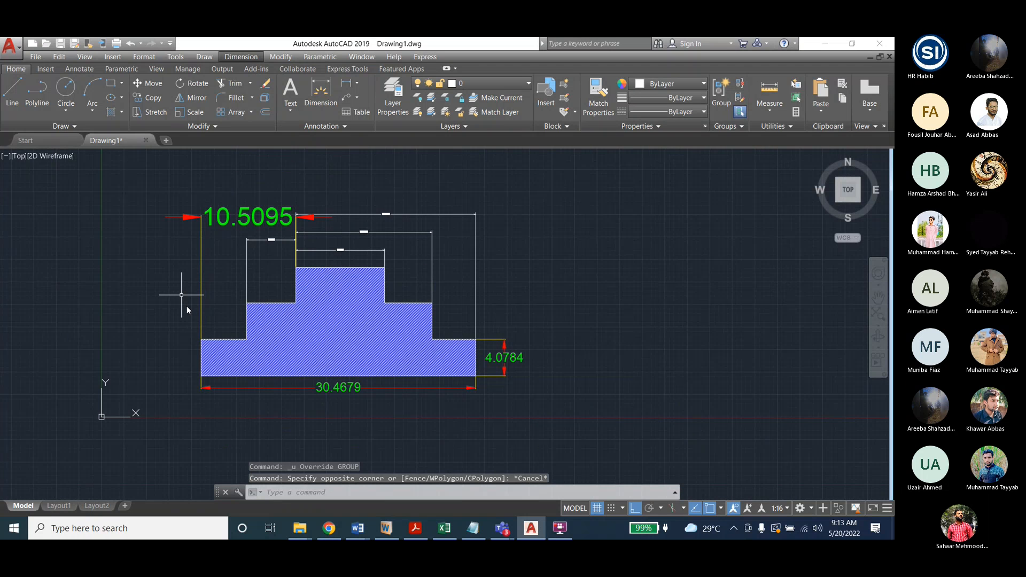
{"action": "left_click", "coordinate": [155, 200]}
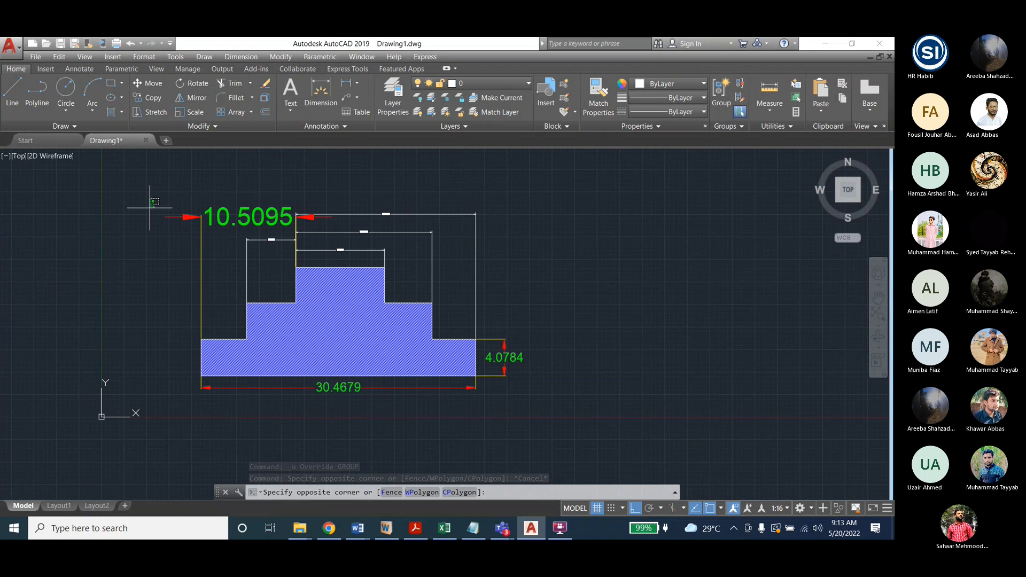
{"action": "left_click", "coordinate": [150, 208]}
{"action": "left_click", "coordinate": [534, 422]}
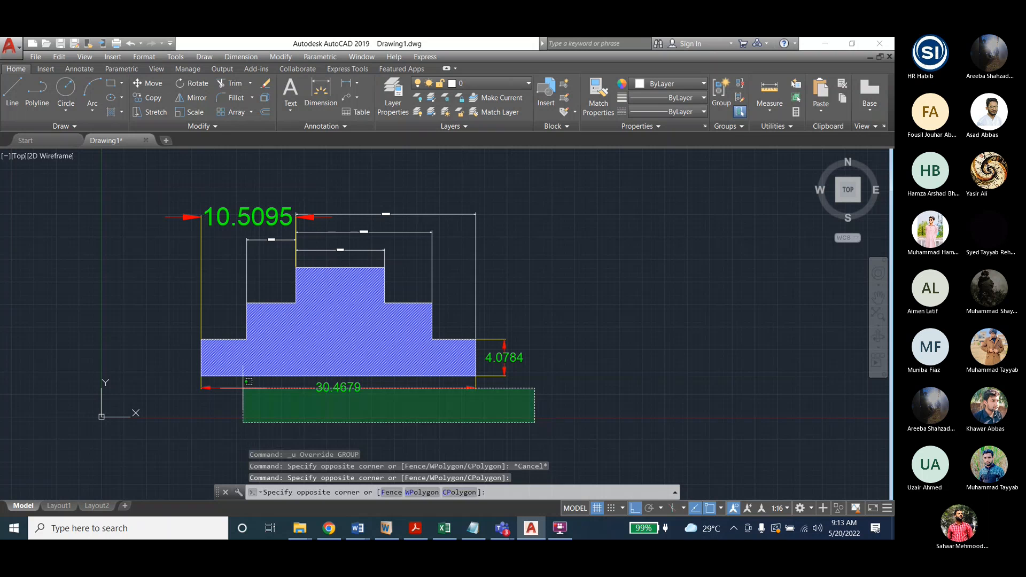
{"action": "mouse_move", "coordinate": [243, 387]}
{"action": "left_mouse_down"}
{"action": "mouse_move", "coordinate": [207, 194]}
{"action": "mouse_move", "coordinate": [412, 202]}
{"action": "mouse_move", "coordinate": [523, 424]}
{"action": "left_mouse_up"}
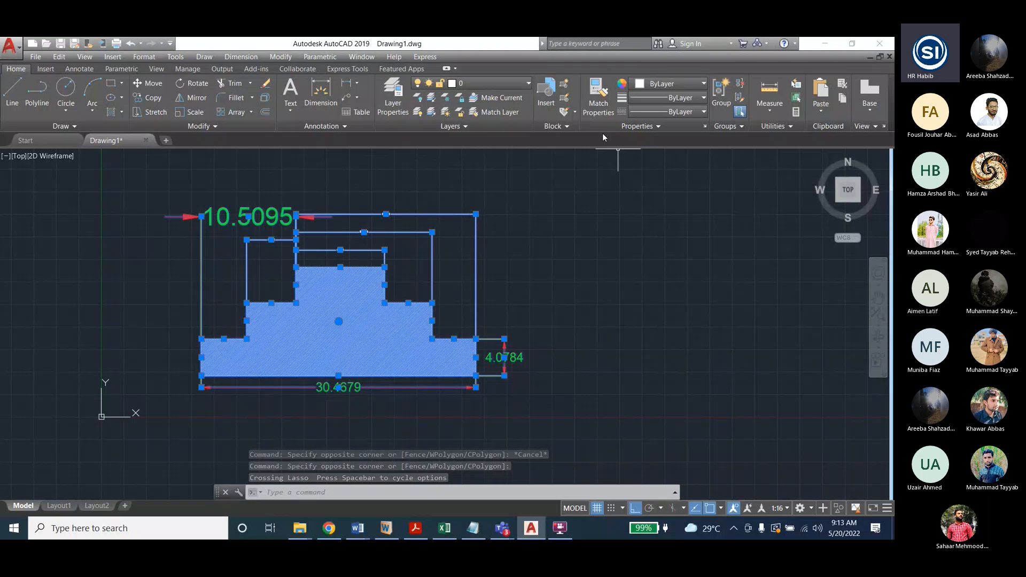
{"action": "left_click", "coordinate": [488, 494]}
{"action": "type", "text": "gro"}
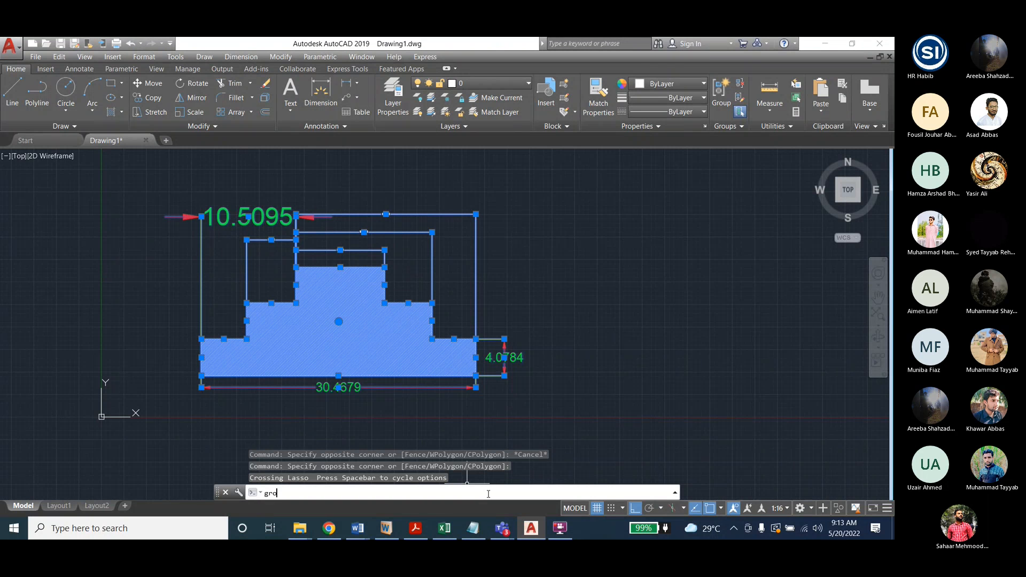
{"action": "type", "text": "up"}
{"action": "key", "text": "Return"}
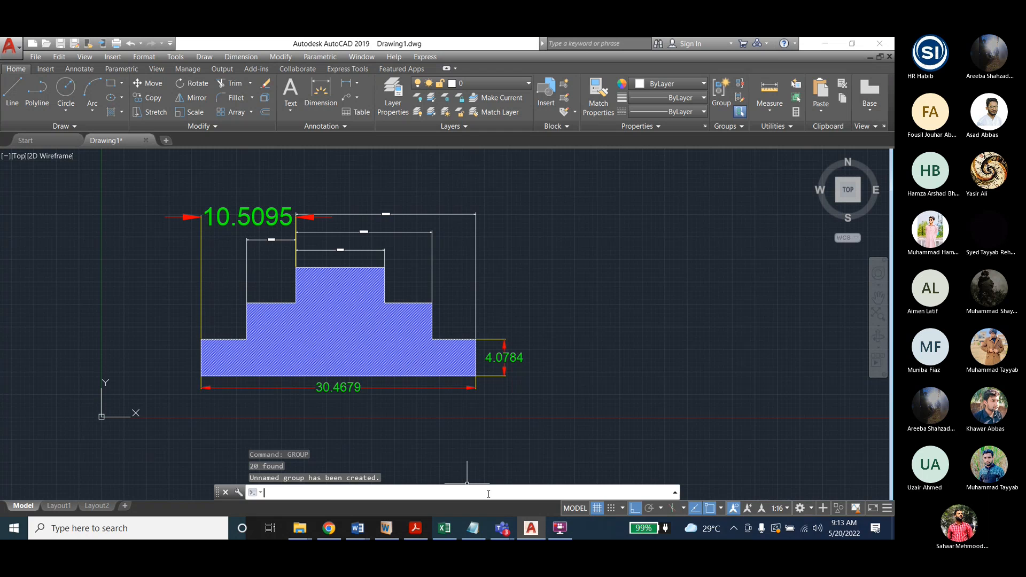
{"action": "left_click", "coordinate": [442, 350]}
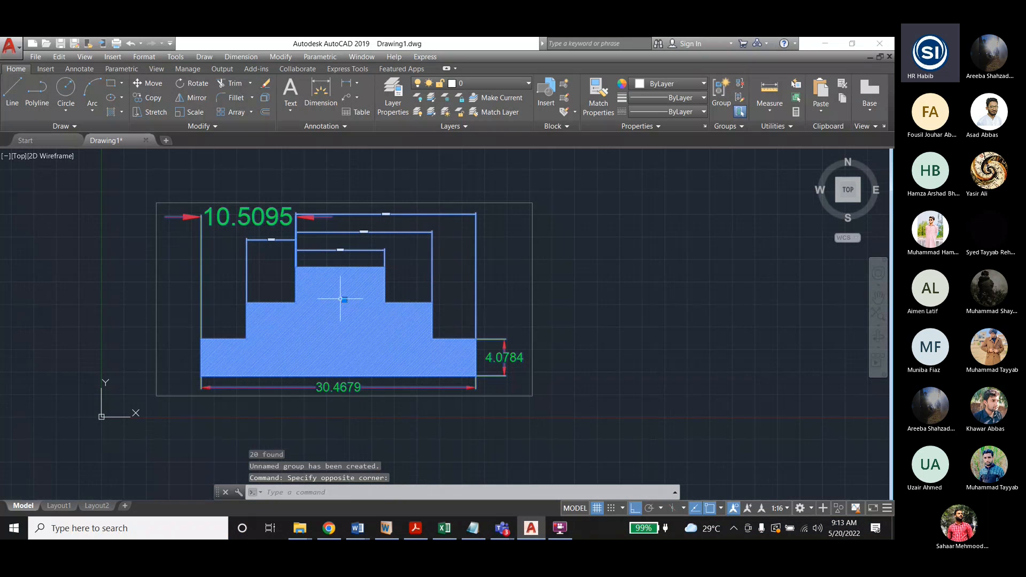
Undo the grouping of the profile with its dimensions, select the hatch on its own, and clear the selection
{"action": "key", "text": "Escape"}
{"action": "key", "text": "Escape"}
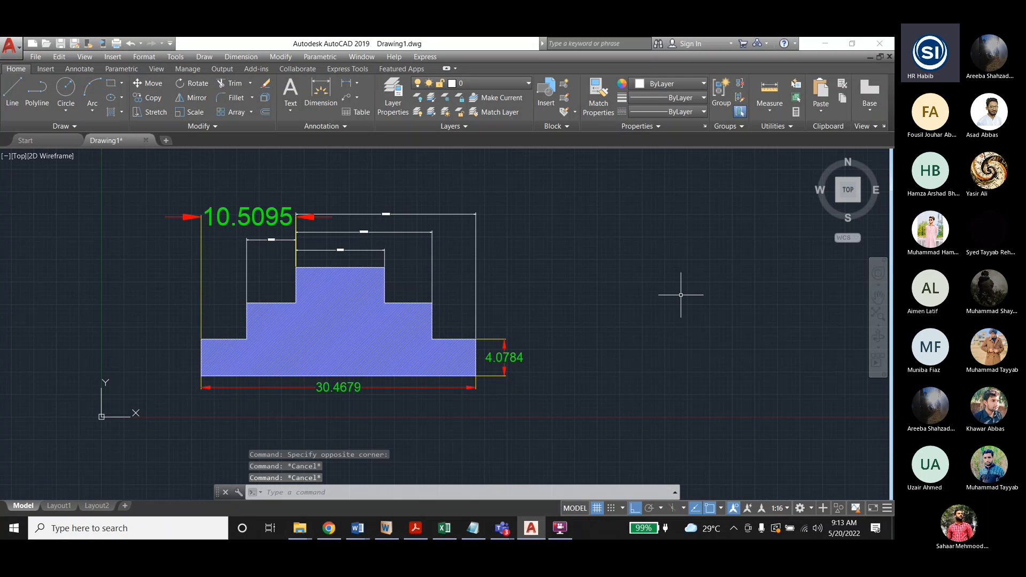
{"action": "key", "text": "ctrl+z"}
{"action": "key", "text": "ctrl+z"}
{"action": "left_click", "coordinate": [391, 295]}
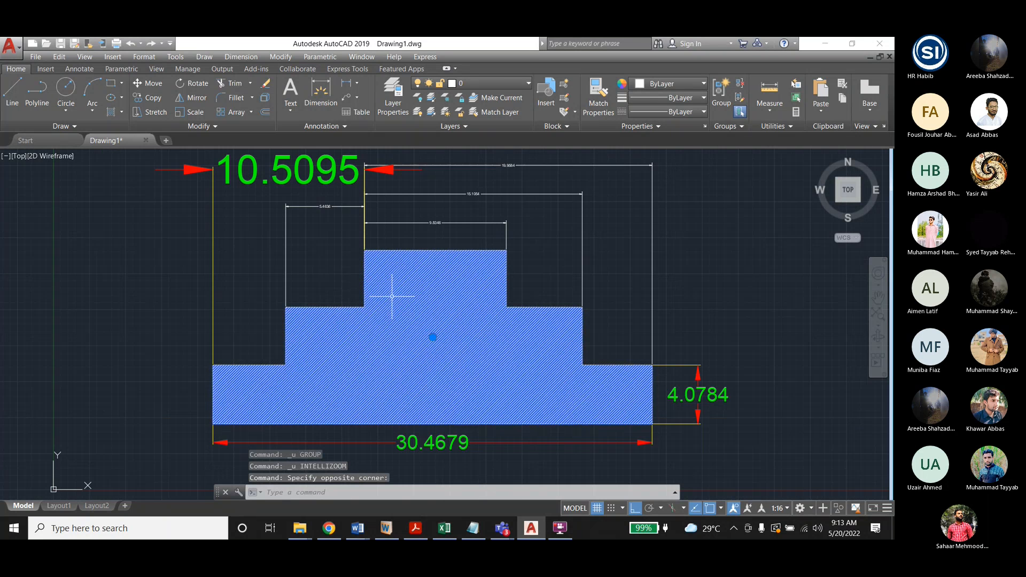
{"action": "key", "text": "Escape"}
{"action": "key", "text": "Escape"}
{"action": "key", "text": "Escape"}
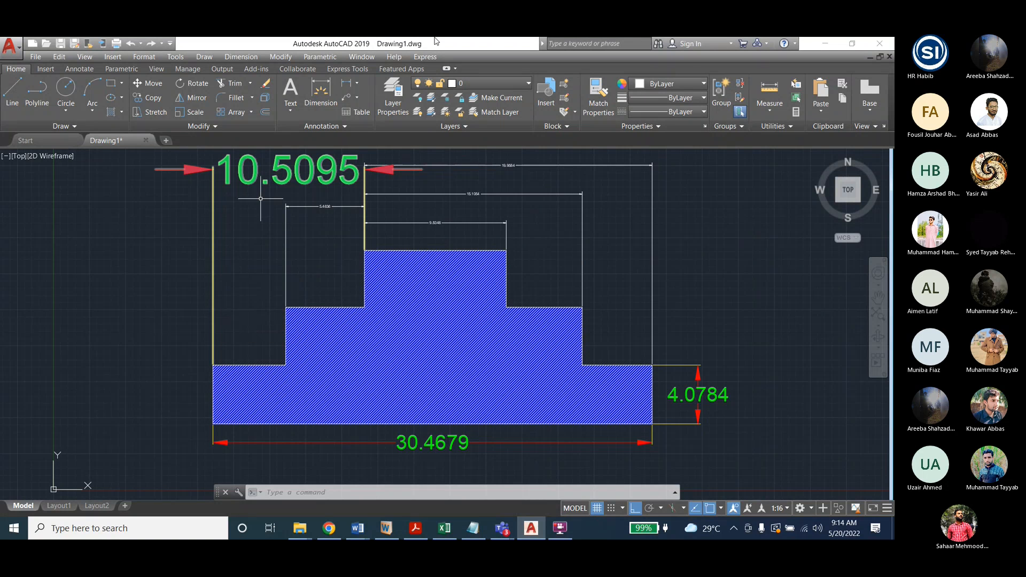
Select the hatched profile and all its dimensions with a crossing lasso, and clear the selection
{"action": "scroll", "coordinate": [395, 236], "scroll_direction": "down", "scroll_amount": 2}
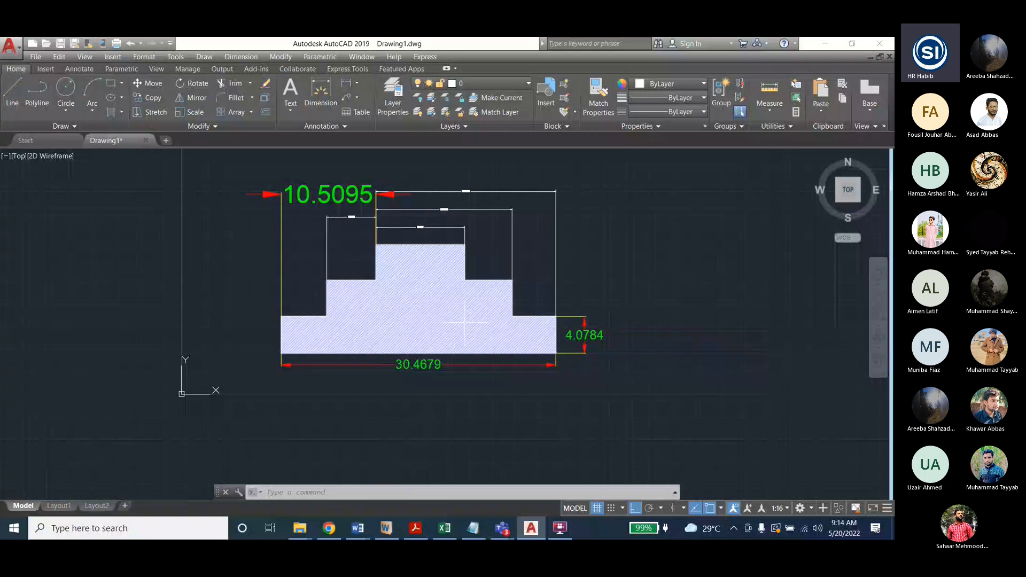
{"action": "mouse_move", "coordinate": [643, 399]}
{"action": "left_mouse_down"}
{"action": "mouse_move", "coordinate": [631, 206]}
{"action": "mouse_move", "coordinate": [636, 277]}
{"action": "left_mouse_up"}
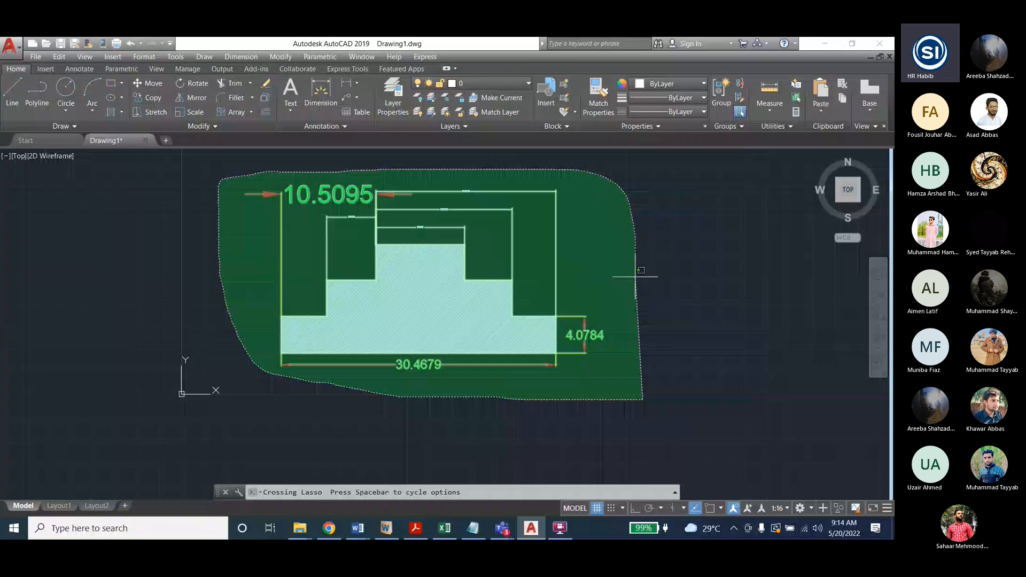
{"action": "left_click_drag", "start_coordinate": [636, 276], "coordinate": [641, 391]}
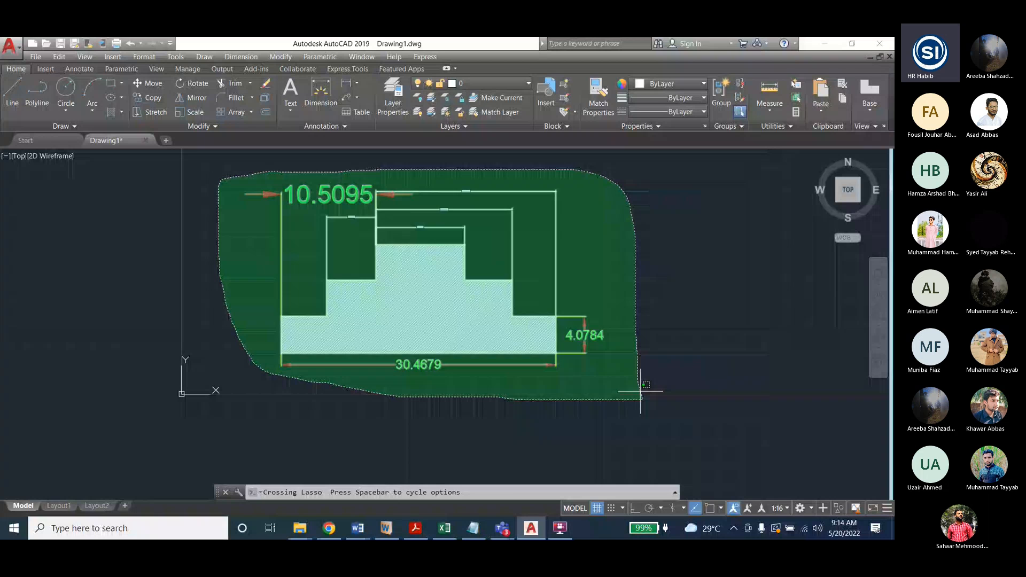
{"action": "left_click_drag", "start_coordinate": [640, 391], "coordinate": [640, 393]}
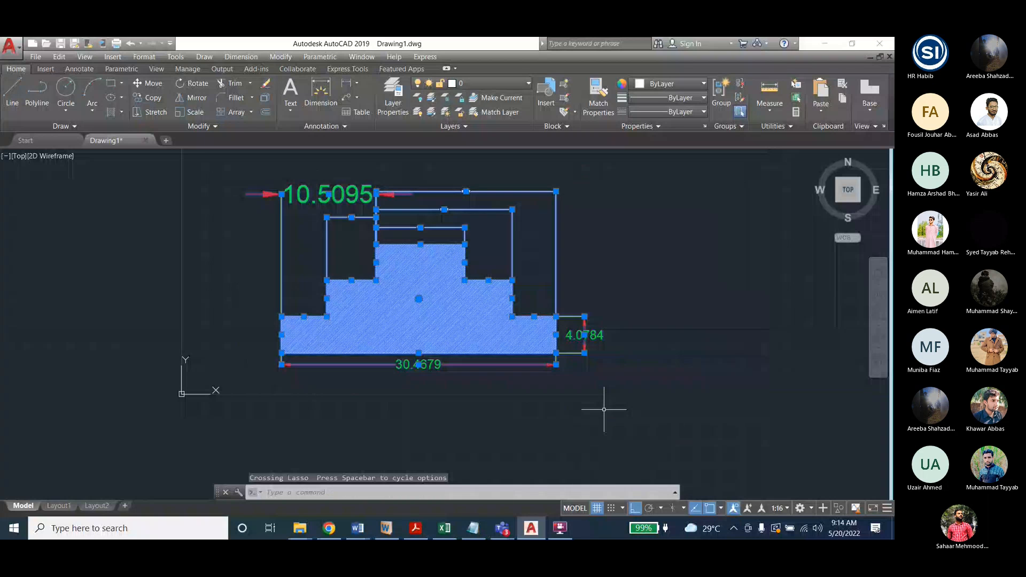
{"action": "key", "text": "Escape"}
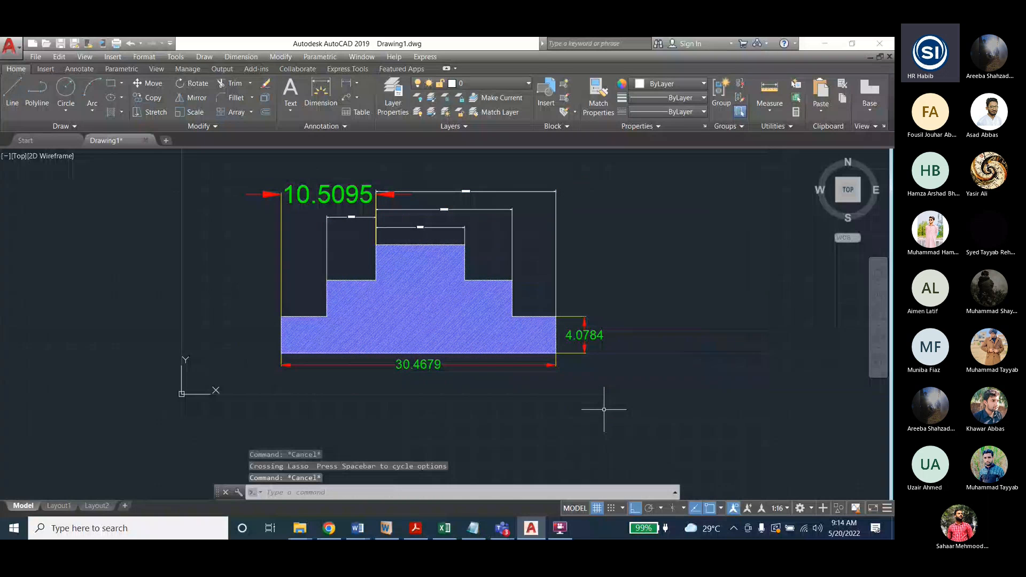
{"action": "key", "text": "Escape"}
{"action": "key", "text": "Escape"}
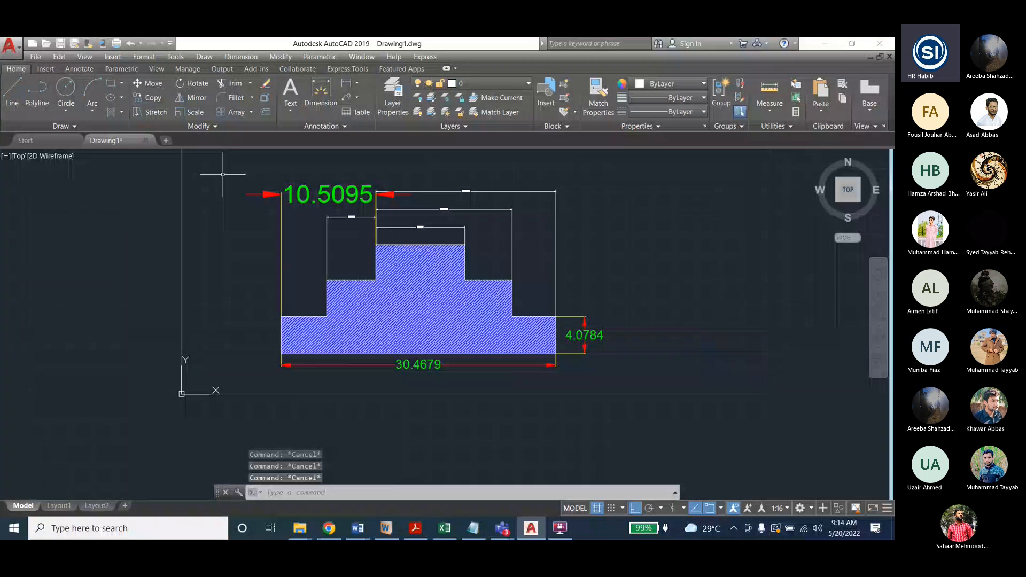
Enclose the hatched profile and all its dimensions in a window selection, and clear the selection
{"action": "left_click_drag", "start_coordinate": [223, 174], "coordinate": [635, 396]}
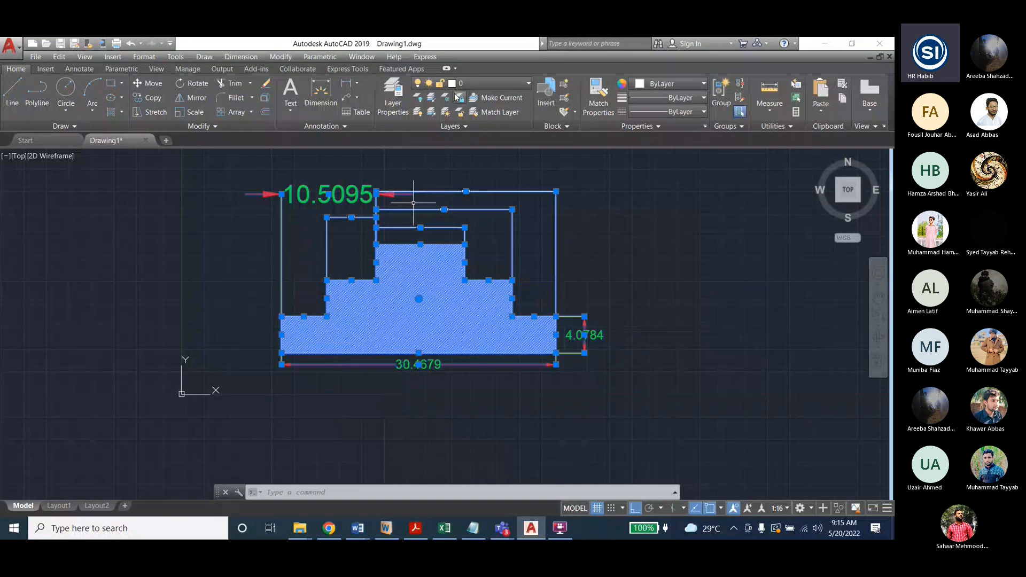
{"action": "key", "text": "Escape"}
{"action": "key", "text": "Escape"}
{"action": "key", "text": "Escape"}
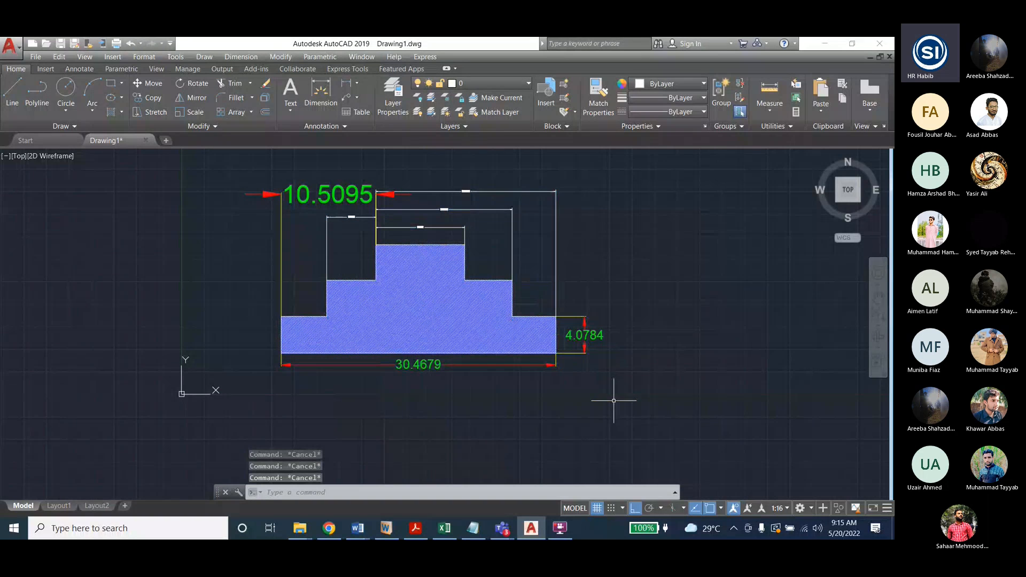
Select the profile and all its dimensions twice with a crossing selection, clearing the selection each time
{"action": "left_click", "coordinate": [612, 403]}
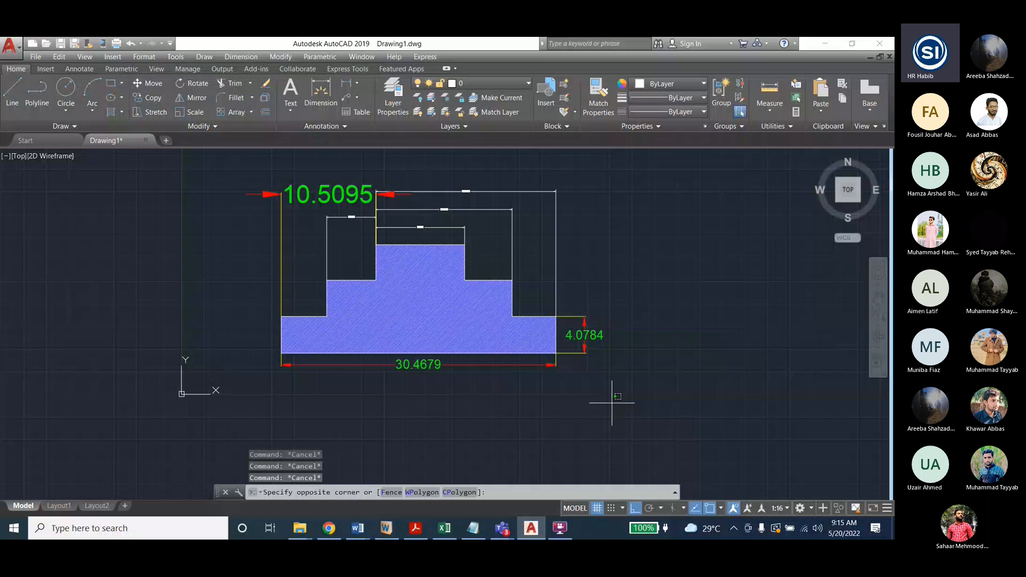
{"action": "mouse_move", "coordinate": [612, 402]}
{"action": "left_mouse_down"}
{"action": "mouse_move", "coordinate": [428, 395]}
{"action": "mouse_move", "coordinate": [243, 342]}
{"action": "mouse_move", "coordinate": [267, 151]}
{"action": "mouse_move", "coordinate": [614, 385]}
{"action": "mouse_move", "coordinate": [598, 408]}
{"action": "left_mouse_up"}
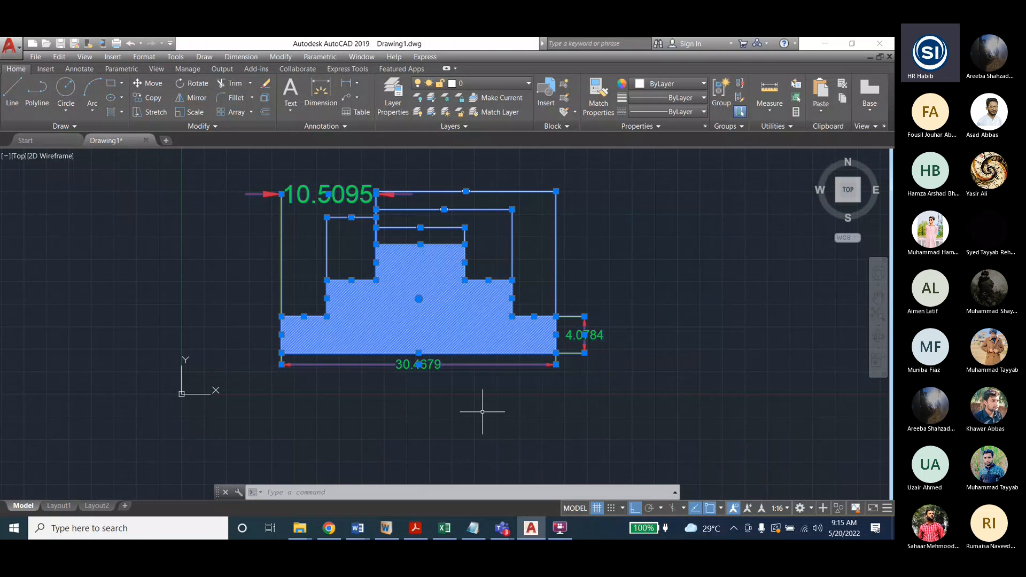
{"action": "key", "text": "Escape"}
{"action": "key", "text": "Escape"}
{"action": "key", "text": "Escape"}
{"action": "mouse_move", "coordinate": [620, 411]}
{"action": "left_mouse_down"}
{"action": "mouse_move", "coordinate": [550, 412]}
{"action": "mouse_move", "coordinate": [252, 349]}
{"action": "mouse_move", "coordinate": [249, 360]}
{"action": "mouse_move", "coordinate": [389, 169]}
{"action": "mouse_move", "coordinate": [609, 215]}
{"action": "mouse_move", "coordinate": [616, 414]}
{"action": "left_mouse_up"}
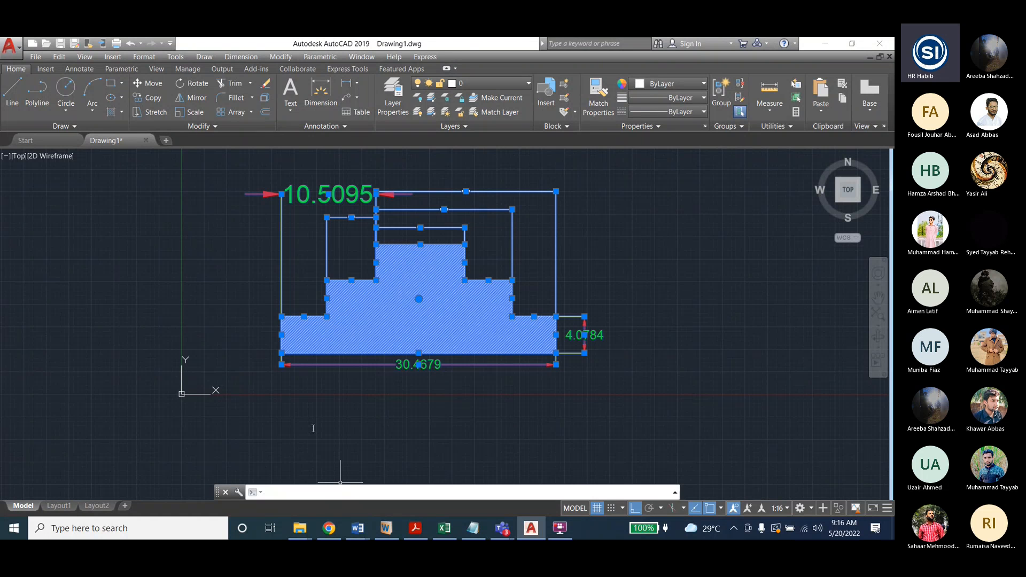
{"action": "key", "text": "Escape"}
{"action": "key", "text": "Escape"}
{"action": "key", "text": "Escape"}
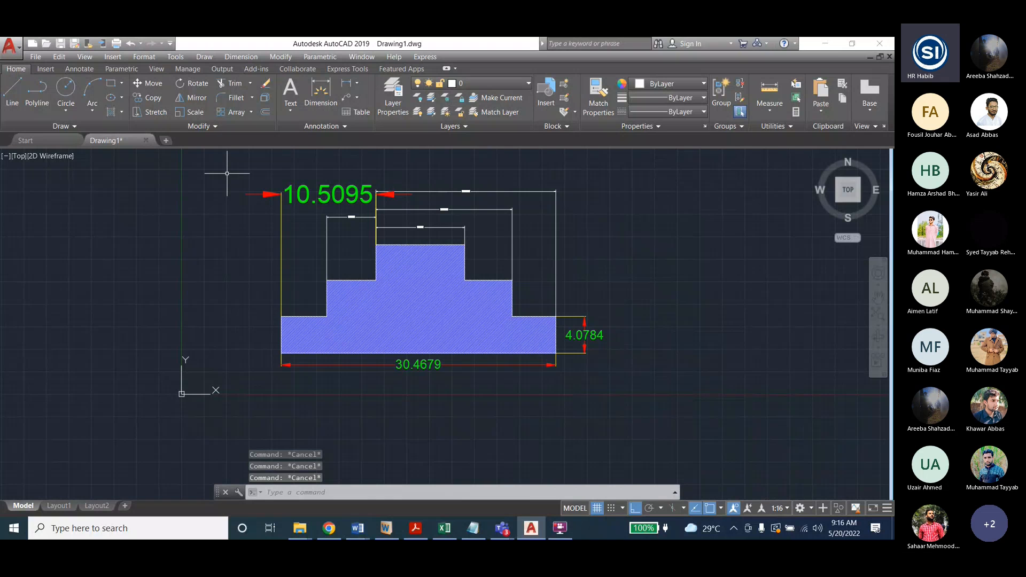
Window-select the hatched profile with all its dimensions and combine them with the GROUP command
{"action": "left_click", "coordinate": [227, 173]}
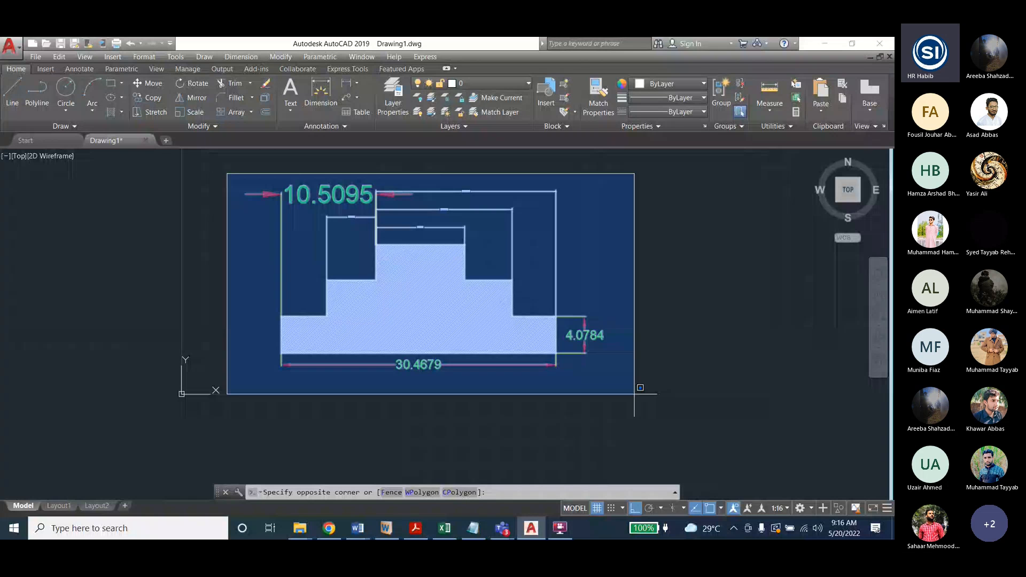
{"action": "left_click", "coordinate": [635, 394]}
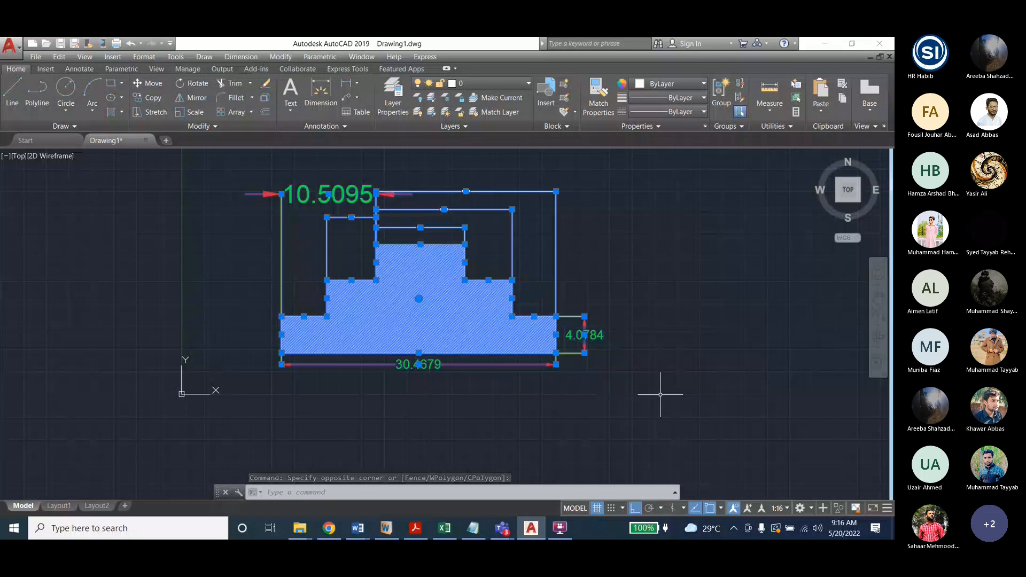
{"action": "type", "text": "GROUP"}
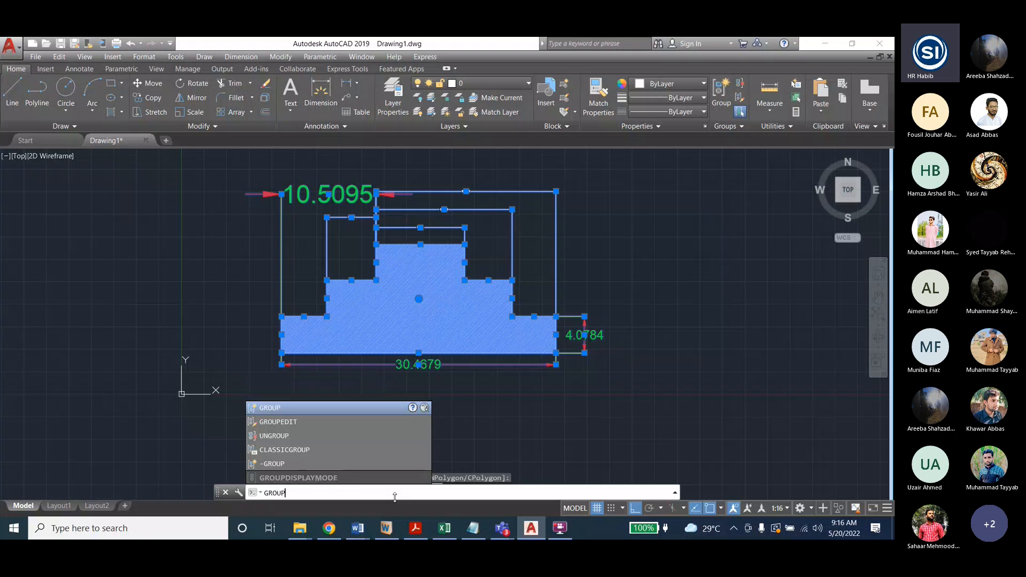
{"action": "key", "text": "Return"}
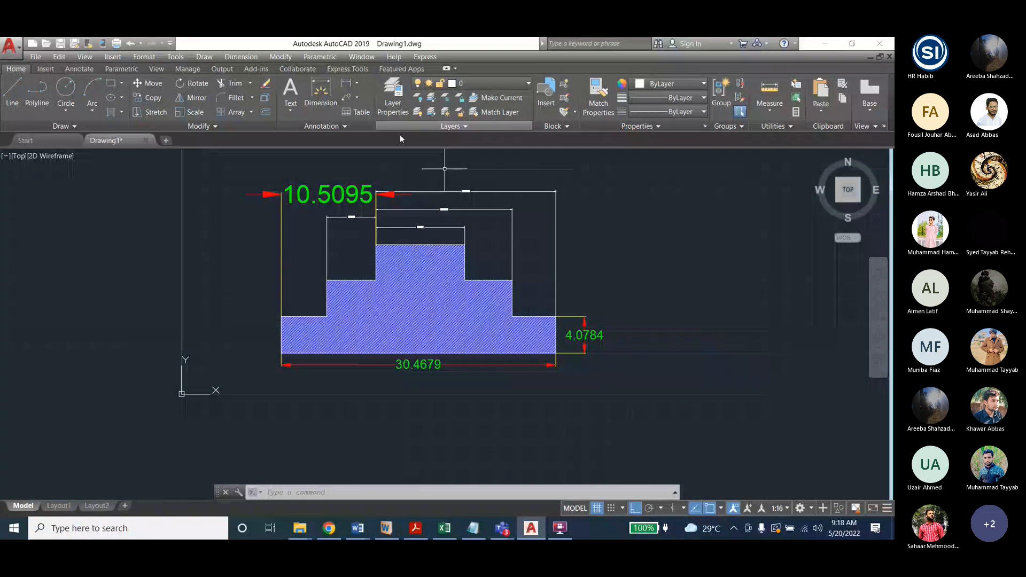
{"action": "key", "text": "Escape"}
{"action": "key", "text": "Escape"}
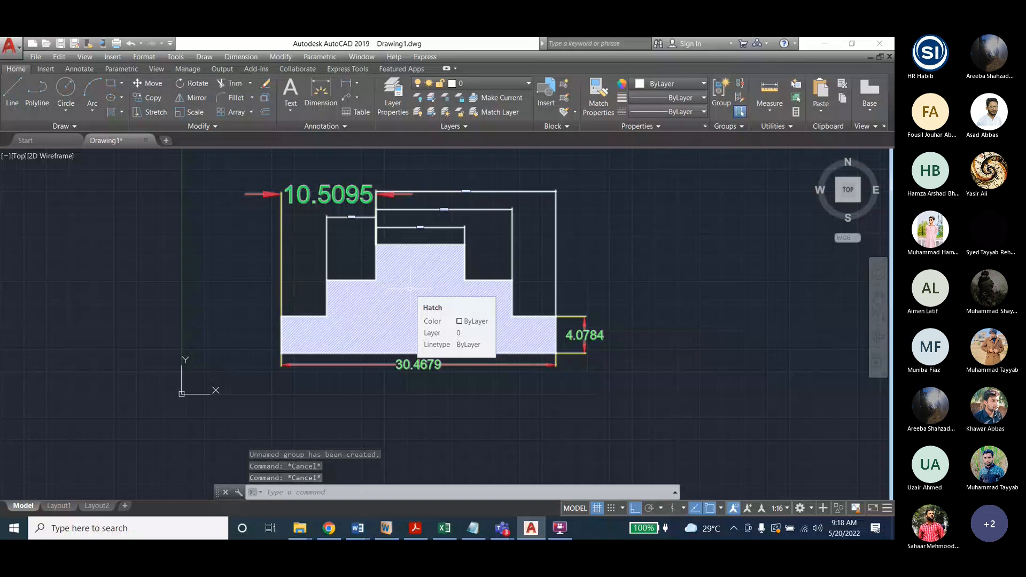
Undo the grouping, select the hatch on its own, and window-select the profile with all its dimensions
{"action": "left_click", "coordinate": [410, 289]}
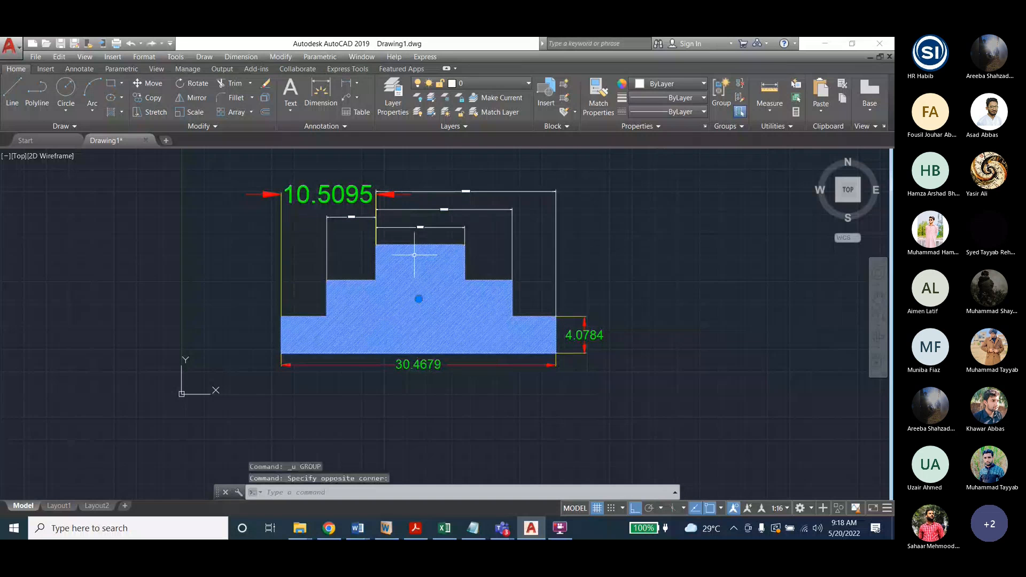
{"action": "key", "text": "Escape"}
{"action": "left_click", "coordinate": [227, 180]}
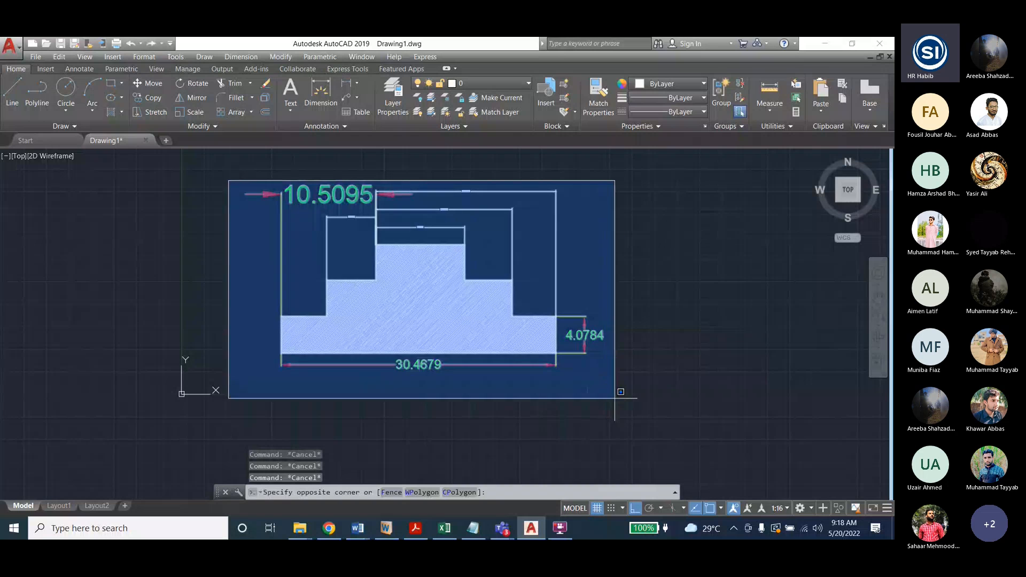
{"action": "left_click", "coordinate": [636, 420]}
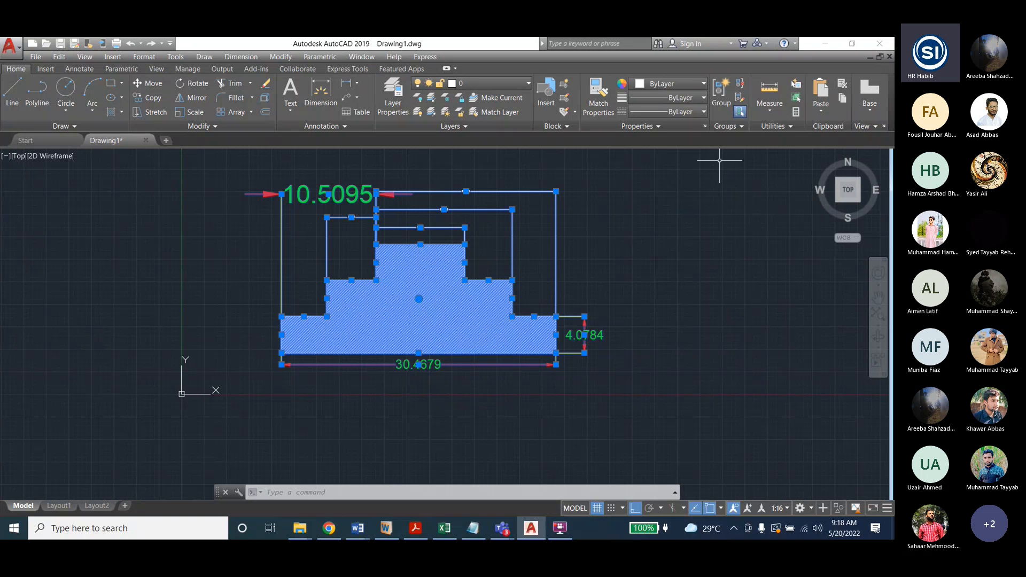
Hide the Groups panel from the Home ribbon and display it again
{"action": "right_click", "coordinate": [584, 74]}
{"action": "mouse_move", "coordinate": [641, 123]}
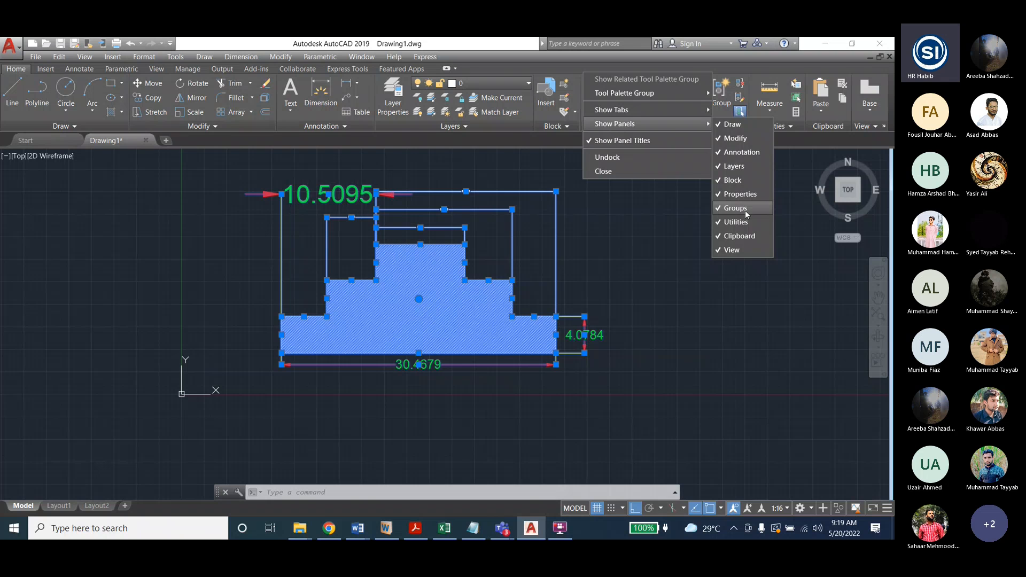
{"action": "left_click", "coordinate": [745, 213]}
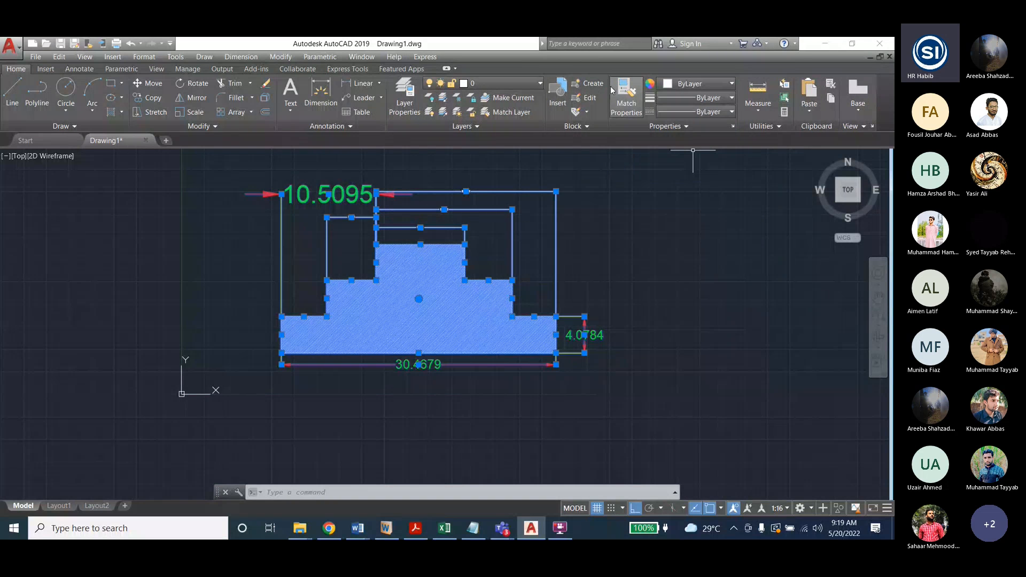
{"action": "right_click", "coordinate": [606, 76]}
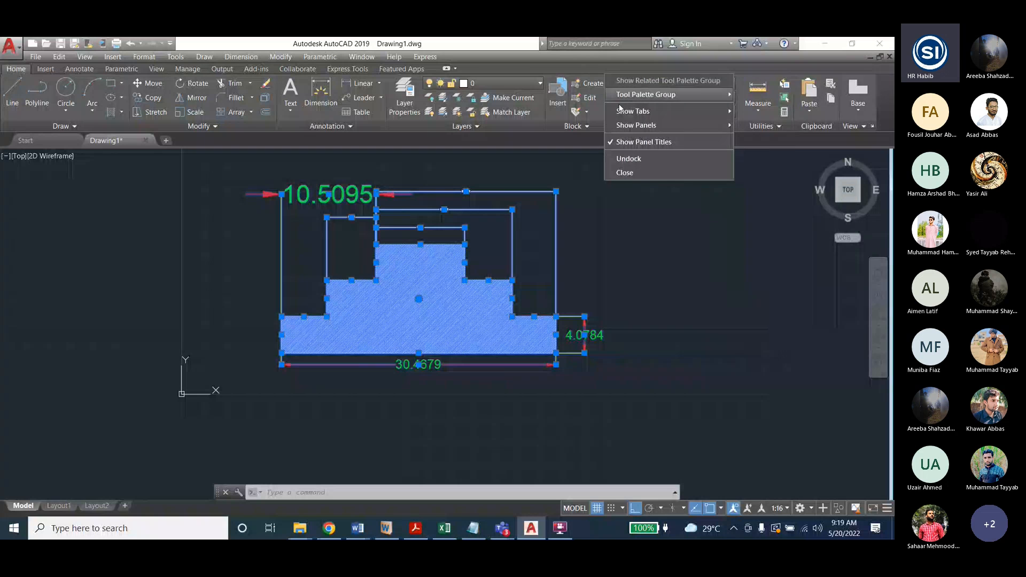
{"action": "mouse_move", "coordinate": [649, 125]}
{"action": "left_click", "coordinate": [755, 209]}
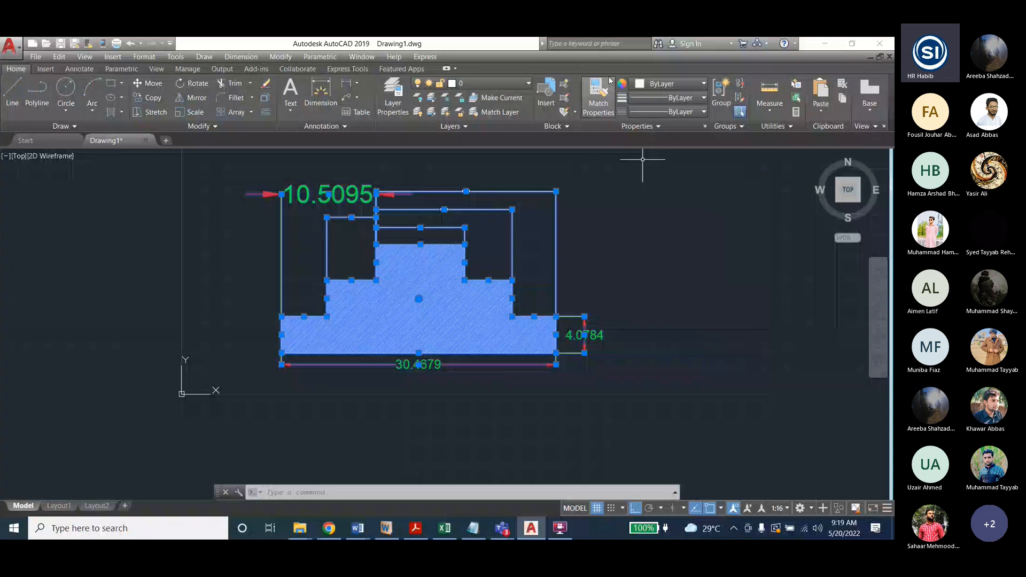
{"action": "left_click", "coordinate": [739, 127]}
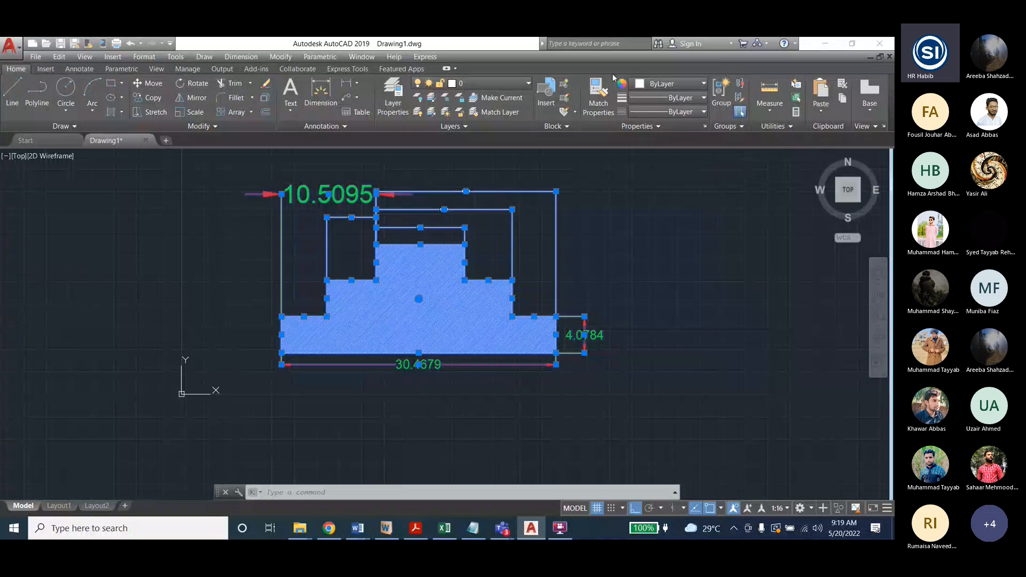
Examine the lists of ribbon tabs and panels that can be shown, including the Groups panel
{"action": "right_click", "coordinate": [574, 68]}
{"action": "mouse_move", "coordinate": [581, 110]}
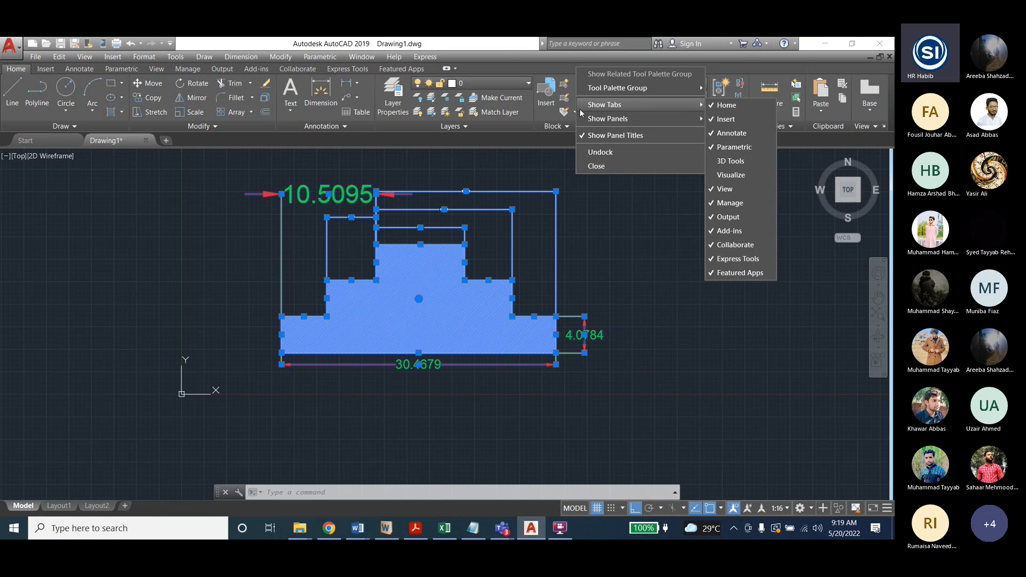
{"action": "left_click", "coordinate": [744, 67]}
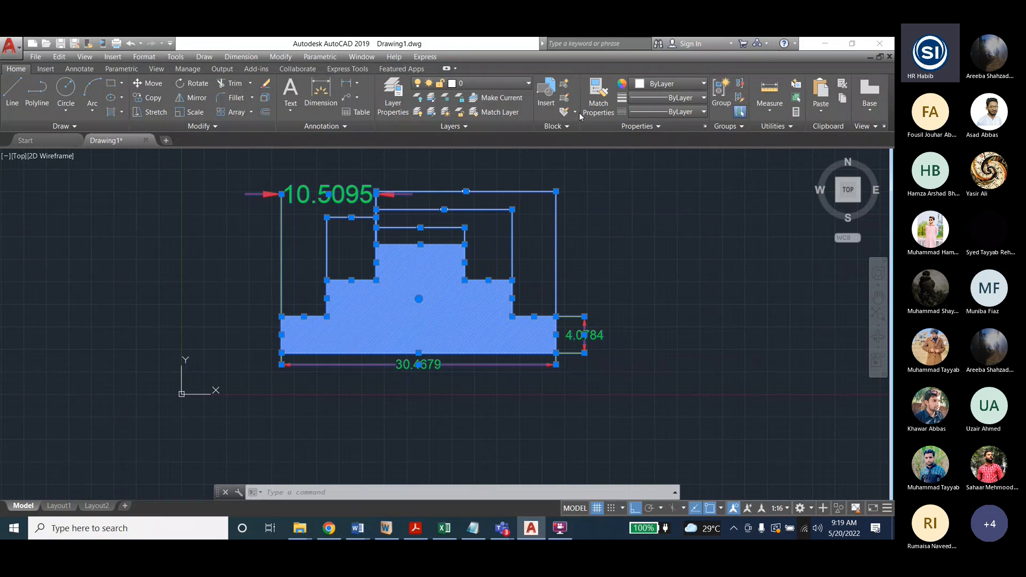
{"action": "right_click", "coordinate": [537, 67]}
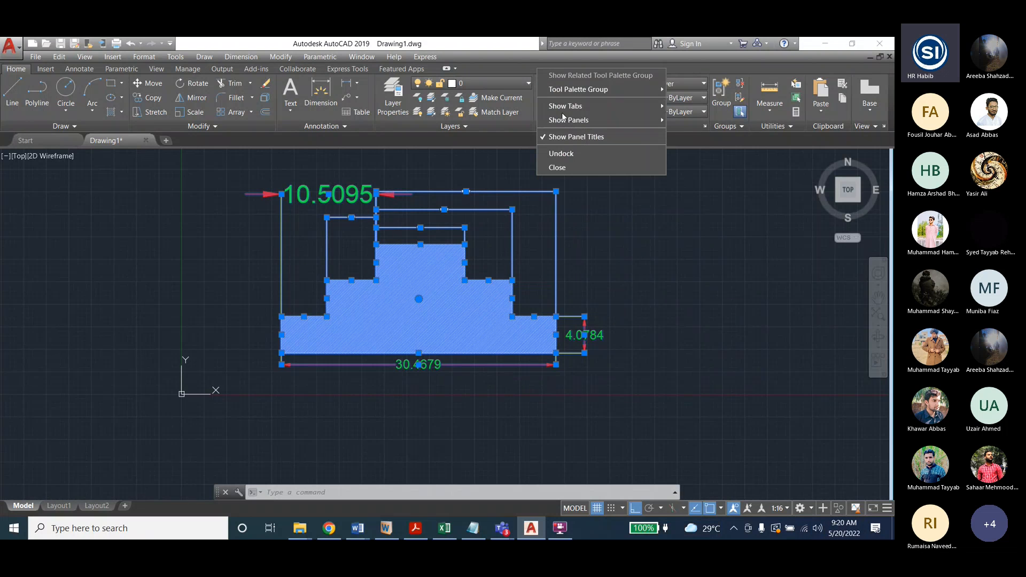
{"action": "mouse_move", "coordinate": [567, 121]}
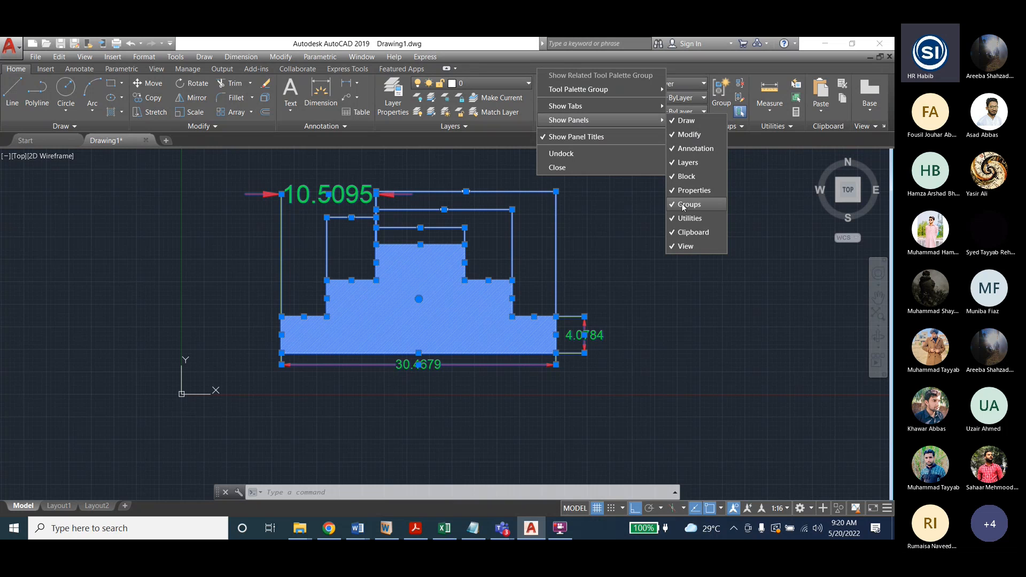
{"action": "left_click", "coordinate": [496, 66]}
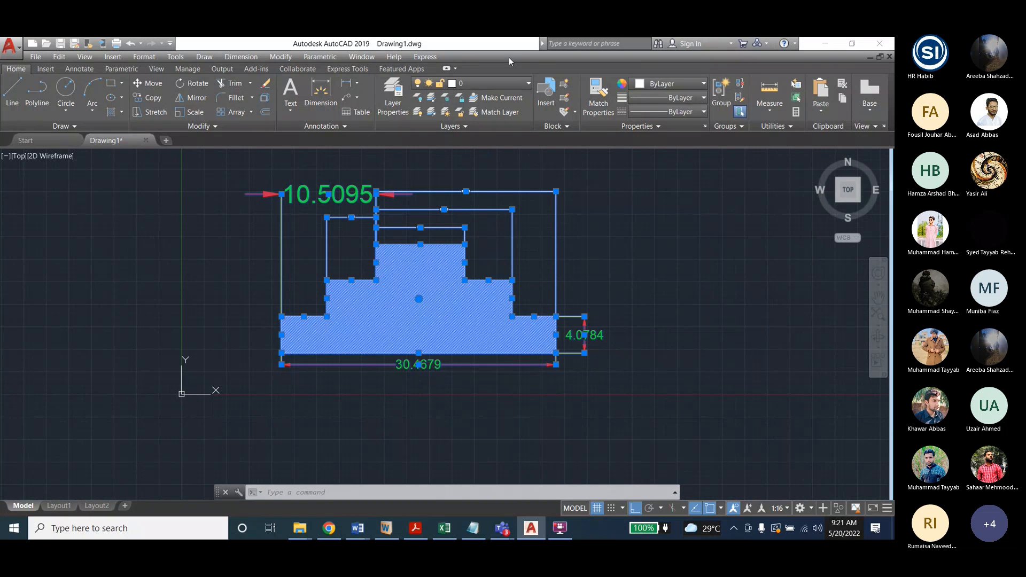
Window-select the hatched profile together with all its dimensions and combine them into a group
{"action": "key", "text": "Escape"}
{"action": "key", "text": "Escape"}
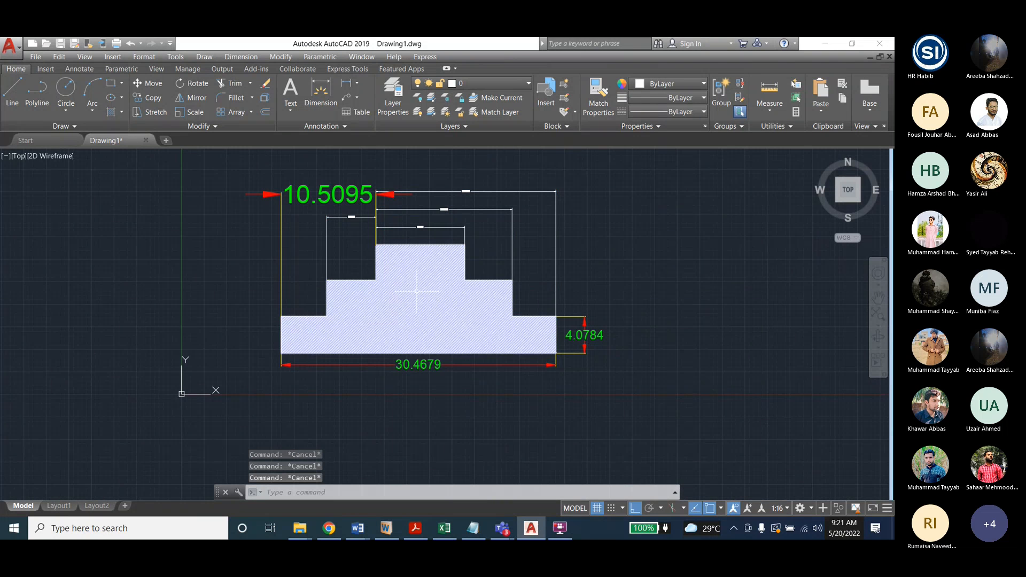
{"action": "left_click", "coordinate": [224, 168]}
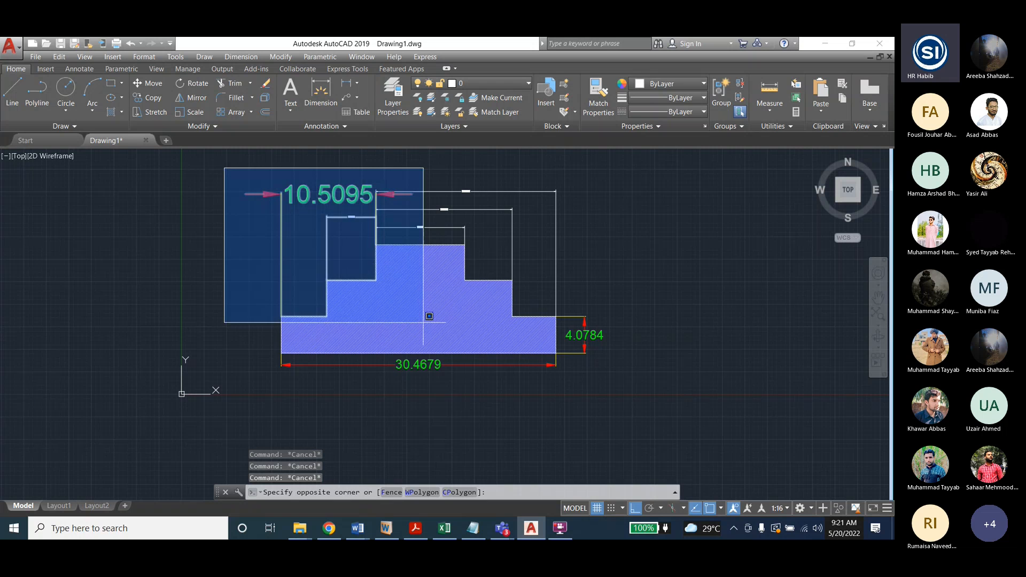
{"action": "left_click", "coordinate": [656, 424]}
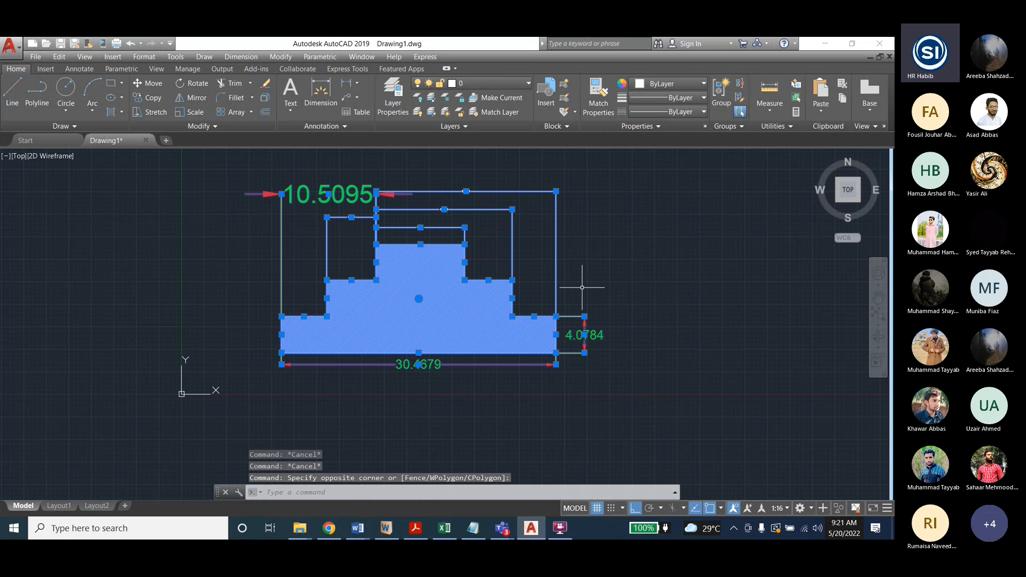
{"action": "left_click", "coordinate": [721, 94]}
{"action": "key", "text": "Escape"}
{"action": "key", "text": "Escape"}
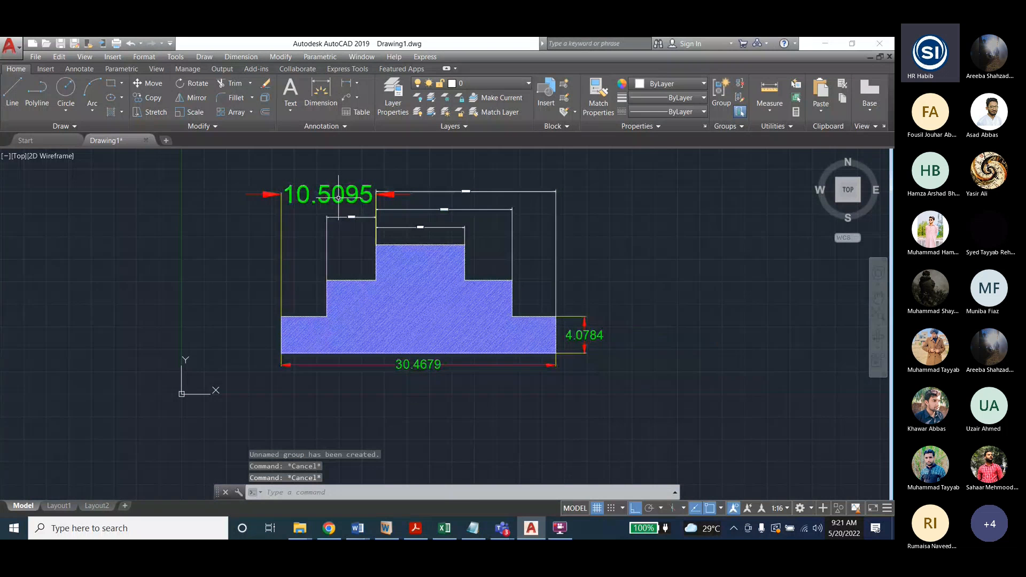
Select the whole group through its 10.5095 dimension to check the grouping, and clear the selection
{"action": "left_click", "coordinate": [338, 197]}
{"action": "key", "text": "Escape"}
{"action": "key", "text": "Escape"}
{"action": "key", "text": "Escape"}
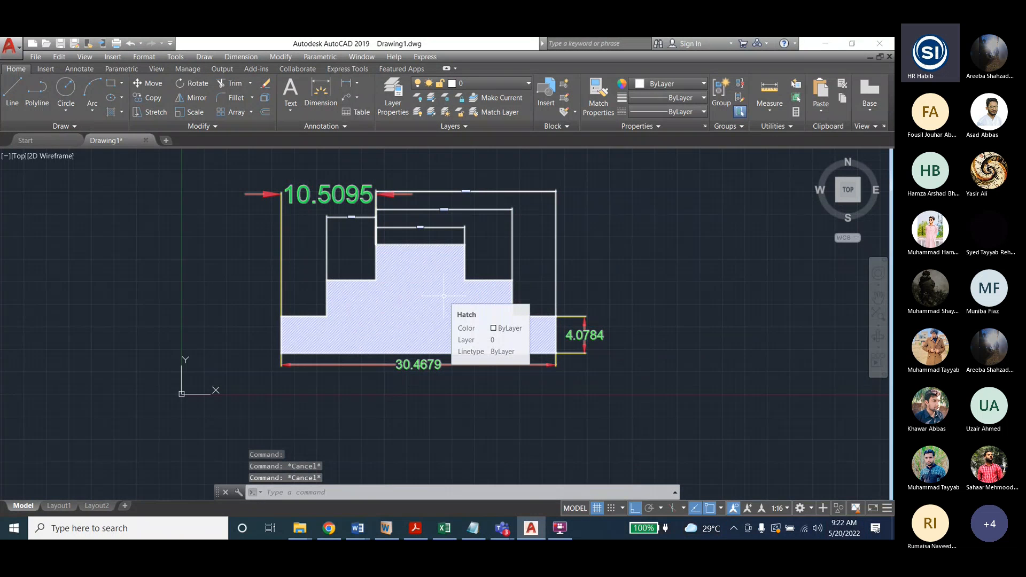
{"action": "key", "text": "Escape"}
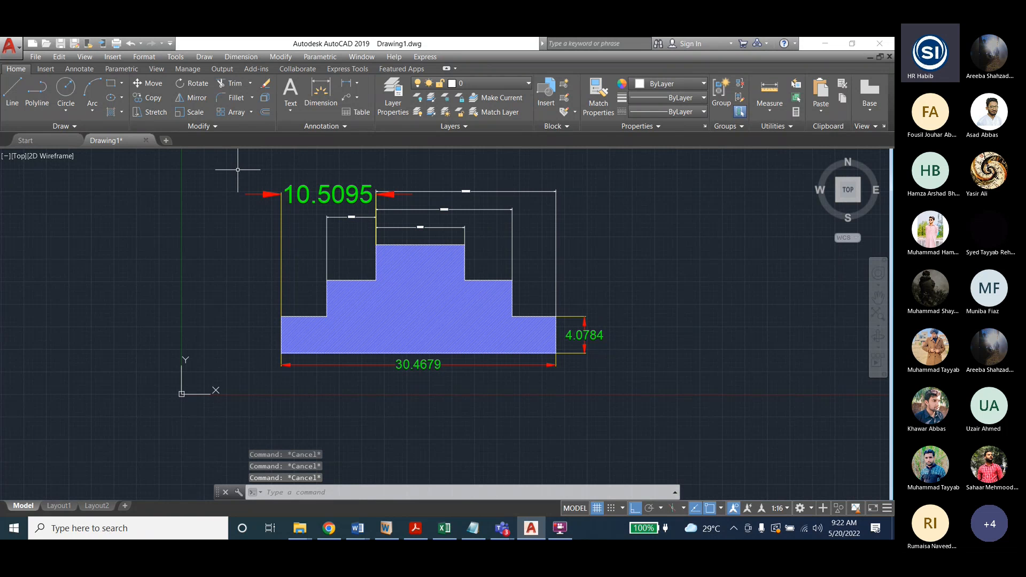
Select the grouped profile and shift it horizontally to the left by its group grip until it straddles the Y axis
{"action": "left_click", "coordinate": [391, 281]}
{"action": "left_click", "coordinate": [236, 180]}
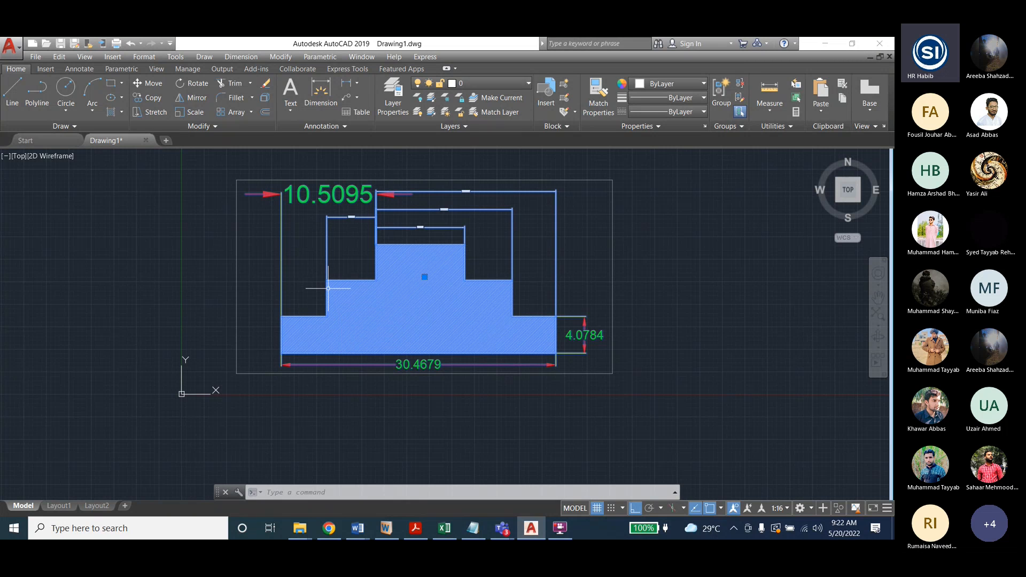
{"action": "left_click", "coordinate": [424, 276]}
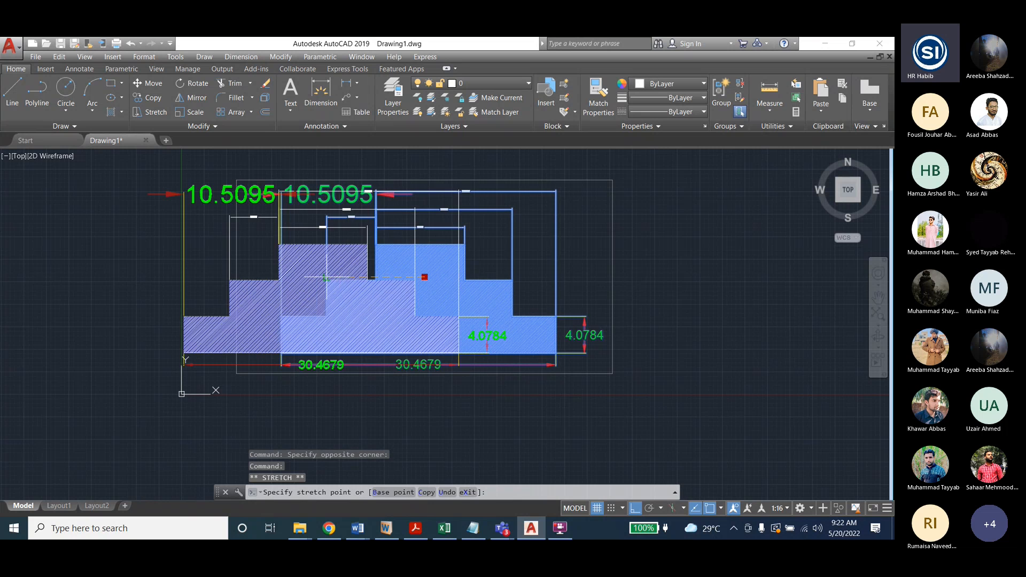
{"action": "left_click", "coordinate": [422, 277]}
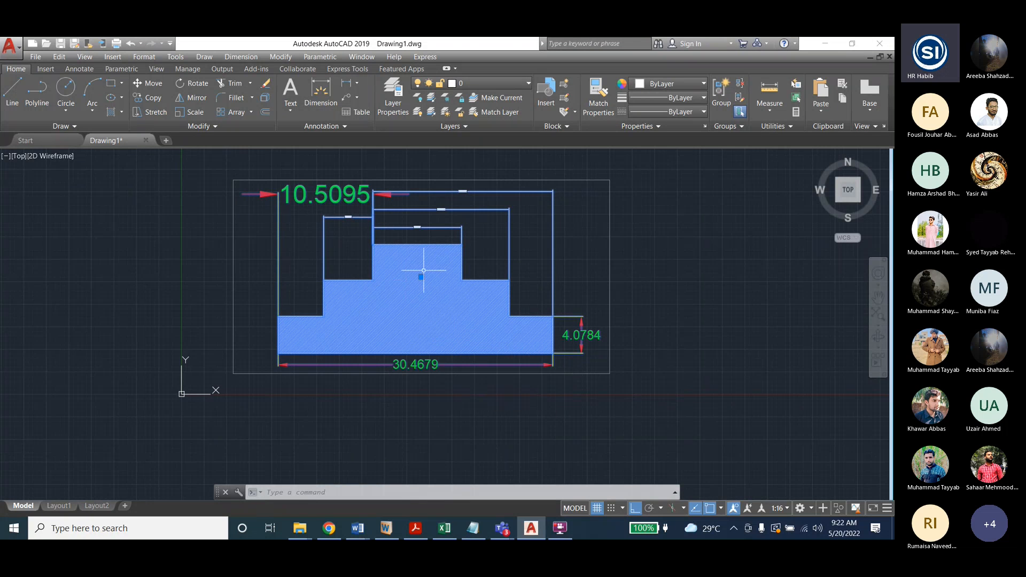
{"action": "left_click", "coordinate": [422, 277]}
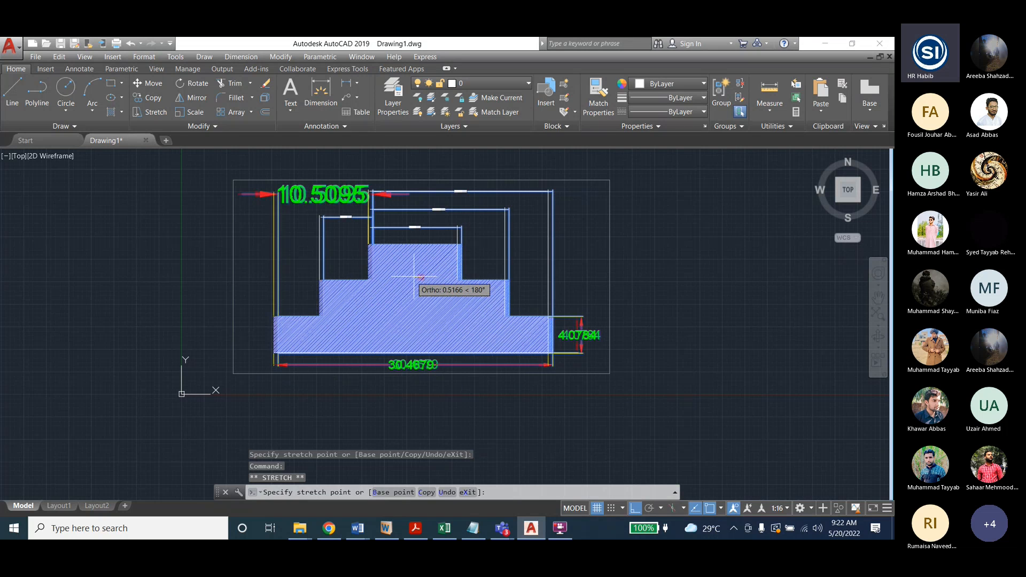
{"action": "left_click", "coordinate": [187, 277]}
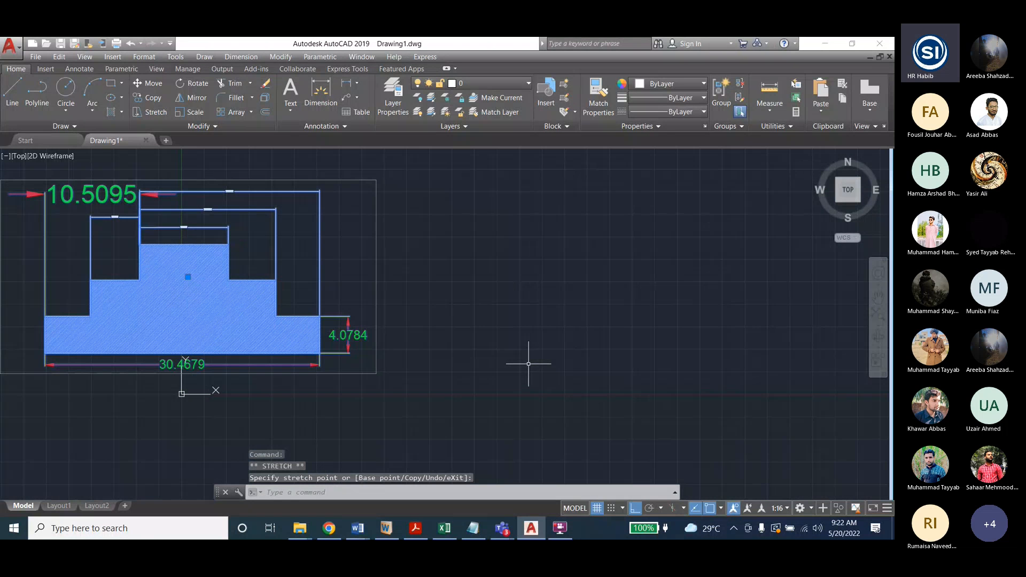
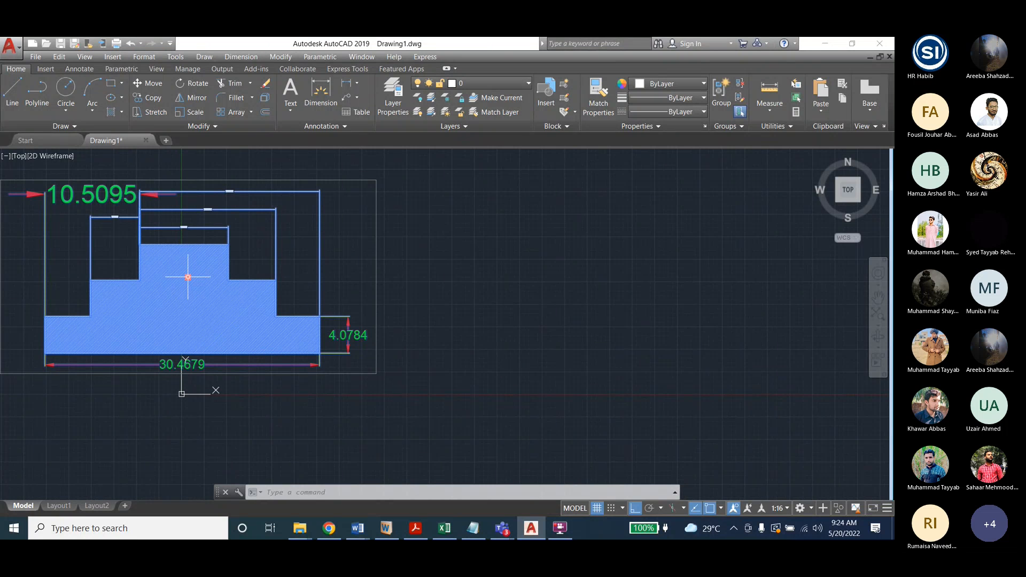
{"action": "right_click", "coordinate": [188, 277]}
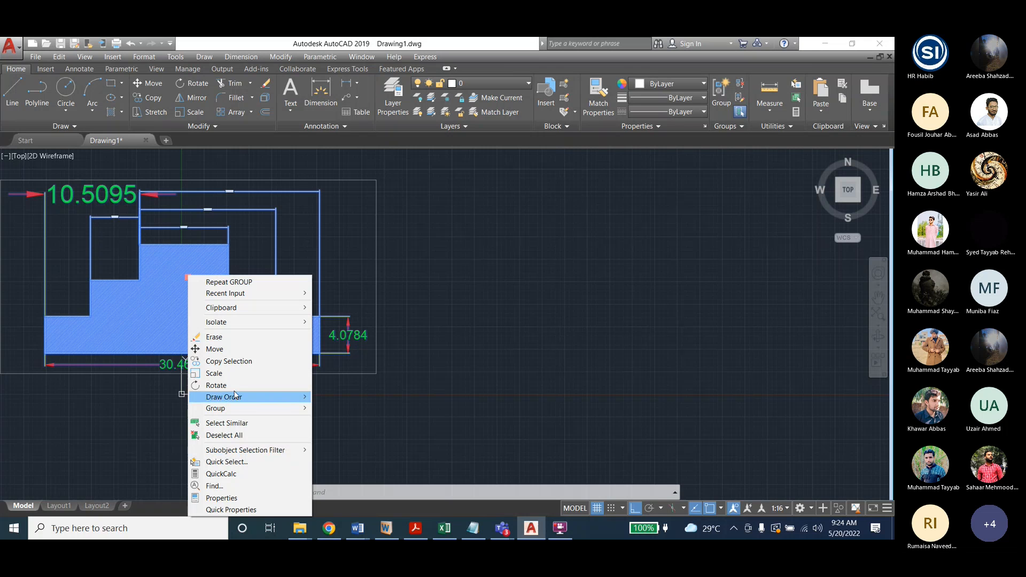
{"action": "left_click", "coordinate": [214, 373]}
{"action": "type", "text": "0,"}
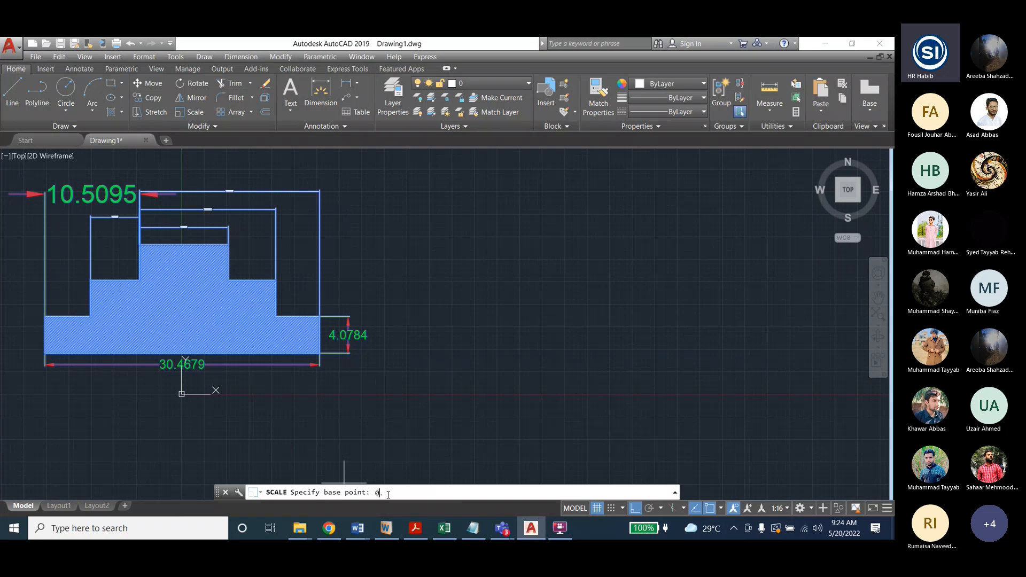
{"action": "type", "text": "5"}
{"action": "key", "text": "Return"}
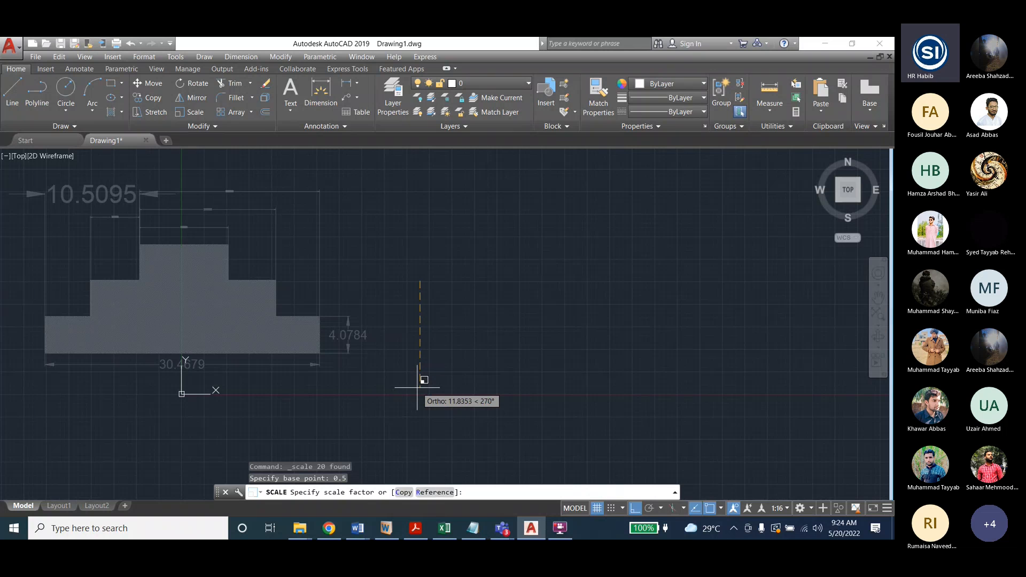
{"action": "key", "text": "Escape"}
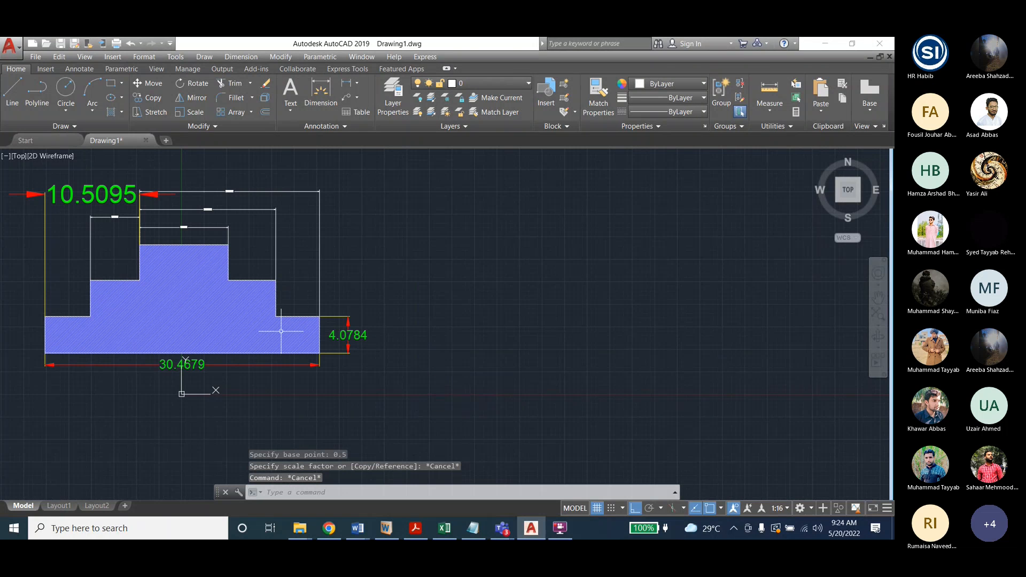
Scale the grouped profile by a factor of 0.5 about the right end of its overall width dimension line
{"action": "right_click", "coordinate": [149, 259]}
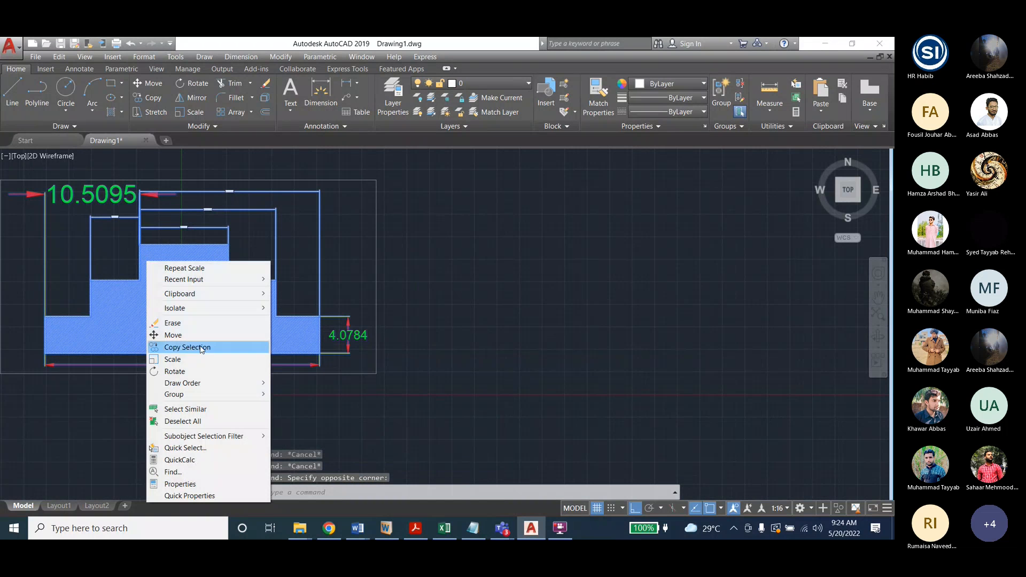
{"action": "left_click", "coordinate": [172, 357]}
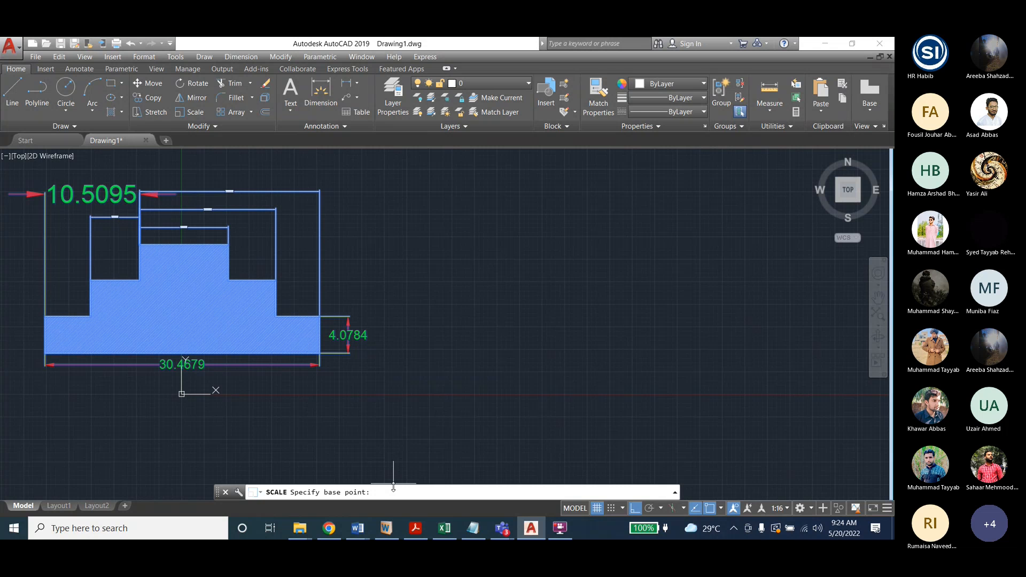
{"action": "left_click", "coordinate": [320, 365]}
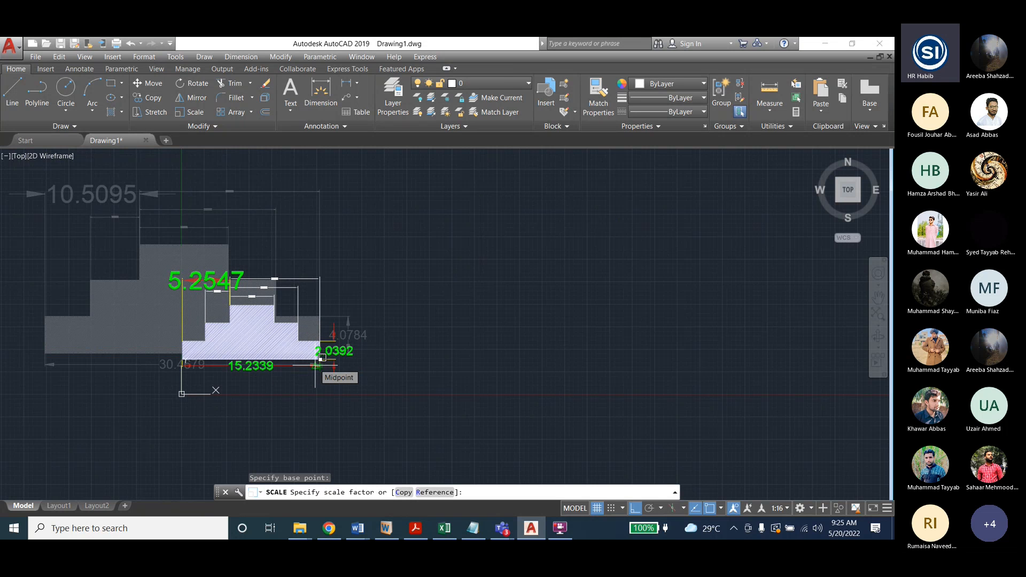
{"action": "type", "text": "0.5"}
{"action": "key", "text": "Return"}
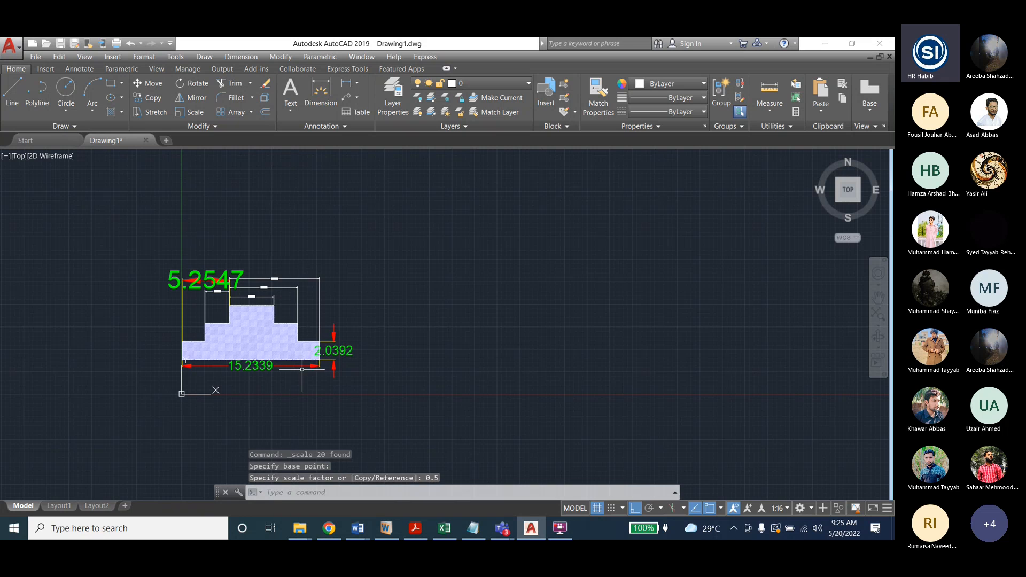
Select the scaled group to inspect it, deselect it, and undo the scaling
{"action": "left_click", "coordinate": [271, 337]}
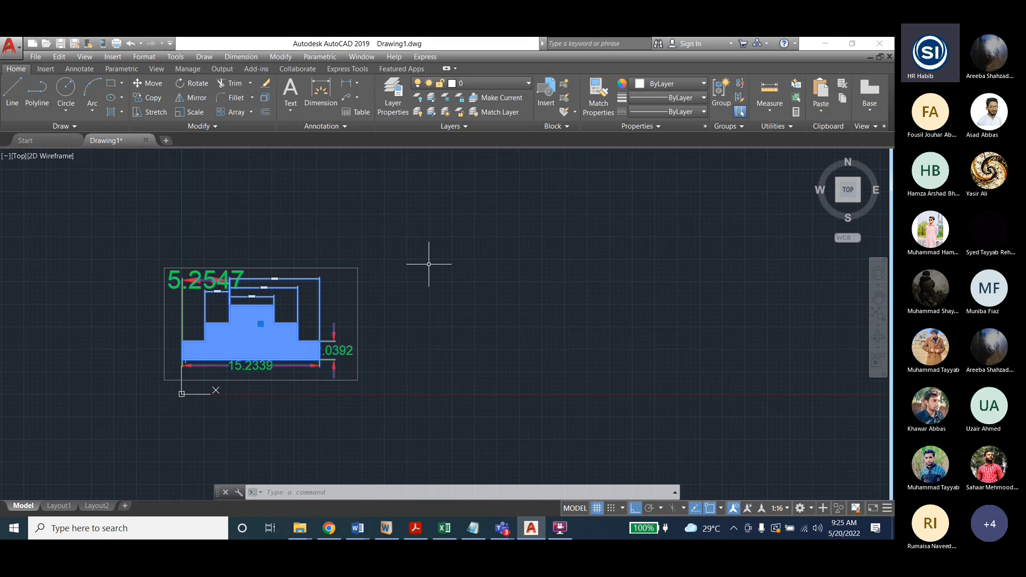
{"action": "key", "text": "Escape"}
{"action": "key", "text": "Escape"}
{"action": "key", "text": "Escape"}
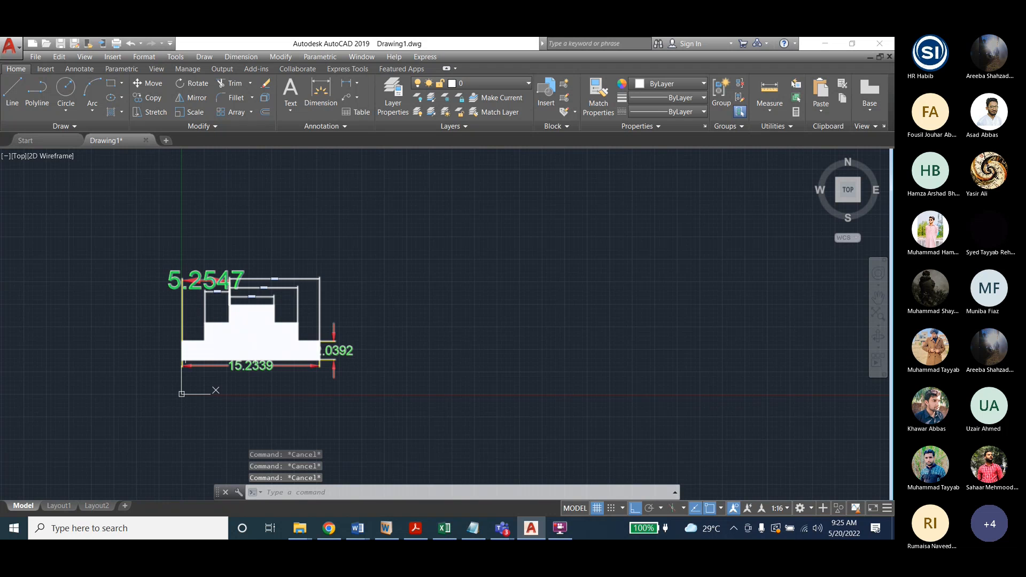
{"action": "key", "text": "ctrl+z"}
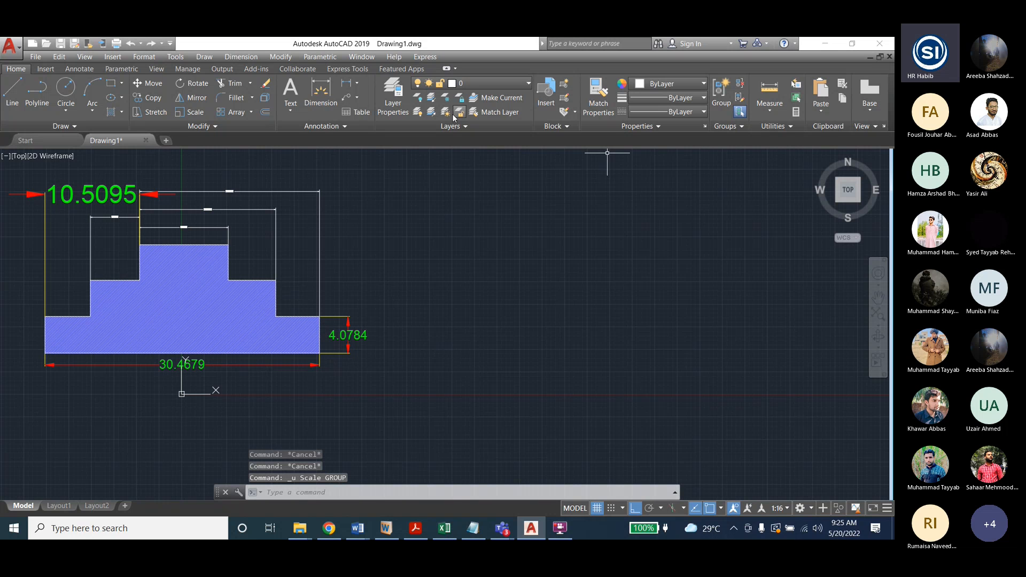
Shift the grouped profile horizontally to the right by its group grip, clear of the Y axis, and deselect it
{"action": "left_click", "coordinate": [187, 278]}
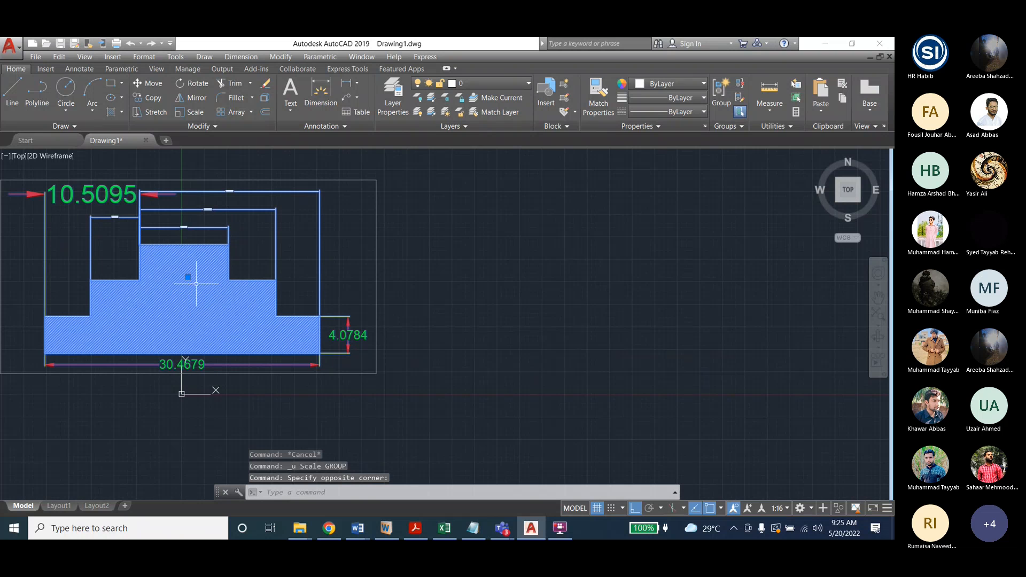
{"action": "left_click", "coordinate": [188, 277]}
{"action": "left_click", "coordinate": [400, 277]}
{"action": "key", "text": "Escape"}
{"action": "key", "text": "Escape"}
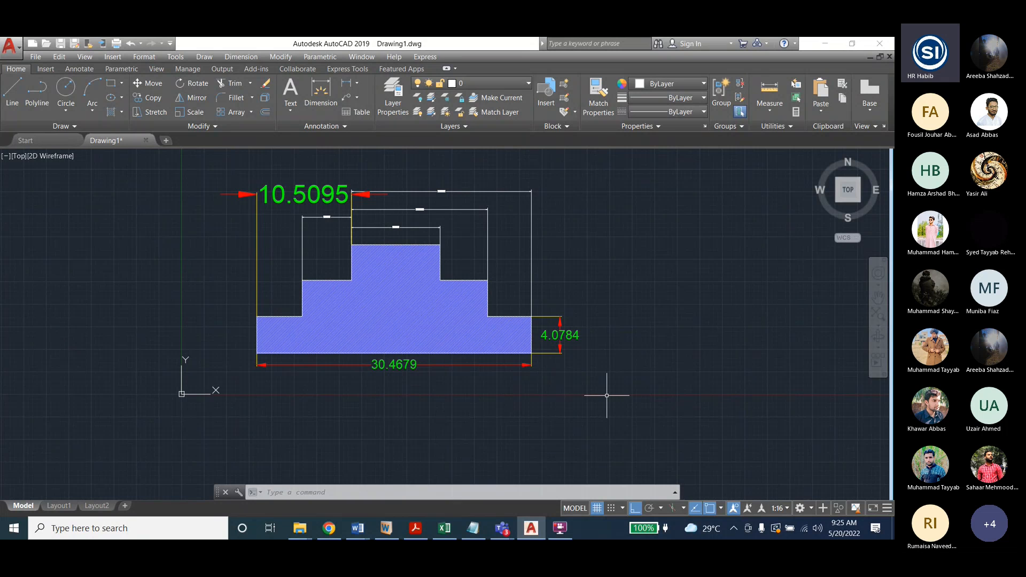
Move the grouped profile horizontally to the left across the Y axis, using its lower-right corner as the base point
{"action": "left_click", "coordinate": [271, 58]}
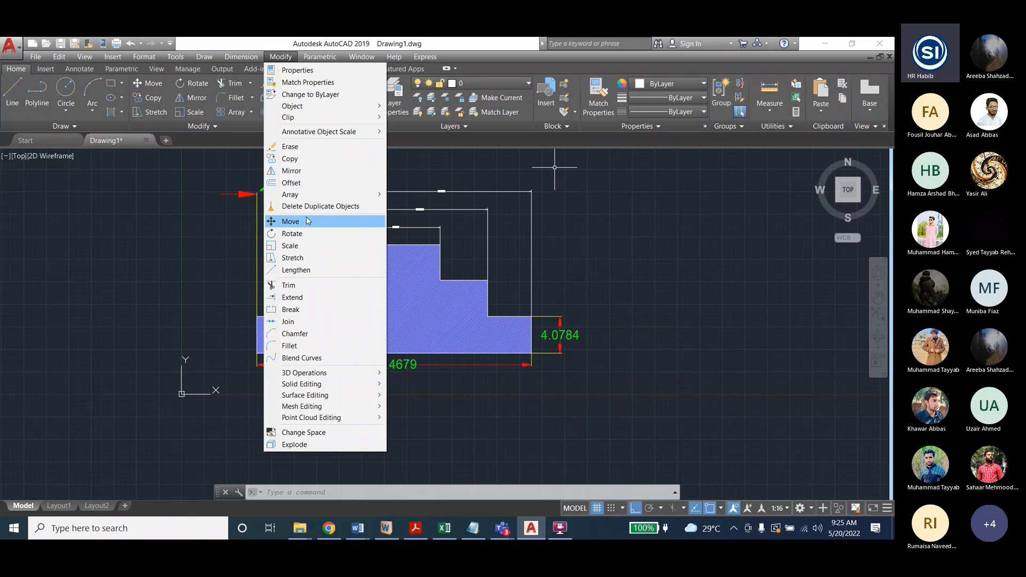
{"action": "left_click", "coordinate": [308, 221]}
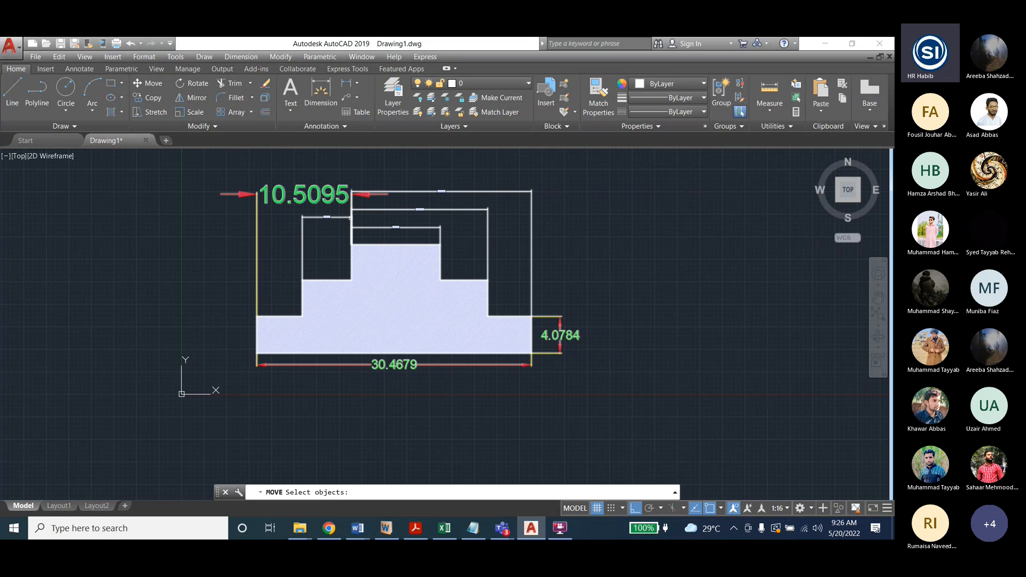
{"action": "left_click", "coordinate": [351, 217]}
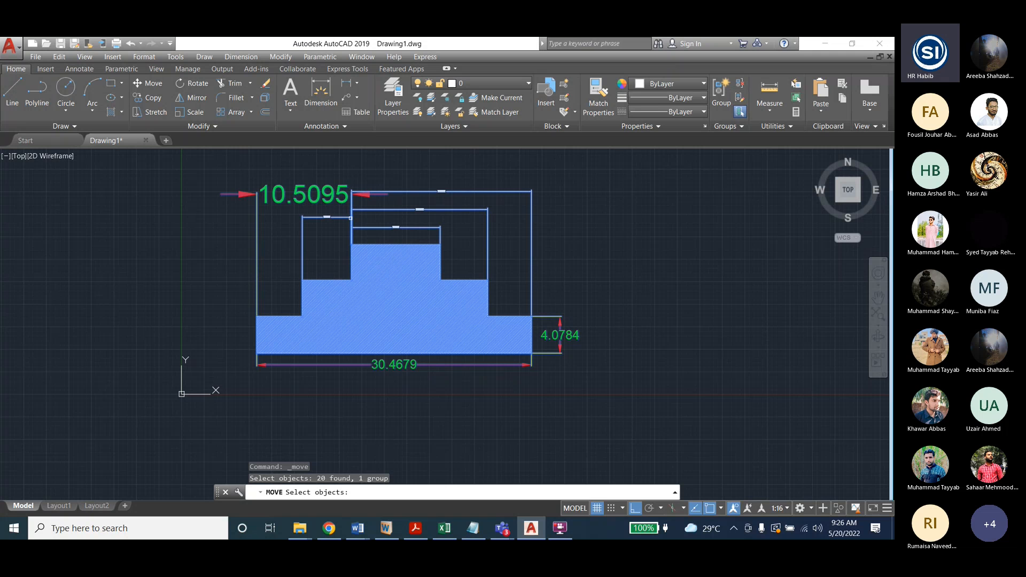
{"action": "key", "text": "Return"}
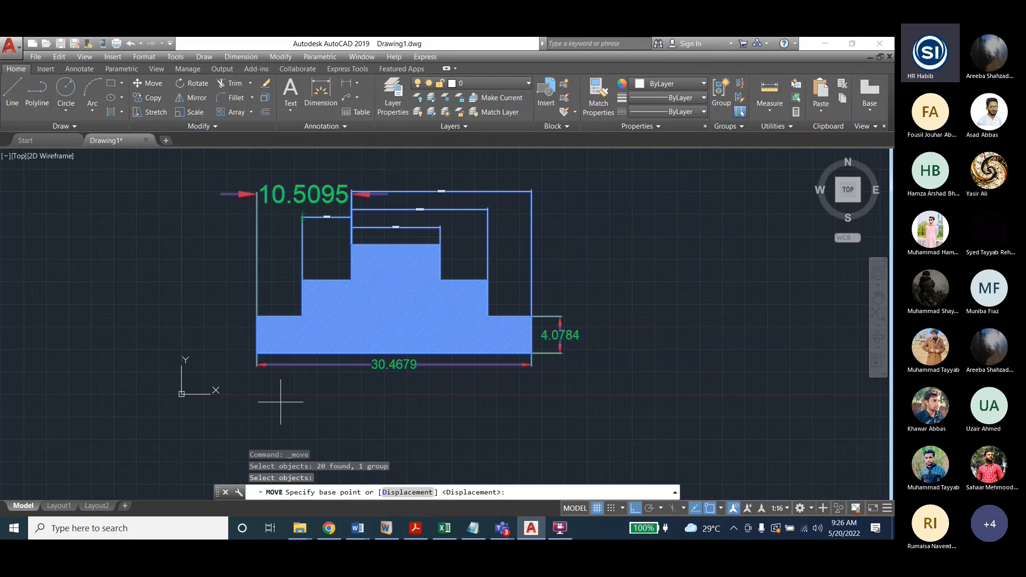
{"action": "left_click", "coordinate": [255, 353]}
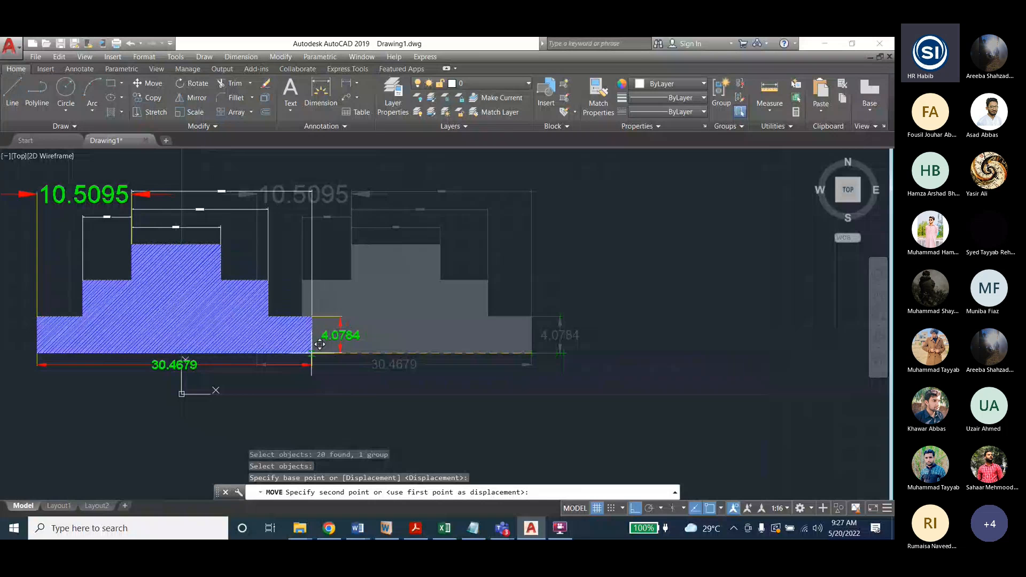
{"action": "left_click", "coordinate": [320, 344]}
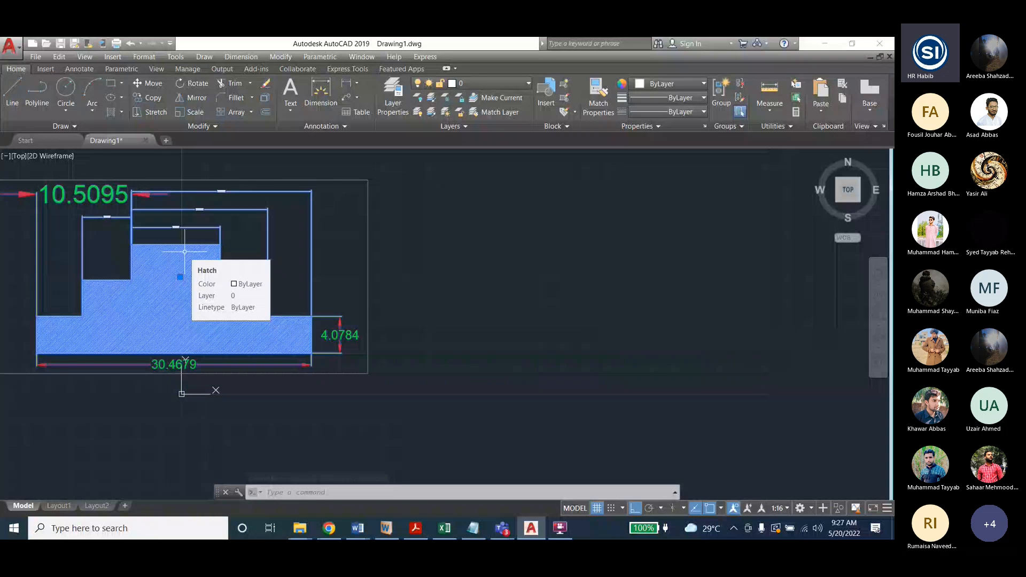
Scale the grouped profile and its dimensions by a factor of 0.5 about the profile's lower-right corner
{"action": "right_click", "coordinate": [175, 278]}
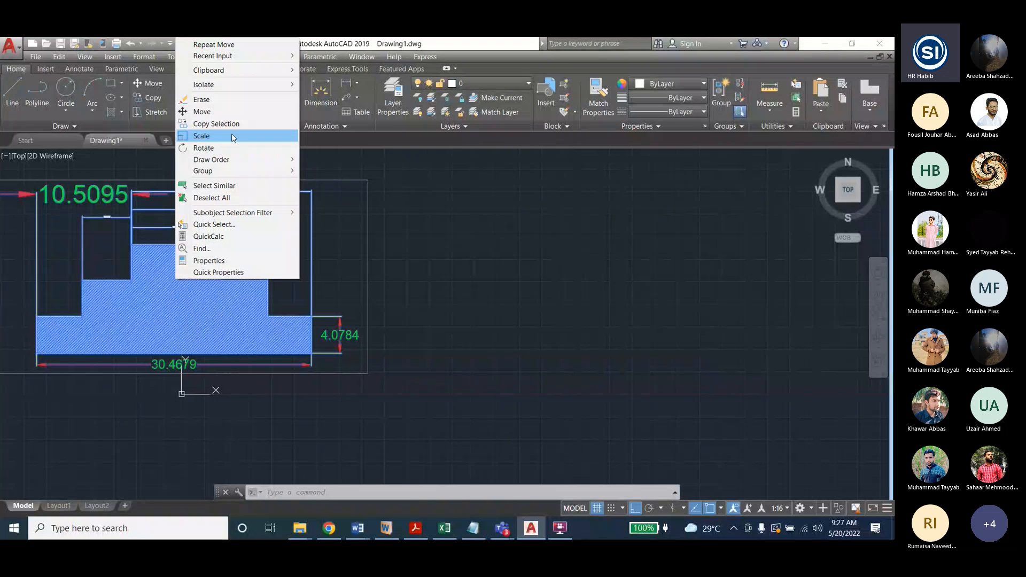
{"action": "left_click", "coordinate": [233, 136]}
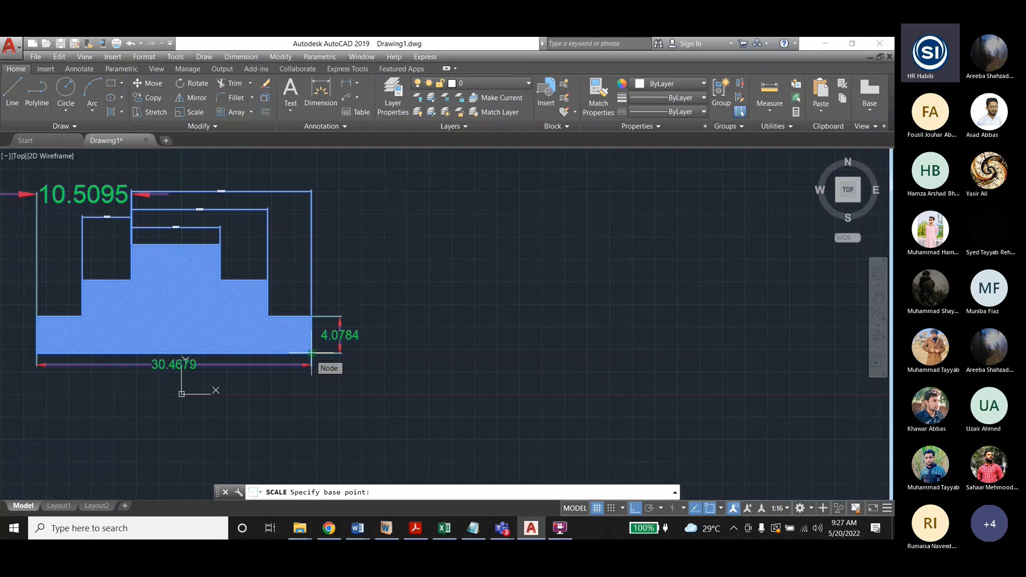
{"action": "left_click", "coordinate": [311, 353]}
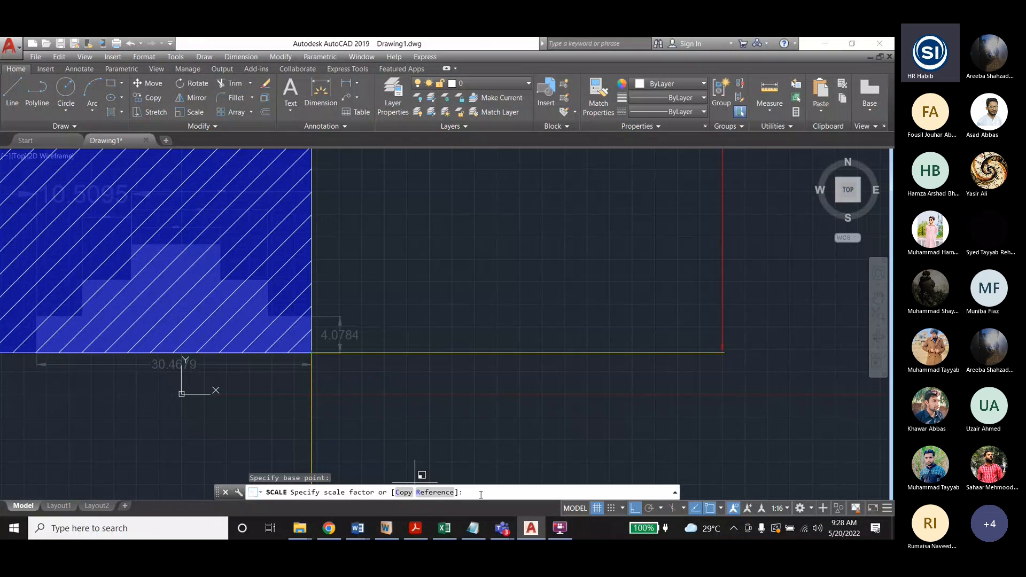
{"action": "type", "text": "0.5"}
{"action": "key", "text": "Return"}
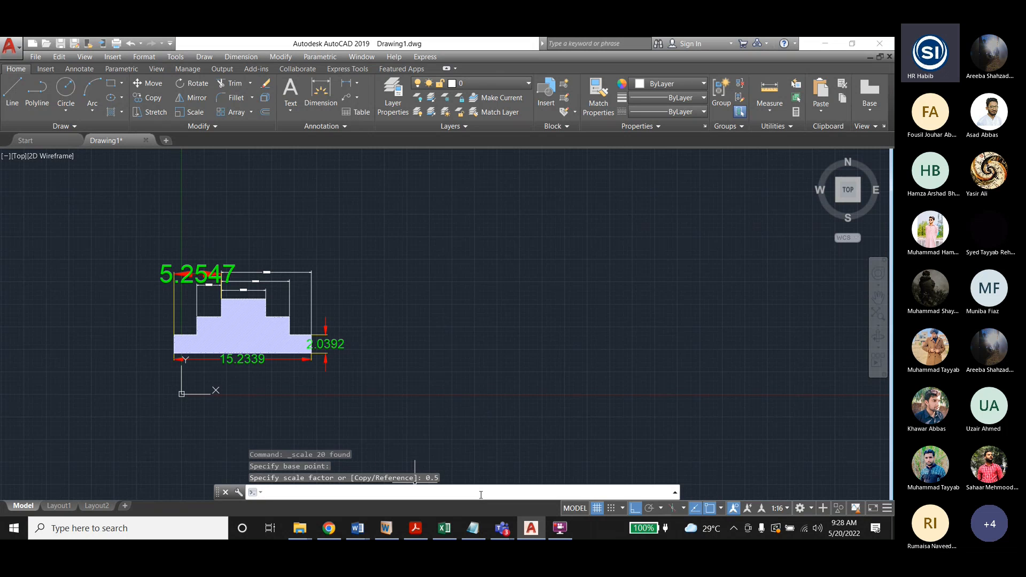
Undo the last scaling of the grouped profile and leave the group deselected
{"action": "key", "text": "ctrl+z"}
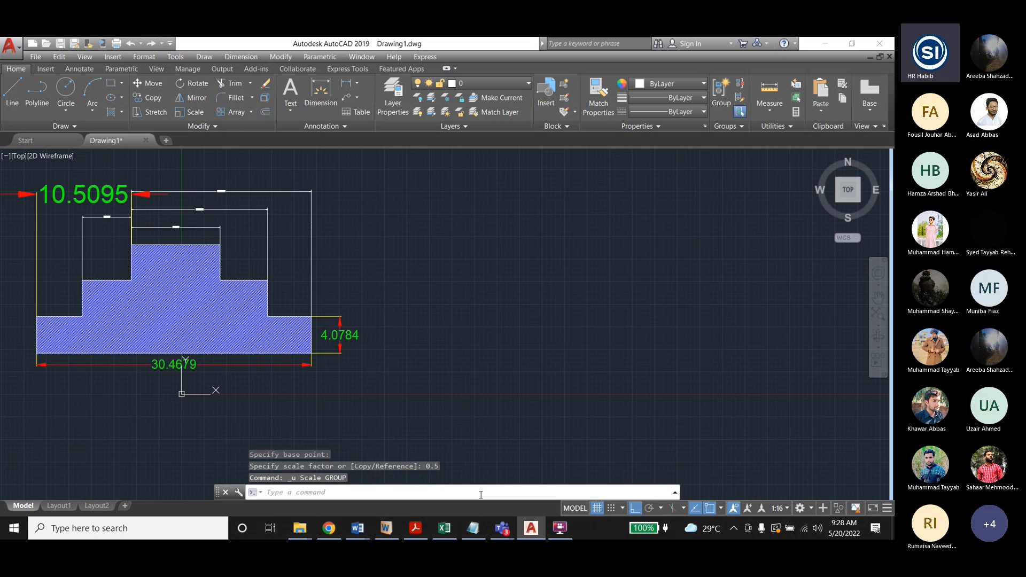
{"action": "key", "text": "Escape"}
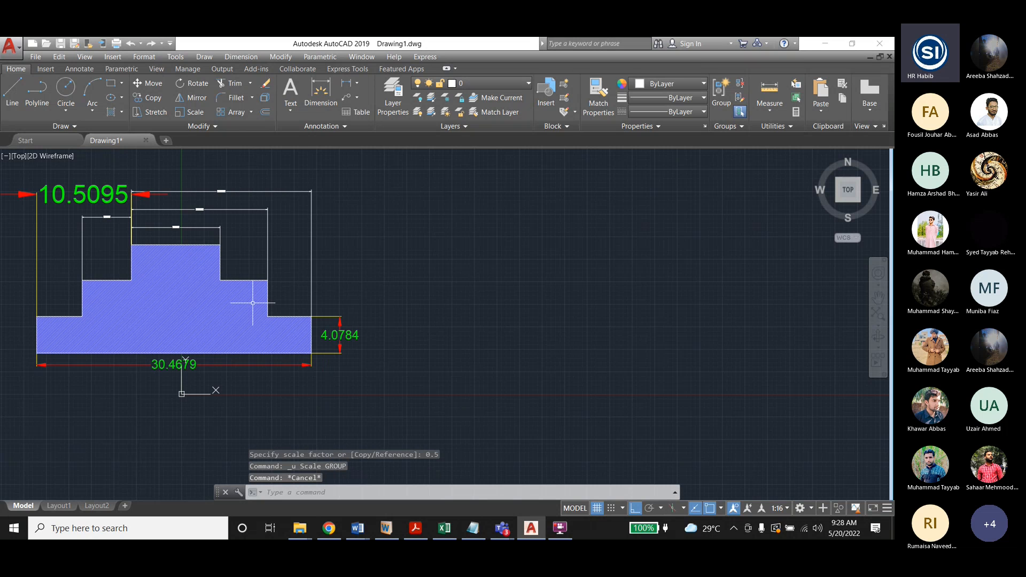
{"action": "left_click", "coordinate": [172, 279]}
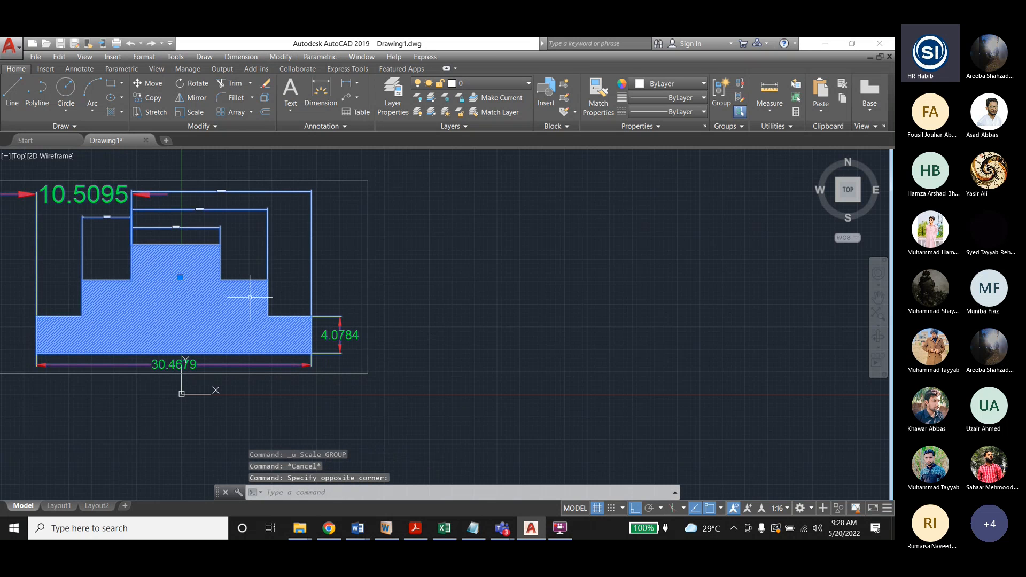
{"action": "key", "text": "Escape"}
{"action": "key", "text": "Escape"}
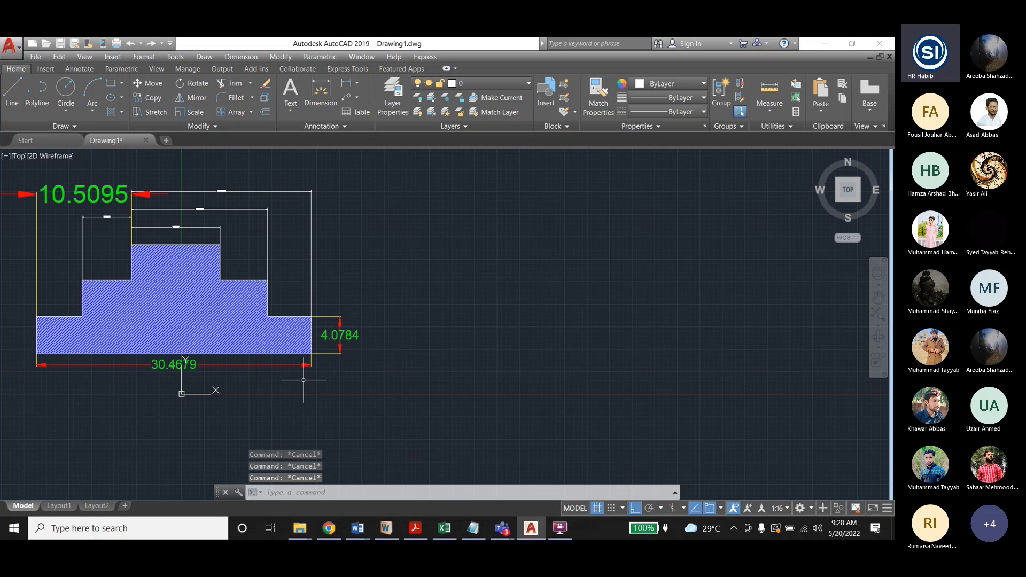
Scale the grouped profile and its dimensions by a factor of 2 about the profile's lower-right corner
{"action": "left_click", "coordinate": [277, 59]}
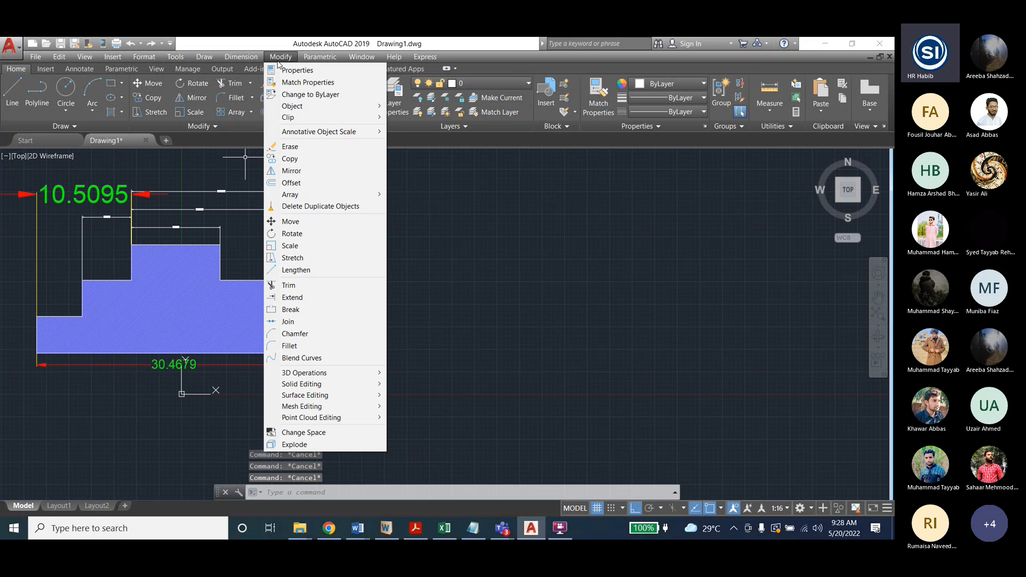
{"action": "left_click", "coordinate": [307, 248]}
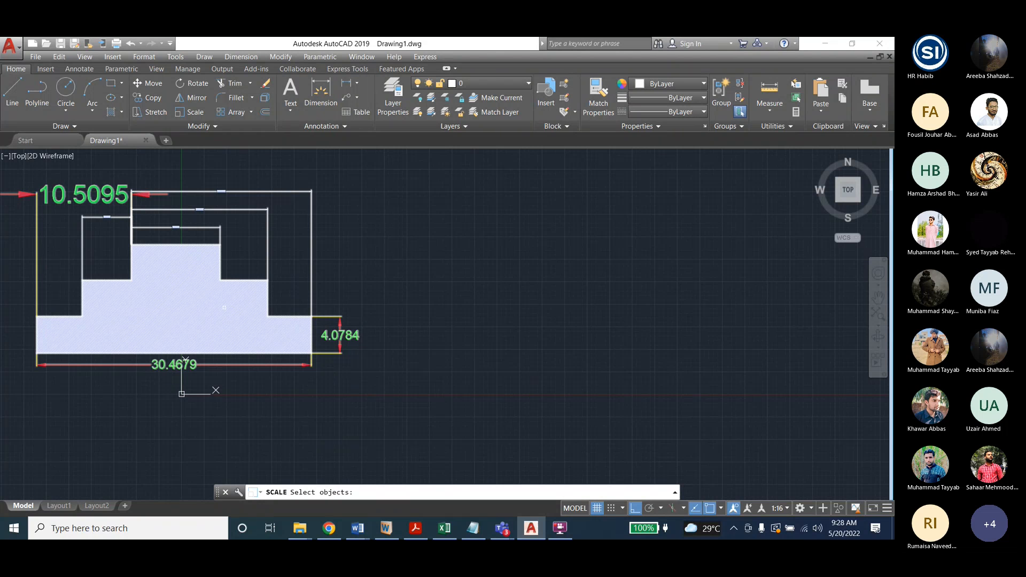
{"action": "left_click", "coordinate": [224, 308]}
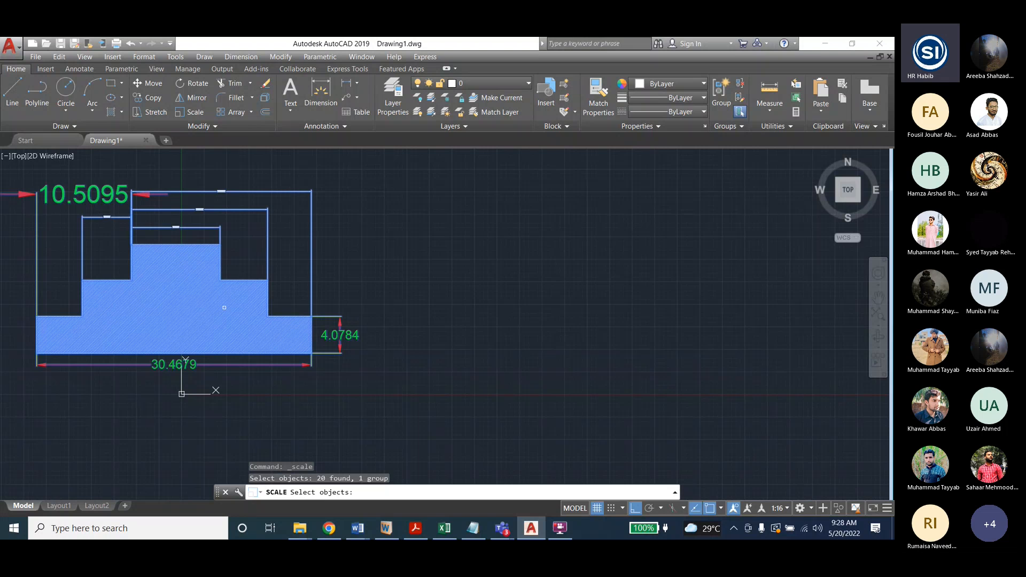
{"action": "key", "text": "Return"}
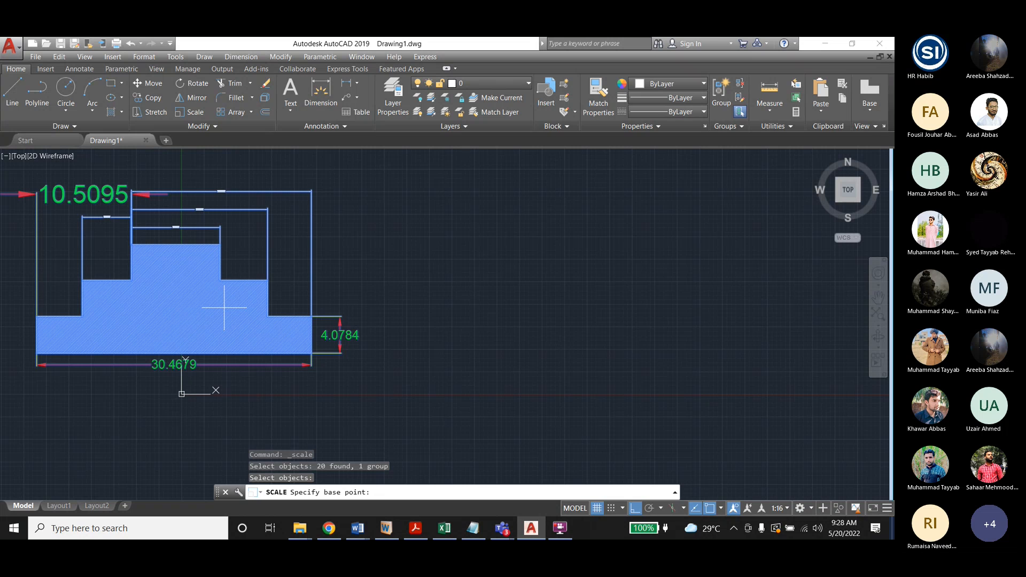
{"action": "left_click", "coordinate": [311, 352]}
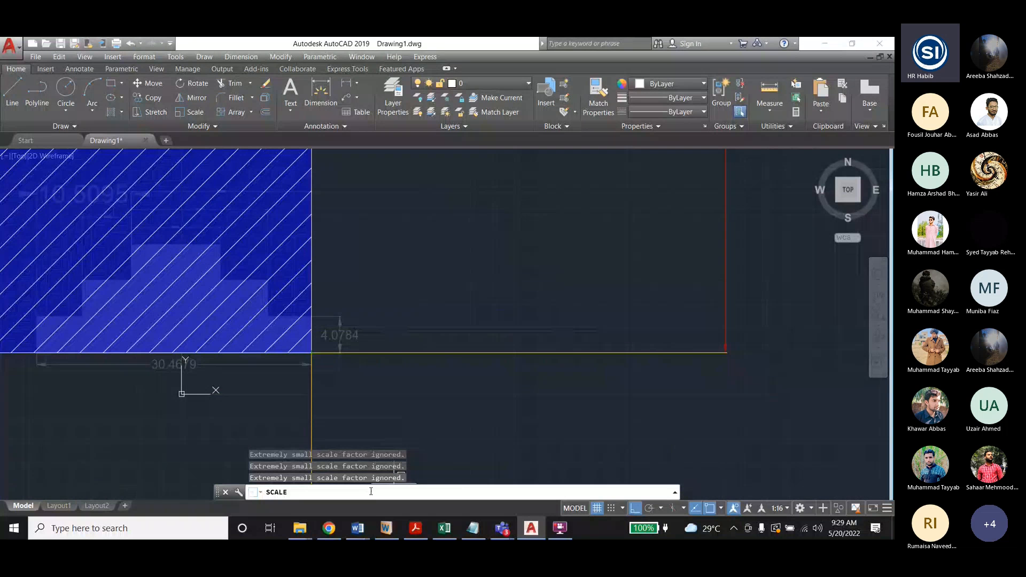
{"action": "type", "text": "2"}
{"action": "key", "text": "Return"}
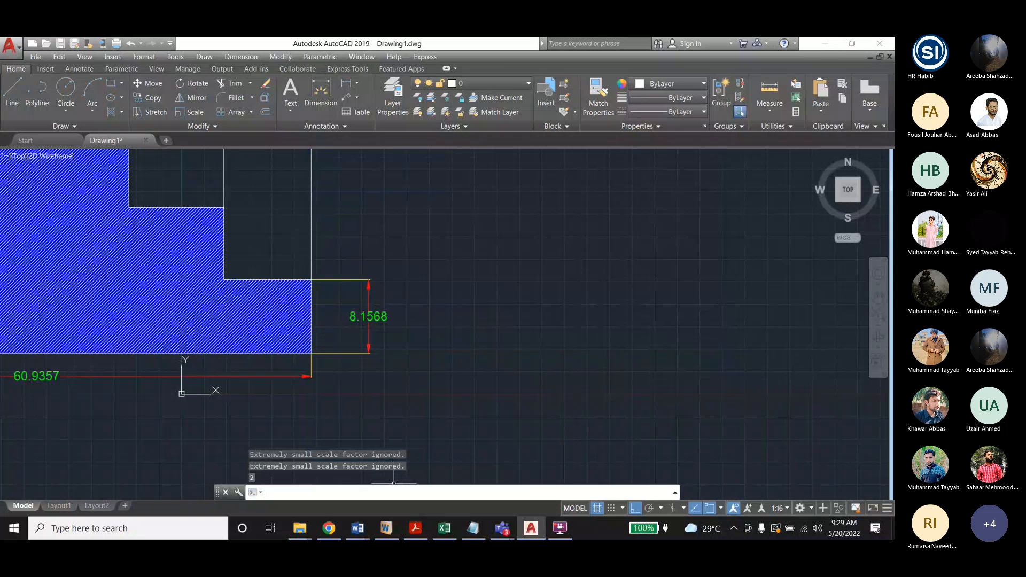
{"action": "scroll", "coordinate": [497, 374], "scroll_direction": "down", "scroll_amount": 4}
{"action": "scroll", "coordinate": [483, 371], "scroll_direction": "up", "scroll_amount": 2}
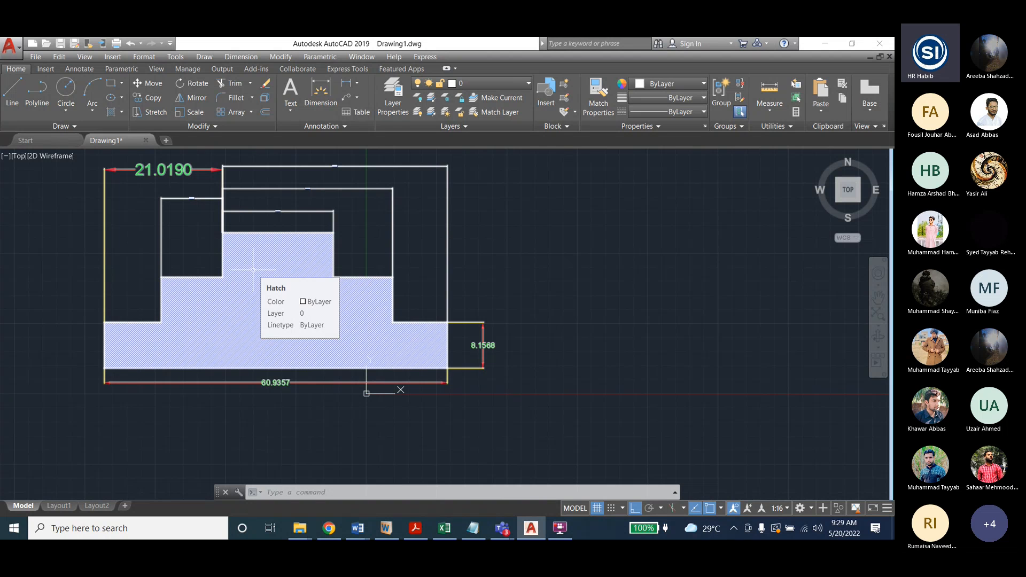
{"action": "left_click", "coordinate": [233, 56]}
{"action": "left_click", "coordinate": [233, 57]}
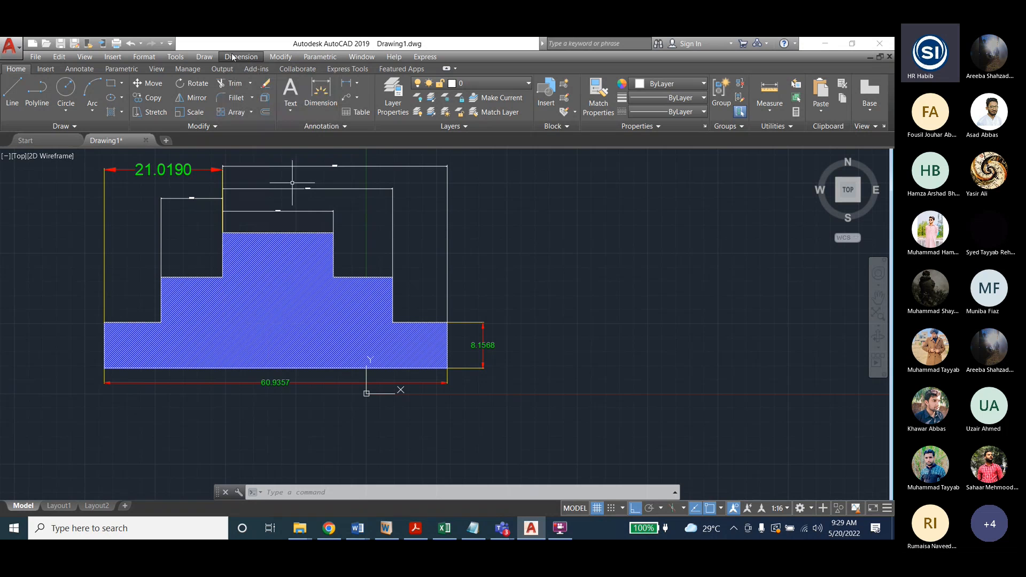
{"action": "key", "text": "Escape"}
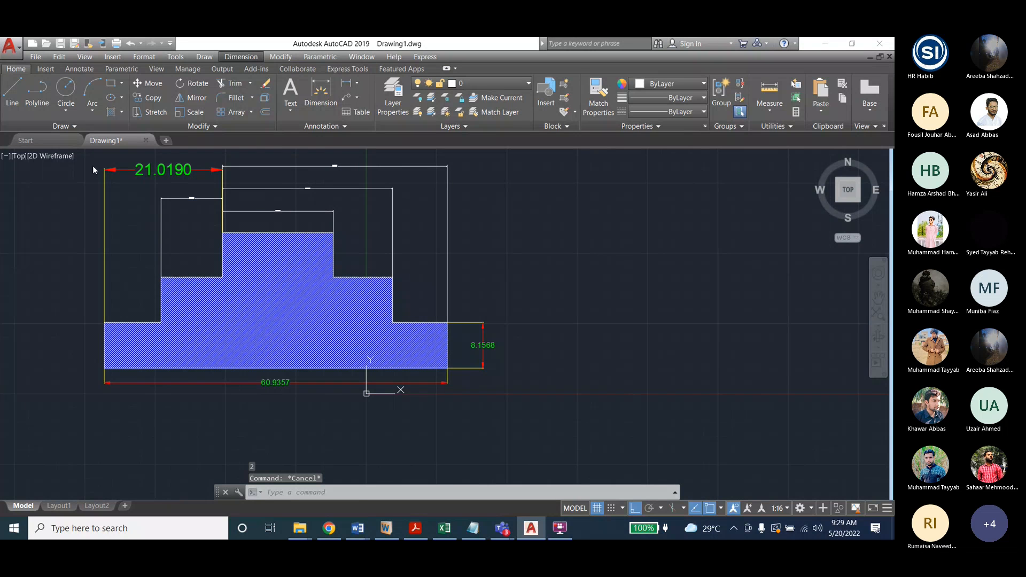
{"action": "left_click", "coordinate": [93, 168]}
{"action": "key", "text": "Escape"}
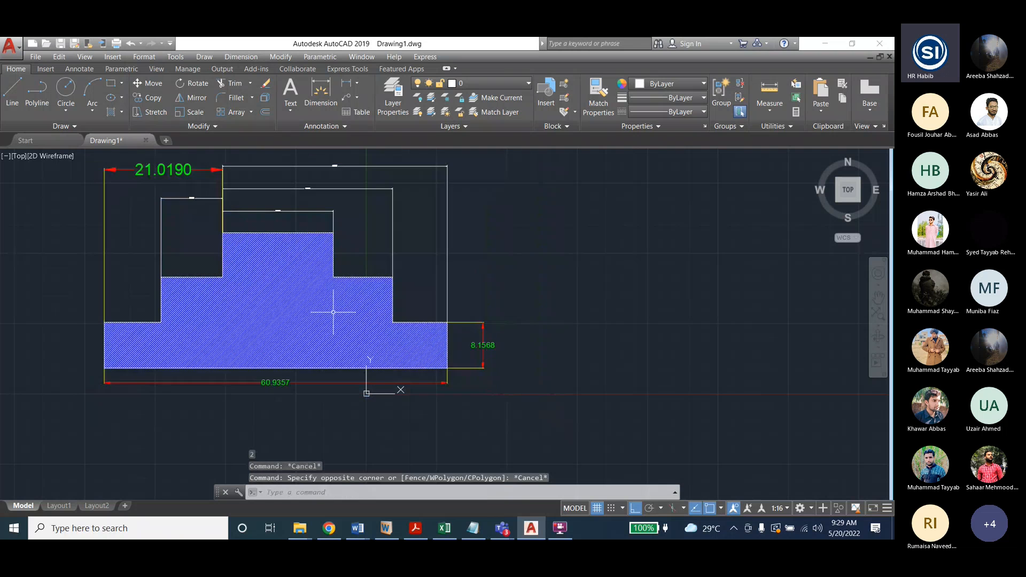
Scale the grouped profile and its dimensions by a factor of 0.5 about the profile's lower-left corner
{"action": "left_click", "coordinate": [300, 304]}
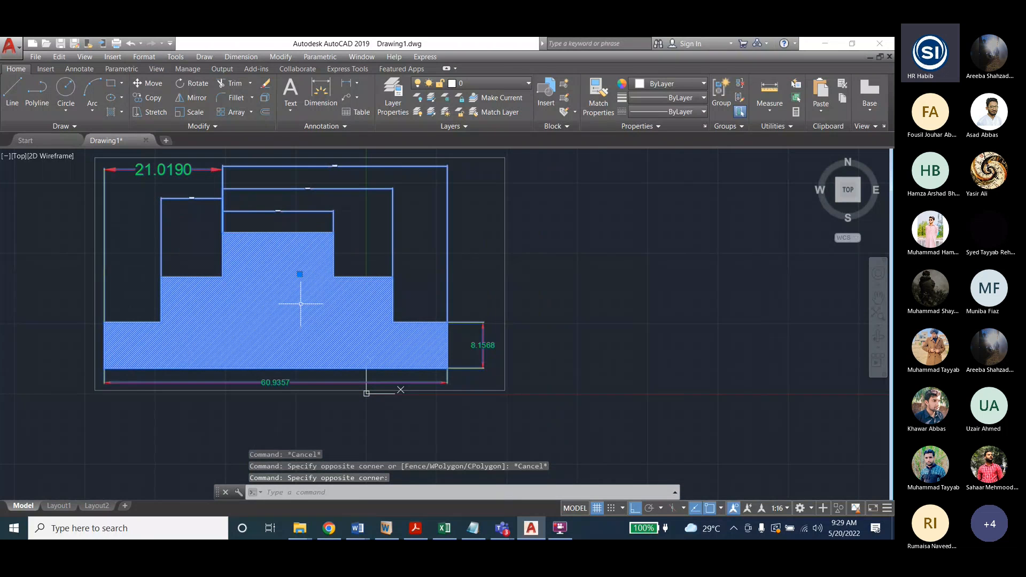
{"action": "left_click", "coordinate": [241, 57]}
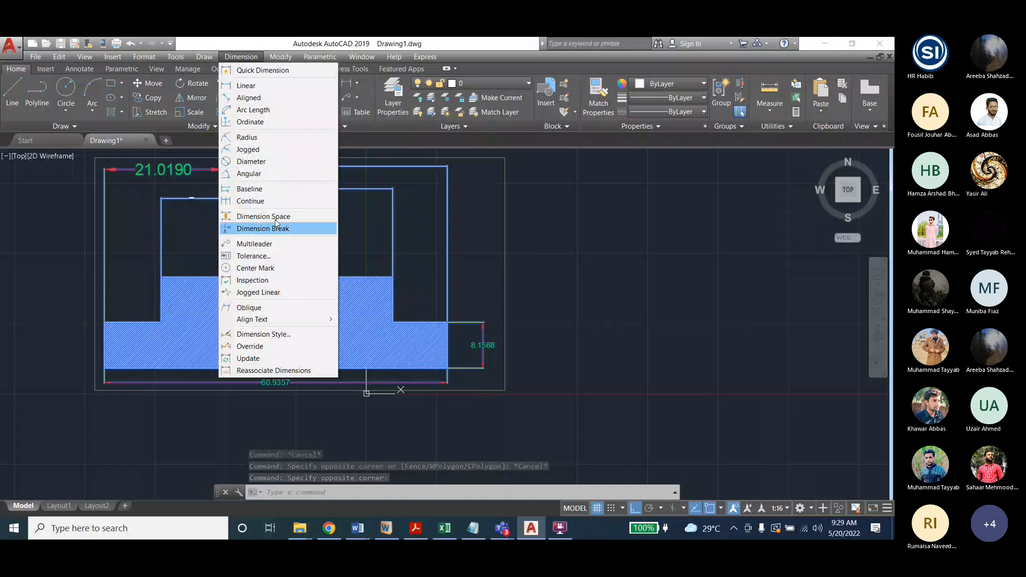
{"action": "mouse_move", "coordinate": [287, 57]}
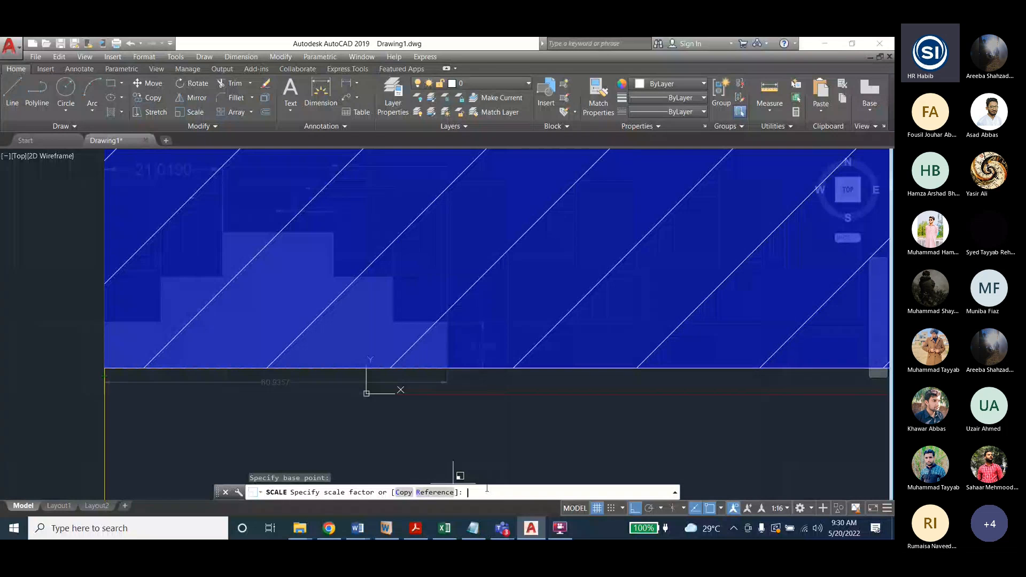
{"action": "type", "text": "0.5"}
{"action": "key", "text": "Return"}
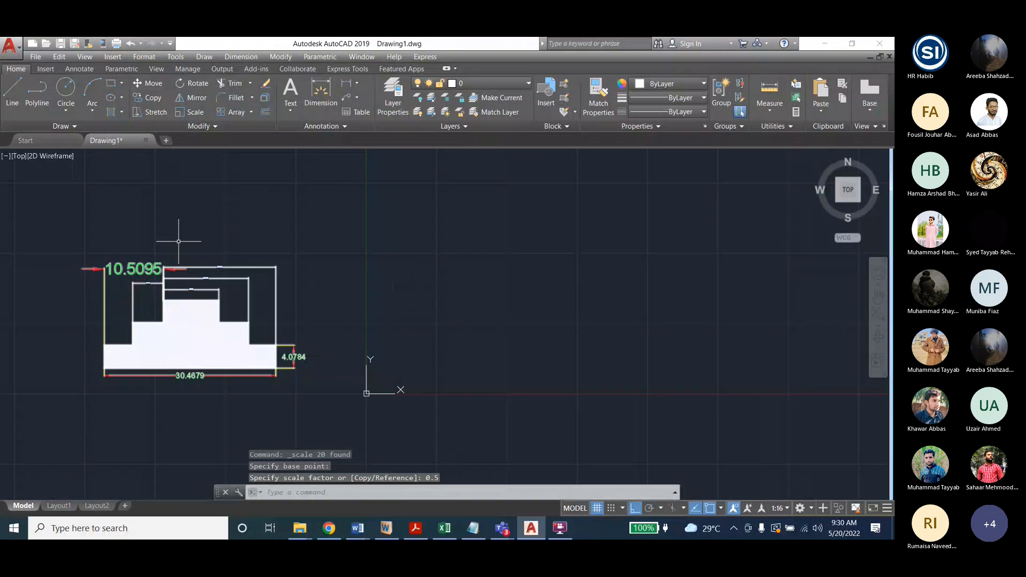
{"action": "scroll", "coordinate": [130, 270], "scroll_direction": "up", "scroll_amount": 2}
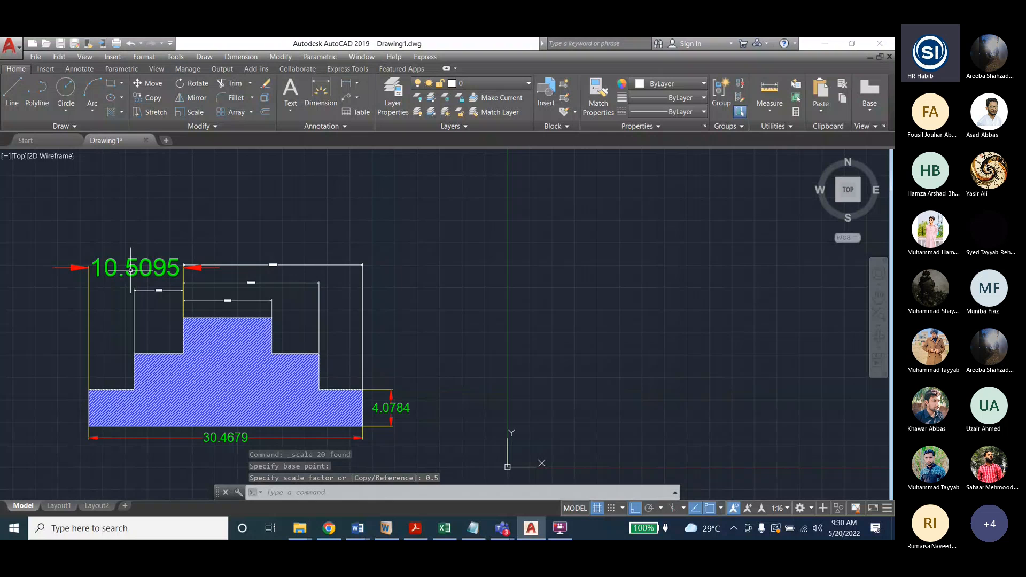
{"action": "scroll", "coordinate": [130, 270], "scroll_direction": "up", "scroll_amount": 2}
{"action": "scroll", "coordinate": [199, 270], "scroll_direction": "down", "scroll_amount": 2}
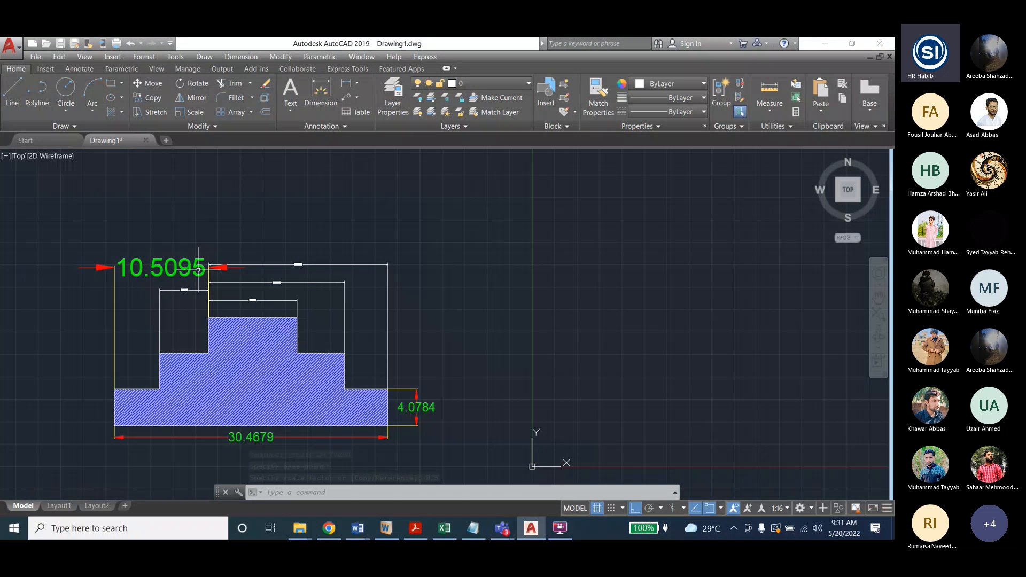
{"action": "scroll", "coordinate": [198, 270], "scroll_direction": "up", "scroll_amount": 2}
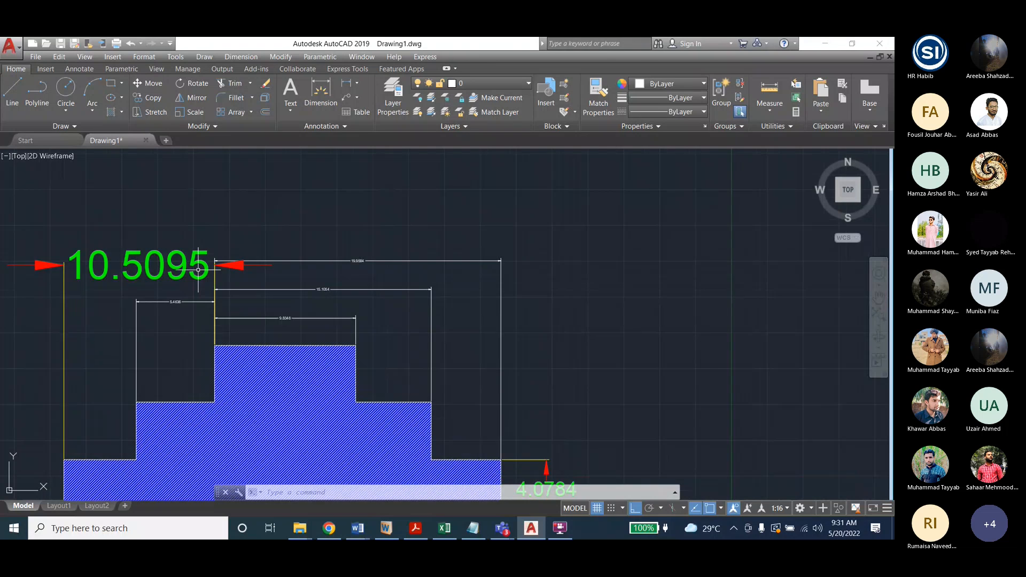
{"action": "scroll", "coordinate": [198, 270], "scroll_direction": "down", "scroll_amount": 2}
Draw a separate horizontal line about 30 units long to the right of the stepped profile, crossing the Y axis
{"action": "left_click", "coordinate": [235, 57]}
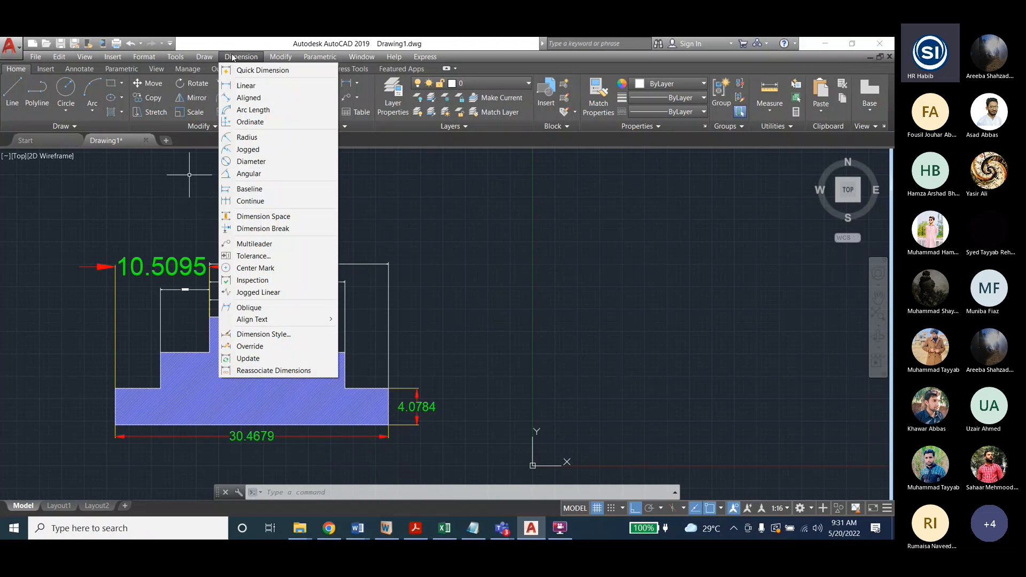
{"action": "key", "text": "Escape"}
{"action": "type", "text": "l"}
{"action": "key", "text": "Return"}
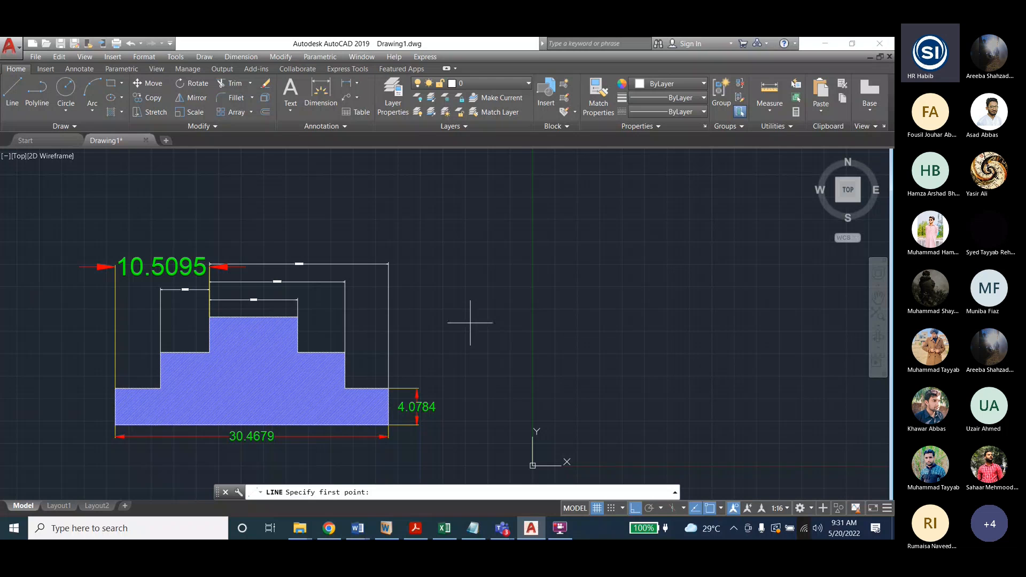
{"action": "left_click", "coordinate": [712, 319]}
{"action": "key", "text": "Escape"}
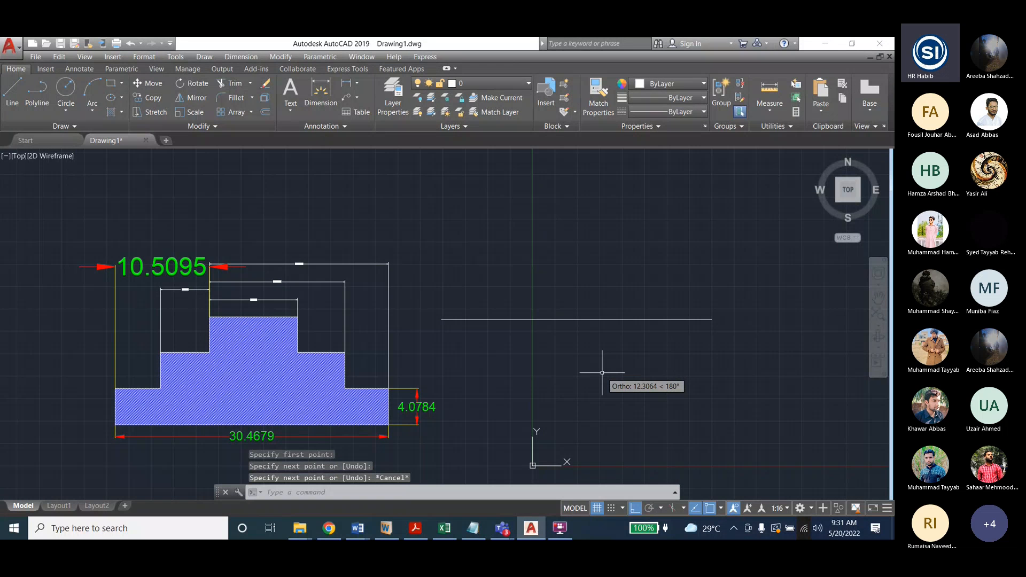
{"action": "key", "text": "Escape"}
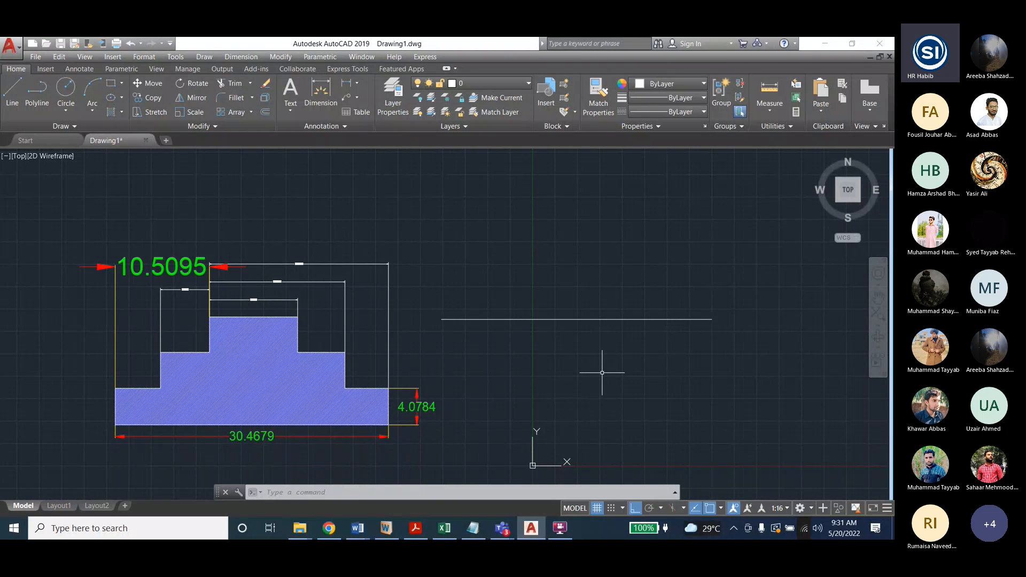
Add a quick dimension to the new horizontal line, placing the dimension line just above it
{"action": "left_click", "coordinate": [257, 57]}
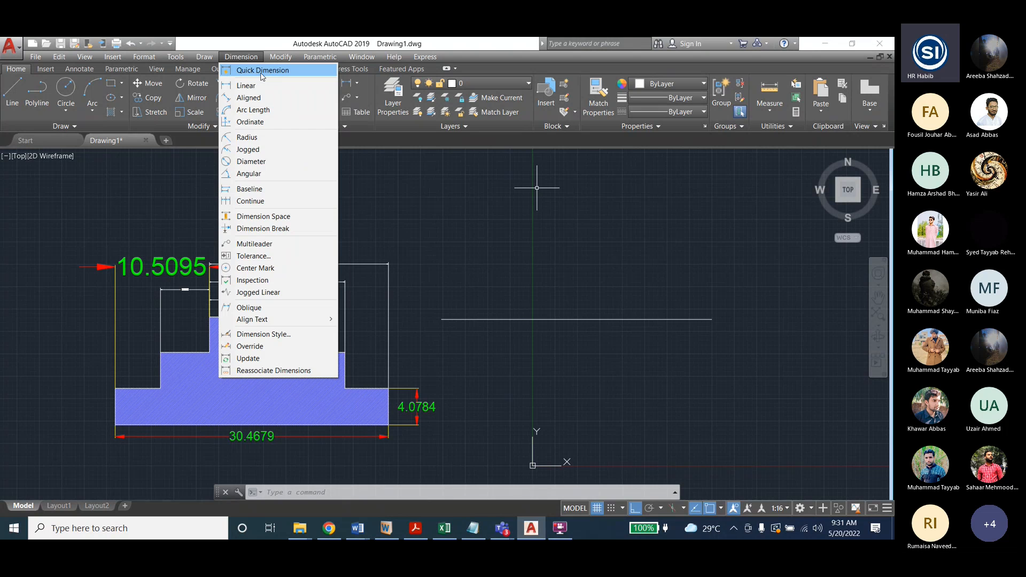
{"action": "left_click", "coordinate": [263, 71]}
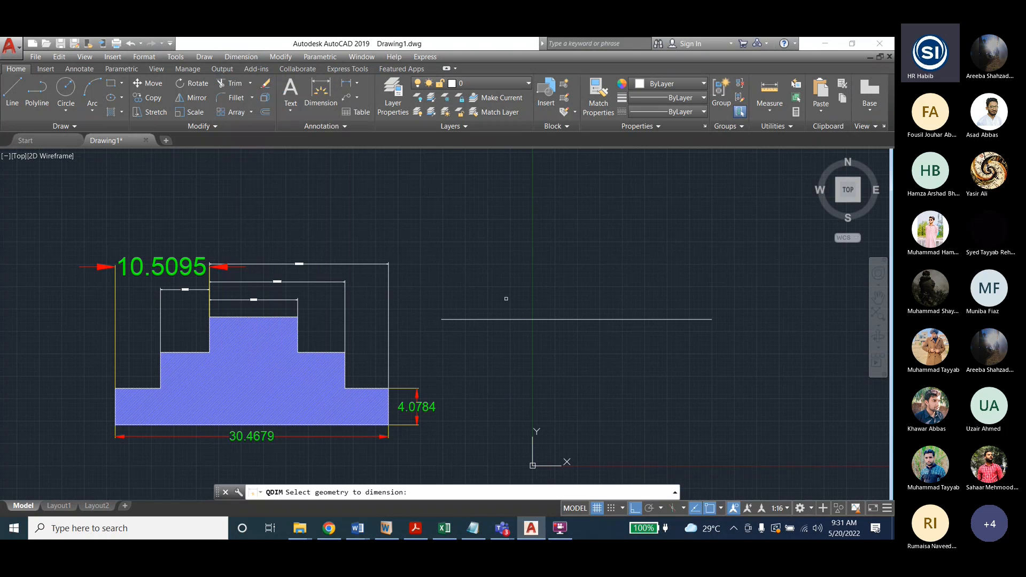
{"action": "left_click", "coordinate": [577, 320]}
{"action": "key", "text": "Return"}
{"action": "left_click", "coordinate": [580, 293]}
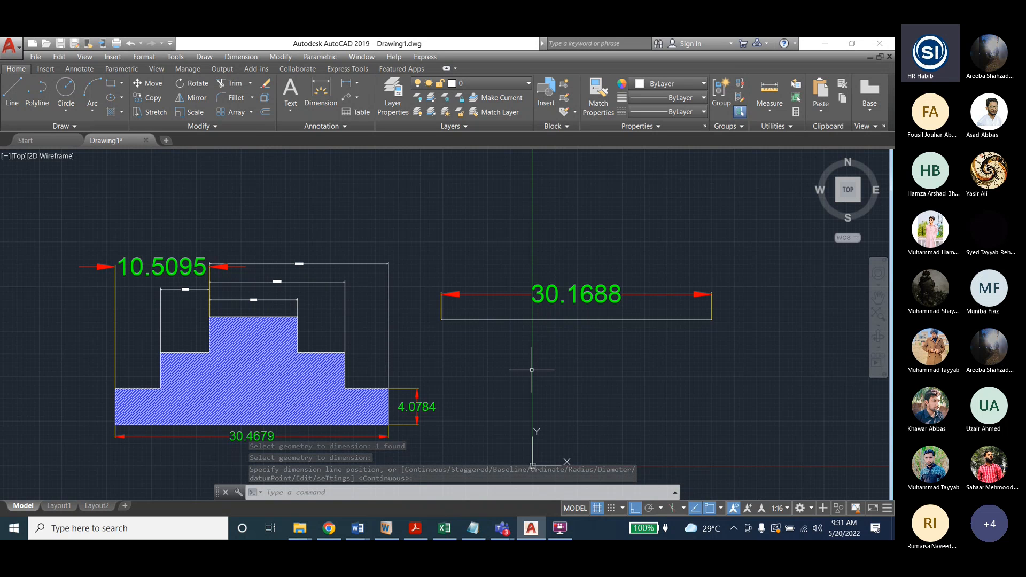
{"action": "left_click", "coordinate": [242, 57]}
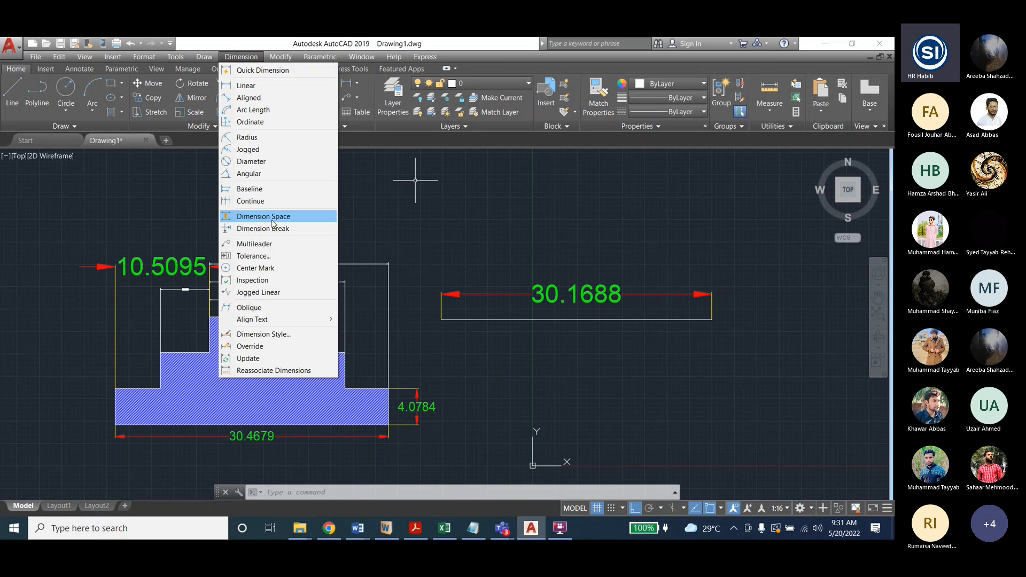
{"action": "left_click", "coordinate": [270, 333]}
{"action": "left_click", "coordinate": [604, 174]}
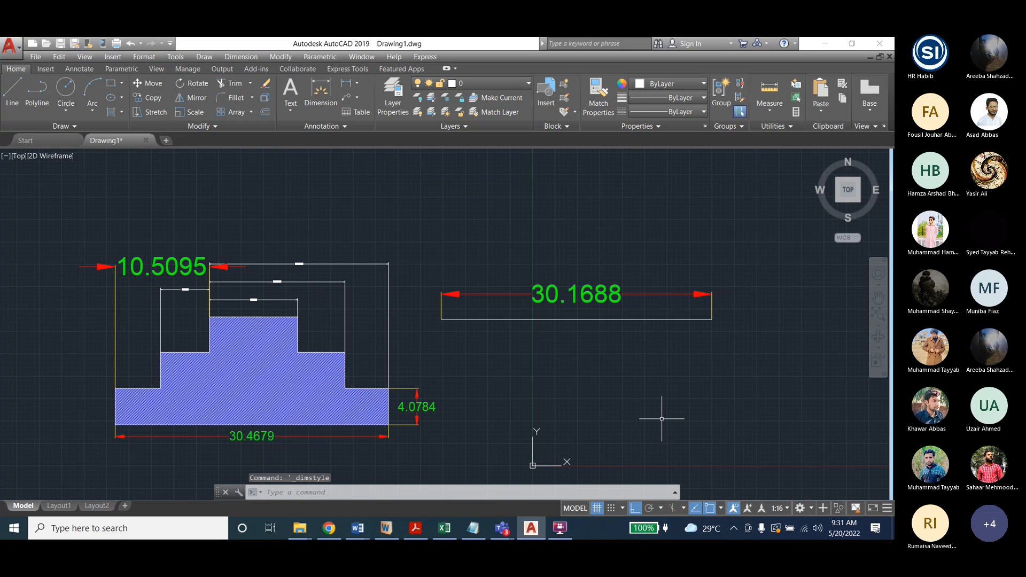
{"action": "key", "text": "Escape"}
{"action": "key", "text": "Escape"}
{"action": "key", "text": "Escape"}
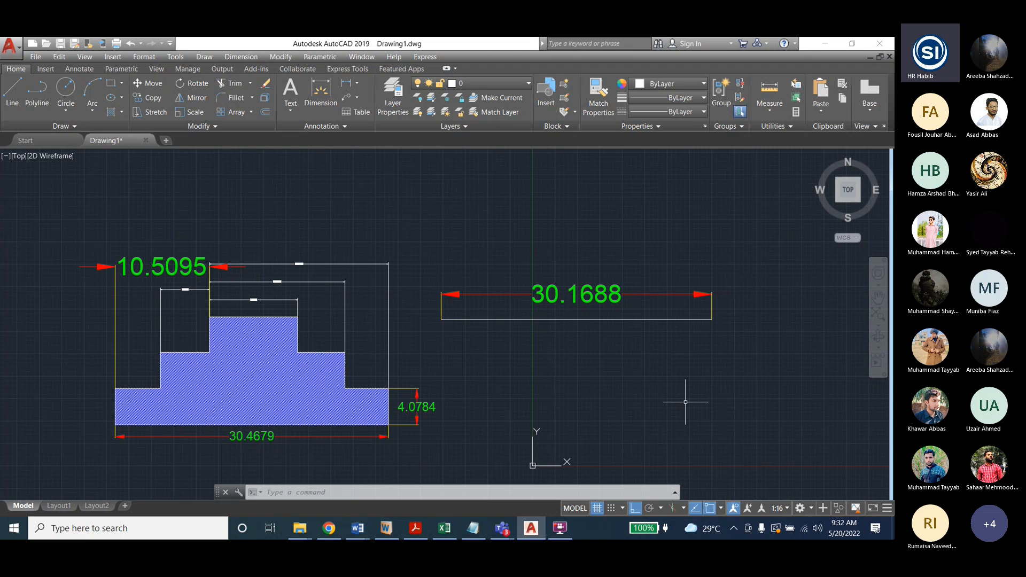
Reassociate the separate line's dimension so it spans from the line's left endpoint to its midpoint
{"action": "left_click", "coordinate": [241, 57]}
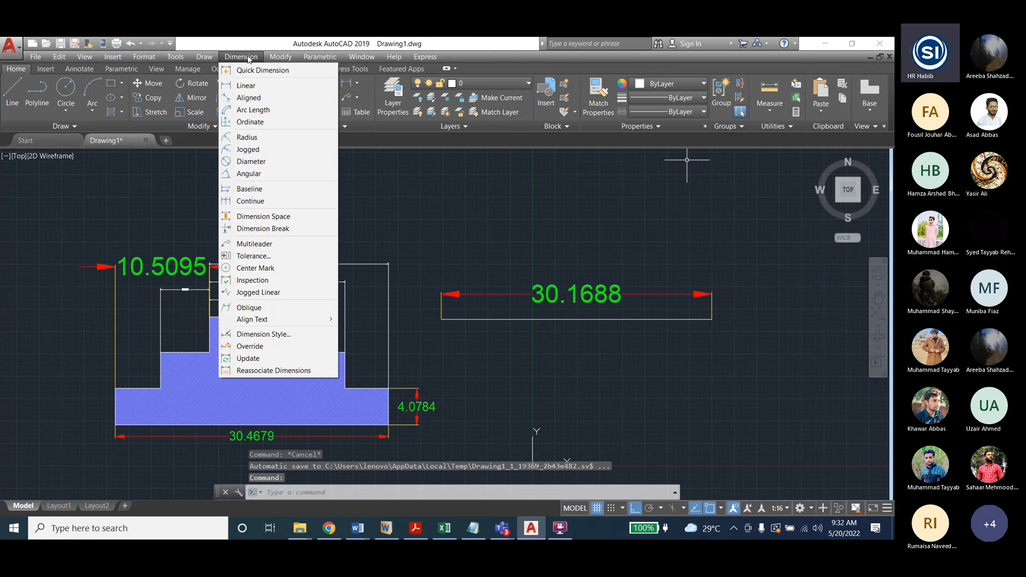
{"action": "left_click", "coordinate": [269, 370]}
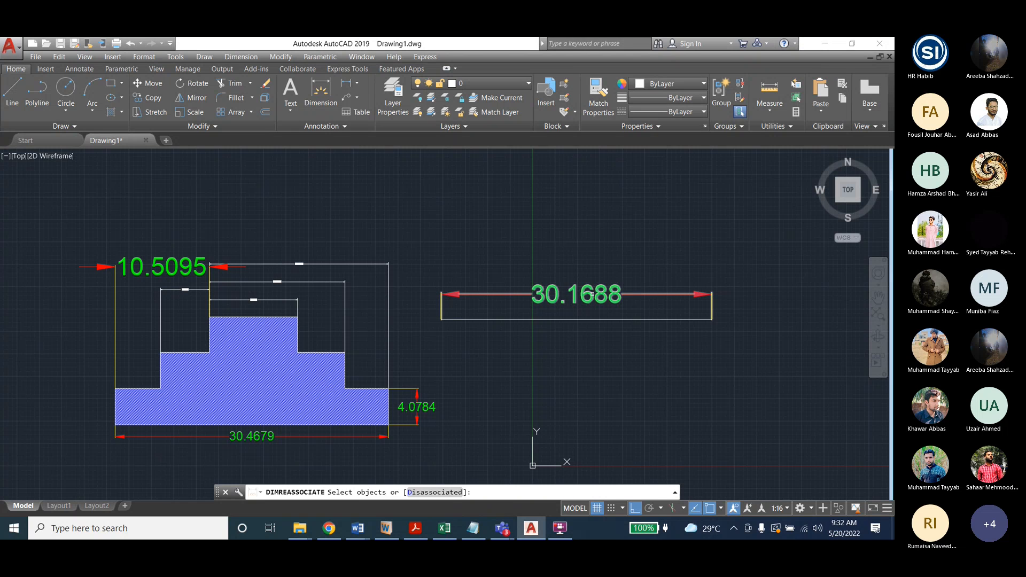
{"action": "left_click", "coordinate": [592, 294]}
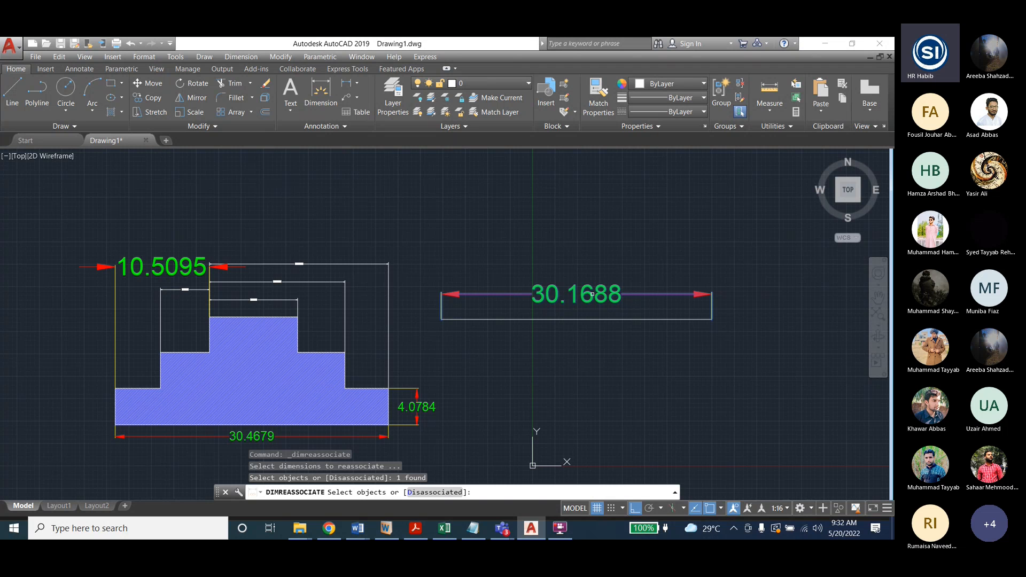
{"action": "key", "text": "Return"}
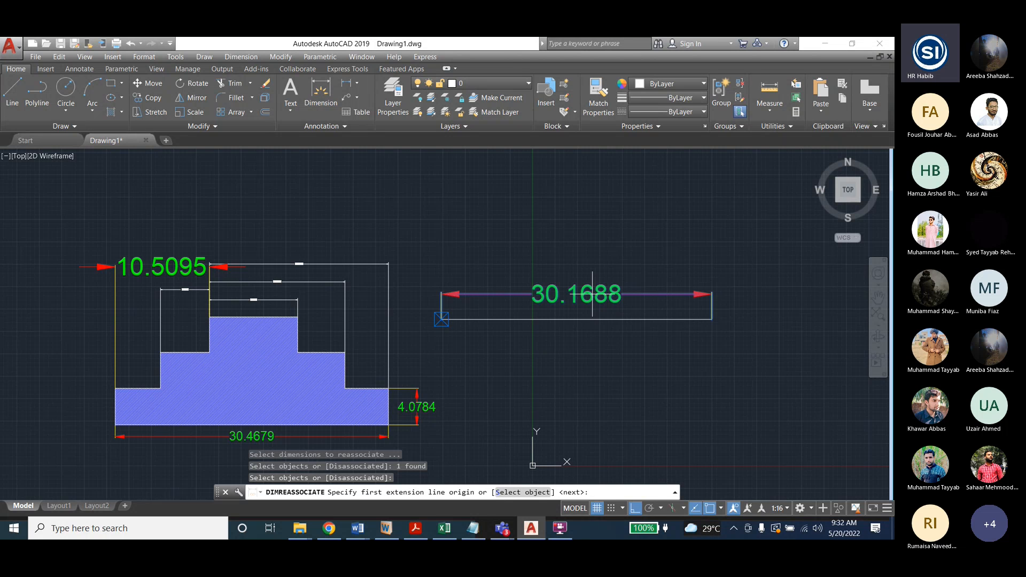
{"action": "left_click", "coordinate": [442, 319]}
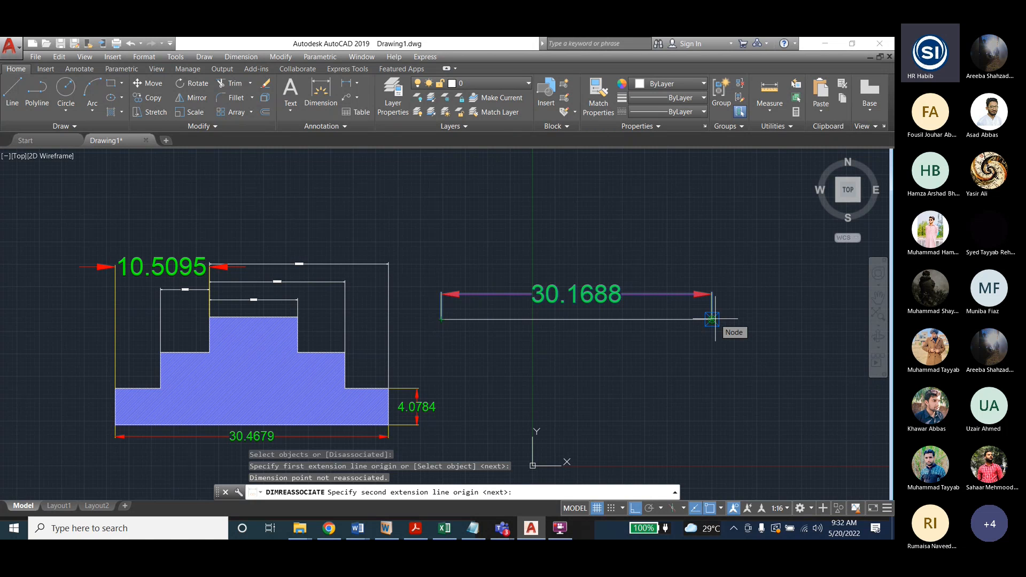
{"action": "left_click", "coordinate": [576, 319]}
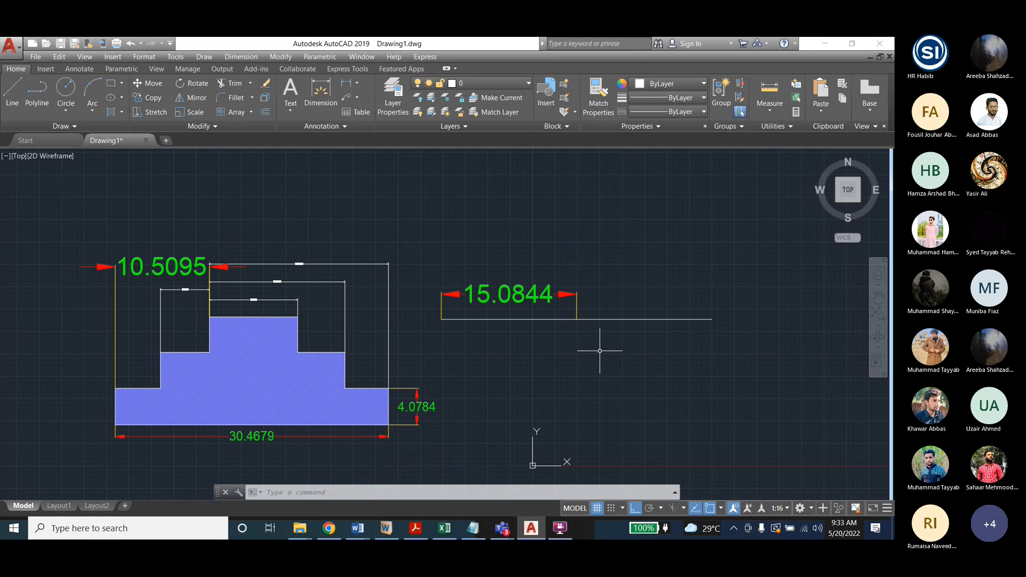
Delete the half-length dimension and add a linear dimension across the full separate line, placed just above it
{"action": "left_click", "coordinate": [515, 292]}
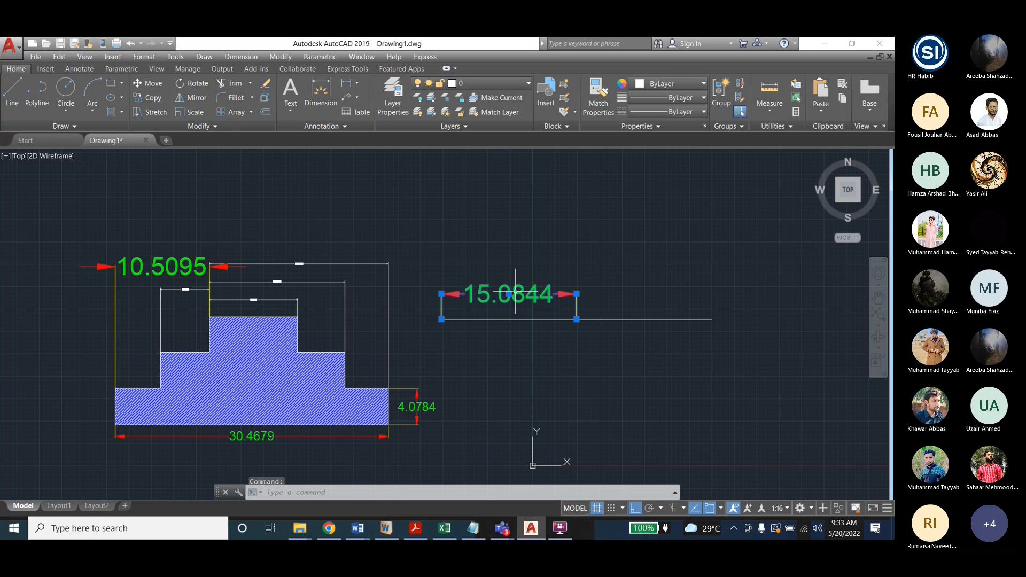
{"action": "key", "text": "Delete"}
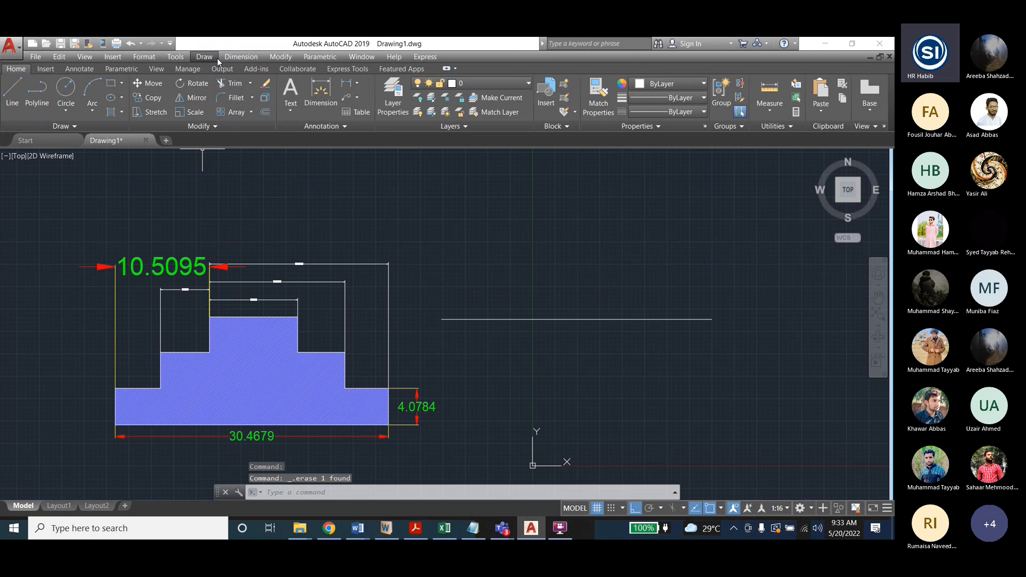
{"action": "left_click", "coordinate": [241, 56]}
{"action": "left_click", "coordinate": [239, 88]}
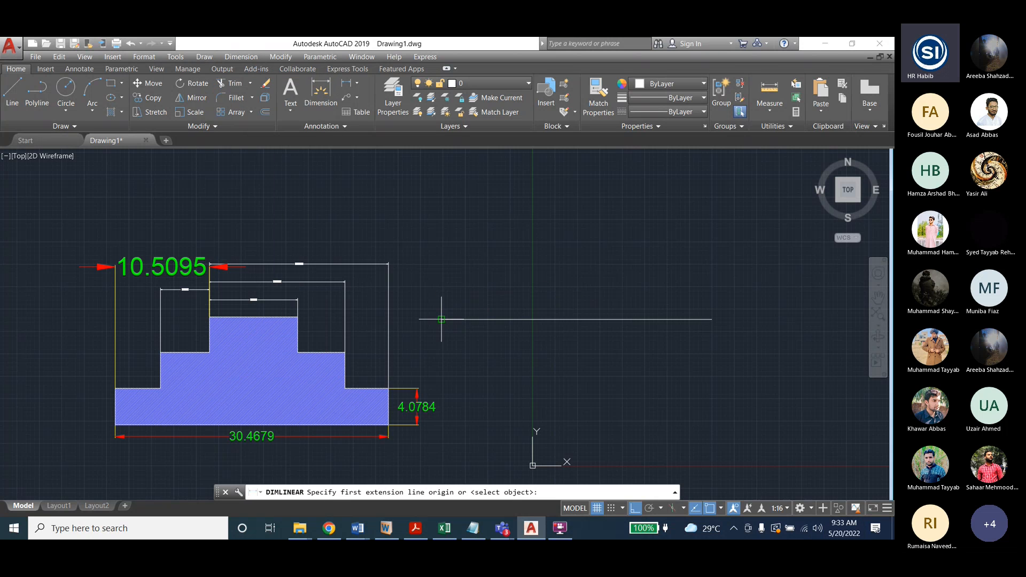
{"action": "left_click", "coordinate": [440, 319]}
{"action": "left_click", "coordinate": [711, 319]}
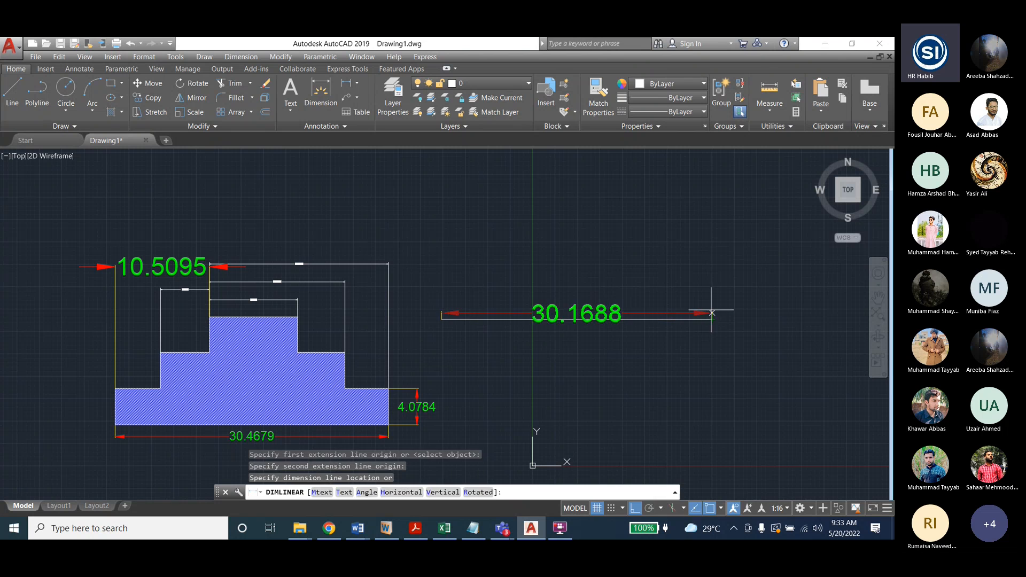
{"action": "left_click", "coordinate": [691, 288]}
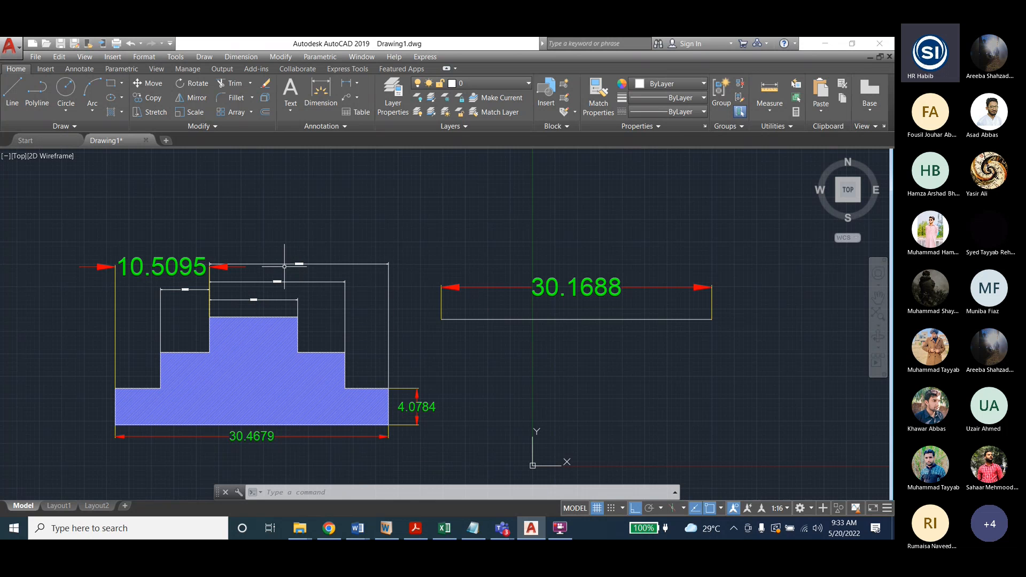
{"action": "scroll", "coordinate": [284, 266], "scroll_direction": "up", "scroll_amount": 2}
{"action": "scroll", "coordinate": [285, 266], "scroll_direction": "down", "scroll_amount": 2}
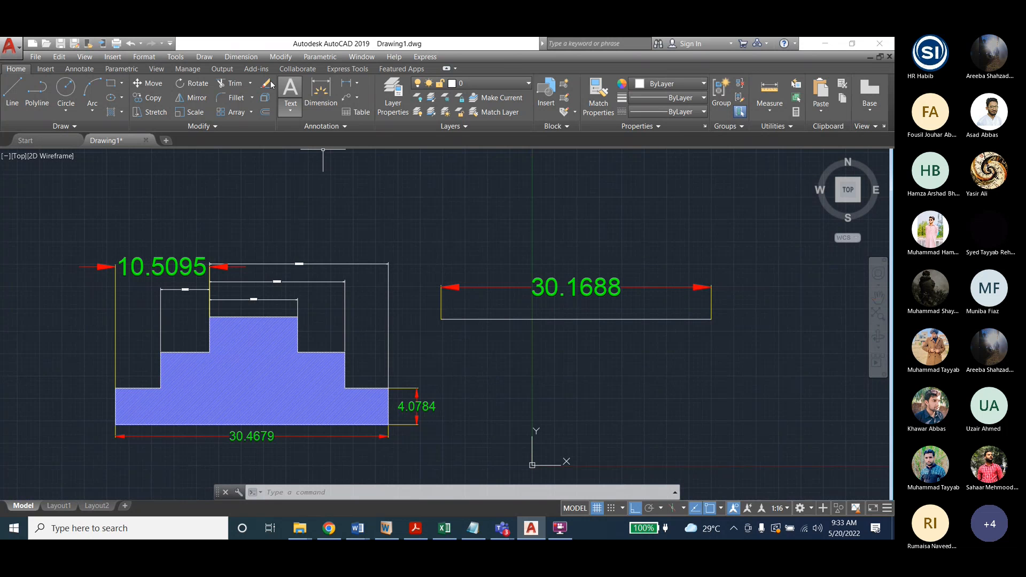
{"action": "left_click", "coordinate": [241, 56]}
{"action": "left_click", "coordinate": [276, 370]}
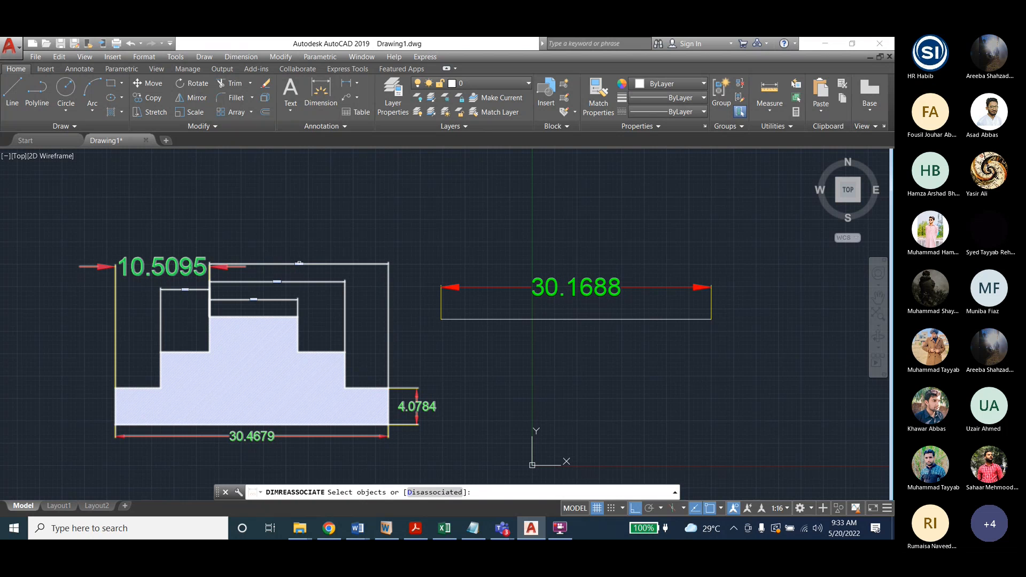
{"action": "left_click", "coordinate": [299, 263]}
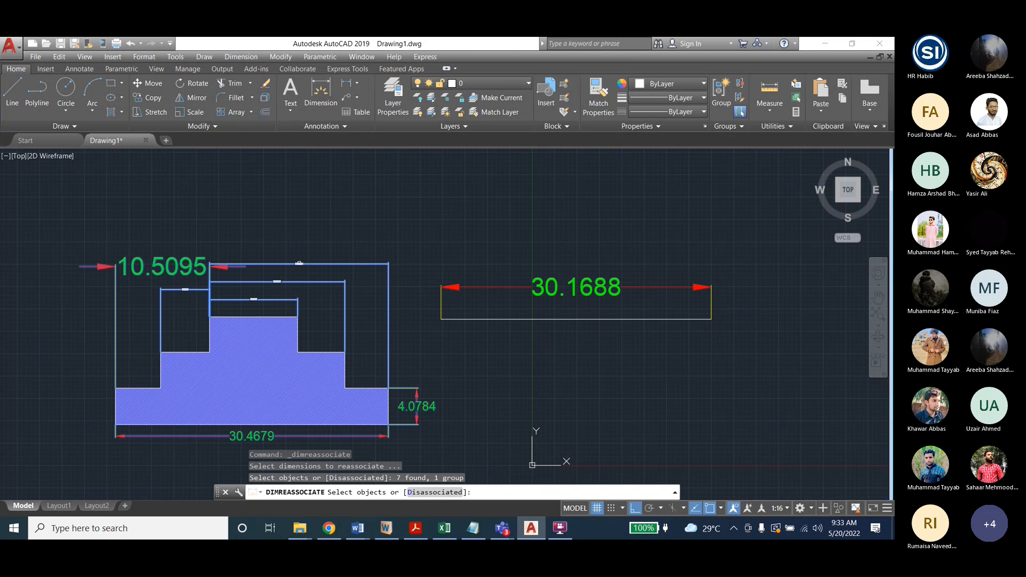
{"action": "key", "text": "Escape"}
{"action": "key", "text": "Escape"}
{"action": "key", "text": "Escape"}
{"action": "key", "text": "Escape"}
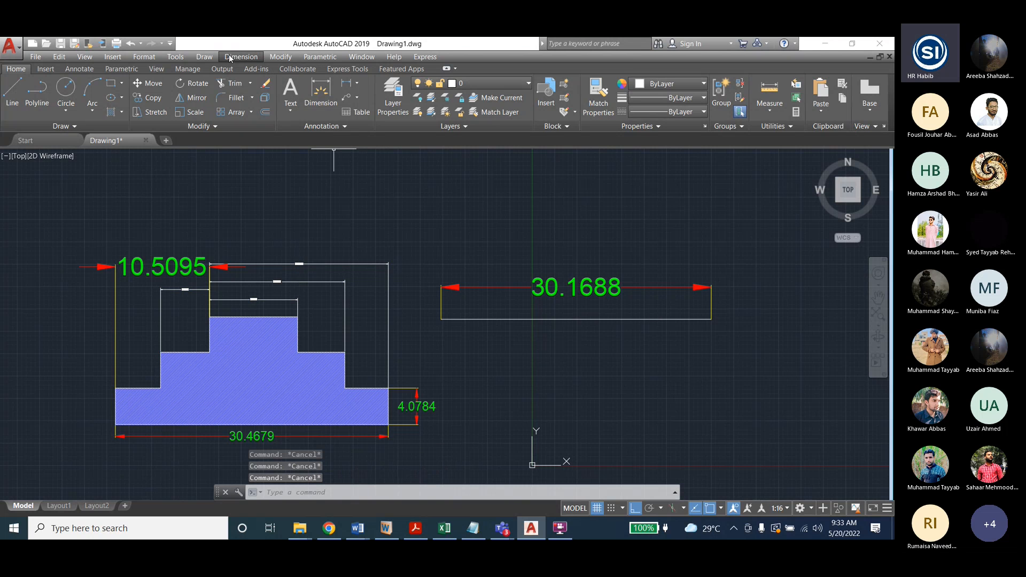
Reassociate the new linear dimension above the separate line so it ends at the line's midpoint
{"action": "left_click", "coordinate": [230, 57]}
{"action": "left_click", "coordinate": [274, 370]}
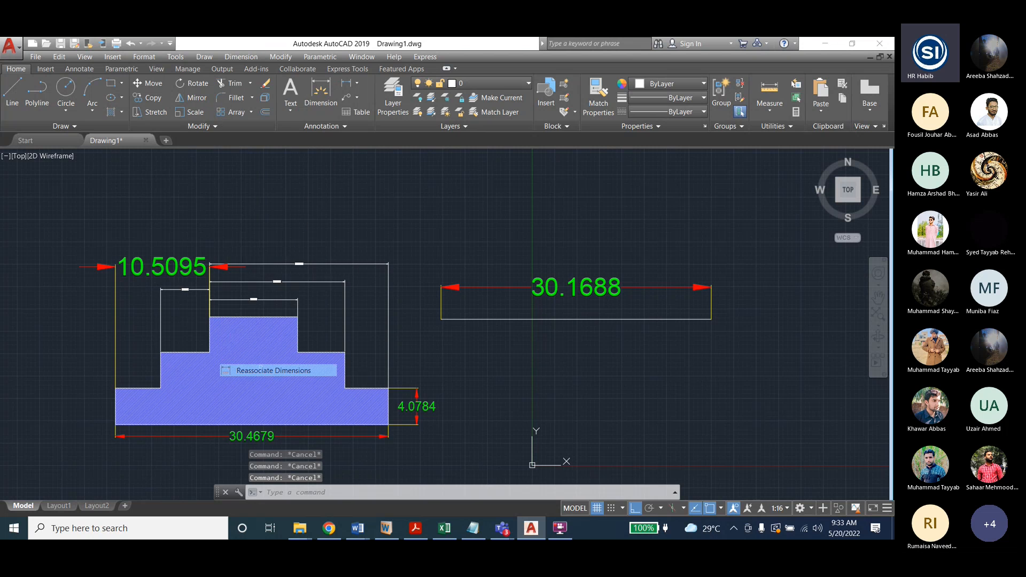
{"action": "left_click", "coordinate": [546, 290]}
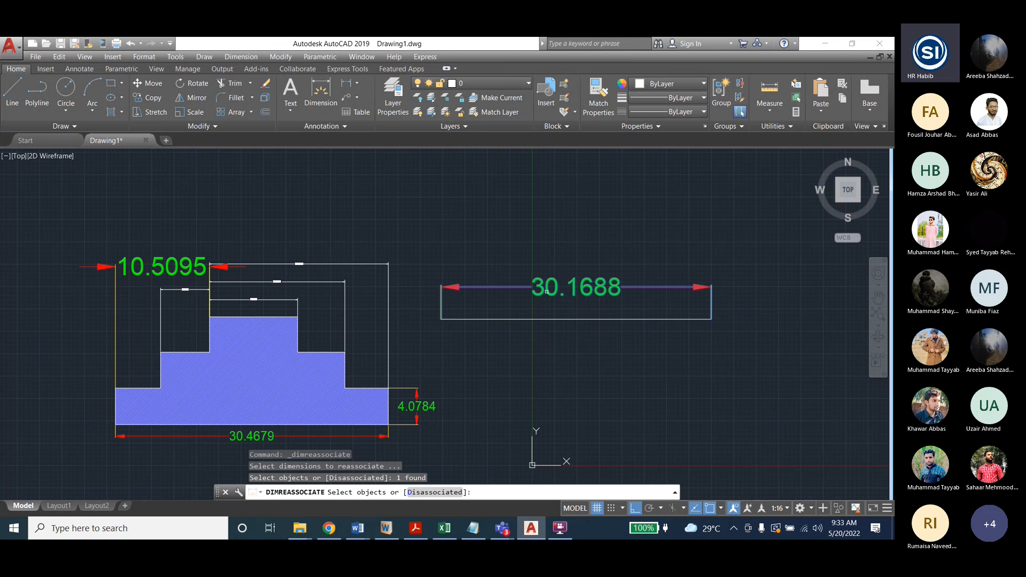
{"action": "key", "text": "Return"}
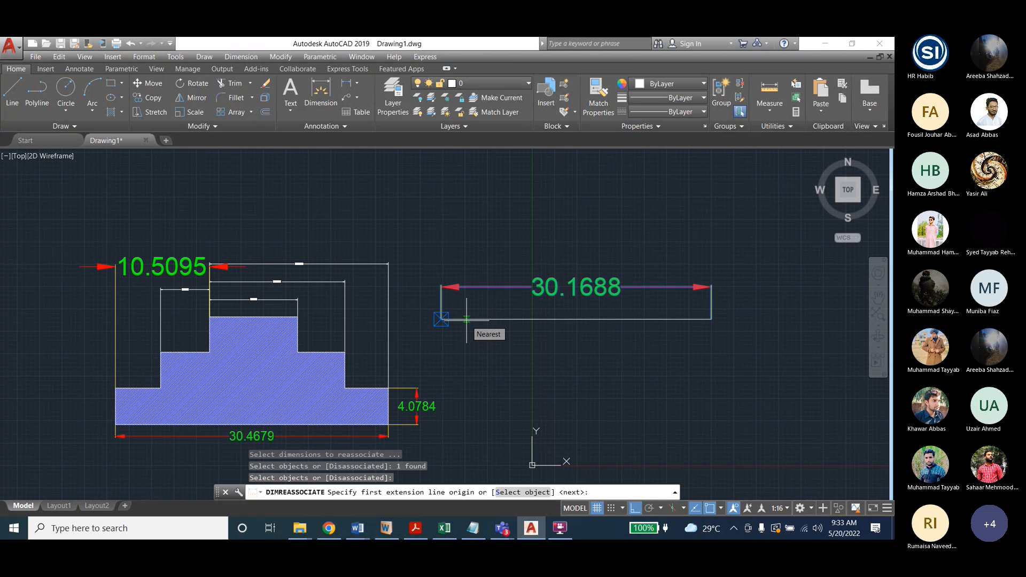
{"action": "left_click", "coordinate": [711, 319]}
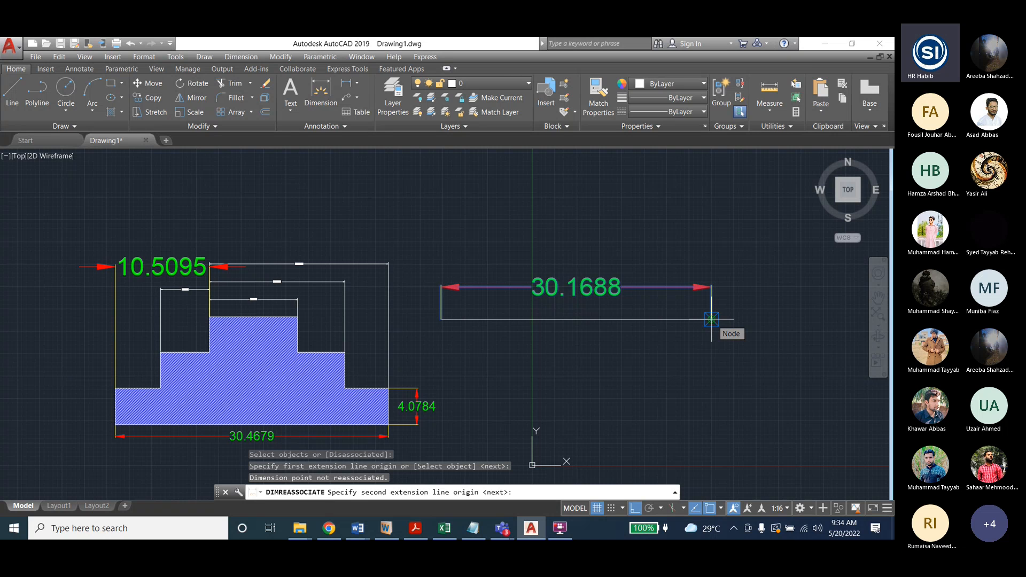
{"action": "left_click", "coordinate": [577, 319]}
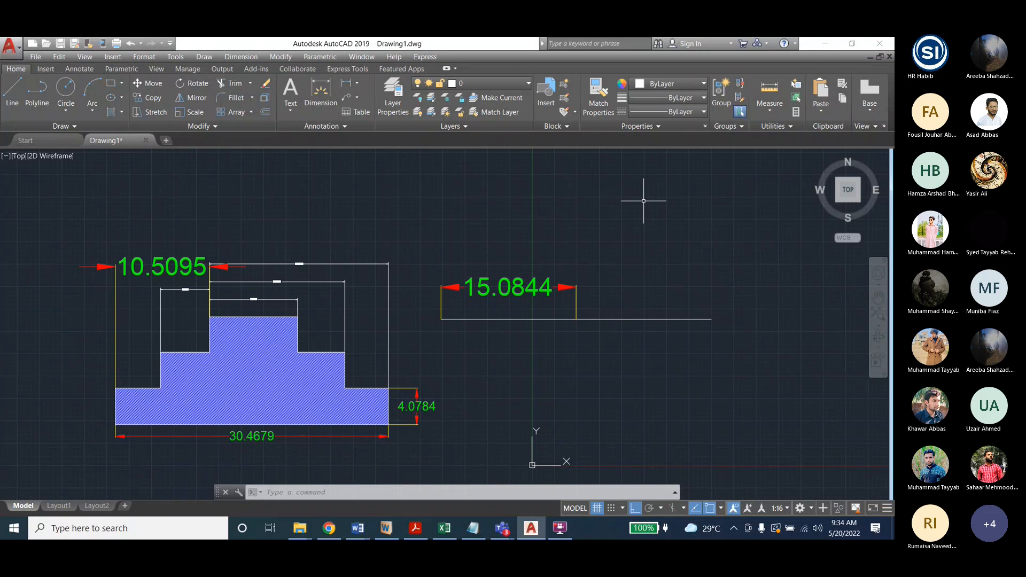
{"action": "key", "text": "Escape"}
{"action": "key", "text": "Escape"}
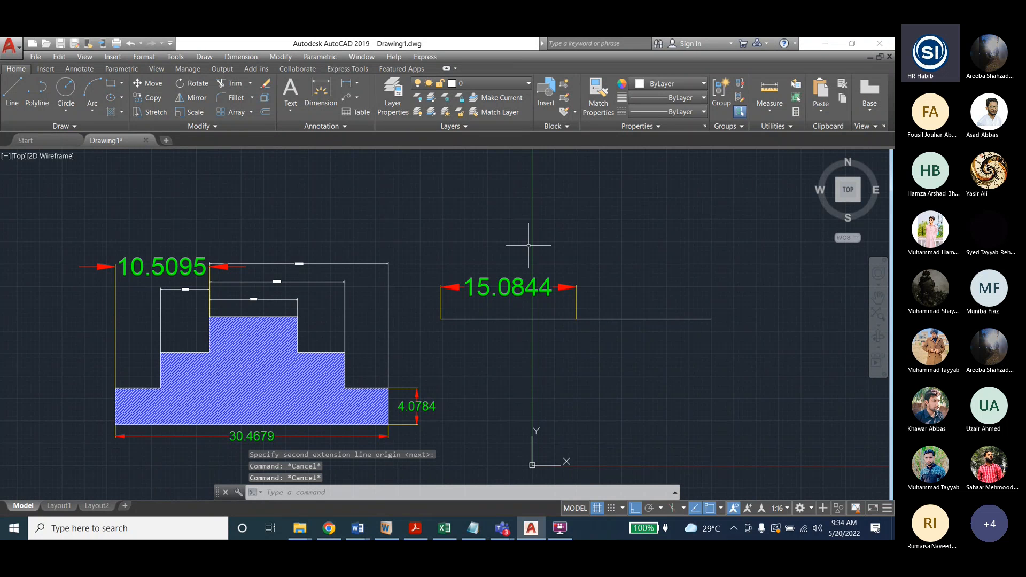
Delete the half-length dimension above the separate horizontal line
{"action": "left_click", "coordinate": [480, 287]}
{"action": "key", "text": "Delete"}
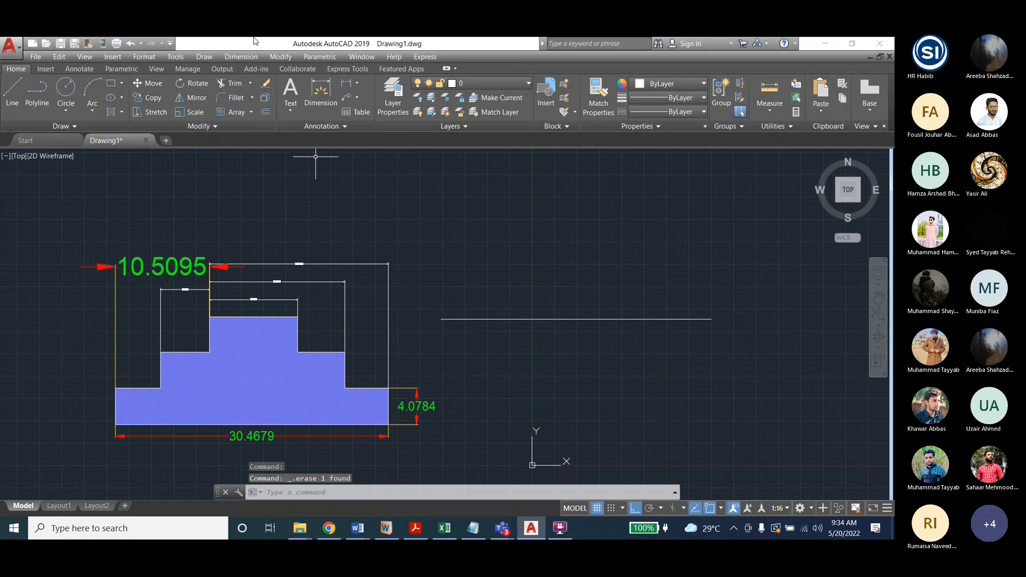
{"action": "left_click", "coordinate": [241, 56]}
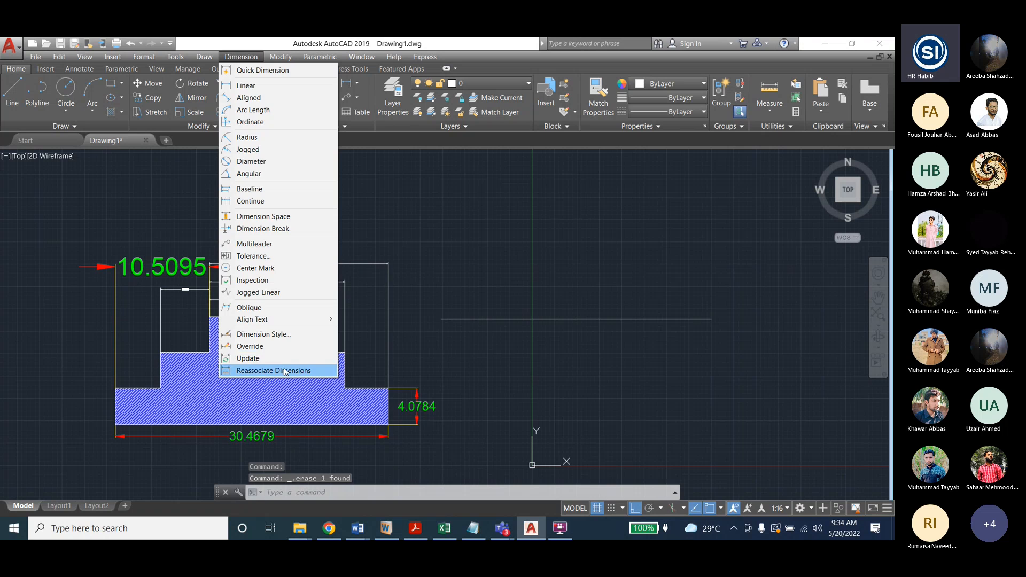
{"action": "left_click", "coordinate": [285, 371]}
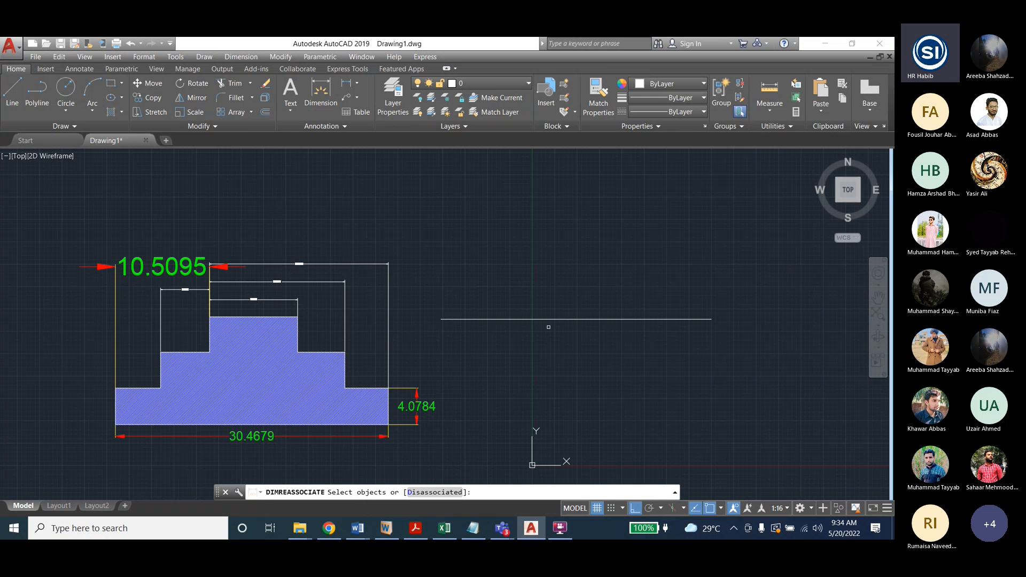
{"action": "key", "text": "Escape"}
Dimension the full length of the separate horizontal line, placing the dimension line just above it
{"action": "left_click", "coordinate": [320, 91]}
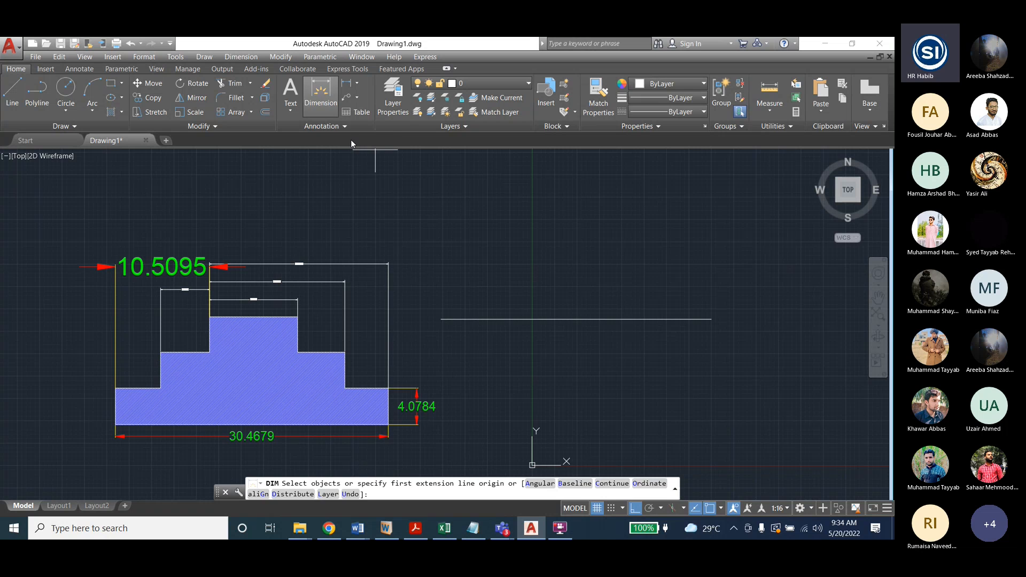
{"action": "key", "text": "Return"}
{"action": "left_click", "coordinate": [499, 318]}
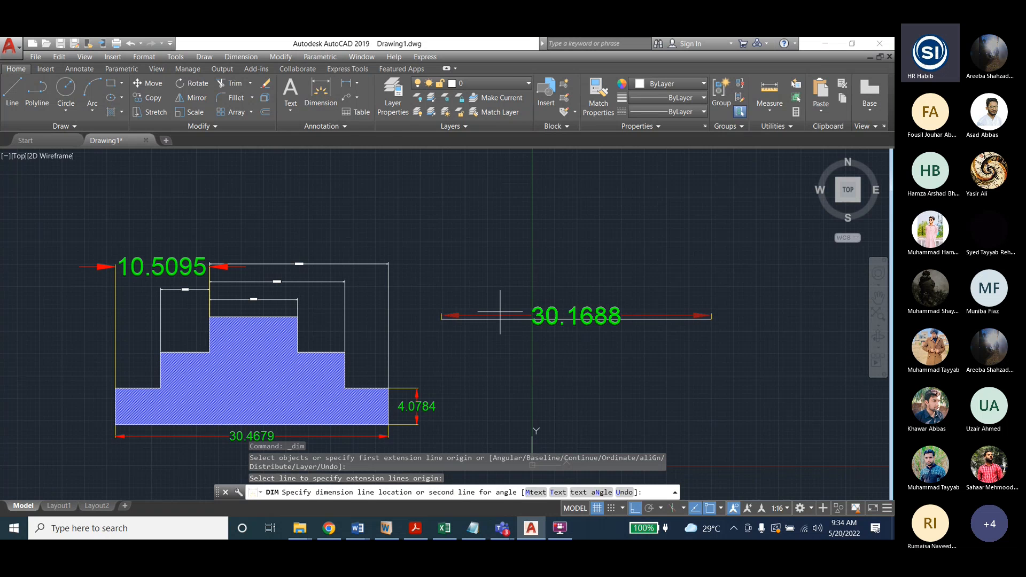
{"action": "left_click", "coordinate": [505, 283]}
{"action": "key", "text": "Escape"}
{"action": "key", "text": "Escape"}
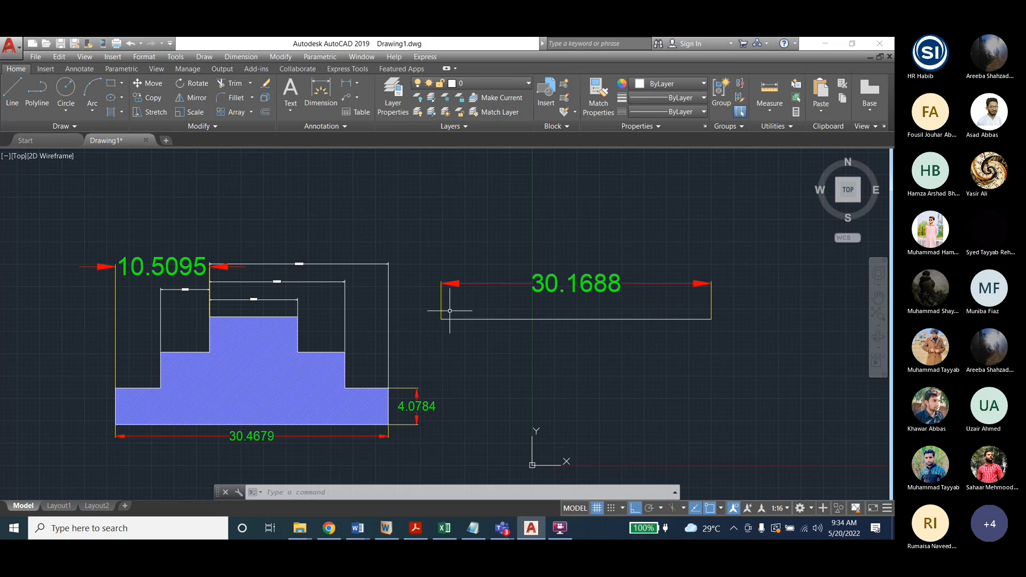
Reassociate the separate line's dimension to the line's left endpoint and a point about 16.35 units along the line
{"action": "left_click", "coordinate": [241, 56]}
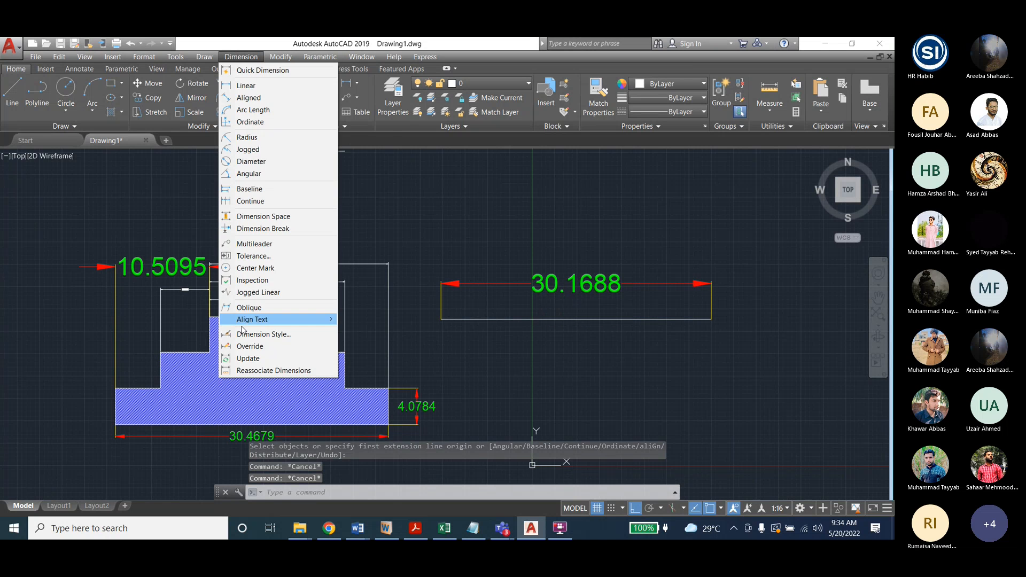
{"action": "left_click", "coordinate": [254, 370]}
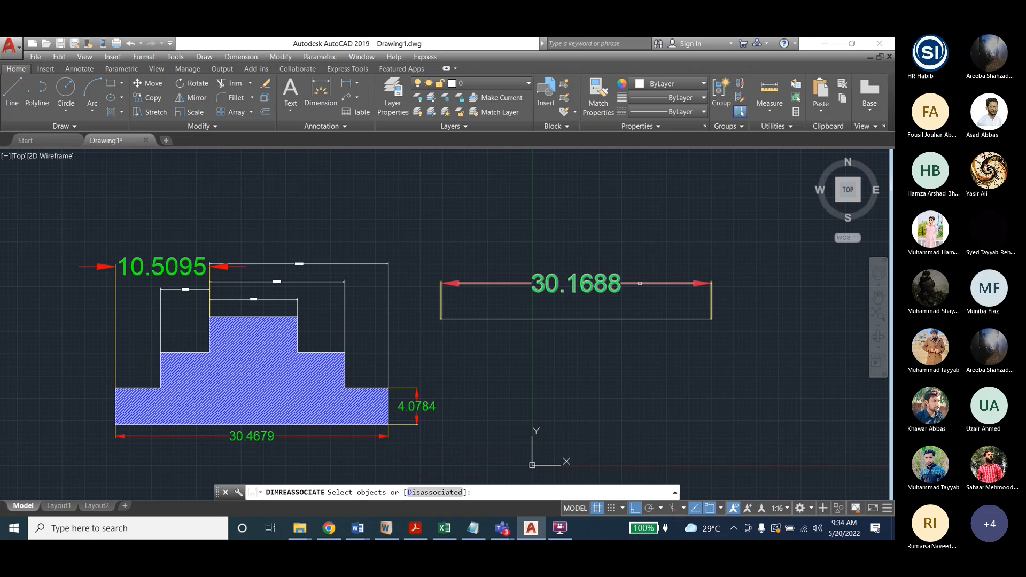
{"action": "left_click", "coordinate": [640, 283]}
{"action": "key", "text": "Return"}
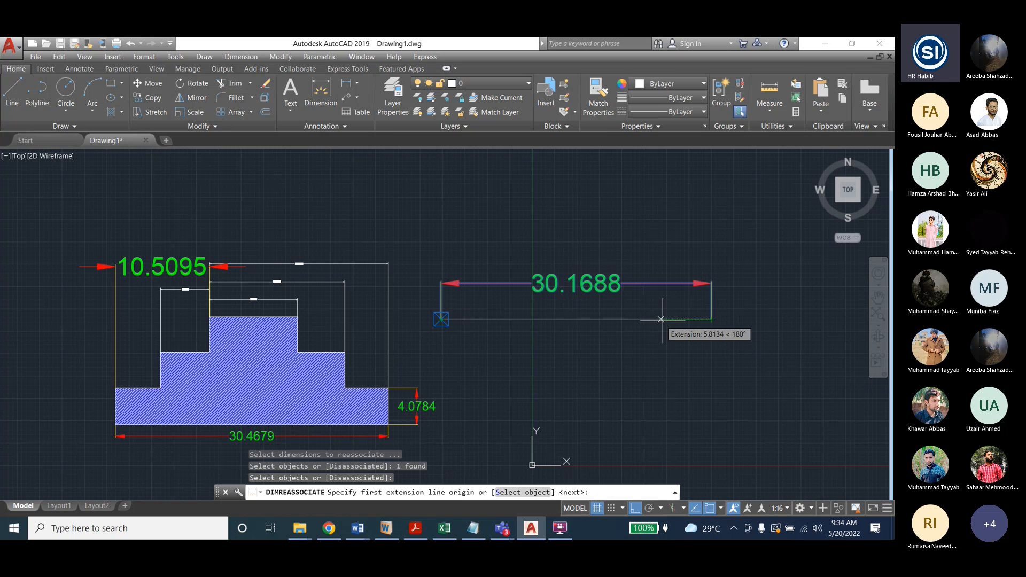
{"action": "left_click", "coordinate": [441, 319]}
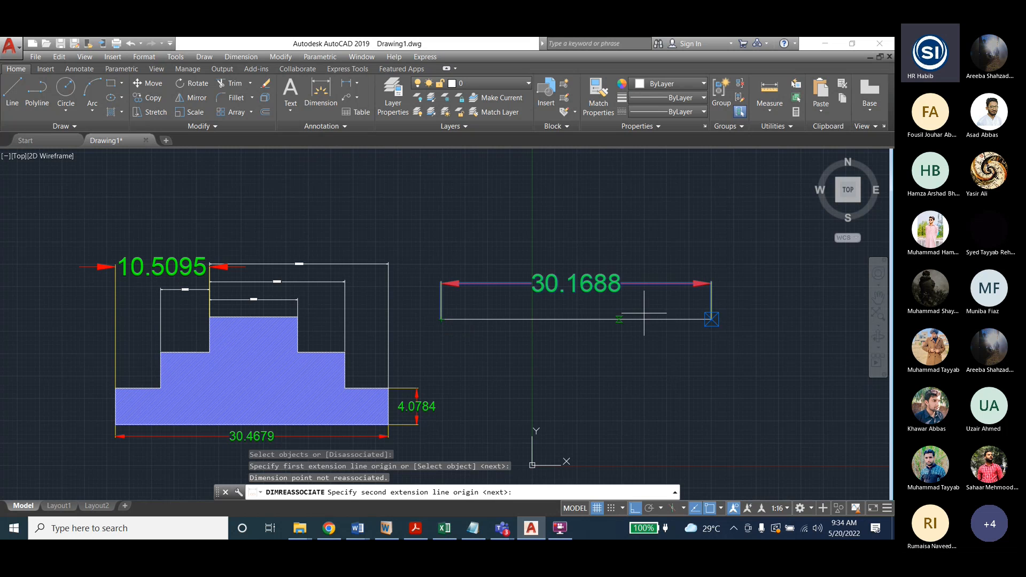
{"action": "left_click", "coordinate": [587, 319]}
{"action": "key", "text": "Escape"}
{"action": "key", "text": "Escape"}
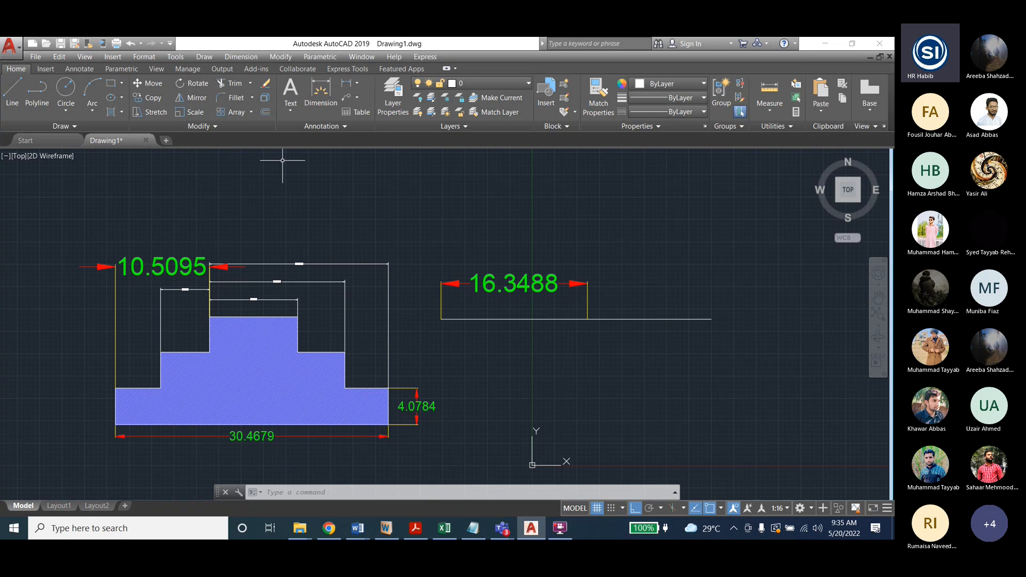
Draw a second horizontal line above the dimensioned separate line, crossing the Y axis
{"action": "left_click", "coordinate": [22, 89]}
{"action": "left_click", "coordinate": [725, 204]}
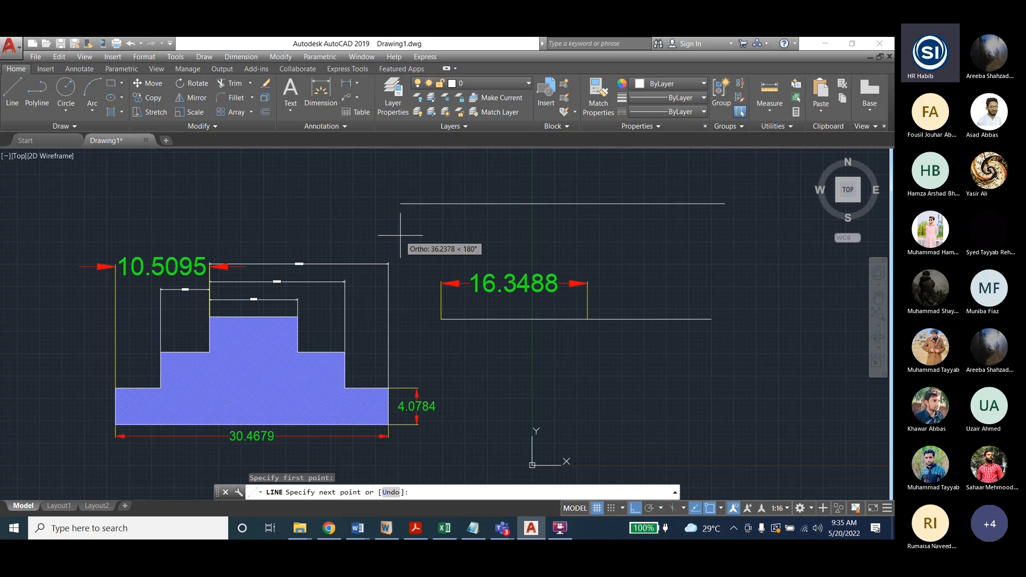
{"action": "left_click", "coordinate": [449, 225]}
{"action": "key", "text": "Escape"}
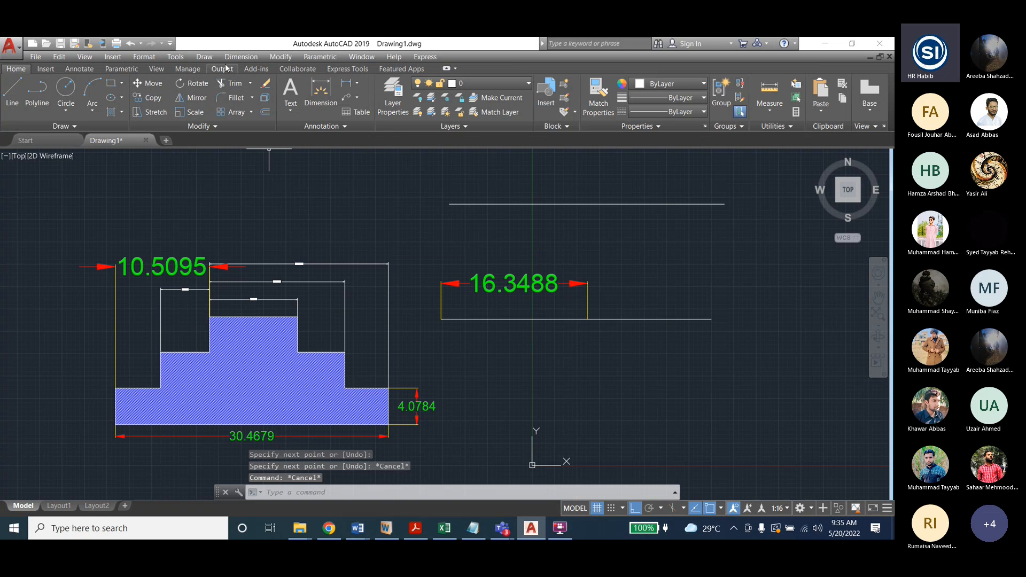
{"action": "left_click", "coordinate": [317, 95]}
{"action": "left_click", "coordinate": [600, 205]}
{"action": "key", "text": "Escape"}
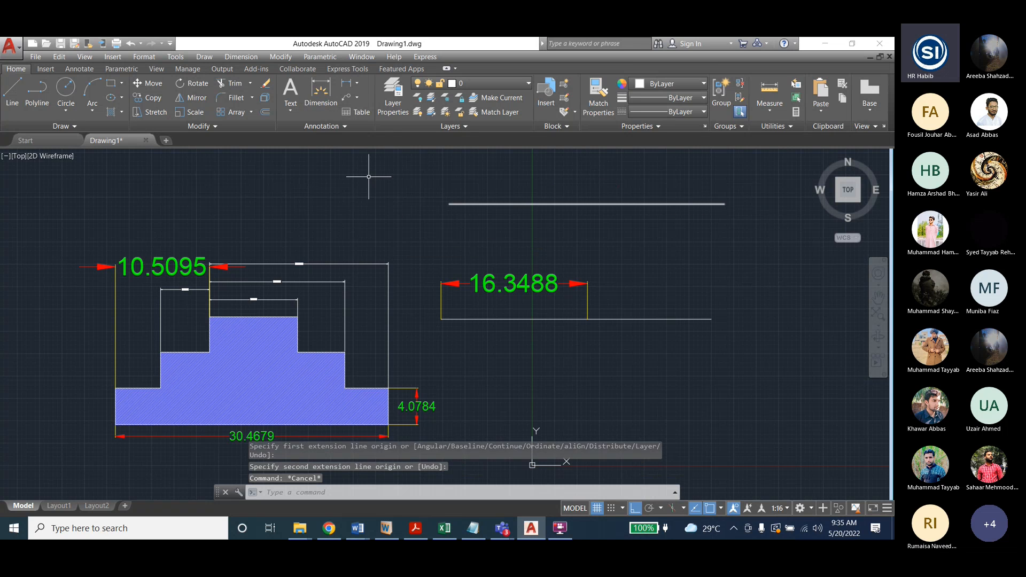
Quick-dimension the full length of the upper horizontal line, placing the dimension line just above it
{"action": "key", "text": "Escape"}
{"action": "type", "text": "qdim"}
{"action": "key", "text": "Return"}
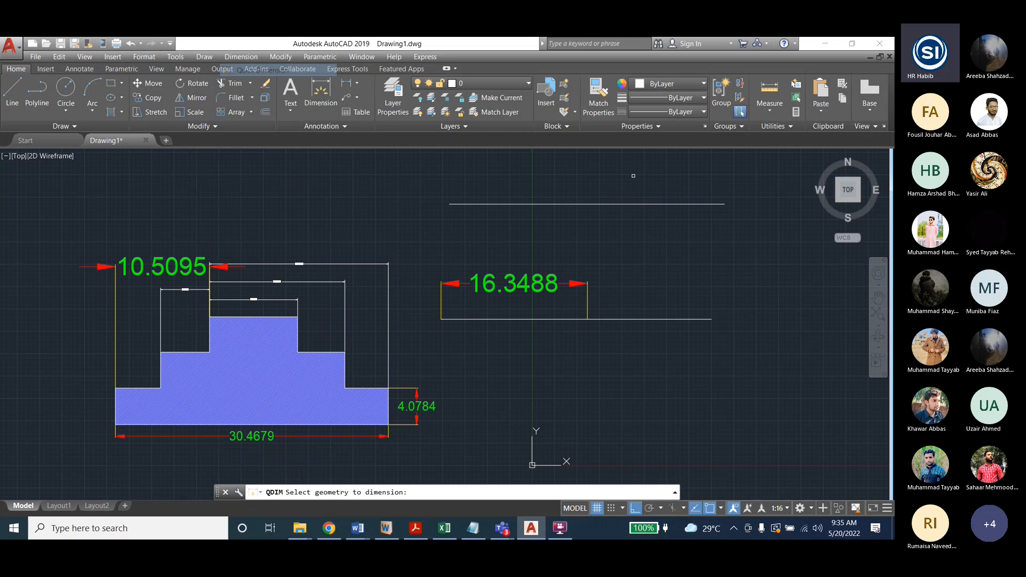
{"action": "left_click", "coordinate": [600, 203]}
{"action": "key", "text": "Return"}
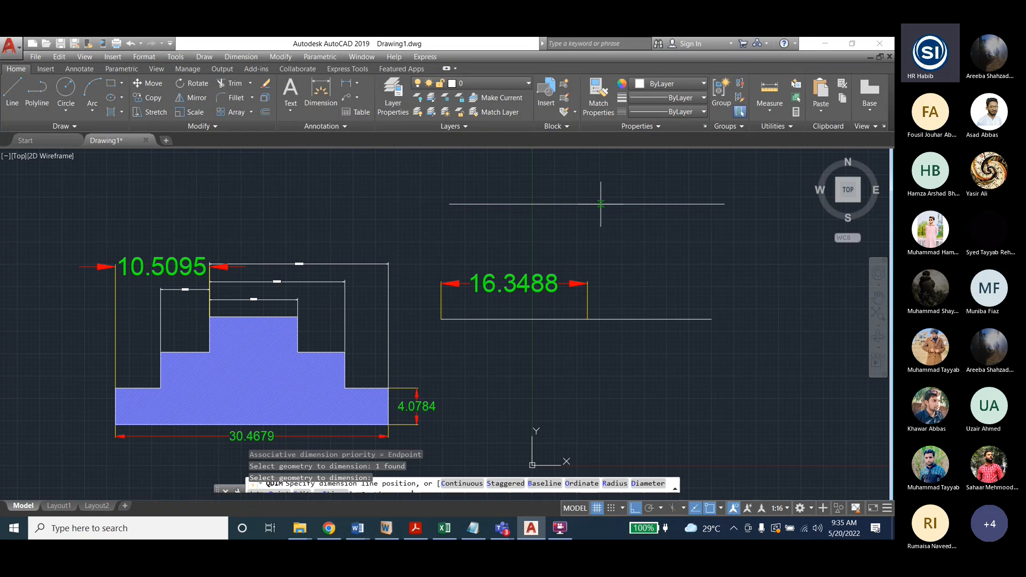
{"action": "left_click", "coordinate": [599, 179]}
Reassociate the upper line's dimension, keeping its left origin and moving its second origin to a point about 16.17 units along the line
{"action": "left_click", "coordinate": [241, 57]}
{"action": "left_click", "coordinate": [272, 371]}
{"action": "left_click", "coordinate": [703, 203]}
{"action": "key", "text": "Return"}
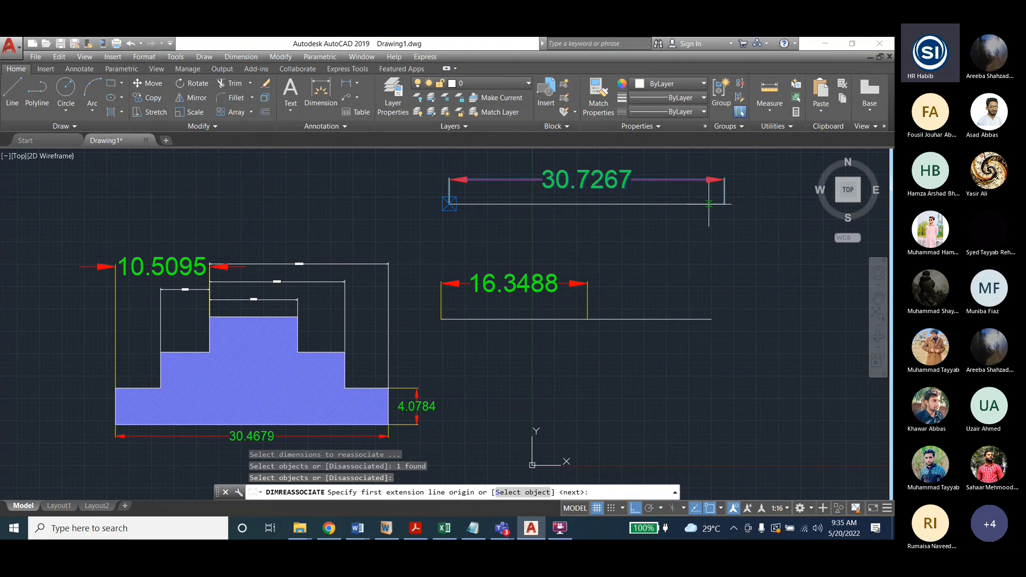
{"action": "key", "text": "Return"}
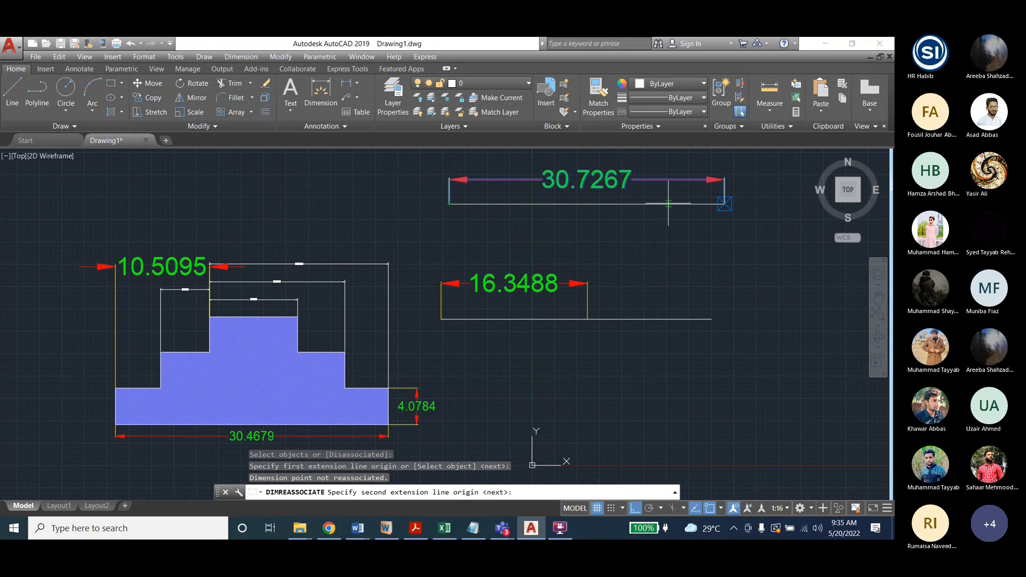
{"action": "left_click", "coordinate": [594, 203]}
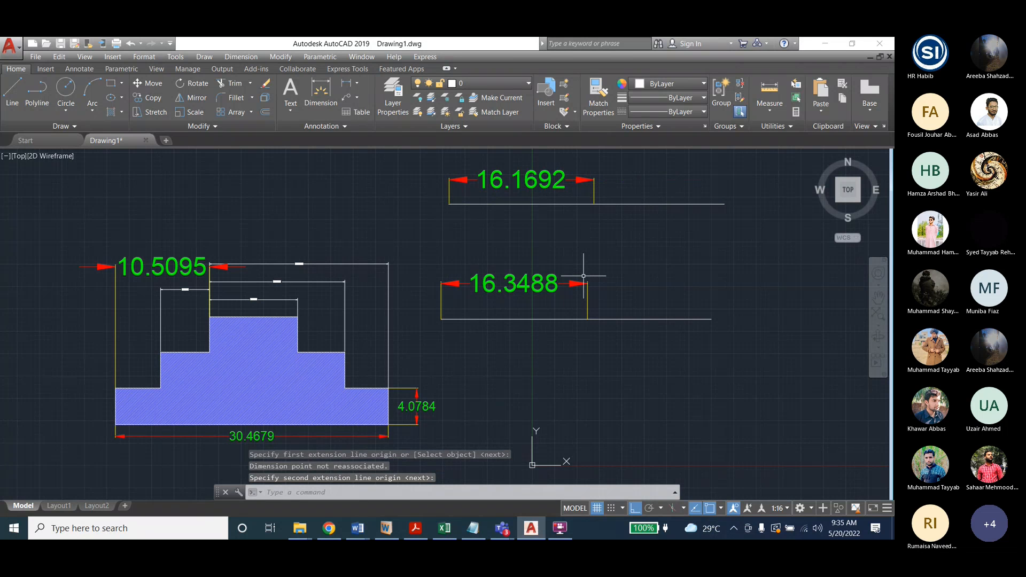
{"action": "key", "text": "Escape"}
{"action": "key", "text": "Escape"}
{"action": "key", "text": "Escape"}
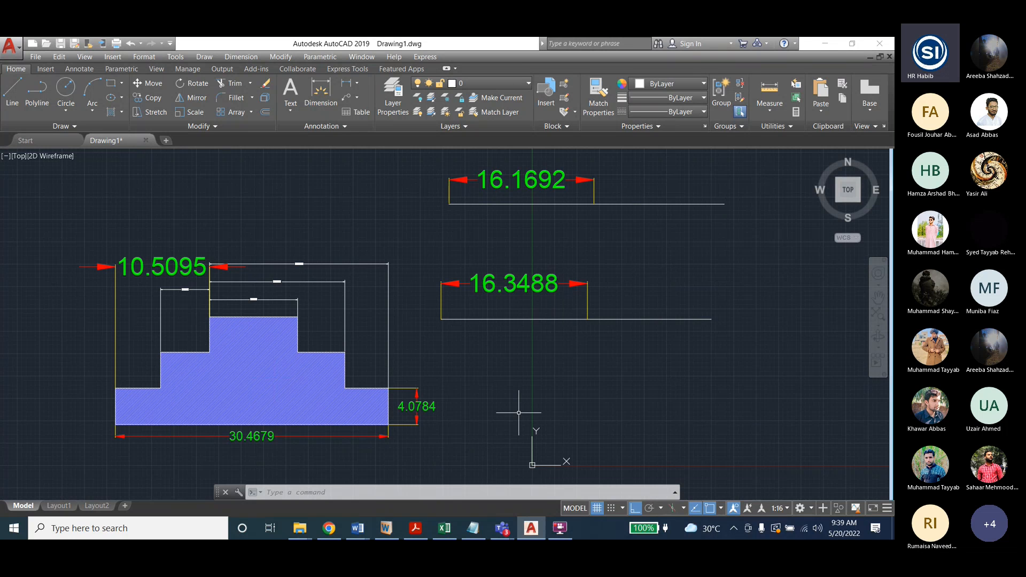
{"action": "key", "text": "Escape"}
{"action": "key", "text": "Escape"}
{"action": "key", "text": "Escape"}
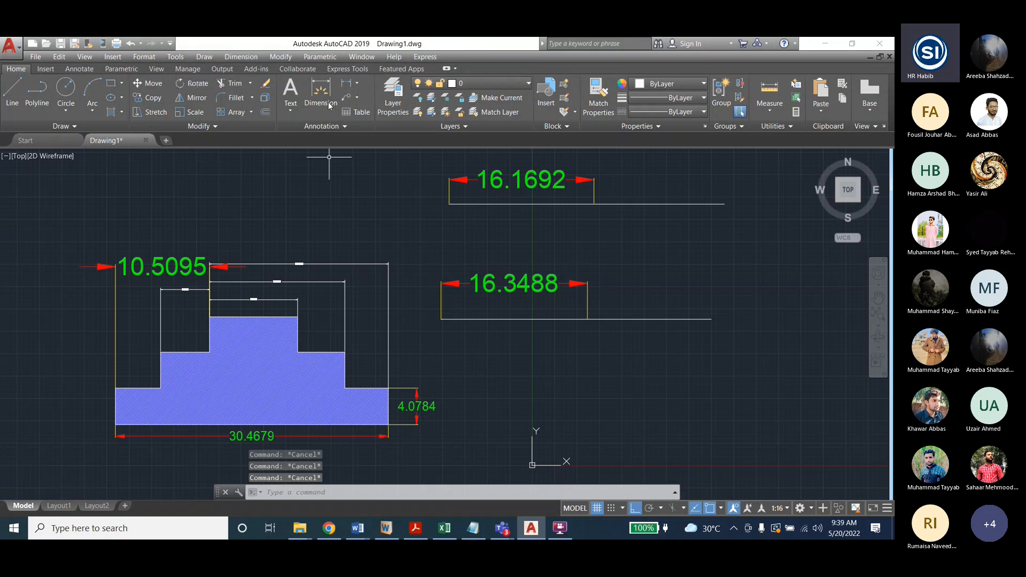
Delete the partial-length dimension above the upper horizontal line
{"action": "left_click", "coordinate": [510, 179]}
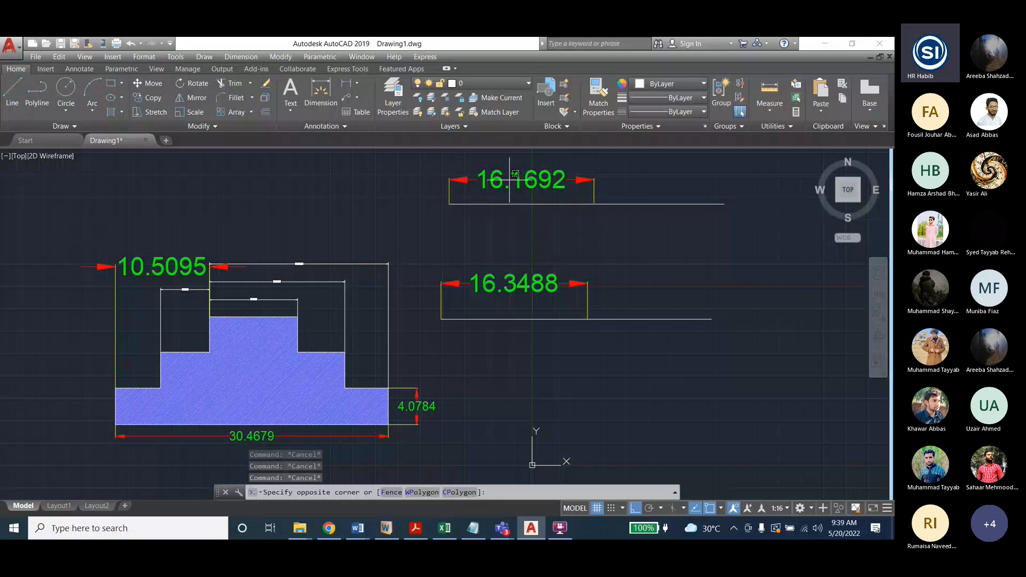
{"action": "left_click", "coordinate": [513, 176]}
{"action": "key", "text": "Delete"}
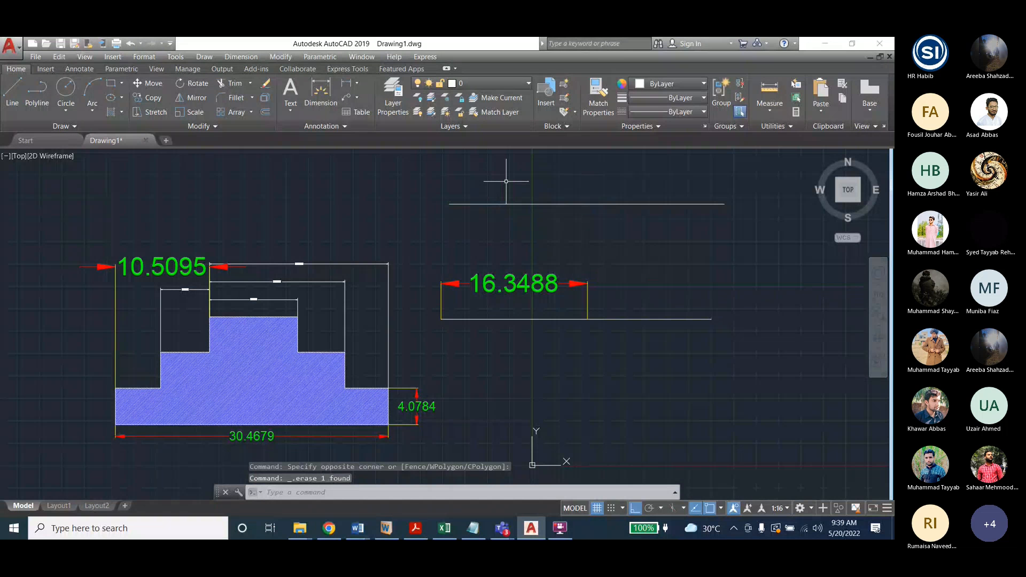
Dimension the upper line's full length again and reassociate its first origin to a point about 14.14 units from the line's right end
{"action": "key", "text": "space"}
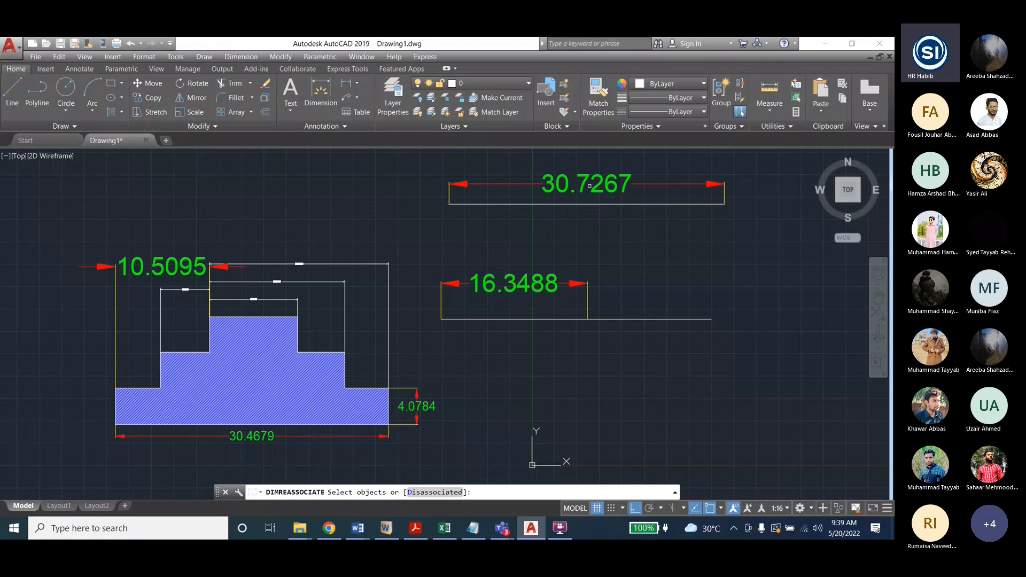
{"action": "left_click", "coordinate": [586, 184]}
{"action": "key", "text": "Return"}
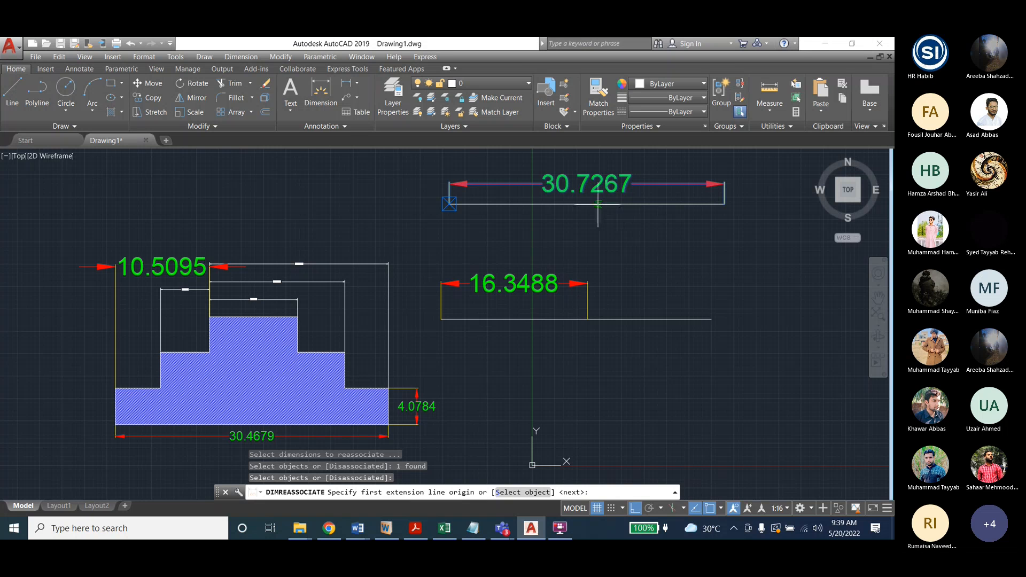
{"action": "left_click", "coordinate": [597, 205]}
{"action": "key", "text": "Escape"}
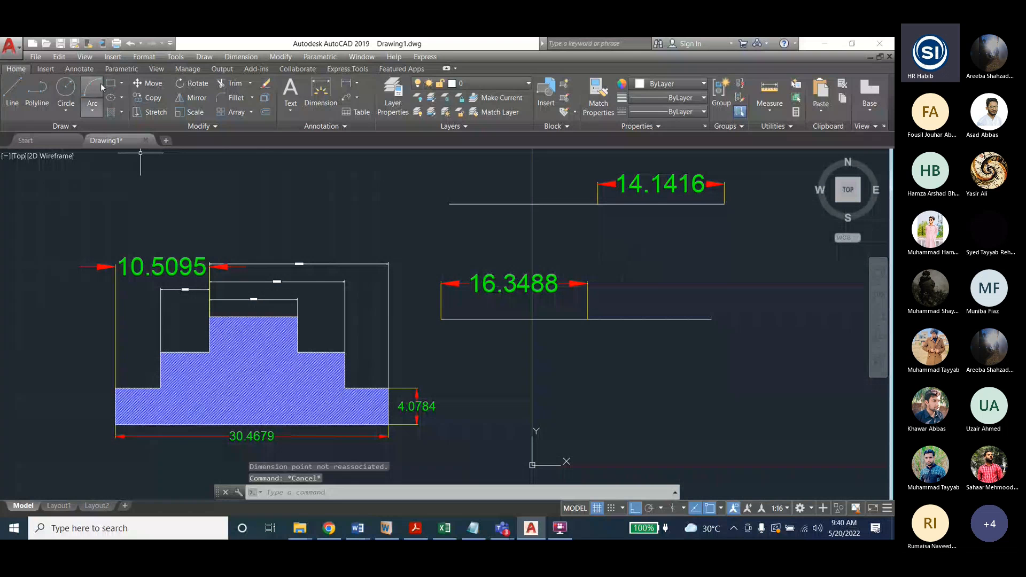
Replace the upper line's dimension with a new one reassociated to the line's midpoint and right endpoint
{"action": "left_click", "coordinate": [657, 184]}
{"action": "key", "text": "Delete"}
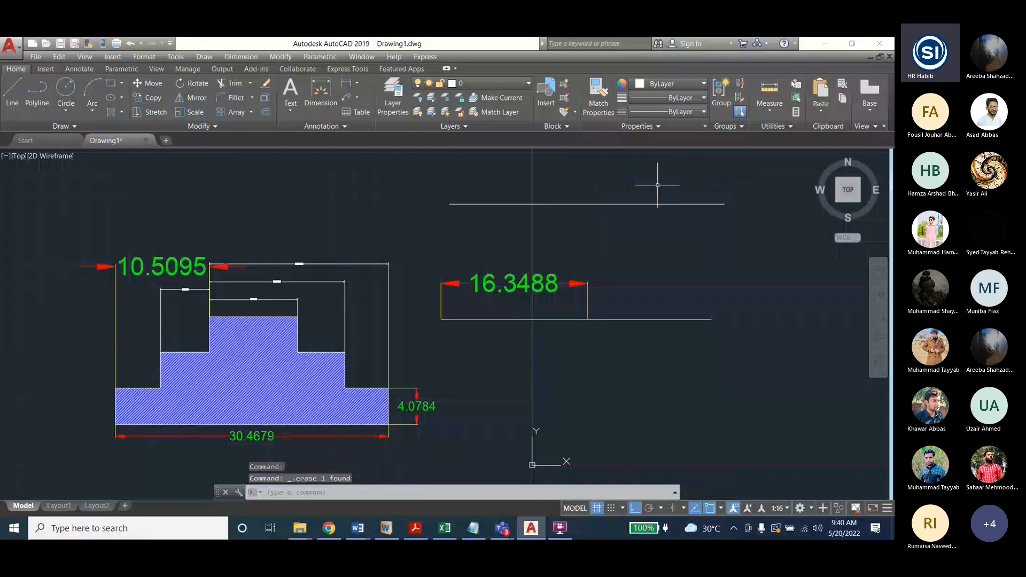
{"action": "left_click", "coordinate": [232, 57]}
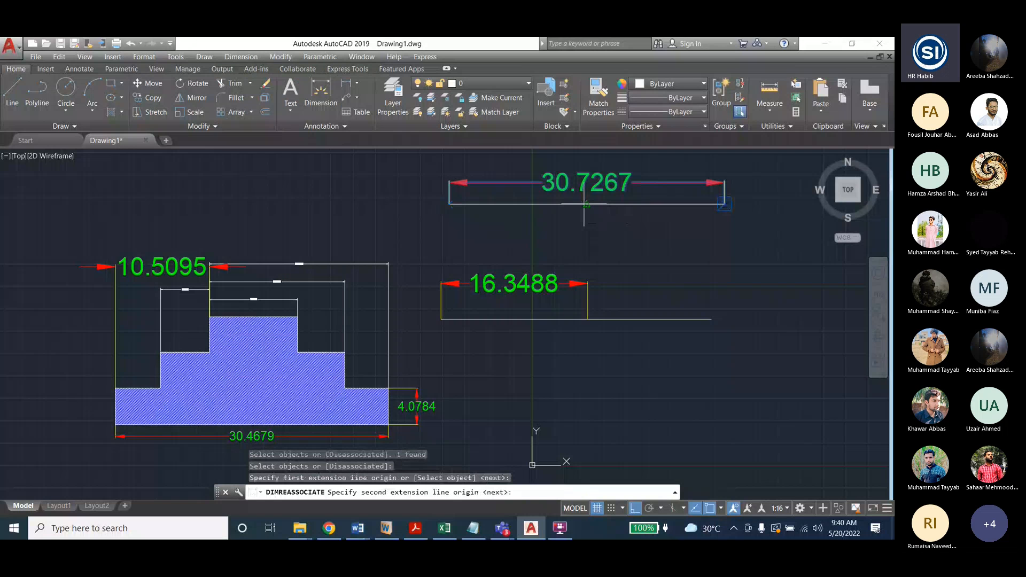
{"action": "left_click", "coordinate": [724, 204]}
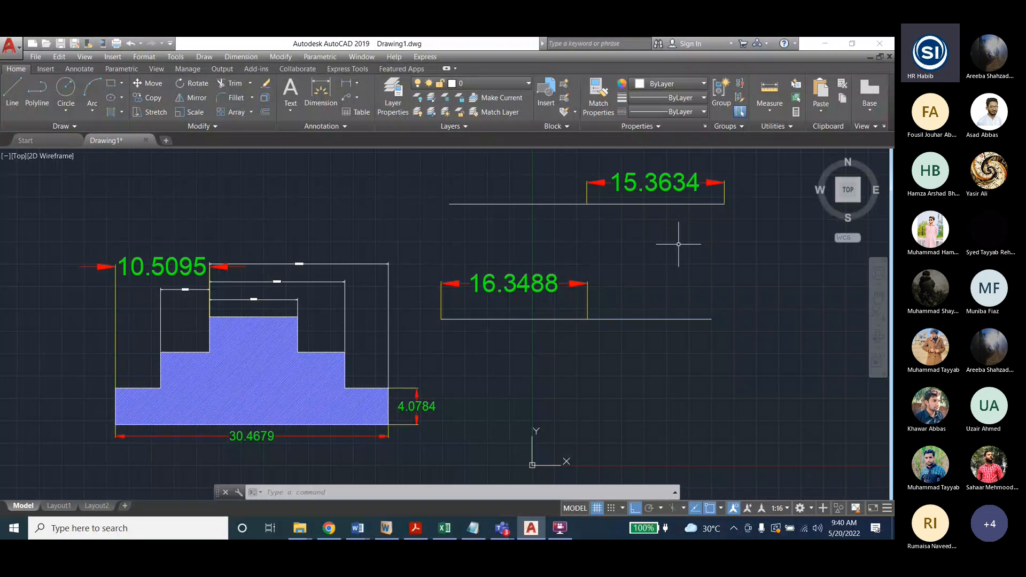
{"action": "key", "text": "Escape"}
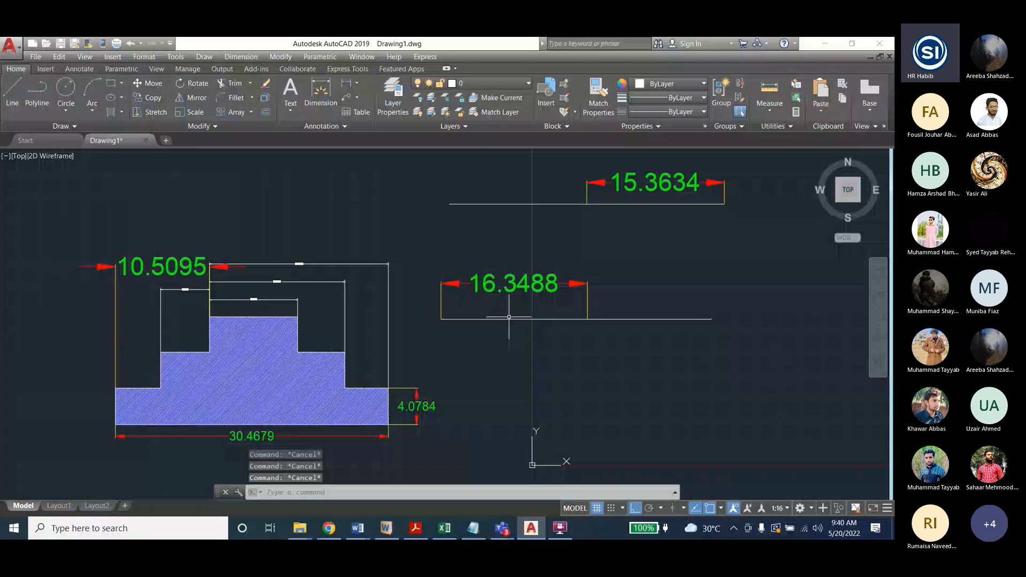
Reassociate the lower line's dimension to the line's right endpoint, keeping its second origin about 13.82 units from that end
{"action": "left_click", "coordinate": [241, 57]}
{"action": "left_click", "coordinate": [270, 371]}
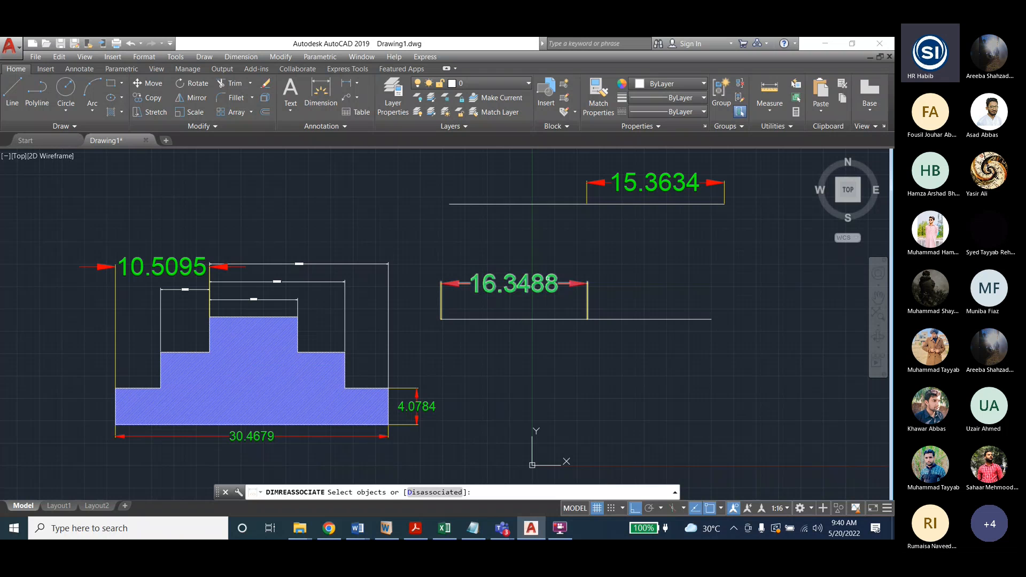
{"action": "left_click", "coordinate": [534, 283]}
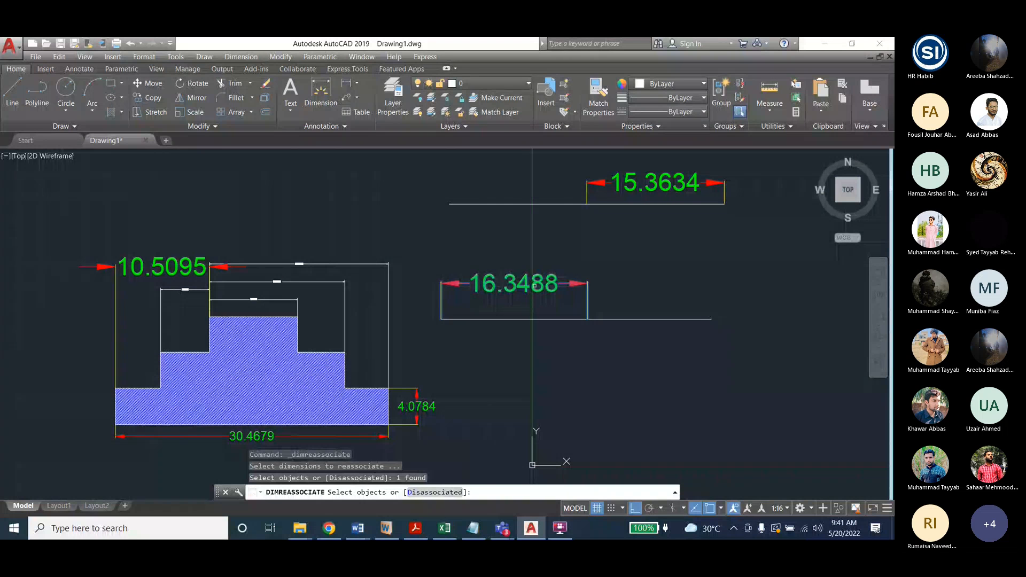
{"action": "key", "text": "Return"}
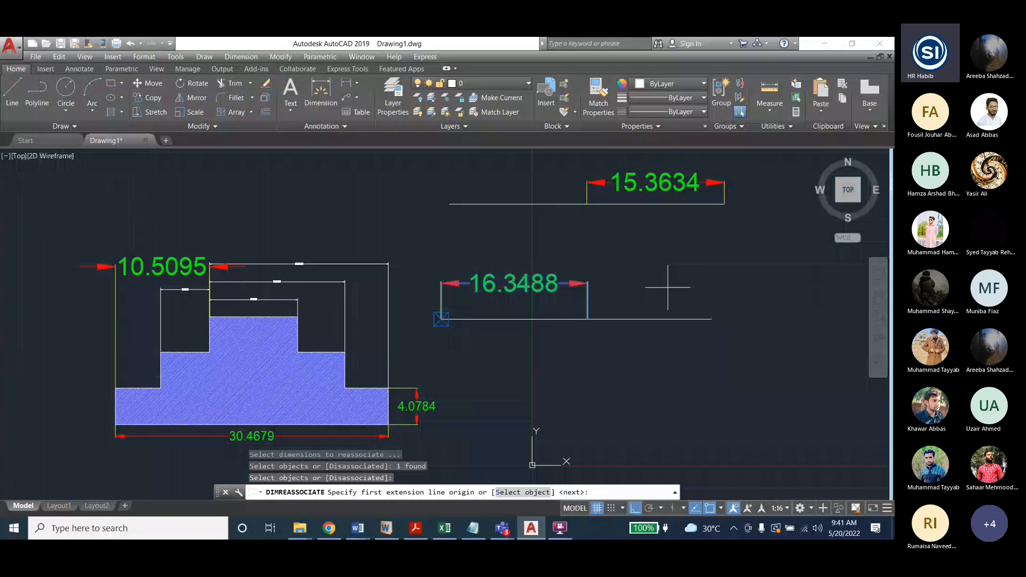
{"action": "left_click", "coordinate": [707, 320]}
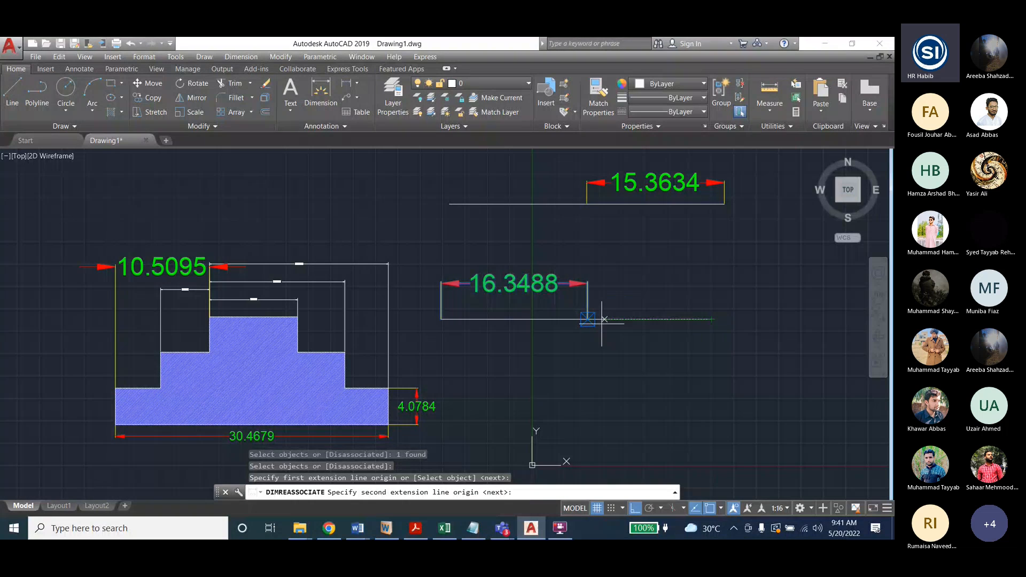
{"action": "left_click", "coordinate": [587, 319]}
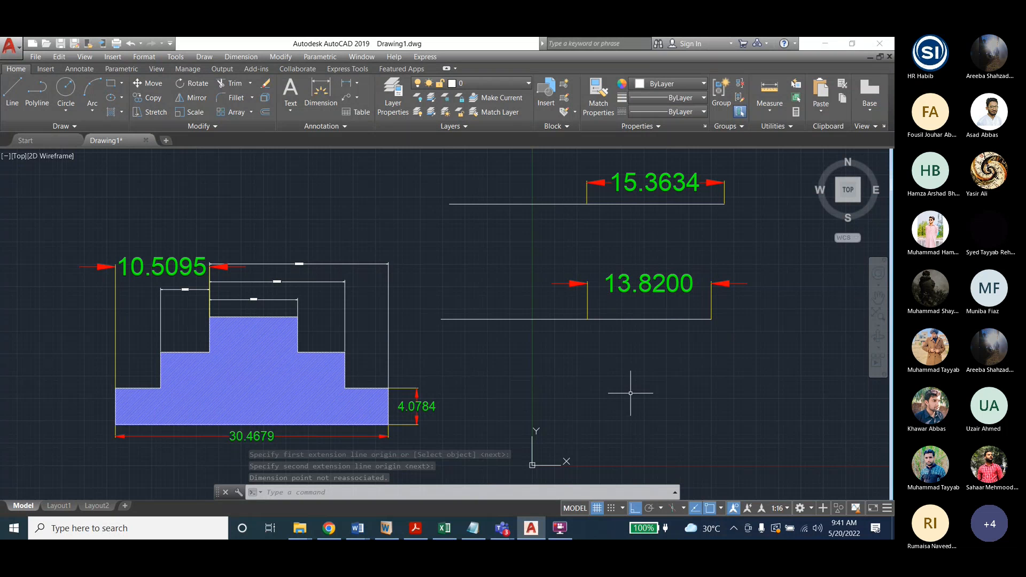
{"action": "key", "text": "Escape"}
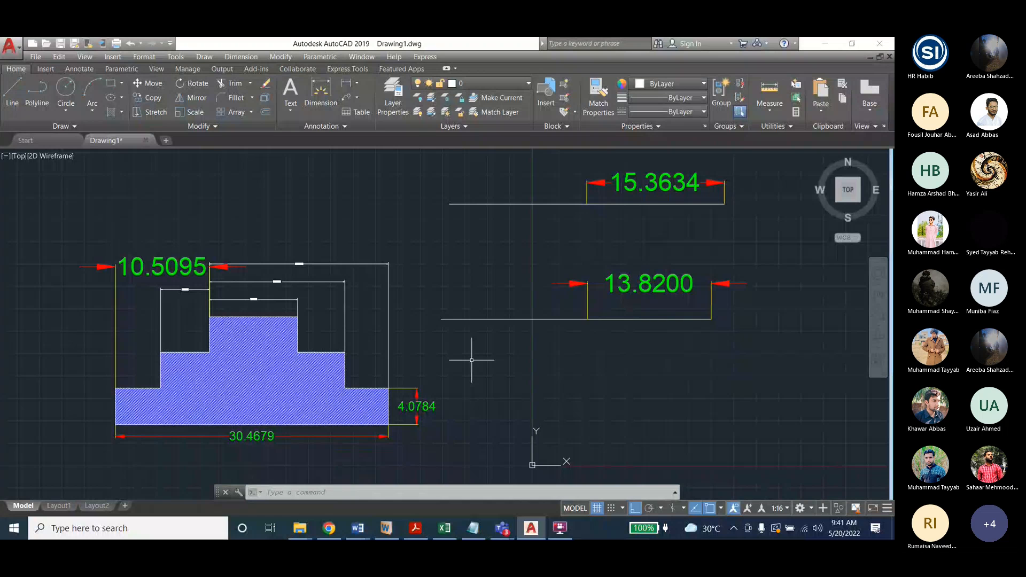
Reassociate the lower line's dimension to the line's left endpoint and the point about 16.35 units along the line
{"action": "left_click", "coordinate": [641, 285]}
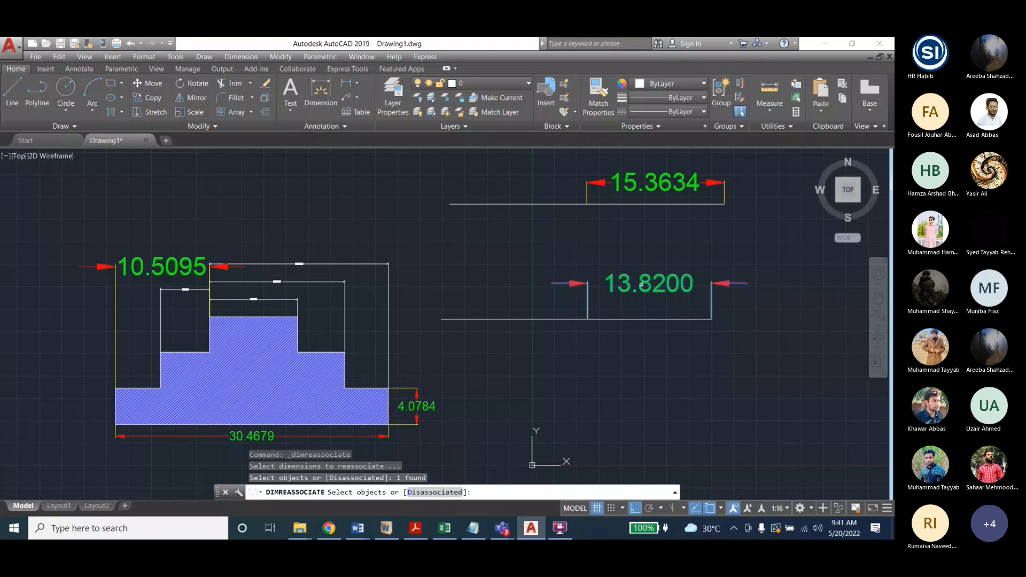
{"action": "key", "text": "Return"}
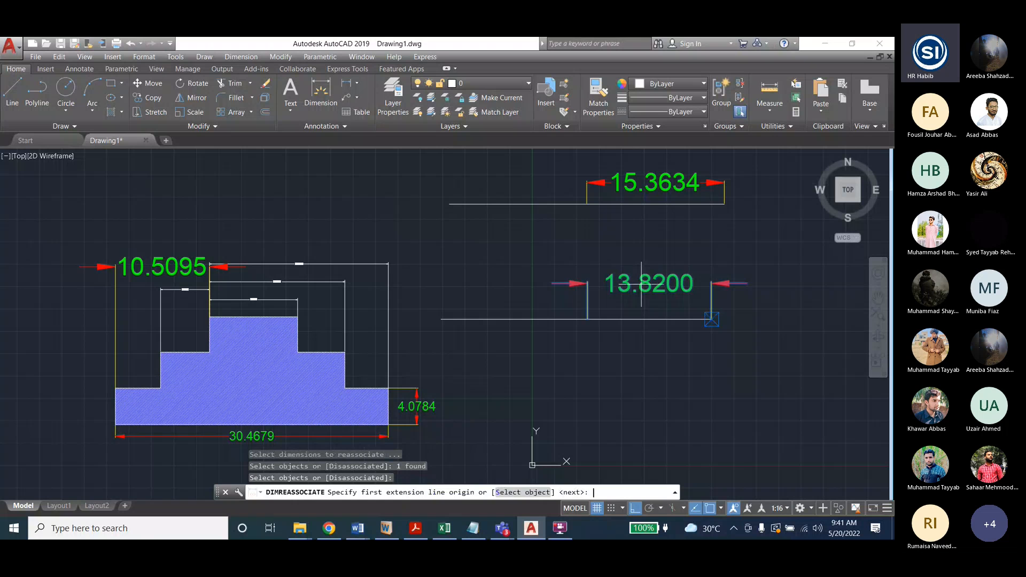
{"action": "left_click", "coordinate": [441, 319]}
{"action": "left_click", "coordinate": [587, 319]}
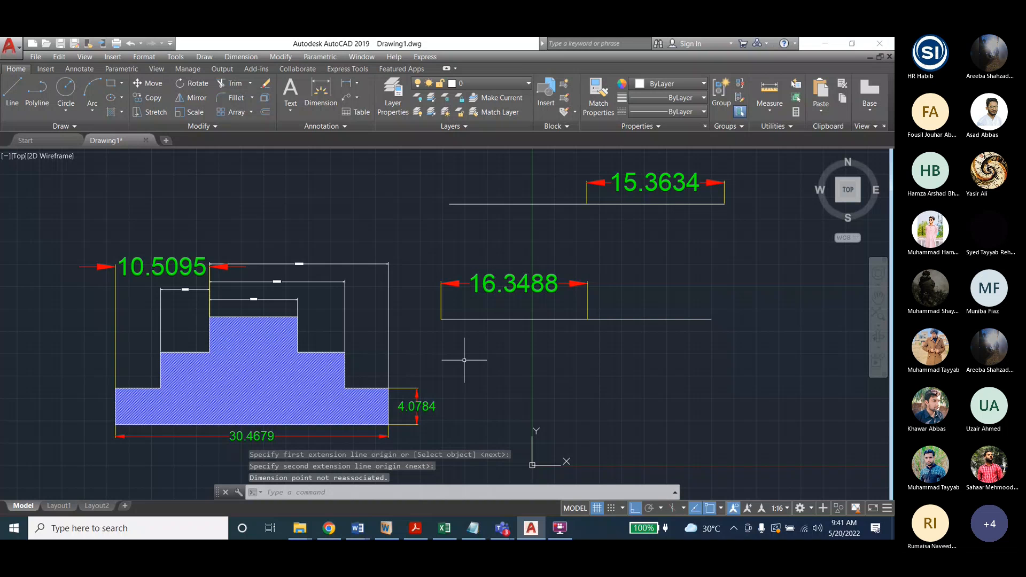
Start a new dimension style based on style 2, view the base style choices, and switch the Annotative option on and off
{"action": "type", "text": "d"}
{"action": "key", "text": "Return"}
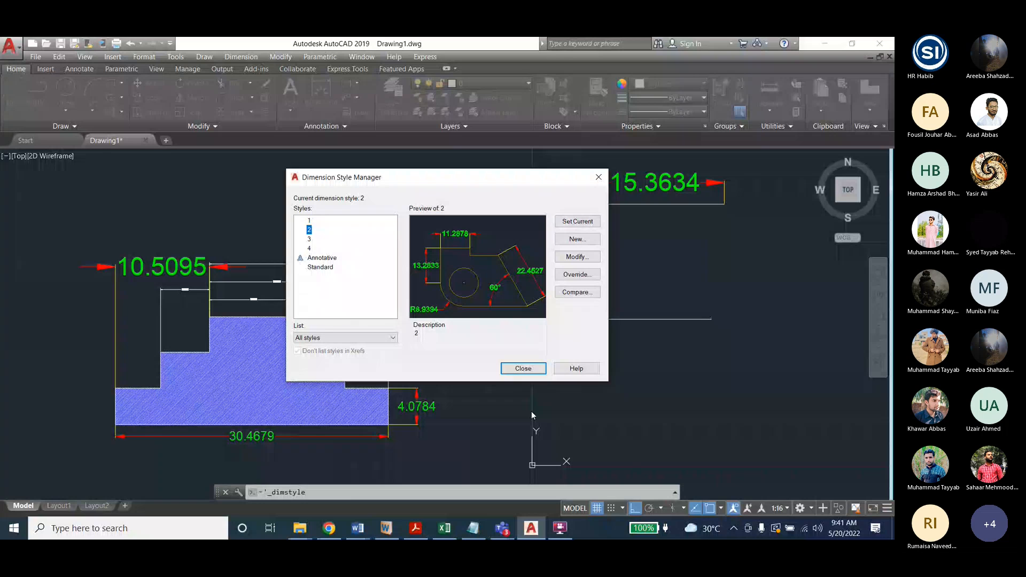
{"action": "left_click", "coordinate": [577, 238]}
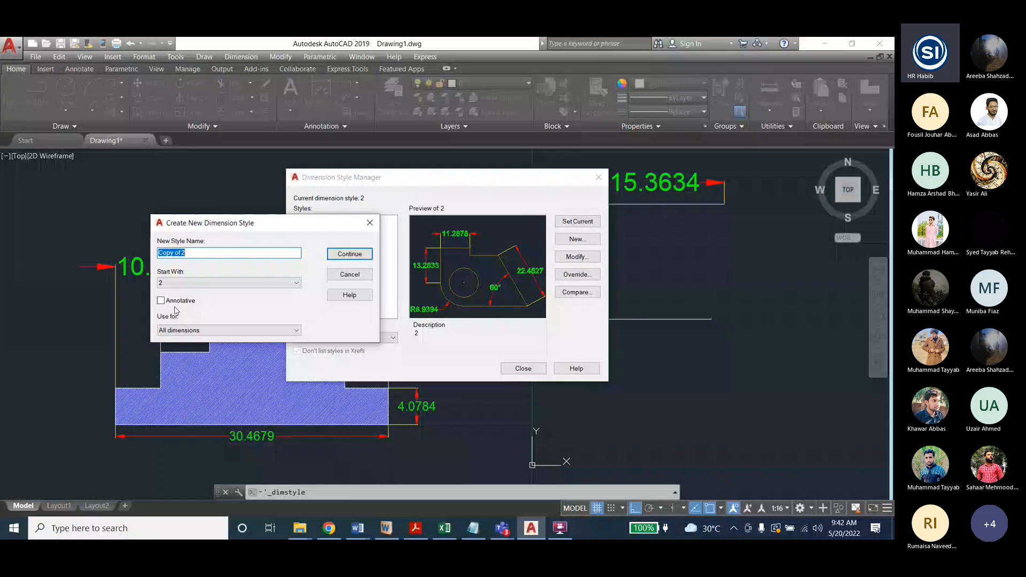
{"action": "left_click", "coordinate": [177, 284]}
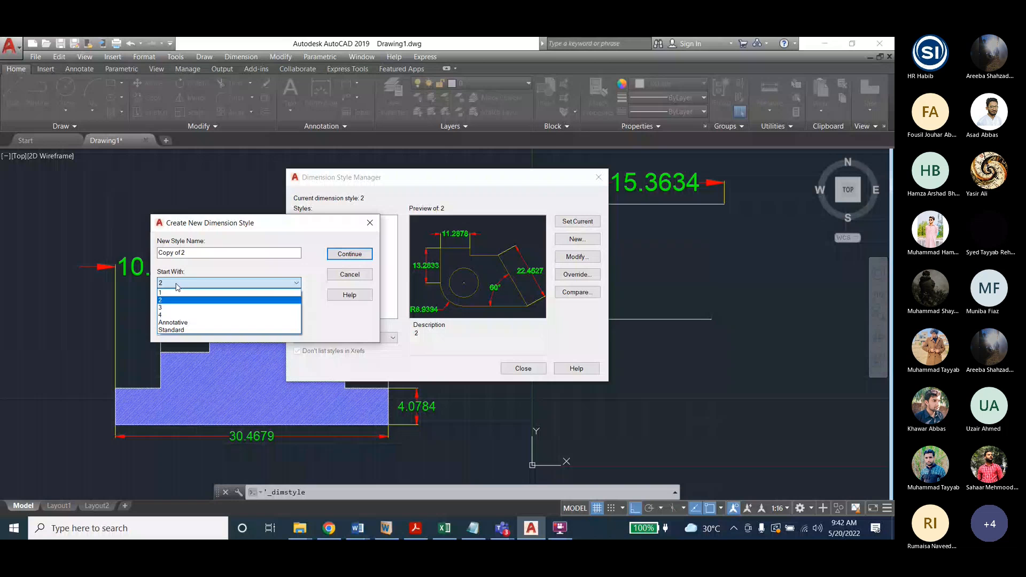
{"action": "left_click", "coordinate": [176, 284]}
{"action": "left_click", "coordinate": [160, 301]}
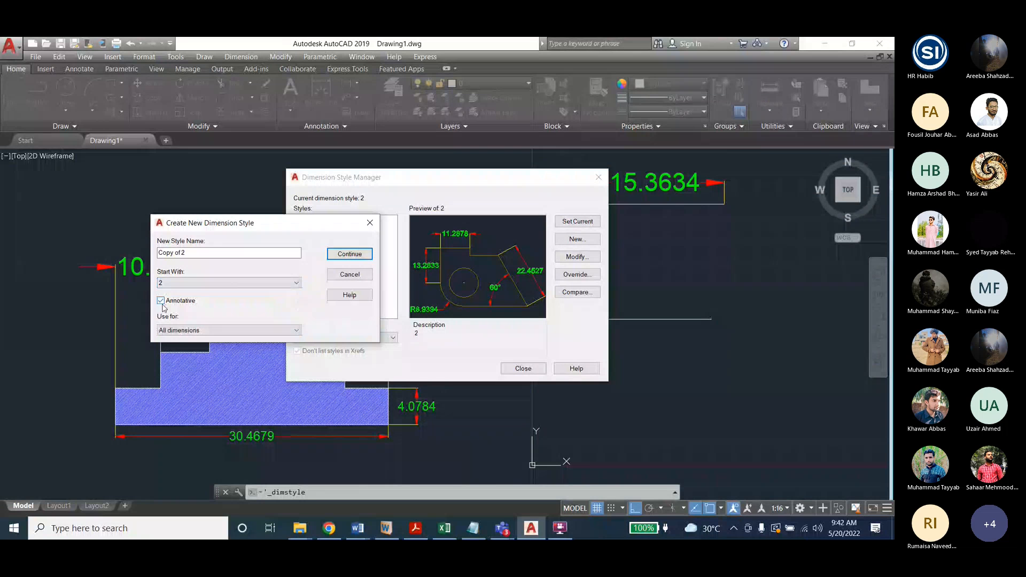
{"action": "left_click", "coordinate": [161, 301]}
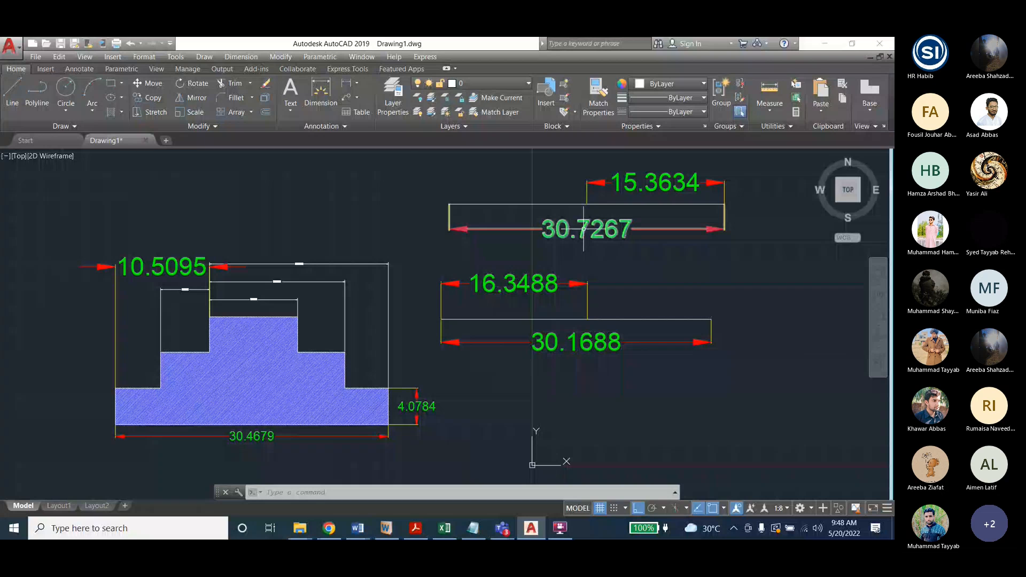
Select the full-length dimension below the upper line and set the drawing's annotation scale to 1:20
{"action": "left_click", "coordinate": [325, 126]}
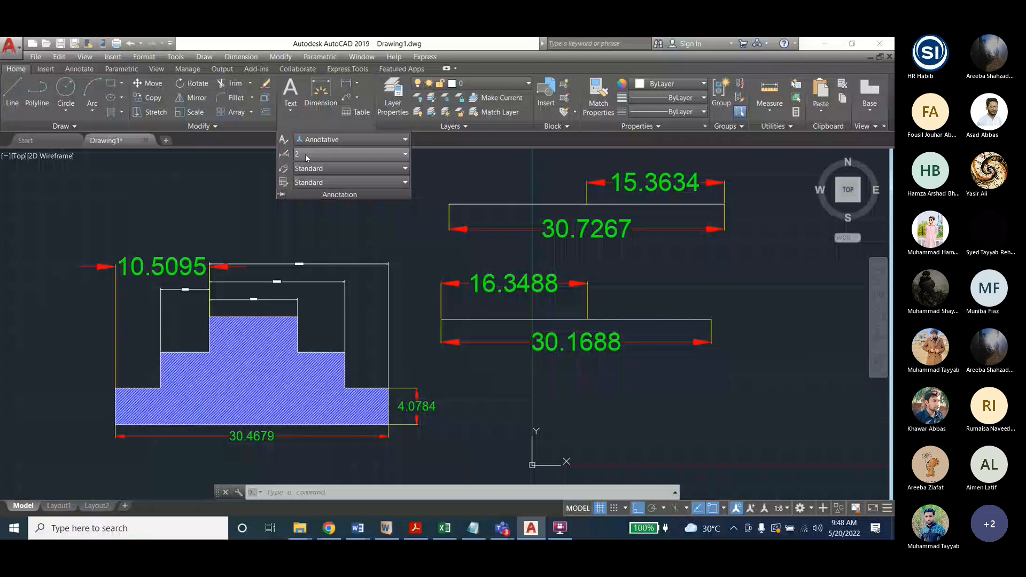
{"action": "left_click", "coordinate": [591, 231]}
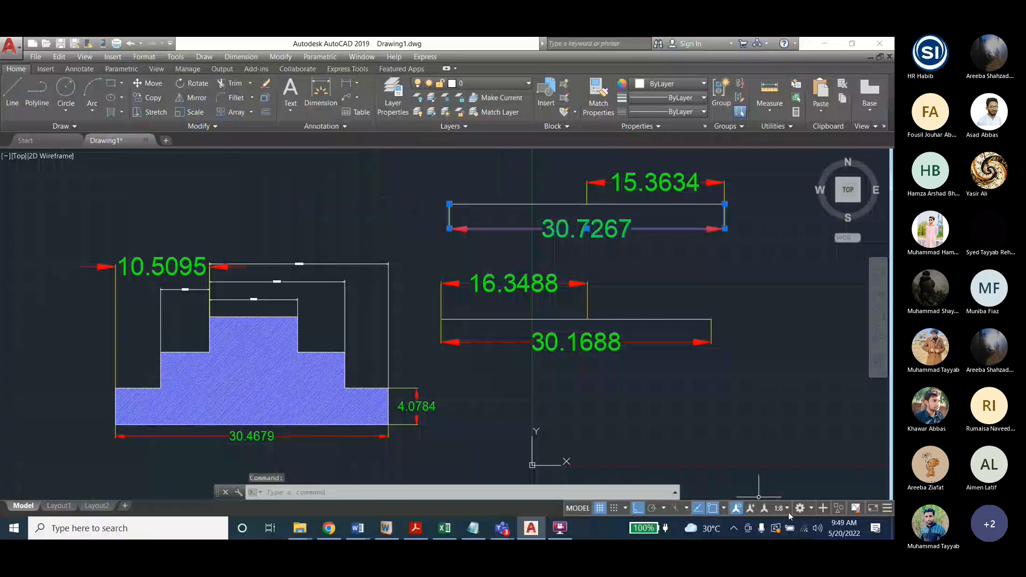
{"action": "left_click", "coordinate": [788, 512]}
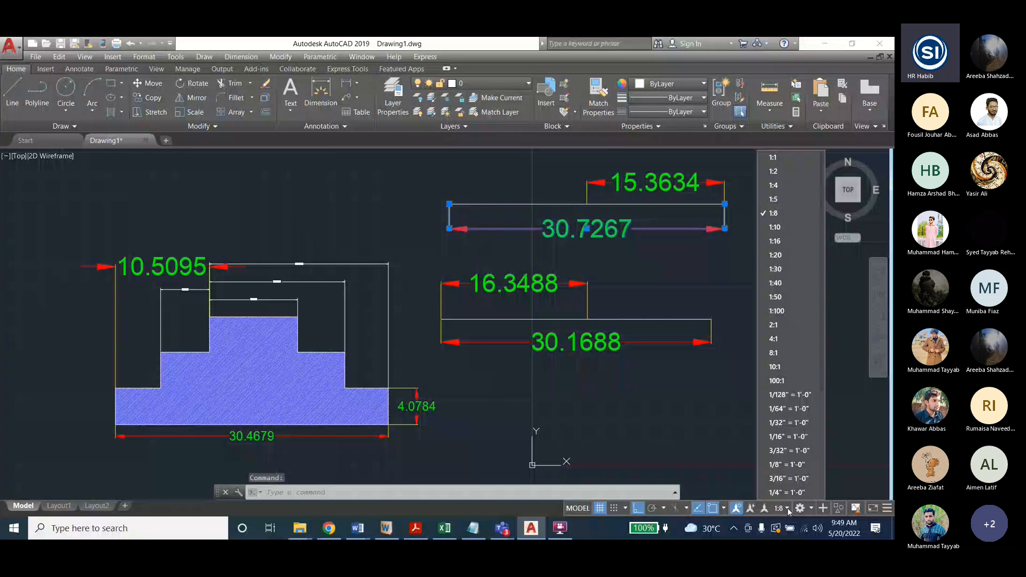
{"action": "left_click", "coordinate": [771, 256]}
{"action": "left_click", "coordinate": [785, 511]}
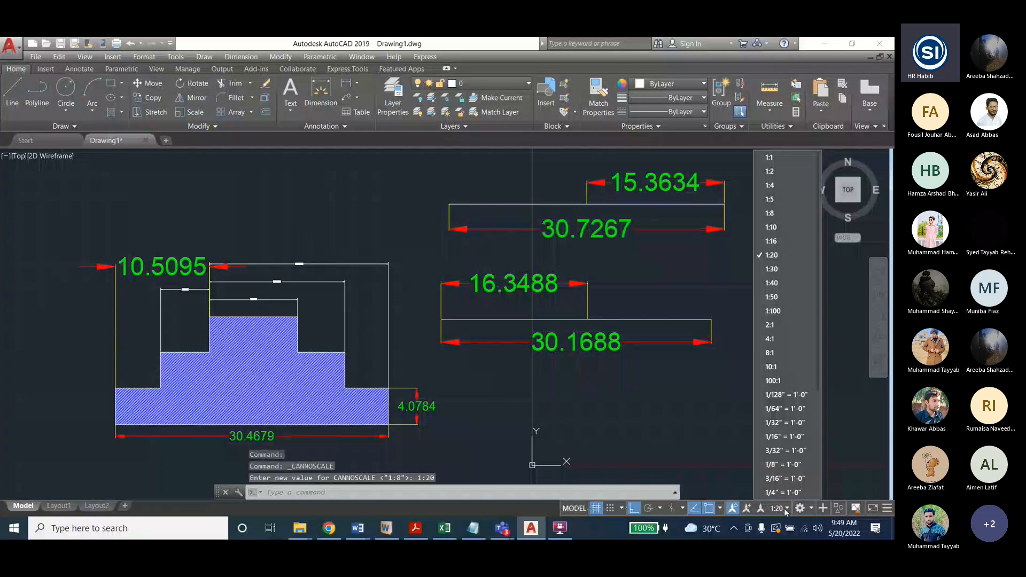
{"action": "left_click", "coordinate": [786, 512]}
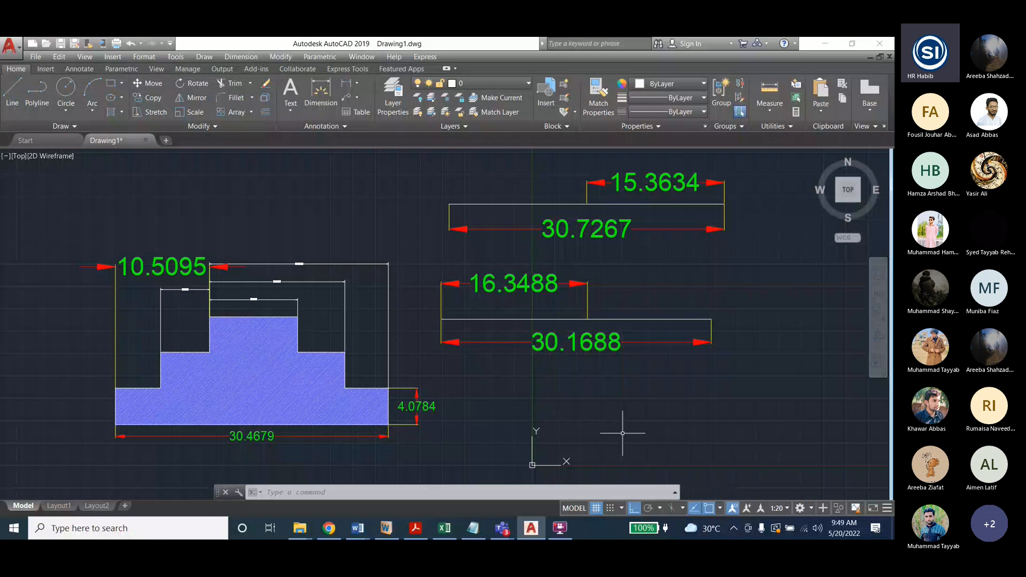
Turn on automatic adding of annotation scales and delete the full-length dimension below the upper line
{"action": "left_click", "coordinate": [747, 510]}
{"action": "left_click", "coordinate": [624, 230]}
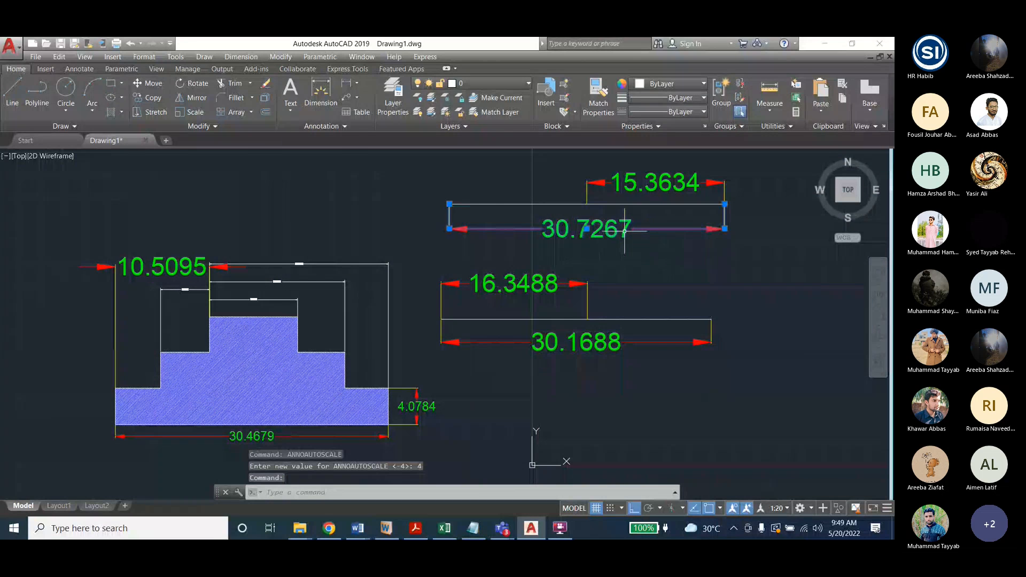
{"action": "key", "text": "Delete"}
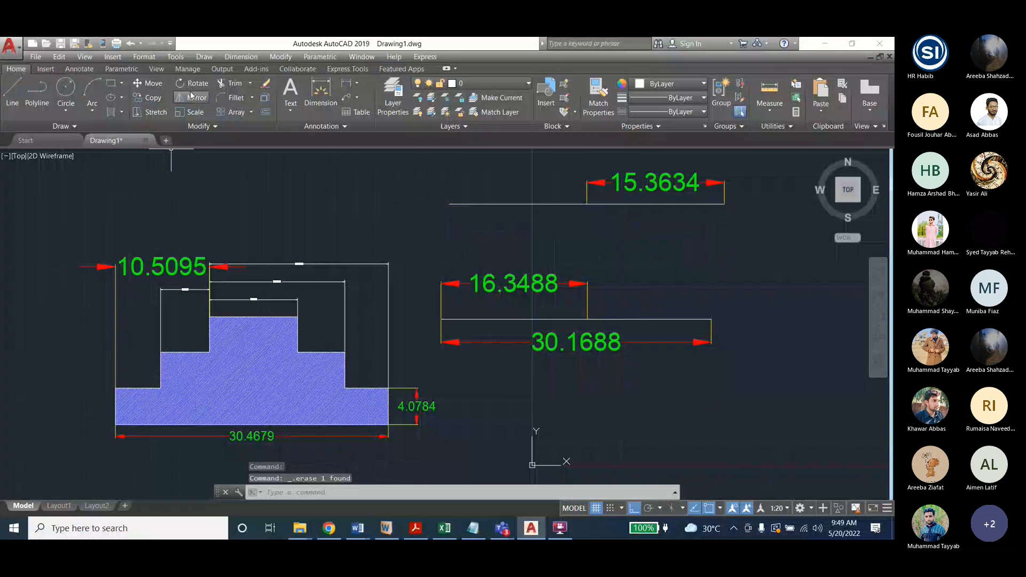
Add a linear dimension across the full length of the upper line, placed below it
{"action": "left_click", "coordinate": [236, 57]}
{"action": "left_click", "coordinate": [244, 86]}
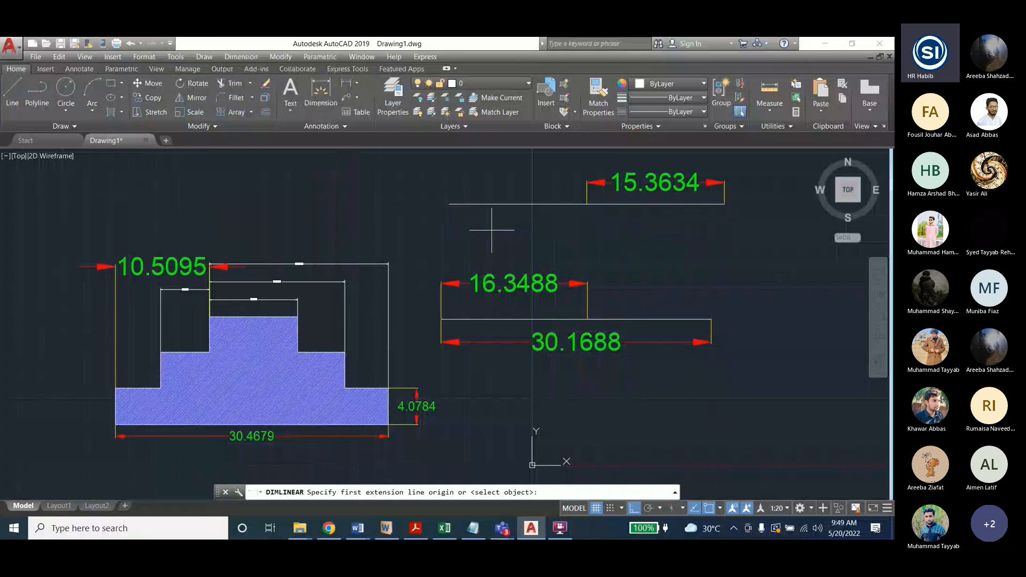
{"action": "left_click", "coordinate": [449, 204]}
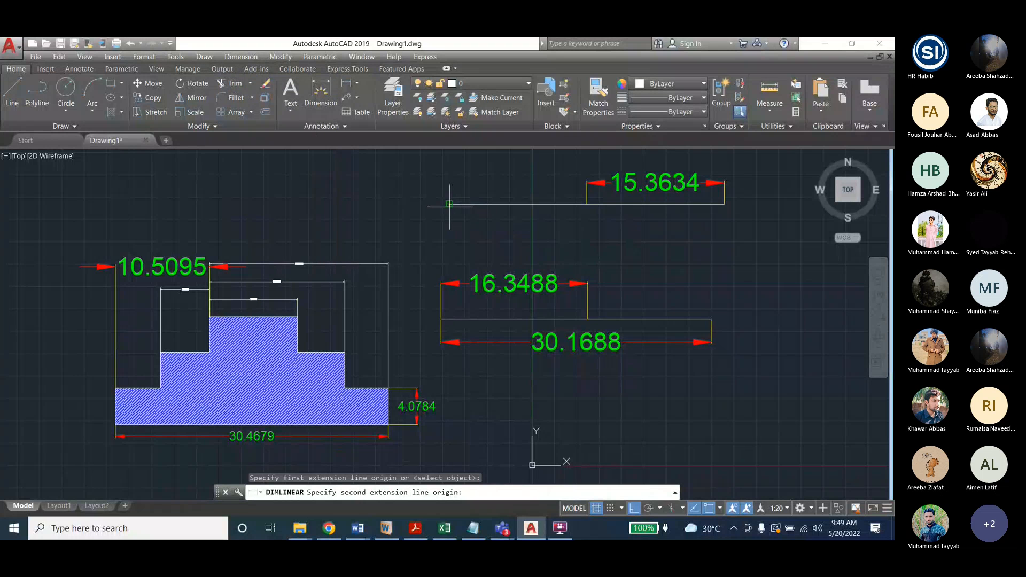
{"action": "left_click", "coordinate": [724, 204]}
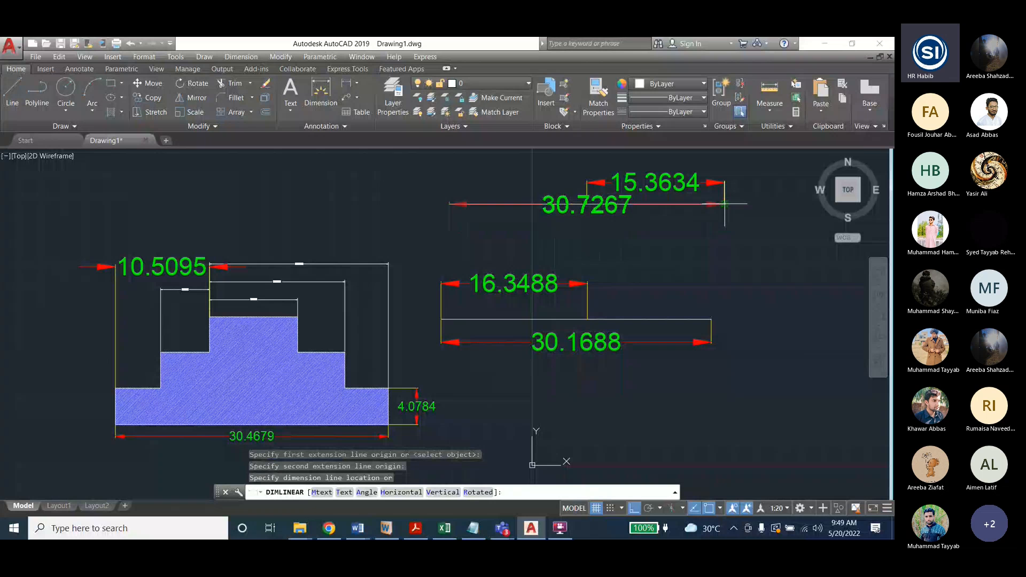
{"action": "left_click", "coordinate": [710, 239]}
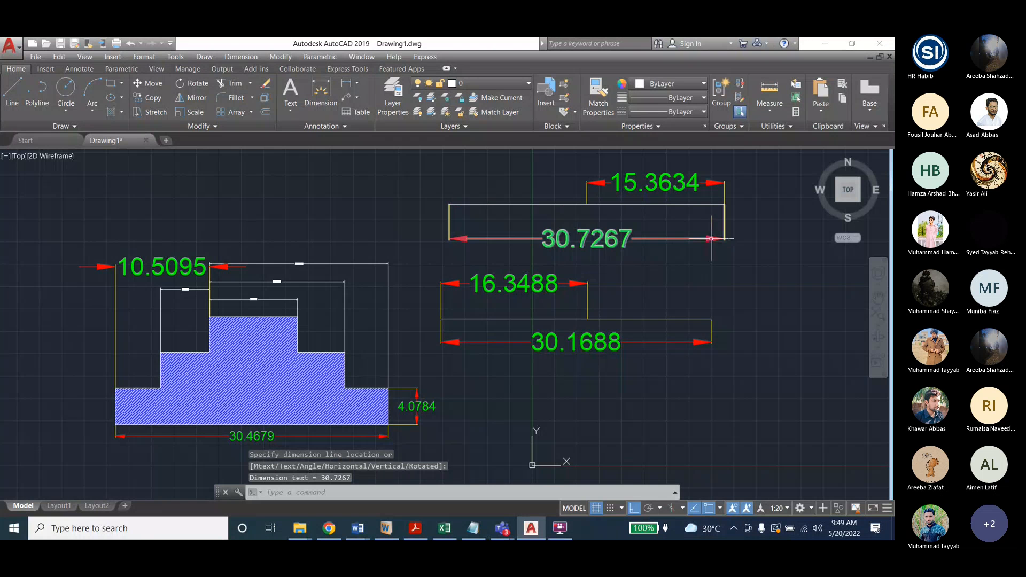
Select the full-length dimension below the upper line and set the annotation scale to 1:100
{"action": "left_click", "coordinate": [710, 238]}
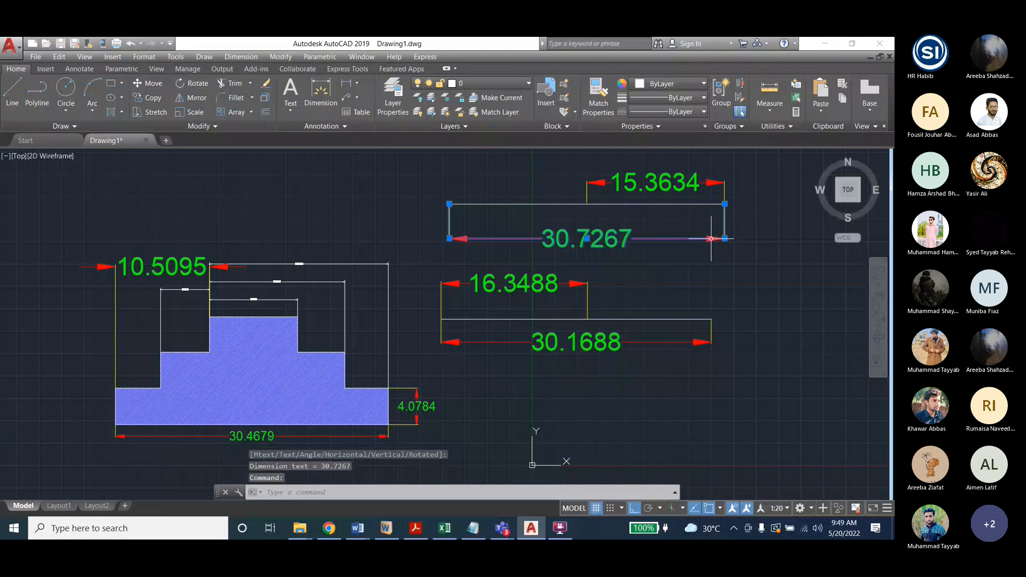
{"action": "left_click", "coordinate": [783, 508]}
{"action": "left_click", "coordinate": [780, 270]}
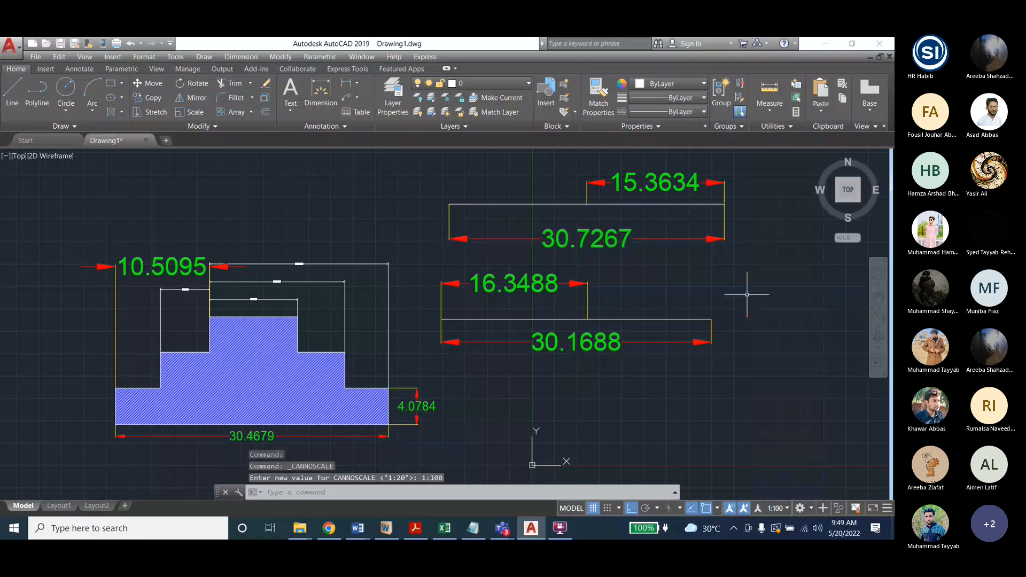
{"action": "left_click", "coordinate": [626, 242]}
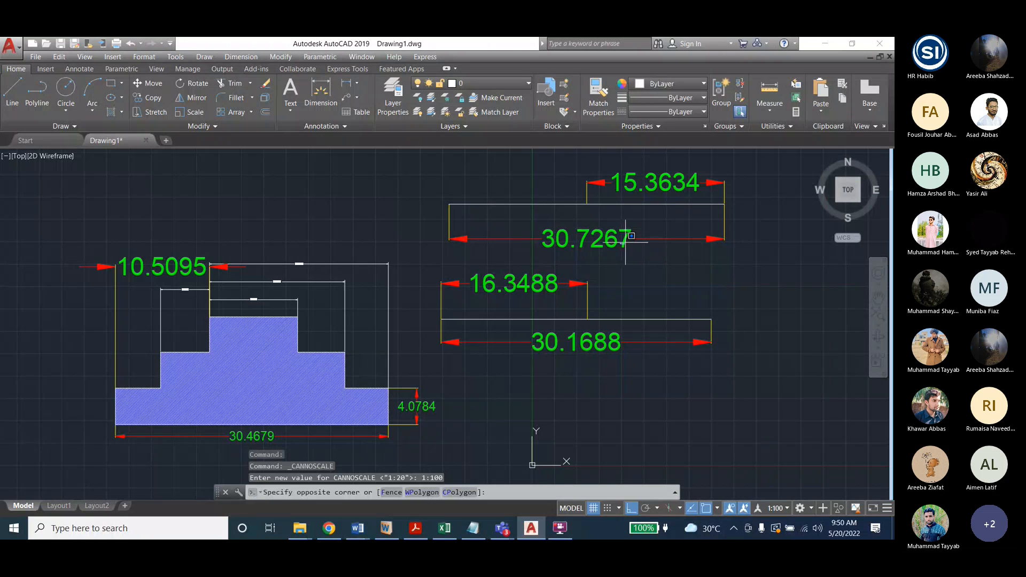
{"action": "left_click", "coordinate": [627, 244]}
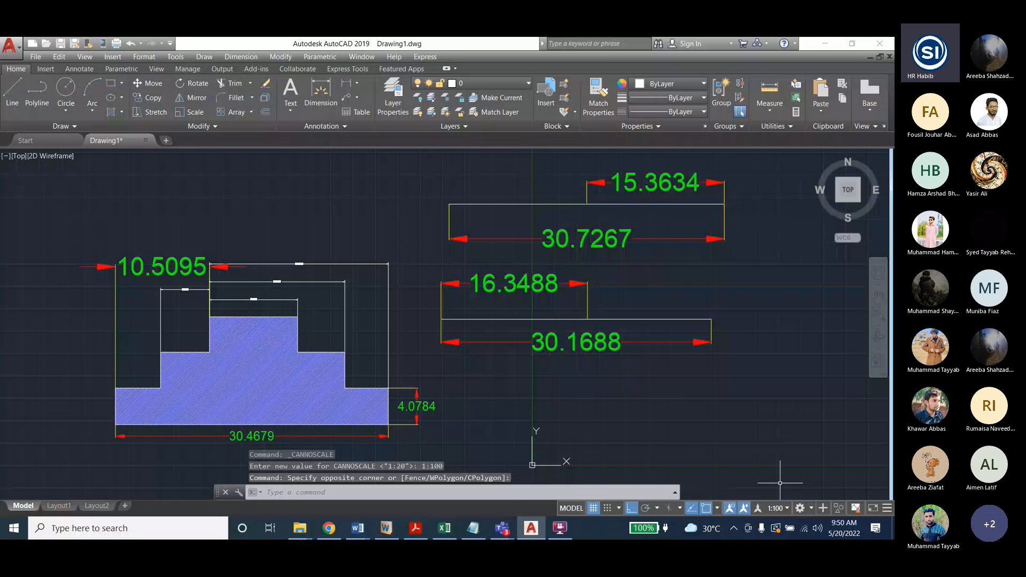
{"action": "left_click", "coordinate": [780, 509]}
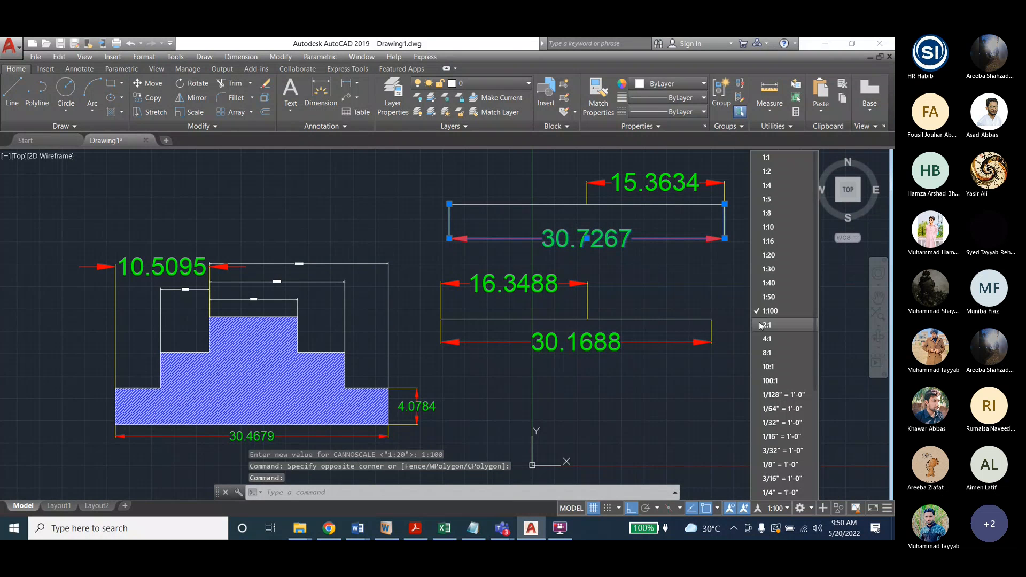
{"action": "left_click", "coordinate": [769, 311]}
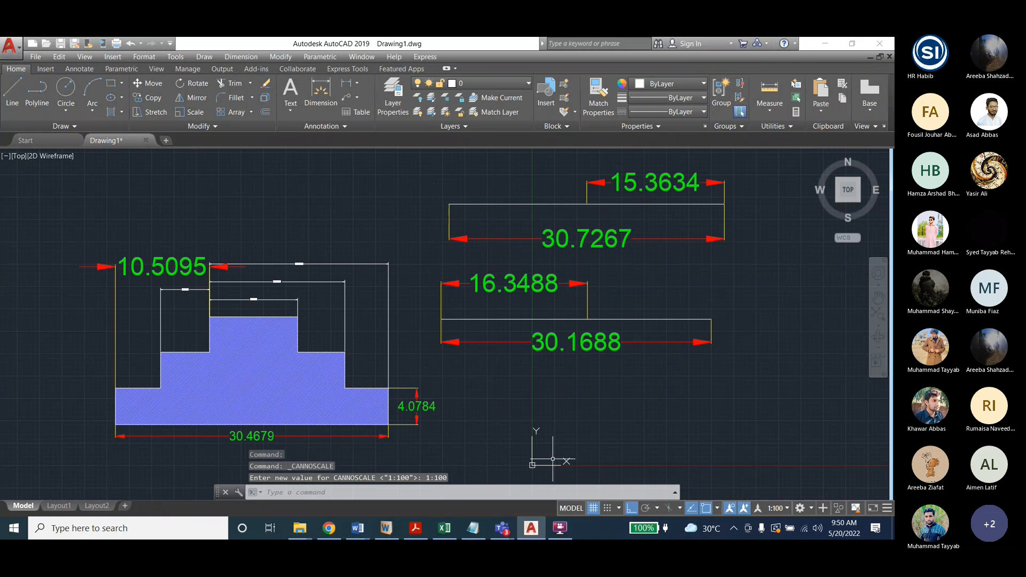
Set the annotation scale to 1:10 with the upper line's full-length dimension selected, leaving the repeated CANNOSCALE command without a new value
{"action": "left_click", "coordinate": [788, 507]}
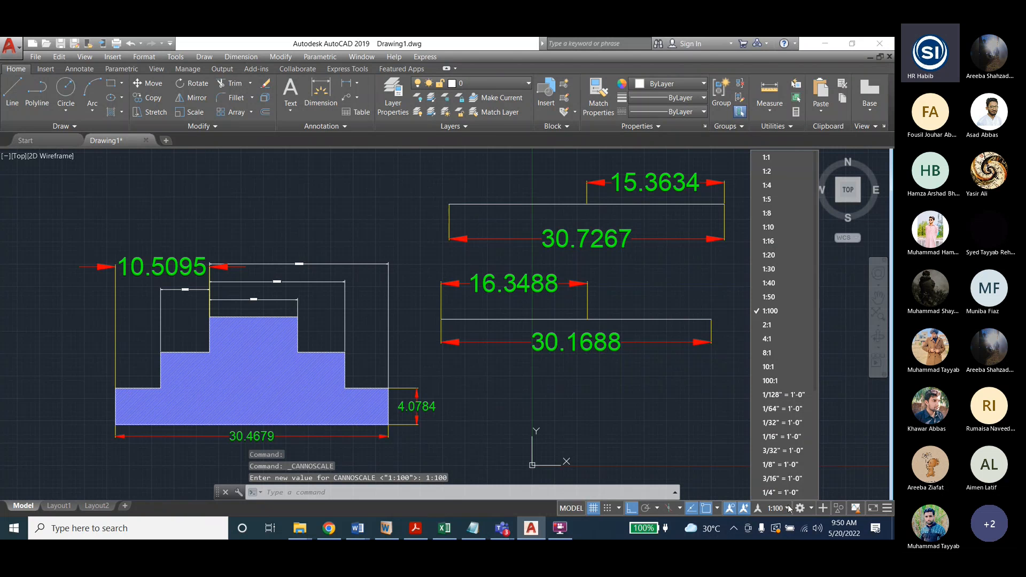
{"action": "left_click", "coordinate": [678, 282]}
{"action": "left_click", "coordinate": [716, 238]}
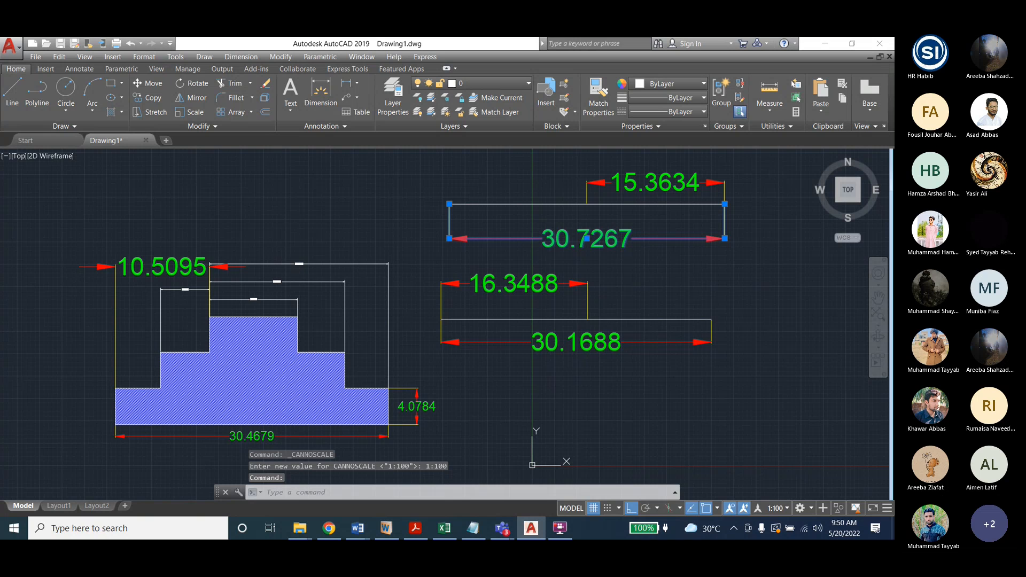
{"action": "left_click", "coordinate": [612, 242]}
{"action": "right_click", "coordinate": [618, 243]}
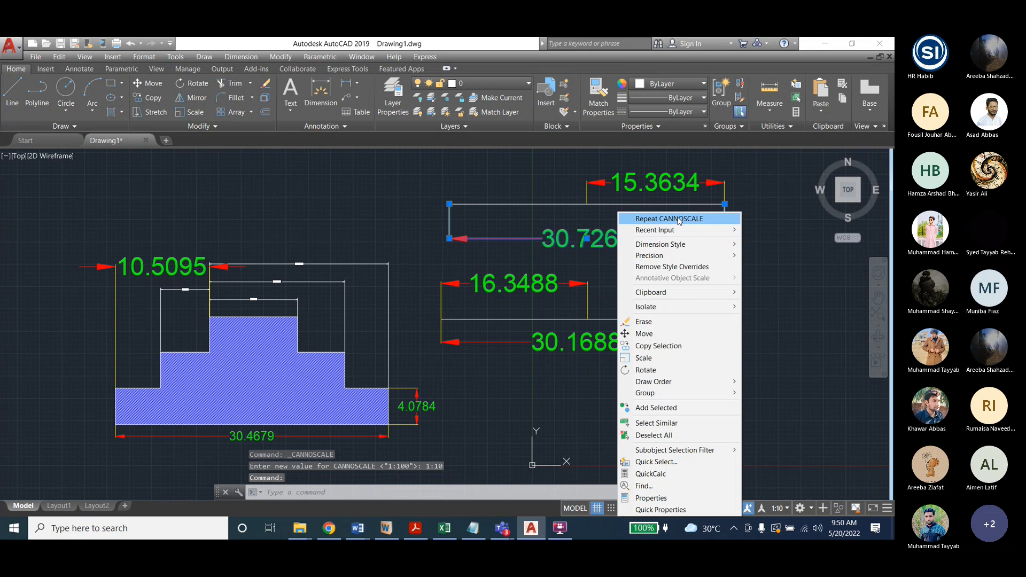
{"action": "left_click", "coordinate": [735, 218]}
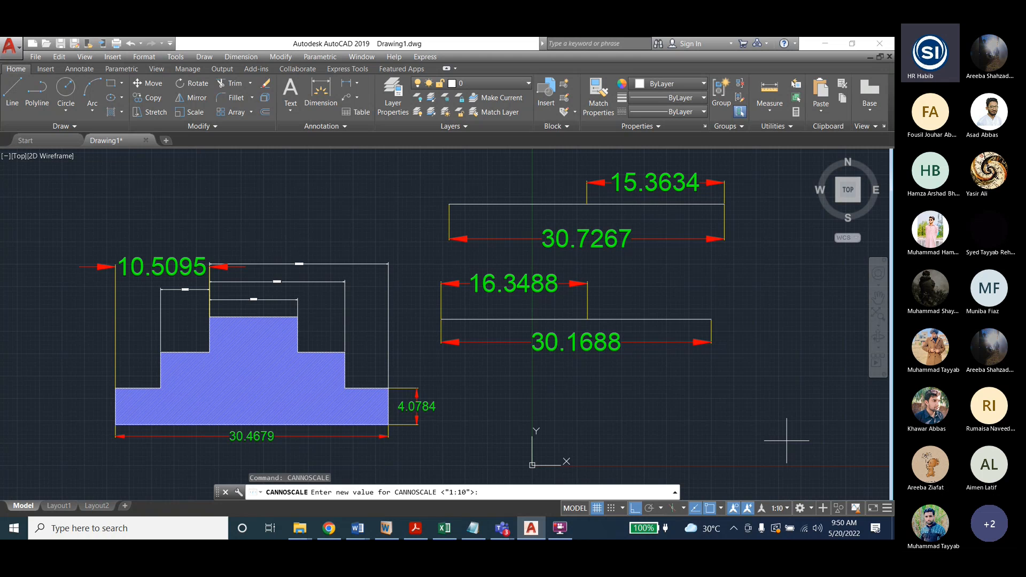
{"action": "key", "text": "Escape"}
{"action": "key", "text": "Escape"}
{"action": "key", "text": "Escape"}
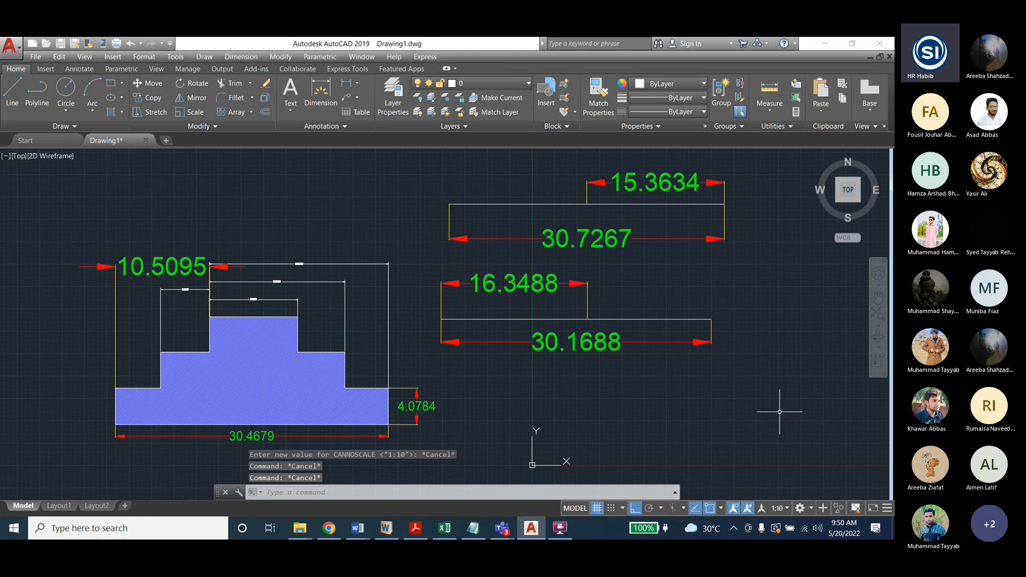
{"action": "left_click", "coordinate": [313, 127]}
{"action": "left_click", "coordinate": [319, 142]}
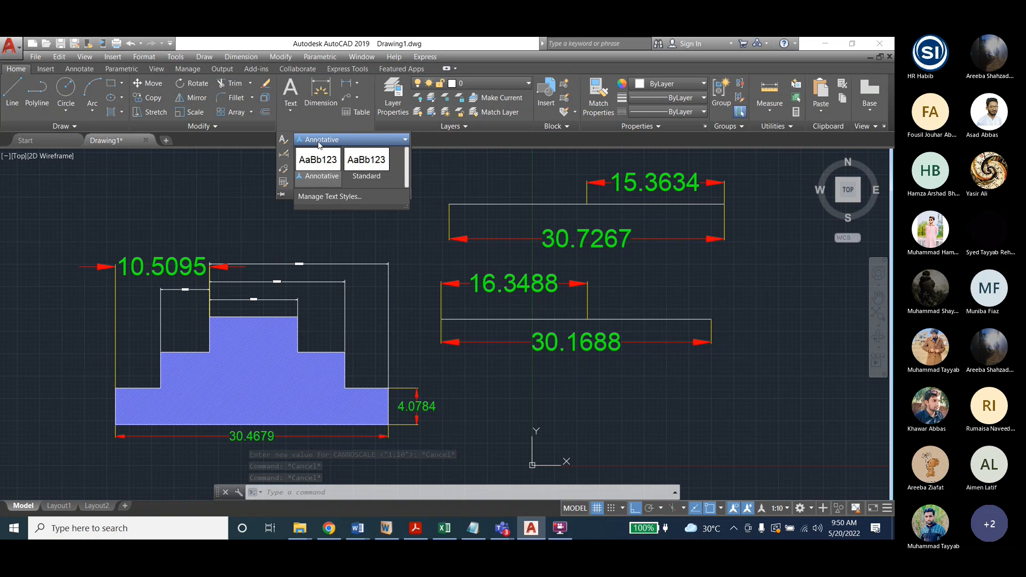
{"action": "left_click", "coordinate": [319, 143]}
{"action": "left_click", "coordinate": [319, 141]}
{"action": "left_click", "coordinate": [318, 141]}
Make Standard the current dimension style
{"action": "left_click", "coordinate": [247, 57]}
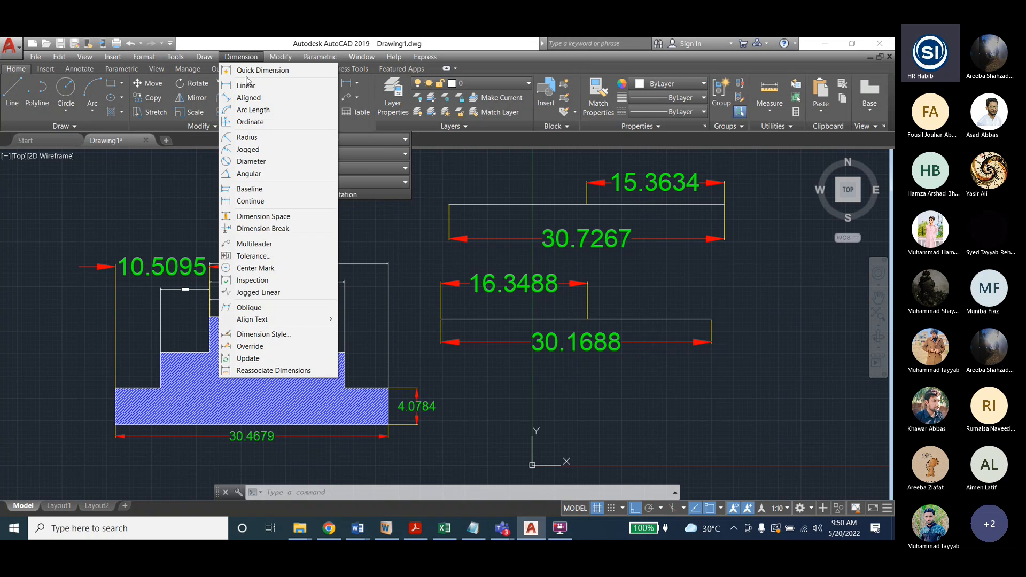
{"action": "left_click", "coordinate": [257, 333]}
{"action": "left_click", "coordinate": [327, 276]}
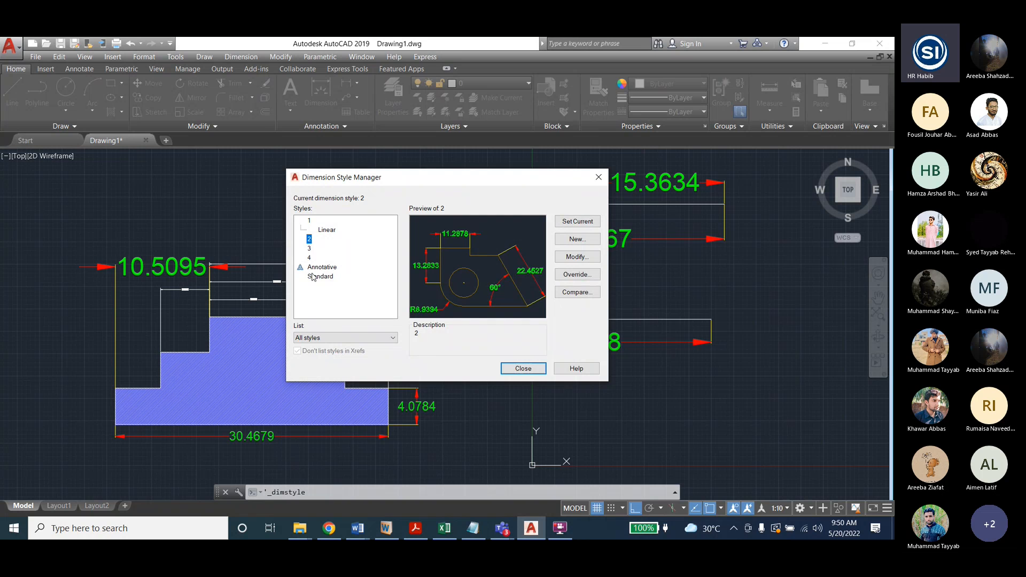
{"action": "left_click", "coordinate": [577, 221]}
{"action": "left_click", "coordinate": [523, 368]}
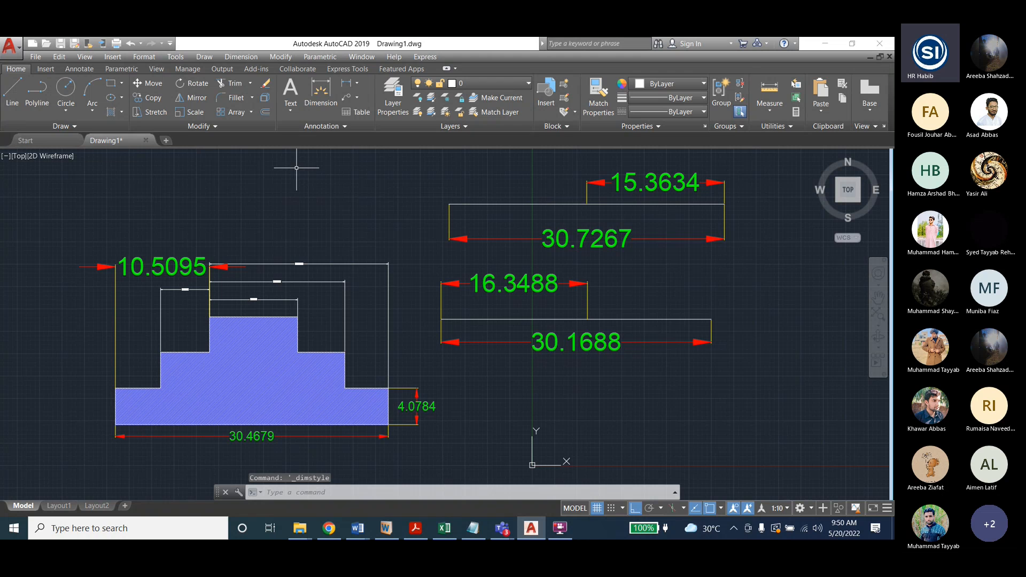
Make Annotative the current dimension style
{"action": "left_click", "coordinate": [324, 127]}
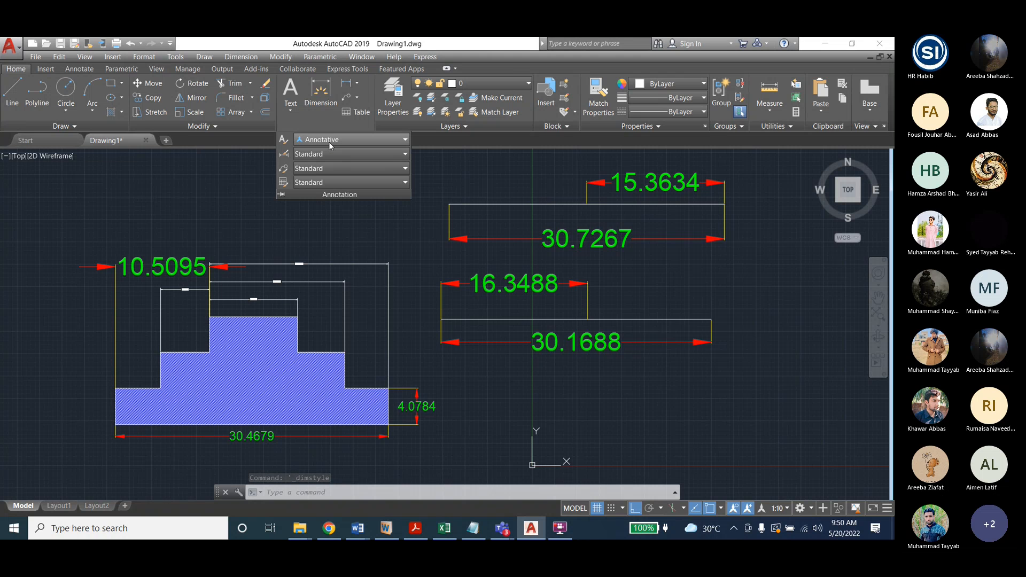
{"action": "left_click", "coordinate": [328, 140]}
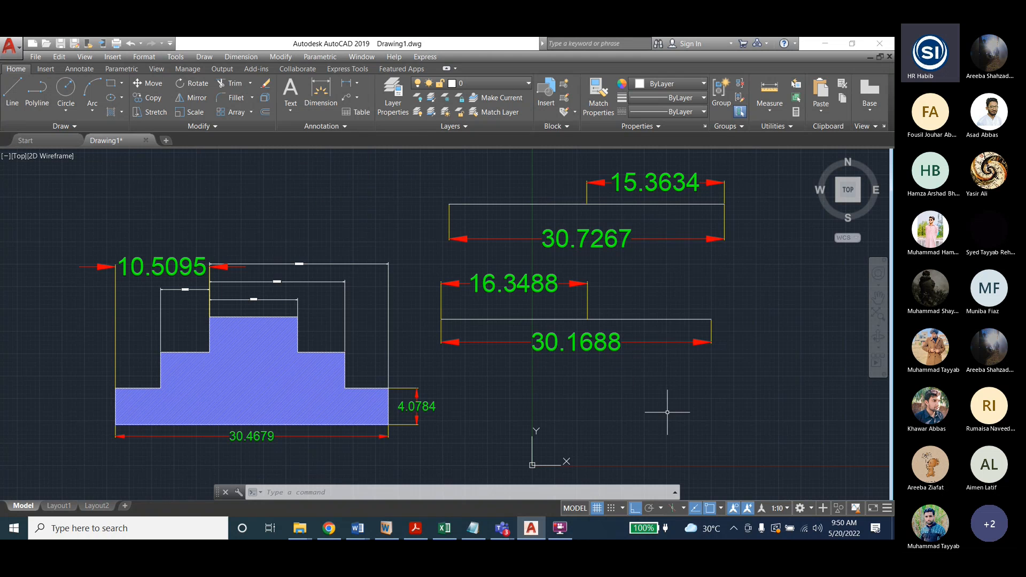
{"action": "key", "text": "Escape"}
{"action": "key", "text": "Escape"}
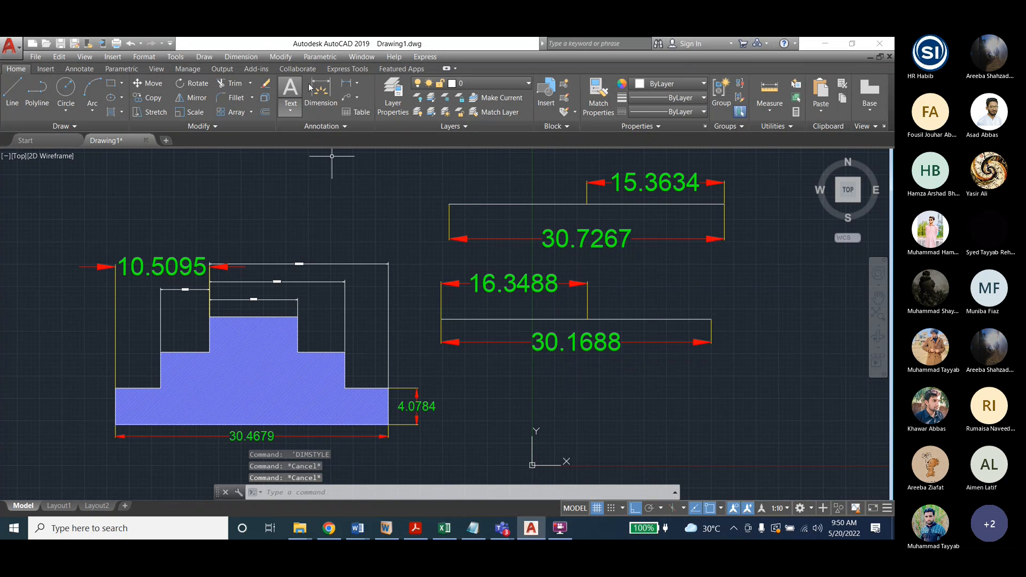
{"action": "left_click", "coordinate": [253, 57]}
{"action": "left_click", "coordinate": [261, 71]}
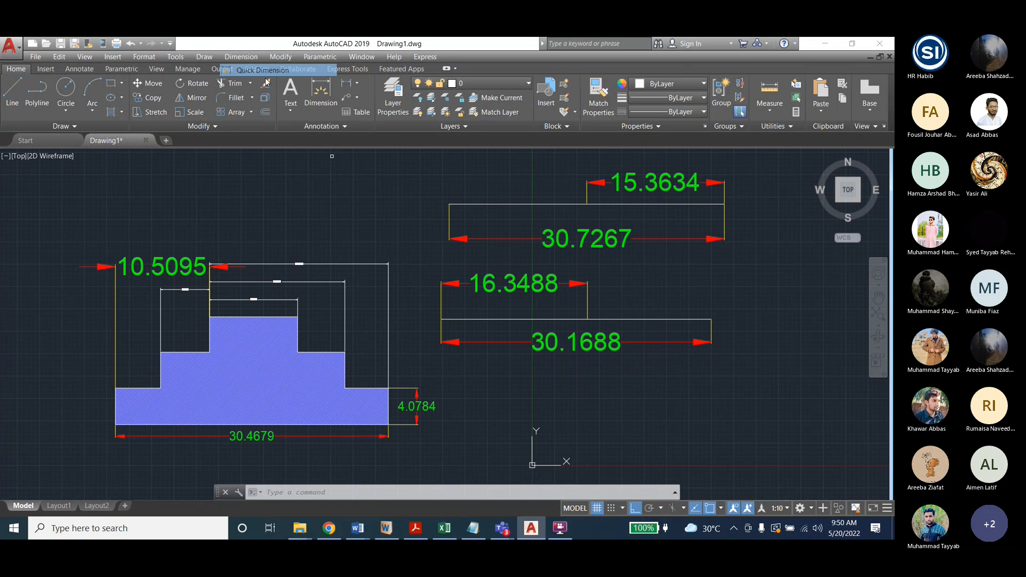
{"action": "key", "text": "Escape"}
Add two stacked full-length linear dimensions below the lower line, the first at annotation scale 1:10 and the second at 1:50
{"action": "left_click", "coordinate": [241, 57]}
{"action": "left_click", "coordinate": [246, 86]}
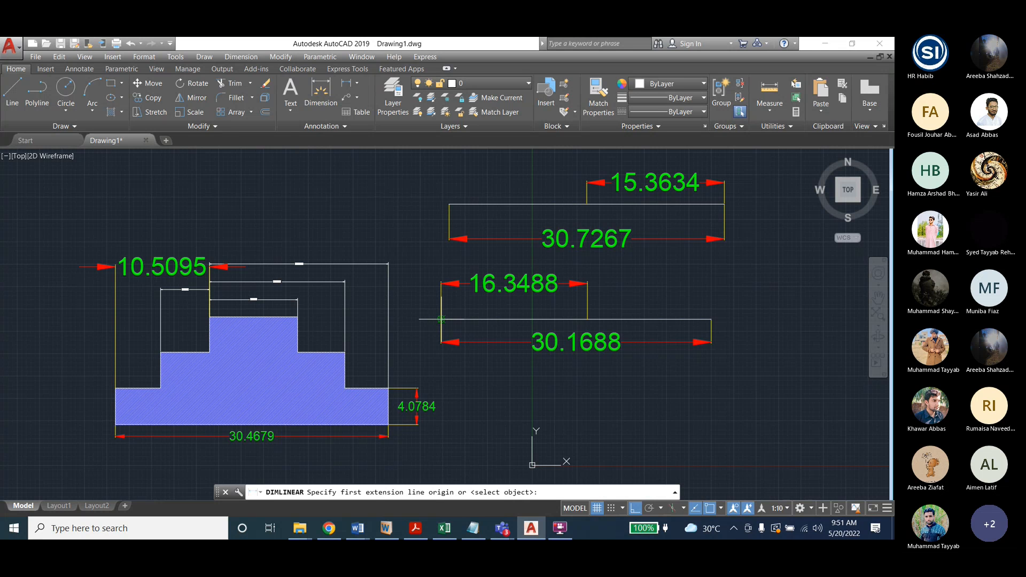
{"action": "left_click", "coordinate": [251, 58]}
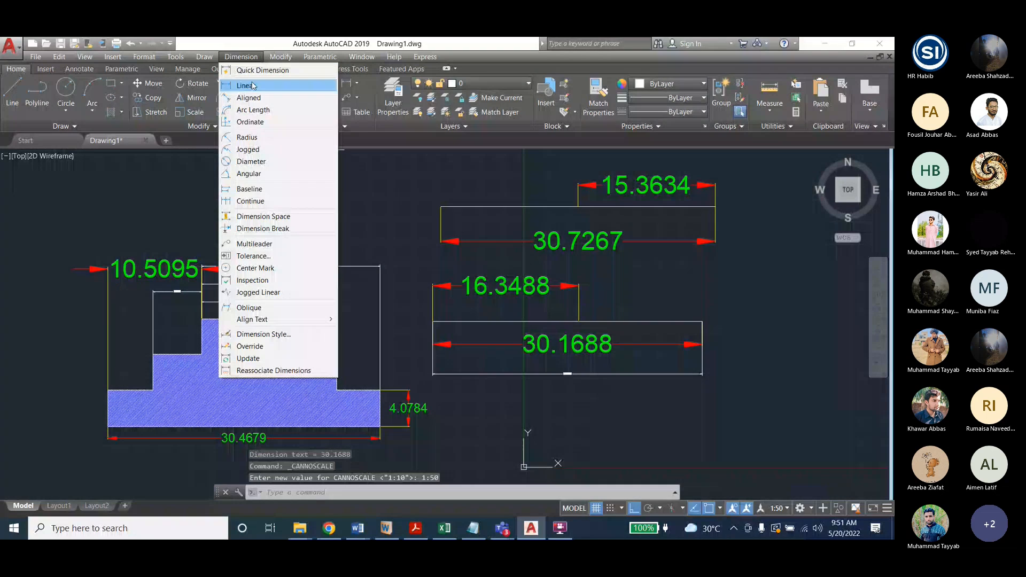
{"action": "left_click", "coordinate": [253, 86]}
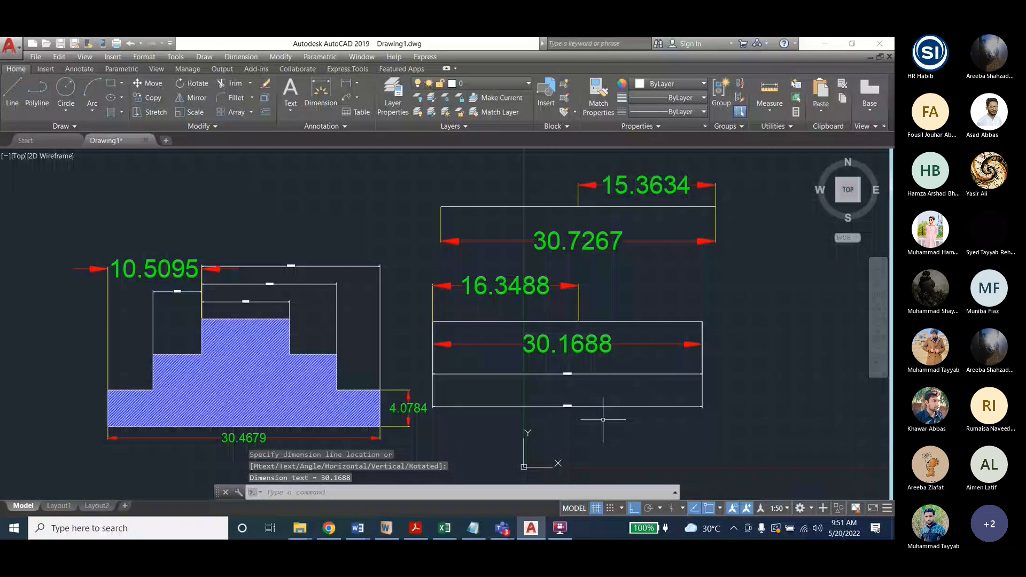
{"action": "left_click", "coordinate": [240, 57]}
{"action": "left_click", "coordinate": [315, 336]}
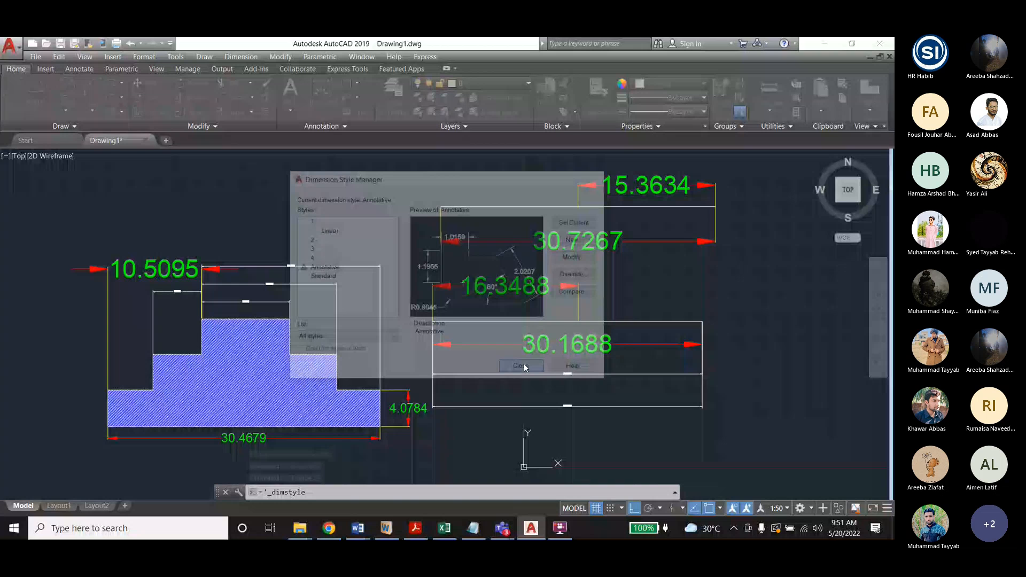
{"action": "left_click", "coordinate": [523, 366]}
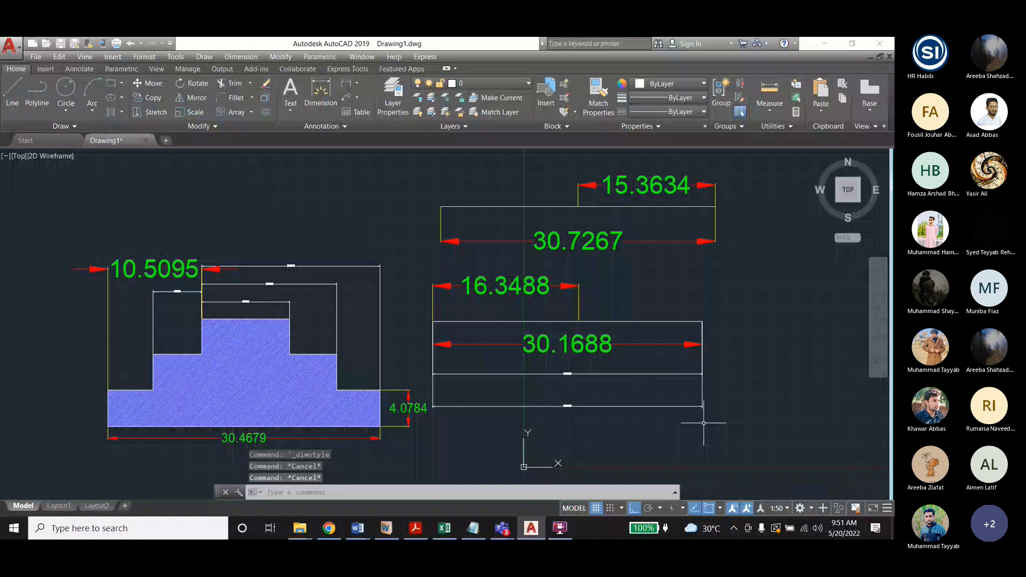
{"action": "left_click", "coordinate": [240, 56]}
{"action": "left_click", "coordinate": [250, 79]}
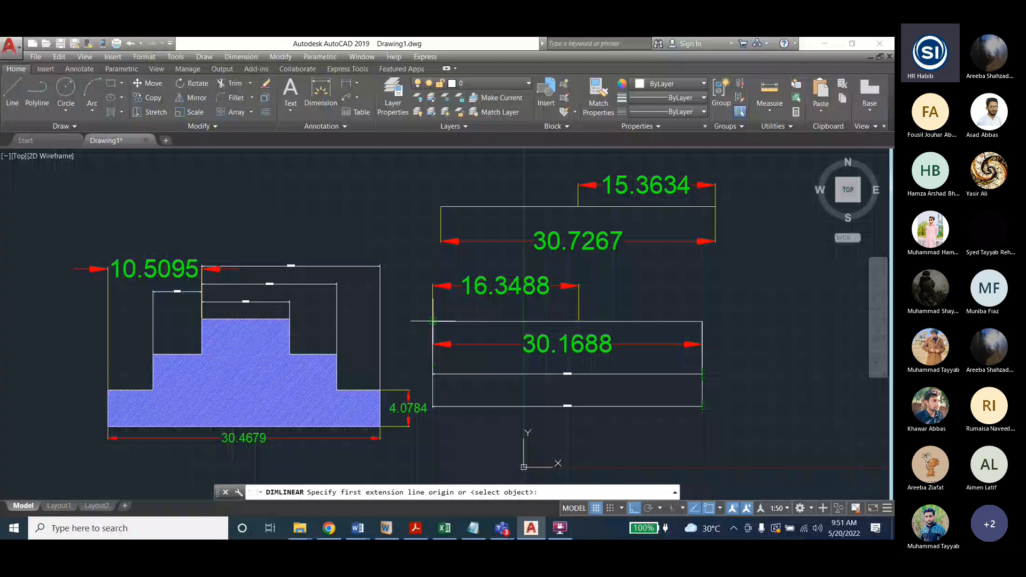
{"action": "key", "text": "Escape"}
{"action": "key", "text": "Escape"}
{"action": "key", "text": "Escape"}
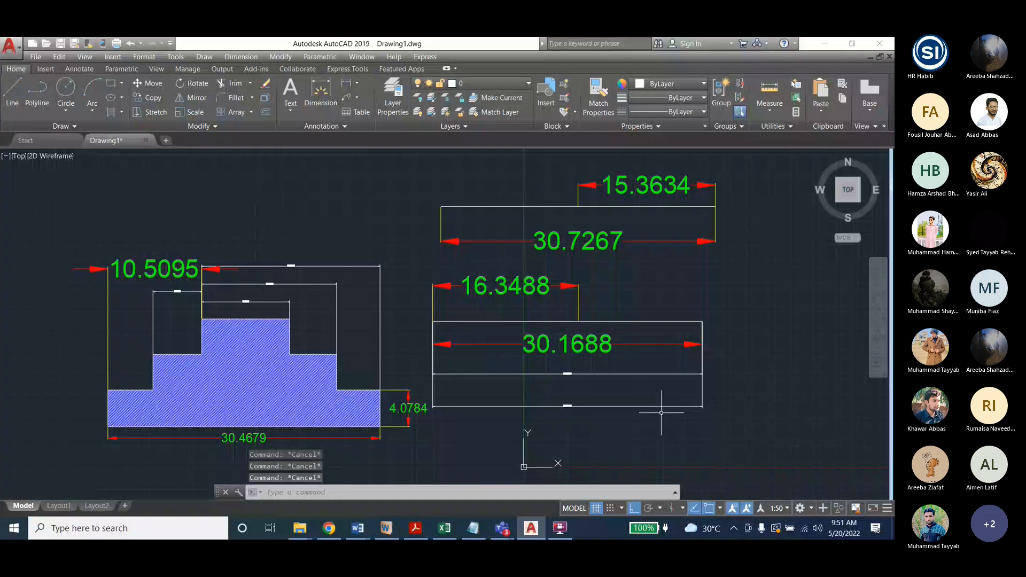
Review the Annotative dimension style and its preview in the Dimension Style Manager
{"action": "left_click", "coordinate": [230, 57]}
{"action": "left_click", "coordinate": [240, 341]}
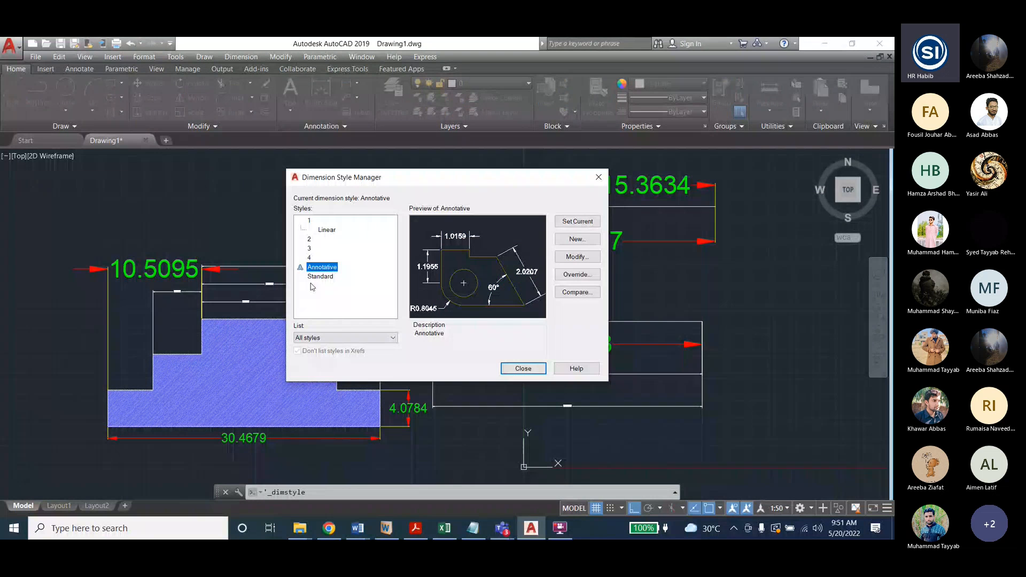
{"action": "left_click", "coordinate": [323, 268]}
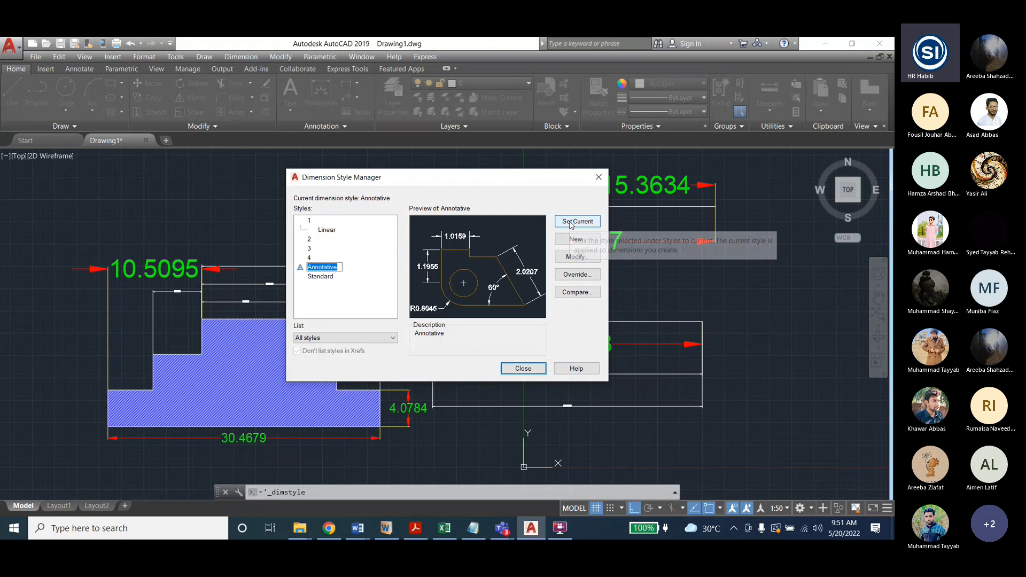
{"action": "key", "text": "Escape"}
{"action": "key", "text": "Escape"}
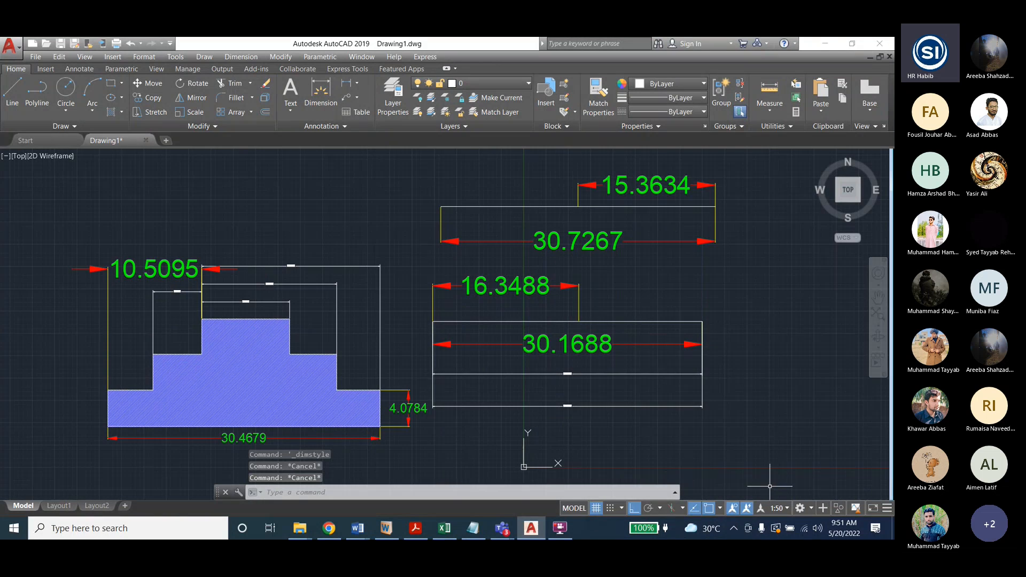
Set the annotation scale to 1:2 and draw a horizontal line above the stepped profile
{"action": "left_click", "coordinate": [787, 508]}
{"action": "left_click", "coordinate": [775, 176]}
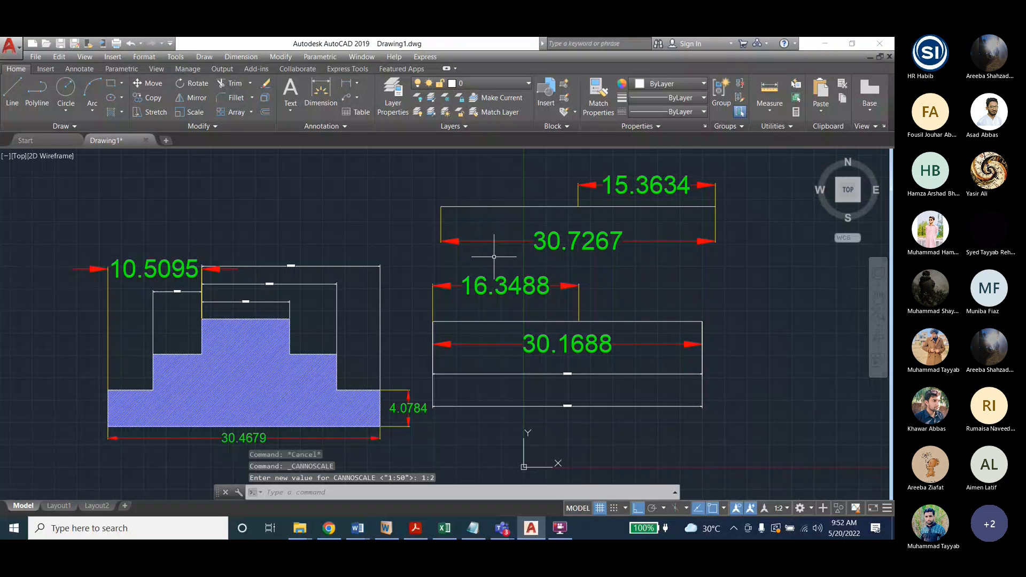
{"action": "type", "text": "l"}
{"action": "key", "text": "Return"}
{"action": "left_click", "coordinate": [170, 216]}
{"action": "left_click", "coordinate": [390, 216]}
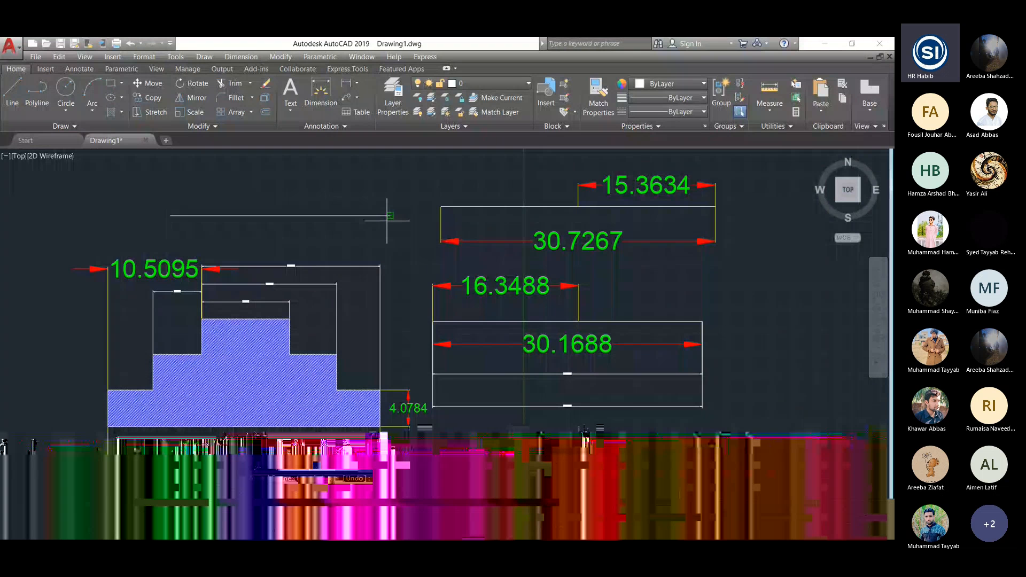
{"action": "key", "text": "Escape"}
{"action": "key", "text": "Escape"}
Begin dimensioning the new horizontal line above the stepped profile
{"action": "left_click", "coordinate": [241, 57]}
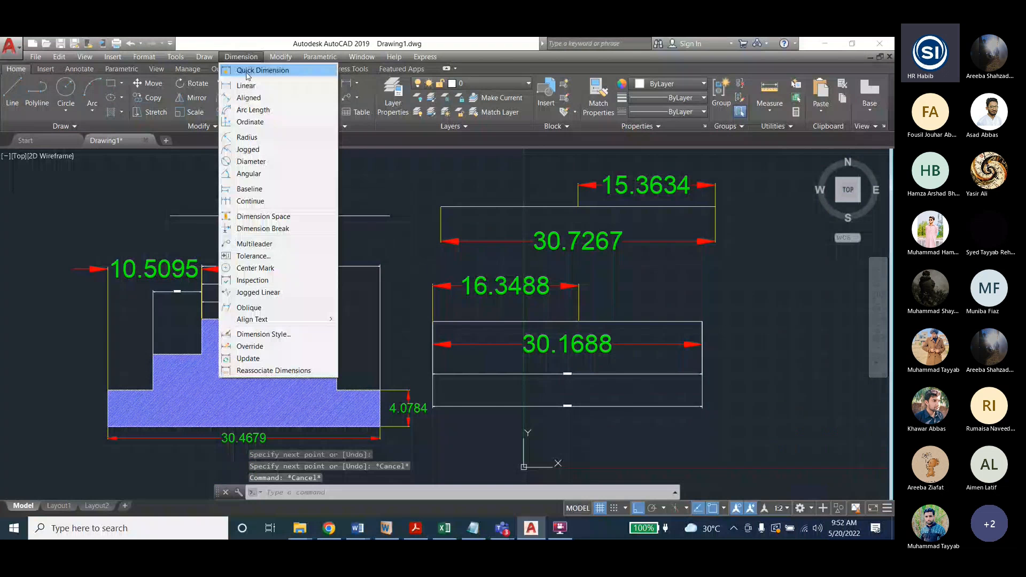
Add a linear dimension along the full length of the horizontal line above the stepped shape
{"action": "left_click", "coordinate": [247, 71]}
{"action": "left_click", "coordinate": [183, 215]}
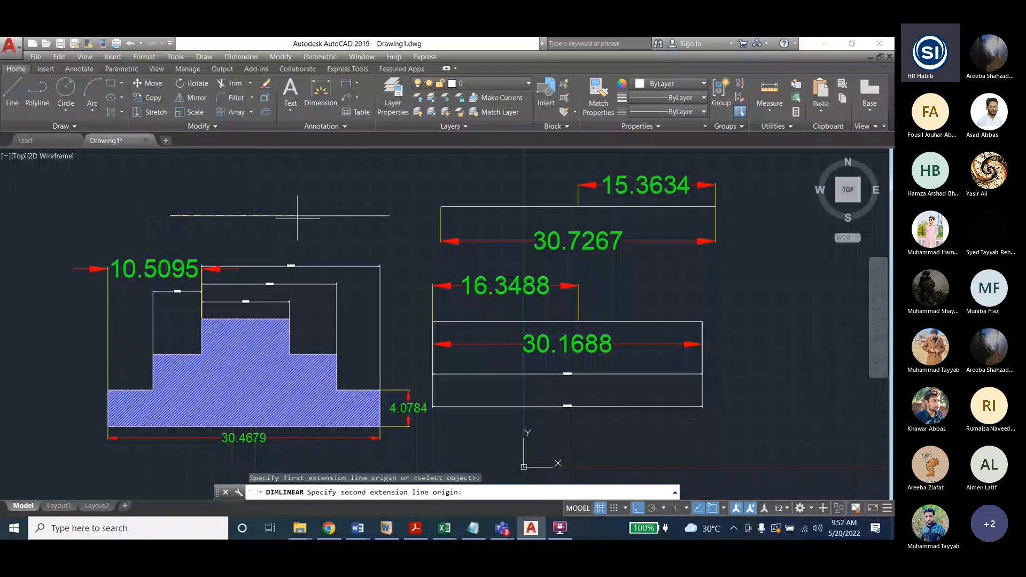
{"action": "left_click", "coordinate": [390, 216]}
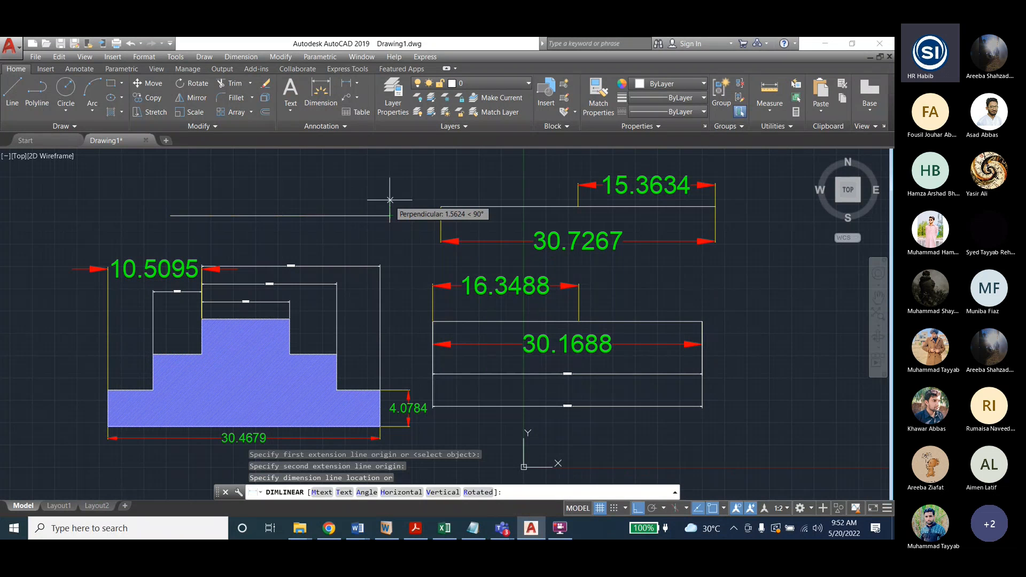
{"action": "left_click", "coordinate": [390, 196]}
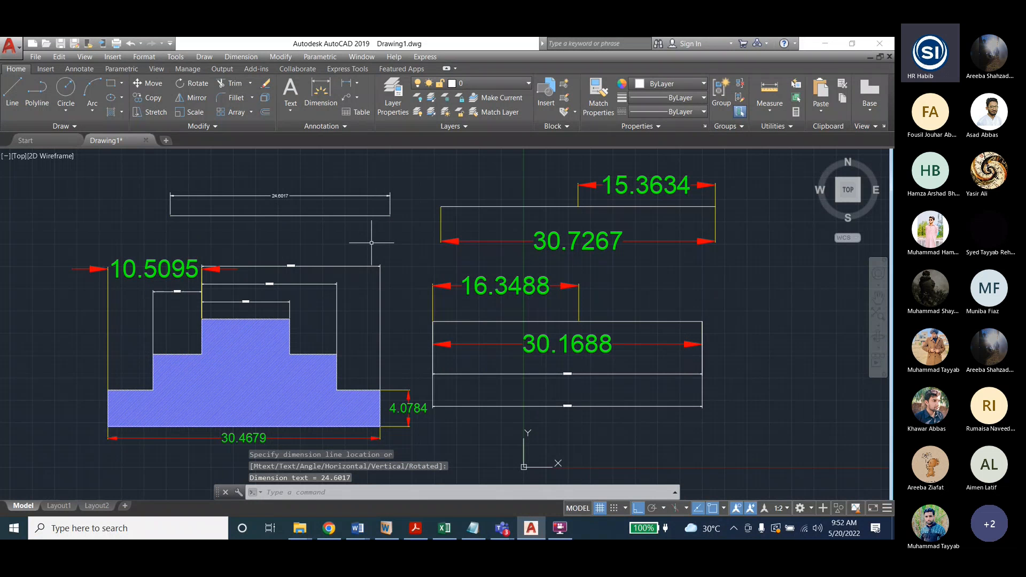
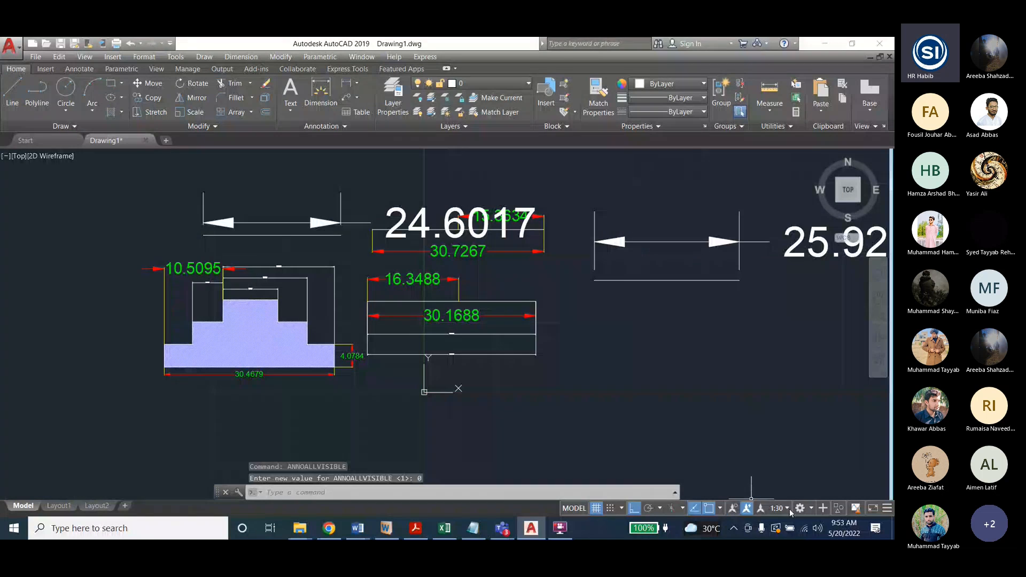
Set the annotation scale to 1:100, then reduce it to 1:5
{"action": "left_click", "coordinate": [789, 508]}
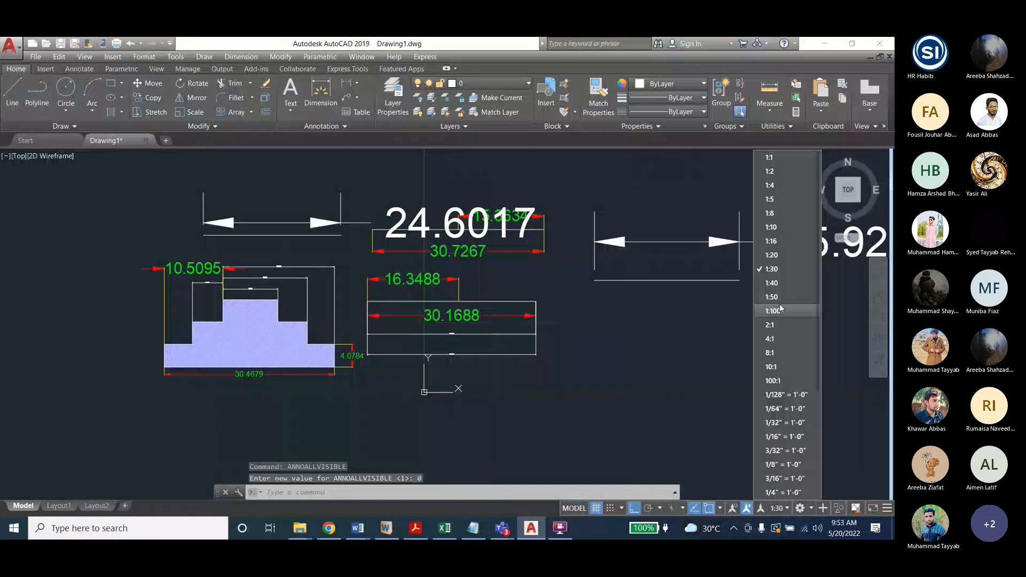
{"action": "left_click", "coordinate": [777, 310]}
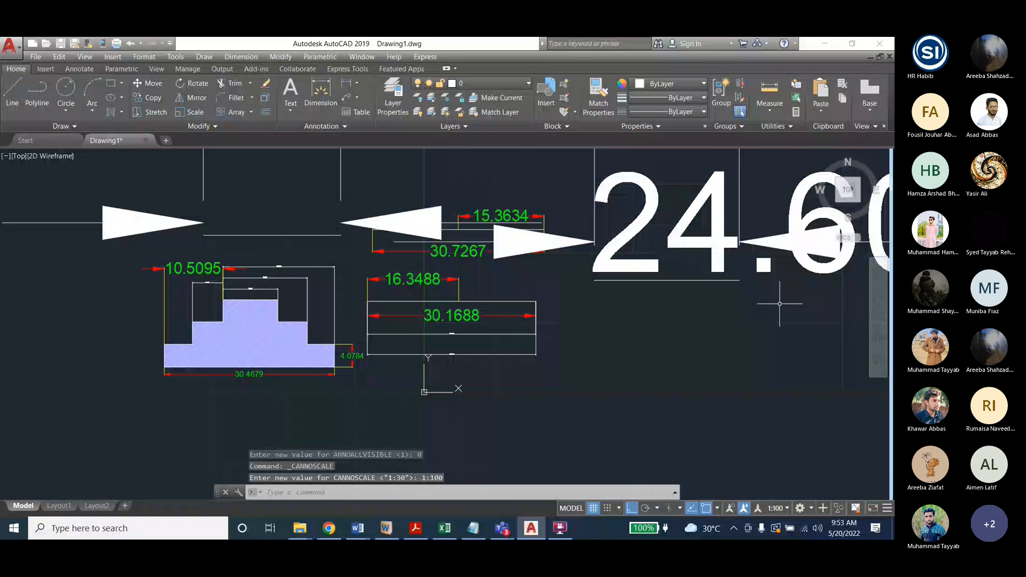
{"action": "left_click", "coordinate": [778, 509]}
{"action": "left_click", "coordinate": [770, 201]}
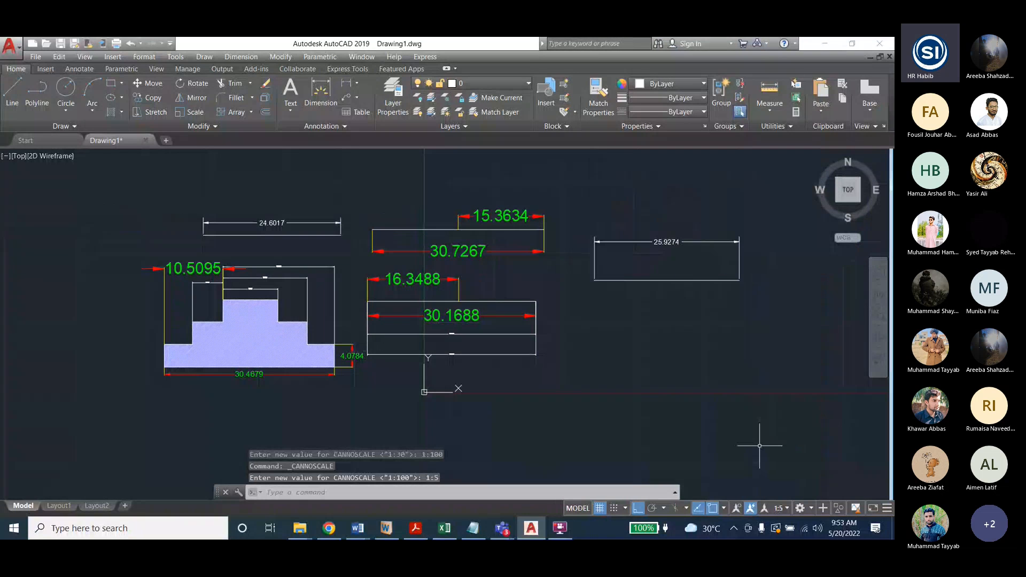
Try the annotation scales 1:8 and 1:30, returning to 1:8, with automatic scale adding turned off
{"action": "left_click", "coordinate": [786, 508]}
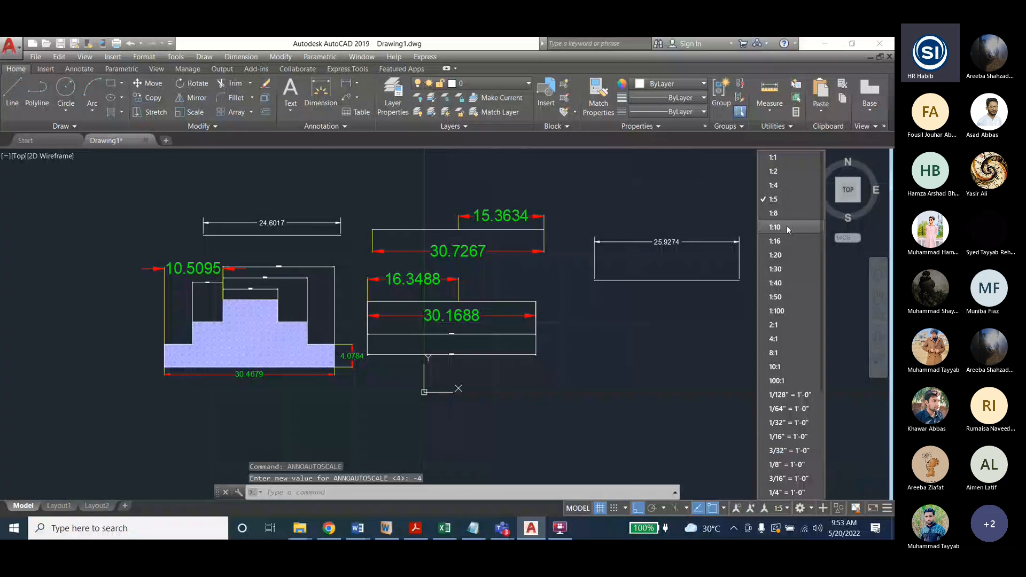
{"action": "left_click", "coordinate": [785, 222]}
{"action": "left_click", "coordinate": [784, 508]}
{"action": "left_click", "coordinate": [782, 264]}
{"action": "left_click", "coordinate": [778, 508]}
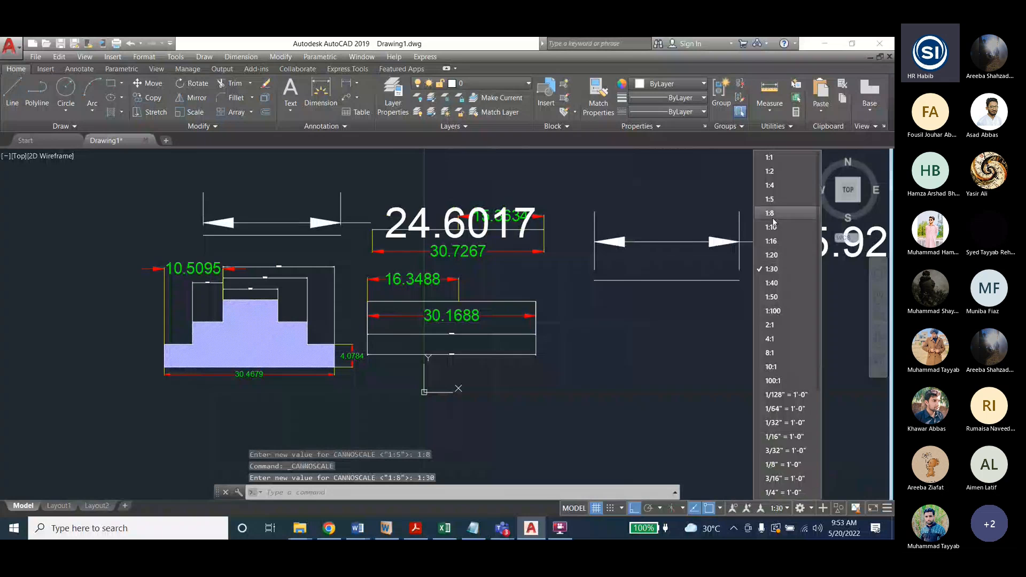
{"action": "left_click", "coordinate": [783, 220]}
Make Standard the current dimension style
{"action": "left_click", "coordinate": [241, 57]}
{"action": "left_click", "coordinate": [251, 319]}
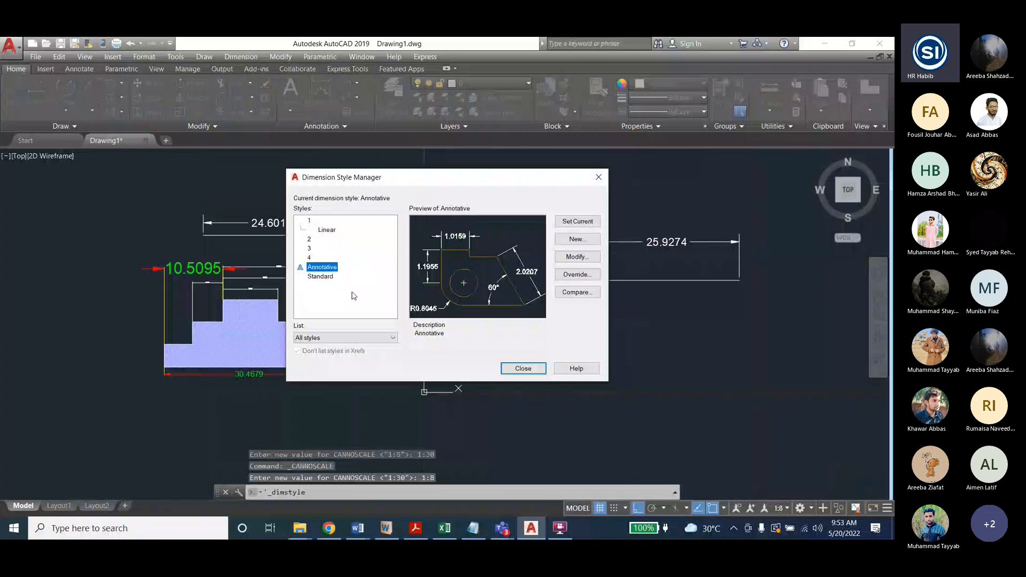
{"action": "left_click", "coordinate": [320, 276]}
{"action": "left_click", "coordinate": [577, 222]}
{"action": "left_click", "coordinate": [522, 368]}
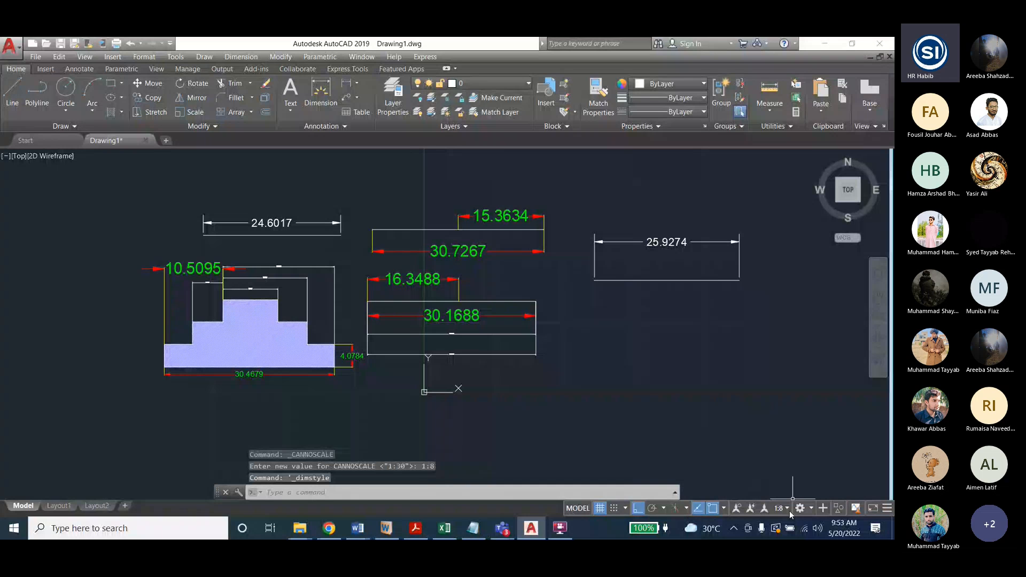
Switch the annotation scale through 1:20, 1:40, 1:10 and 1:5 to compare how the annotative dimensions display
{"action": "left_click", "coordinate": [789, 511]}
{"action": "left_click", "coordinate": [771, 255]}
{"action": "left_click", "coordinate": [782, 512]}
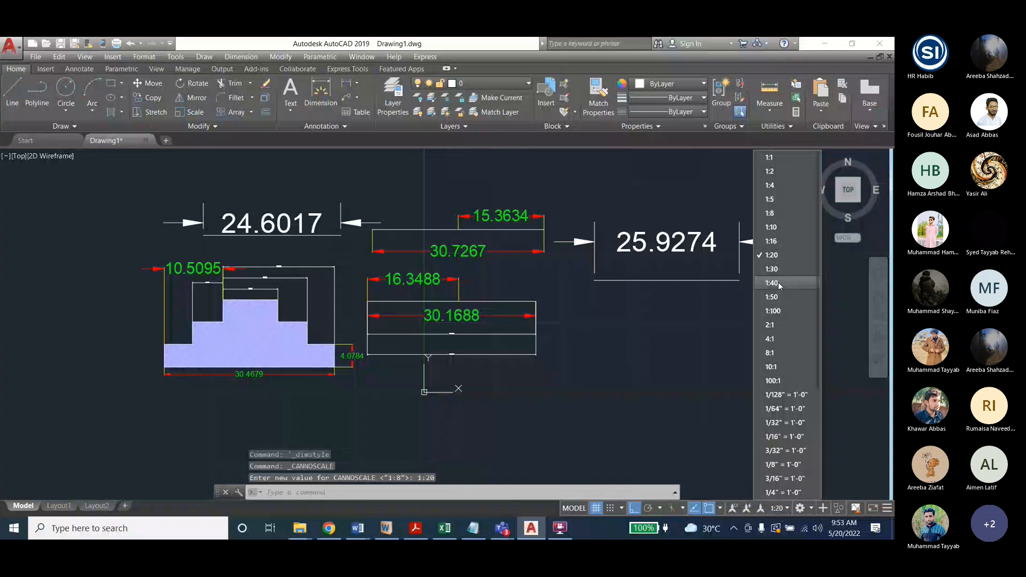
{"action": "left_click", "coordinate": [778, 282]}
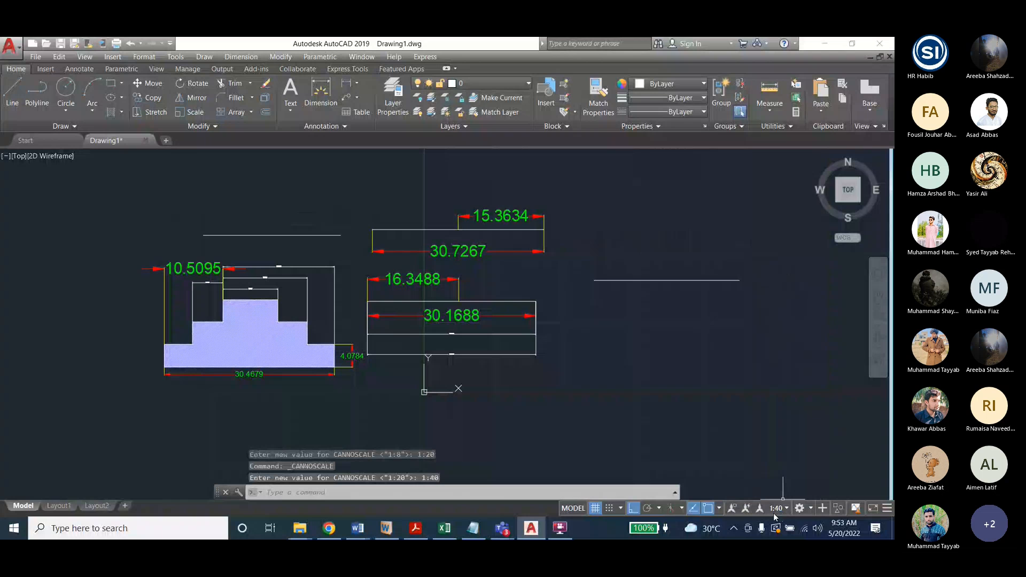
{"action": "left_click", "coordinate": [773, 512]}
{"action": "left_click", "coordinate": [771, 227]}
{"action": "left_click", "coordinate": [779, 508]}
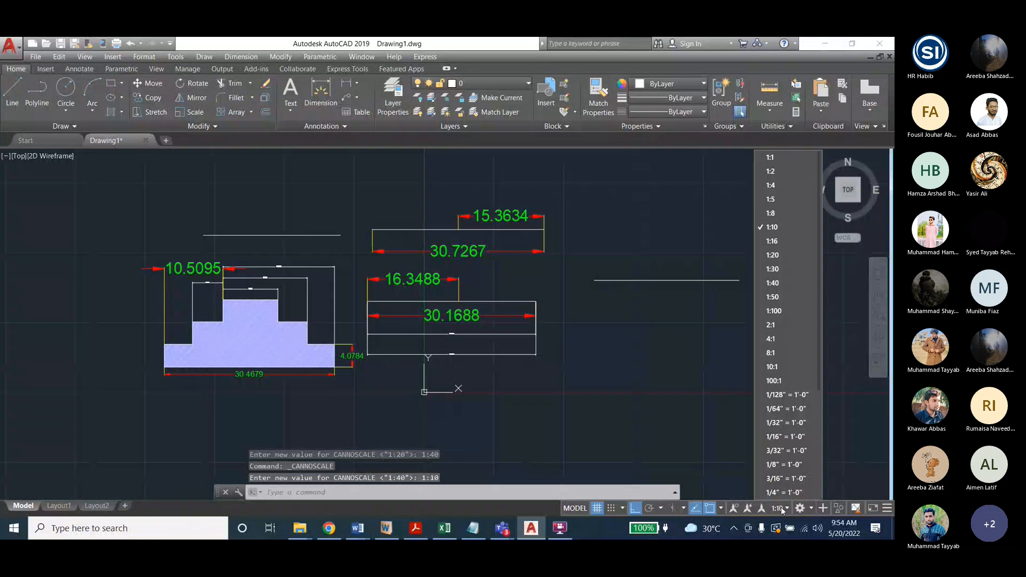
{"action": "left_click", "coordinate": [781, 200]}
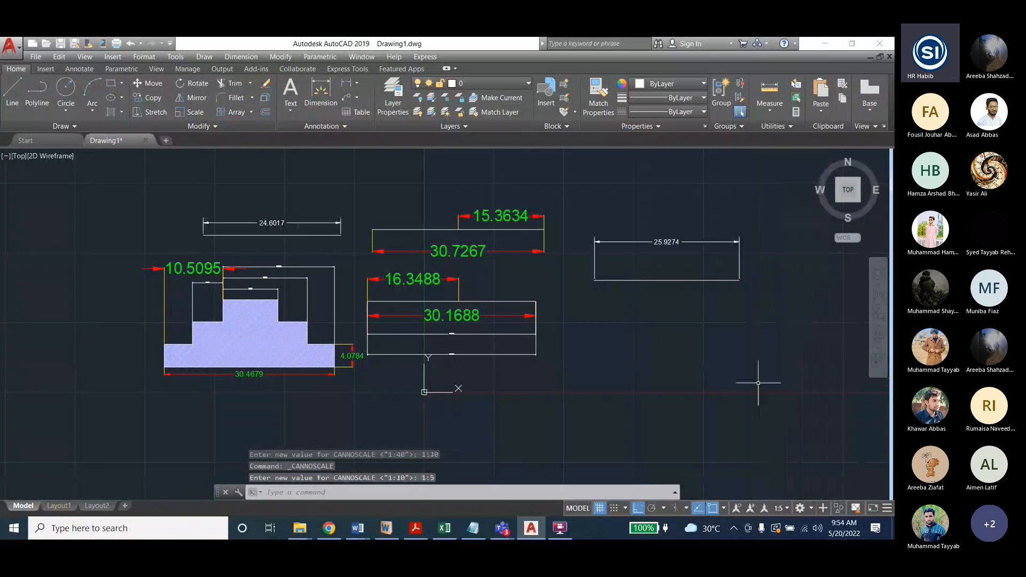
Try the annotation scales 1:16 and 1:10, then return the scale to 1:5
{"action": "left_click", "coordinate": [779, 508]}
{"action": "left_click", "coordinate": [778, 244]}
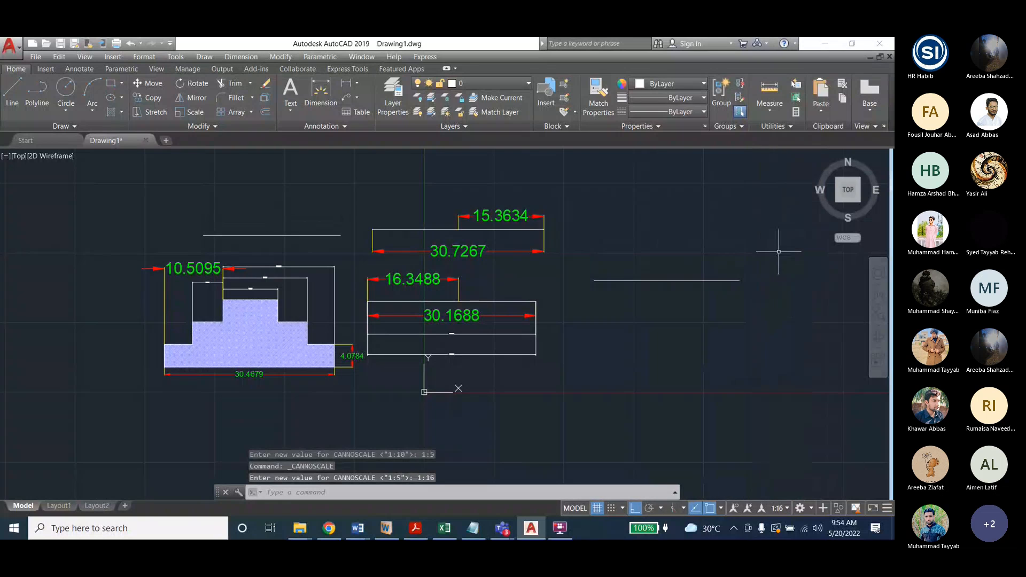
{"action": "left_click", "coordinate": [779, 509]}
{"action": "left_click", "coordinate": [780, 229]}
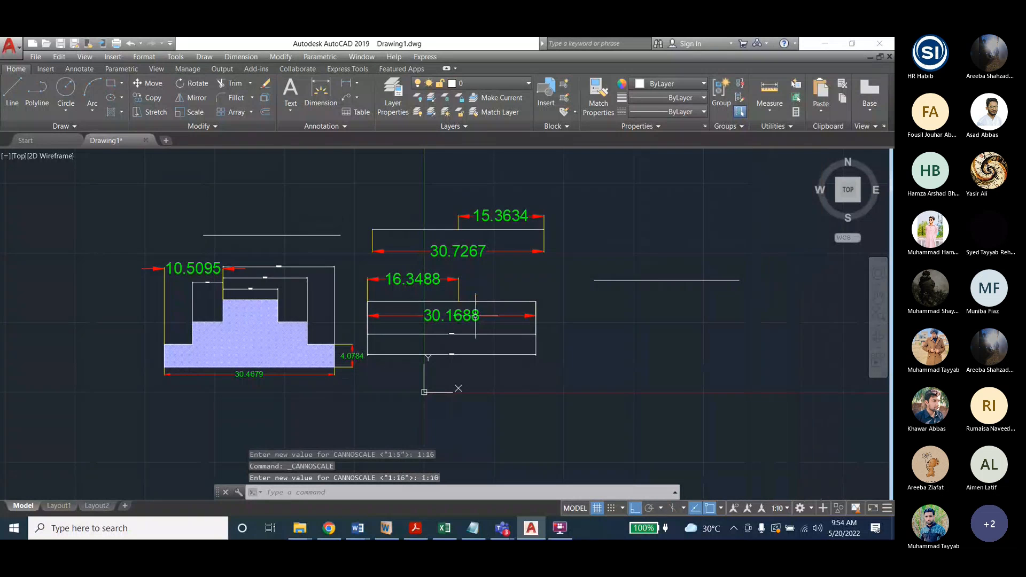
{"action": "scroll", "coordinate": [534, 338], "scroll_direction": "up", "scroll_amount": 2}
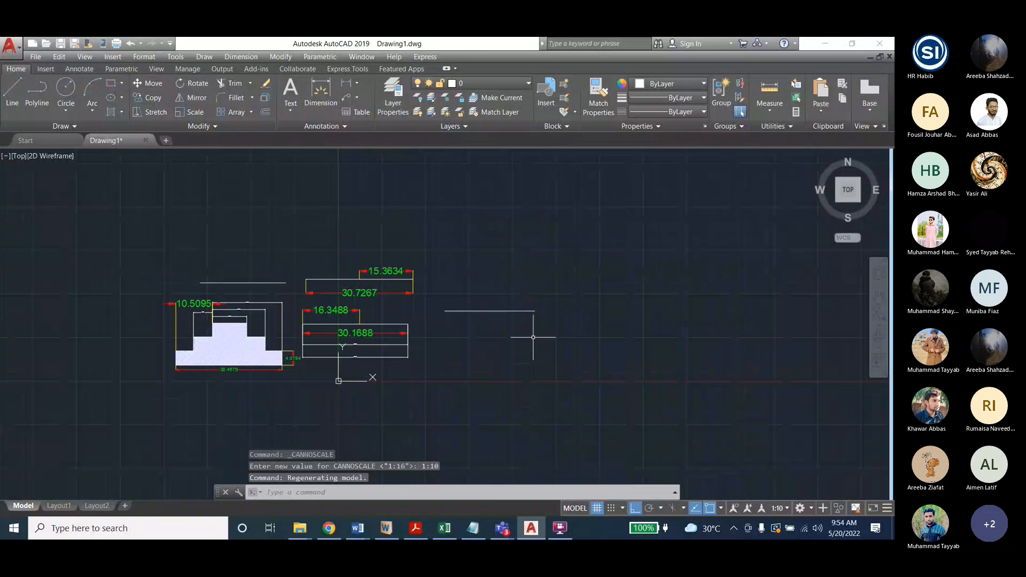
{"action": "left_click", "coordinate": [779, 509]}
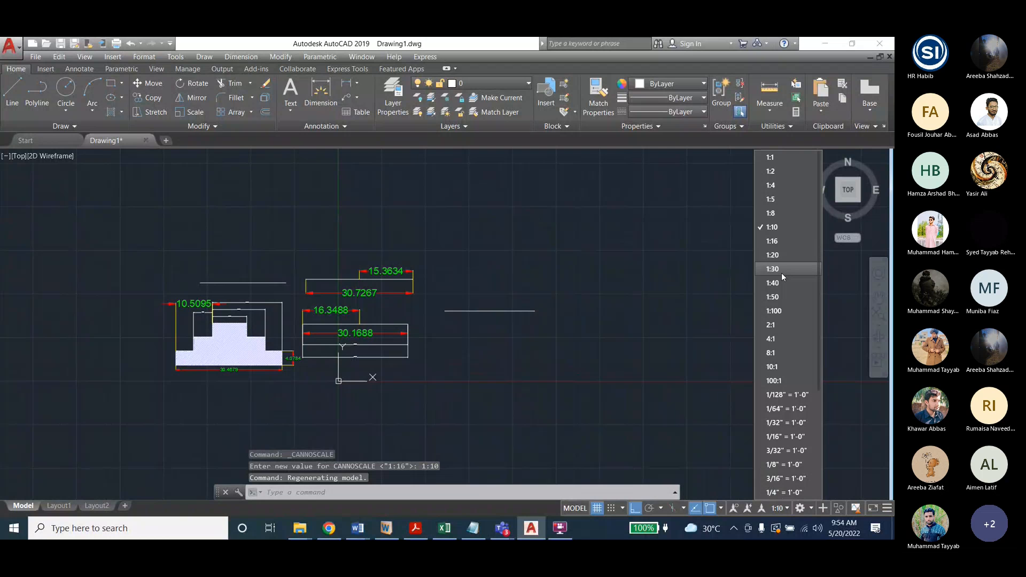
{"action": "left_click", "coordinate": [781, 200]}
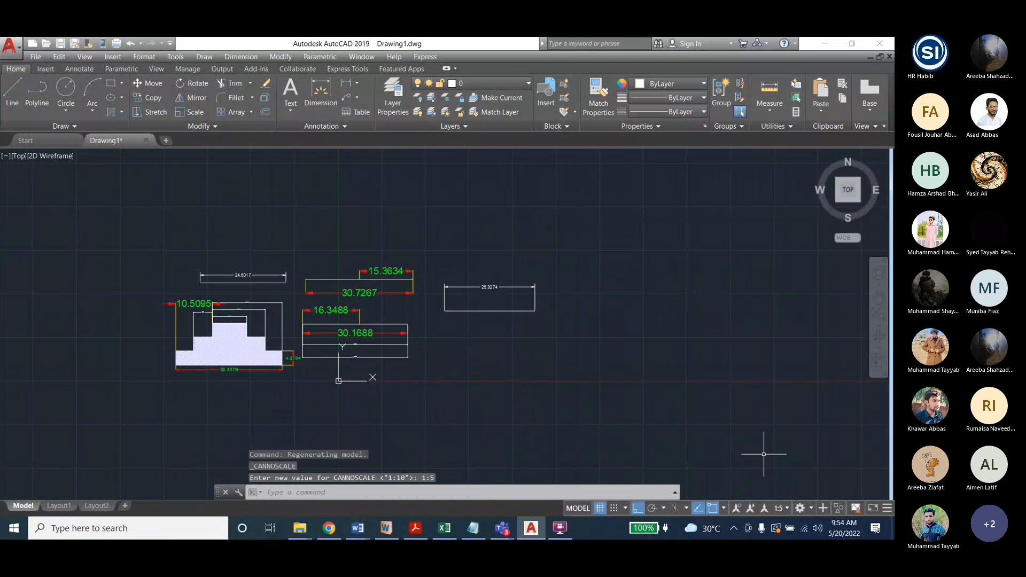
Show annotation objects at all scales and set the annotation scale to 1:10
{"action": "left_click", "coordinate": [763, 511]}
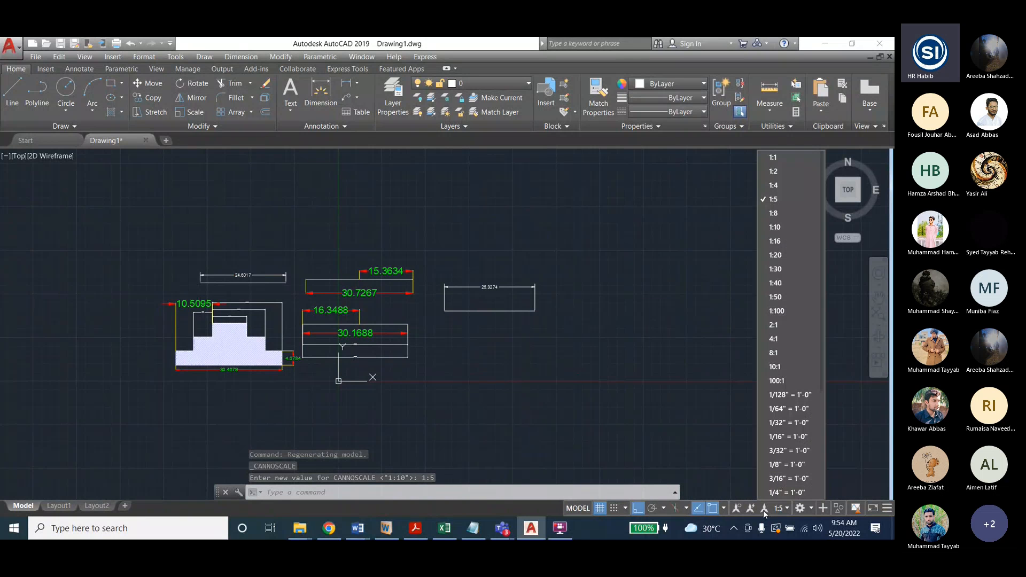
{"action": "left_click", "coordinate": [763, 511]}
{"action": "left_click", "coordinate": [736, 509]}
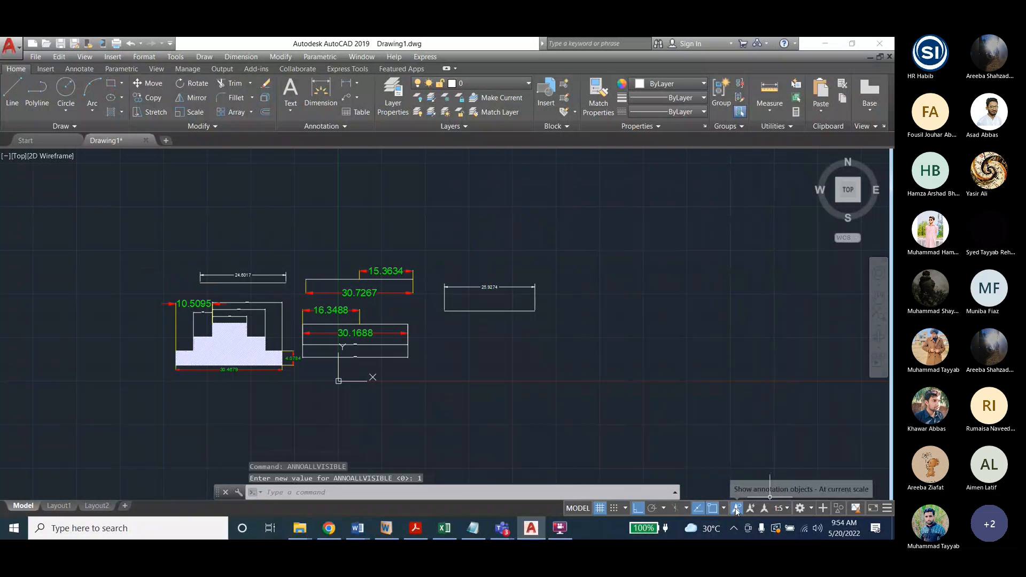
{"action": "left_click", "coordinate": [779, 508]}
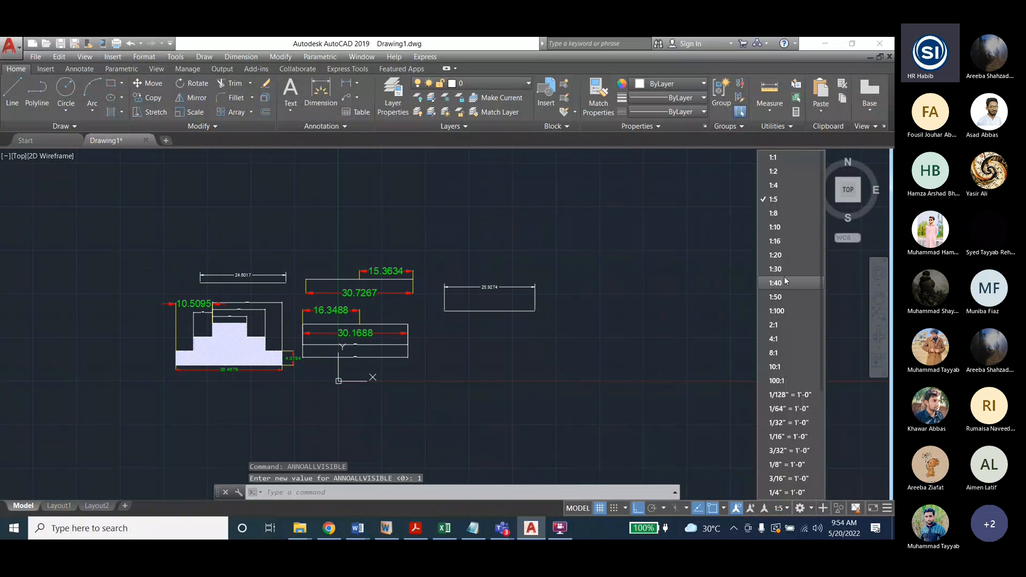
{"action": "left_click", "coordinate": [780, 227]}
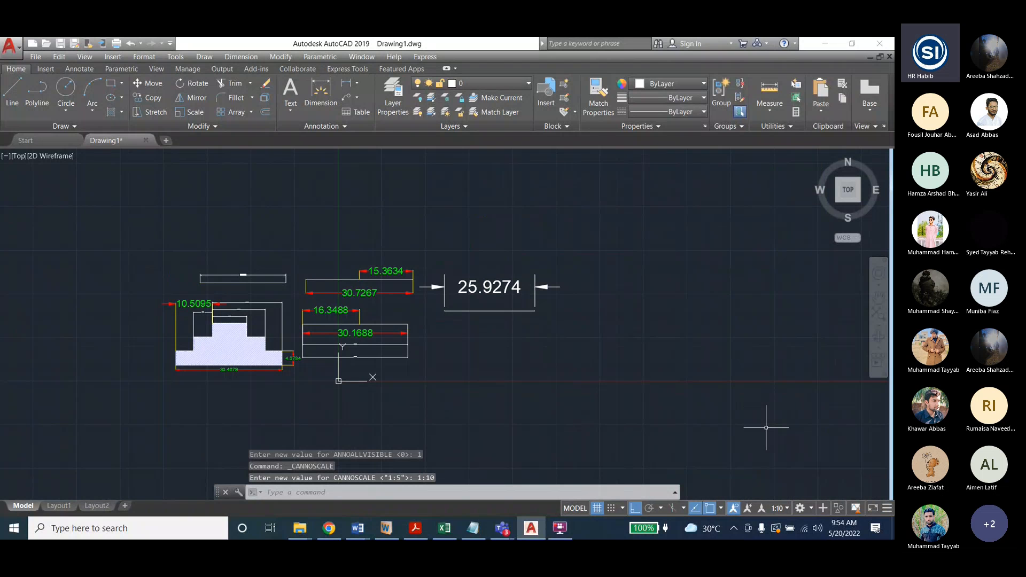
Restrict annotation objects to the current scale and try automatically adding scales to annotative objects
{"action": "left_click", "coordinate": [733, 509]}
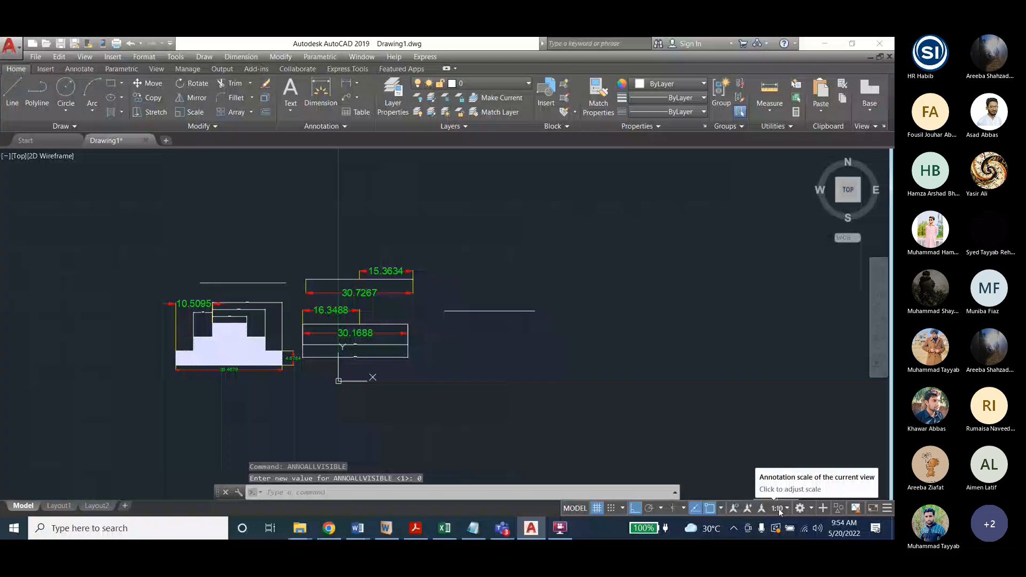
{"action": "left_click", "coordinate": [747, 508]}
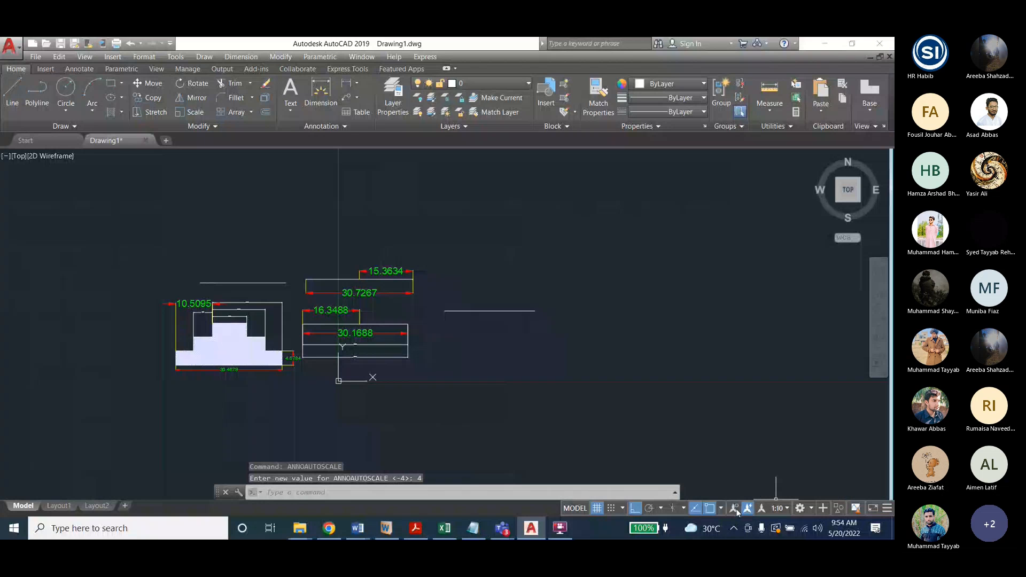
{"action": "left_click", "coordinate": [736, 509]}
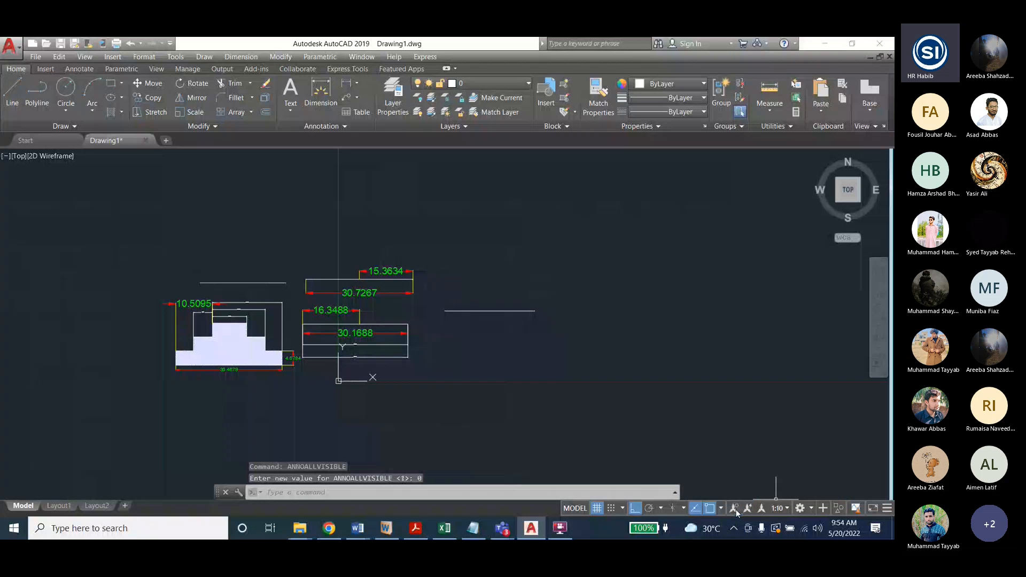
Toggle annotation visibility repeatedly between all scales and the current scale only, leaving all scales shown
{"action": "left_click", "coordinate": [736, 509]}
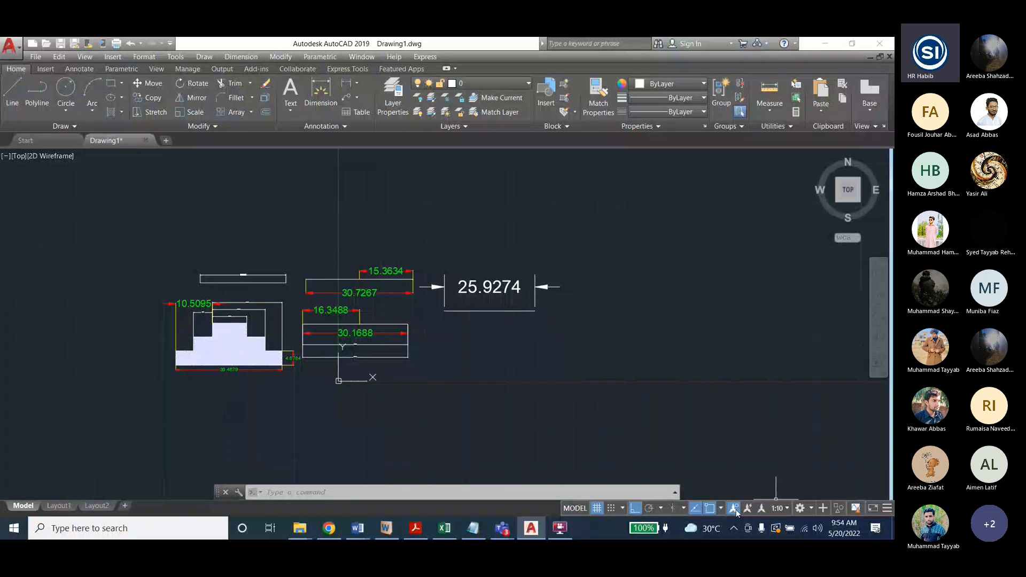
{"action": "left_click", "coordinate": [736, 509]}
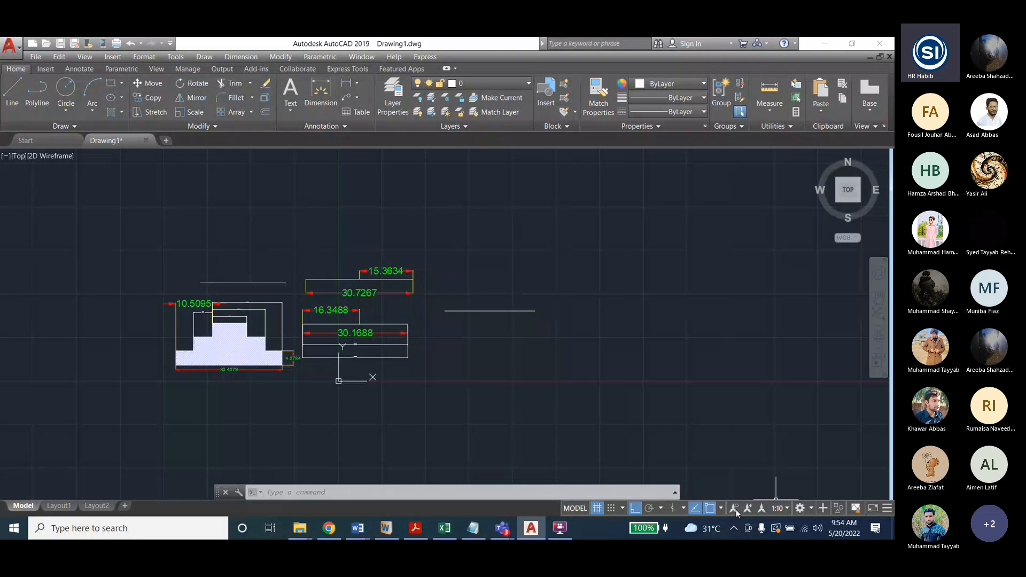
{"action": "left_click", "coordinate": [735, 508]}
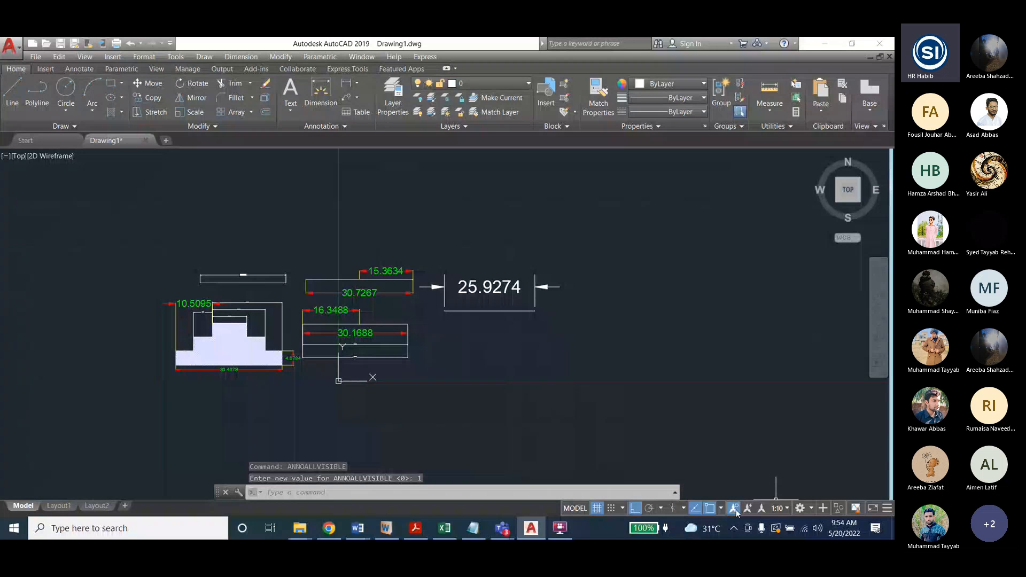
{"action": "left_click", "coordinate": [734, 508]}
{"action": "left_click", "coordinate": [735, 508]}
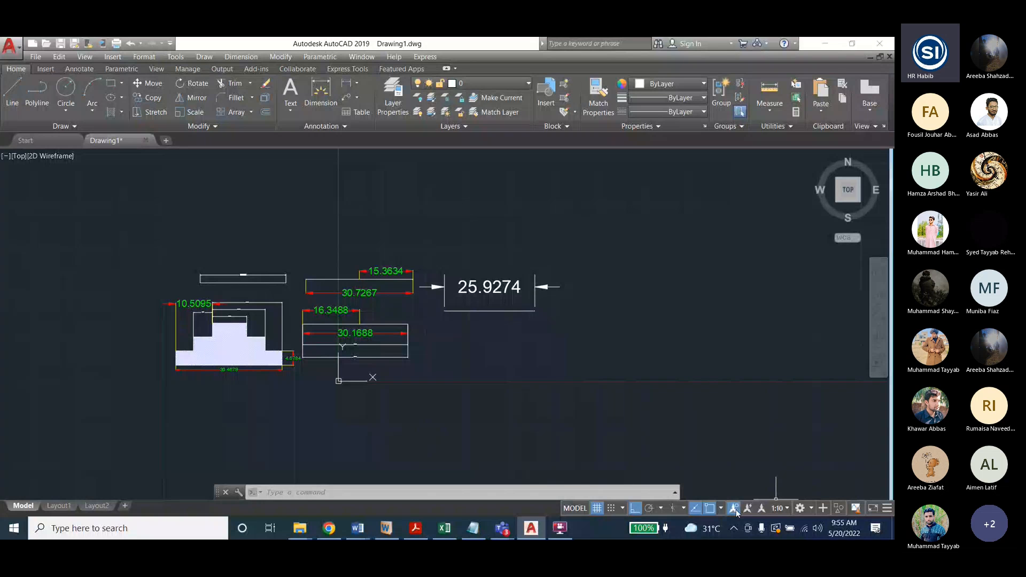
{"action": "left_click", "coordinate": [735, 508]}
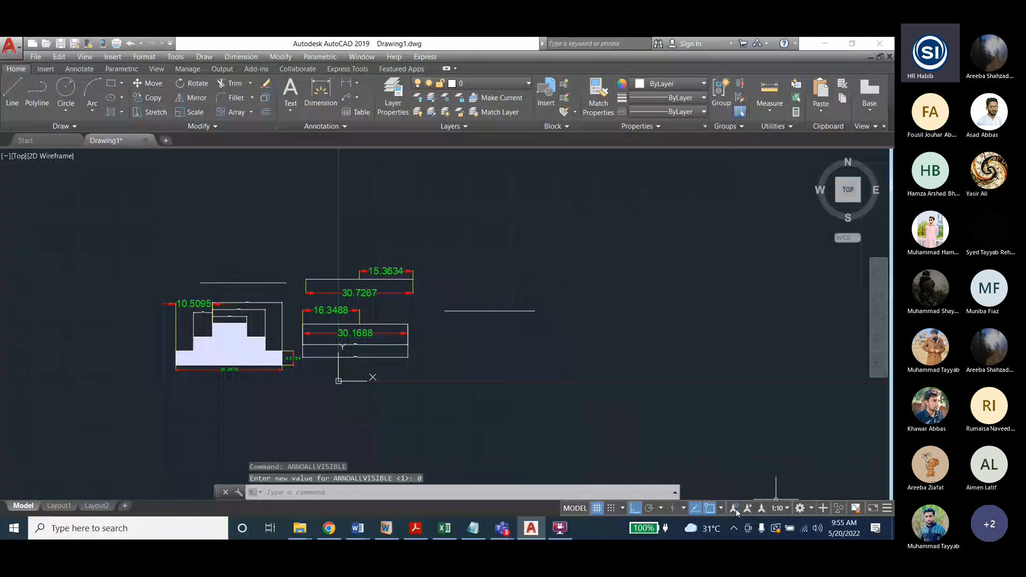
{"action": "left_click", "coordinate": [736, 509]}
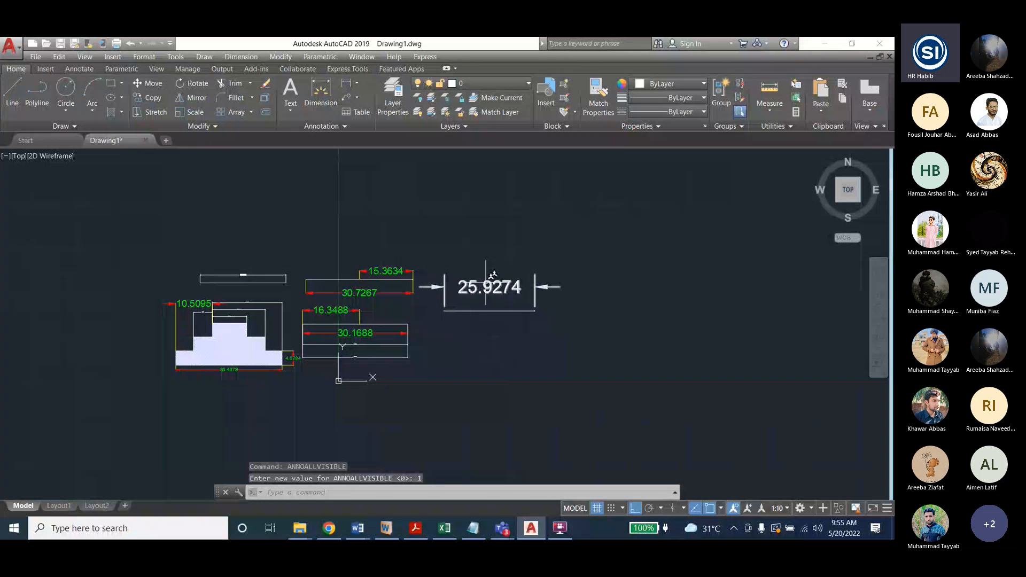
{"action": "key", "text": "Escape"}
{"action": "key", "text": "Escape"}
{"action": "key", "text": "Escape"}
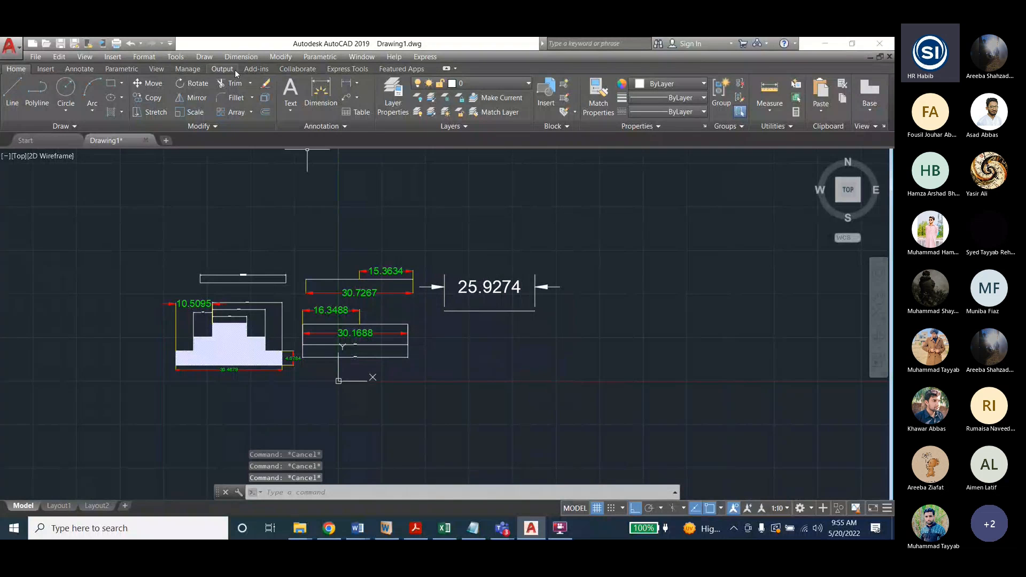
Draw a horizontal line about 53.8 units long in the empty area above and right of the 25.9274 dimension
{"action": "left_click", "coordinate": [240, 57]}
{"action": "left_click", "coordinate": [13, 94]}
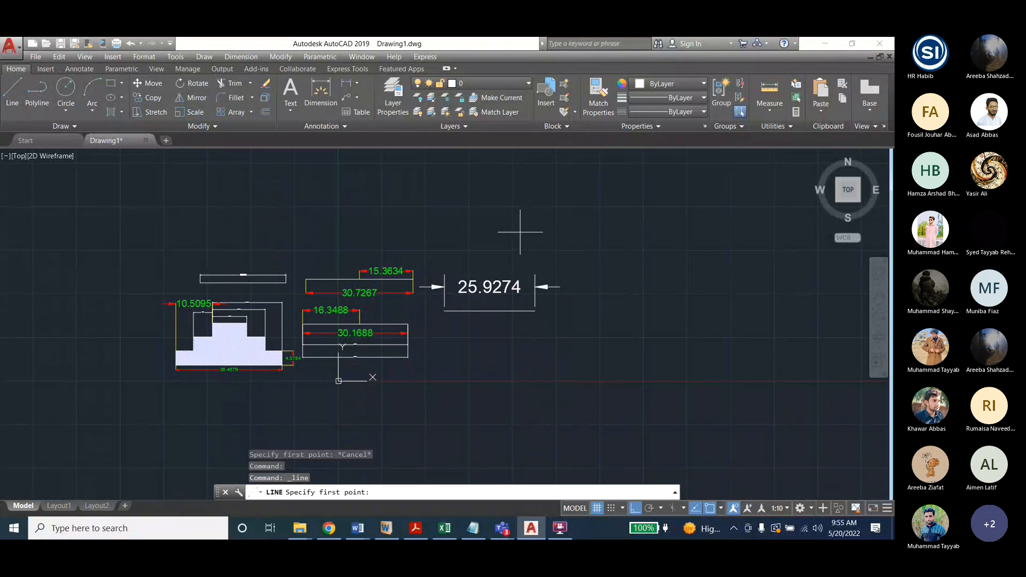
{"action": "left_click", "coordinate": [522, 231]}
{"action": "left_click", "coordinate": [708, 232]}
{"action": "key", "text": "Escape"}
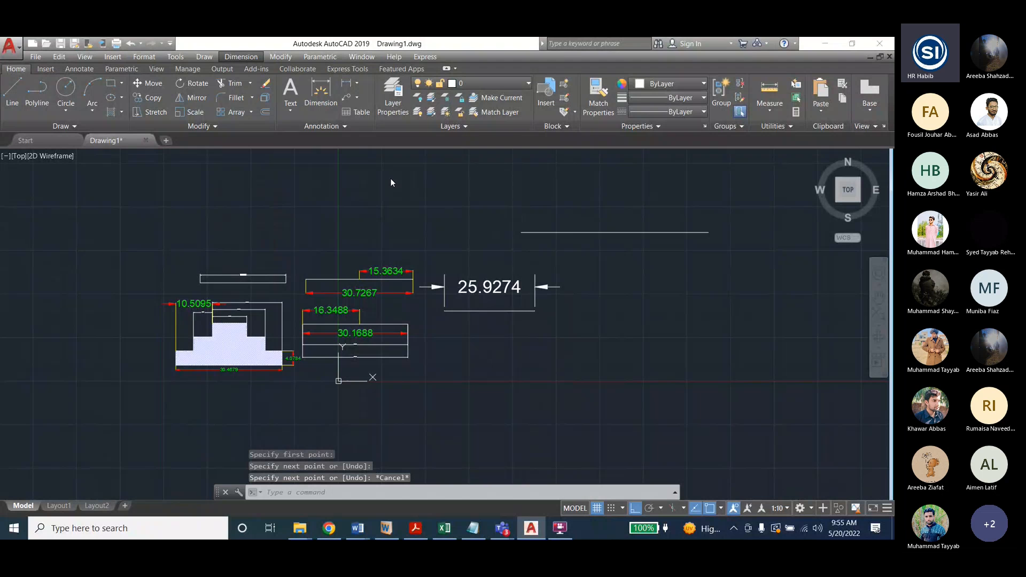
Add a linear dimension to the new upper line, placing it a short distance above the line
{"action": "left_click", "coordinate": [238, 58]}
{"action": "left_click", "coordinate": [240, 86]}
{"action": "left_click", "coordinate": [521, 232]}
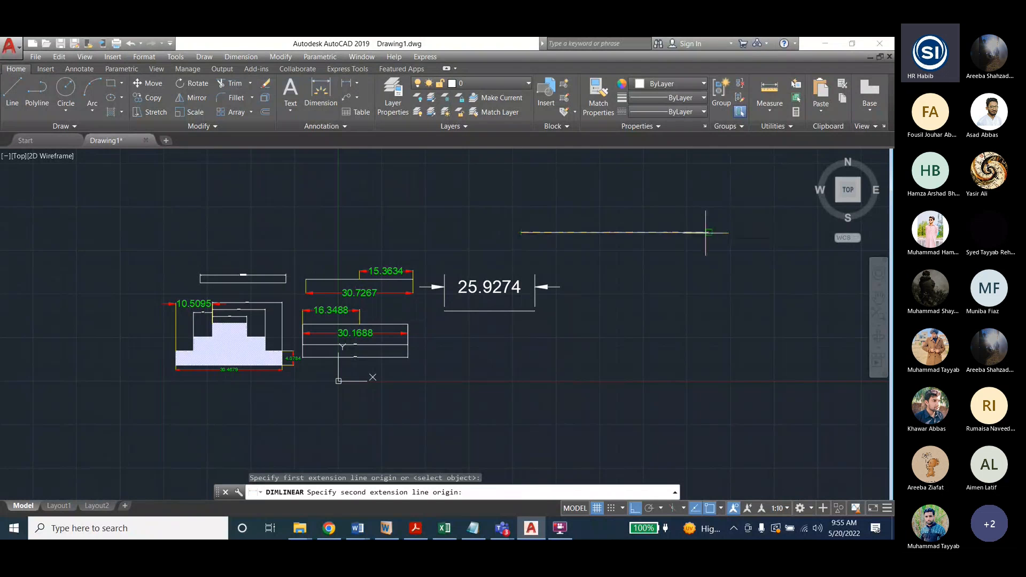
{"action": "left_click", "coordinate": [708, 232]}
{"action": "left_click", "coordinate": [708, 208]}
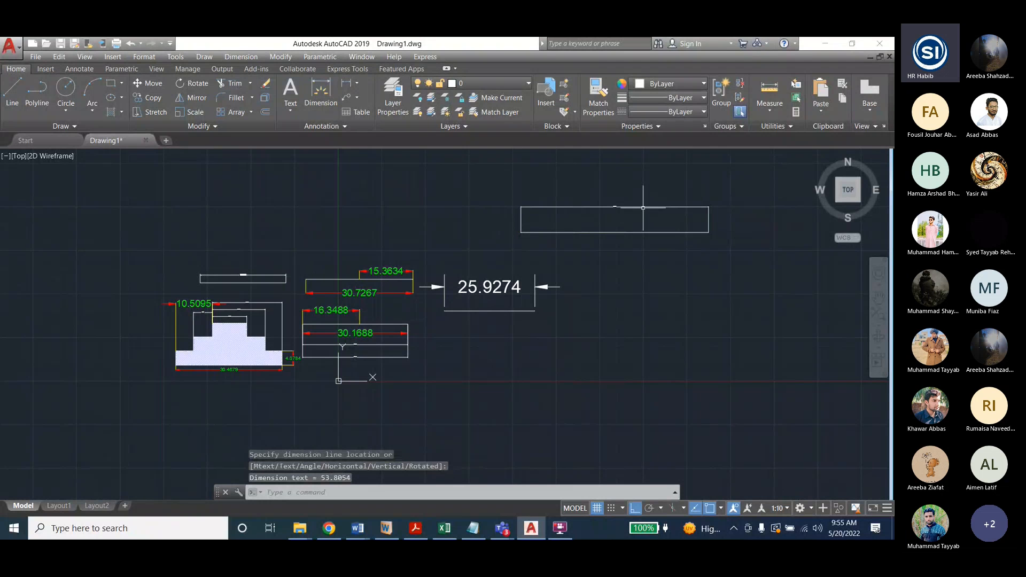
Set the annotation scale to 1:40 and draw another horizontal line below and right of the 25.9274 dimension
{"action": "left_click", "coordinate": [788, 512]}
{"action": "left_click", "coordinate": [779, 286]}
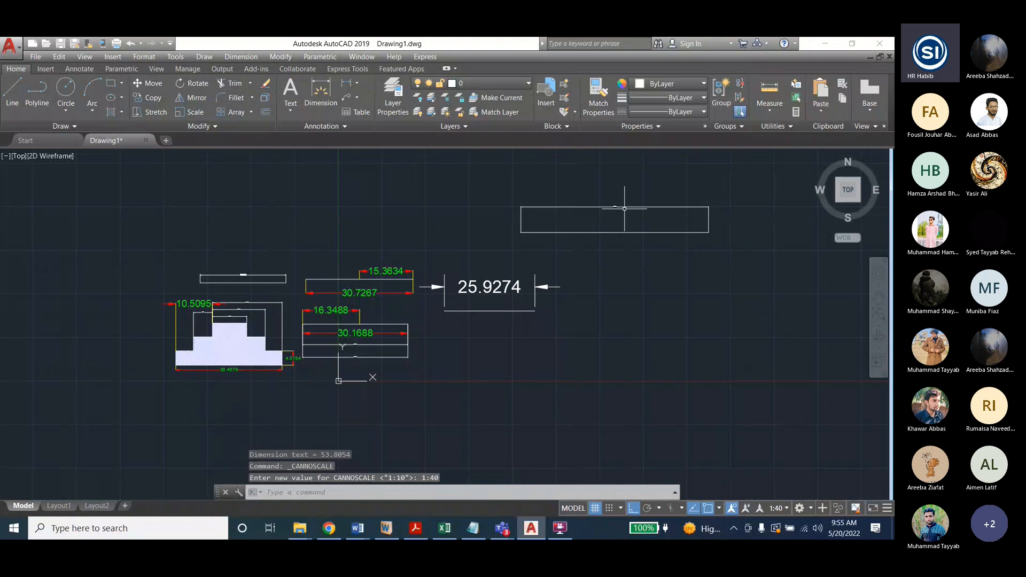
{"action": "left_click", "coordinate": [13, 91]}
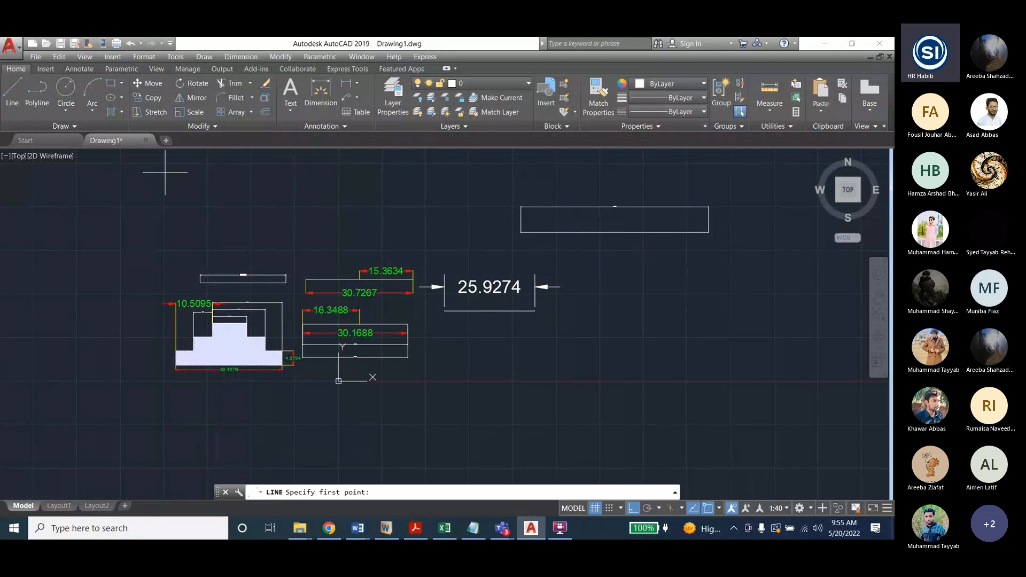
{"action": "left_click", "coordinate": [584, 359]}
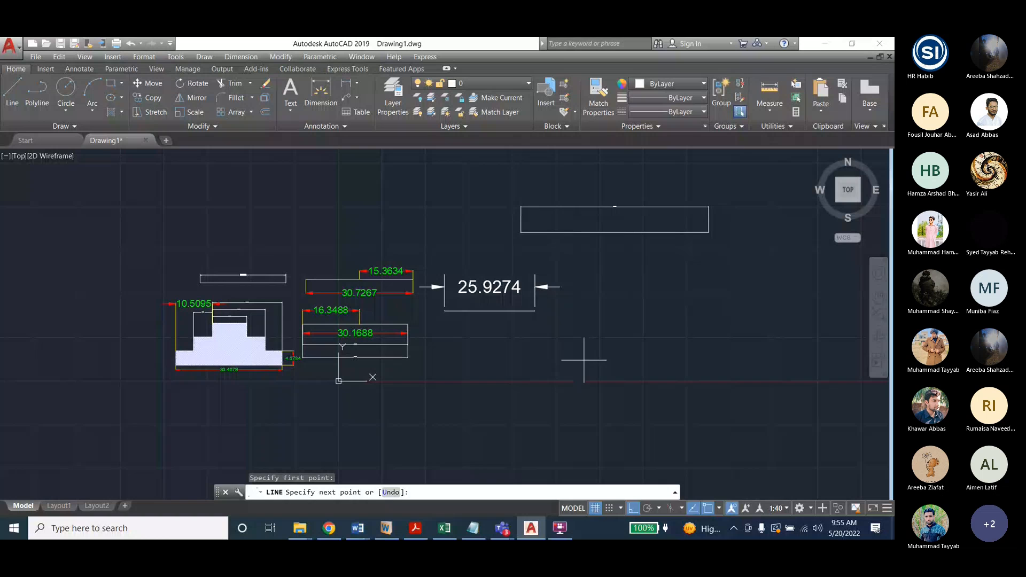
{"action": "left_click", "coordinate": [753, 359]}
{"action": "key", "text": "Escape"}
{"action": "key", "text": "Escape"}
{"action": "key", "text": "Escape"}
Add a linear dimension above the horizontal line just drawn at the lower right of the drawing
{"action": "left_click", "coordinate": [241, 57]}
{"action": "left_click", "coordinate": [245, 85]}
{"action": "left_click", "coordinate": [584, 360]}
{"action": "left_click", "coordinate": [753, 360]}
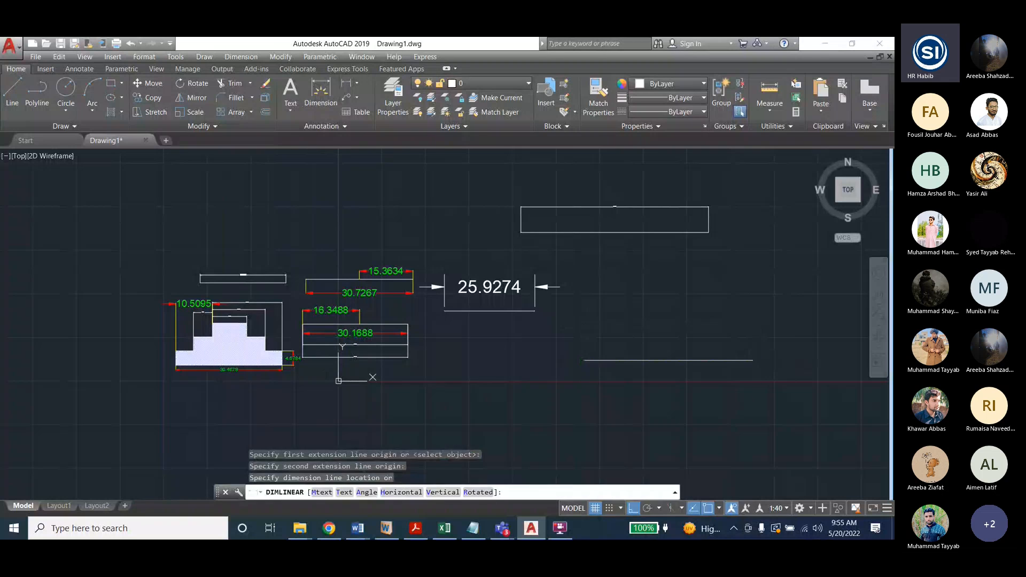
{"action": "left_click", "coordinate": [667, 326]}
Switch automatic adding of annotation scales on and off, then try the annotation scale 1:16 with the newest dimension
{"action": "left_click", "coordinate": [745, 508]}
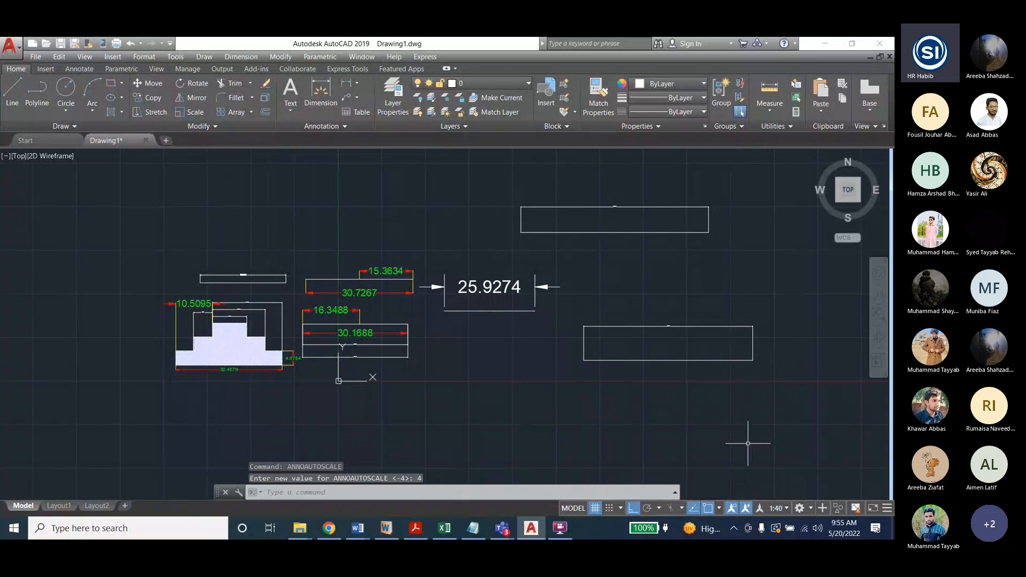
{"action": "left_click", "coordinate": [746, 509]}
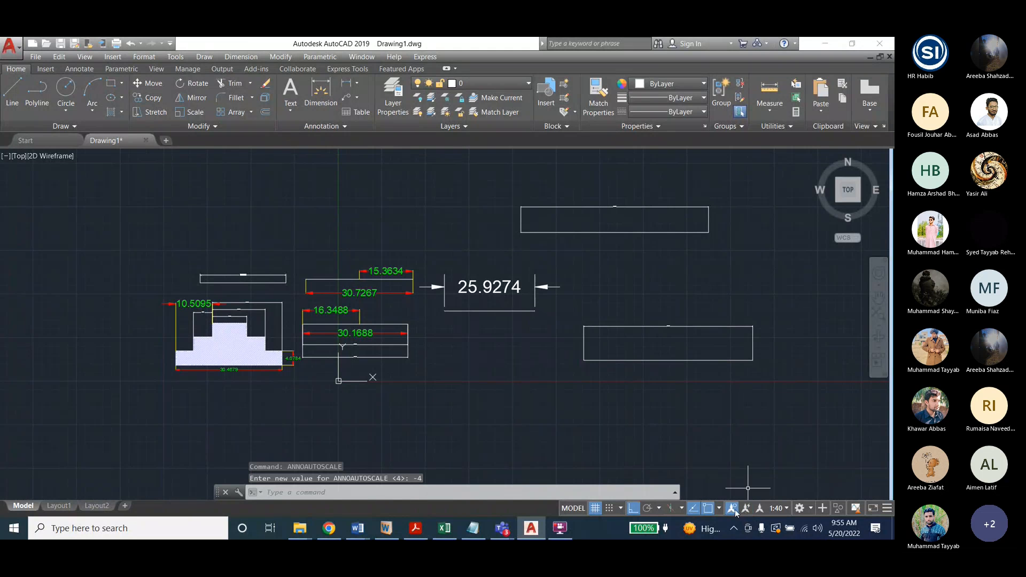
{"action": "left_click", "coordinate": [784, 509]}
{"action": "left_click", "coordinate": [656, 327]}
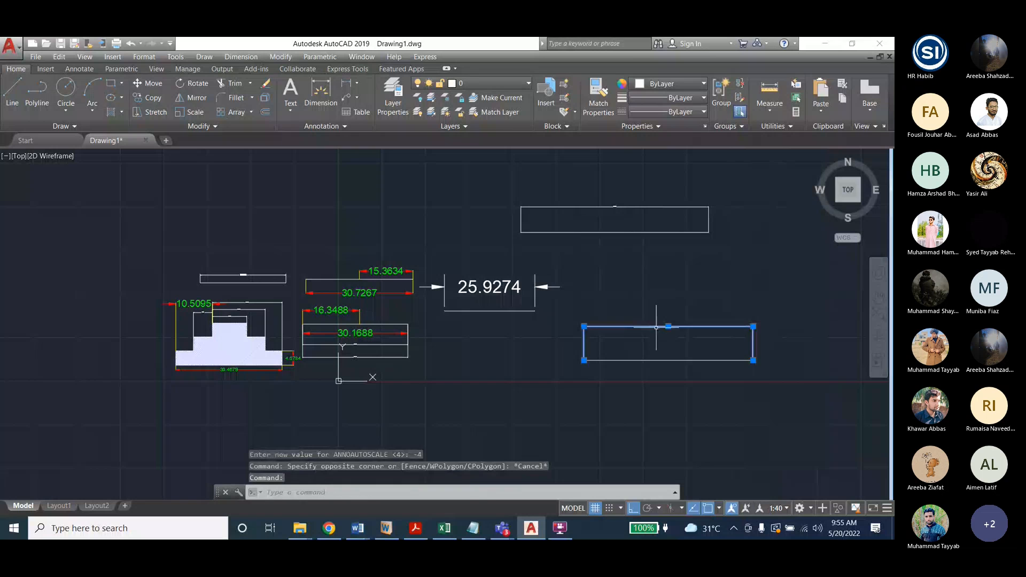
{"action": "left_click", "coordinate": [784, 509]}
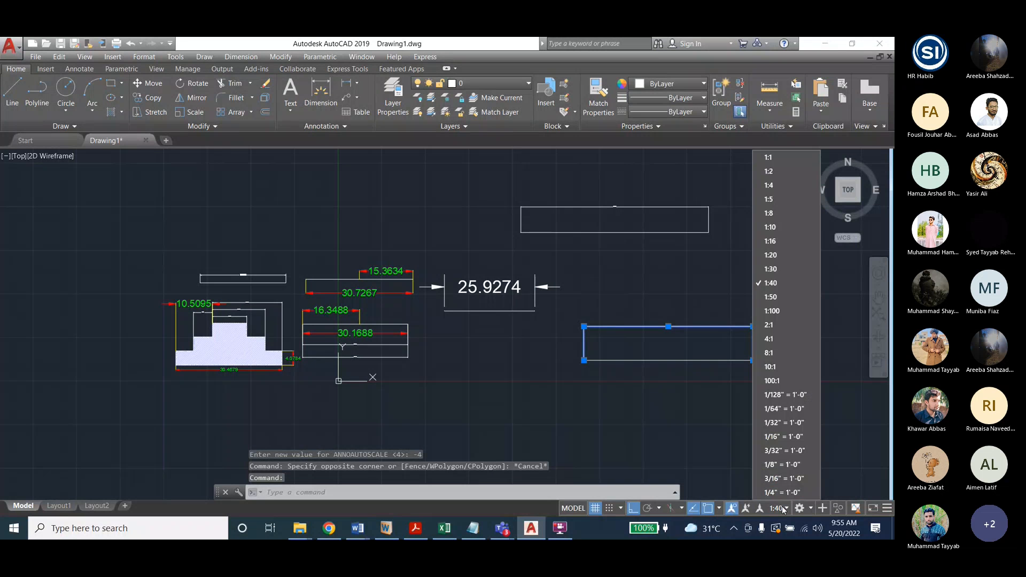
{"action": "left_click", "coordinate": [777, 242]}
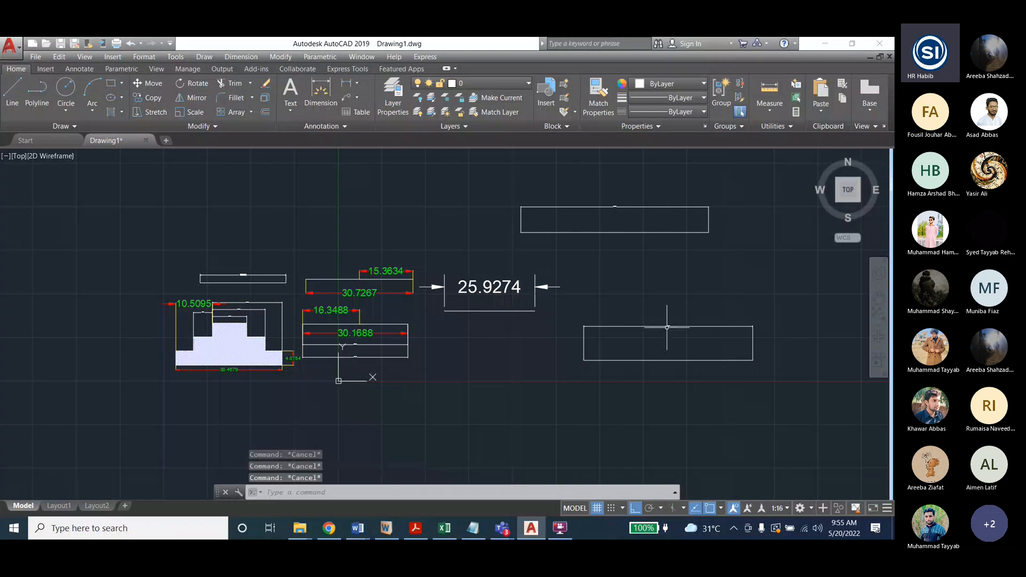
{"action": "key", "text": "Escape"}
Make Annotative the current dimension style and set the annotation scale to 1:40
{"action": "left_click", "coordinate": [241, 56]}
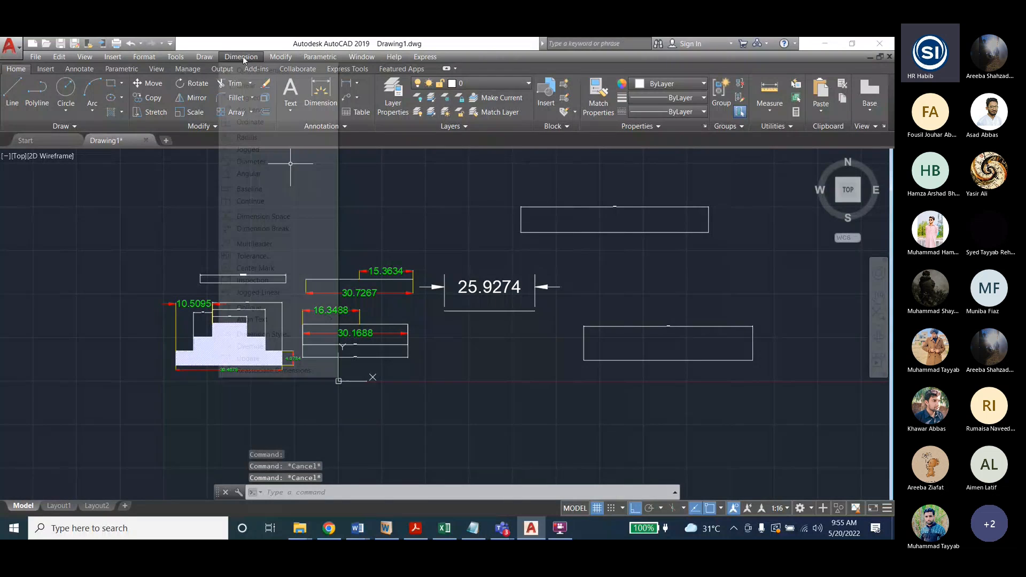
{"action": "left_click", "coordinate": [261, 339]}
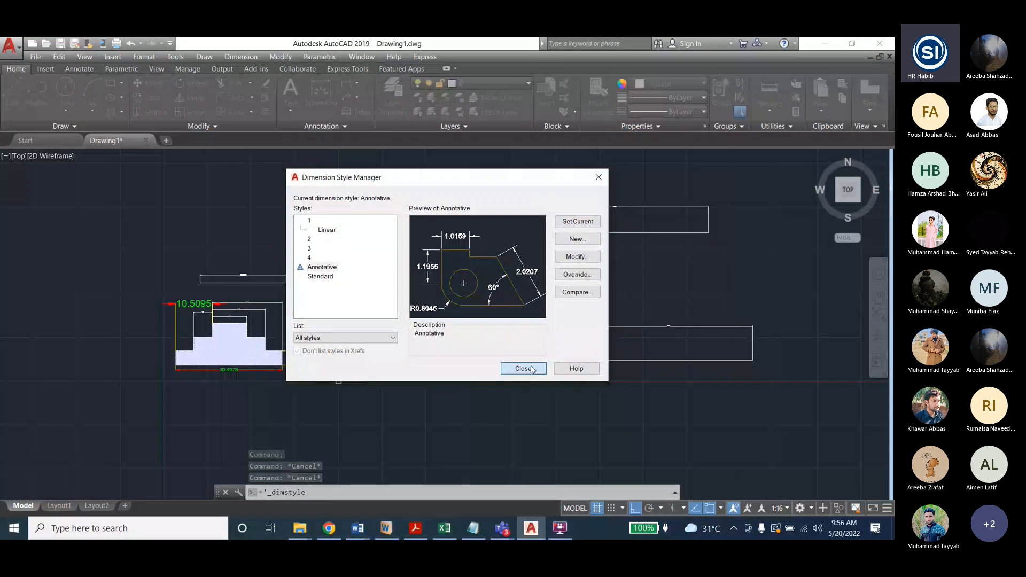
{"action": "left_click", "coordinate": [523, 368]}
{"action": "left_click", "coordinate": [779, 508]}
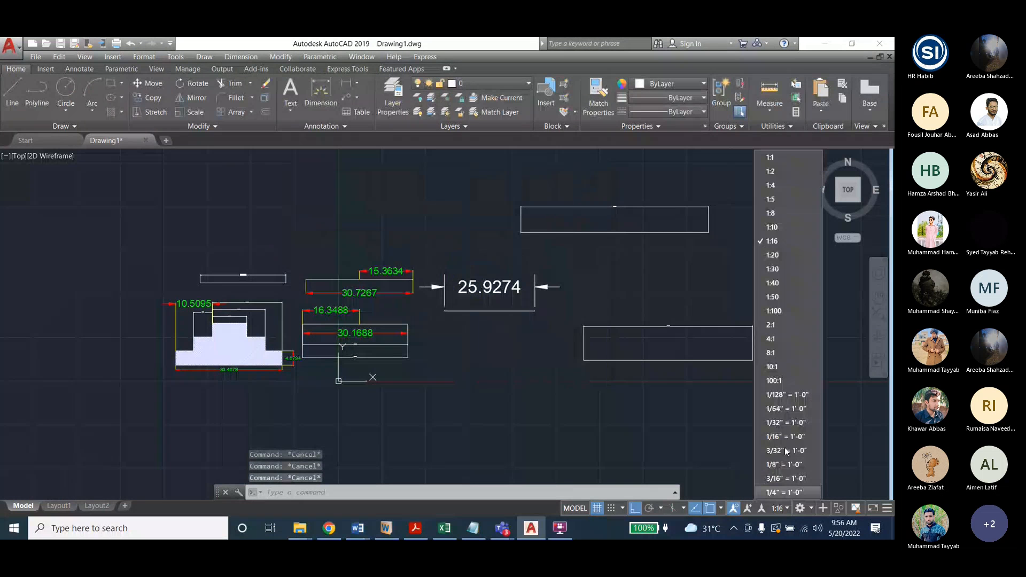
{"action": "left_click", "coordinate": [772, 283]}
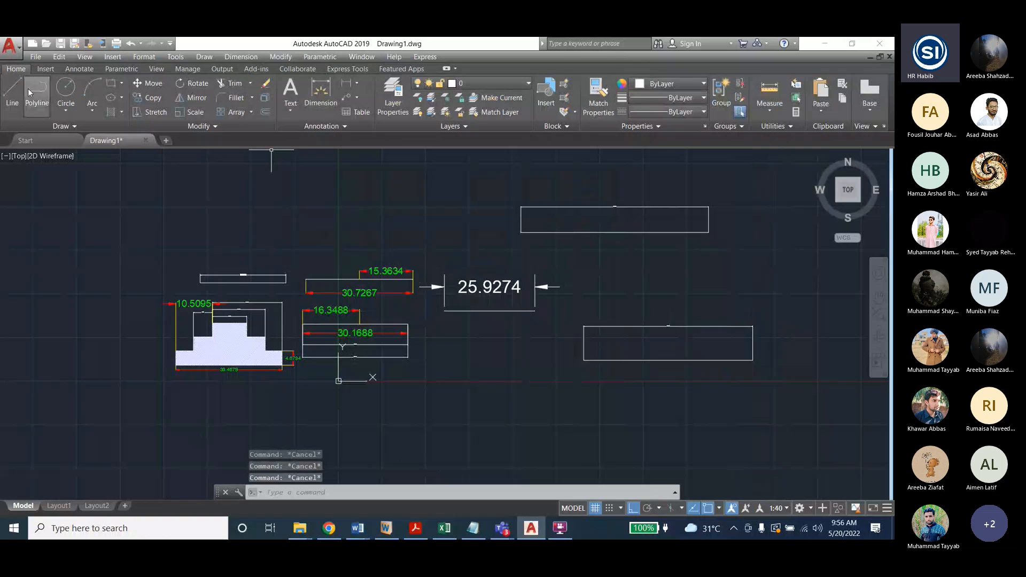
Draw a horizontal line about 41 units long below the existing dimensioned lines on the drawing's right side
{"action": "left_click", "coordinate": [12, 89]}
{"action": "left_click", "coordinate": [542, 422]}
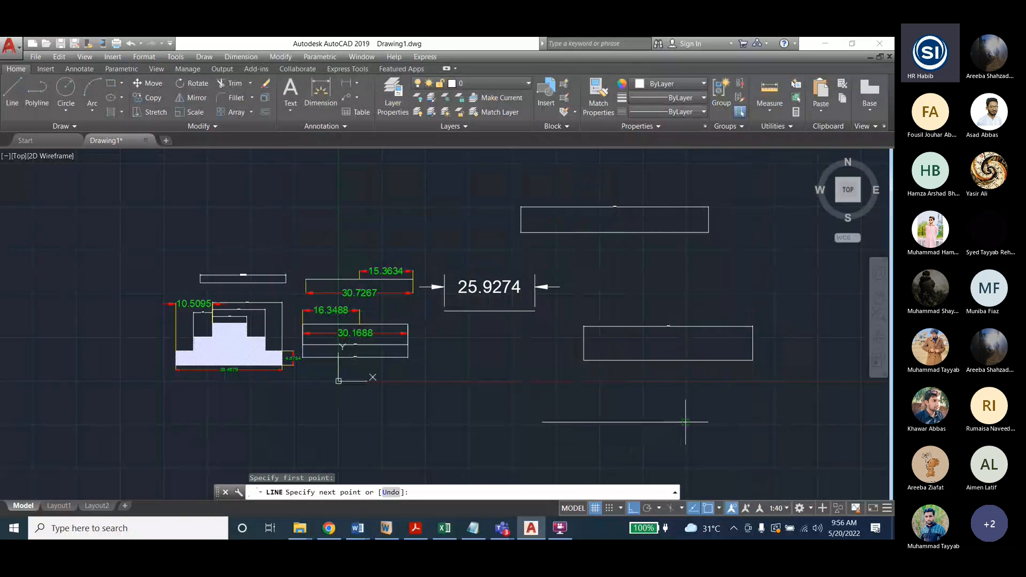
{"action": "key", "text": "Escape"}
{"action": "key", "text": "Escape"}
{"action": "key", "text": "Escape"}
Add an annotative linear dimension to the lowest horizontal line, placing it just above the line
{"action": "left_click", "coordinate": [239, 57]}
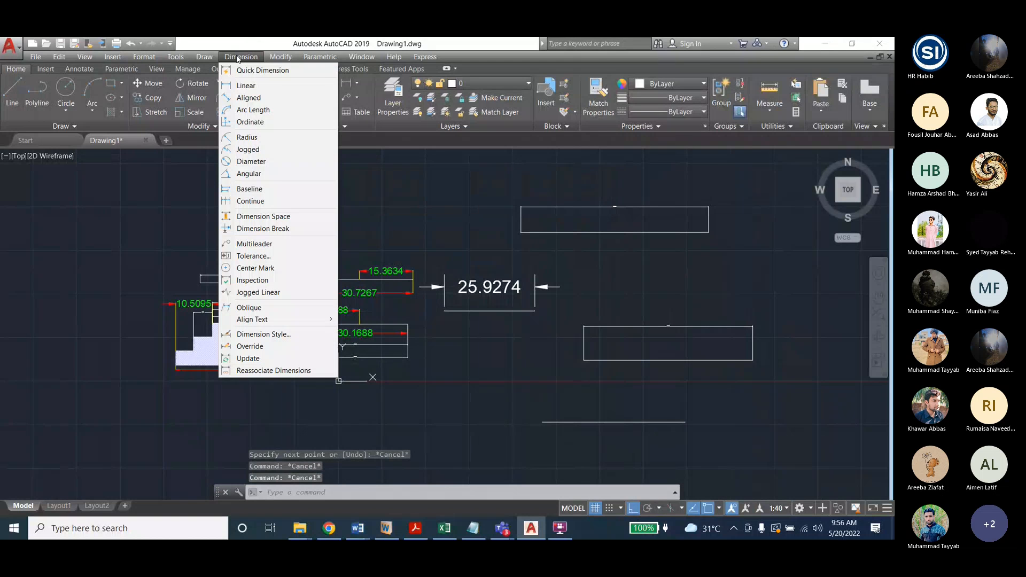
{"action": "left_click", "coordinate": [244, 86]}
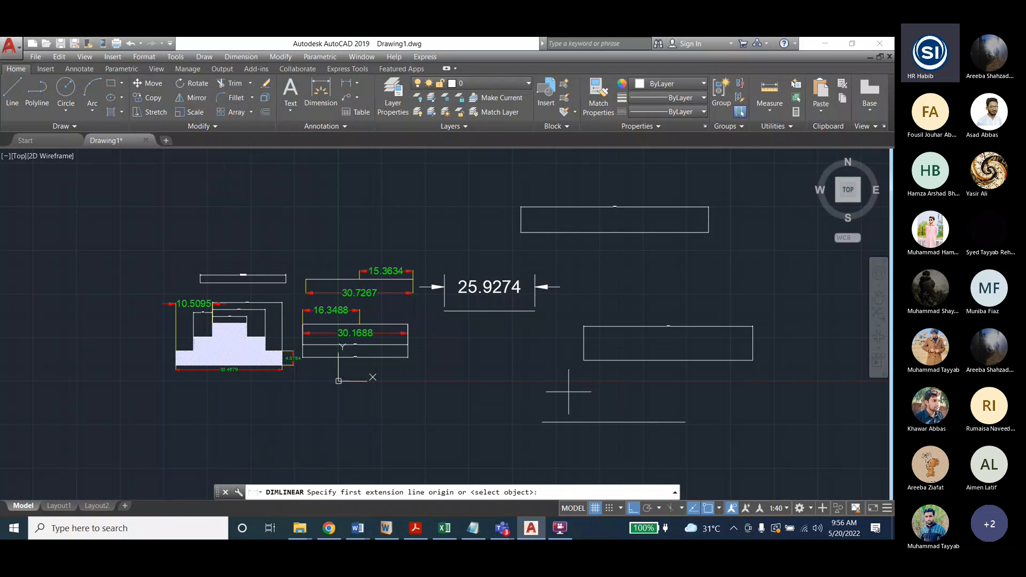
{"action": "left_click", "coordinate": [543, 422]}
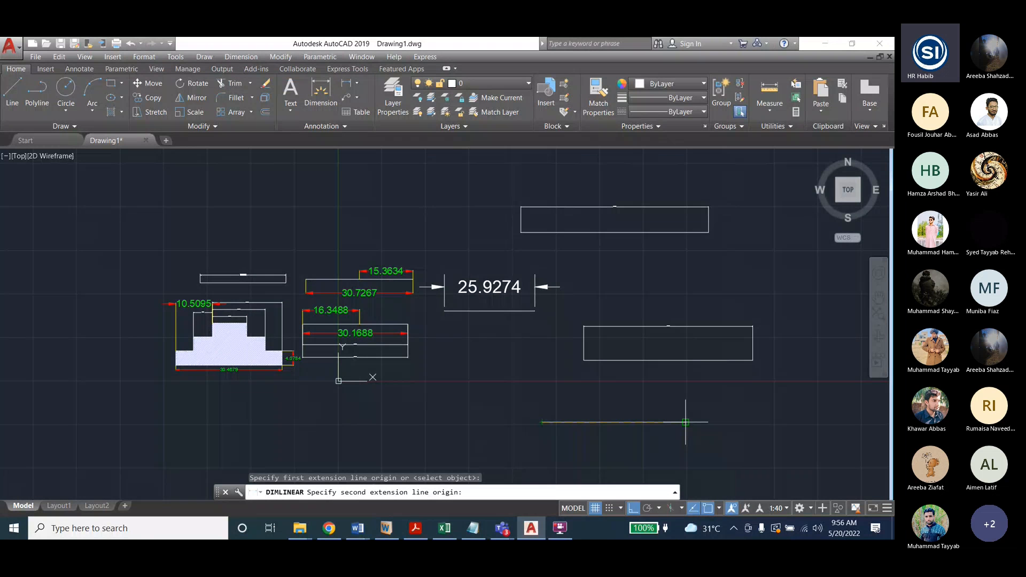
{"action": "left_click", "coordinate": [686, 422]}
{"action": "left_click", "coordinate": [690, 403]}
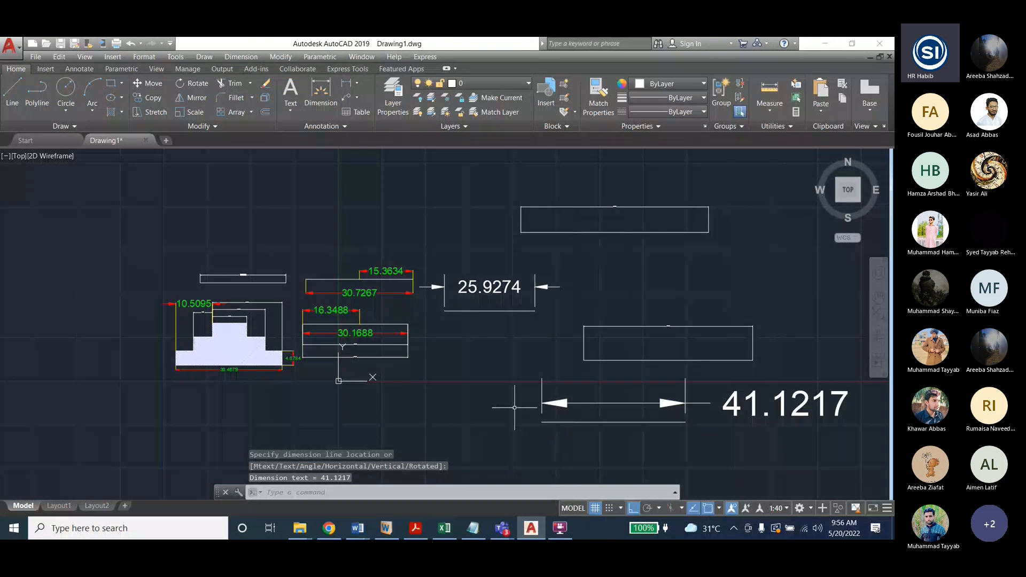
{"action": "key", "text": "Escape"}
{"action": "key", "text": "Escape"}
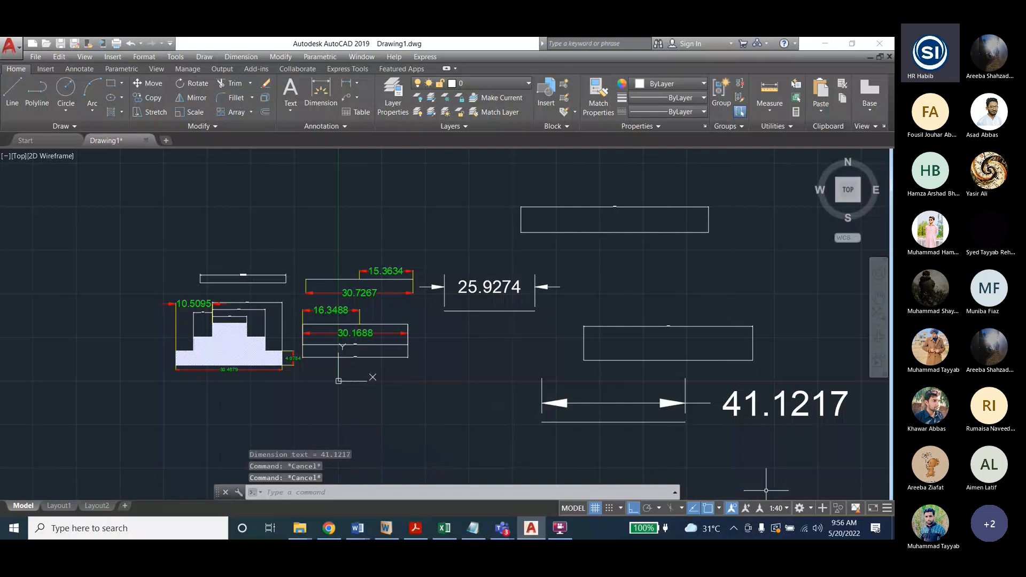
{"action": "key", "text": "Escape"}
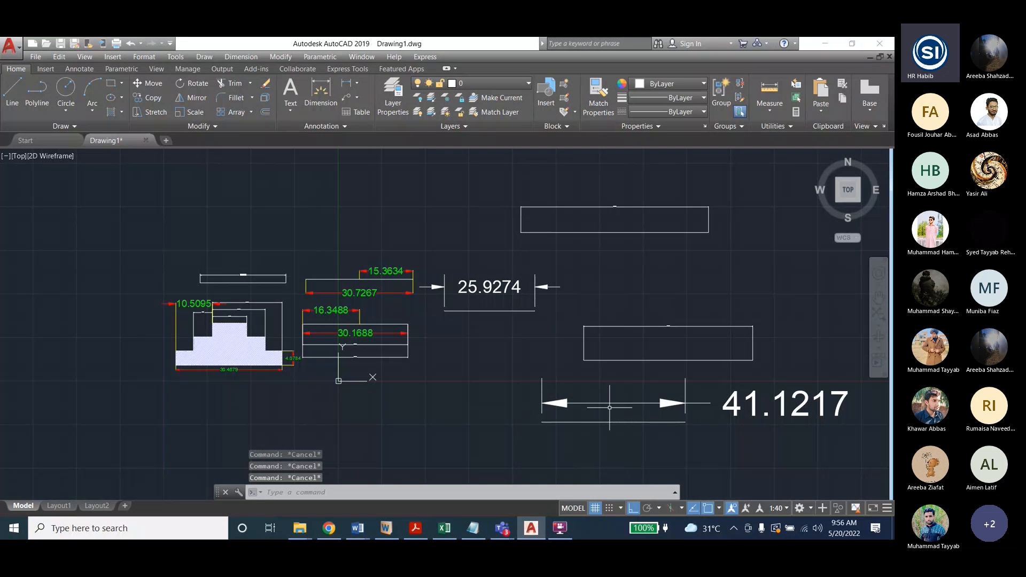
Try the annotation scales 1:100 and 1:5 on the annotative dimensions
{"action": "left_click", "coordinate": [787, 508]}
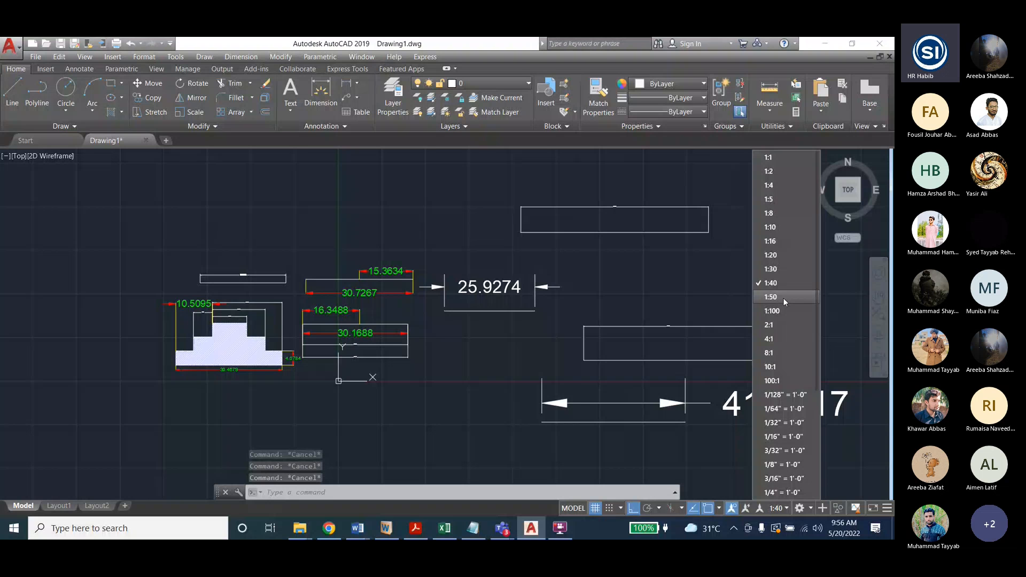
{"action": "left_click", "coordinate": [772, 310]}
{"action": "left_click", "coordinate": [776, 508]}
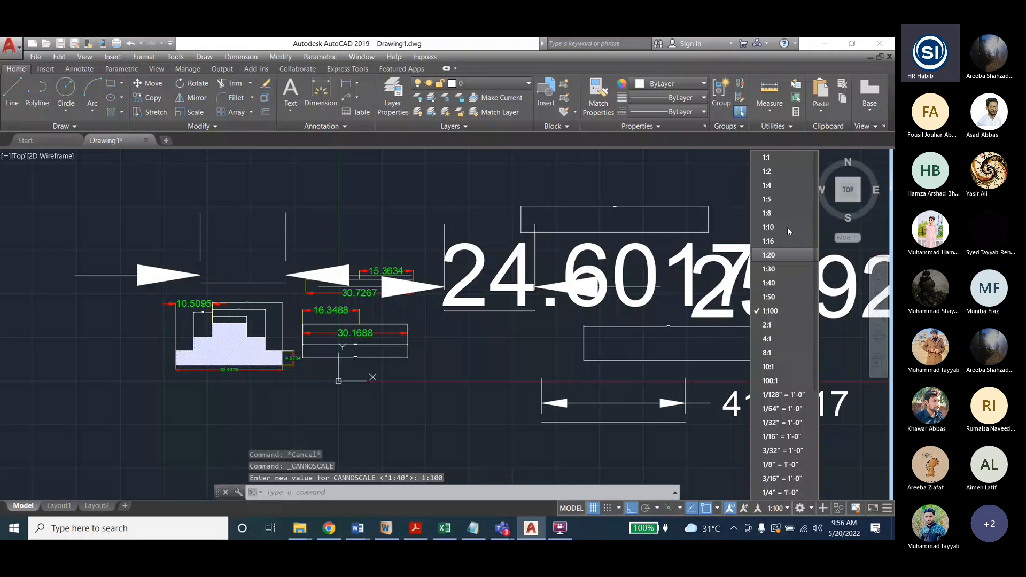
{"action": "left_click", "coordinate": [779, 199]}
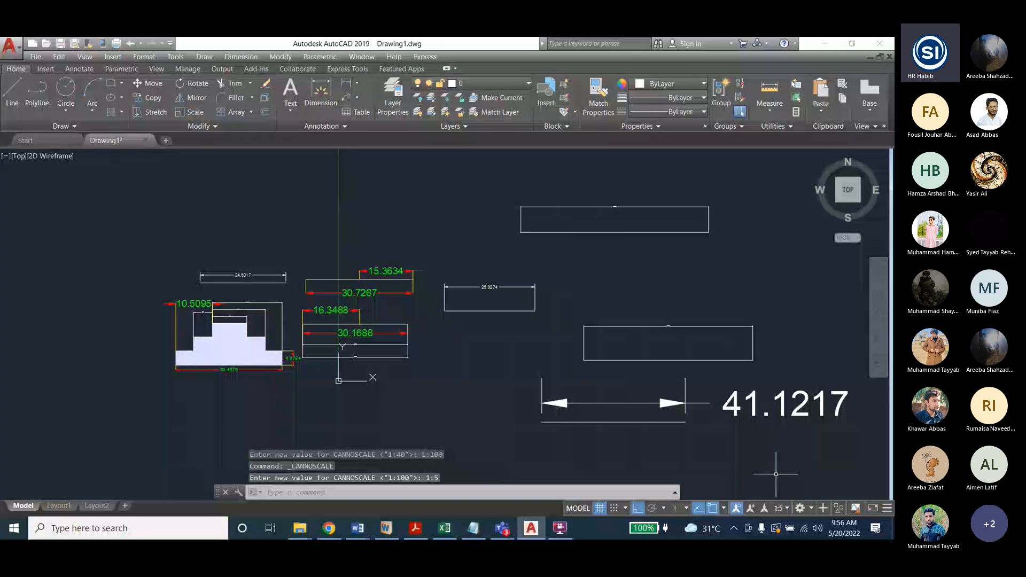
Step the annotation scale through 1:10, 1:16, 1:20, 1:30 and 1:40 to compare the annotative dimensions
{"action": "left_click", "coordinate": [781, 508]}
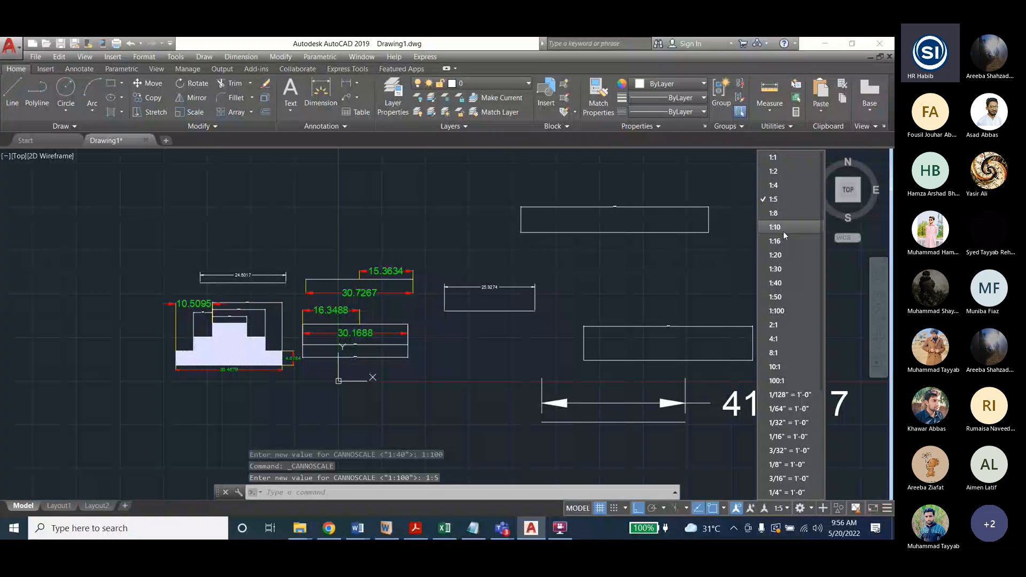
{"action": "left_click", "coordinate": [783, 232]}
{"action": "left_click", "coordinate": [780, 507]}
{"action": "left_click", "coordinate": [781, 241]}
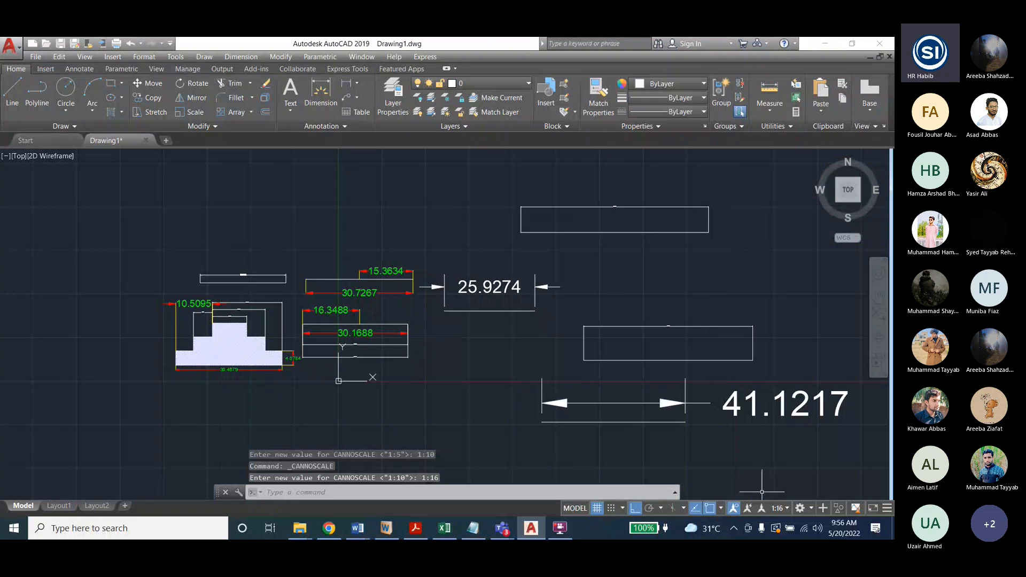
{"action": "left_click", "coordinate": [787, 508]}
{"action": "left_click", "coordinate": [781, 256]}
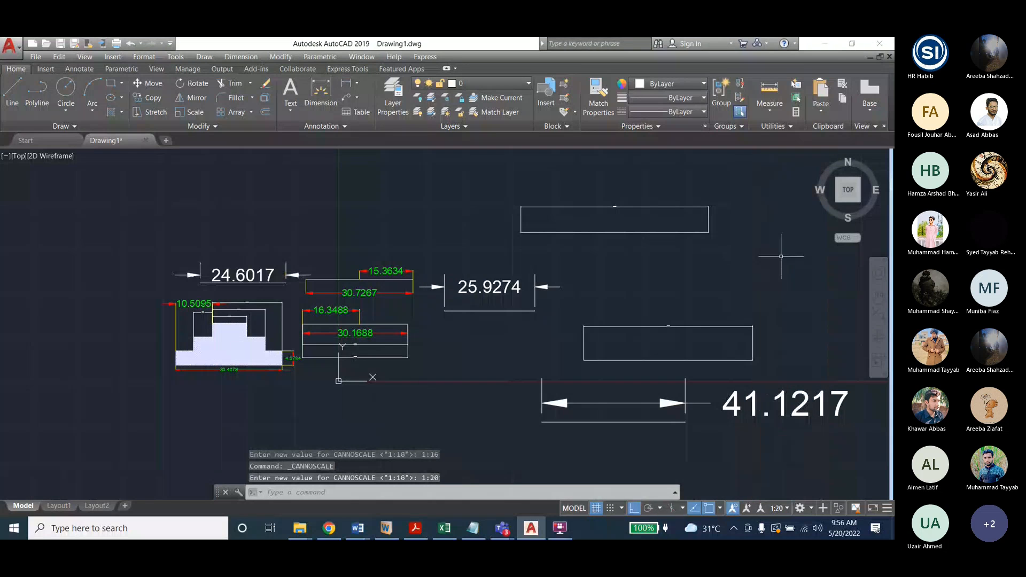
{"action": "left_click", "coordinate": [788, 511]}
{"action": "left_click", "coordinate": [742, 460]}
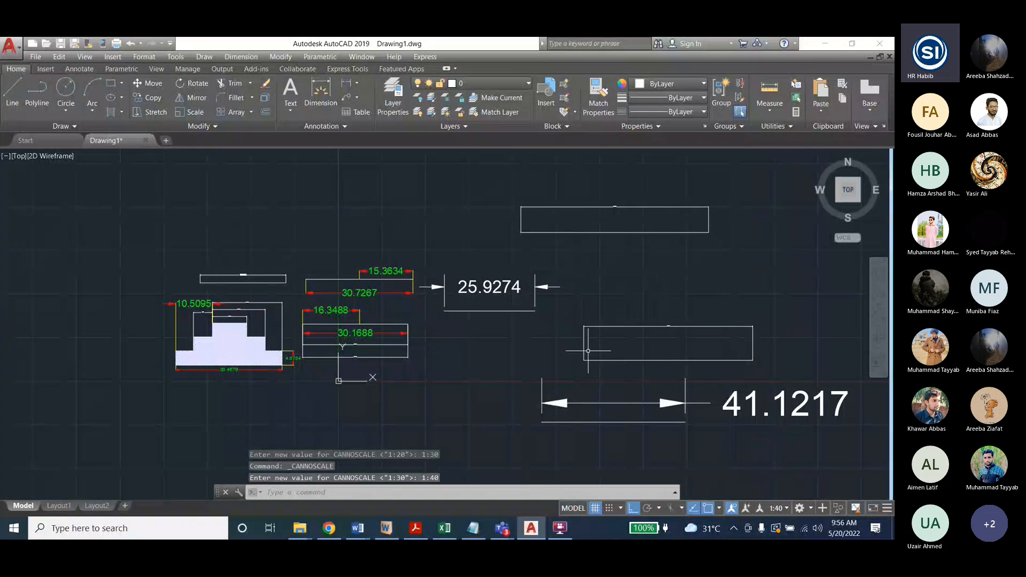
Try the annotation scale 1:50, select the lowest annotative dimension, and return the scale to 1:40
{"action": "key", "text": "Escape"}
{"action": "key", "text": "Escape"}
{"action": "key", "text": "Escape"}
{"action": "left_click", "coordinate": [703, 401]}
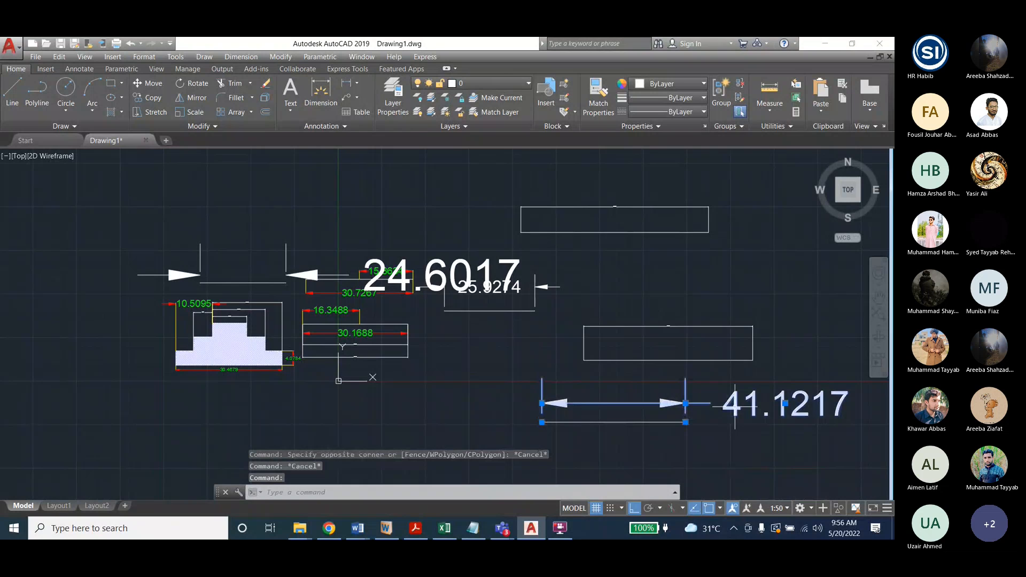
{"action": "left_click", "coordinate": [779, 508]}
{"action": "left_click", "coordinate": [775, 286]}
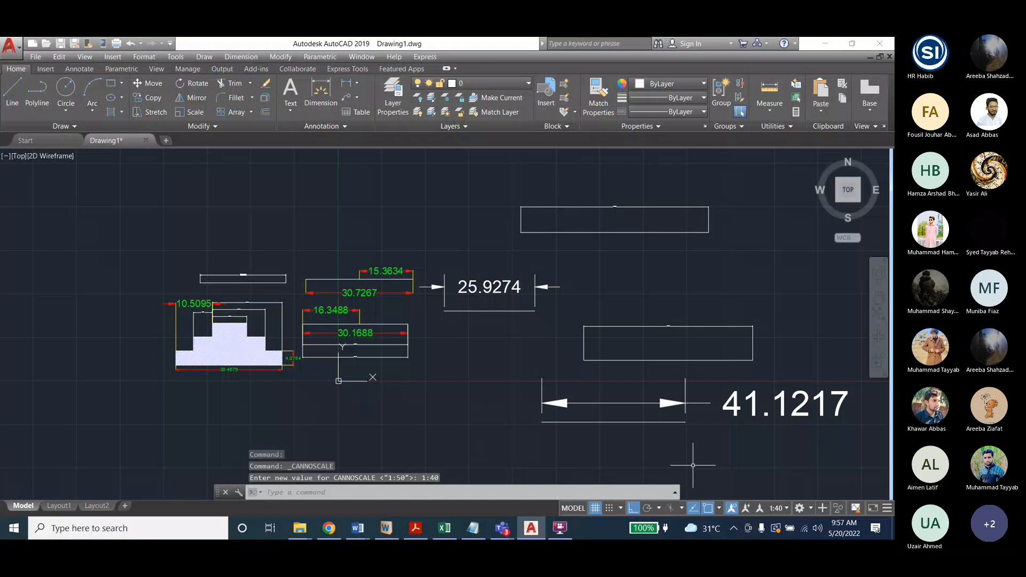
Toggle annotation visibility between all scales and the current scale, leaving only annotation objects at the current scale shown
{"action": "left_click", "coordinate": [732, 510]}
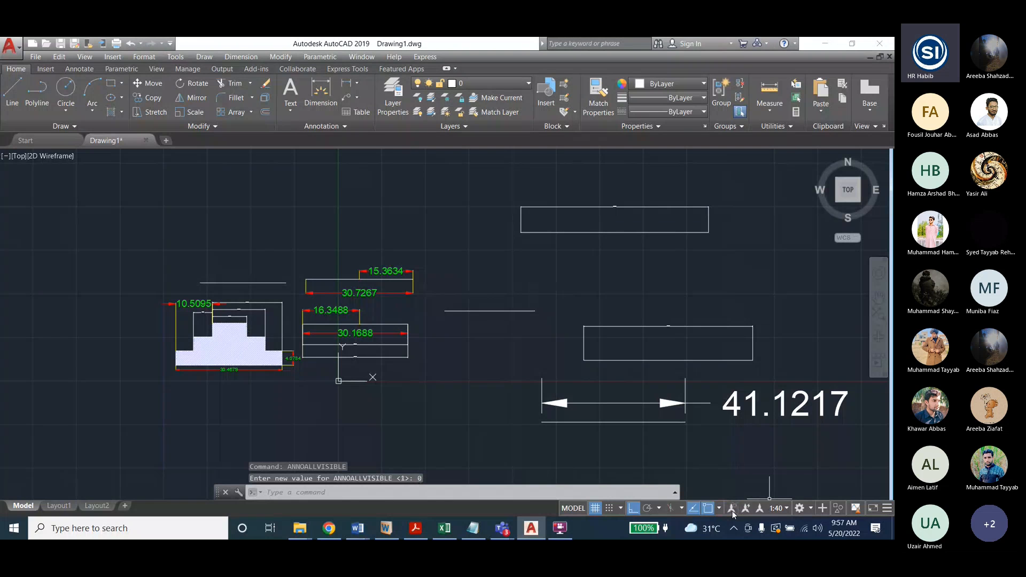
{"action": "left_click", "coordinate": [732, 510]}
{"action": "left_click", "coordinate": [732, 510]}
{"action": "key", "text": "Escape"}
{"action": "key", "text": "Escape"}
{"action": "key", "text": "Escape"}
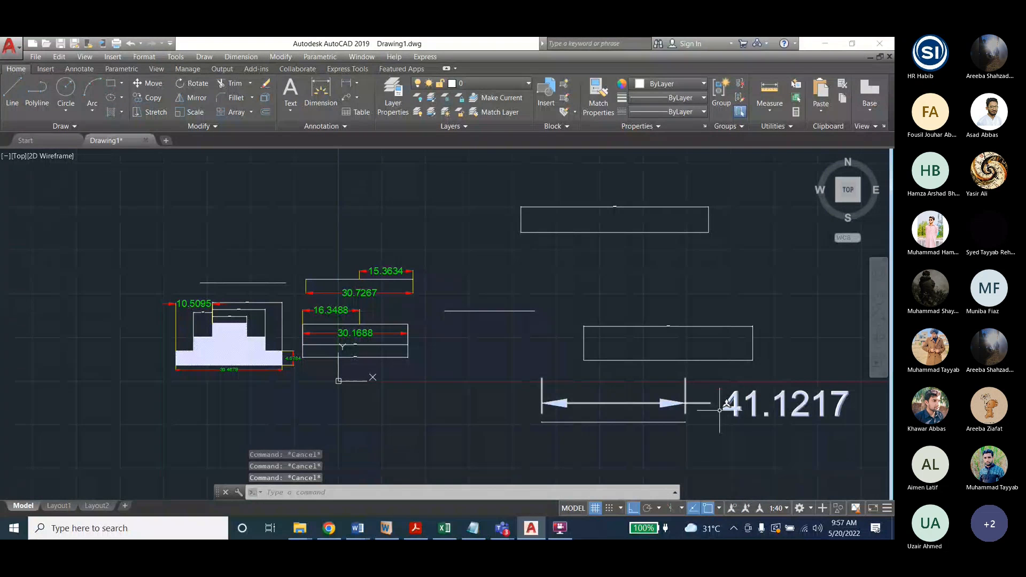
Show annotative objects at all scales and step the annotation scale through 1:100, 1:20 and 1:30
{"action": "left_click", "coordinate": [778, 507]}
{"action": "left_click", "coordinate": [779, 310]}
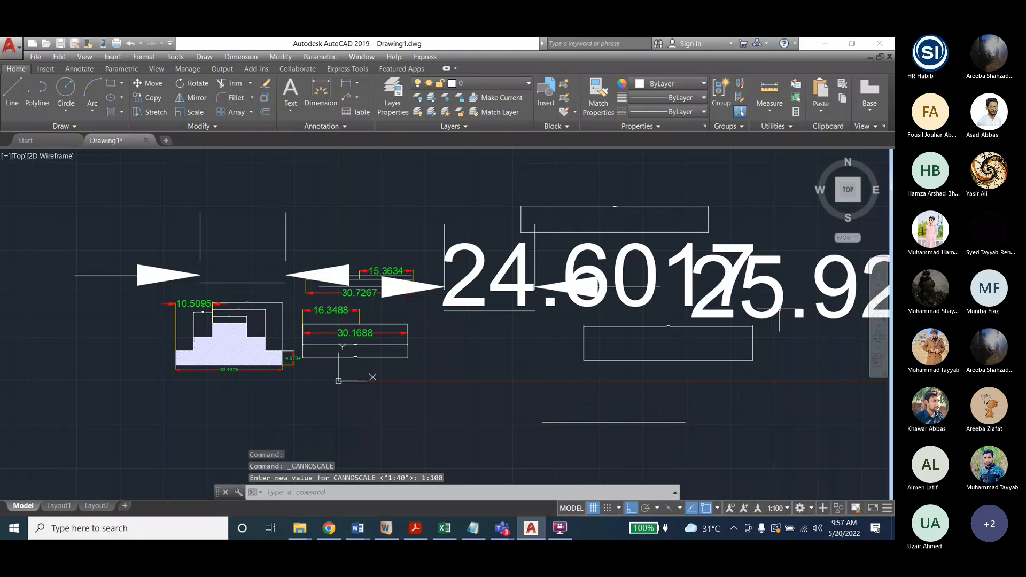
{"action": "left_click", "coordinate": [734, 508]}
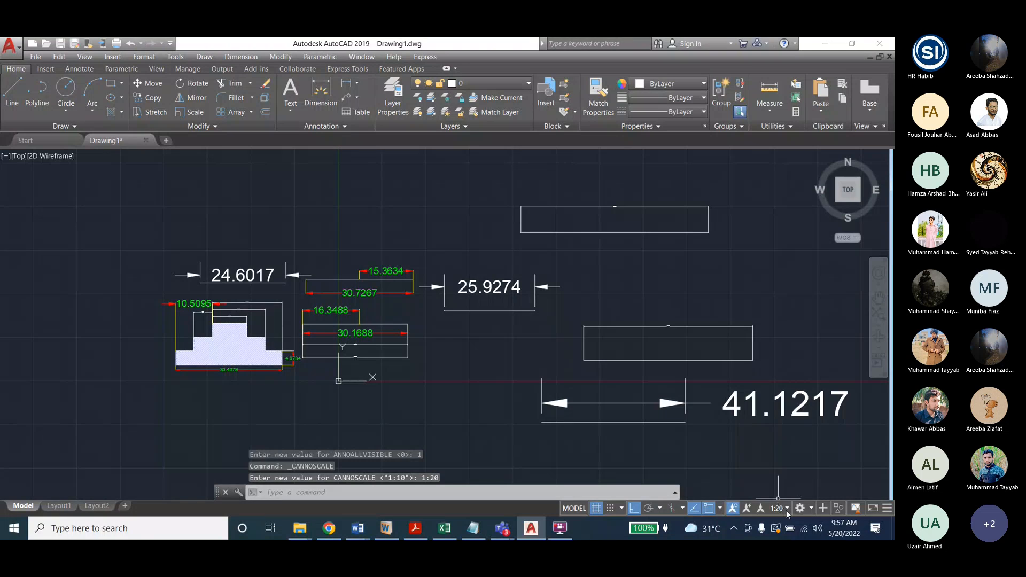
{"action": "left_click", "coordinate": [787, 508]}
{"action": "left_click", "coordinate": [771, 269]}
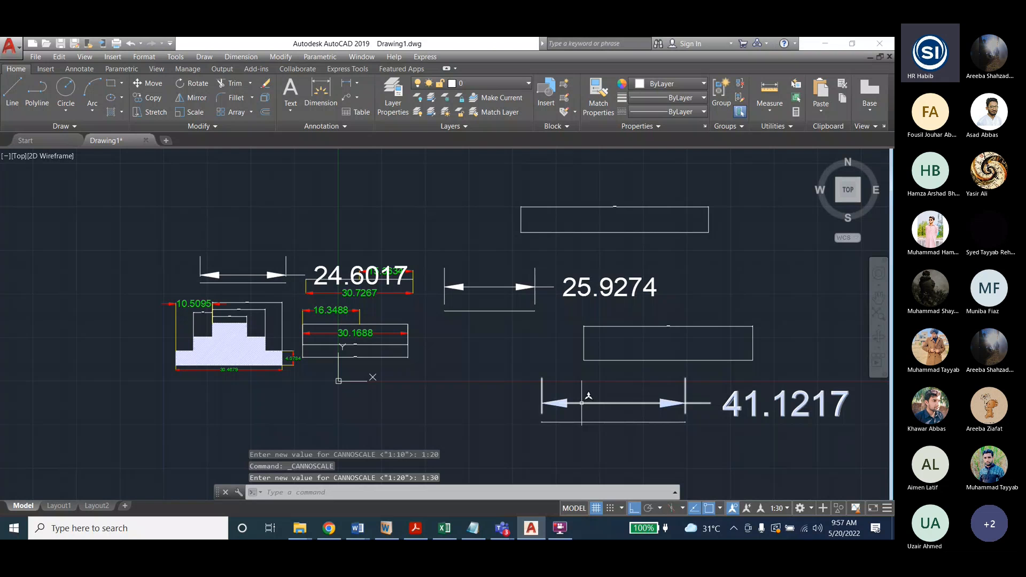
{"action": "key", "text": "Escape"}
{"action": "key", "text": "Escape"}
{"action": "key", "text": "Escape"}
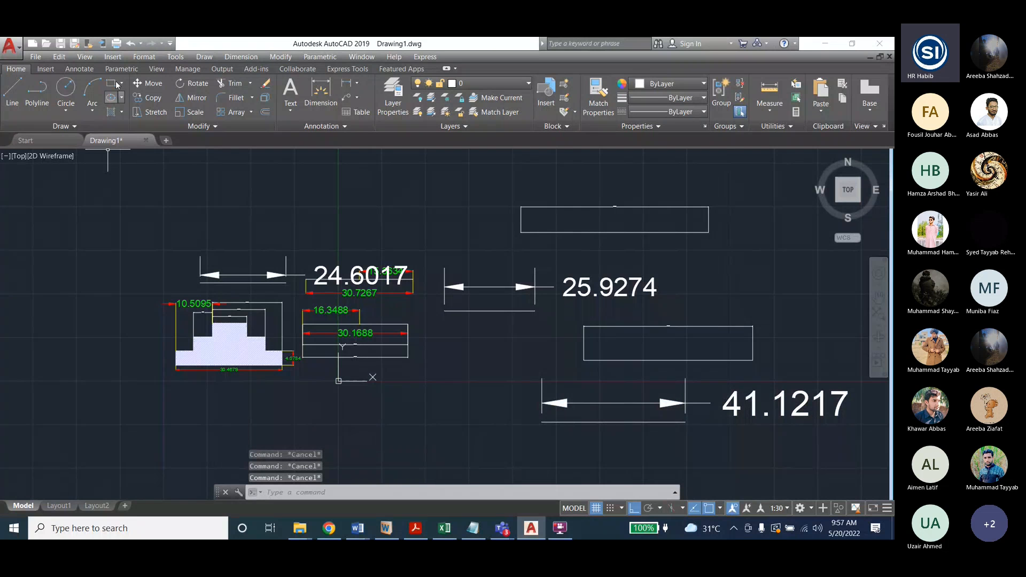
Review the Annotative dimension style's Fit settings, including its annotative scaling option, without changing anything
{"action": "left_click", "coordinate": [241, 56]}
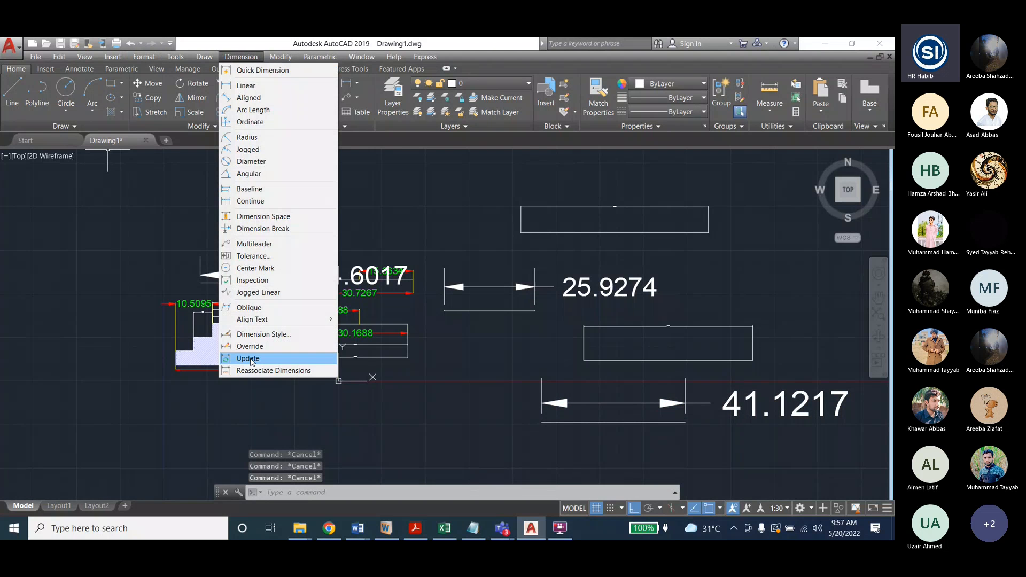
{"action": "left_click", "coordinate": [257, 334]}
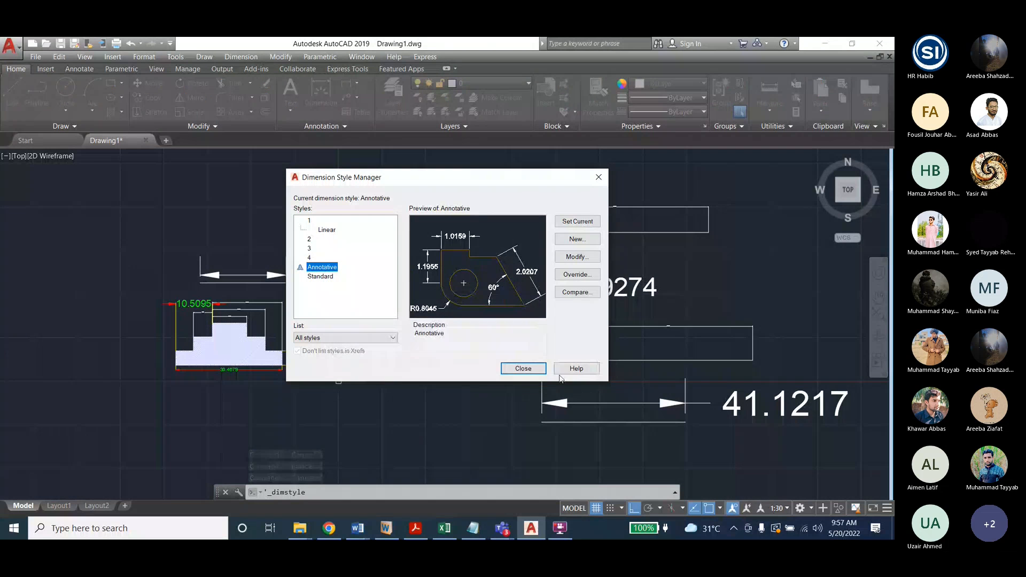
{"action": "left_click", "coordinate": [574, 258]}
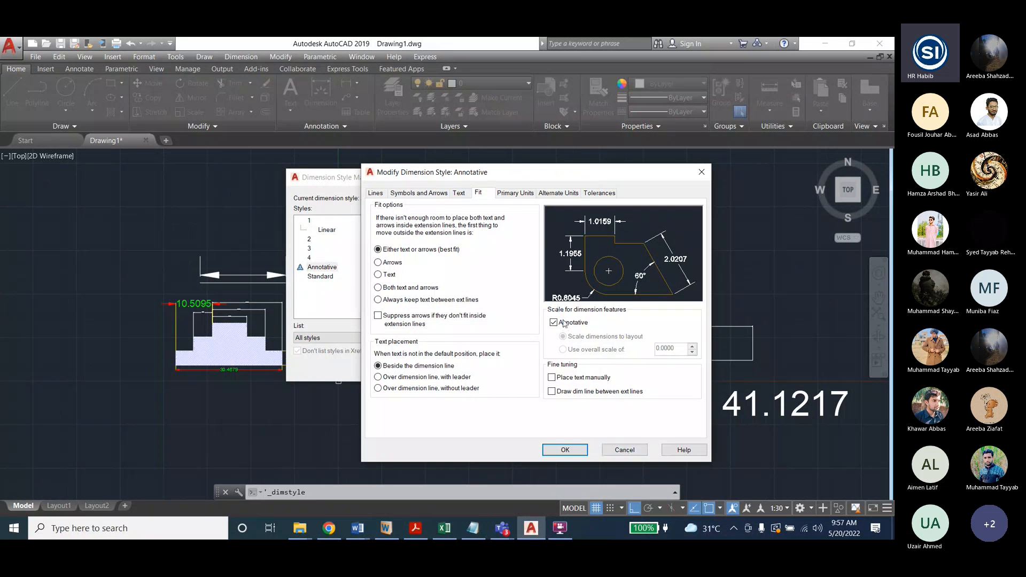
{"action": "left_click", "coordinate": [635, 449]}
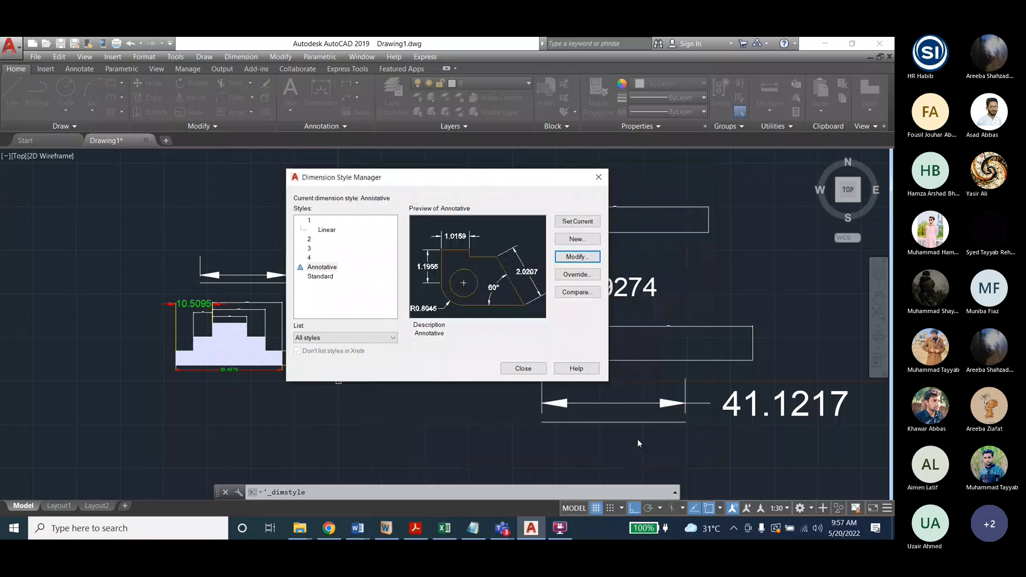
{"action": "left_click", "coordinate": [528, 369]}
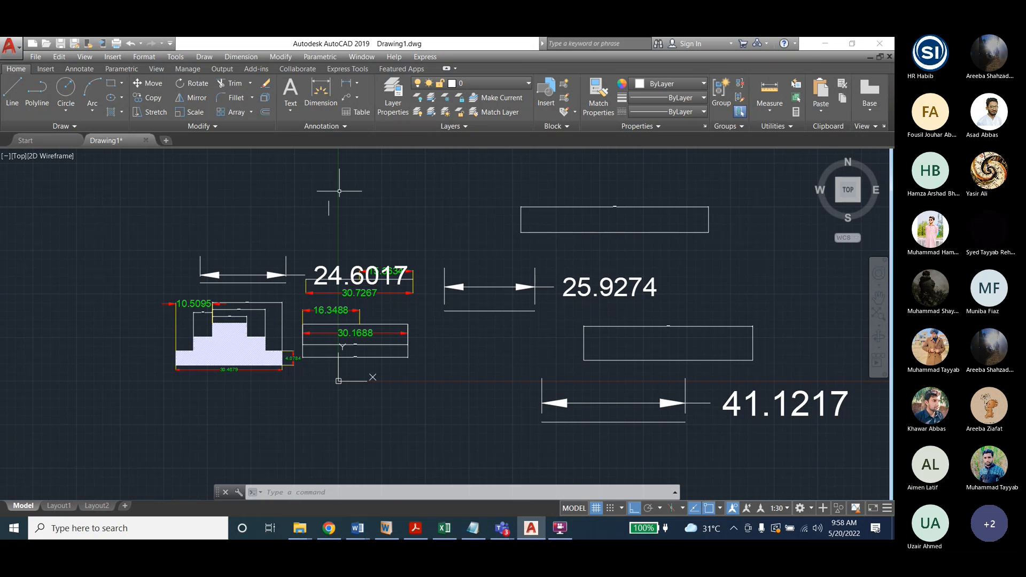
Create a new annotative dimension style named Copy of Annotative1, based on the Annotative style
{"action": "left_click", "coordinate": [245, 69]}
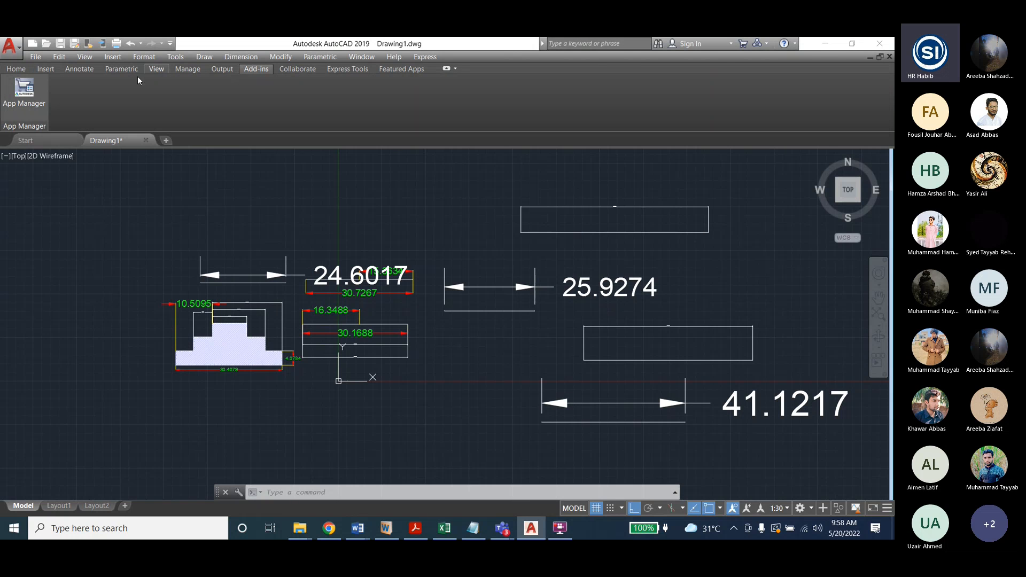
{"action": "left_click", "coordinate": [26, 69]}
{"action": "left_click", "coordinate": [241, 57]}
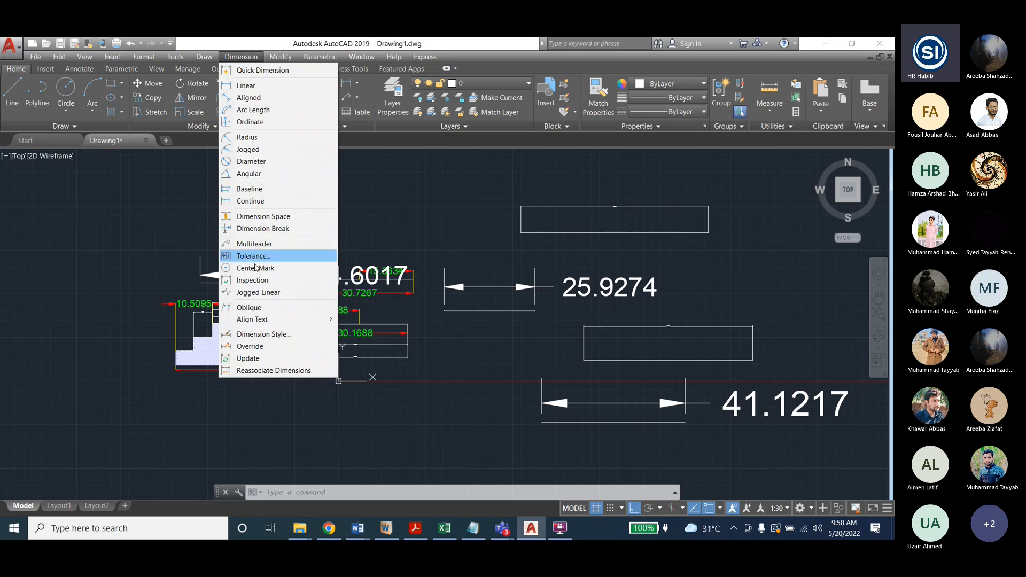
{"action": "left_click", "coordinate": [261, 333]}
{"action": "left_click", "coordinate": [320, 267]}
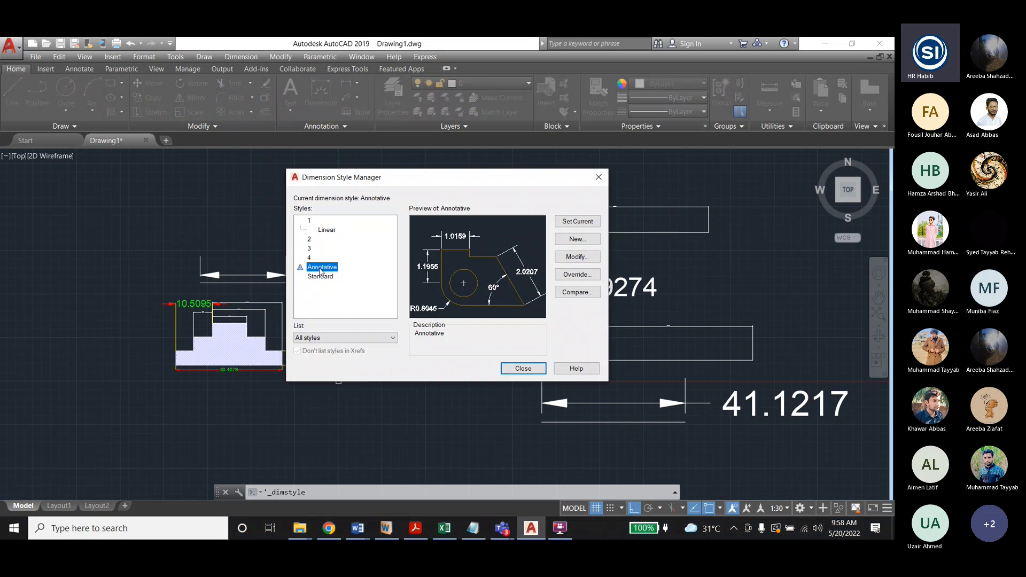
{"action": "left_click", "coordinate": [577, 239]}
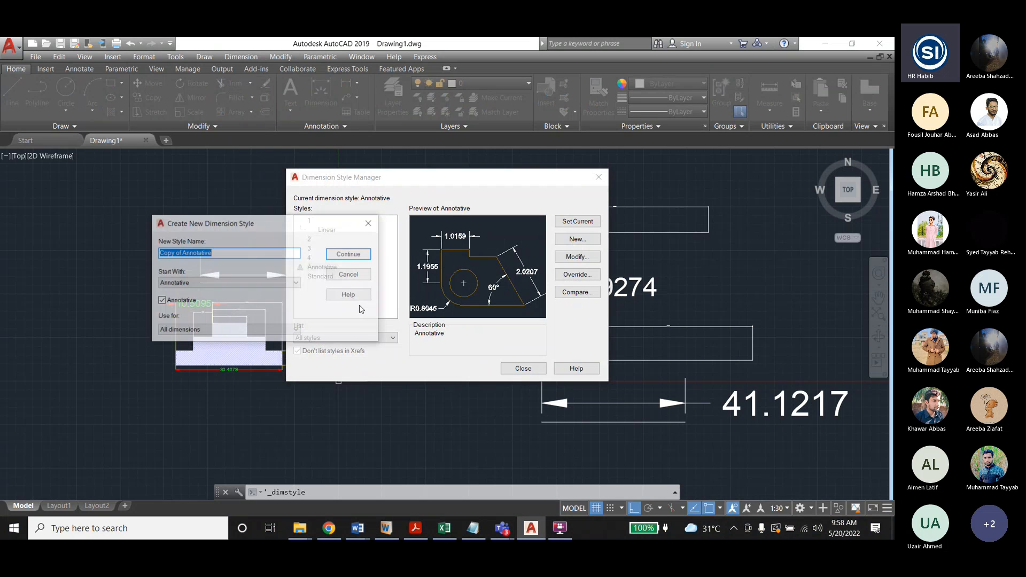
{"action": "left_click", "coordinate": [236, 249]}
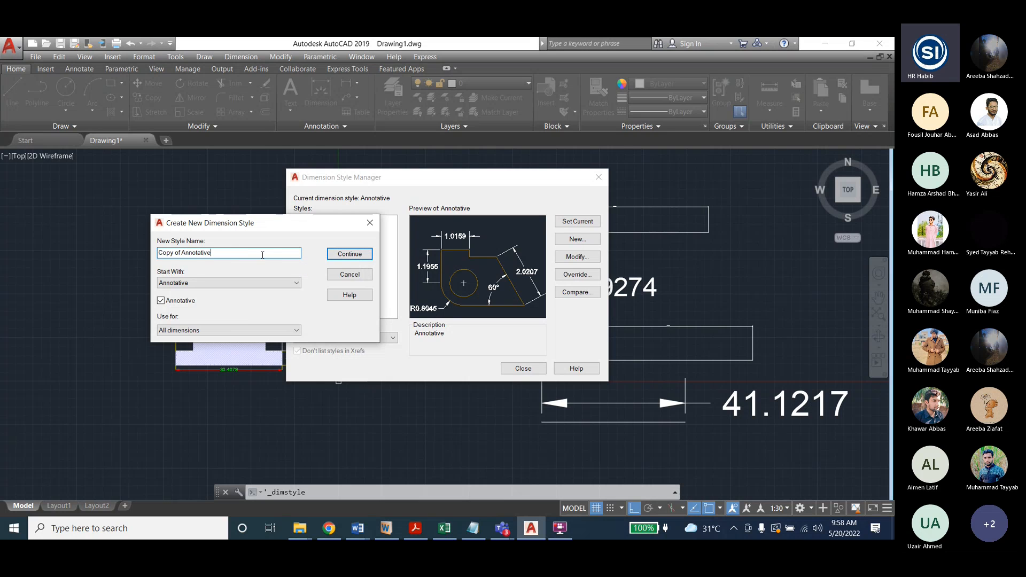
{"action": "left_click", "coordinate": [359, 252]}
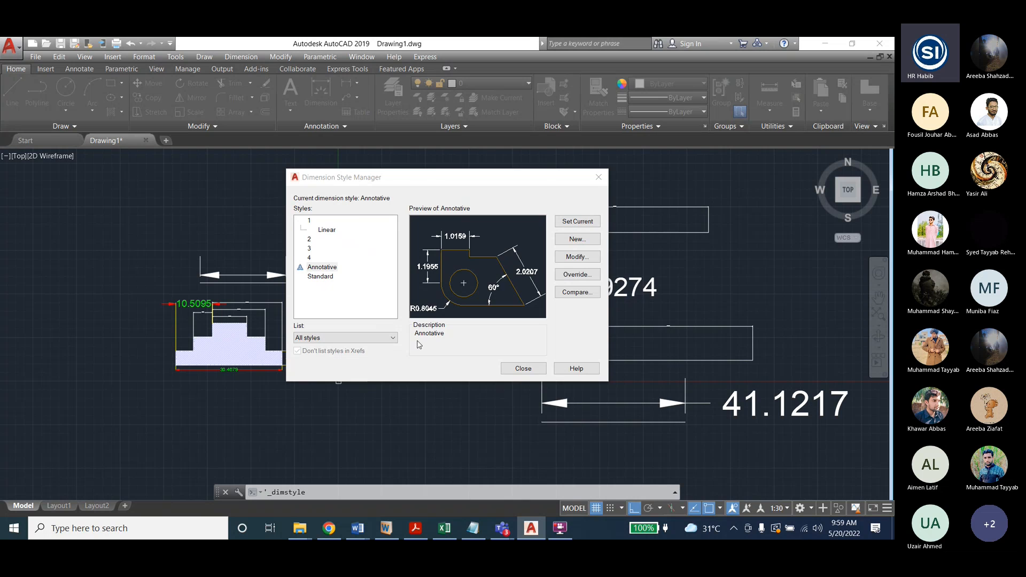
Set the new dimension style's text height and arrow size to 1, and save the style
{"action": "double_click", "coordinate": [491, 258]}
{"action": "type", "text": "1"}
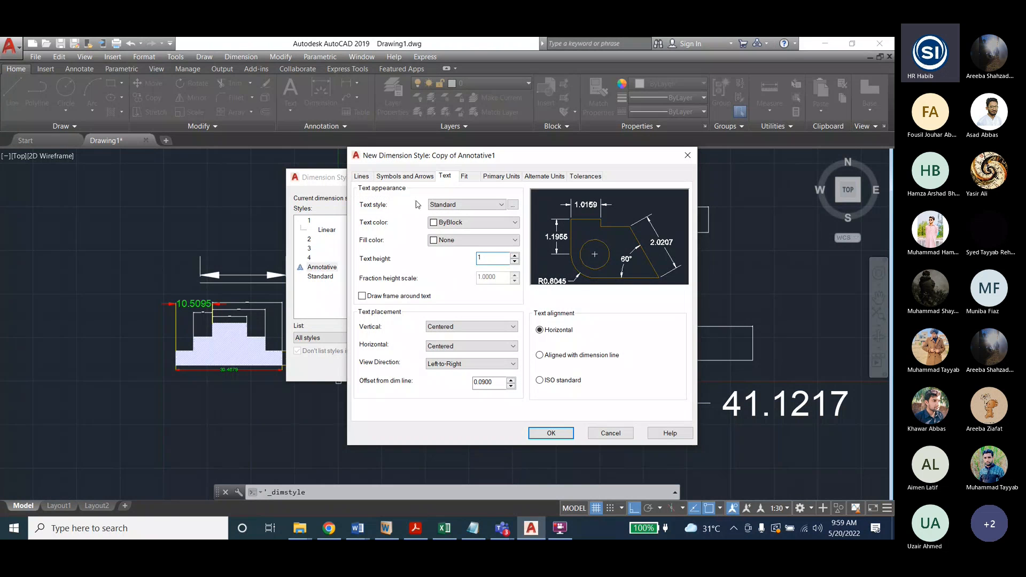
{"action": "left_click", "coordinate": [404, 176]}
{"action": "double_click", "coordinate": [385, 290]}
{"action": "type", "text": "1"}
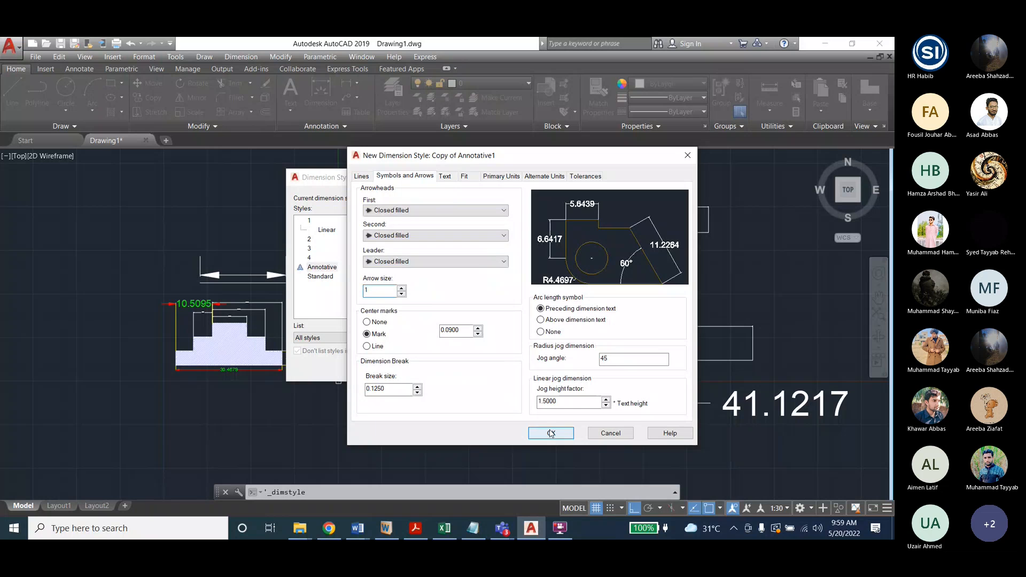
{"action": "left_click", "coordinate": [550, 433]}
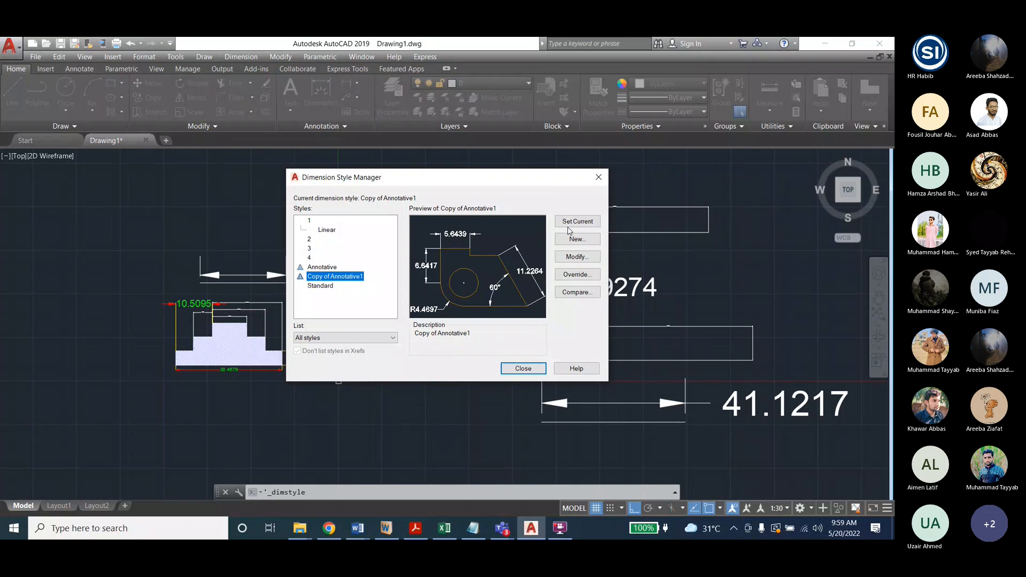
{"action": "left_click", "coordinate": [523, 368]}
{"action": "key", "text": "Escape"}
{"action": "key", "text": "Escape"}
{"action": "key", "text": "Escape"}
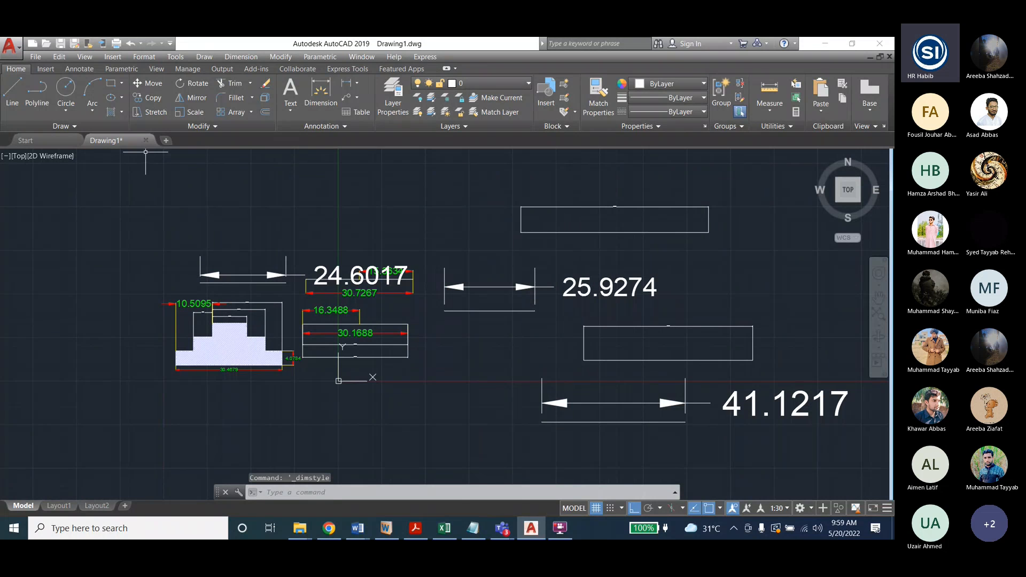
Draw a horizontal line about 31 units long above and to the left of the hatched stepped shape
{"action": "left_click", "coordinate": [12, 91]}
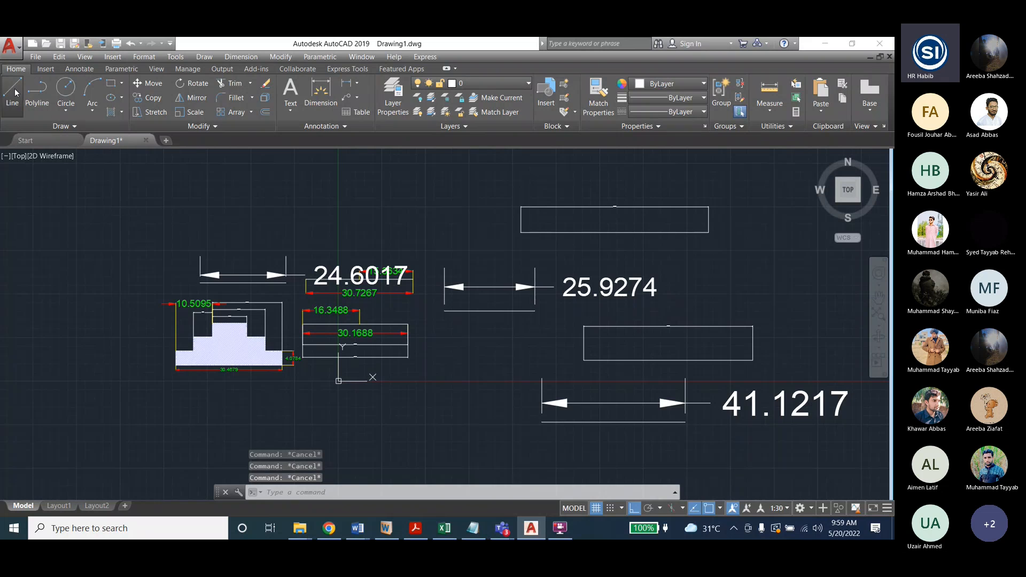
{"action": "left_click", "coordinate": [87, 228]}
{"action": "left_click", "coordinate": [197, 228]}
{"action": "key", "text": "Escape"}
{"action": "key", "text": "Escape"}
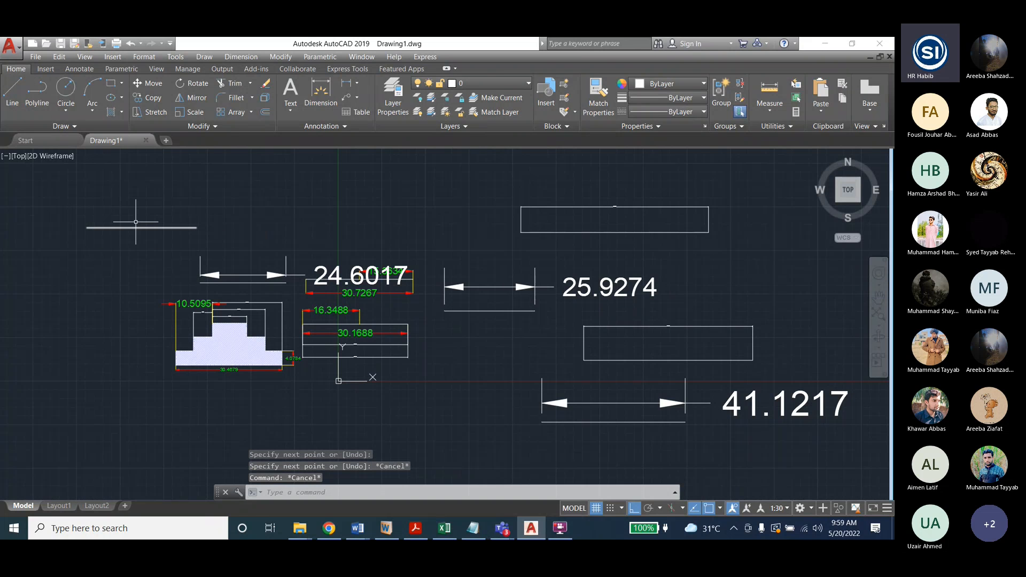
Add a linear dimension to the new line from end to end, placing it just above the line
{"action": "left_click", "coordinate": [230, 57]}
{"action": "left_click", "coordinate": [236, 83]}
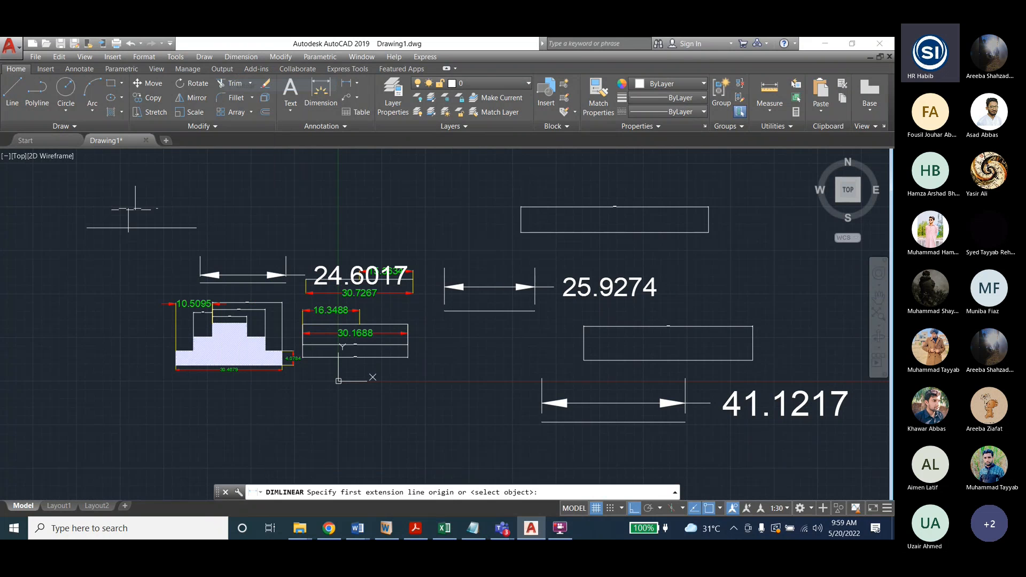
{"action": "left_click", "coordinate": [87, 228]}
{"action": "left_click", "coordinate": [196, 228]}
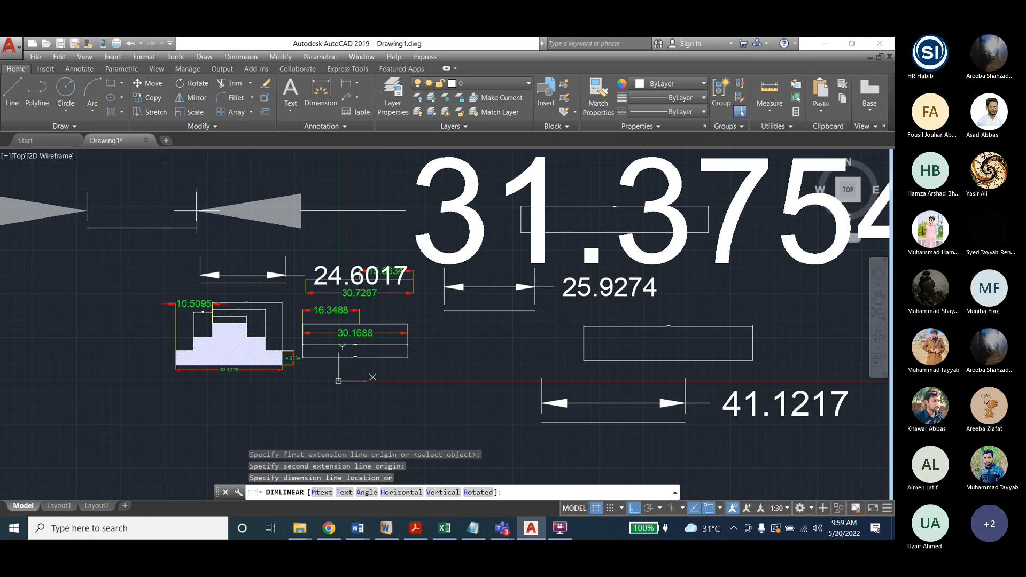
{"action": "left_click", "coordinate": [196, 204]}
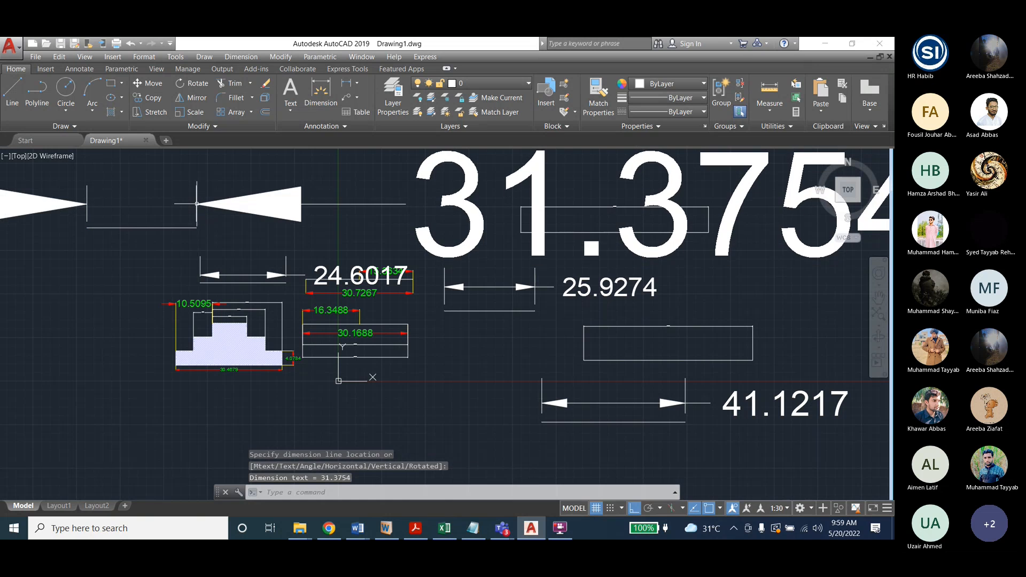
Try the annotation scales 1:1 and 1:50 while limiting annotation visibility to the current scale
{"action": "left_click", "coordinate": [787, 509]}
{"action": "left_click", "coordinate": [787, 159]}
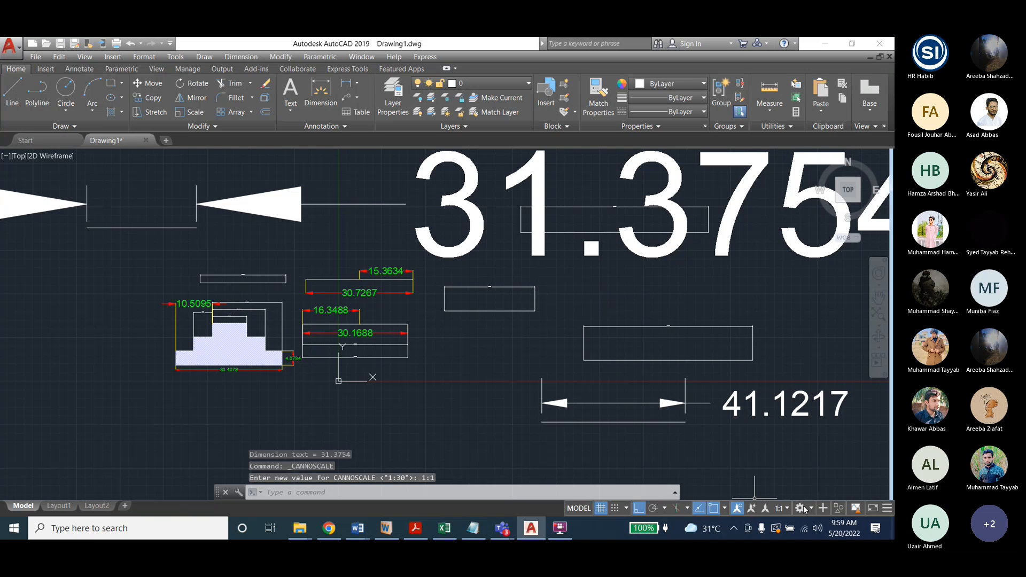
{"action": "left_click", "coordinate": [737, 508]}
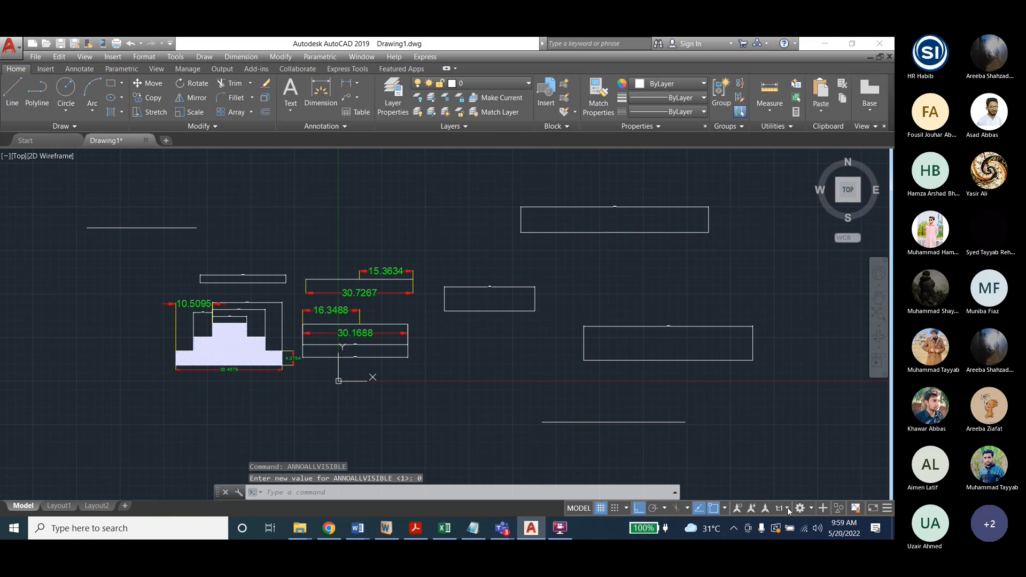
{"action": "left_click", "coordinate": [787, 509]}
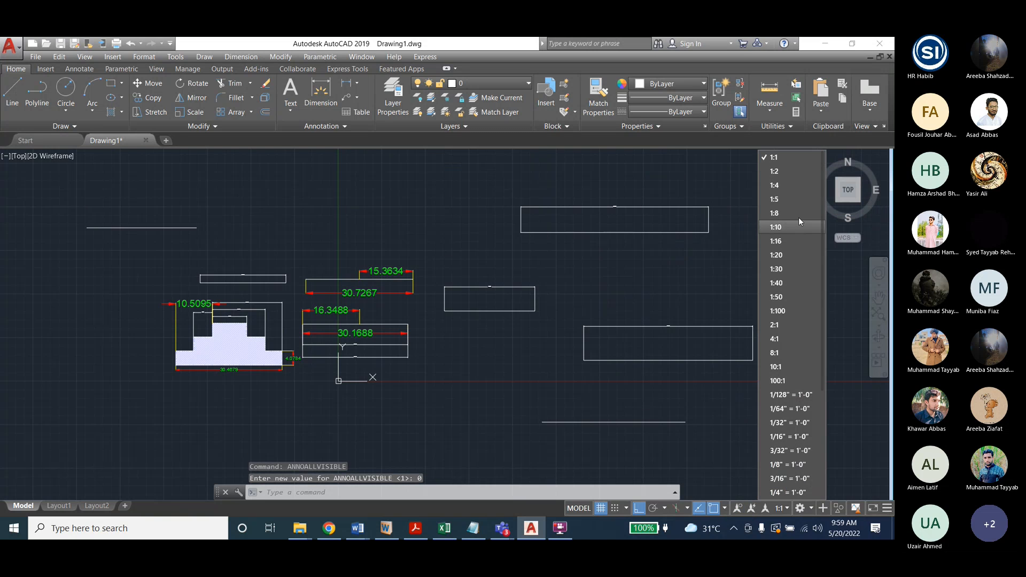
{"action": "left_click", "coordinate": [785, 296]}
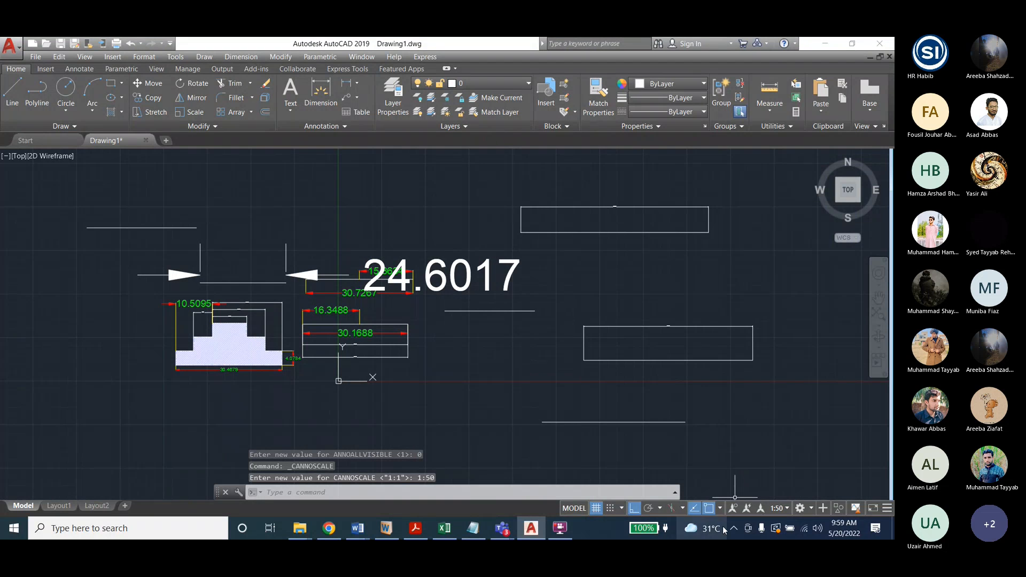
Turn on automatic adding of scales to annotative objects, and apply the annotation scales 1:1 and 1:10
{"action": "left_click", "coordinate": [748, 509]}
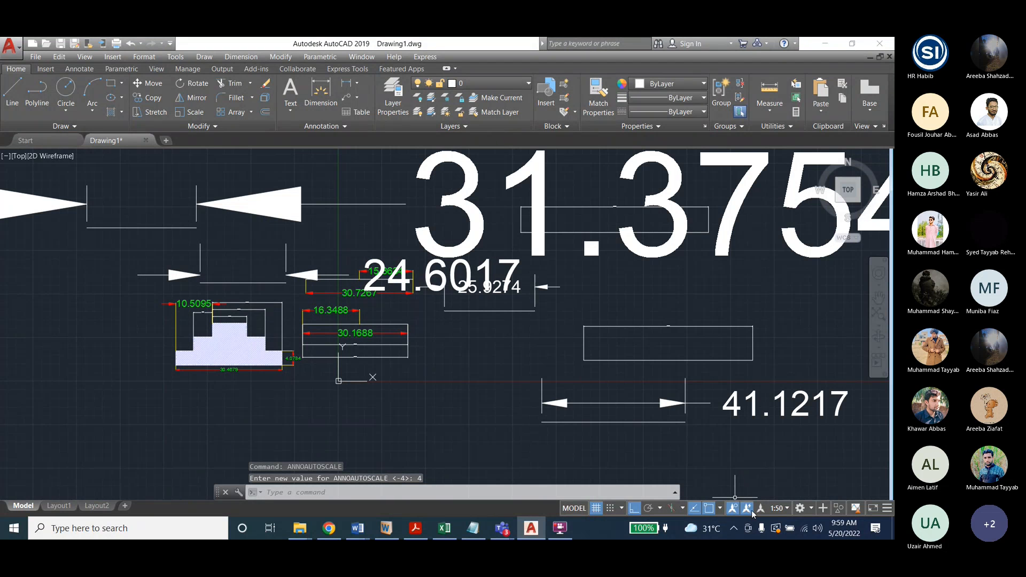
{"action": "left_click", "coordinate": [778, 508]}
{"action": "left_click", "coordinate": [790, 181]}
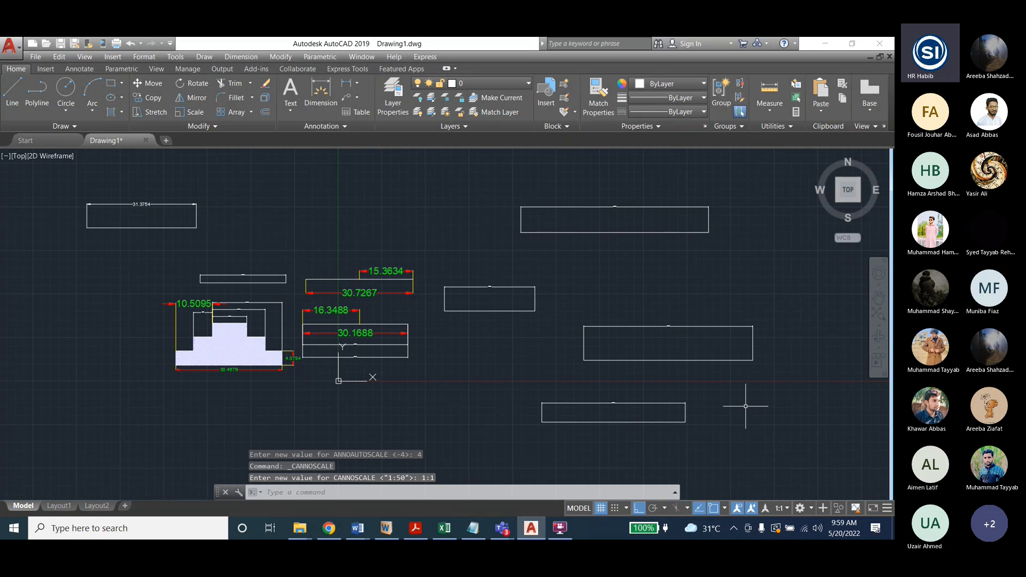
{"action": "left_click", "coordinate": [779, 509]}
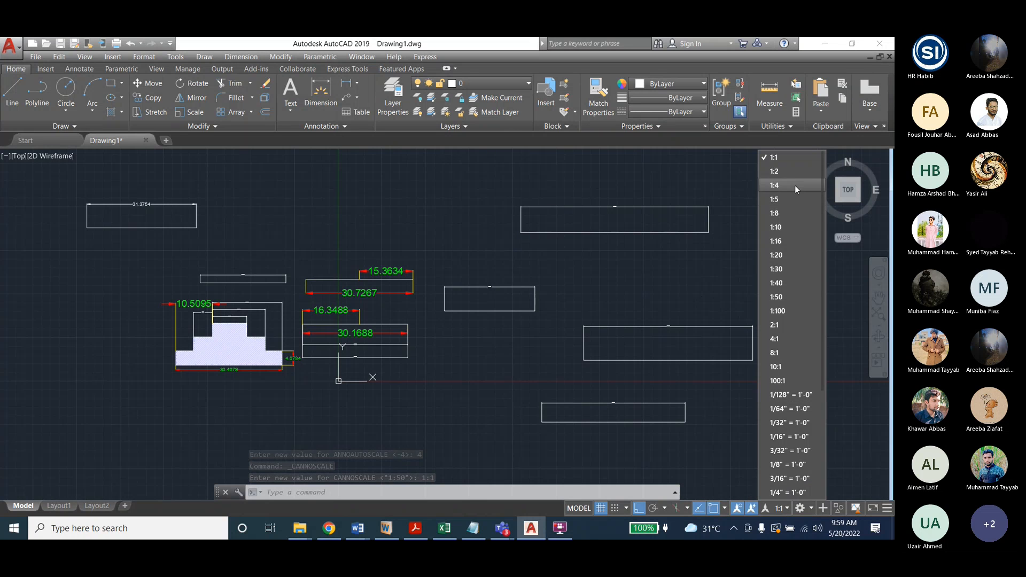
{"action": "left_click", "coordinate": [784, 226]}
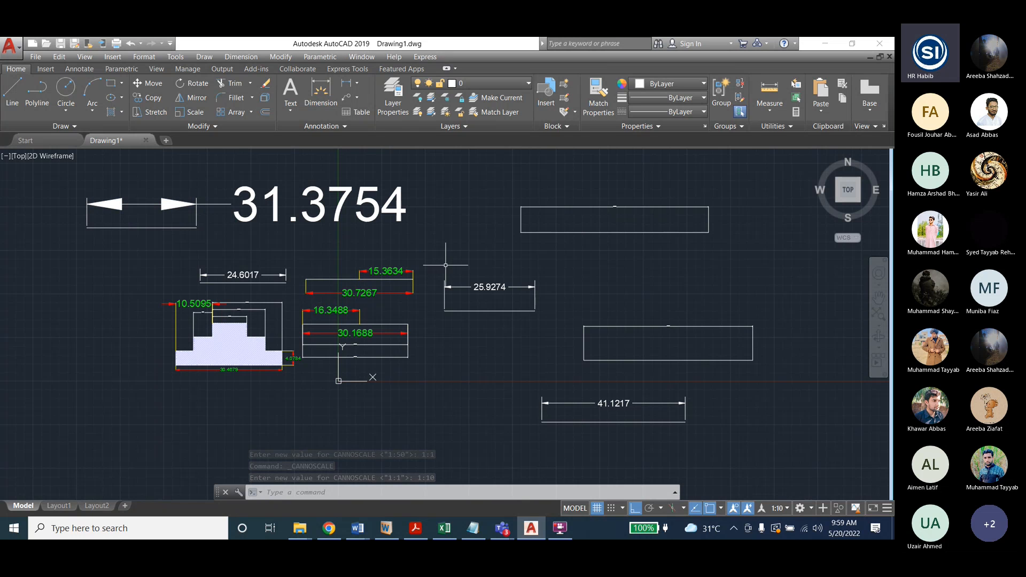
Make Annotative the current dimension style in the Dimension Style Manager
{"action": "key", "text": "Escape"}
{"action": "left_click", "coordinate": [238, 57]}
{"action": "left_click", "coordinate": [257, 334]}
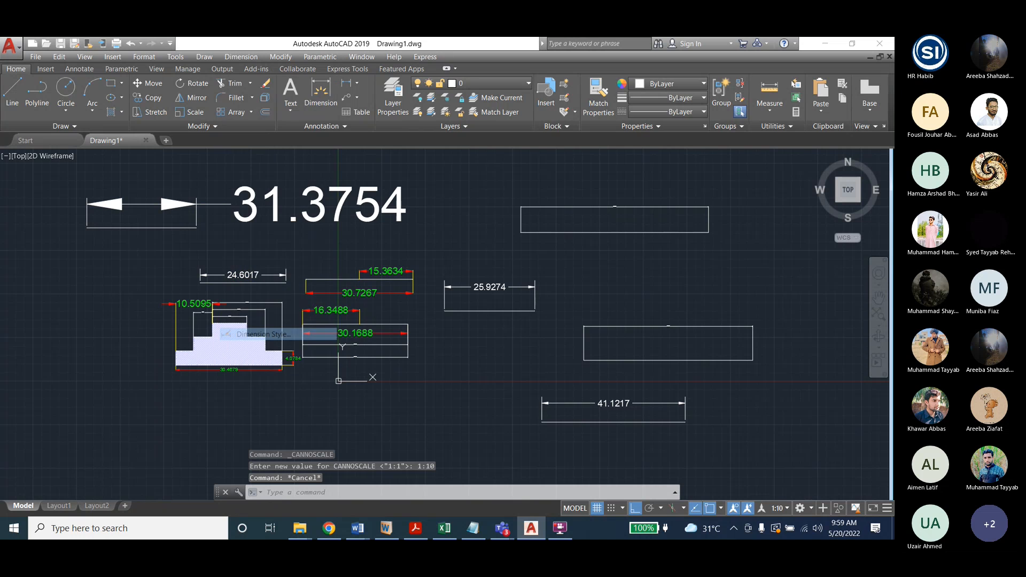
{"action": "left_click", "coordinate": [328, 268]}
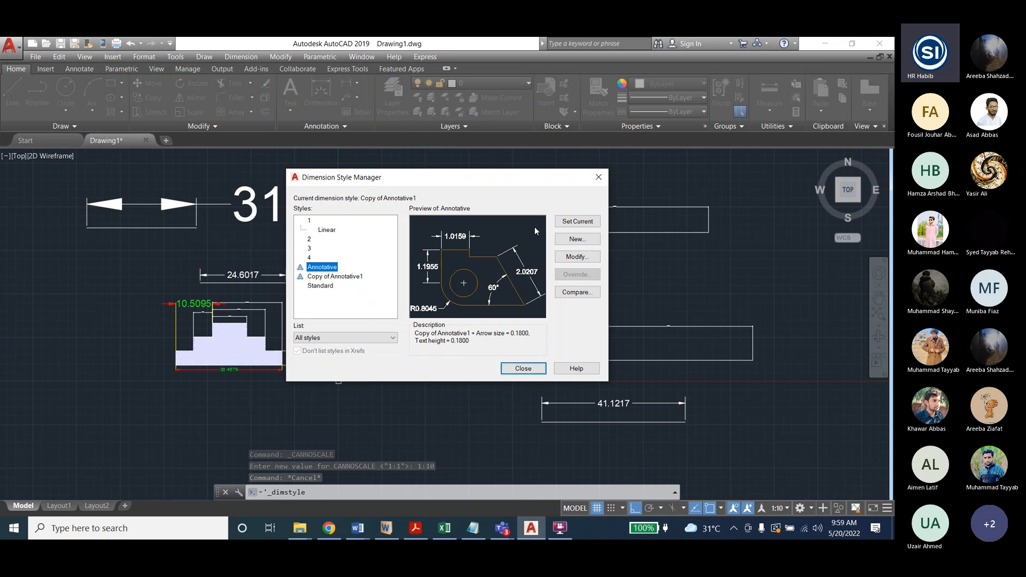
{"action": "left_click", "coordinate": [578, 221]}
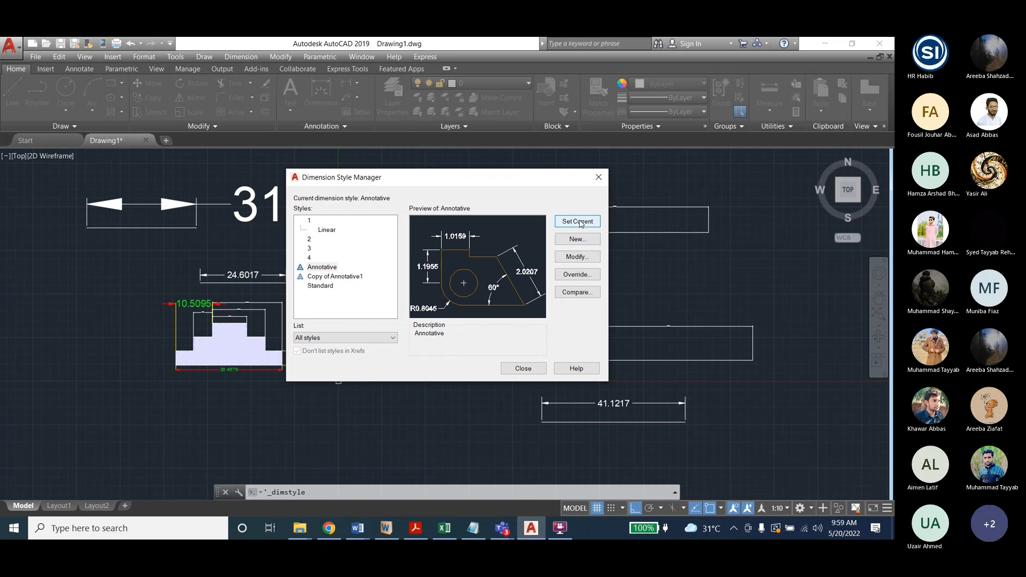
Create a new annotative dimension style named Copy of Annotative2, based on the Annotative style
{"action": "left_click", "coordinate": [335, 268]}
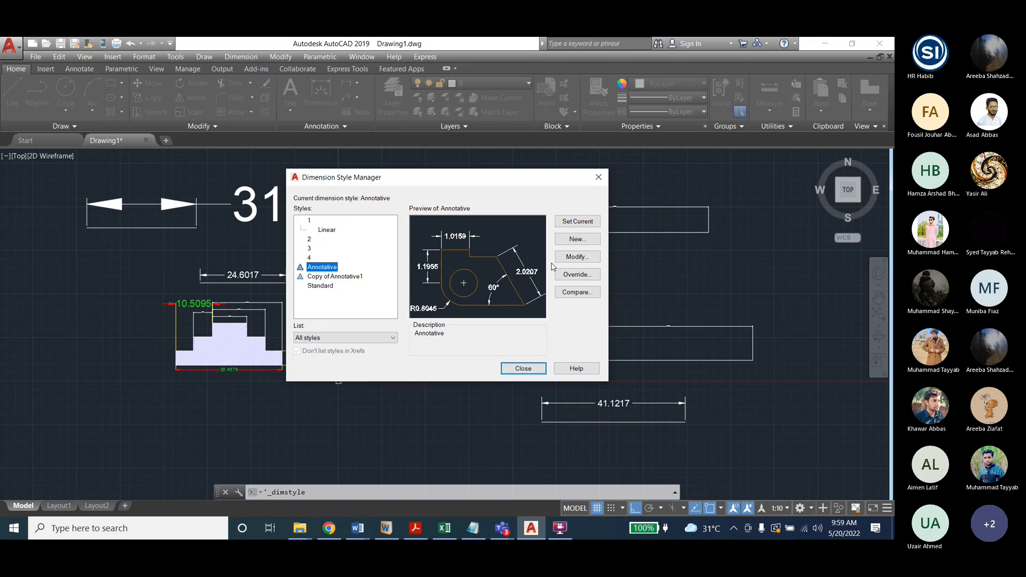
{"action": "left_click", "coordinate": [577, 239]}
{"action": "left_click", "coordinate": [246, 253]}
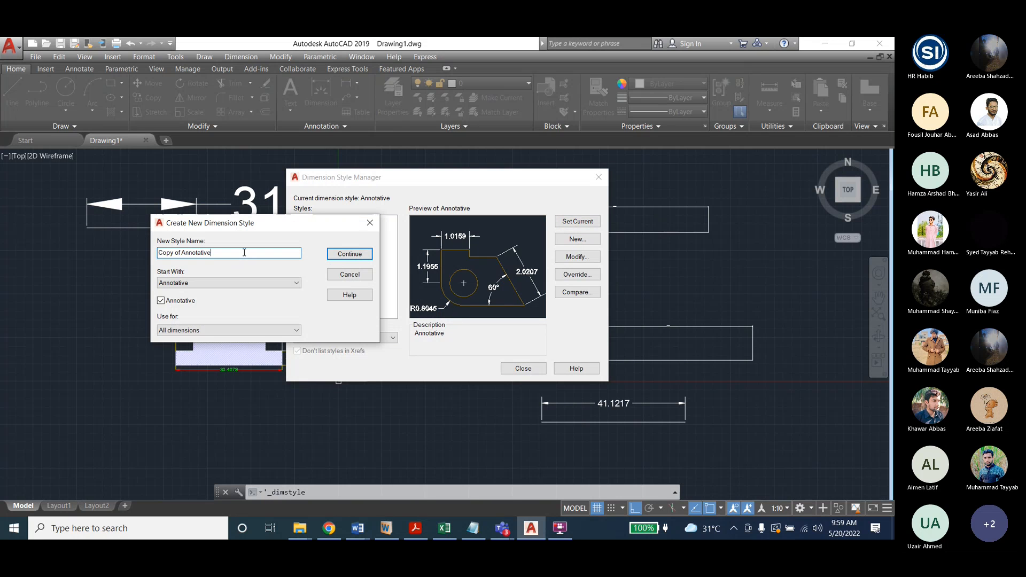
{"action": "left_click", "coordinate": [349, 254]}
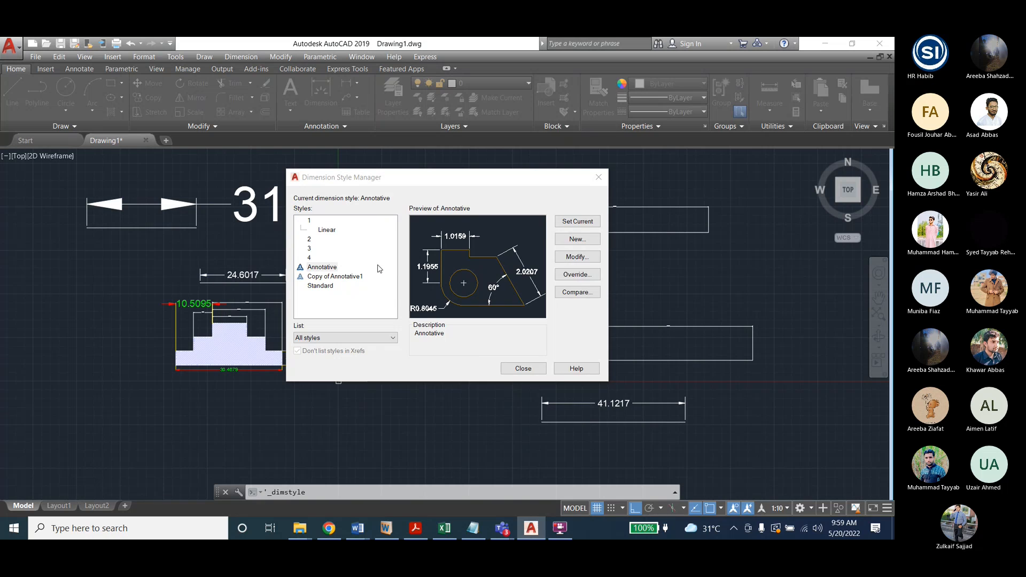
Set both the arrow size and the text height of Copy of Annotative2 to 2, and close the Dimension Style Manager
{"action": "double_click", "coordinate": [379, 290]}
{"action": "type", "text": "2"}
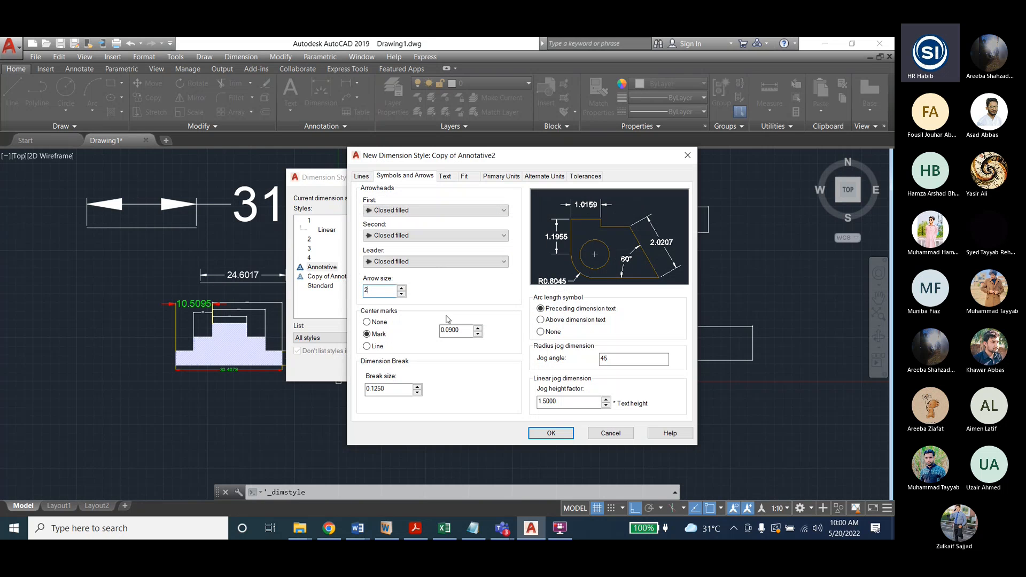
{"action": "left_click", "coordinate": [445, 177]}
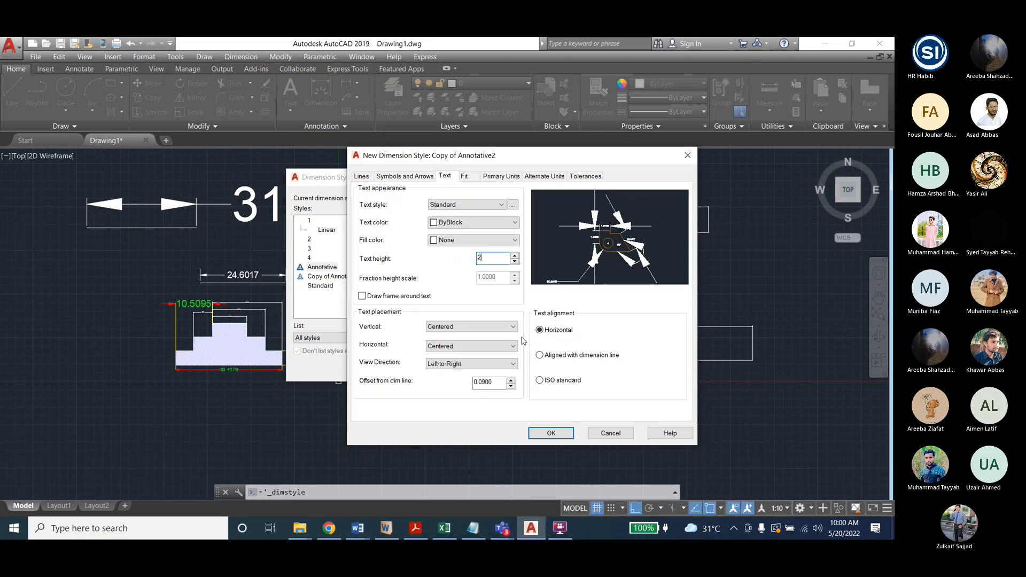
{"action": "left_click", "coordinate": [551, 433]}
{"action": "left_click", "coordinate": [522, 367]}
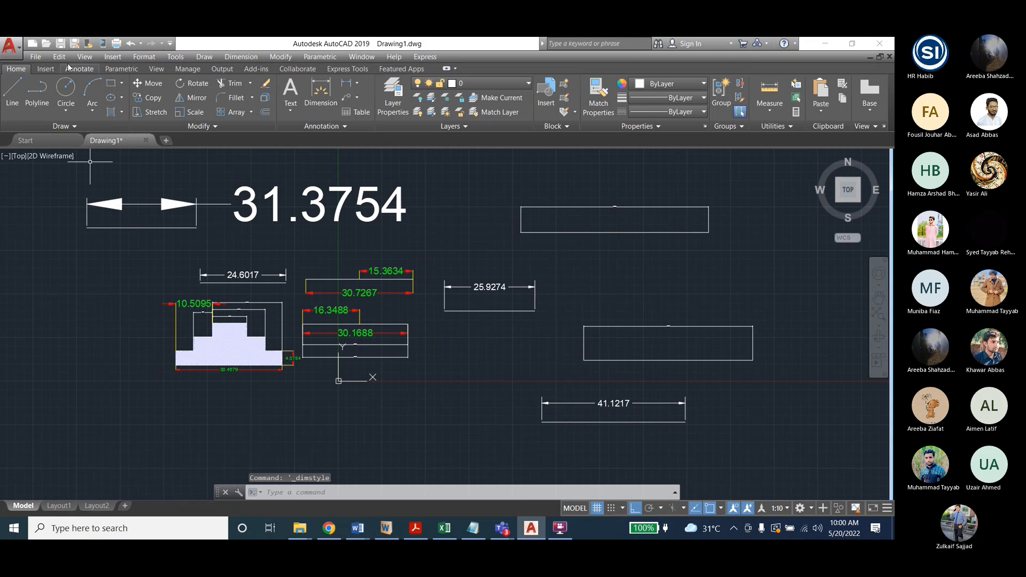
Draw a horizontal line about 57 units long in the empty area below the stepped shape
{"action": "left_click", "coordinate": [11, 89]}
{"action": "left_click", "coordinate": [186, 442]}
{"action": "left_click", "coordinate": [384, 443]}
{"action": "key", "text": "Return"}
Add a linear dimension to the line below the stepped shape, from end to end, placing it just above the line
{"action": "left_click", "coordinate": [241, 57]}
{"action": "left_click", "coordinate": [245, 85]}
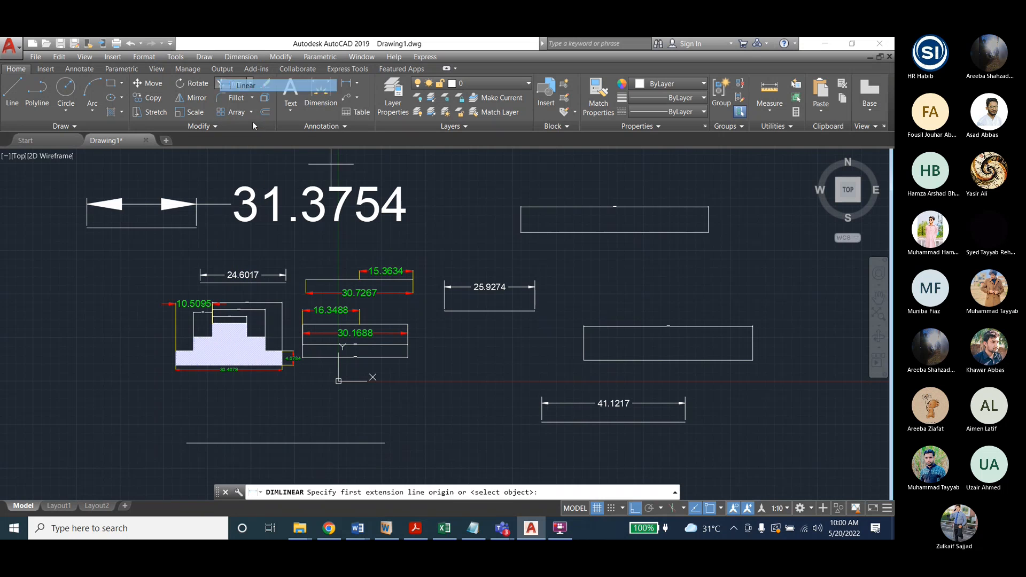
{"action": "left_click", "coordinate": [186, 443]}
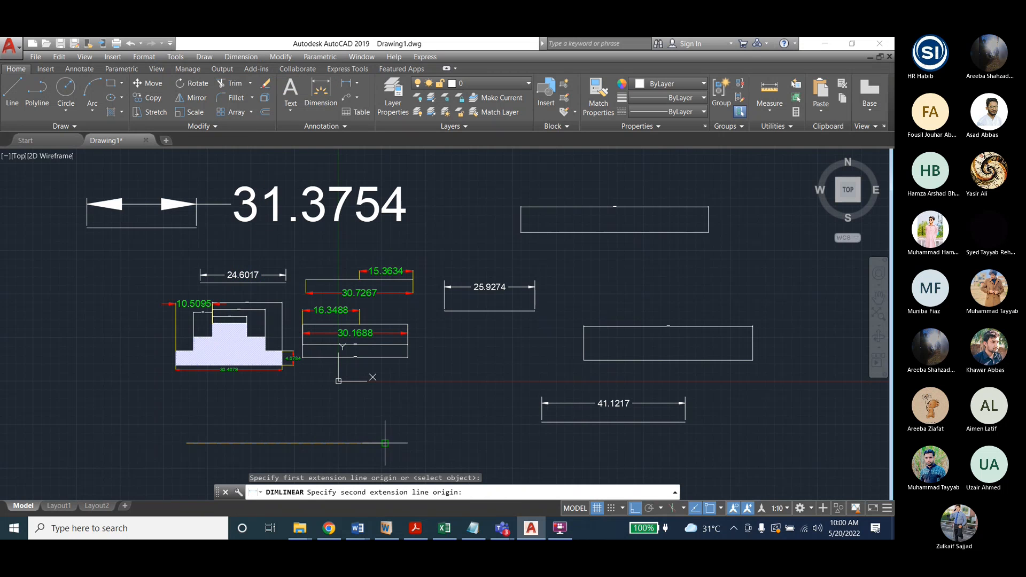
{"action": "left_click", "coordinate": [384, 443]}
{"action": "left_click", "coordinate": [454, 415]}
{"action": "key", "text": "Escape"}
{"action": "key", "text": "Escape"}
{"action": "key", "text": "Escape"}
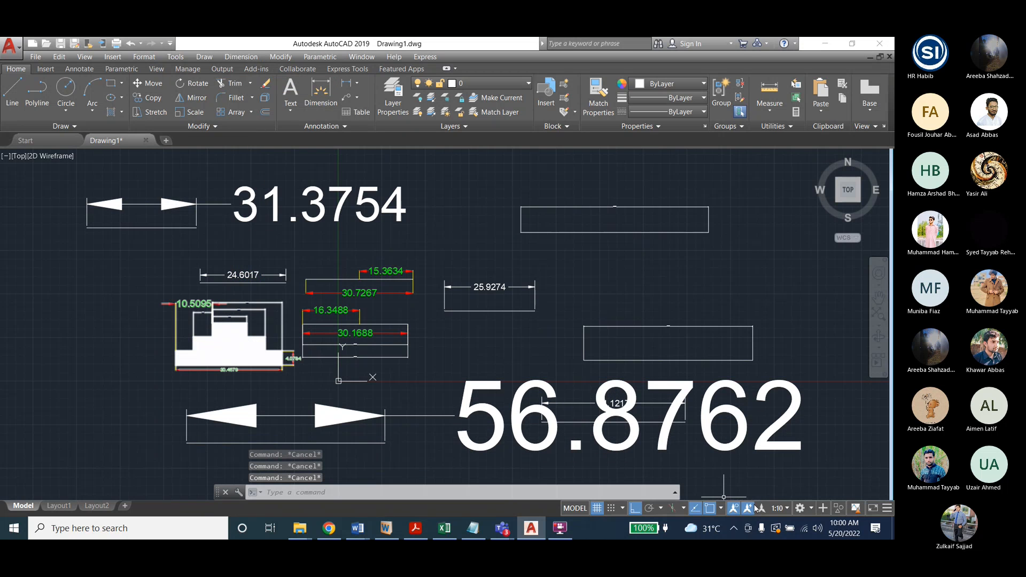
Apply the annotation scale 1:1 and then 1:2 to compare the sizes of the annotative dimensions
{"action": "left_click", "coordinate": [787, 509]}
{"action": "left_click", "coordinate": [781, 157]}
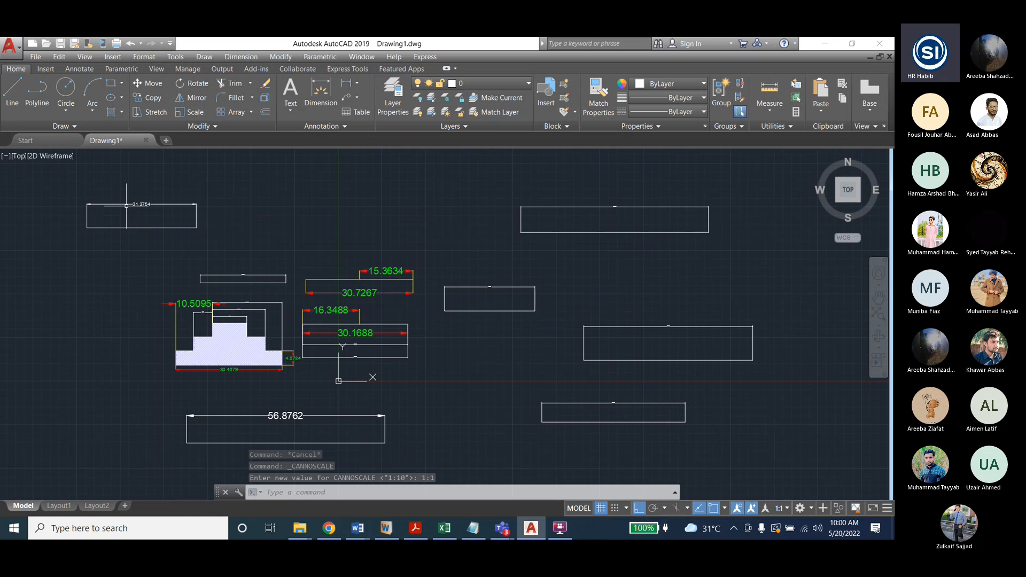
{"action": "left_click", "coordinate": [786, 509]}
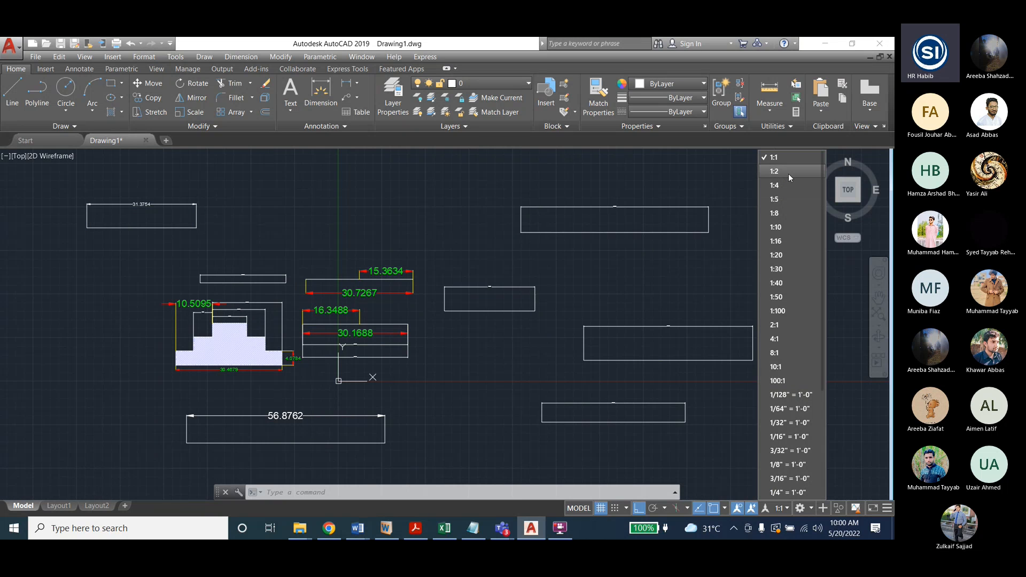
{"action": "left_click", "coordinate": [787, 172]}
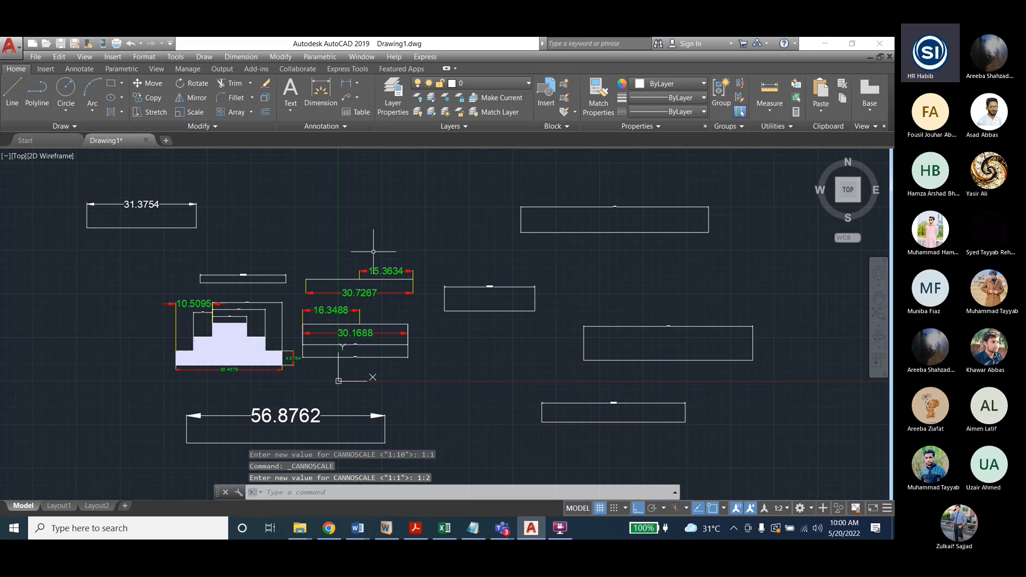
{"action": "key", "text": "Escape"}
{"action": "key", "text": "Escape"}
{"action": "key", "text": "Escape"}
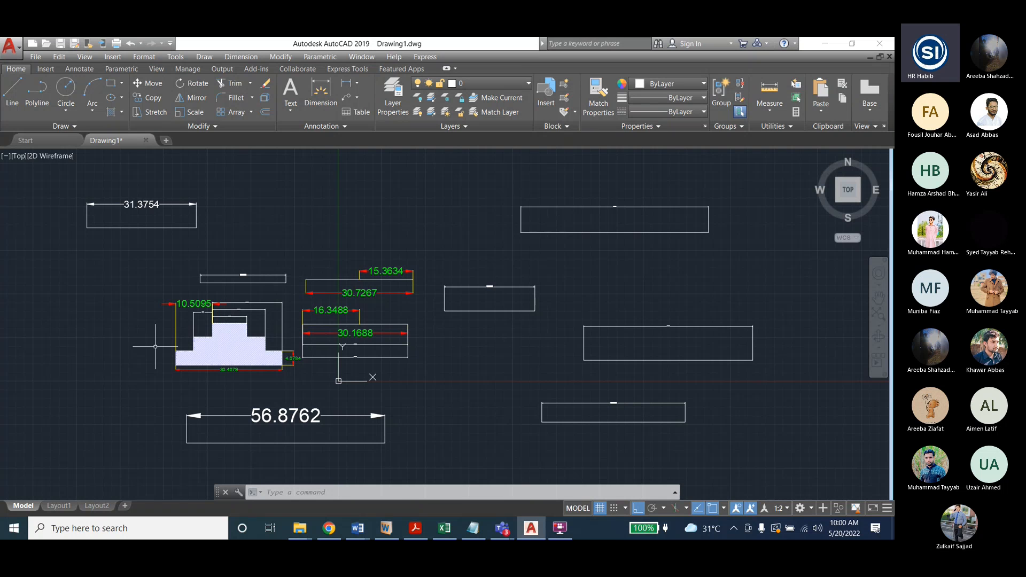
Create another annotative dimension style named Copy of Annotative3, based on the Annotative style
{"action": "left_click", "coordinate": [240, 57]}
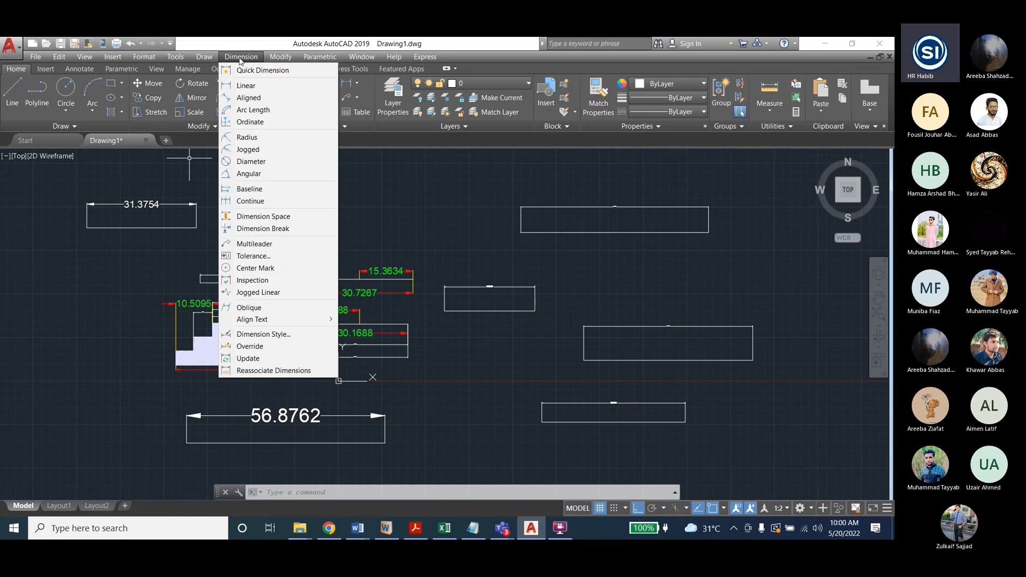
{"action": "left_click", "coordinate": [286, 334]}
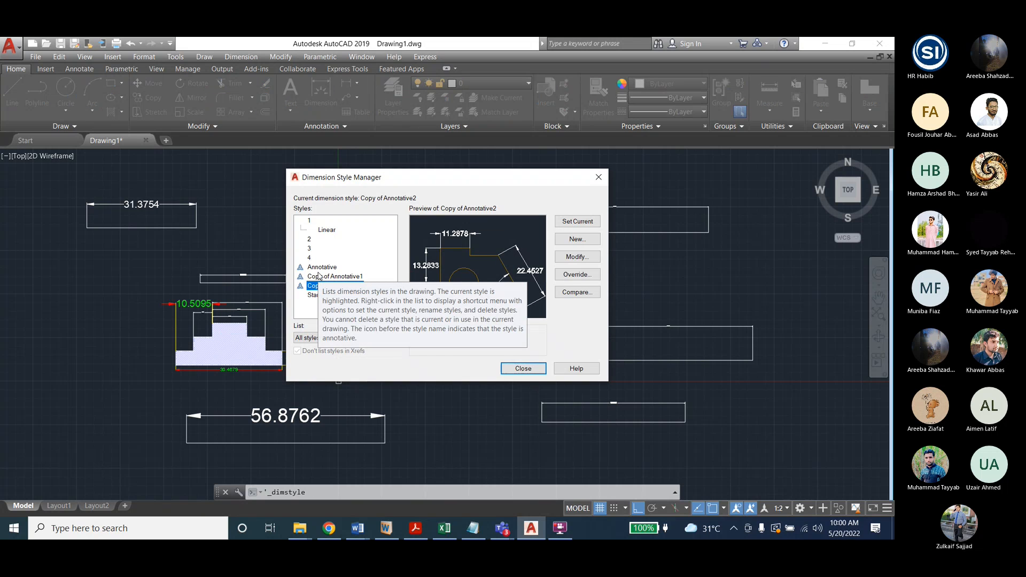
{"action": "left_click", "coordinate": [323, 268]}
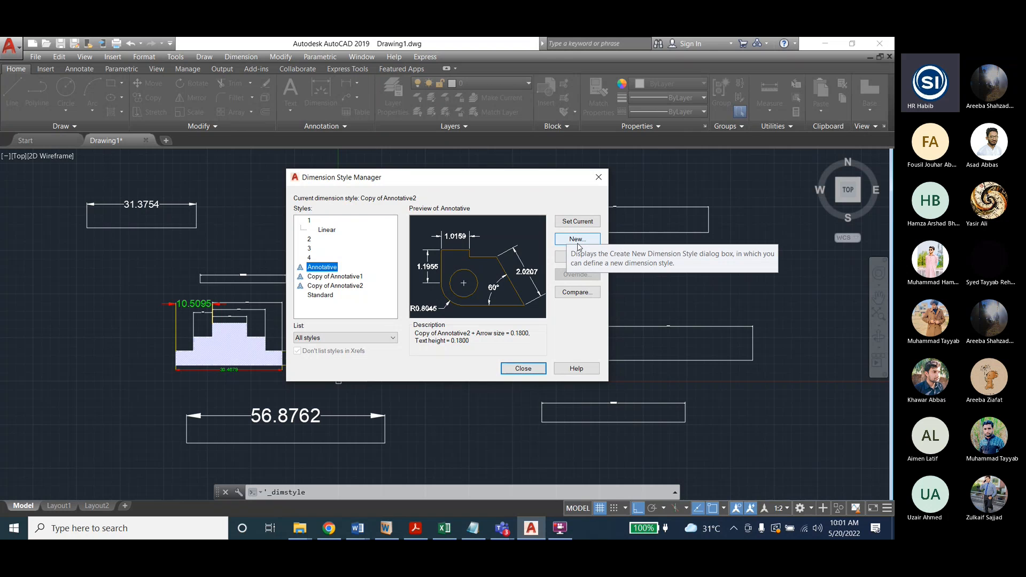
{"action": "left_click", "coordinate": [578, 243]}
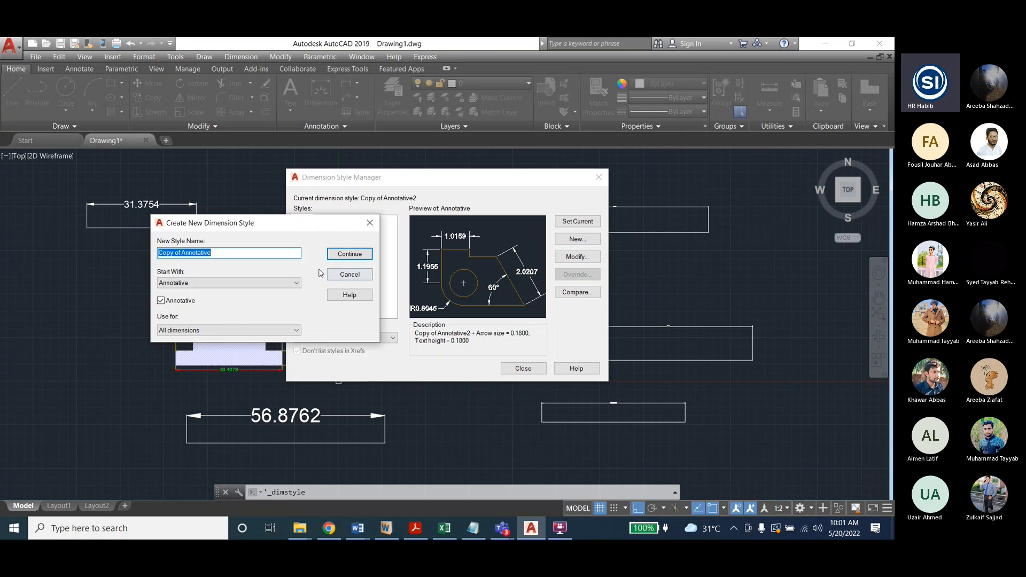
{"action": "left_click", "coordinate": [261, 254]}
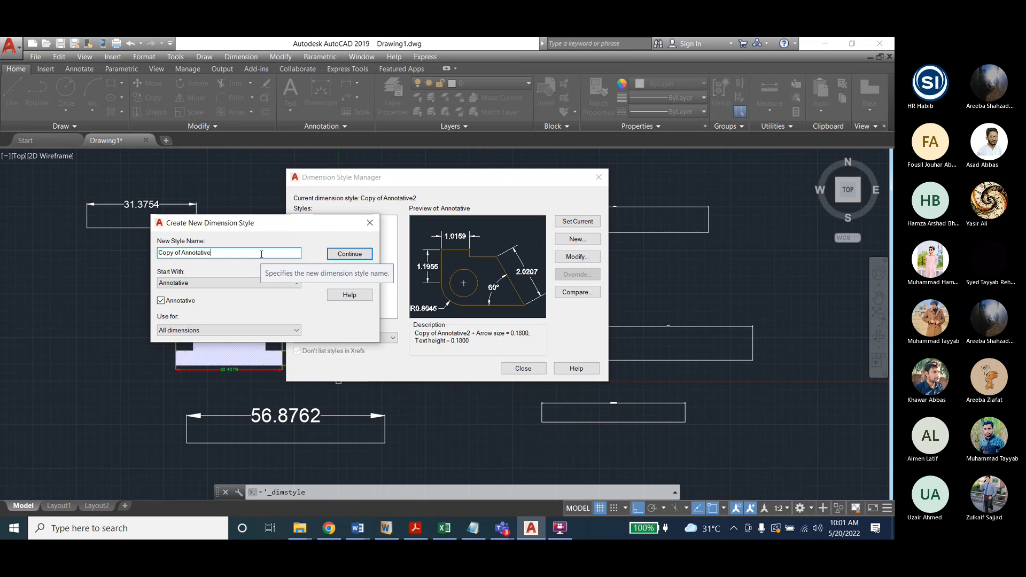
{"action": "type", "text": "3"}
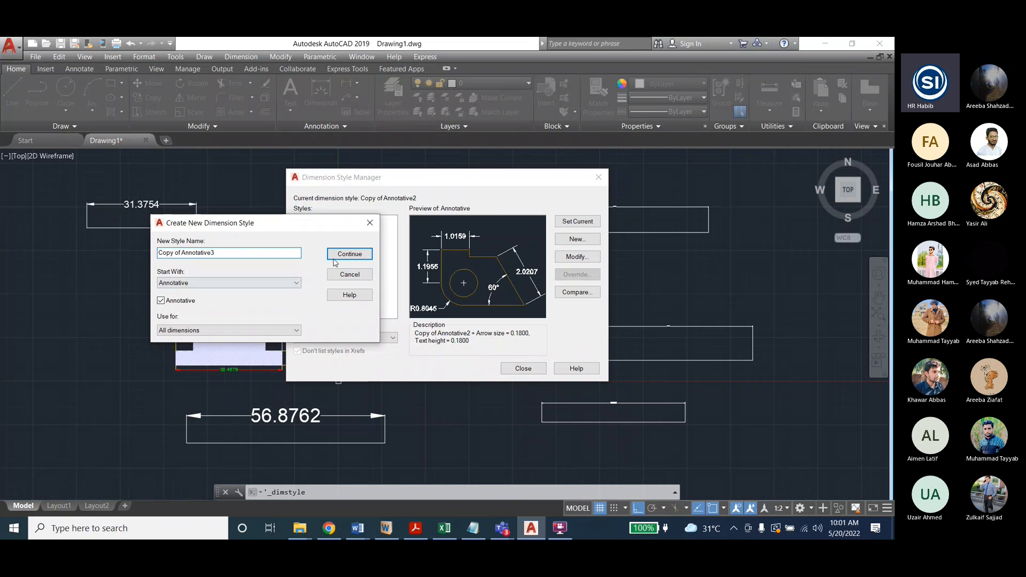
{"action": "left_click", "coordinate": [362, 255]}
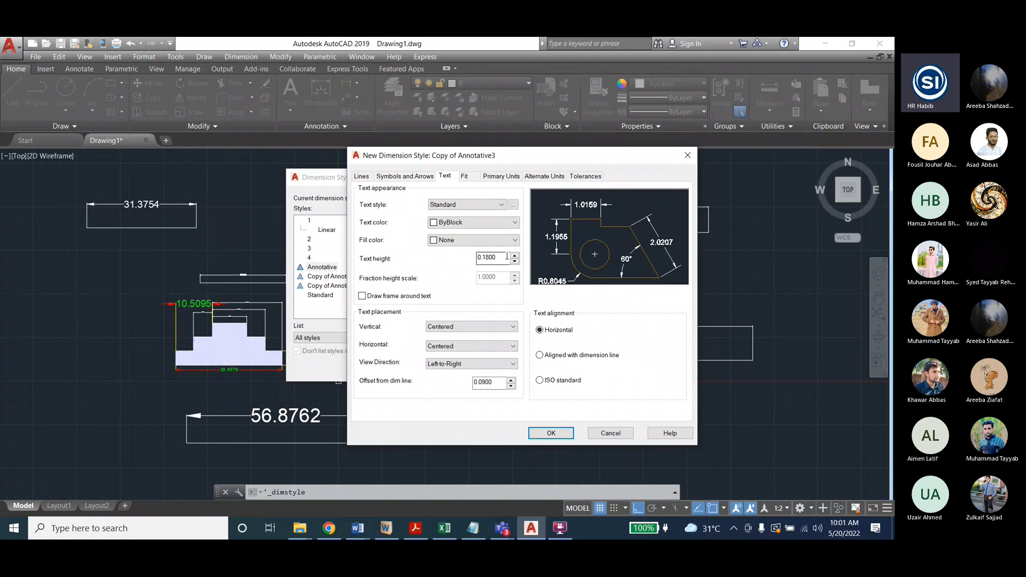
Set the text height and the arrow size of Copy of Annotative3 to 3, and save the style
{"action": "left_click_drag", "start_coordinate": [507, 256], "coordinate": [458, 261]}
{"action": "left_click", "coordinate": [415, 176]}
{"action": "double_click", "coordinate": [381, 290]}
{"action": "type", "text": "3"}
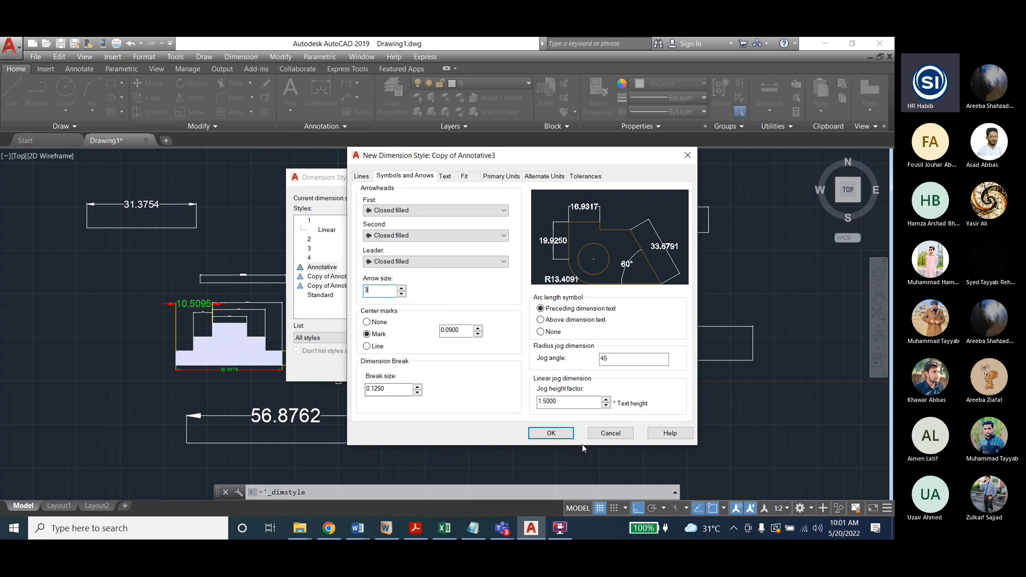
{"action": "key", "text": "Return"}
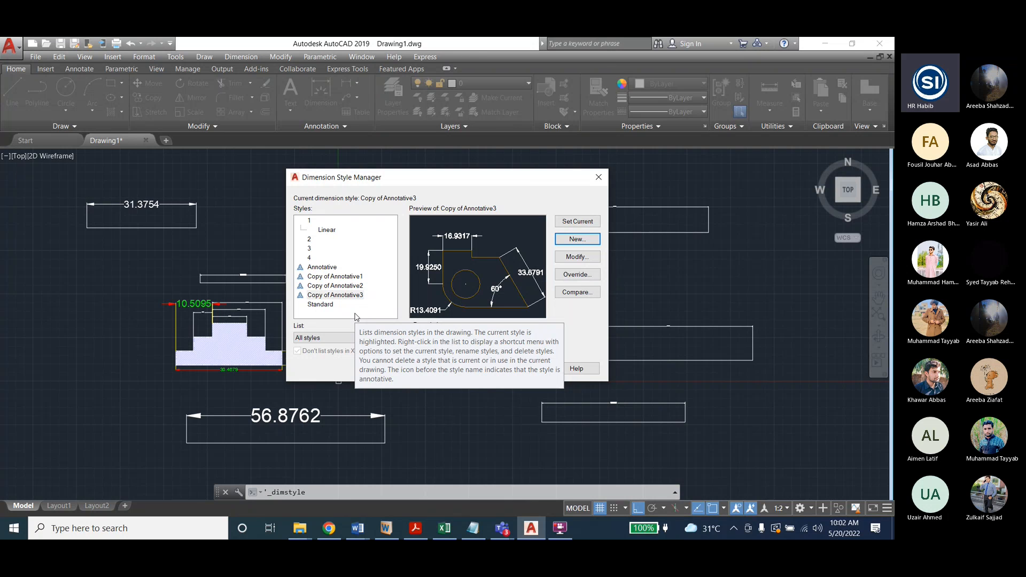
Make Copy of Annotative1 the current dimension style and close the Dimension Style Manager
{"action": "left_click", "coordinate": [332, 277]}
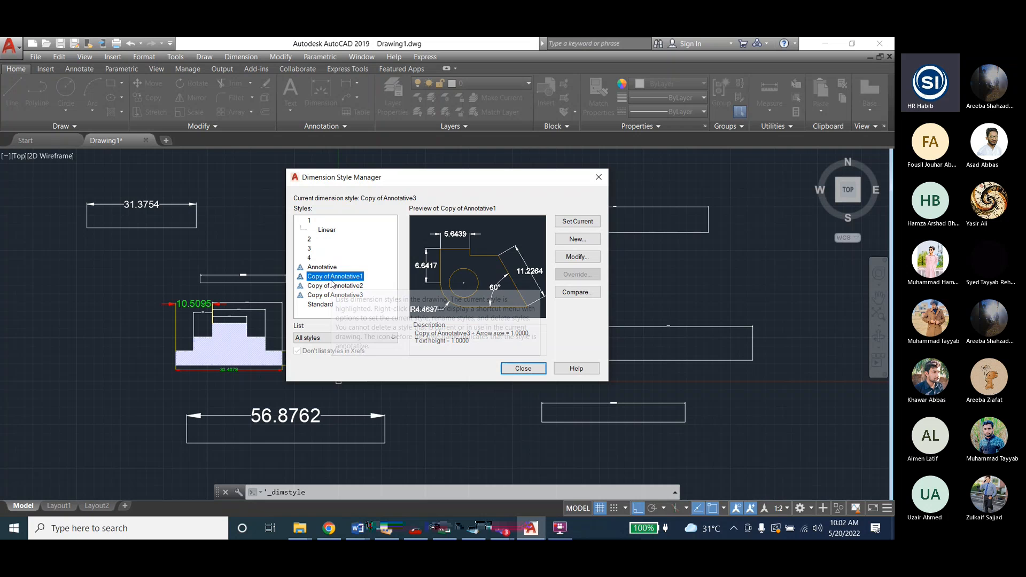
{"action": "left_click", "coordinate": [580, 224]}
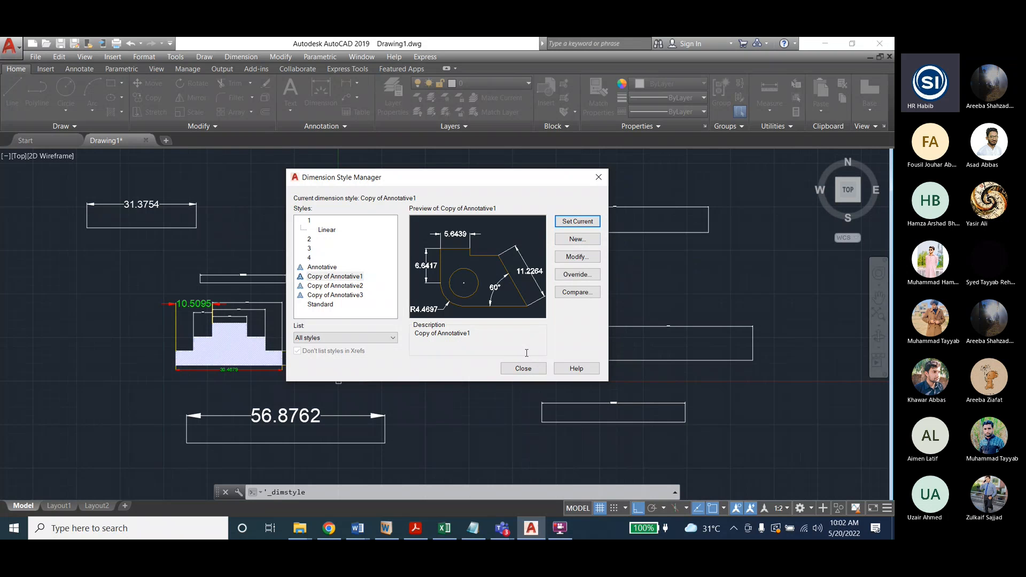
{"action": "left_click", "coordinate": [523, 368]}
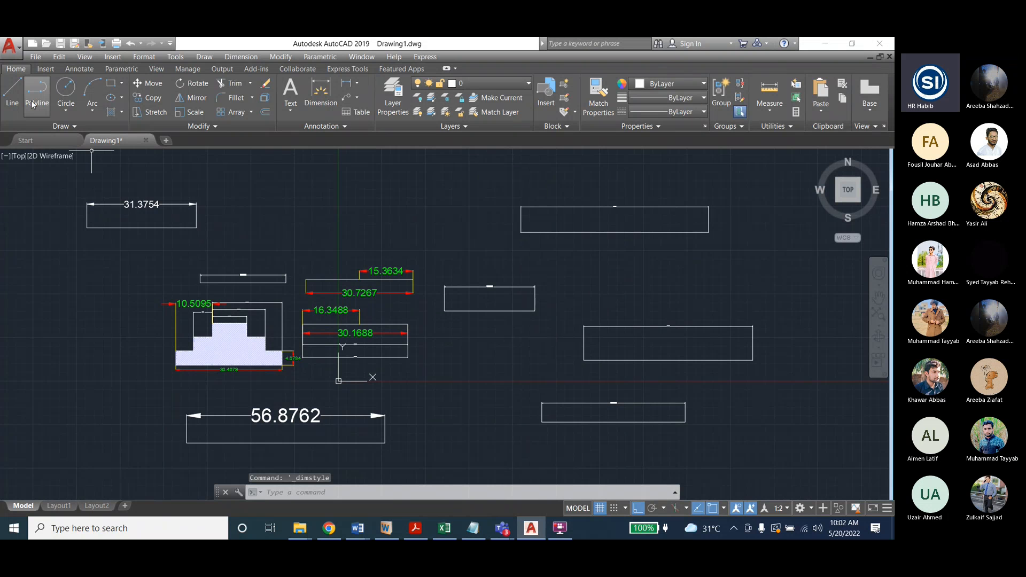
{"action": "left_click", "coordinate": [12, 90]}
{"action": "left_click", "coordinate": [310, 210]}
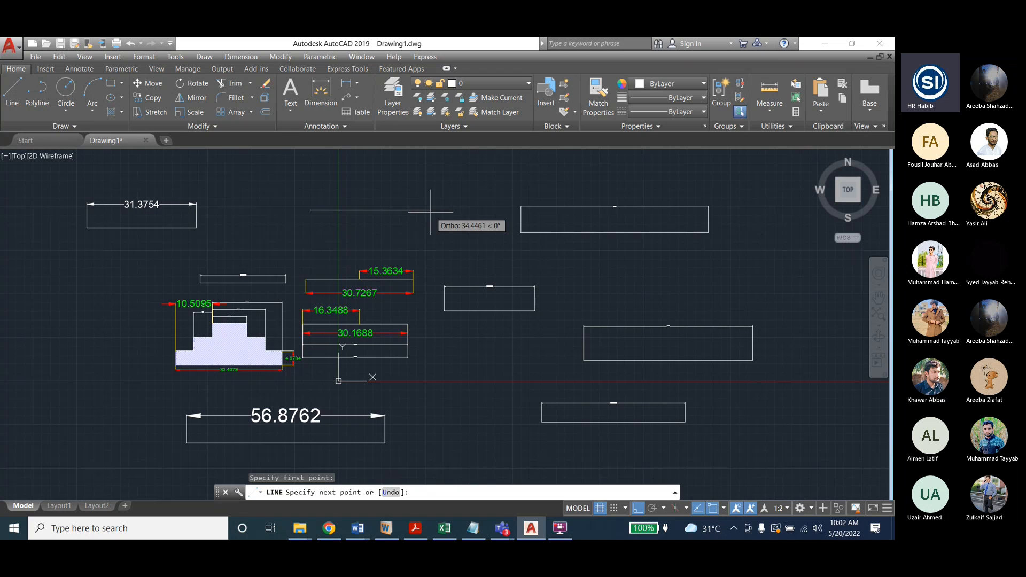
{"action": "key", "text": "Escape"}
Draw a horizontal line about 47 units long in the empty area beyond the right side of the existing shapes
{"action": "scroll", "coordinate": [42, 249], "scroll_direction": "down", "scroll_amount": 3}
{"action": "scroll", "coordinate": [251, 300], "scroll_direction": "up", "scroll_amount": 5}
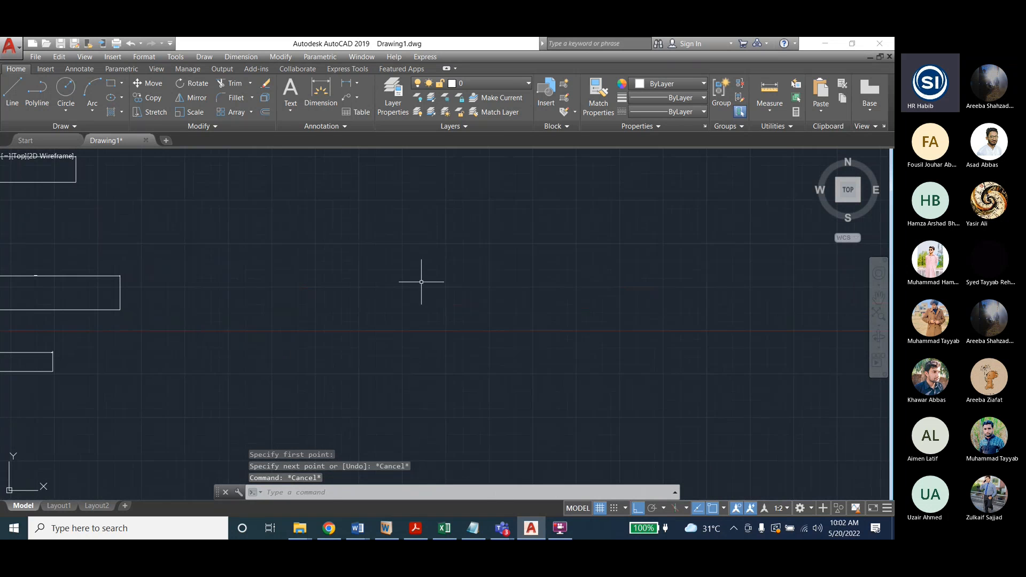
{"action": "left_click", "coordinate": [13, 91]}
{"action": "left_click", "coordinate": [337, 215]}
{"action": "left_click", "coordinate": [501, 216]}
{"action": "key", "text": "Escape"}
{"action": "key", "text": "Escape"}
Add a linear dimension between the ends of the new 47-unit line, placing it just above the line
{"action": "left_click", "coordinate": [252, 59]}
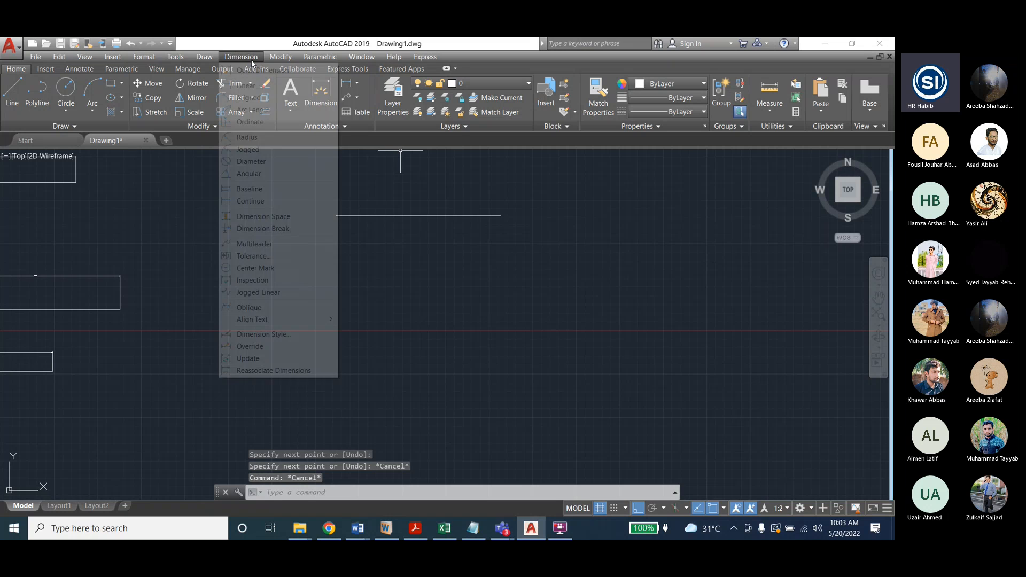
{"action": "left_click", "coordinate": [247, 85]}
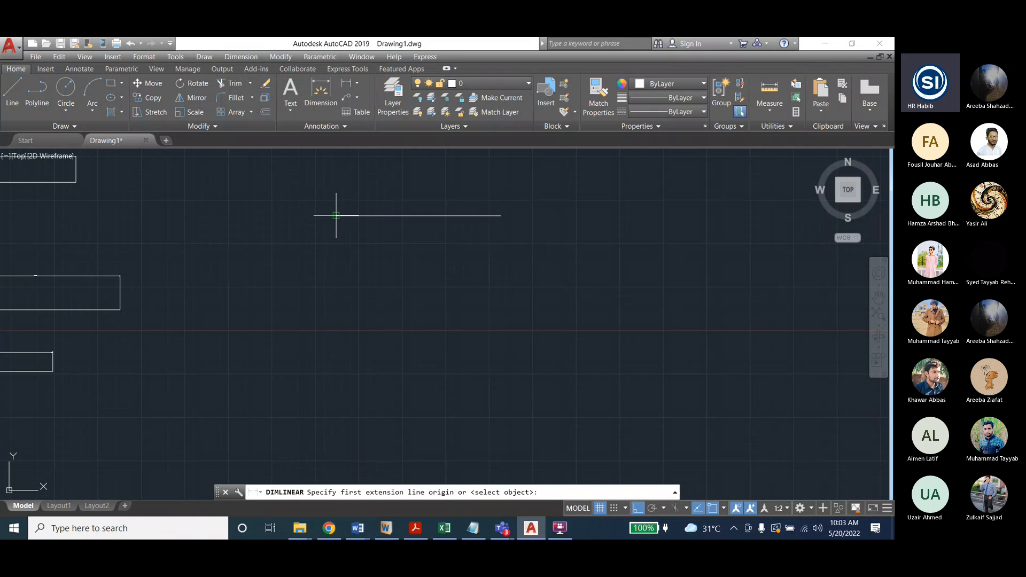
{"action": "left_click", "coordinate": [336, 216]}
{"action": "left_click", "coordinate": [500, 216]}
{"action": "left_click", "coordinate": [491, 196]}
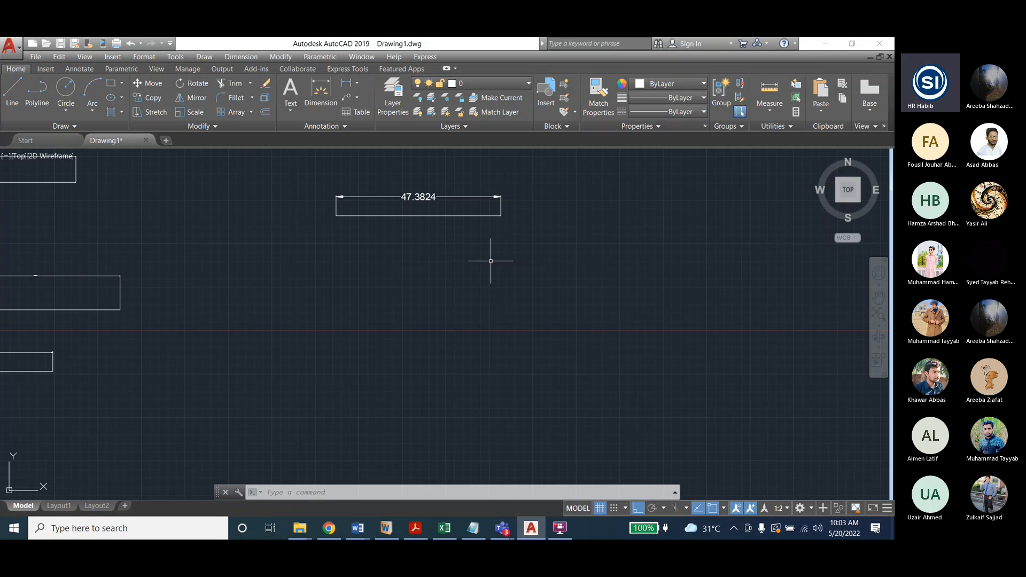
Make Copy of Annotative2 the current dimension style and close the Dimension Style Manager
{"action": "left_click", "coordinate": [241, 57]}
{"action": "left_click", "coordinate": [276, 335]}
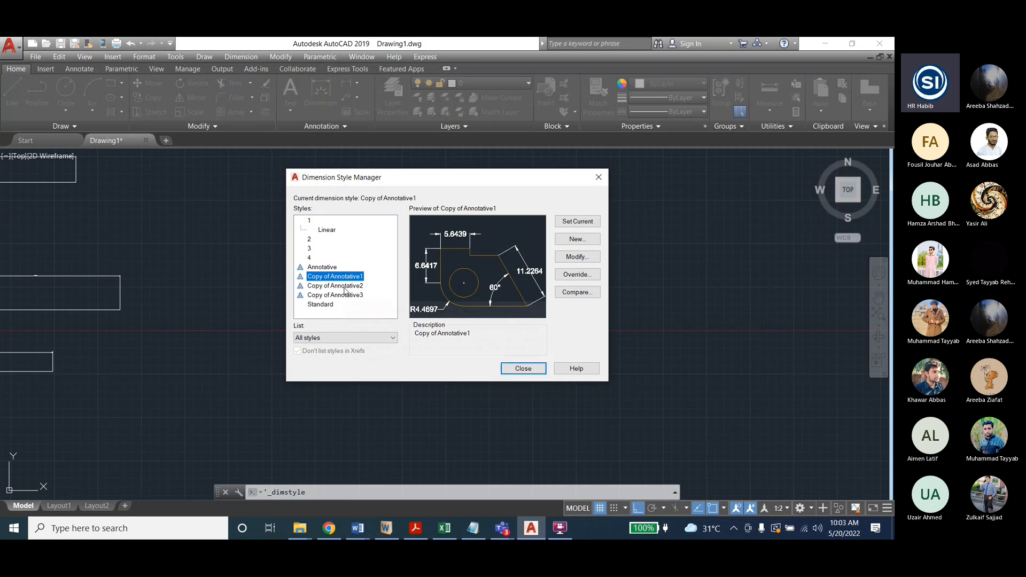
{"action": "left_click", "coordinate": [346, 286]}
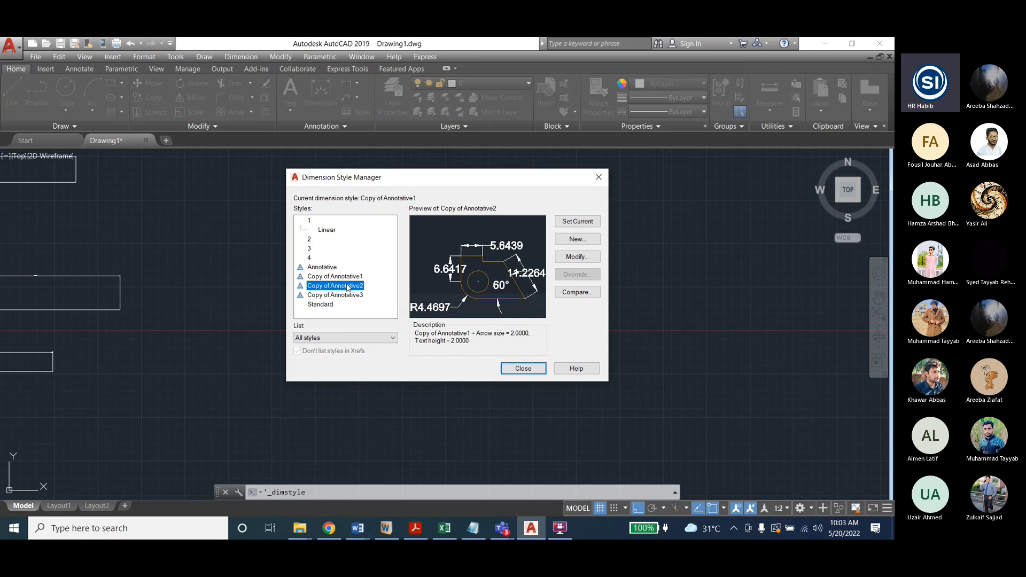
{"action": "left_click", "coordinate": [566, 222]}
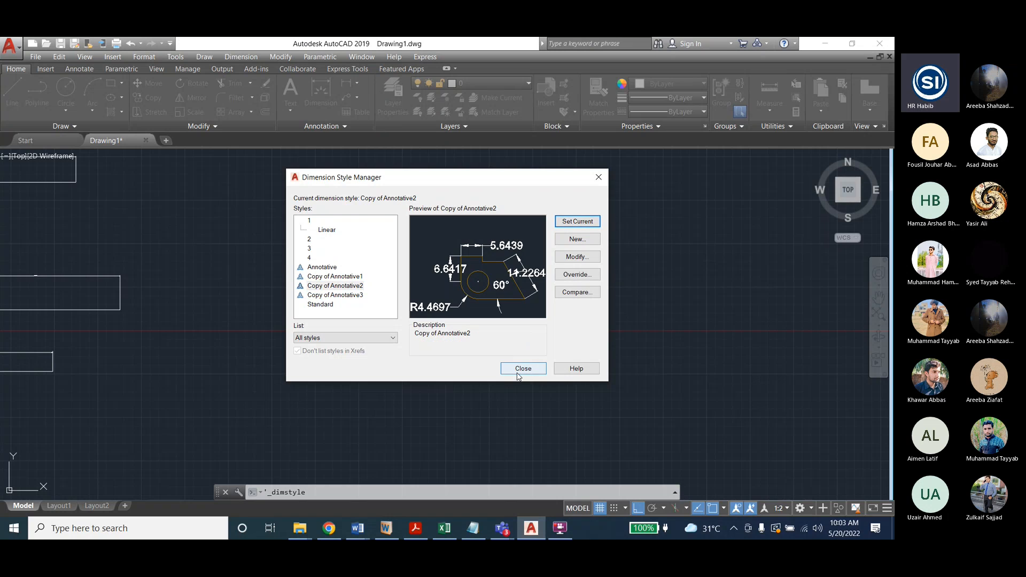
{"action": "left_click", "coordinate": [518, 373]}
Draw a horizontal line about 45 units long below the dimensioned 47-unit line
{"action": "left_click", "coordinate": [12, 92]}
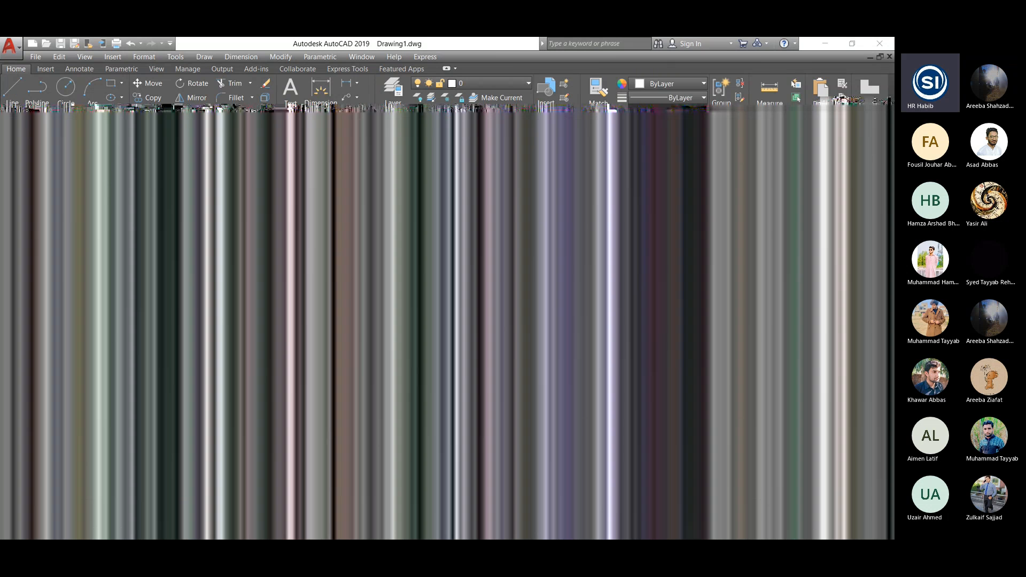
{"action": "left_click", "coordinate": [339, 281]}
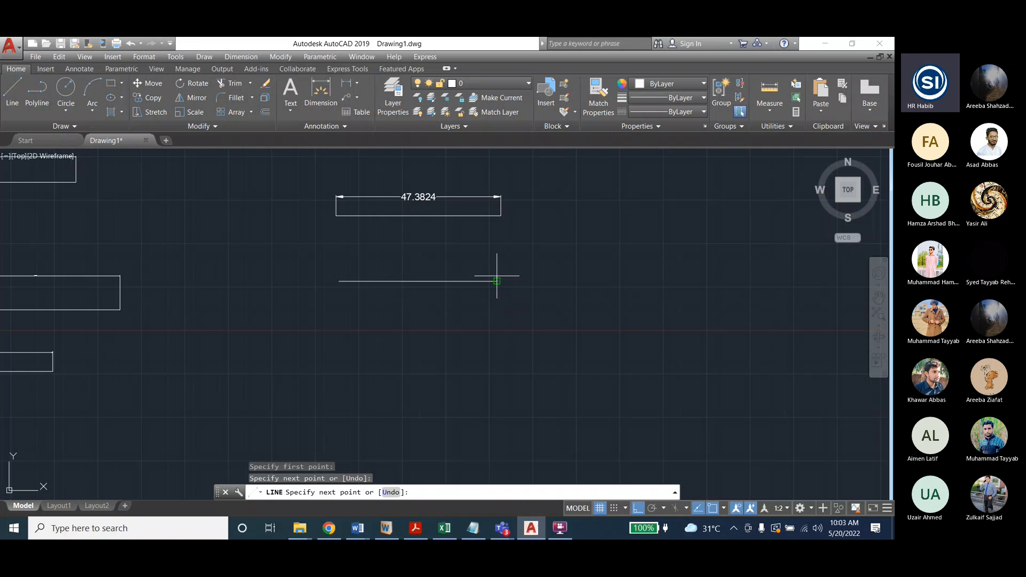
{"action": "left_click", "coordinate": [497, 281]}
{"action": "key", "text": "Return"}
Add a quick dimension to the new 45-unit line, placing it just above the line
{"action": "type", "text": "qdim"}
{"action": "key", "text": "Return"}
{"action": "left_click", "coordinate": [417, 281]}
{"action": "key", "text": "Return"}
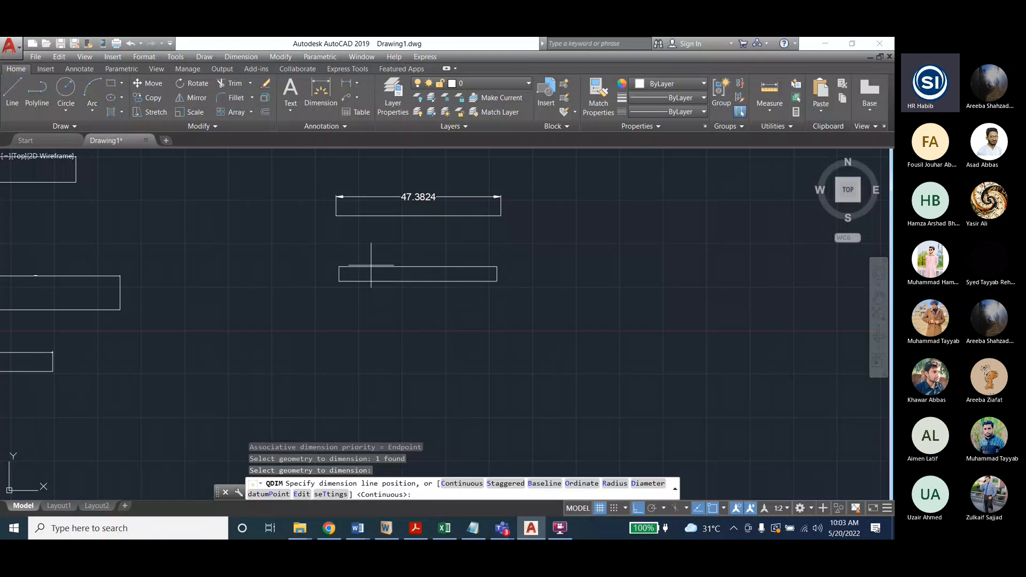
{"action": "left_click", "coordinate": [371, 263]}
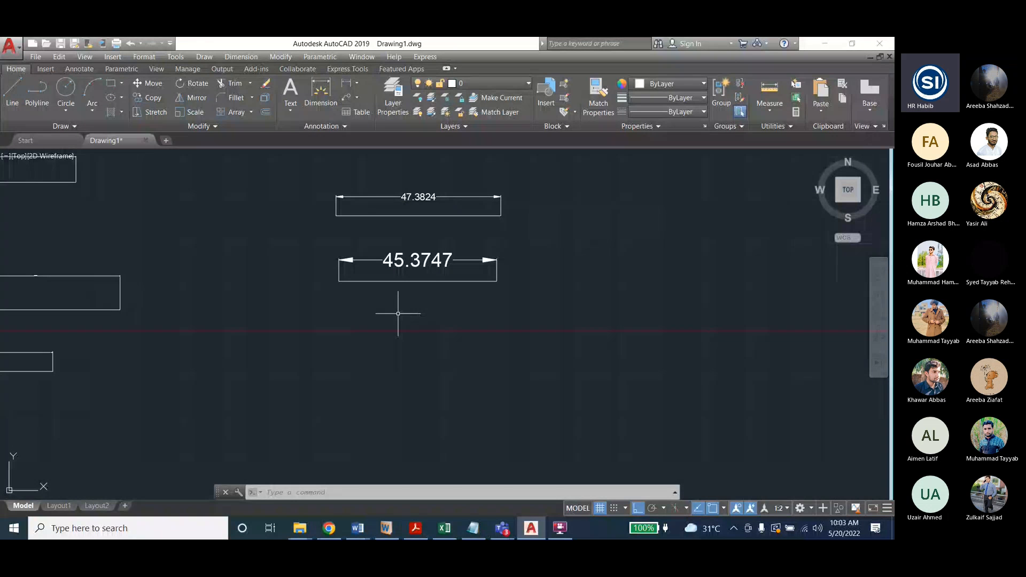
Make Copy of Annotative3 the current dimension style and close the Dimension Style Manager
{"action": "left_click", "coordinate": [240, 57]}
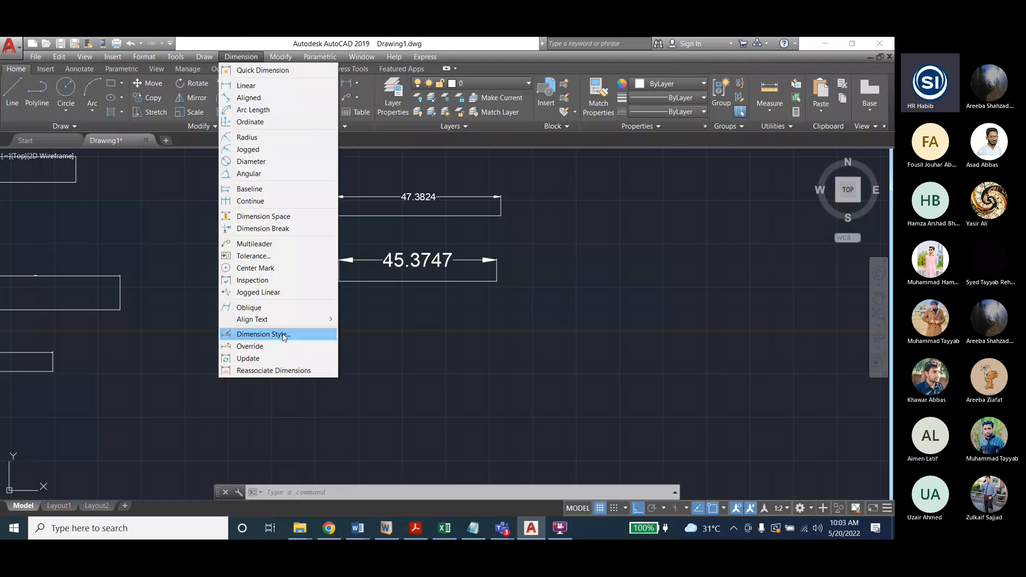
{"action": "left_click", "coordinate": [284, 335]}
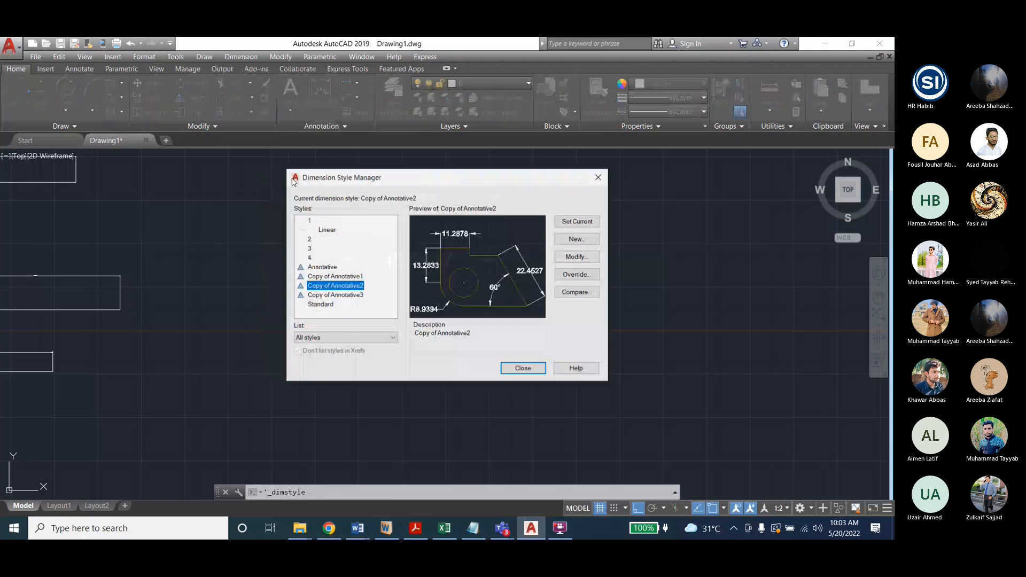
{"action": "left_click", "coordinate": [335, 295]}
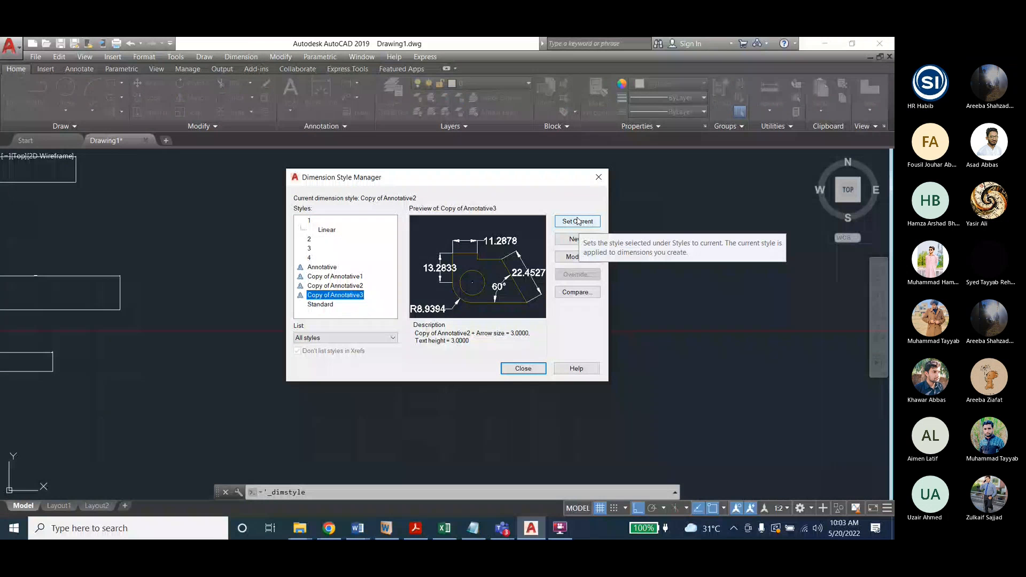
{"action": "left_click", "coordinate": [523, 368]}
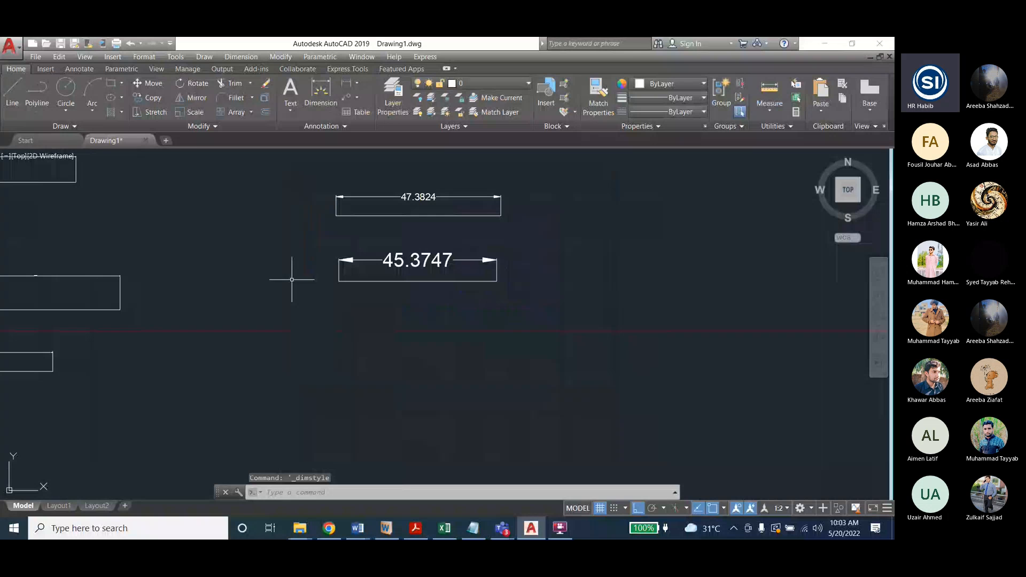
Draw a horizontal line about 50 units long below the dimensioned 45-unit line
{"action": "left_click", "coordinate": [12, 88]}
{"action": "left_click", "coordinate": [339, 341]}
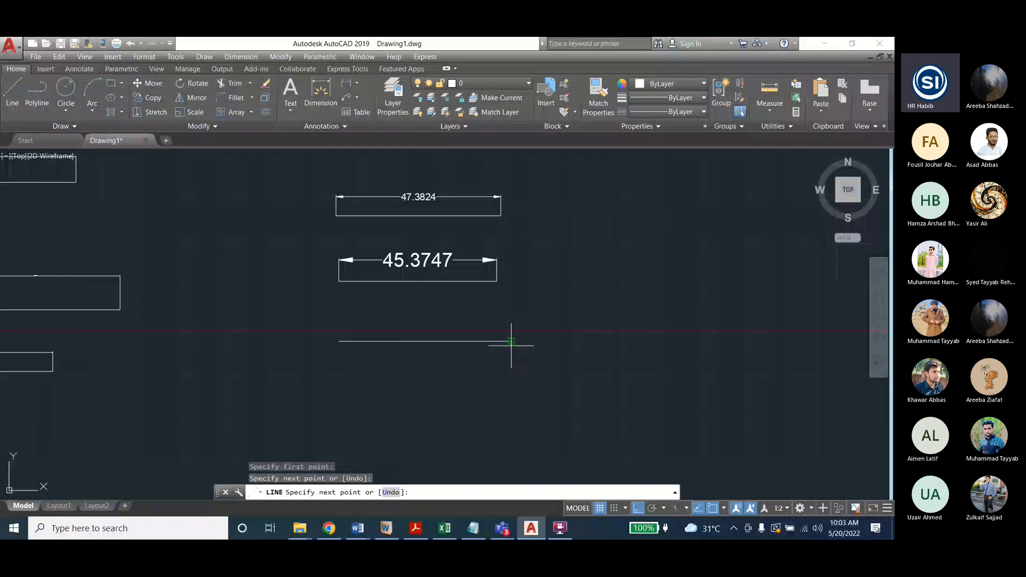
{"action": "key", "text": "Escape"}
Add a linear dimension between the ends of the new 50-unit line, placing it just above the line
{"action": "type", "text": "dli"}
{"action": "key", "text": "Return"}
{"action": "left_click", "coordinate": [338, 341]}
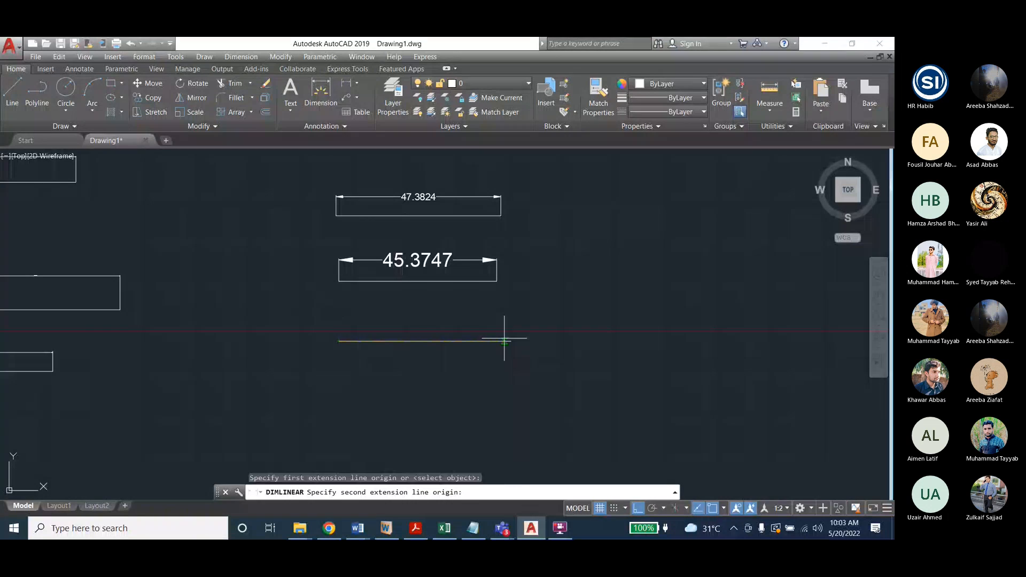
{"action": "left_click", "coordinate": [511, 340]}
{"action": "left_click", "coordinate": [513, 318]}
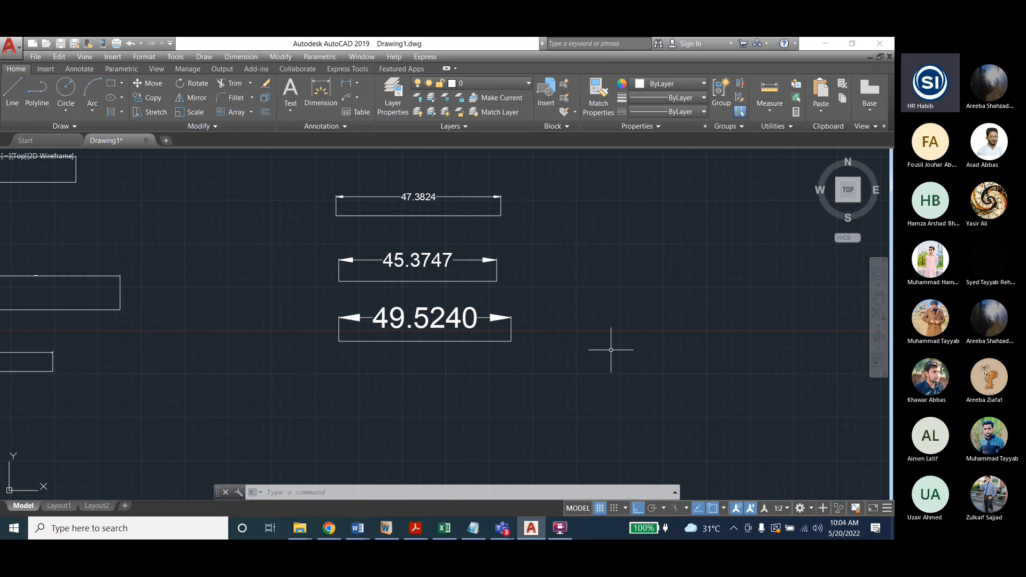
{"action": "key", "text": "Escape"}
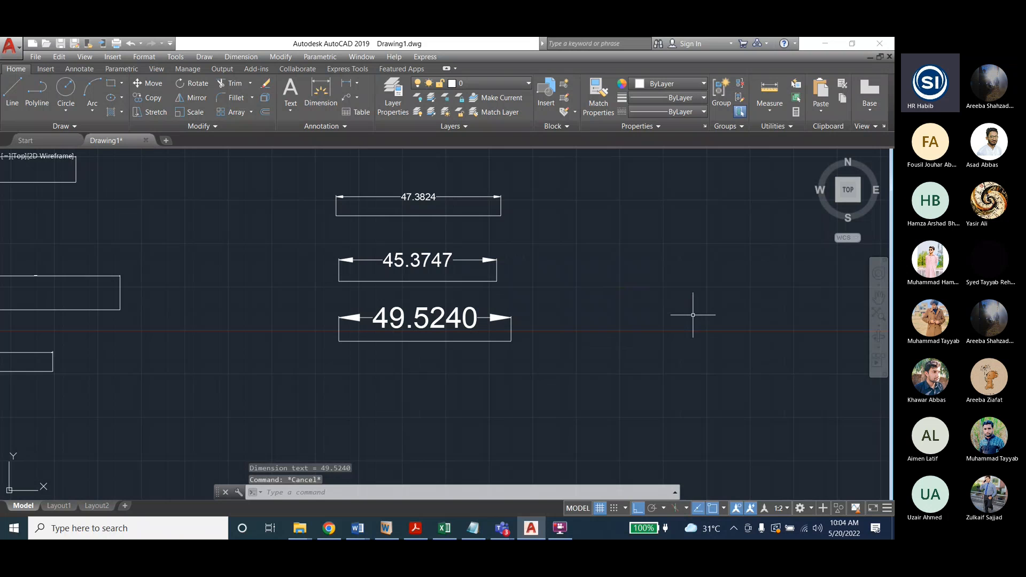
Switch the annotation scale to 1:1 and back to 1:2 to compare the annotative dimension sizes
{"action": "left_click", "coordinate": [787, 509]}
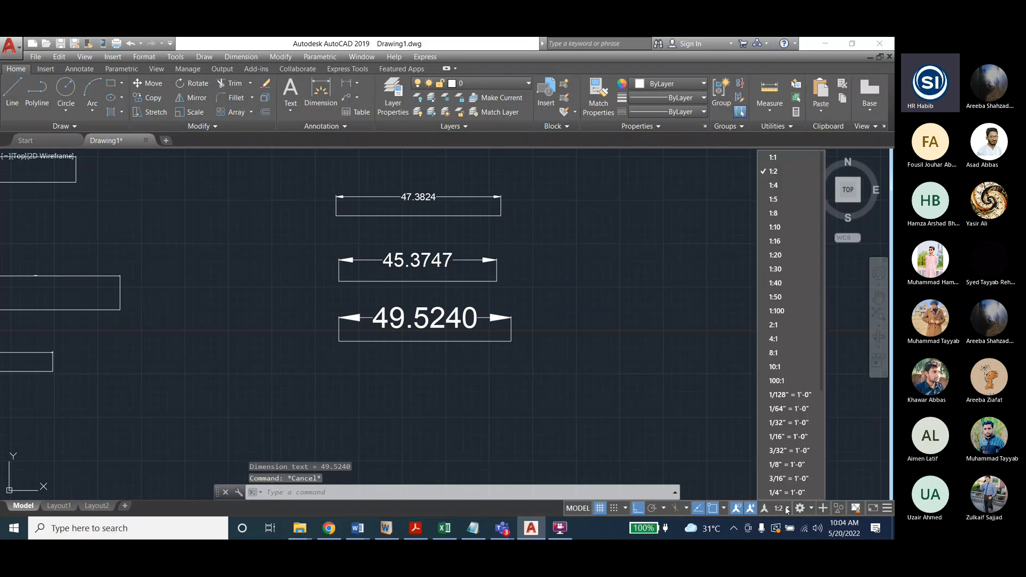
{"action": "left_click", "coordinate": [783, 157]}
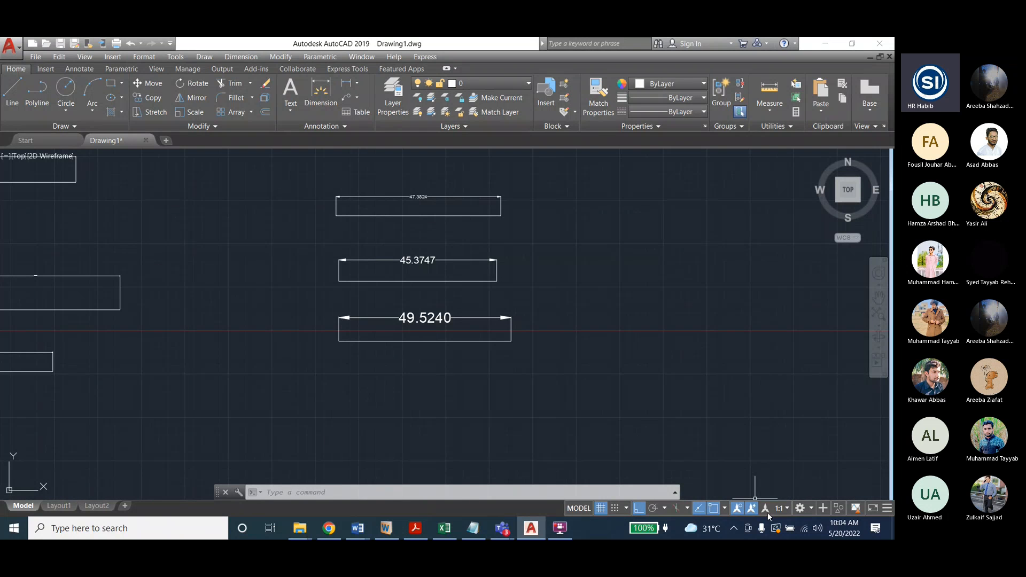
{"action": "left_click", "coordinate": [785, 507]}
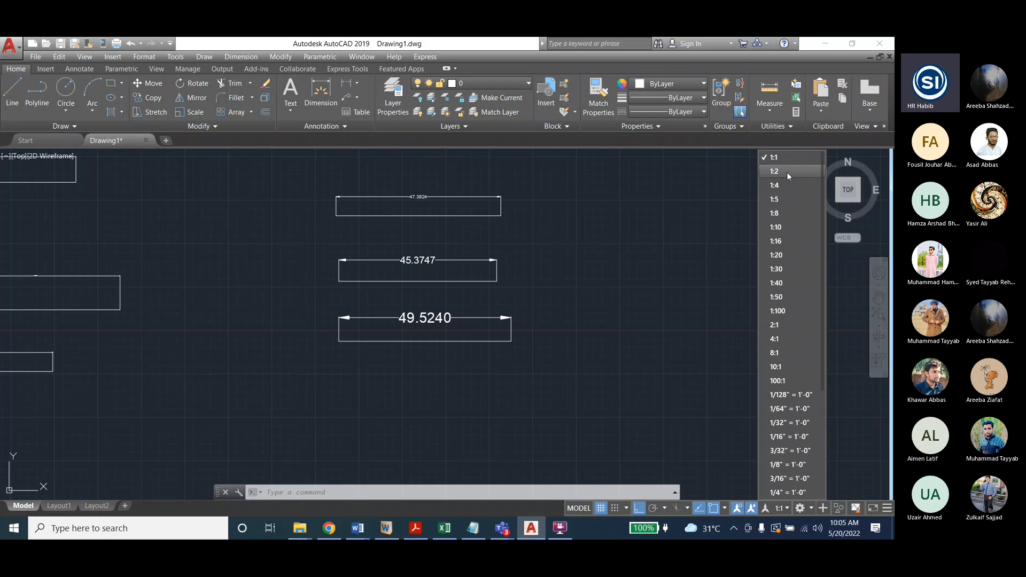
{"action": "left_click", "coordinate": [786, 172]}
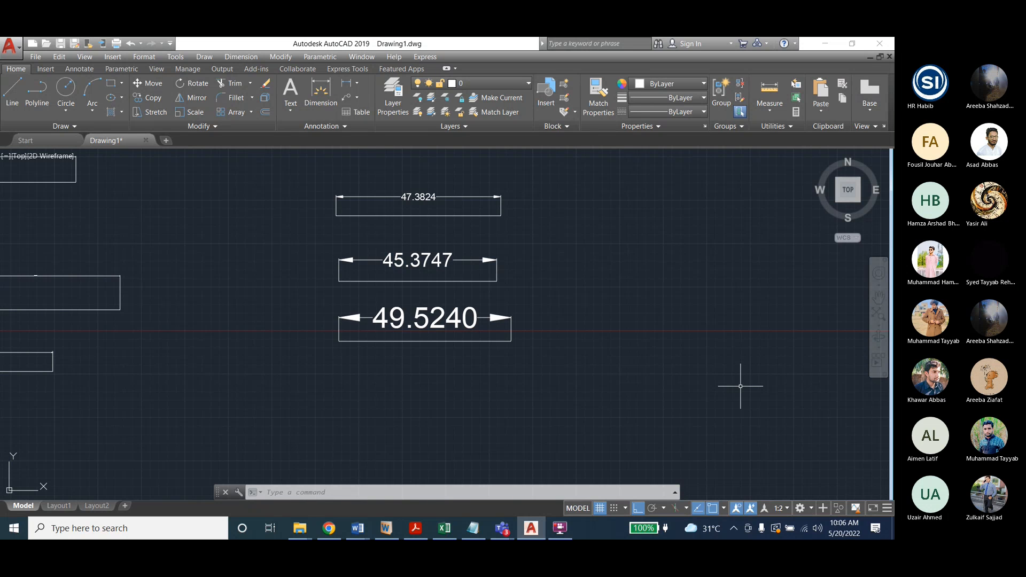
Set the annotation scale to 1:4 to compare the sizes of the three annotative dimensions
{"action": "left_click", "coordinate": [786, 508]}
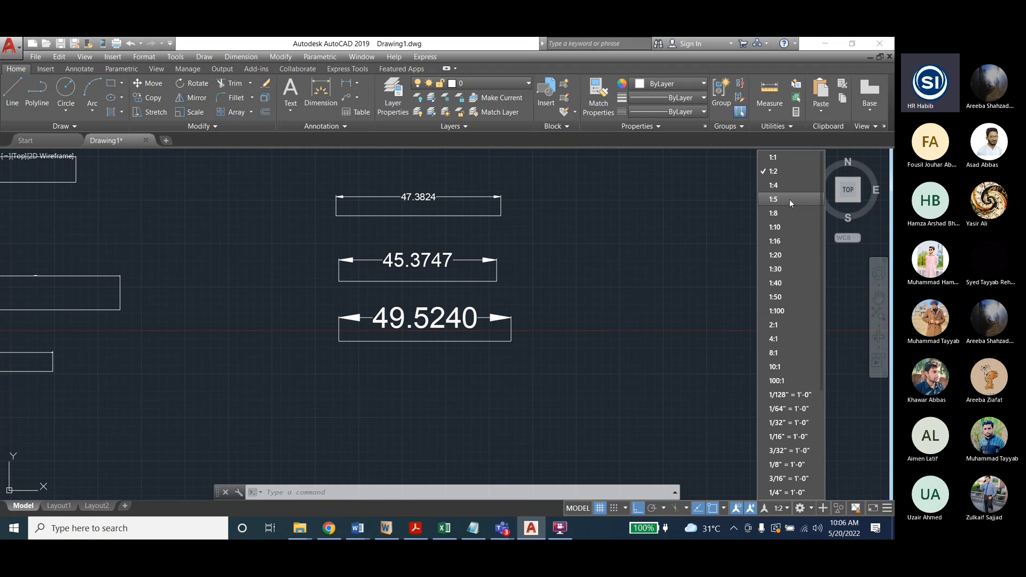
{"action": "left_click", "coordinate": [790, 185]}
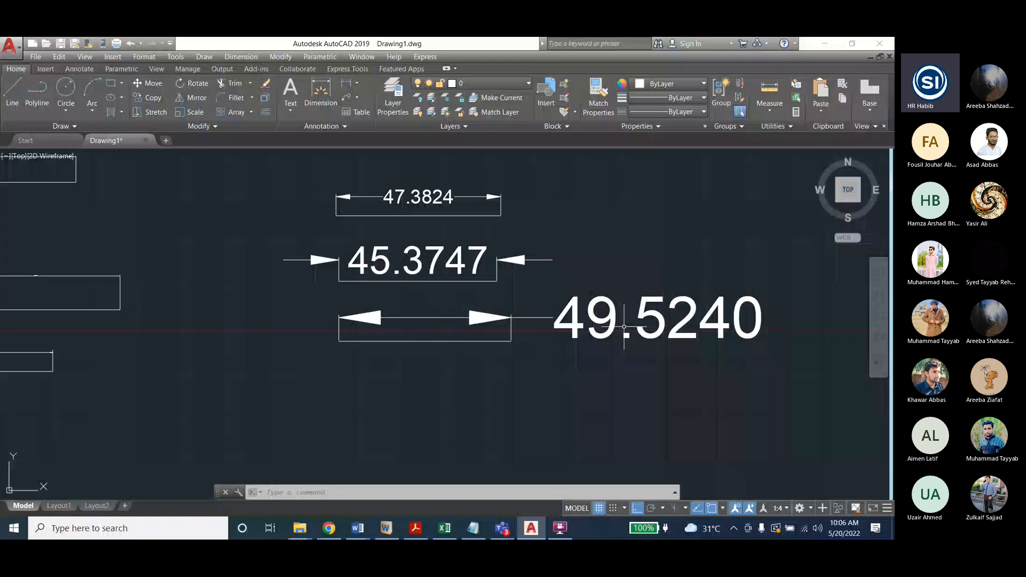
{"action": "key", "text": "Escape"}
{"action": "key", "text": "Escape"}
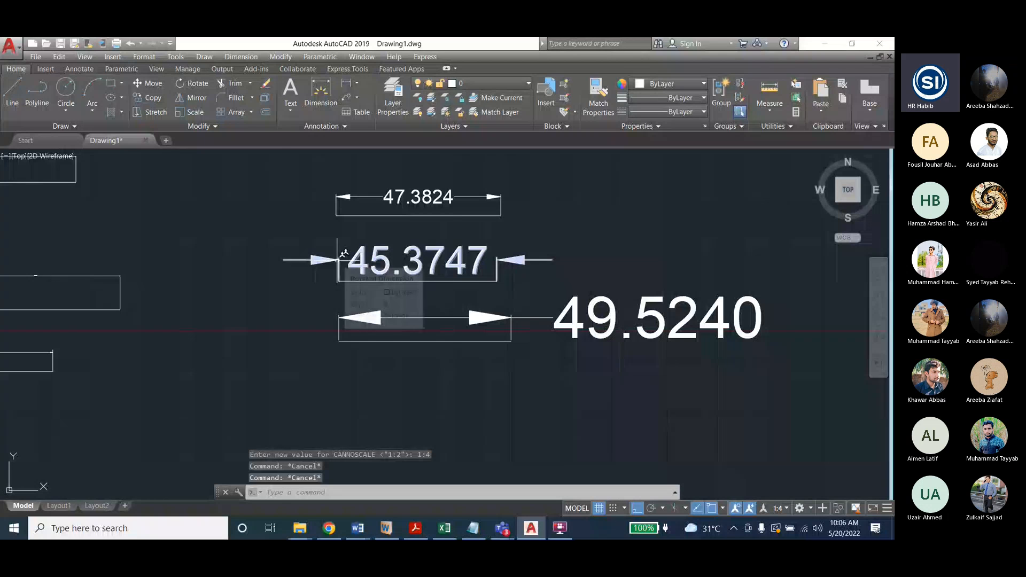
Set the annotation scale to 1:1
{"action": "left_click", "coordinate": [248, 55]}
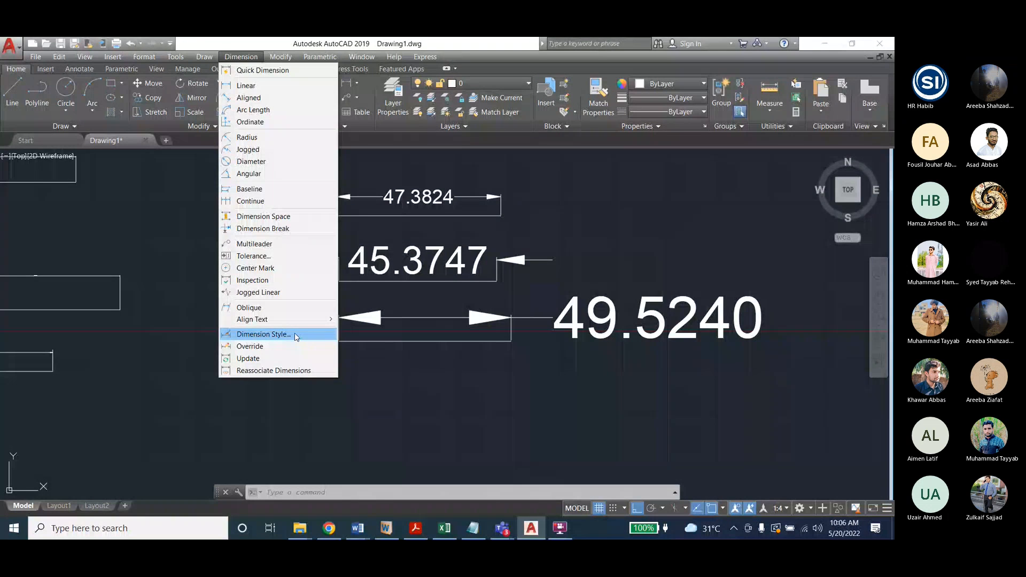
{"action": "left_click", "coordinate": [784, 508]}
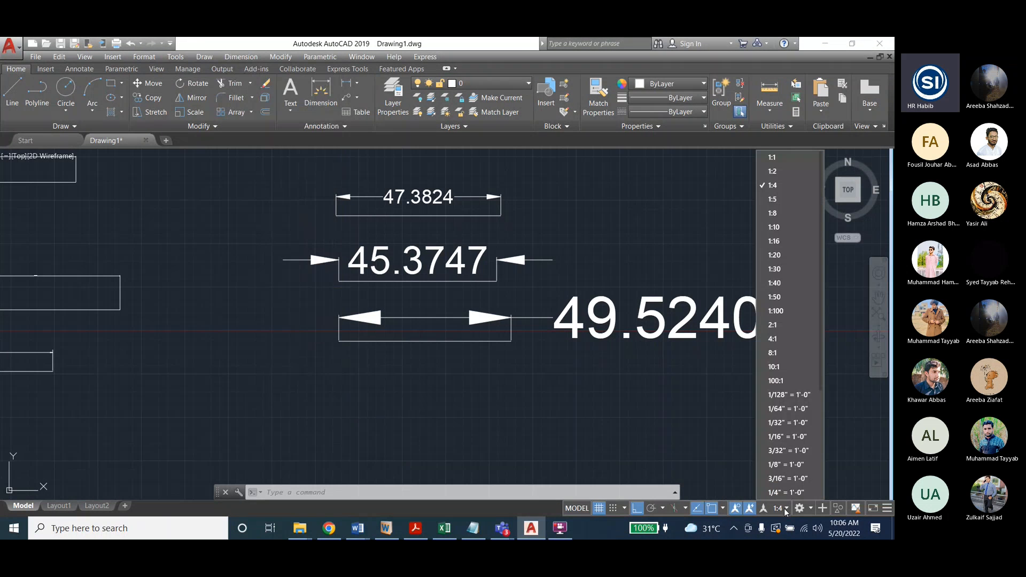
{"action": "left_click", "coordinate": [772, 158]}
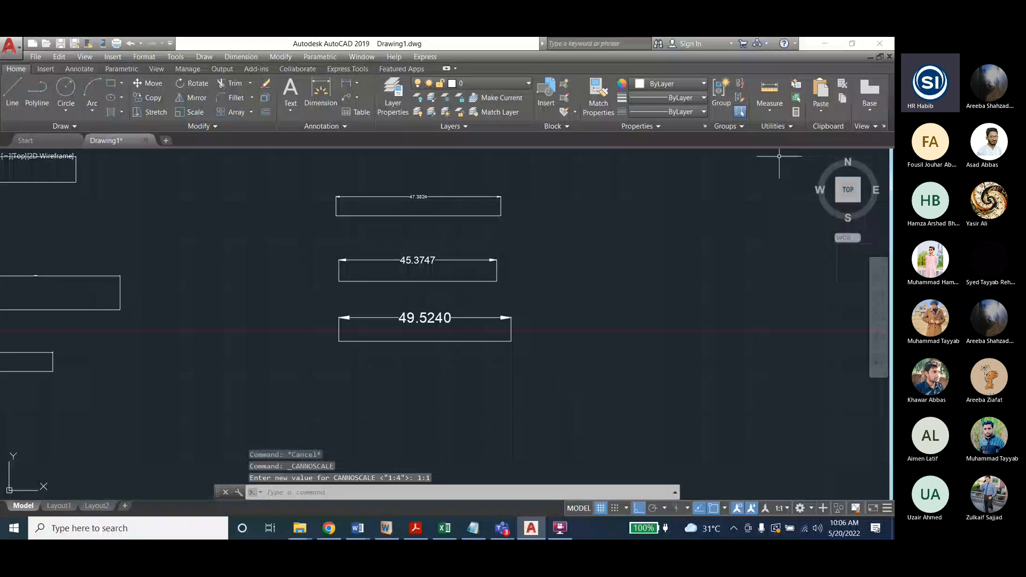
Make Standard the current dimension style and close the Dimension Style Manager
{"action": "left_click", "coordinate": [240, 57]}
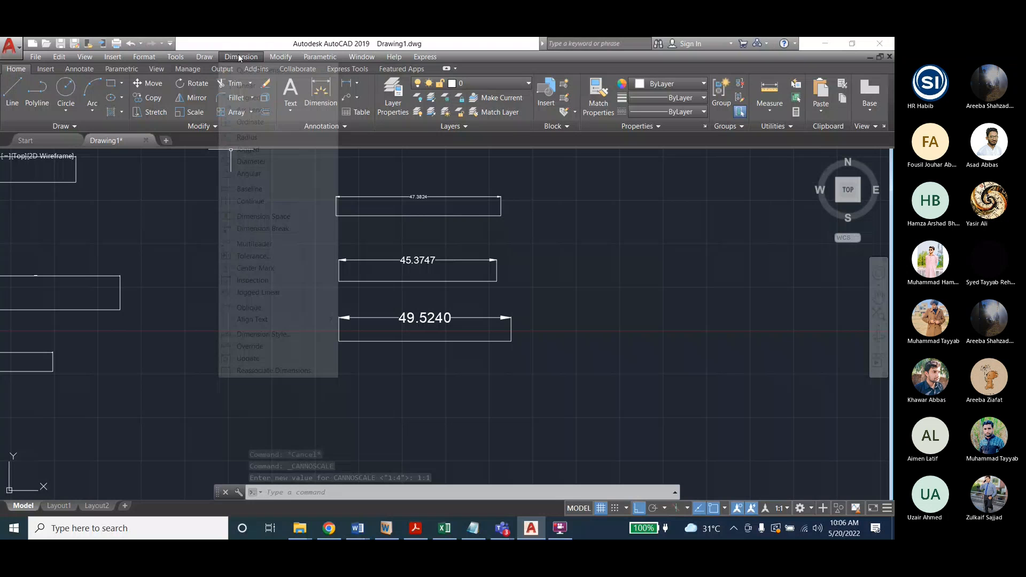
{"action": "left_click", "coordinate": [263, 334]}
{"action": "left_click", "coordinate": [319, 295]}
{"action": "left_click", "coordinate": [317, 305]}
{"action": "left_click", "coordinate": [584, 231]}
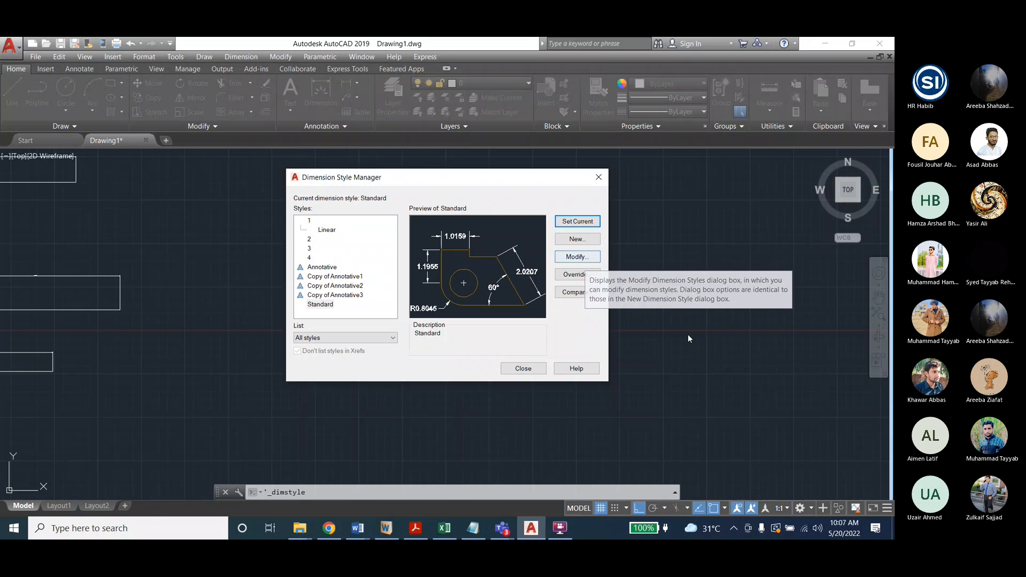
{"action": "left_click", "coordinate": [523, 368]}
Create an override of the Standard dimension style with arrow size 0.5 and text height 0.5
{"action": "scroll", "coordinate": [481, 422], "scroll_direction": "down", "scroll_amount": 5}
{"action": "scroll", "coordinate": [515, 312], "scroll_direction": "up", "scroll_amount": 4}
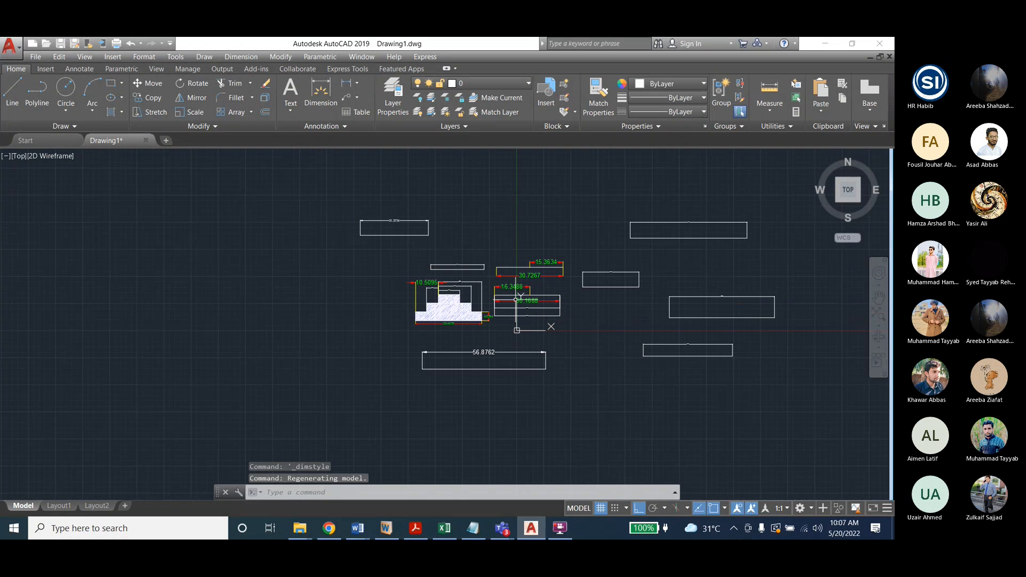
{"action": "scroll", "coordinate": [517, 299], "scroll_direction": "up", "scroll_amount": 4}
{"action": "left_click", "coordinate": [241, 56]}
{"action": "left_click", "coordinate": [262, 334]}
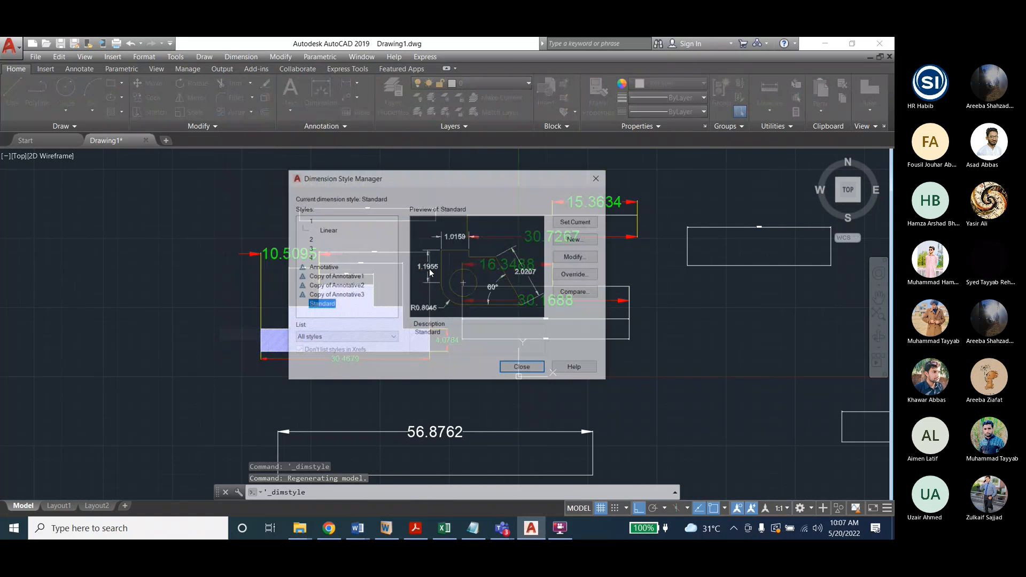
{"action": "left_click", "coordinate": [577, 273]}
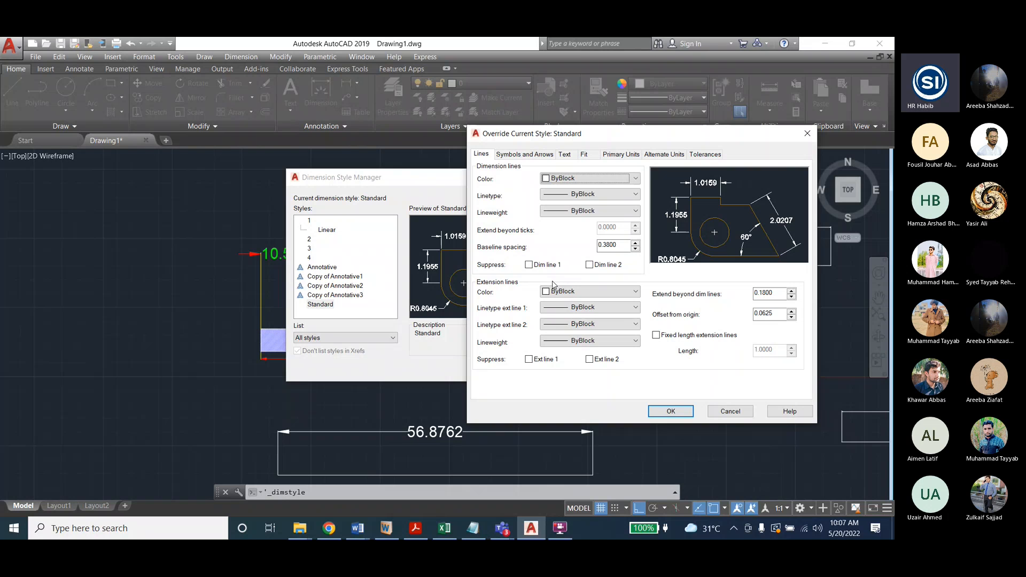
{"action": "left_click", "coordinate": [550, 155]}
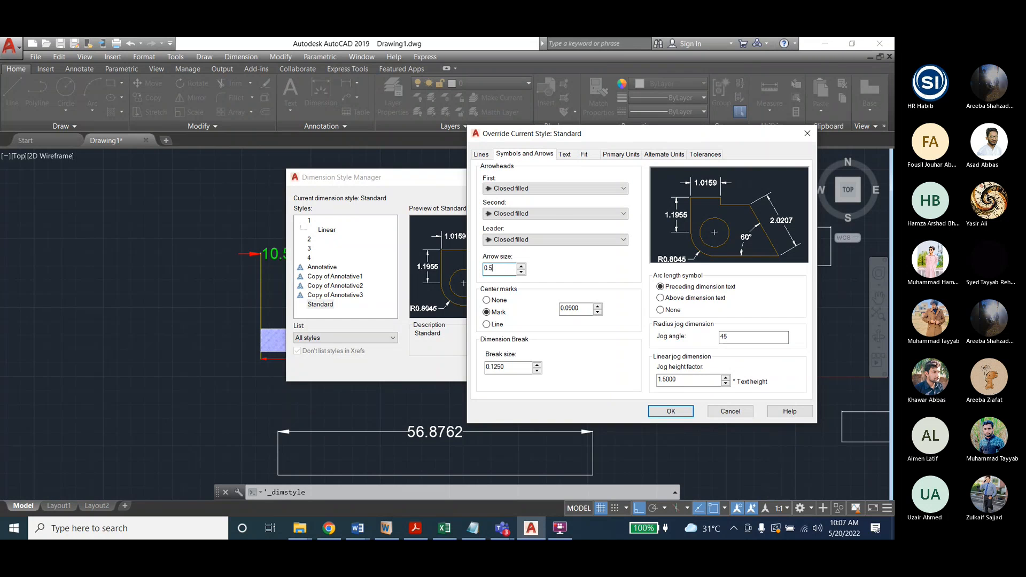
{"action": "left_click", "coordinate": [562, 154]}
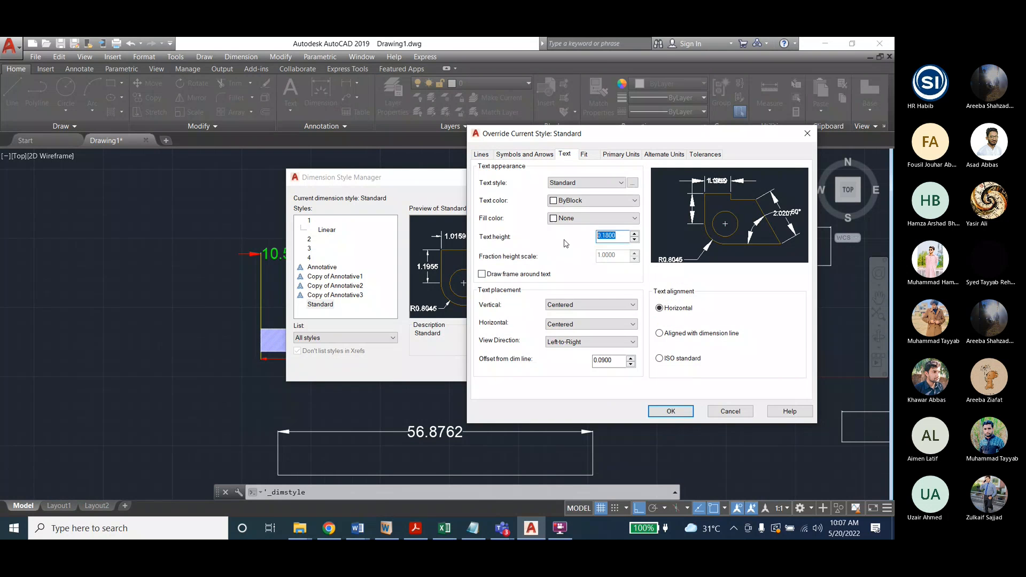
{"action": "type", "text": "0.5"}
{"action": "key", "text": "Return"}
{"action": "left_click", "coordinate": [523, 369]}
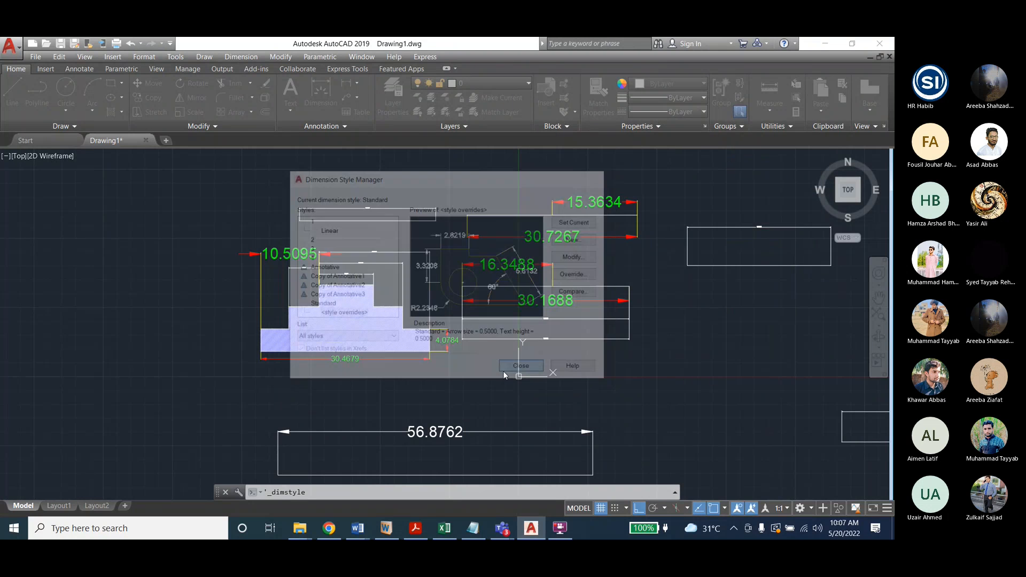
Modify the Standard style override to an arrow size of 4 and a text height of 4
{"action": "left_click", "coordinate": [242, 57]}
{"action": "left_click", "coordinate": [251, 335]}
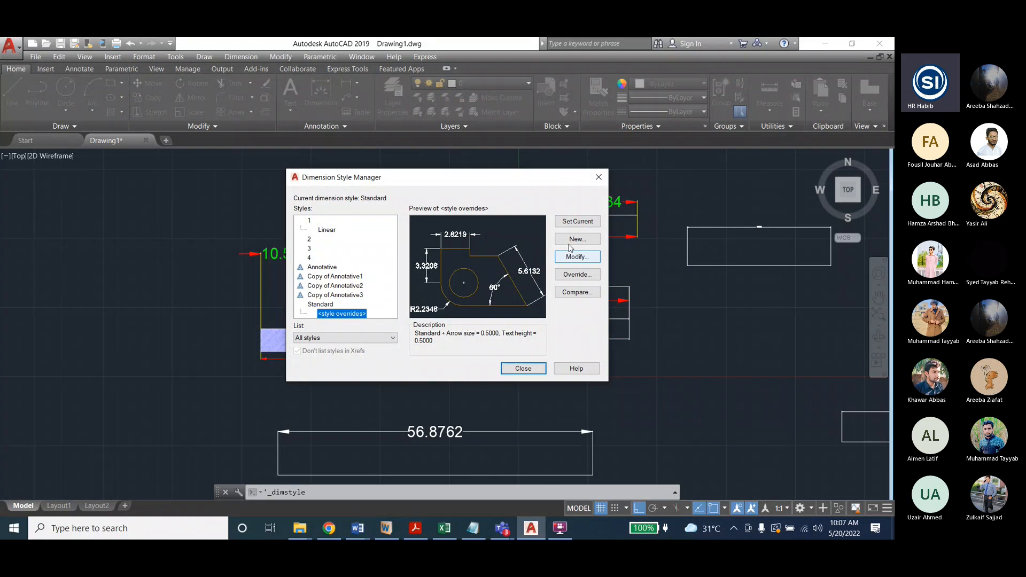
{"action": "left_click", "coordinate": [574, 258]}
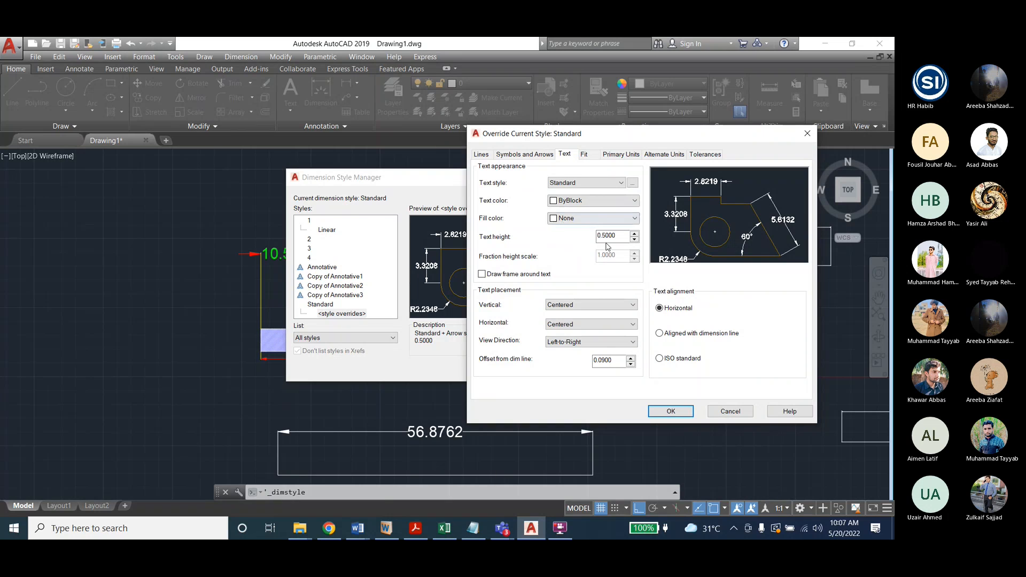
{"action": "left_click_drag", "start_coordinate": [617, 237], "coordinate": [568, 236]}
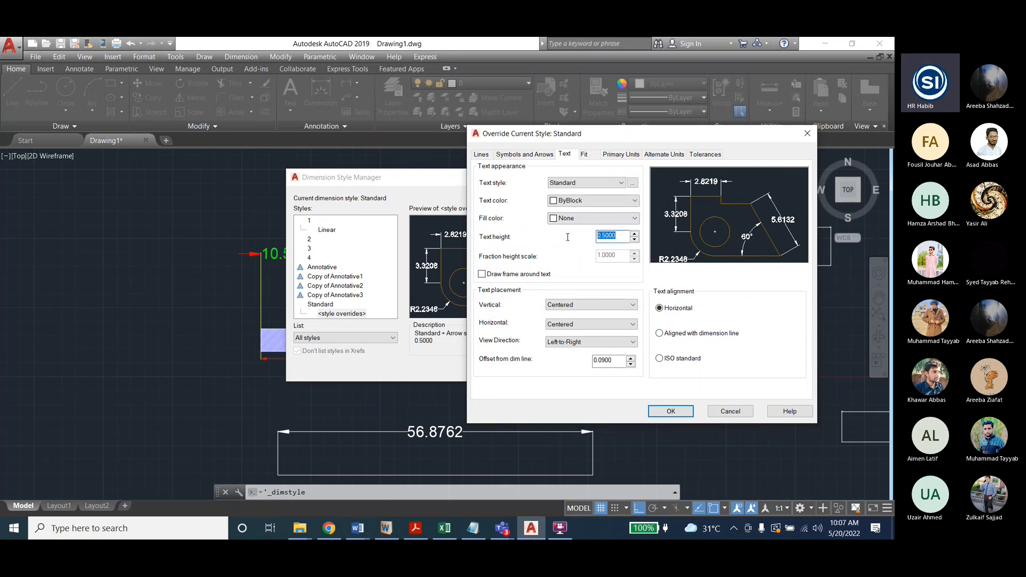
{"action": "left_click", "coordinate": [523, 154]}
{"action": "left_click_drag", "start_coordinate": [511, 269], "coordinate": [477, 289]}
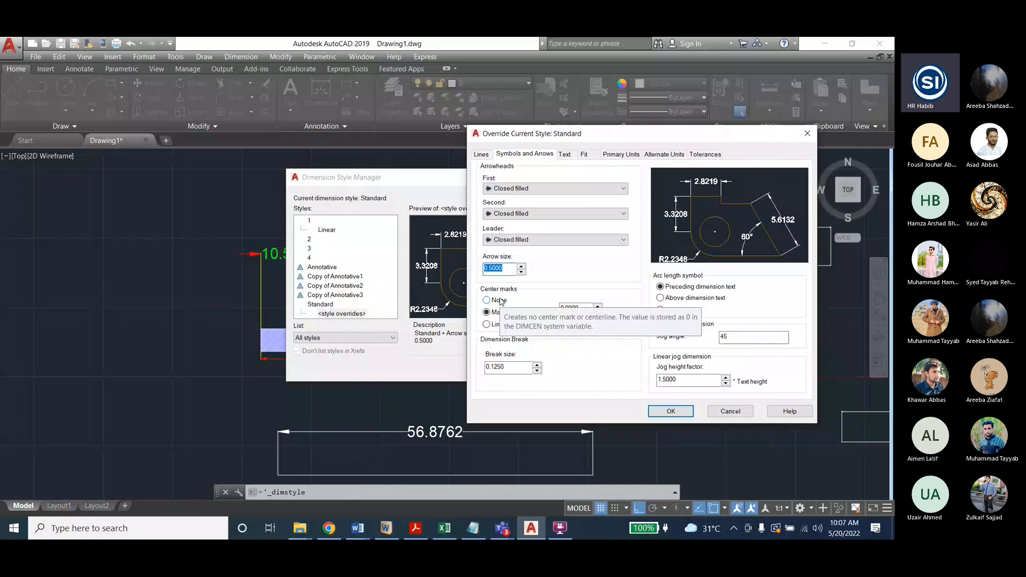
{"action": "left_click", "coordinate": [565, 153]}
{"action": "double_click", "coordinate": [612, 235]}
{"action": "type", "text": "4"}
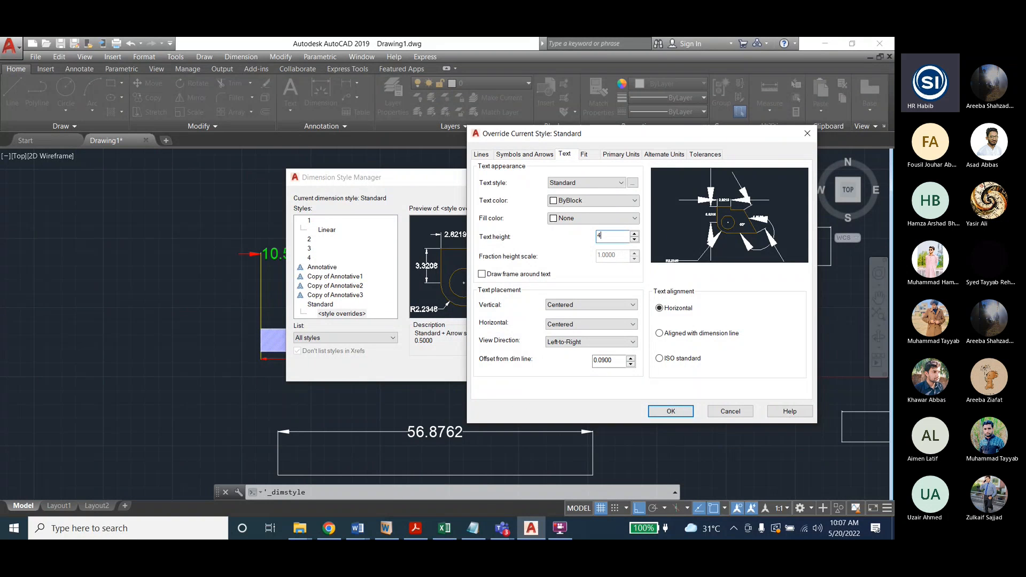
{"action": "left_click", "coordinate": [668, 411]}
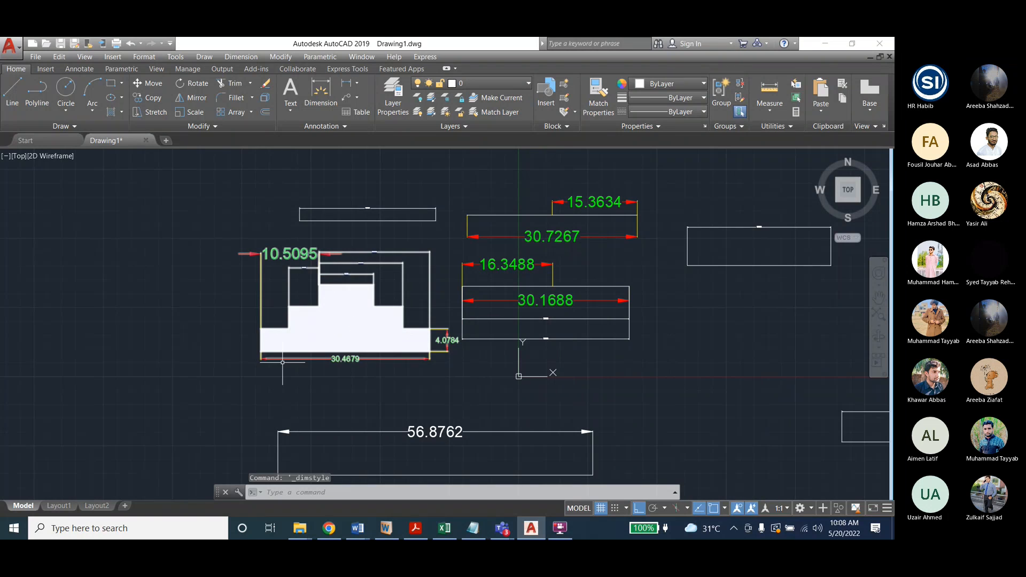
Set the style overrides under Standard as current and close the Dimension Style Manager
{"action": "left_click", "coordinate": [228, 57]}
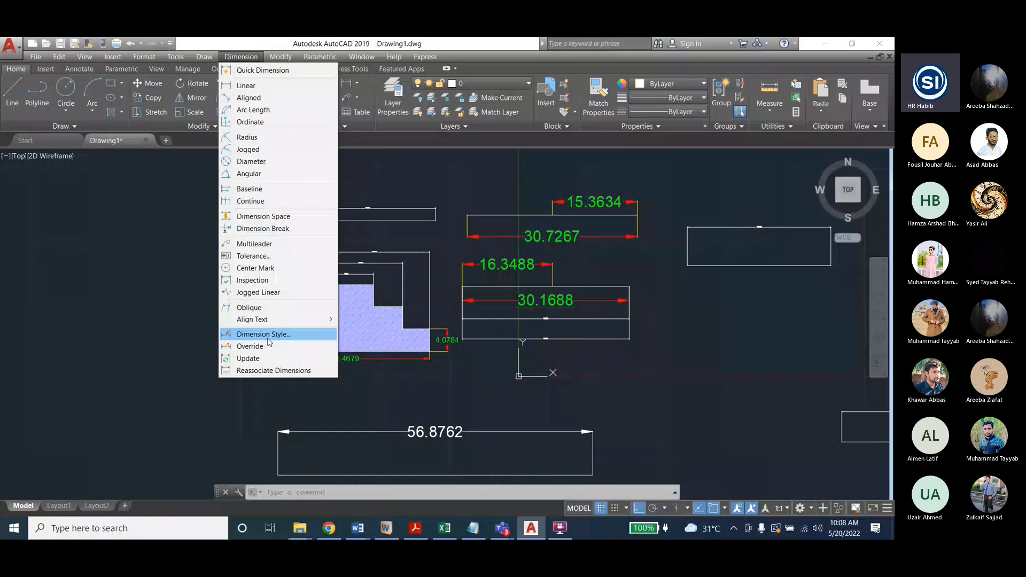
{"action": "left_click", "coordinate": [268, 337]}
{"action": "left_click", "coordinate": [322, 306]}
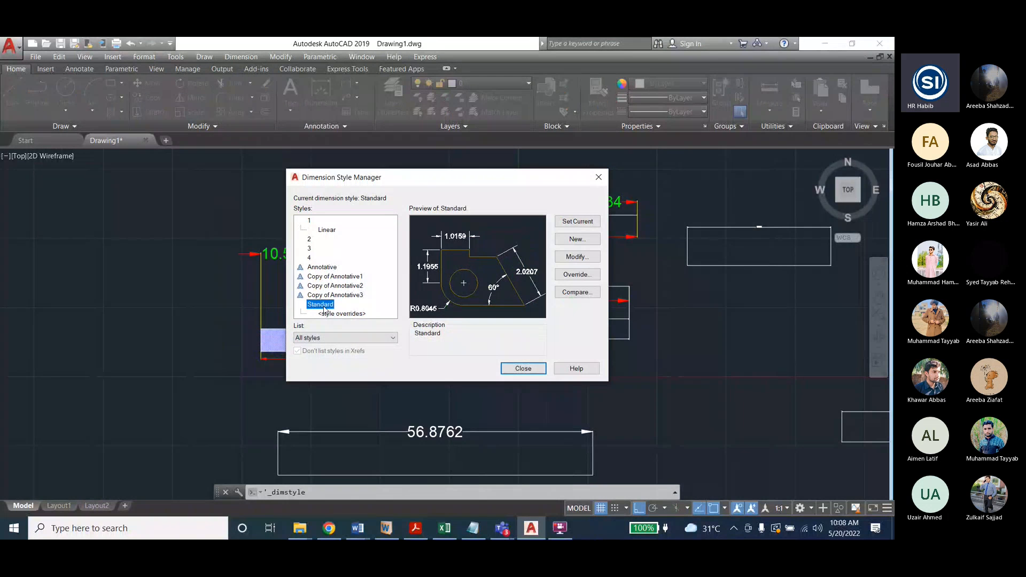
{"action": "left_click", "coordinate": [335, 313]}
{"action": "left_click", "coordinate": [565, 223]}
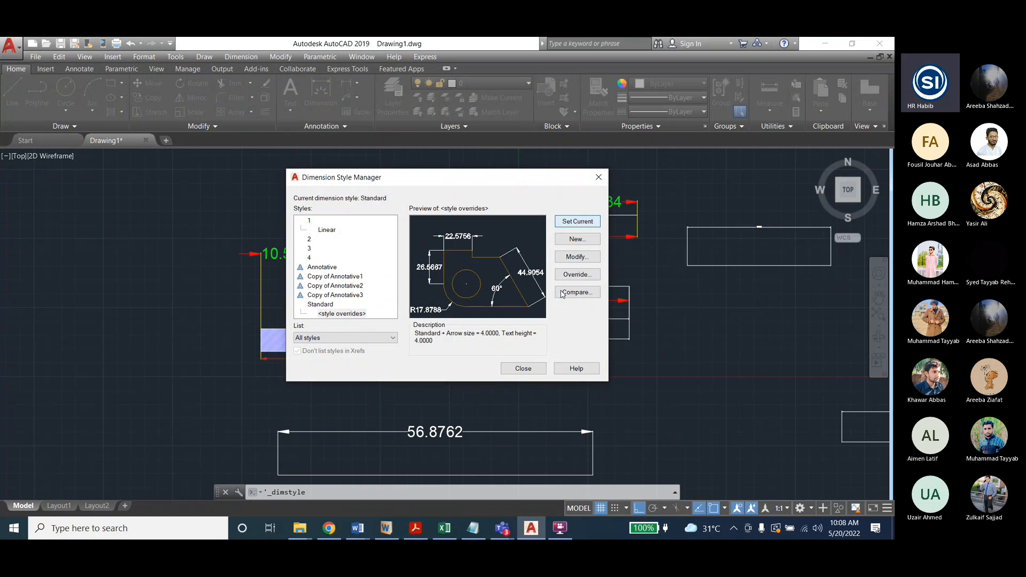
{"action": "left_click", "coordinate": [523, 368]}
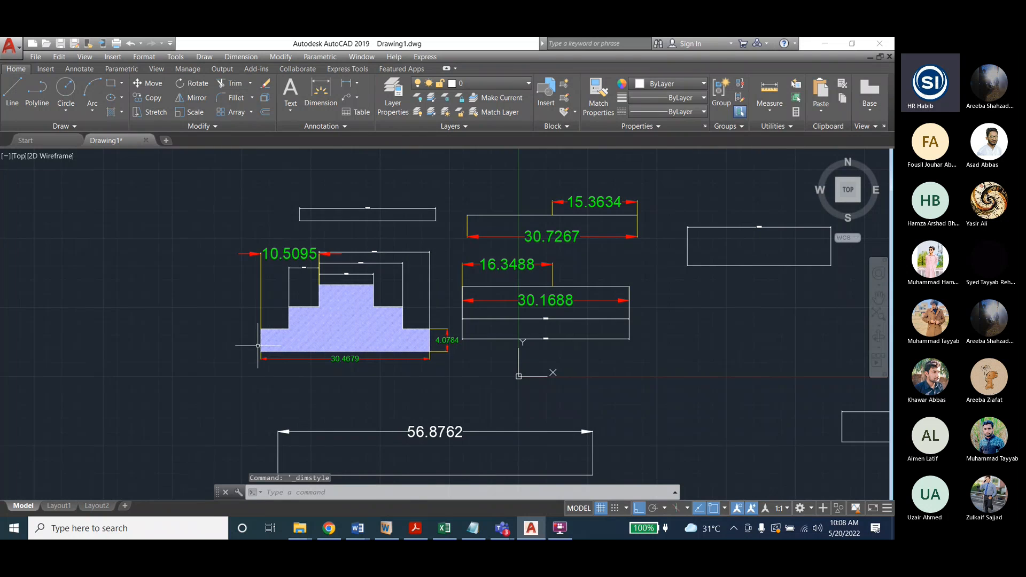
{"action": "key", "text": "Escape"}
{"action": "key", "text": "Escape"}
{"action": "scroll", "coordinate": [206, 314], "scroll_direction": "down", "scroll_amount": 2}
{"action": "key", "text": "Escape"}
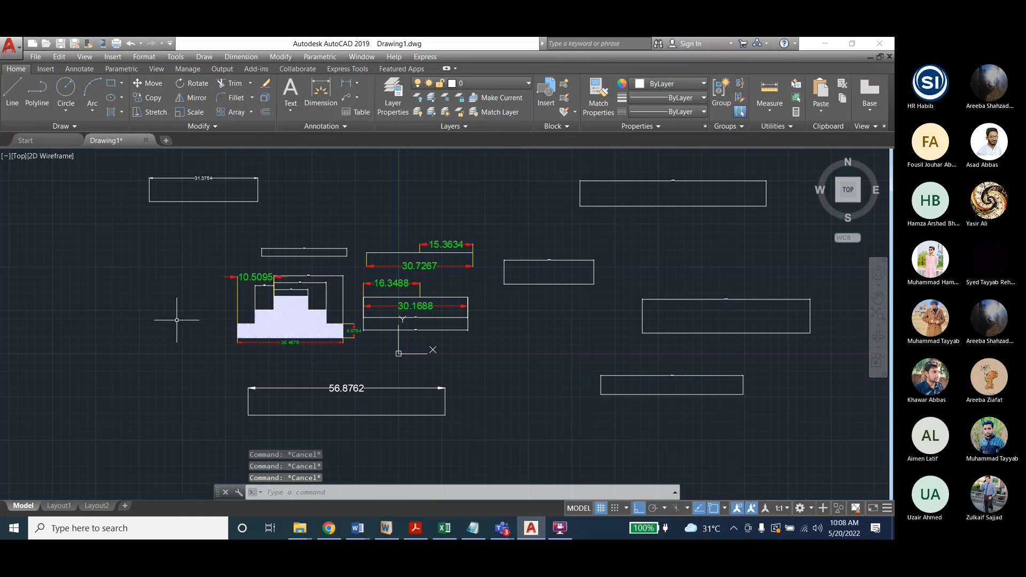
{"action": "left_click", "coordinate": [176, 320]}
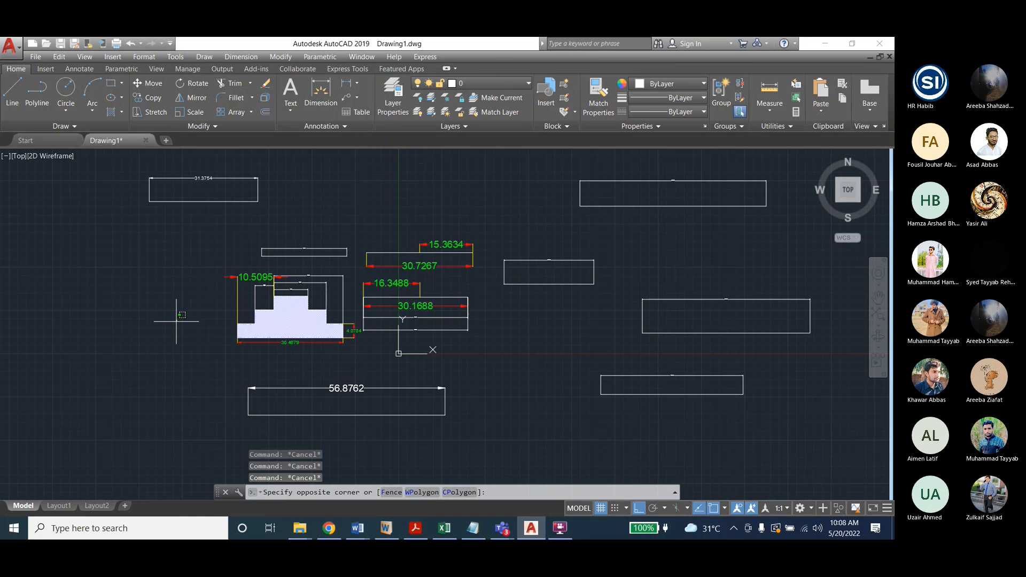
{"action": "key", "text": "Escape"}
{"action": "key", "text": "Escape"}
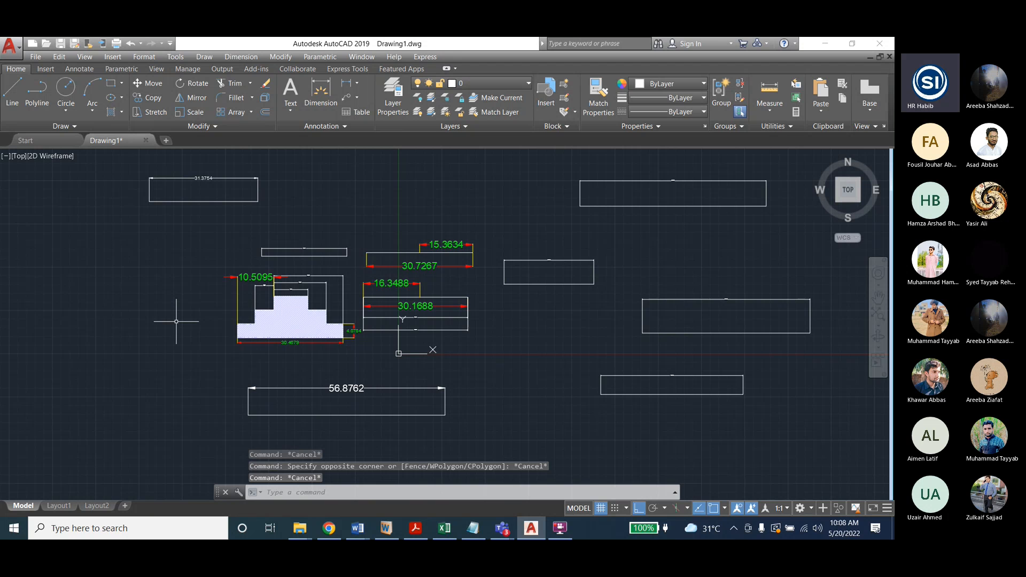
{"action": "left_click_drag", "start_coordinate": [176, 319], "coordinate": [174, 317]}
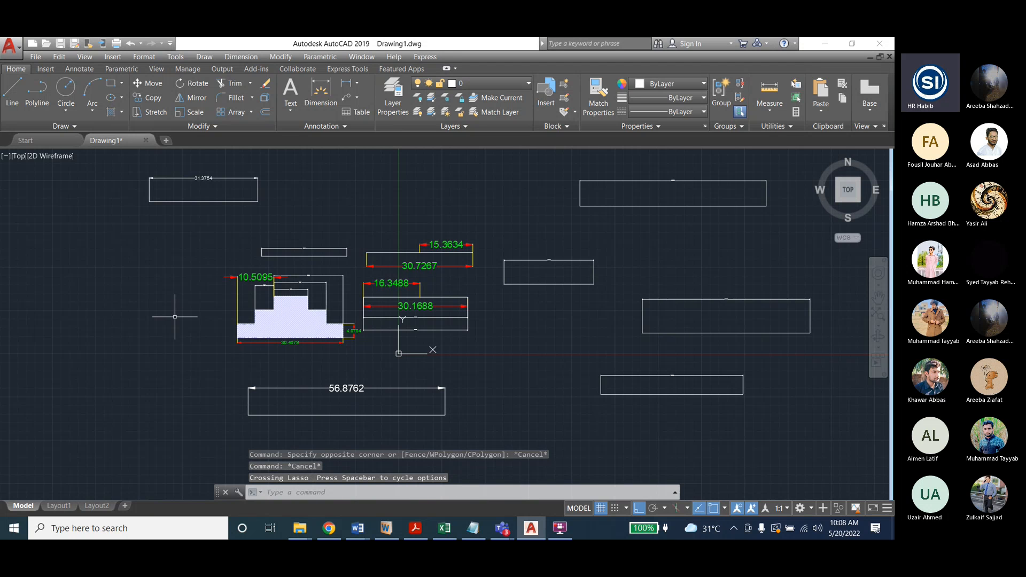
{"action": "key", "text": "Escape"}
{"action": "key", "text": "Escape"}
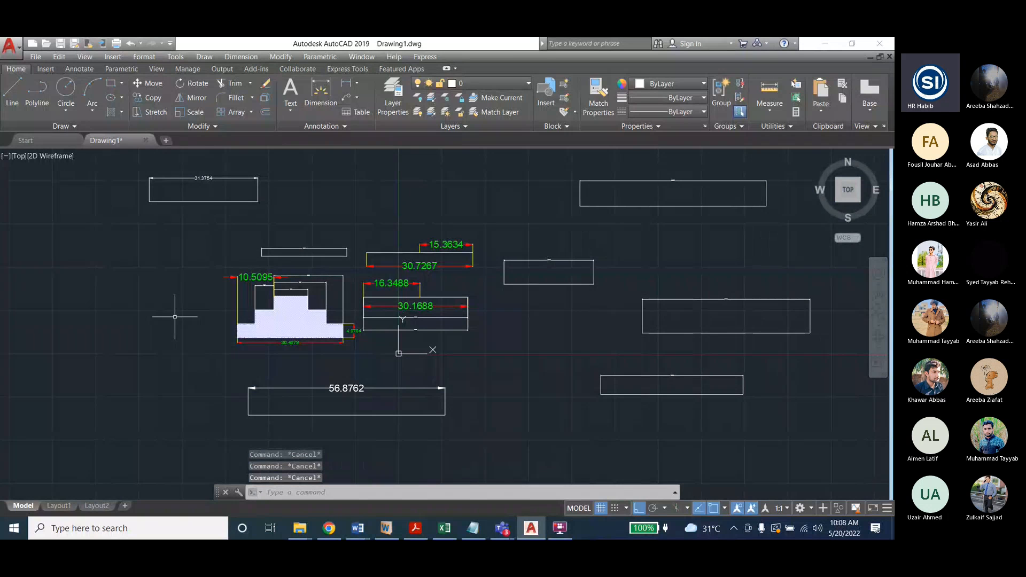
{"action": "mouse_move", "coordinate": [175, 317]}
{"action": "left_mouse_down"}
{"action": "mouse_move", "coordinate": [135, 310]}
{"action": "mouse_move", "coordinate": [73, 339]}
{"action": "left_mouse_up"}
{"action": "key", "text": "Escape"}
{"action": "key", "text": "Escape"}
{"action": "key", "text": "Escape"}
{"action": "scroll", "coordinate": [74, 338], "scroll_direction": "down", "scroll_amount": 1}
{"action": "left_click", "coordinate": [348, 337]}
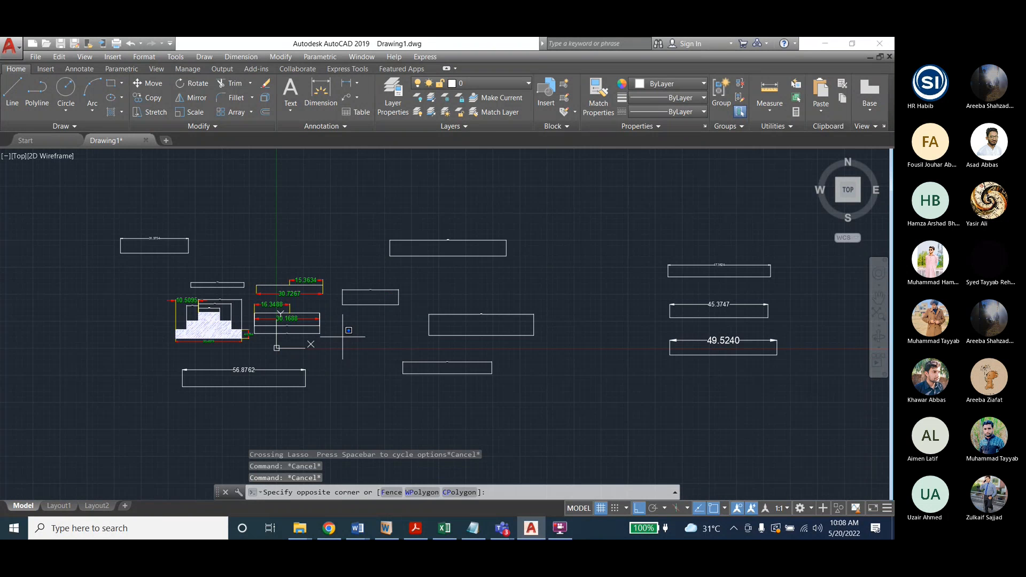
{"action": "left_click", "coordinate": [454, 315]}
{"action": "right_click", "coordinate": [307, 259]}
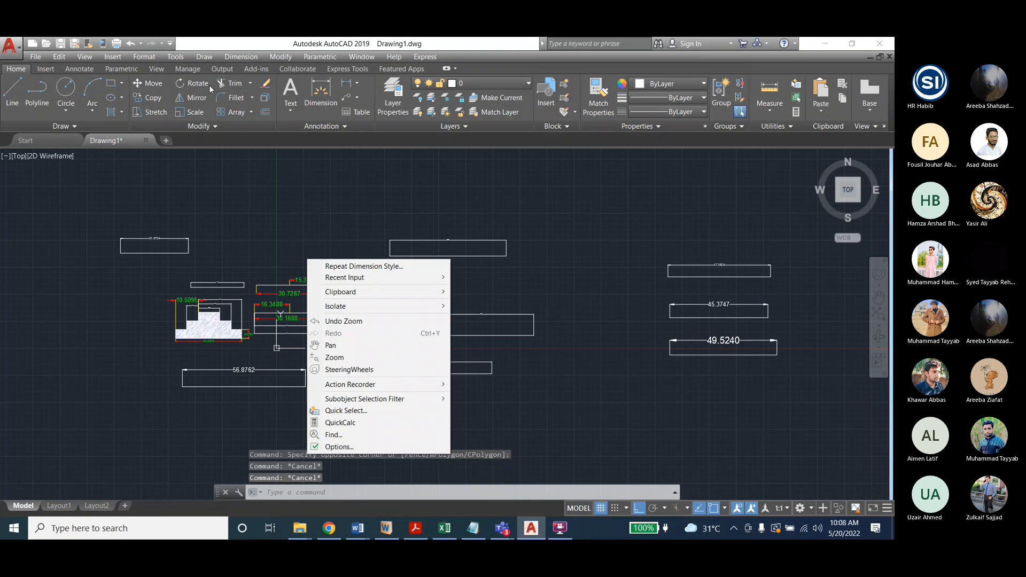
{"action": "key", "text": "Escape"}
{"action": "scroll", "coordinate": [169, 317], "scroll_direction": "up", "scroll_amount": 4}
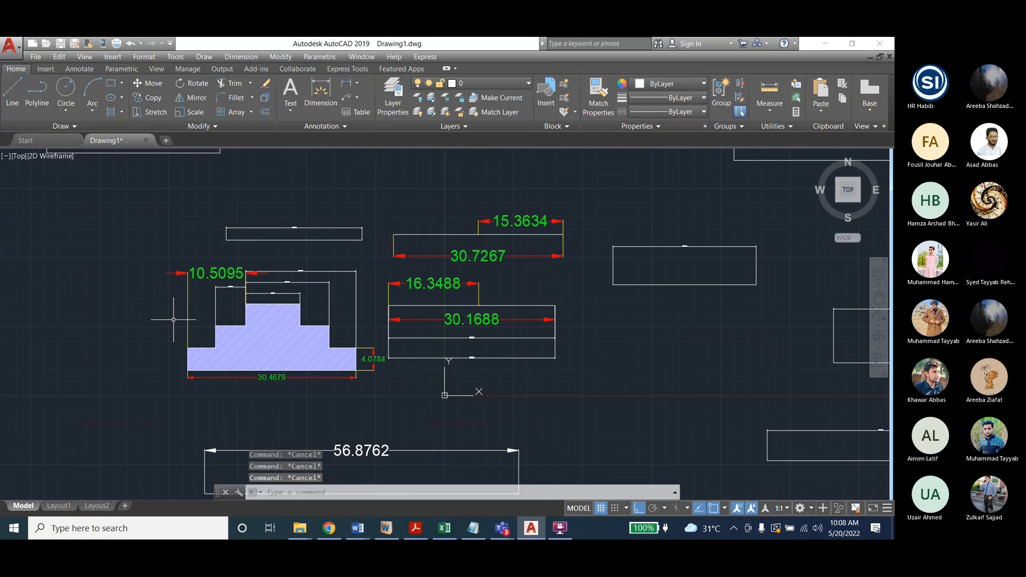
{"action": "right_click", "coordinate": [328, 284]}
{"action": "key", "text": "Escape"}
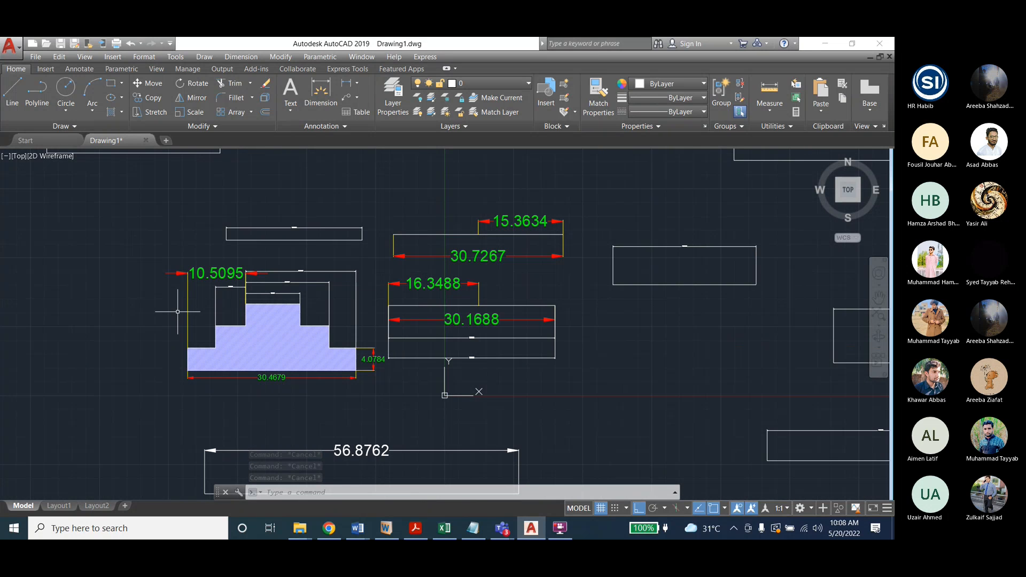
{"action": "key", "text": "Escape"}
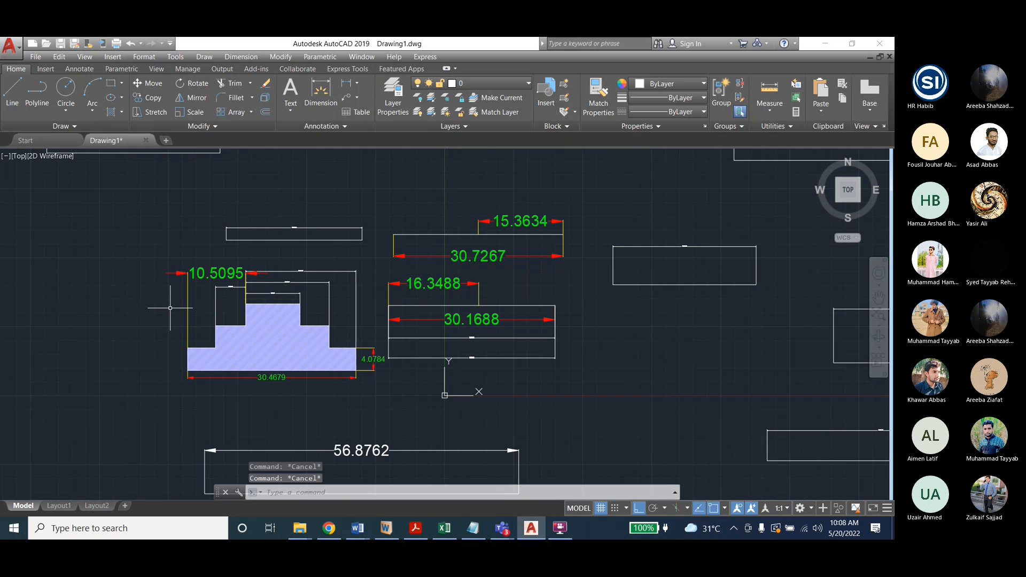
{"action": "key", "text": "Escape"}
{"action": "scroll", "coordinate": [142, 323], "scroll_direction": "down", "scroll_amount": 2}
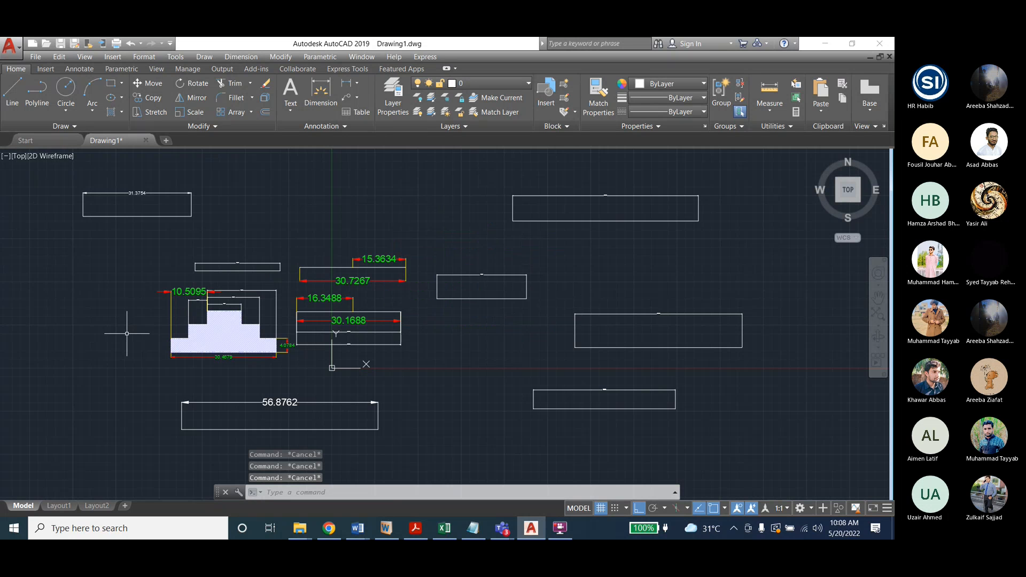
Try to apply the current style override to the existing dimensions with Update and a selection of every object
{"action": "left_click", "coordinate": [237, 58]}
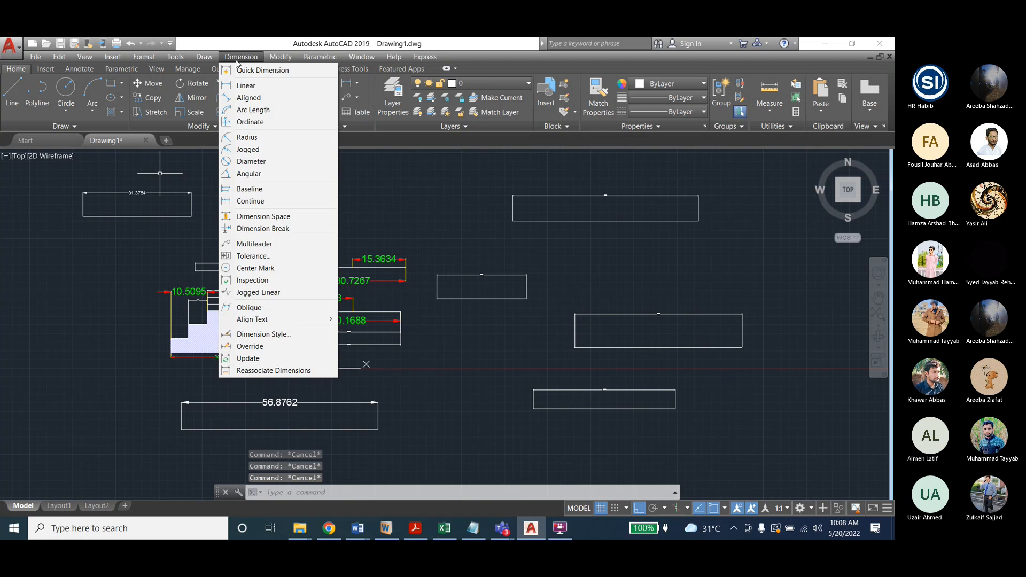
{"action": "left_click", "coordinate": [236, 336]}
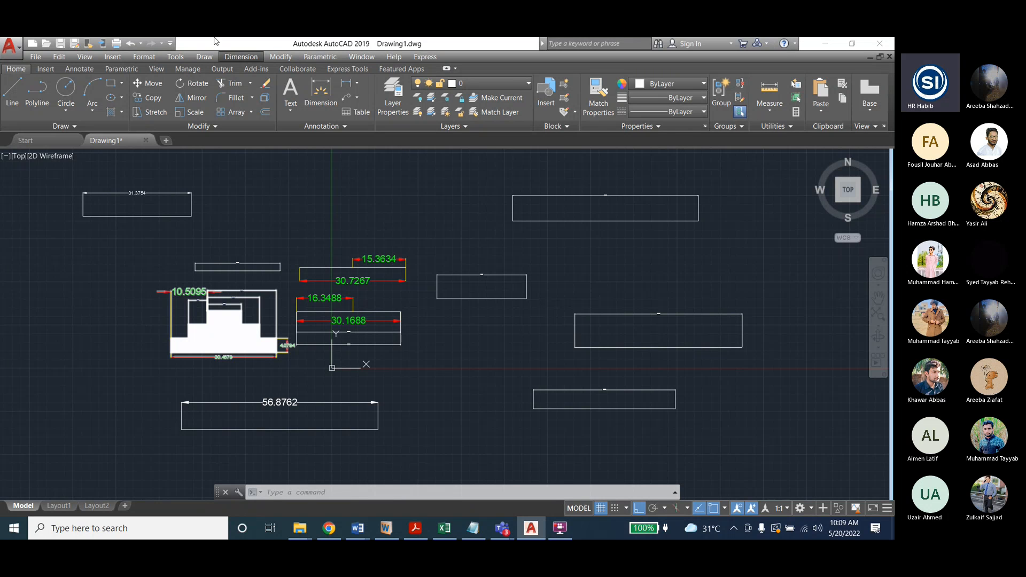
{"action": "left_click", "coordinate": [245, 57]}
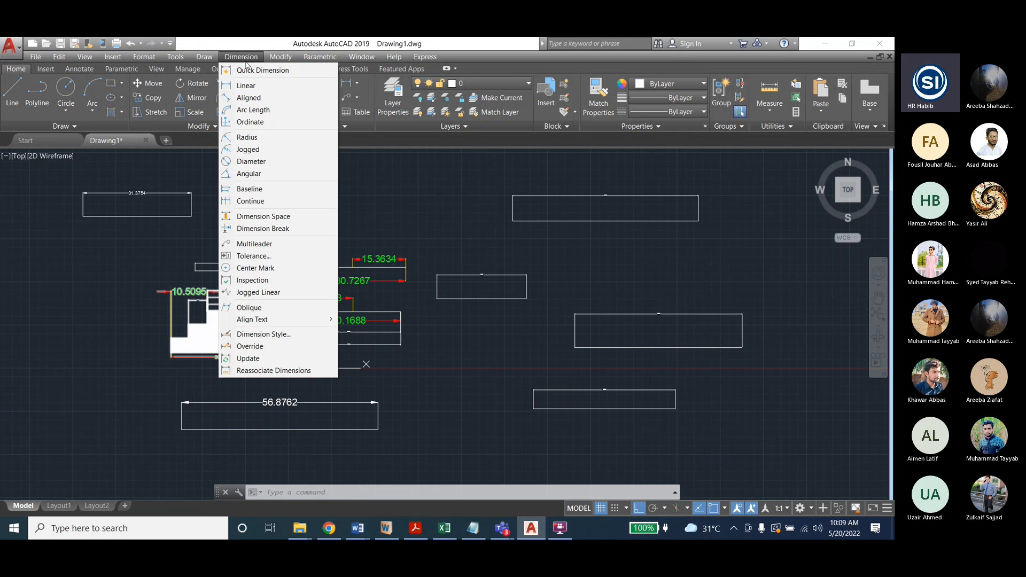
{"action": "left_click", "coordinate": [248, 358]}
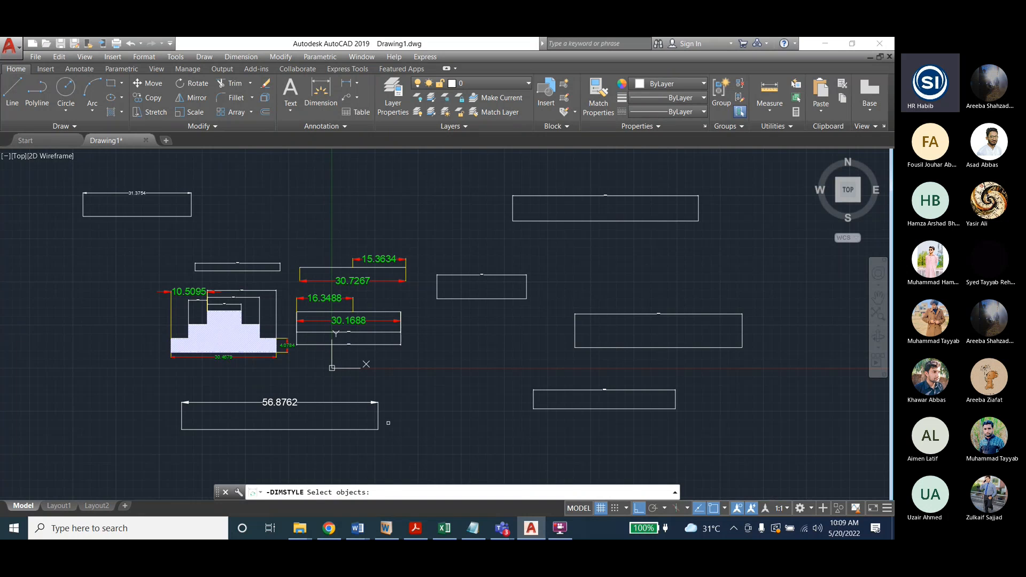
{"action": "key", "text": "Escape"}
{"action": "key", "text": "ctrl+a"}
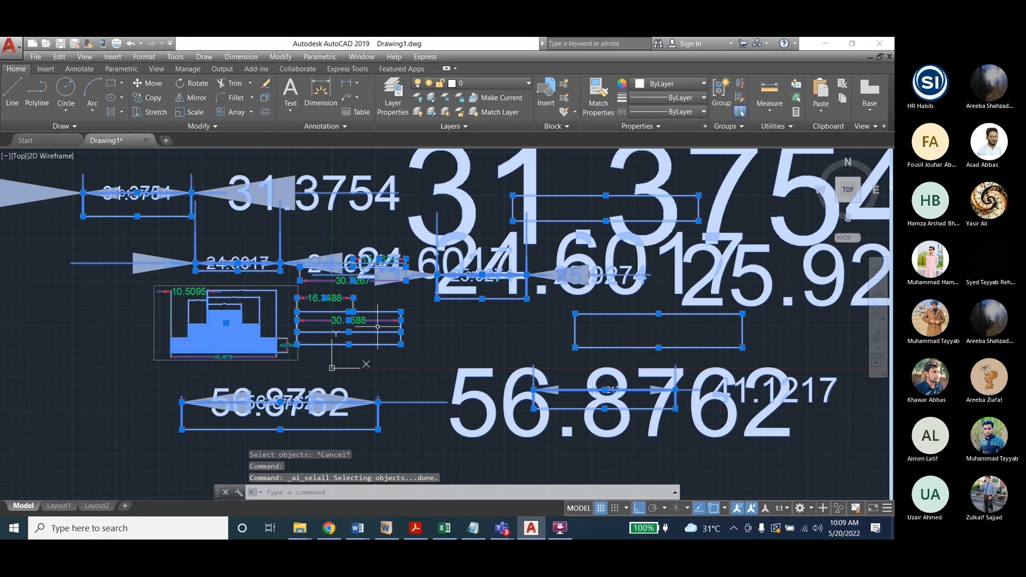
{"action": "key", "text": "Return"}
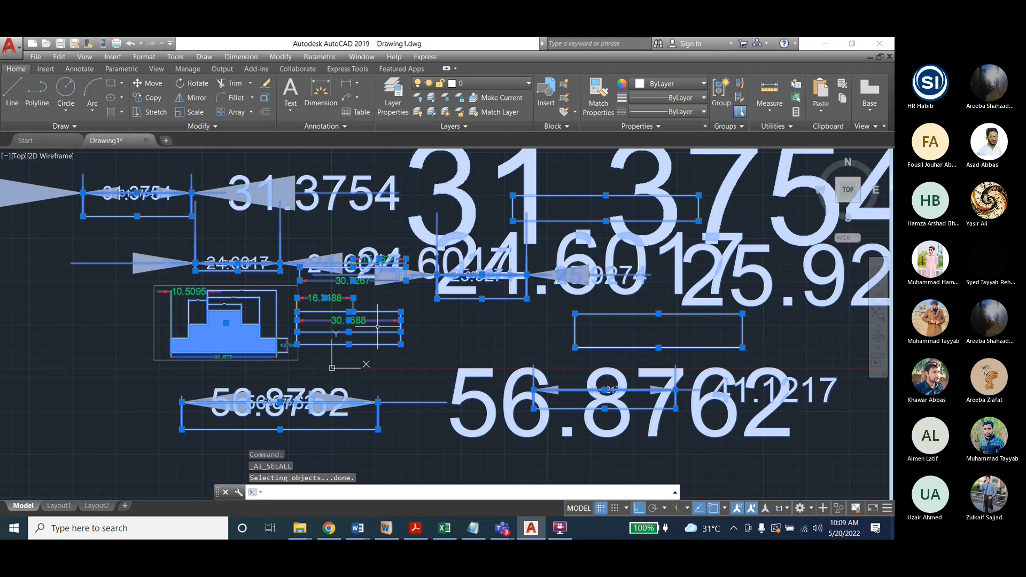
{"action": "left_click", "coordinate": [639, 507]}
{"action": "key", "text": "Return"}
{"action": "key", "text": "Return"}
{"action": "key", "text": "Escape"}
{"action": "key", "text": "Escape"}
{"action": "key", "text": "Escape"}
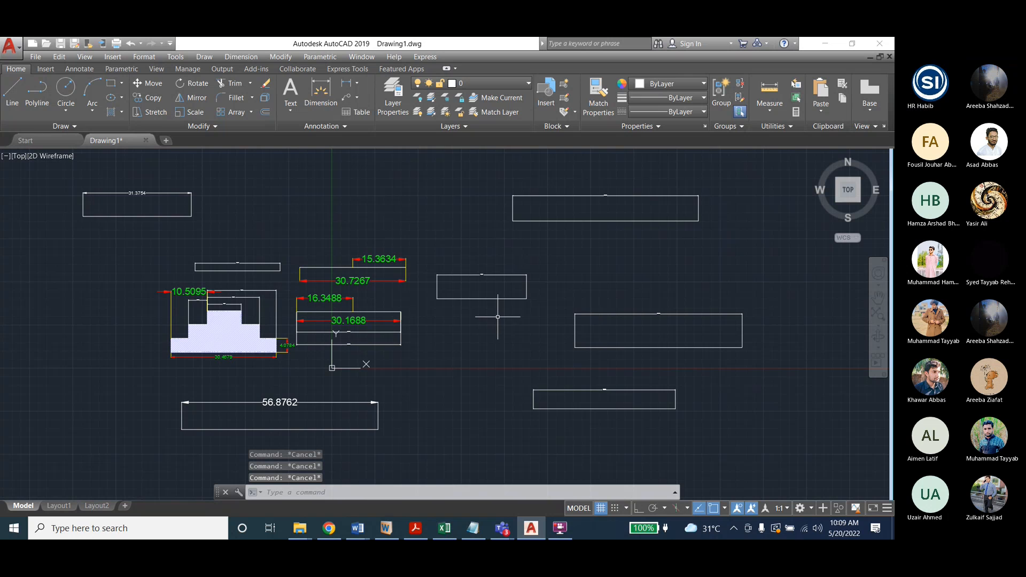
Window-select all the visible rectangles and dimensions and try to Update them to the current style override
{"action": "left_click", "coordinate": [72, 179]}
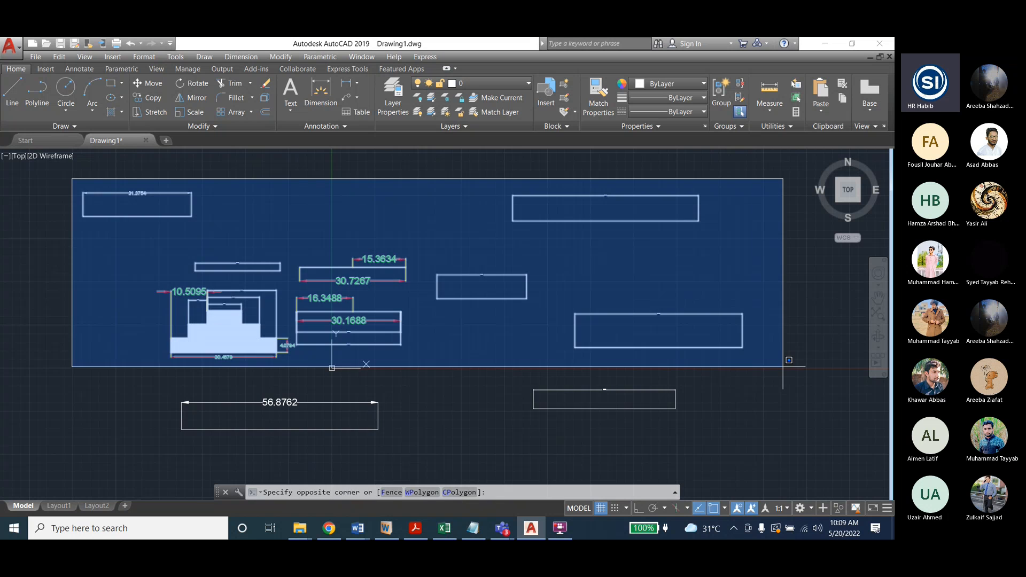
{"action": "left_click", "coordinate": [792, 447]}
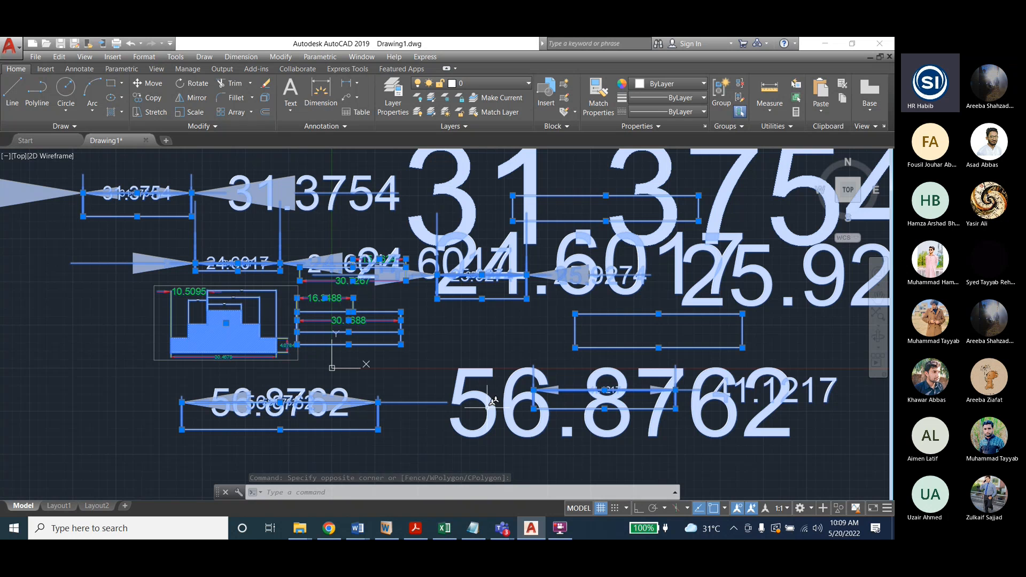
{"action": "left_click", "coordinate": [241, 57]}
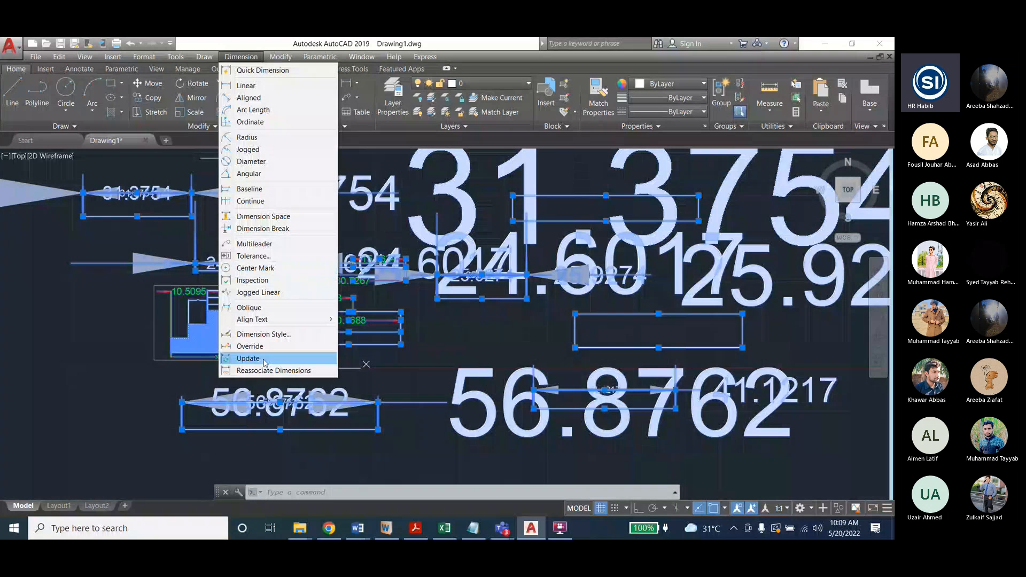
{"action": "left_click", "coordinate": [251, 357]}
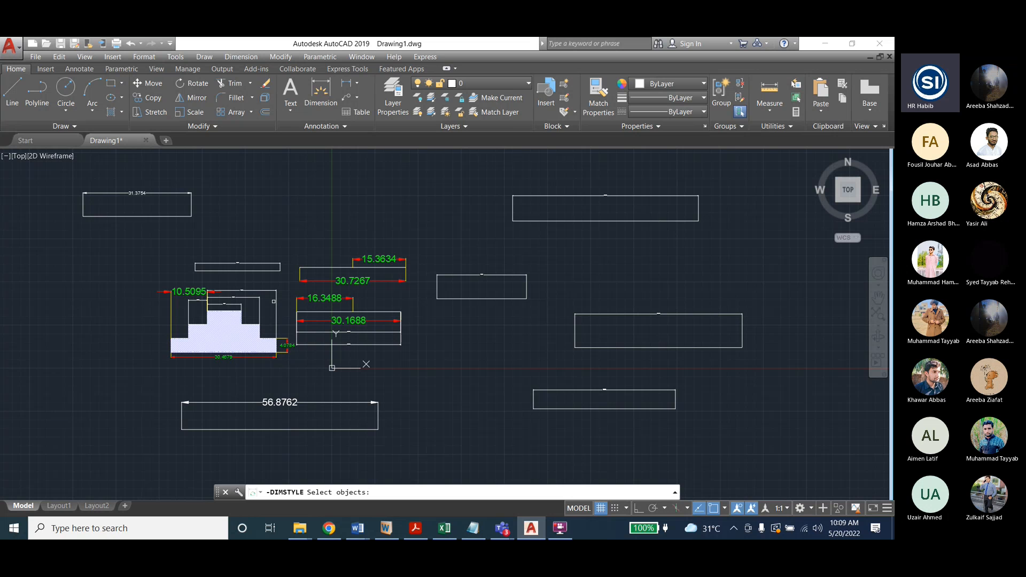
{"action": "key", "text": "Escape"}
{"action": "key", "text": "Escape"}
{"action": "key", "text": "Escape"}
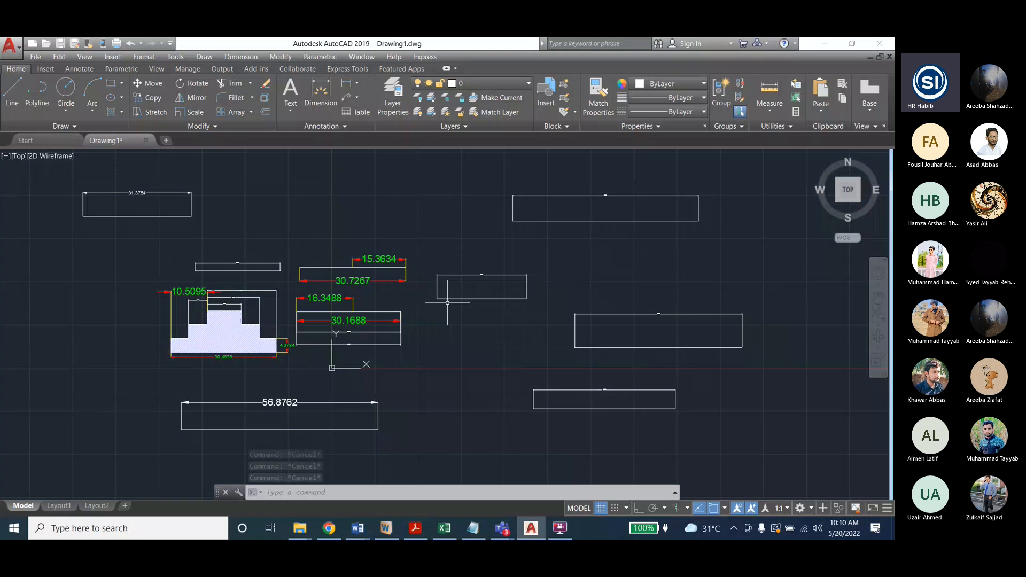
Set the Standard dimension style current, discarding its style overrides, and close the Dimension Style Manager
{"action": "left_click", "coordinate": [241, 57]}
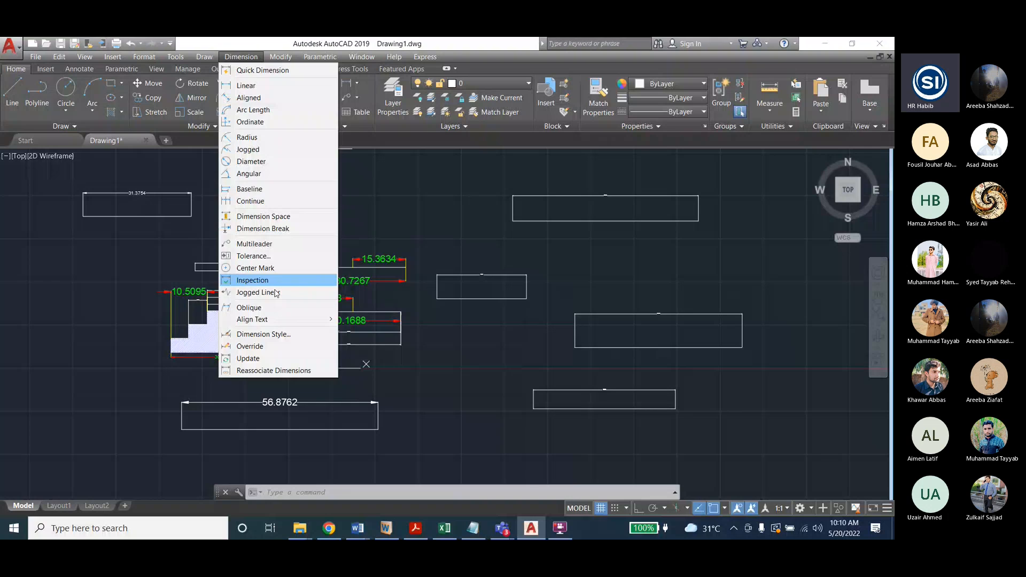
{"action": "left_click", "coordinate": [331, 334]}
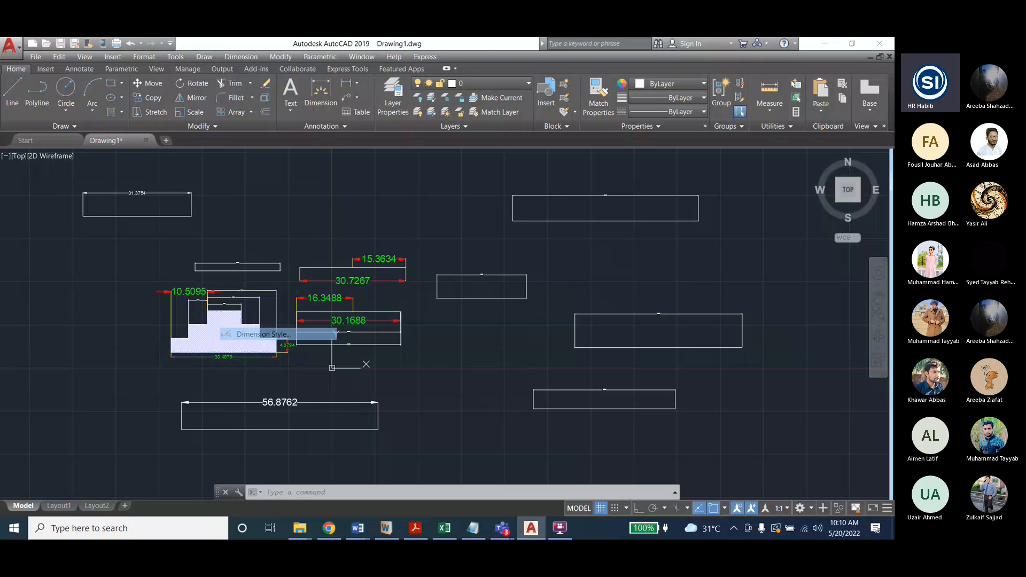
{"action": "left_click", "coordinate": [335, 332]}
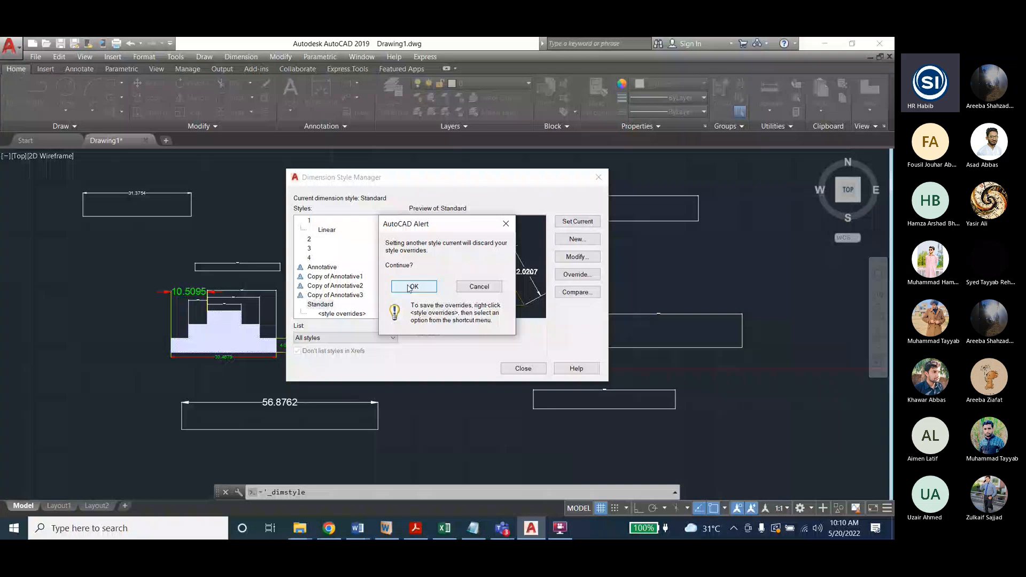
{"action": "left_click", "coordinate": [410, 287]}
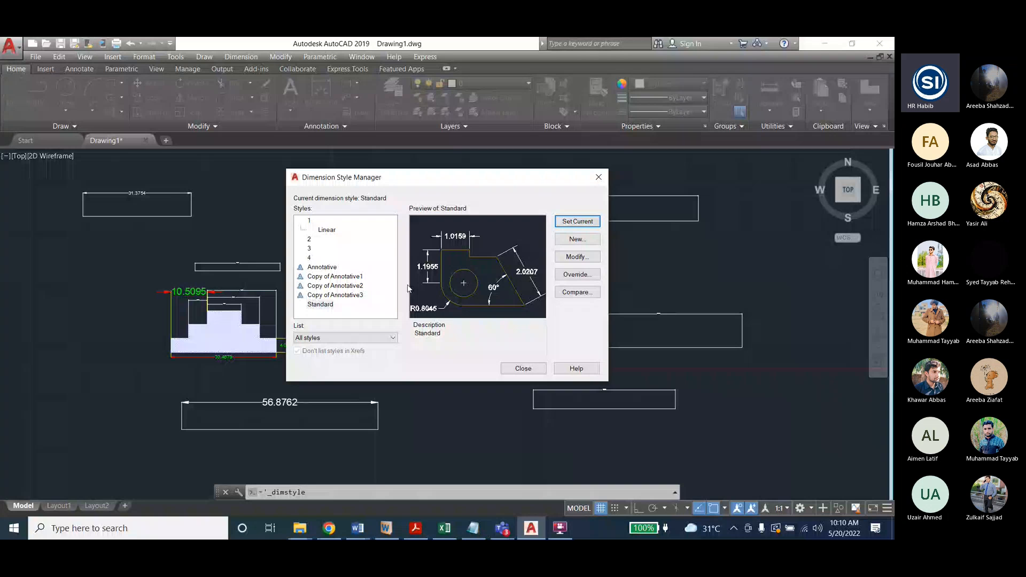
{"action": "left_click", "coordinate": [523, 368]}
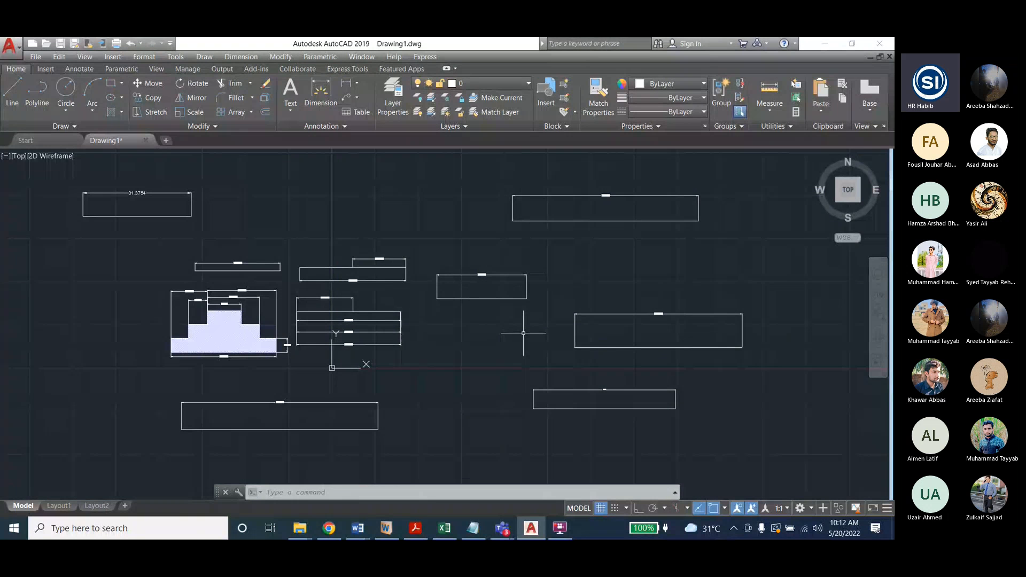
{"action": "key", "text": "Escape"}
{"action": "key", "text": "Escape"}
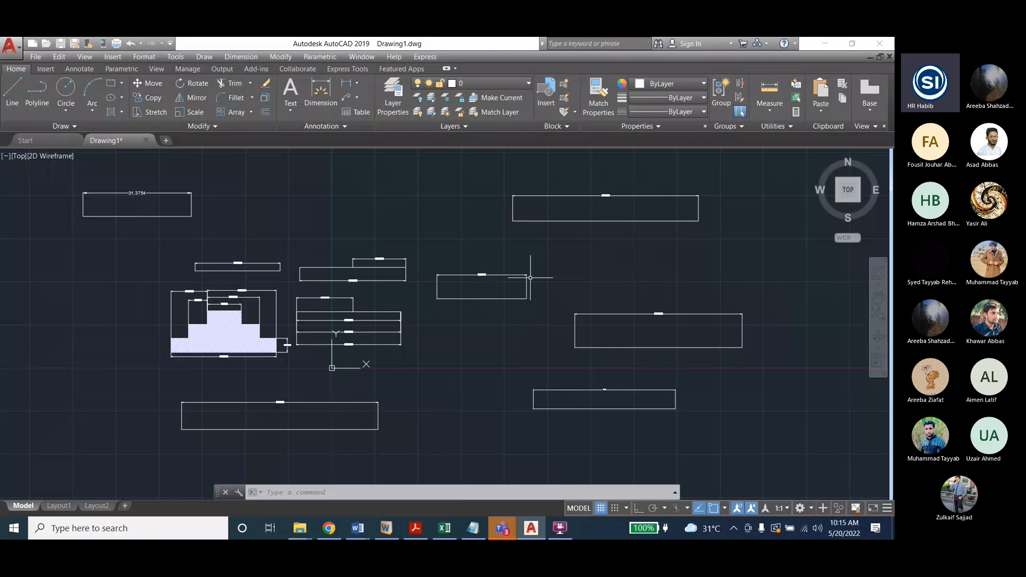
{"action": "left_click", "coordinate": [250, 57]}
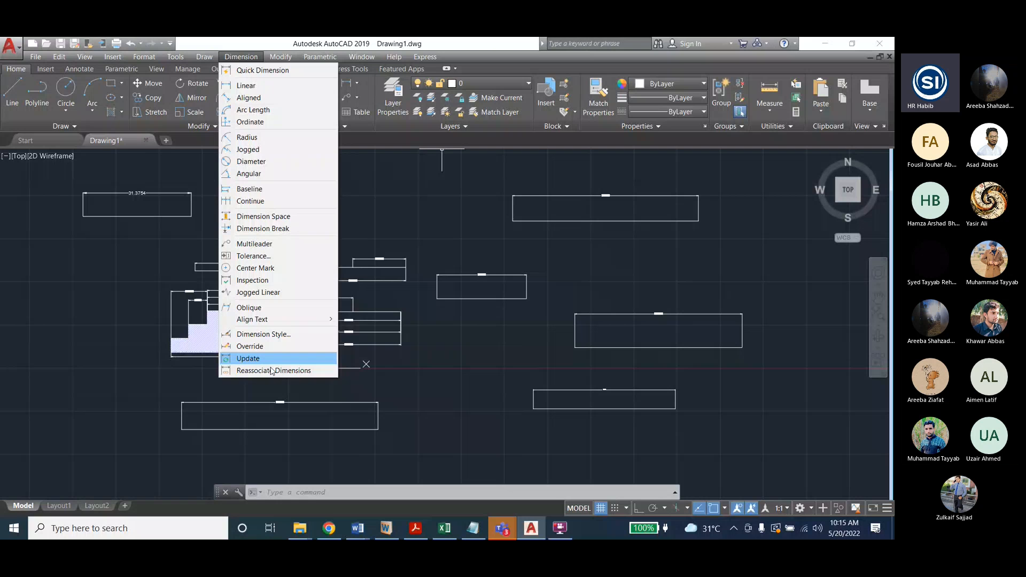
{"action": "left_click", "coordinate": [287, 335]}
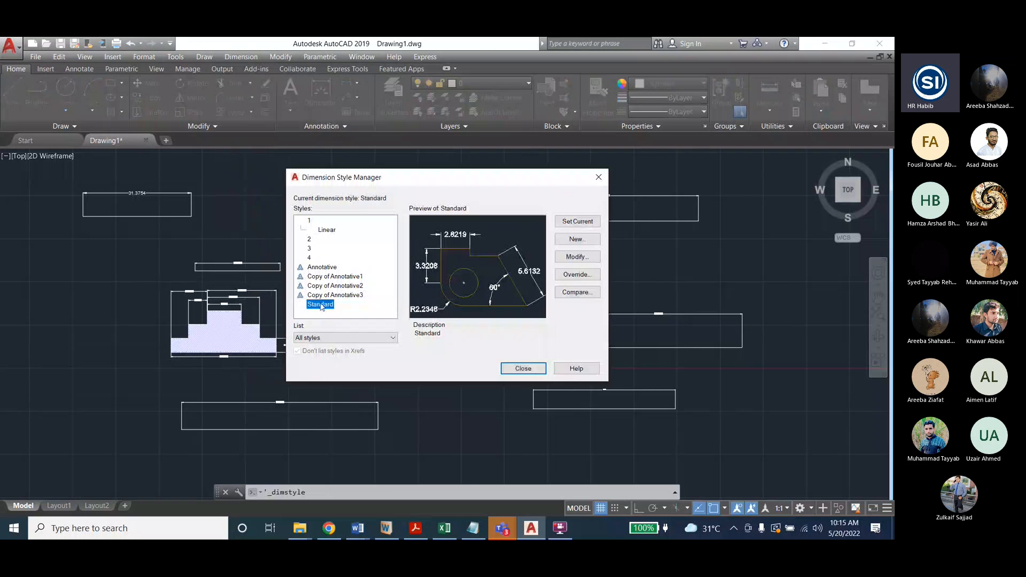
{"action": "left_click", "coordinate": [577, 256]}
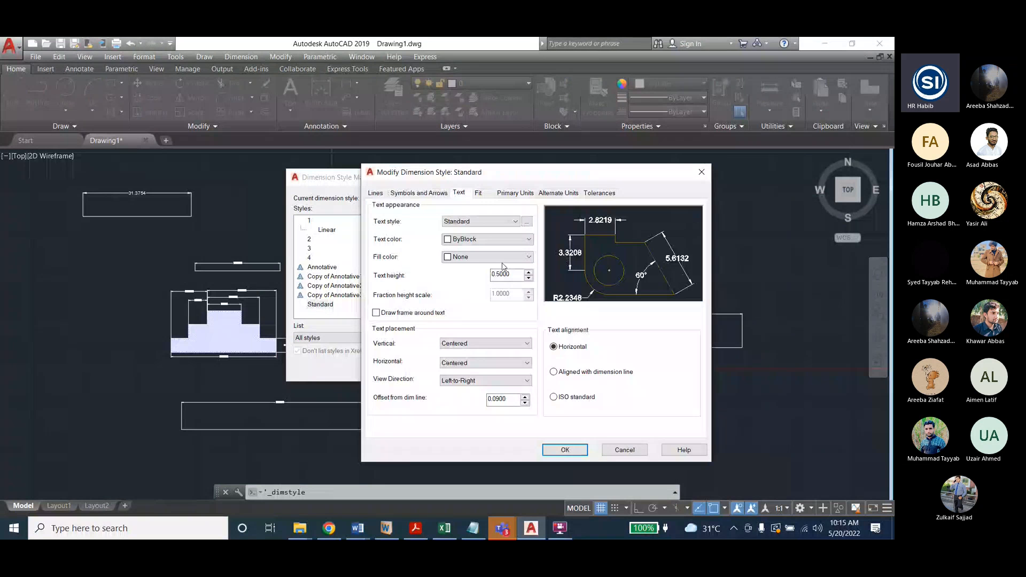
{"action": "left_click", "coordinate": [701, 172]}
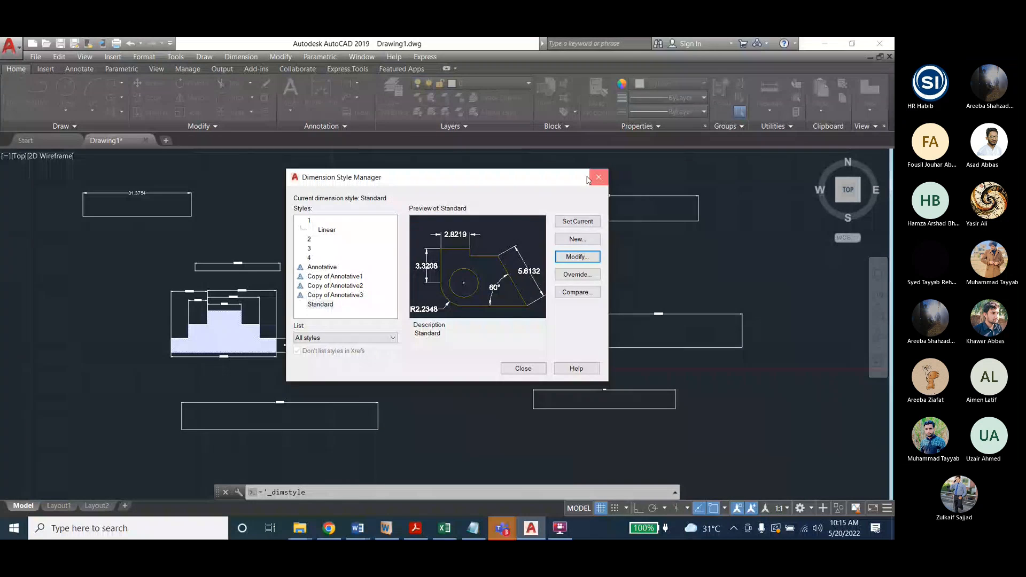
{"action": "left_click", "coordinate": [596, 177]}
Turn off the display of annotation objects at all scales and the automatic adding of annotation scales
{"action": "left_click", "coordinate": [332, 126]}
{"action": "left_click", "coordinate": [363, 140]}
{"action": "left_click", "coordinate": [368, 177]}
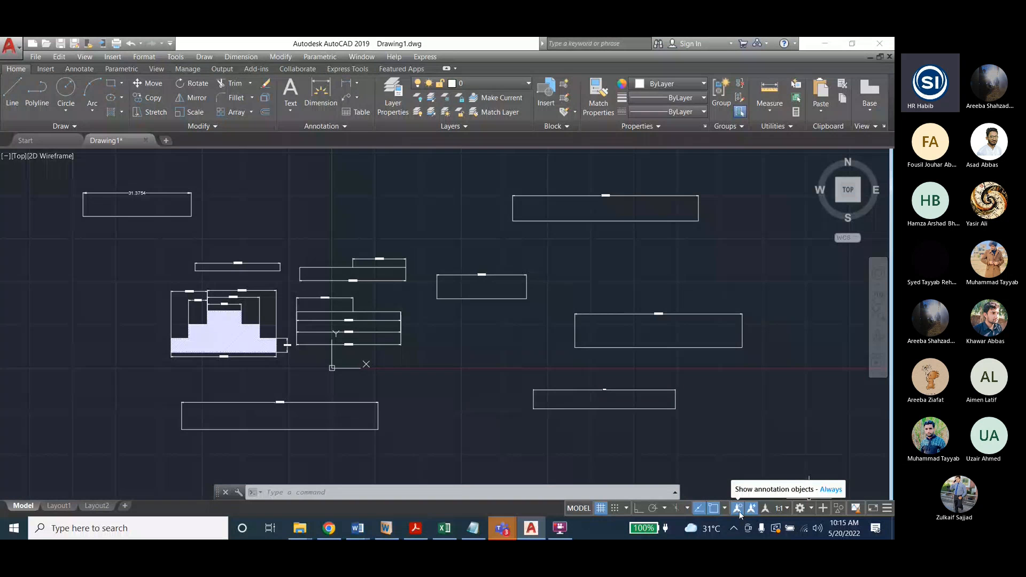
{"action": "left_click", "coordinate": [751, 507]}
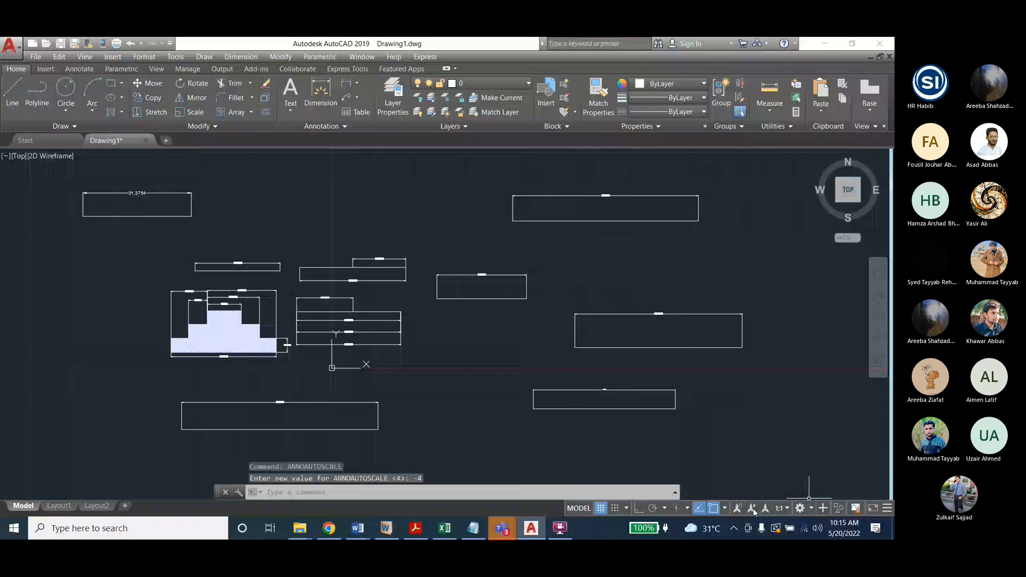
Modify the Standard dimension style with a text height of 2 and a different arrow size
{"action": "left_click", "coordinate": [241, 56]}
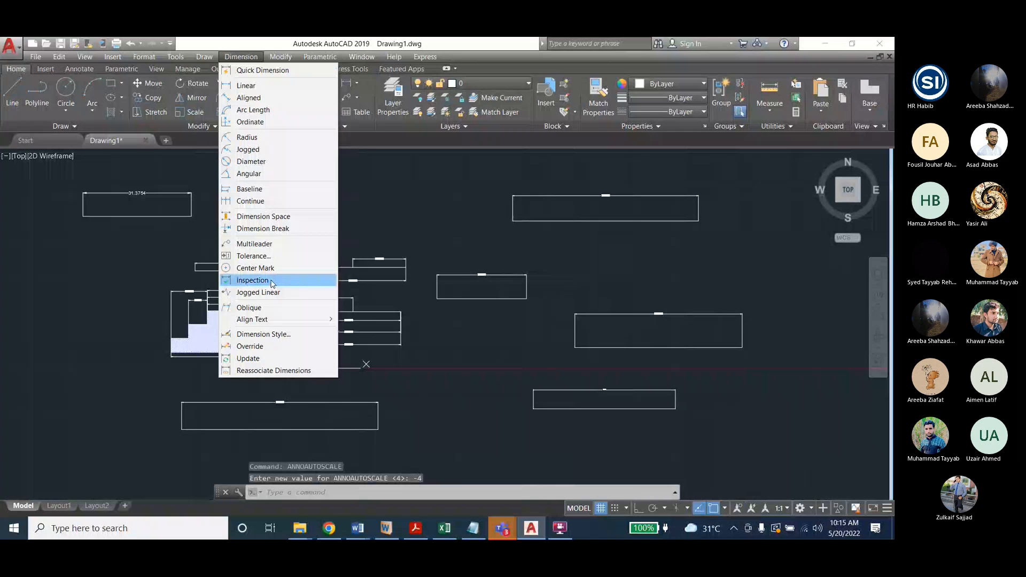
{"action": "left_click", "coordinate": [264, 334]}
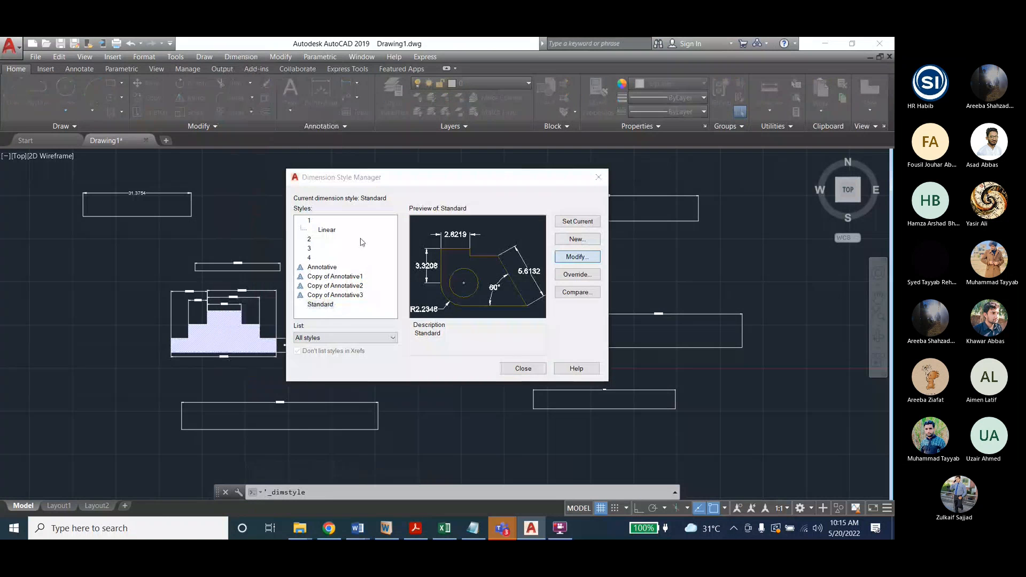
{"action": "key", "text": "Return"}
{"action": "double_click", "coordinate": [506, 273]}
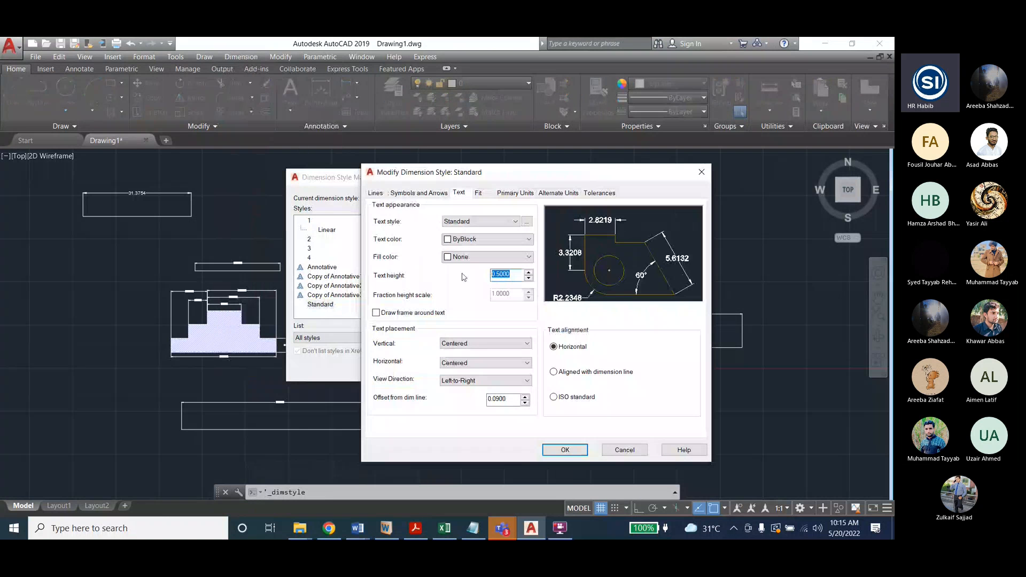
{"action": "type", "text": "2"}
{"action": "left_click", "coordinate": [431, 193]}
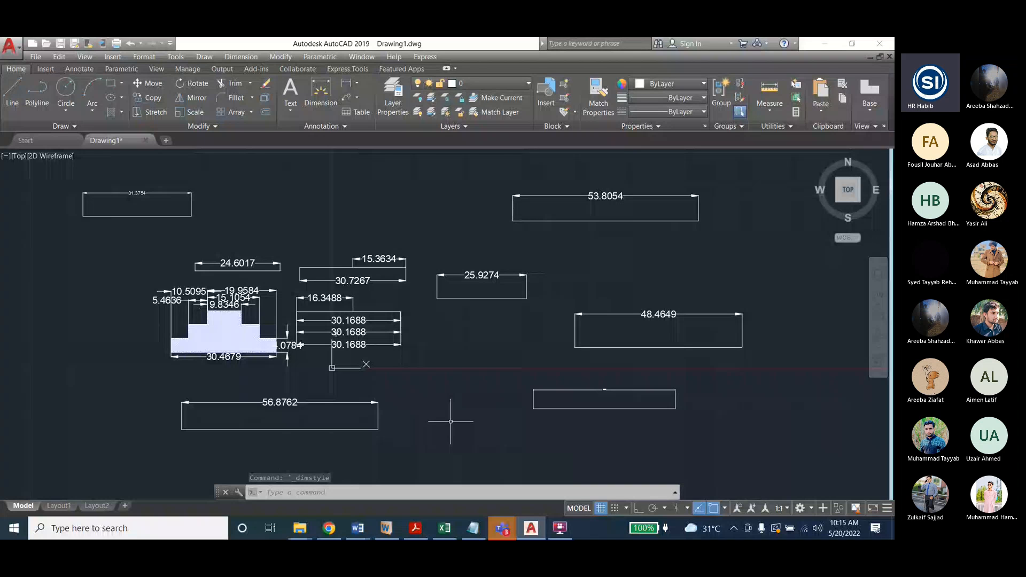
Update the dimensions of the lower-right and upper-left rectangles to the current Standard style
{"action": "left_click", "coordinate": [241, 56]}
{"action": "left_click", "coordinate": [249, 358]}
{"action": "left_click", "coordinate": [587, 390]}
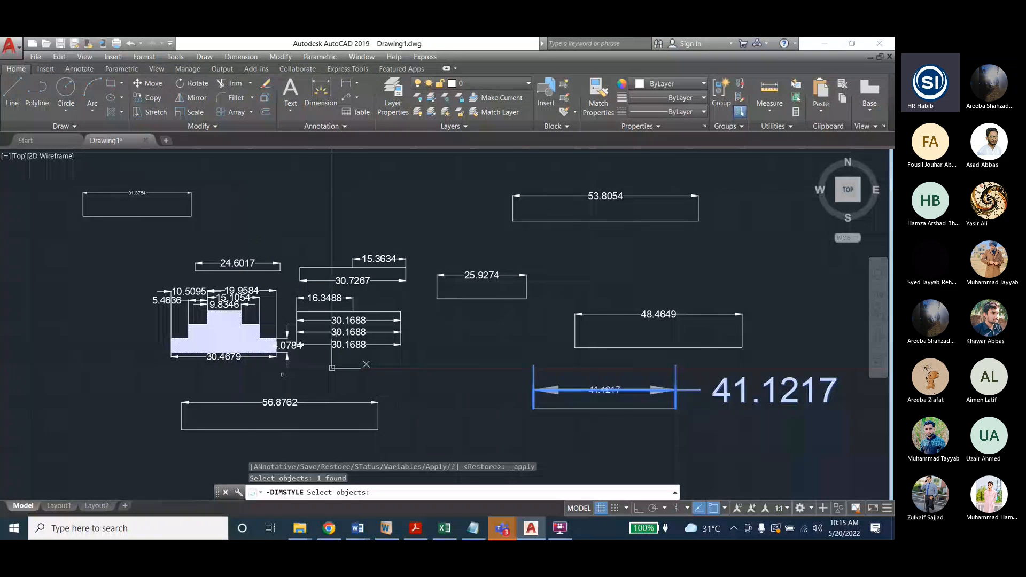
{"action": "left_click", "coordinate": [137, 193]}
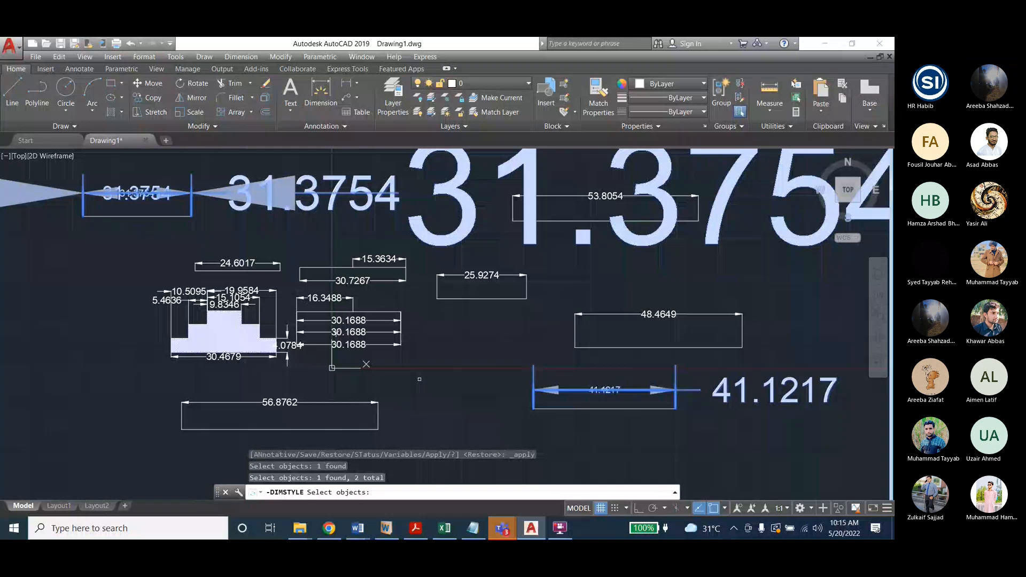
{"action": "key", "text": "Return"}
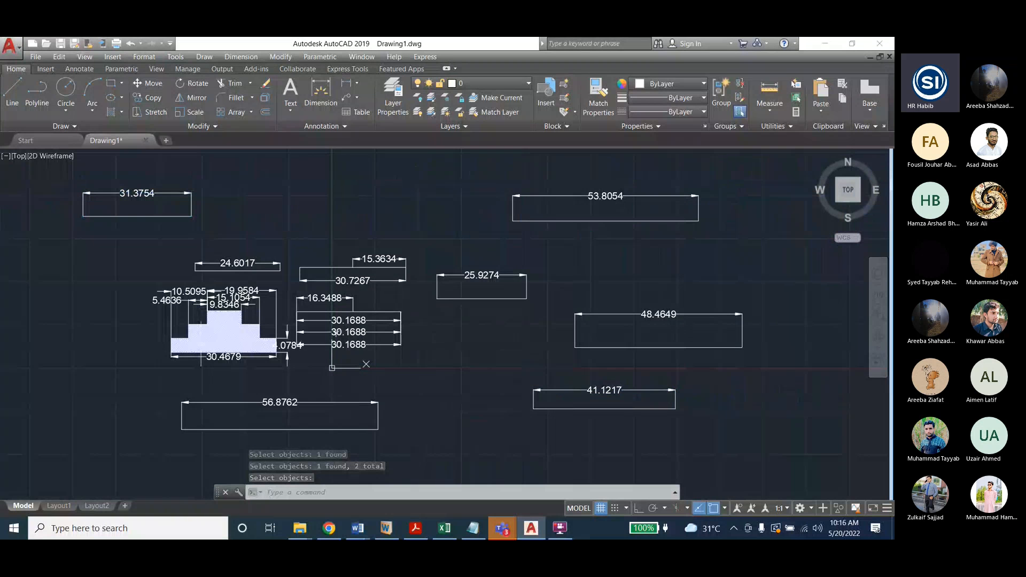
{"action": "key", "text": "Escape"}
{"action": "key", "text": "Escape"}
Modify the Standard dimension style to an arrow size of 4 and a text height of 4 and close the Dimension Style Manager
{"action": "left_click", "coordinate": [241, 56]}
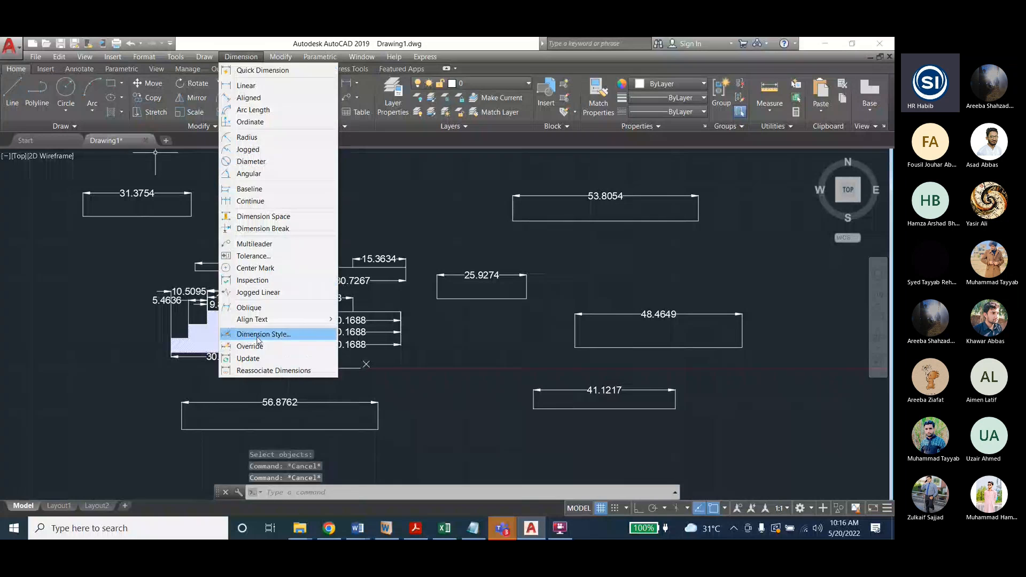
{"action": "left_click", "coordinate": [259, 334]}
{"action": "left_click", "coordinate": [574, 257]}
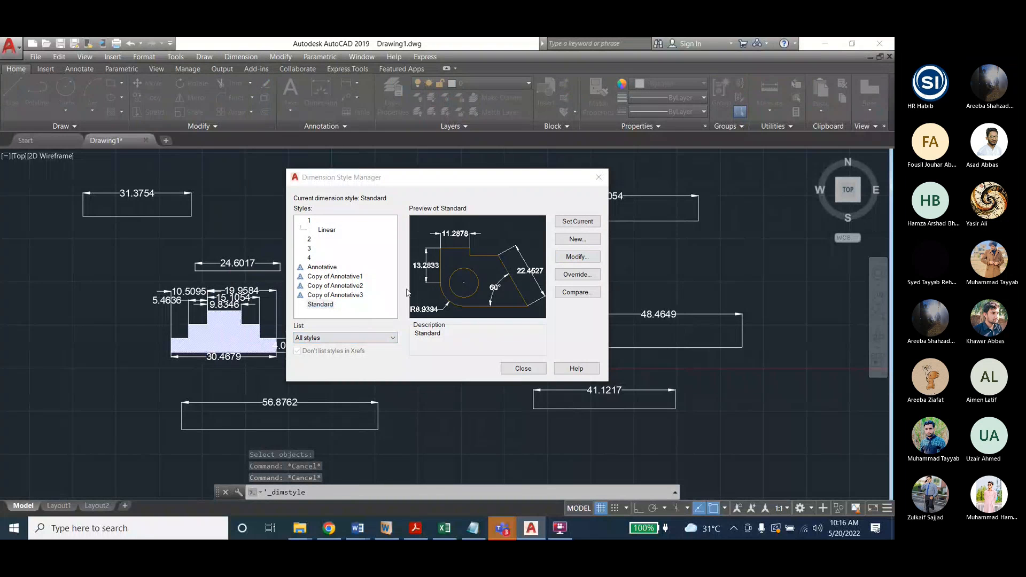
{"action": "double_click", "coordinate": [394, 307]}
{"action": "type", "text": "4"}
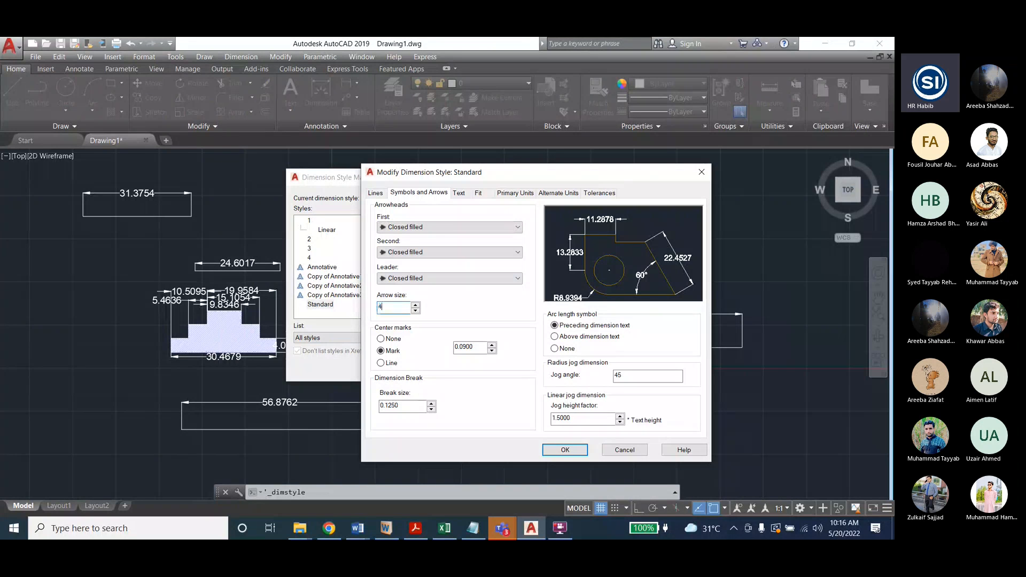
{"action": "left_click", "coordinate": [458, 192]}
{"action": "double_click", "coordinate": [502, 275]}
{"action": "type", "text": "4"}
{"action": "left_click", "coordinate": [558, 450]}
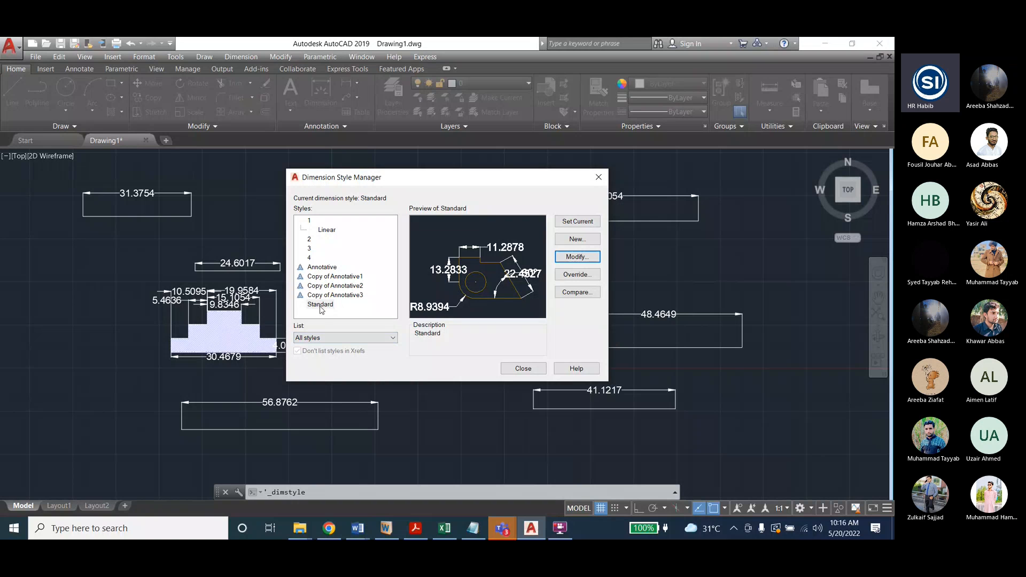
{"action": "left_click", "coordinate": [523, 367]}
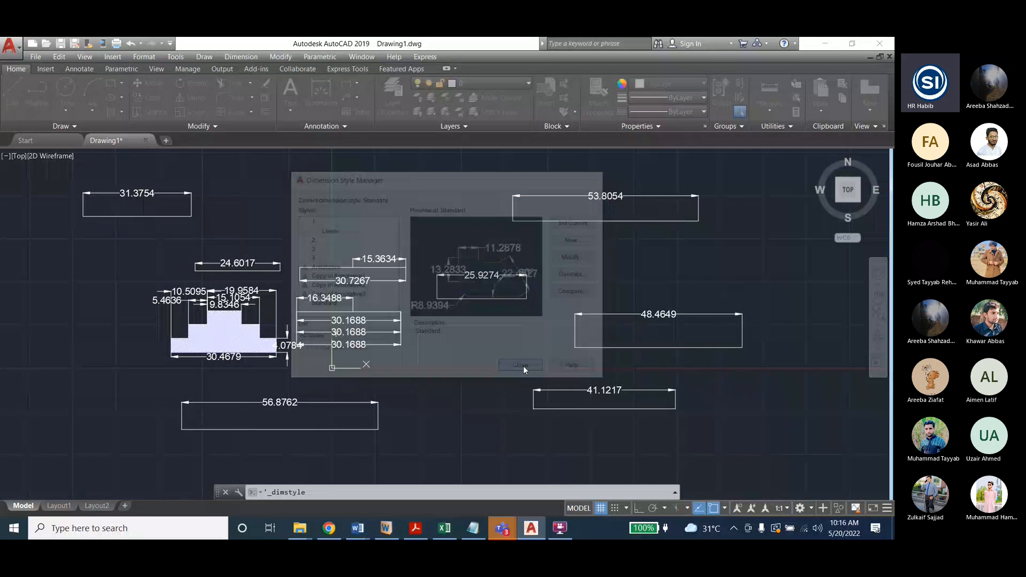
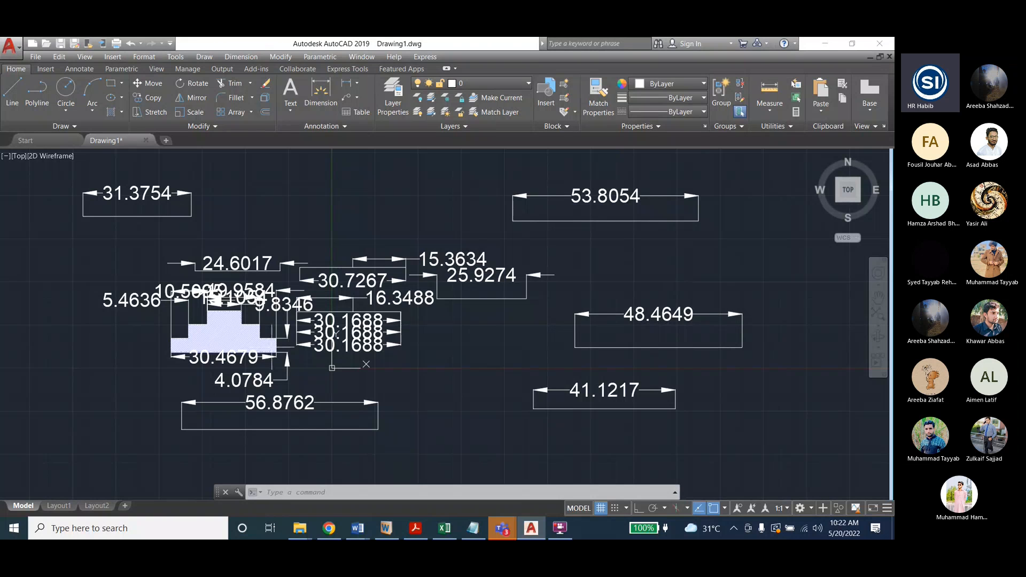
Draw an upward-sloping line about 84 units long in the empty area to the right of the dimensioned rectangles
{"action": "scroll", "coordinate": [155, 266], "scroll_direction": "down", "scroll_amount": 2}
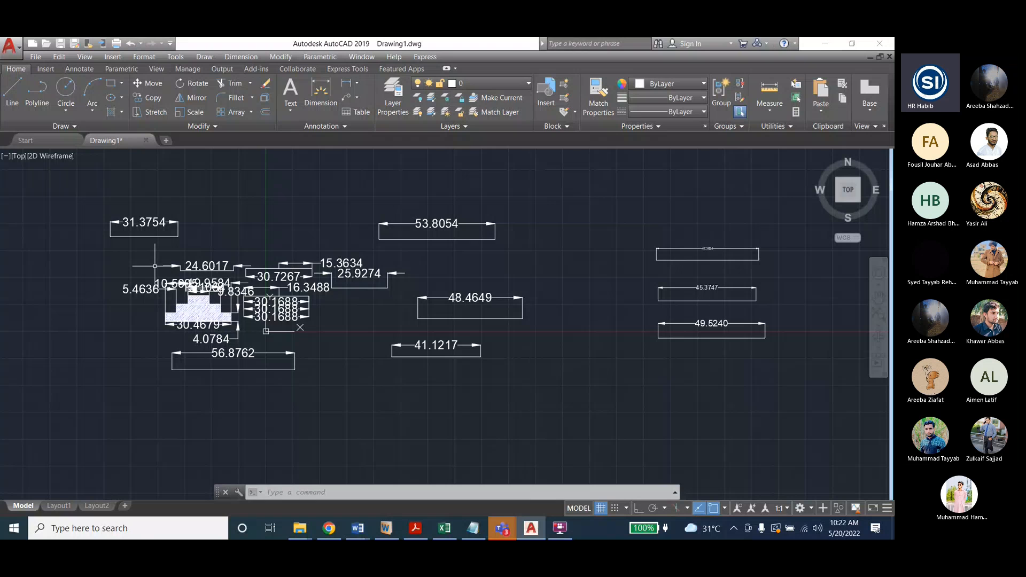
{"action": "scroll", "coordinate": [134, 320], "scroll_direction": "down", "scroll_amount": 1}
{"action": "scroll", "coordinate": [607, 303], "scroll_direction": "up", "scroll_amount": 1}
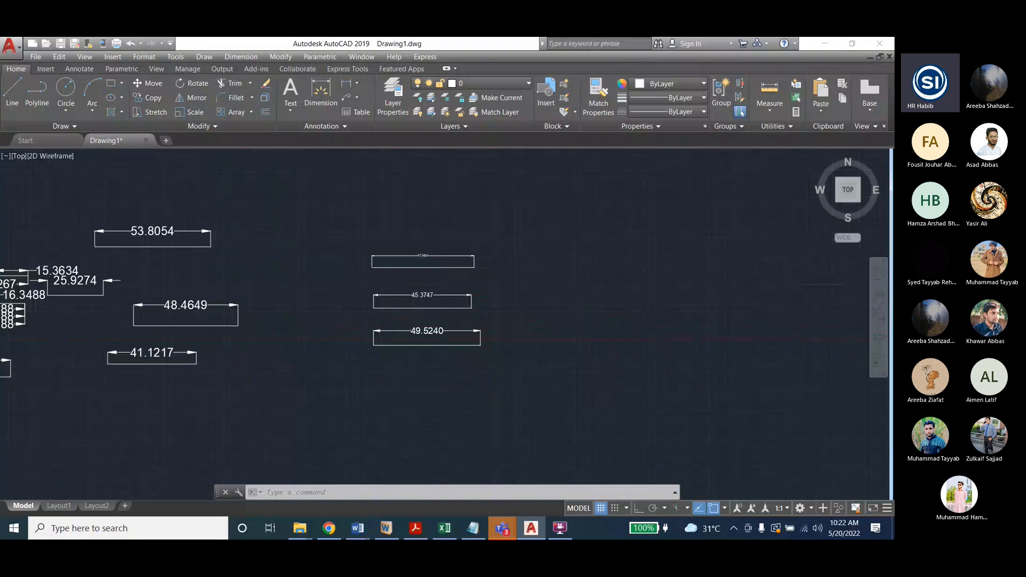
{"action": "scroll", "coordinate": [320, 246], "scroll_direction": "down", "scroll_amount": 1}
{"action": "left_click", "coordinate": [11, 92]}
{"action": "left_click", "coordinate": [496, 291]}
{"action": "left_click", "coordinate": [600, 249]}
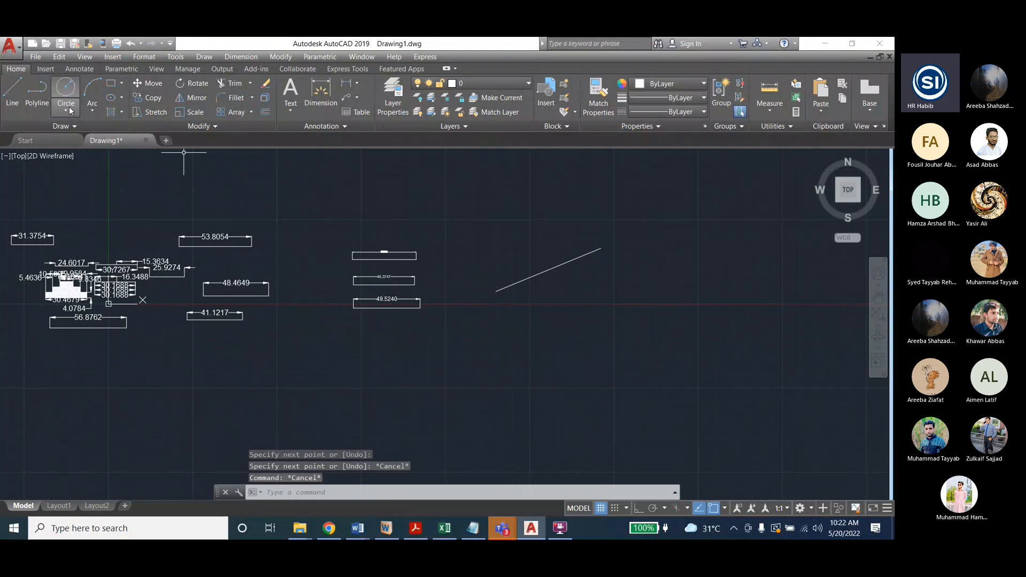
Draw a horizontal line about 90 units long from the lower endpoint of the sloped line
{"action": "key", "text": "Return"}
{"action": "key", "text": "Return"}
{"action": "left_click", "coordinate": [495, 291]}
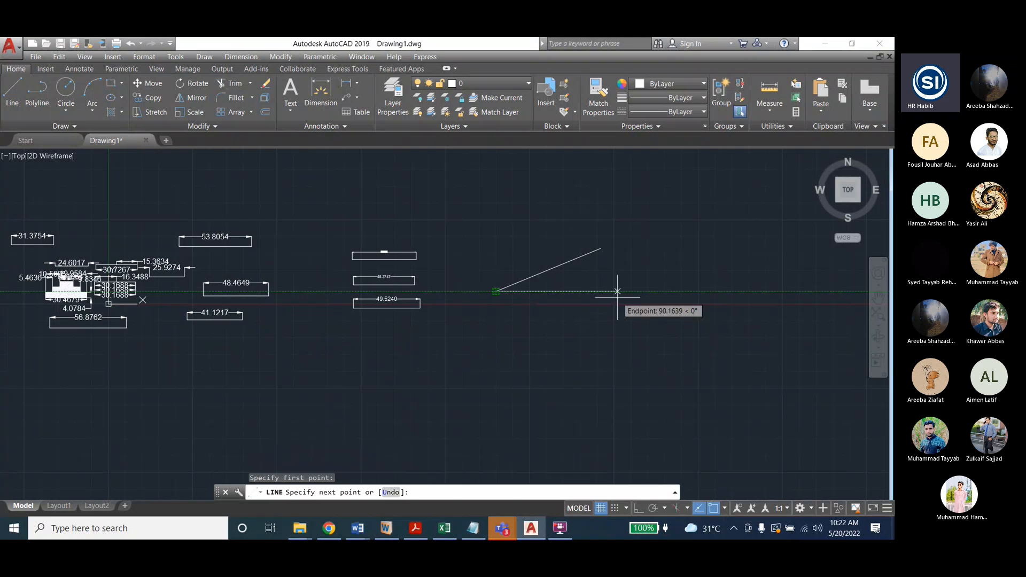
{"action": "left_click", "coordinate": [618, 291]}
{"action": "key", "text": "Escape"}
{"action": "key", "text": "Escape"}
{"action": "key", "text": "Escape"}
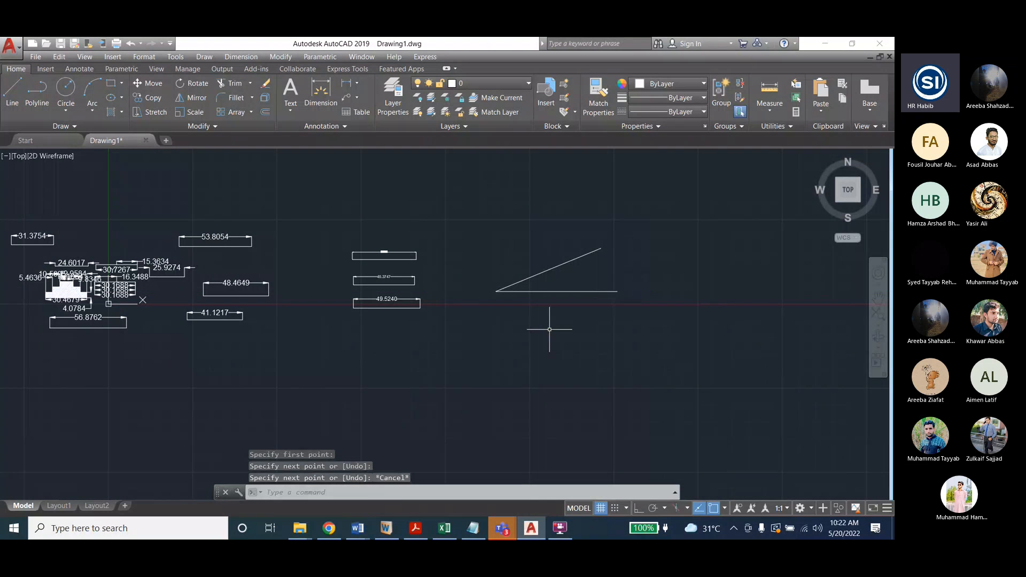
Place a horizontal linear dimension above the sloped line between its endpoints and delete it
{"action": "left_click", "coordinate": [240, 57]}
{"action": "left_click", "coordinate": [239, 85]}
{"action": "left_click", "coordinate": [496, 291]}
{"action": "left_click", "coordinate": [601, 248]}
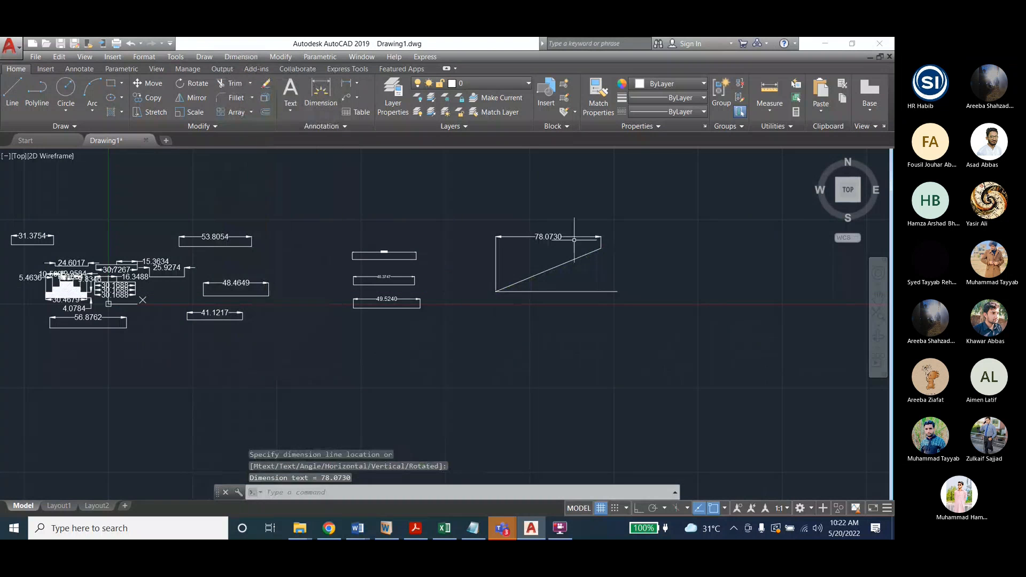
{"action": "left_click", "coordinate": [535, 236]}
{"action": "left_click", "coordinate": [536, 236]}
{"action": "key", "text": "Delete"}
Add an aligned dimension between the sloped line's endpoints, placed just above and parallel to the line
{"action": "left_click", "coordinate": [229, 58]}
{"action": "left_click", "coordinate": [250, 98]}
{"action": "left_click", "coordinate": [495, 291]}
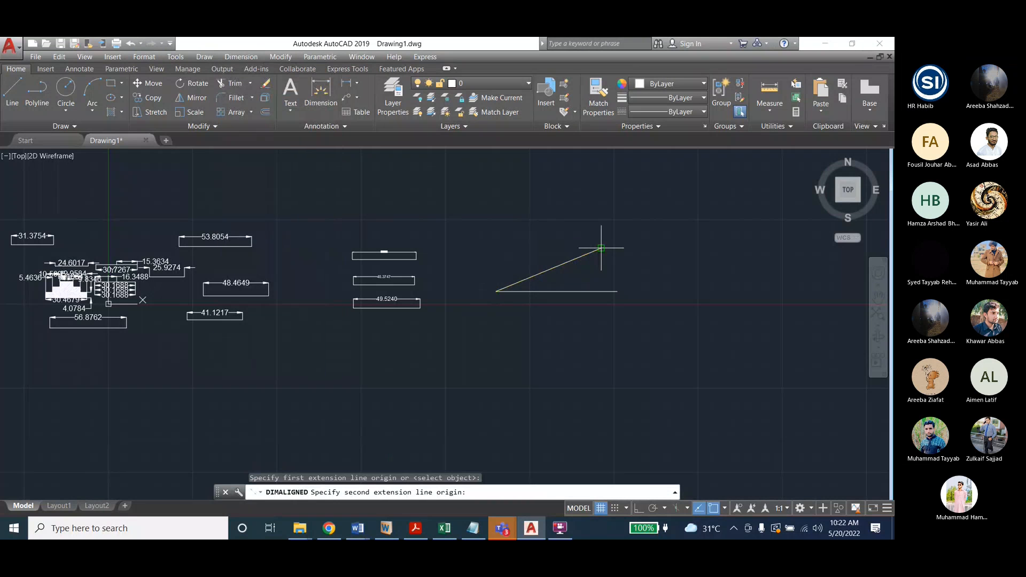
{"action": "left_click", "coordinate": [601, 248]}
{"action": "left_click", "coordinate": [542, 258]}
Add an aligned dimension between the horizontal line's endpoints, placed just below the line
{"action": "left_click", "coordinate": [248, 57]}
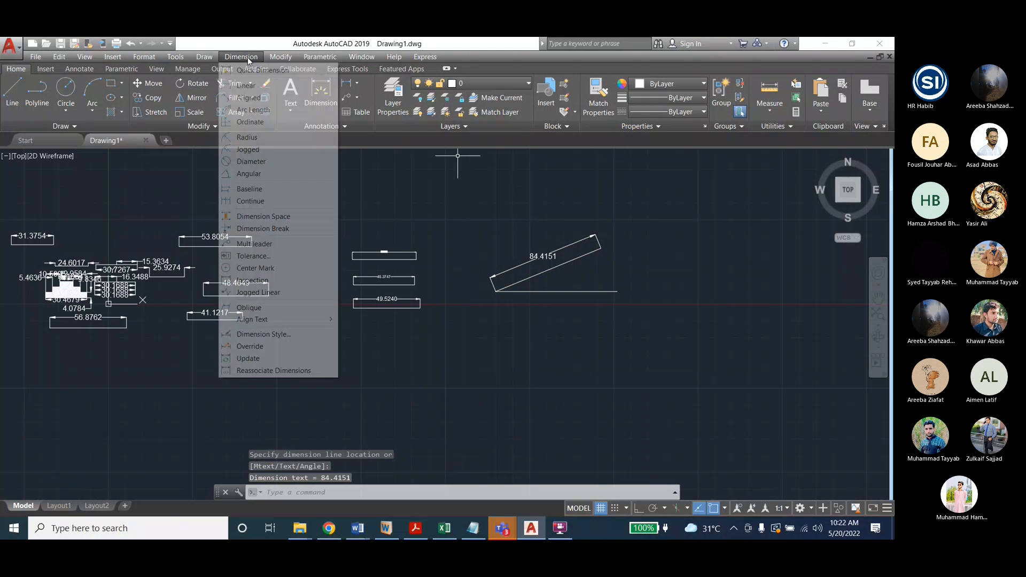
{"action": "left_click", "coordinate": [250, 99]}
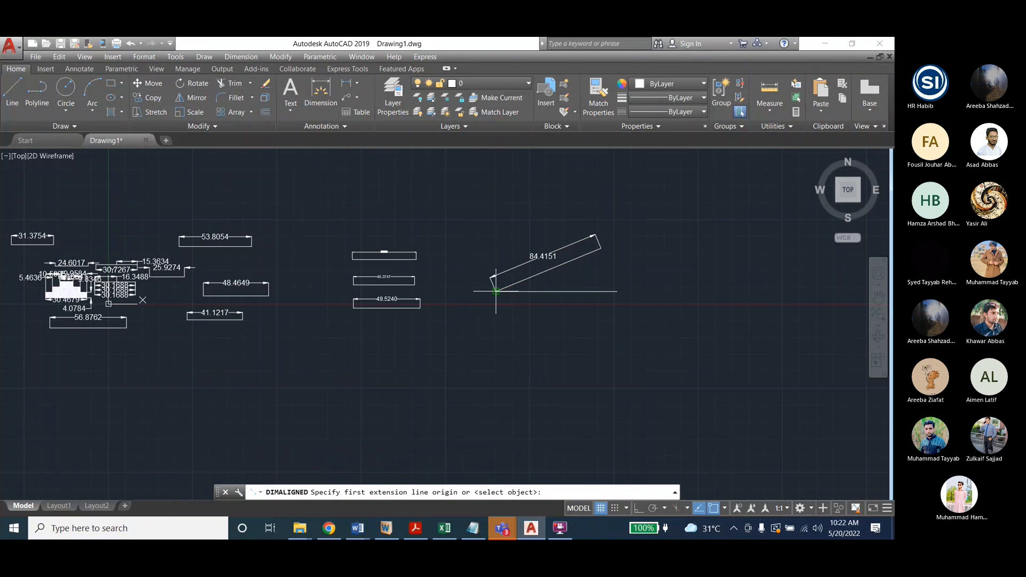
{"action": "left_click", "coordinate": [617, 291]}
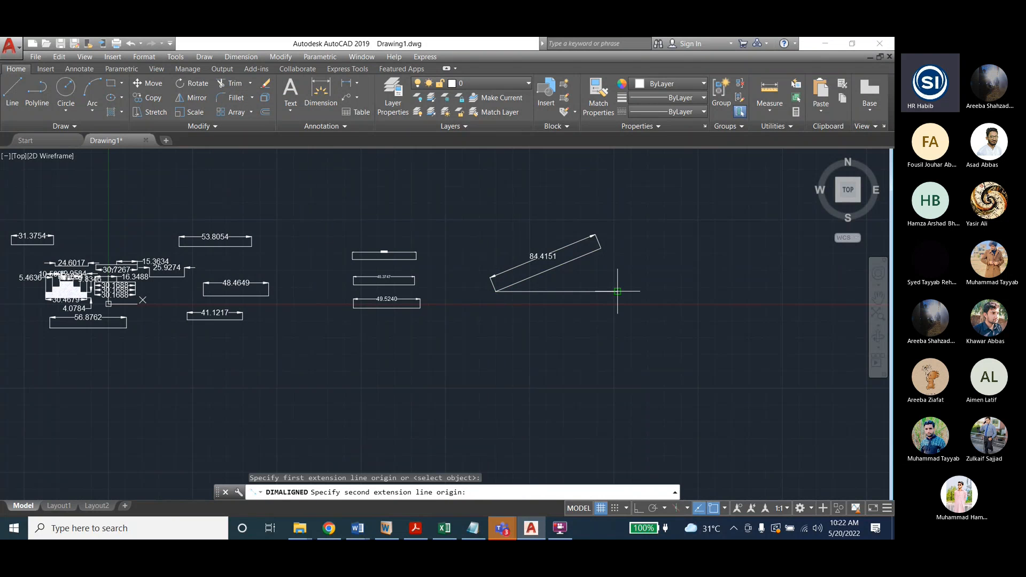
{"action": "left_click", "coordinate": [496, 292]}
{"action": "left_click", "coordinate": [556, 307]}
Try to apply an Arc Length dimension to the sloped line of the angled pair
{"action": "left_click", "coordinate": [240, 57]}
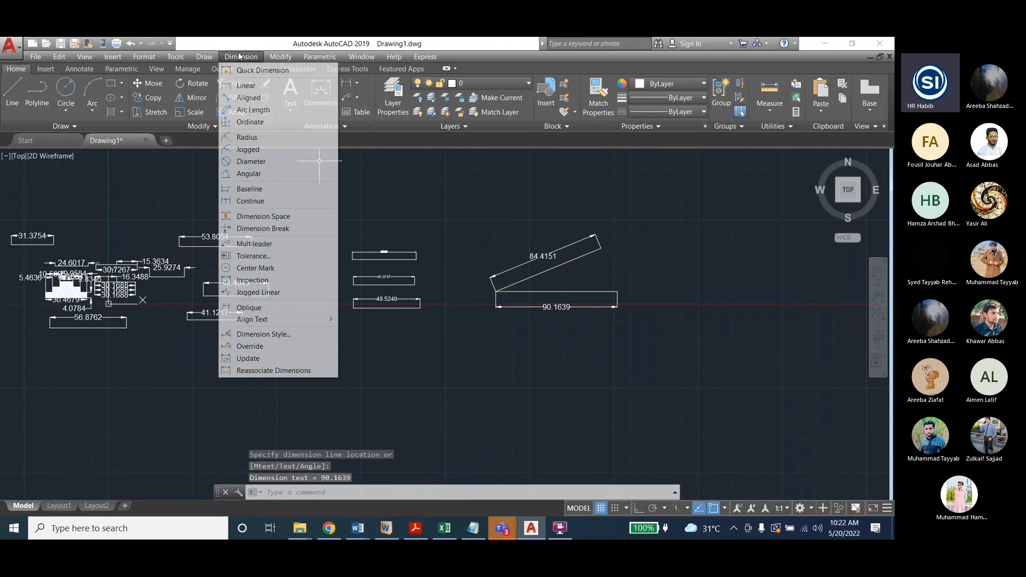
{"action": "left_click", "coordinate": [251, 108]}
{"action": "left_click", "coordinate": [510, 269]}
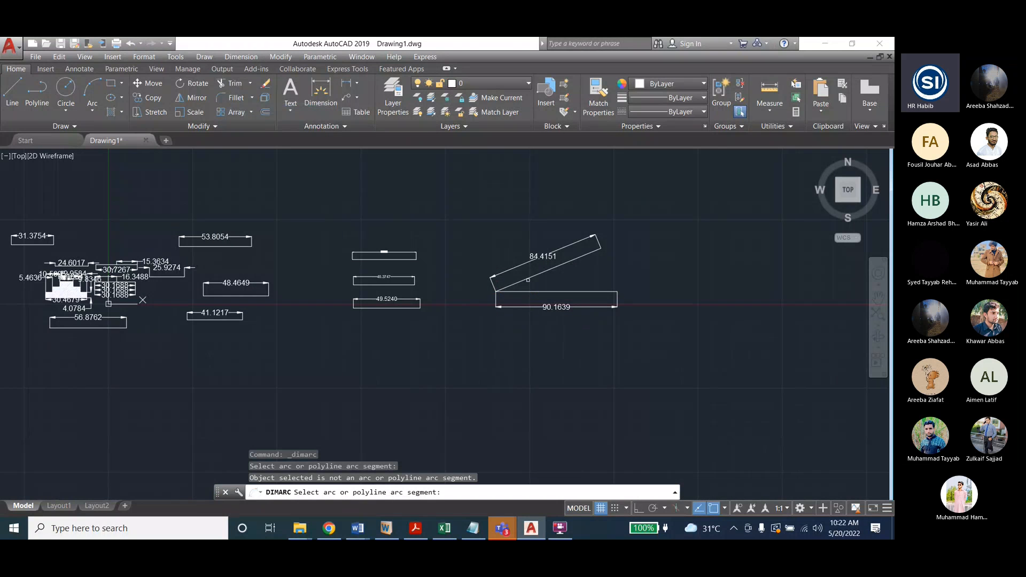
{"action": "left_click", "coordinate": [526, 280]}
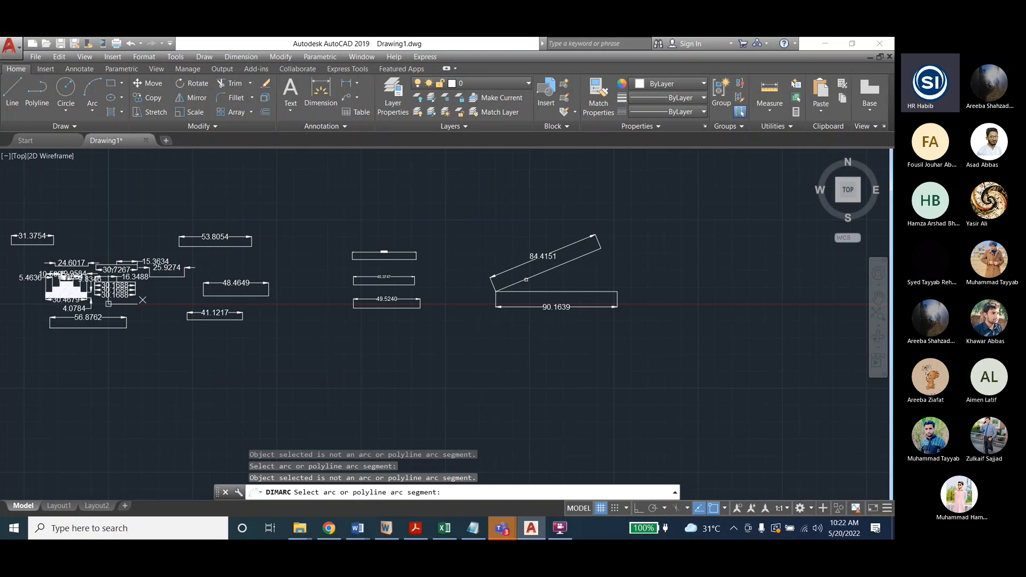
{"action": "key", "text": "Escape"}
{"action": "key", "text": "Escape"}
{"action": "key", "text": "Escape"}
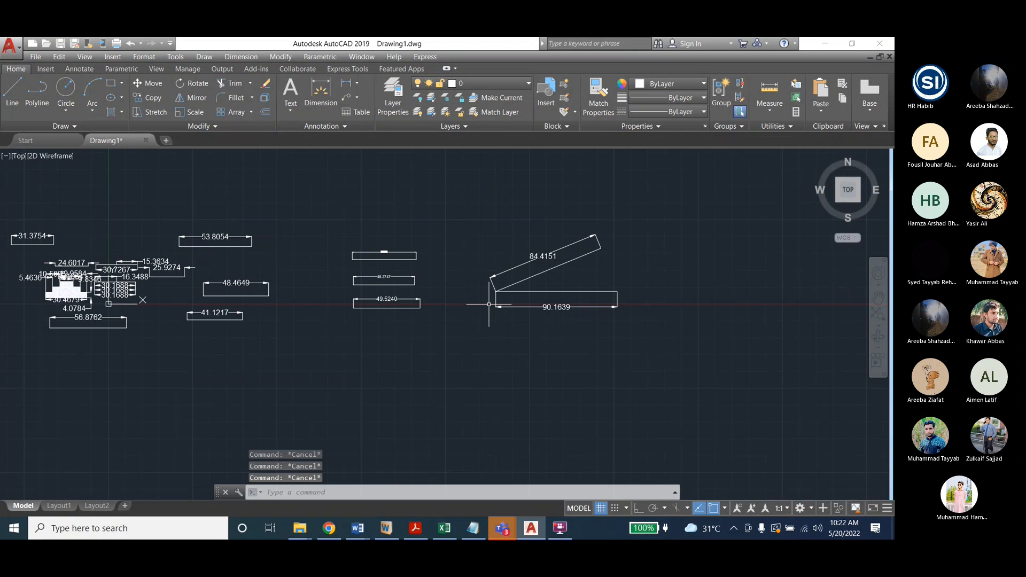
{"action": "left_click", "coordinate": [12, 93]}
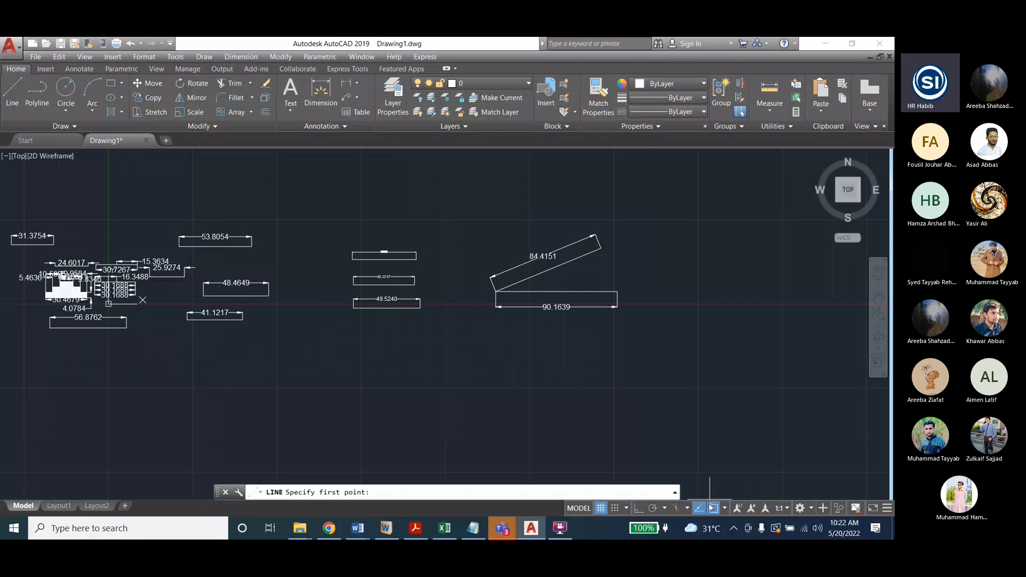
{"action": "key", "text": "Escape"}
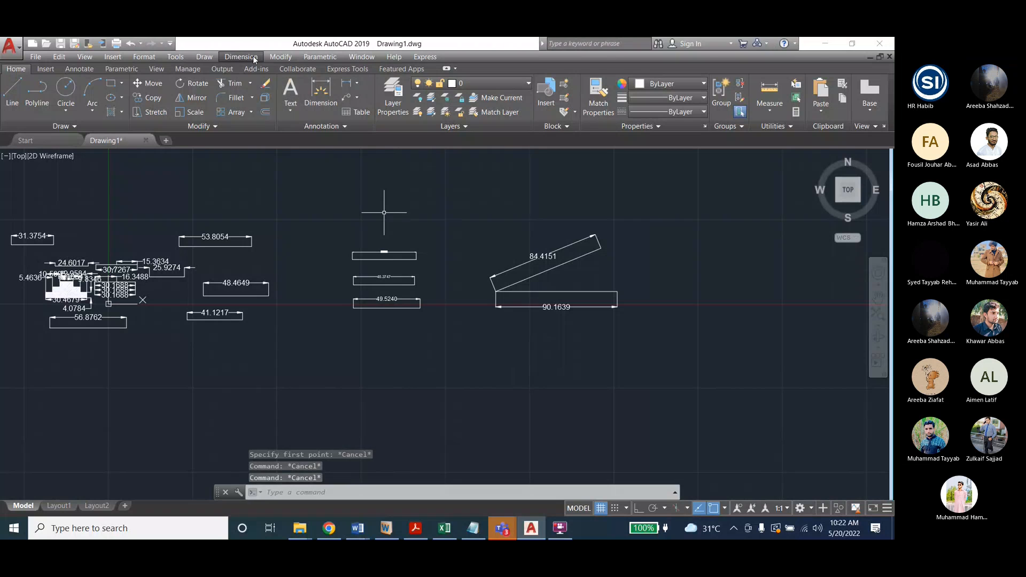
Add an angular dimension between the horizontal and sloped lines, placing its arc inside the angle beyond the middle of the lines
{"action": "left_click", "coordinate": [253, 55]}
{"action": "left_click", "coordinate": [257, 173]}
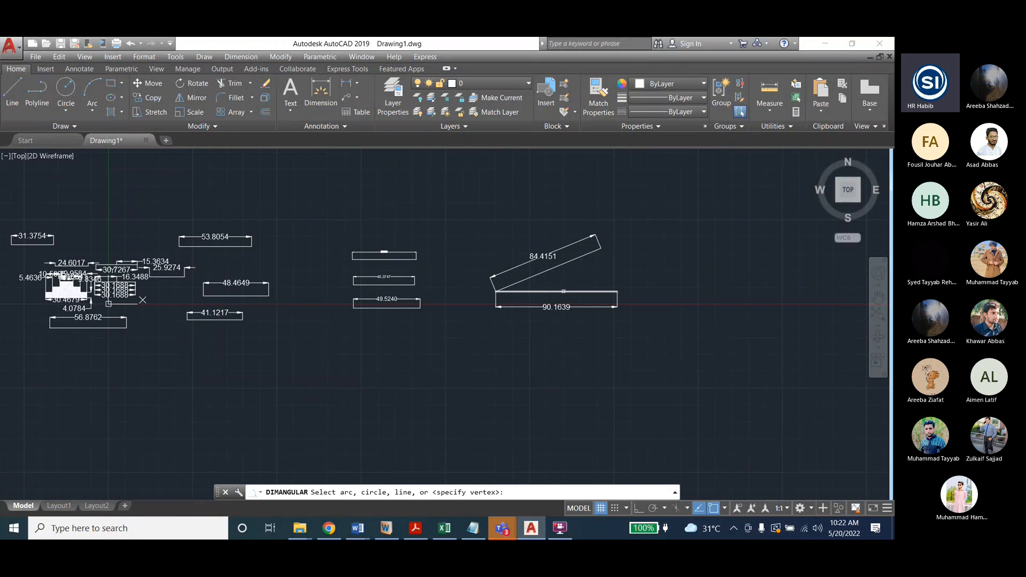
{"action": "left_click", "coordinate": [547, 292]}
{"action": "left_click", "coordinate": [545, 271]}
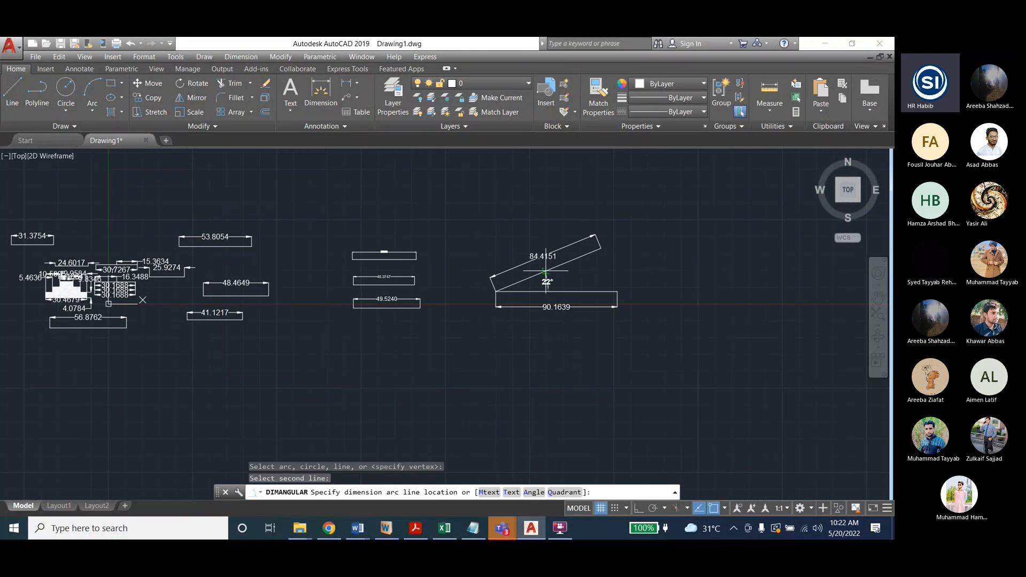
{"action": "left_click", "coordinate": [570, 274]}
{"action": "key", "text": "Escape"}
{"action": "key", "text": "Escape"}
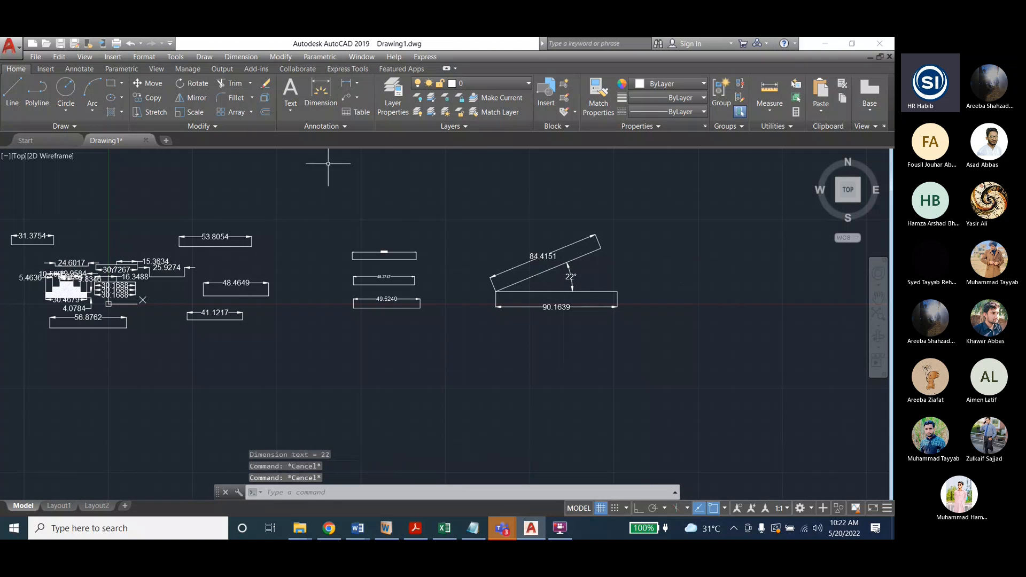
Create a new dimension style starting from Standard, entering 1 as its name and restricting it to linear dimensions
{"action": "left_click", "coordinate": [234, 57]}
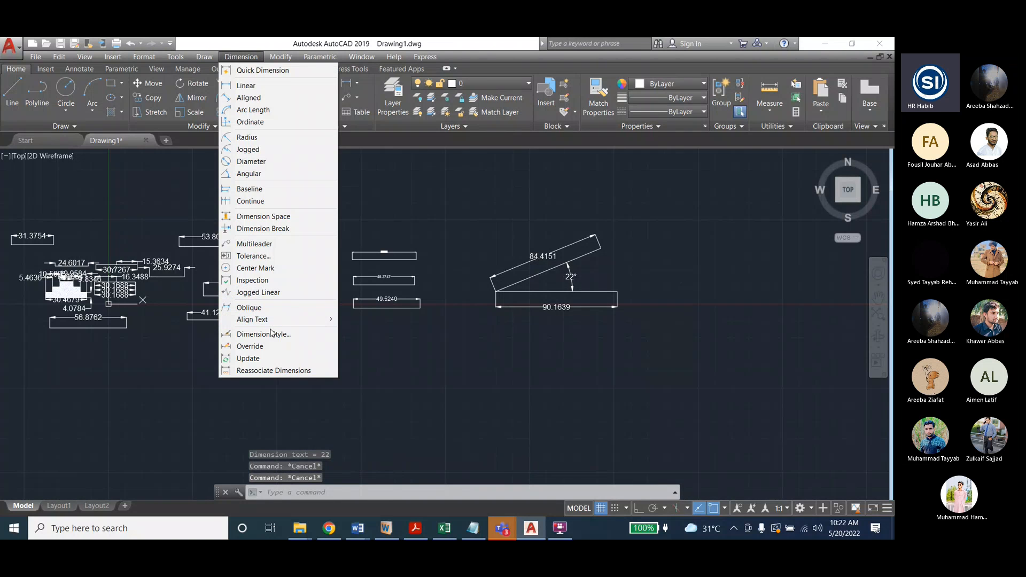
{"action": "left_click", "coordinate": [263, 334]}
{"action": "left_click", "coordinate": [588, 222]}
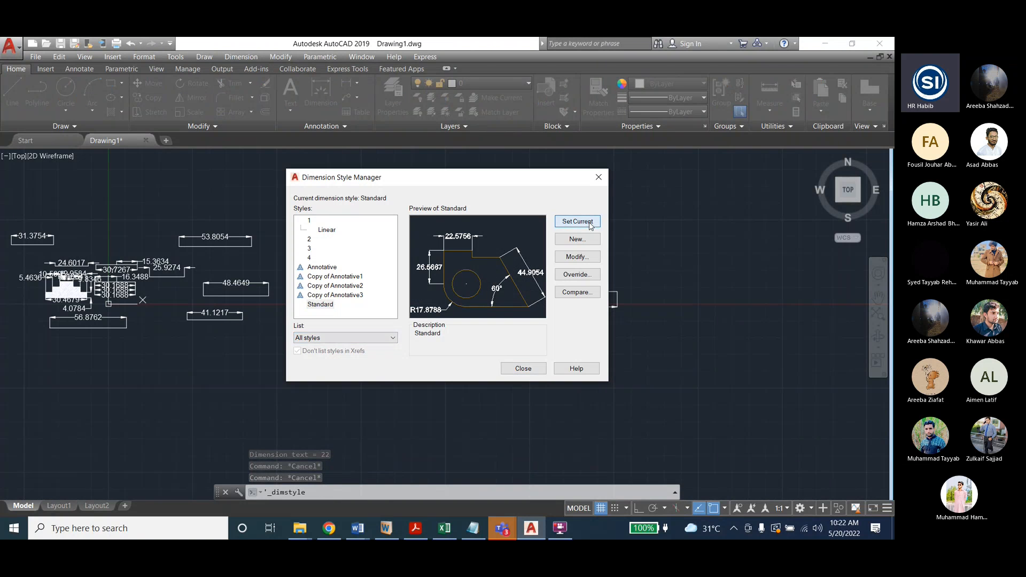
{"action": "left_click", "coordinate": [577, 239]}
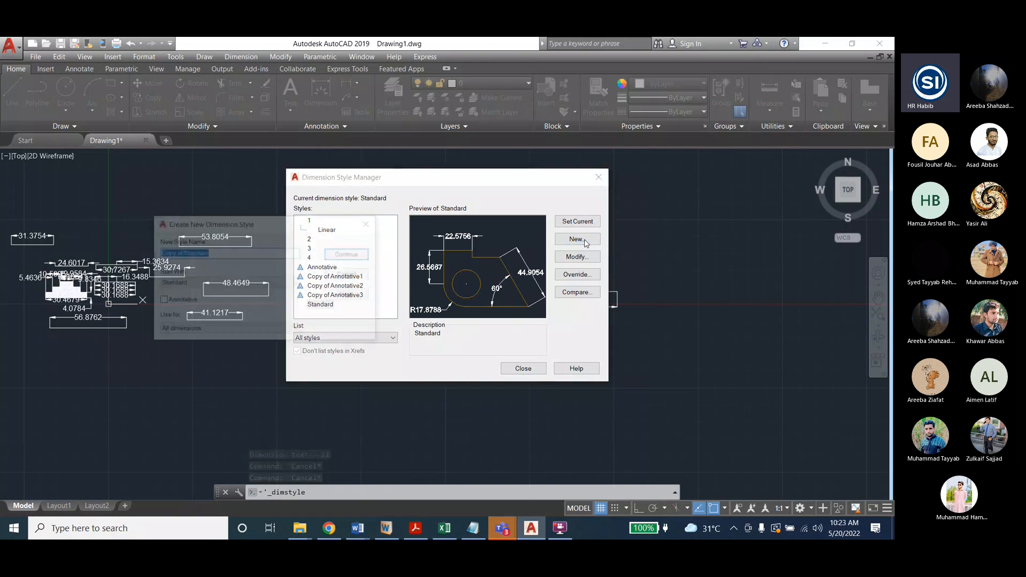
{"action": "type", "text": "1"}
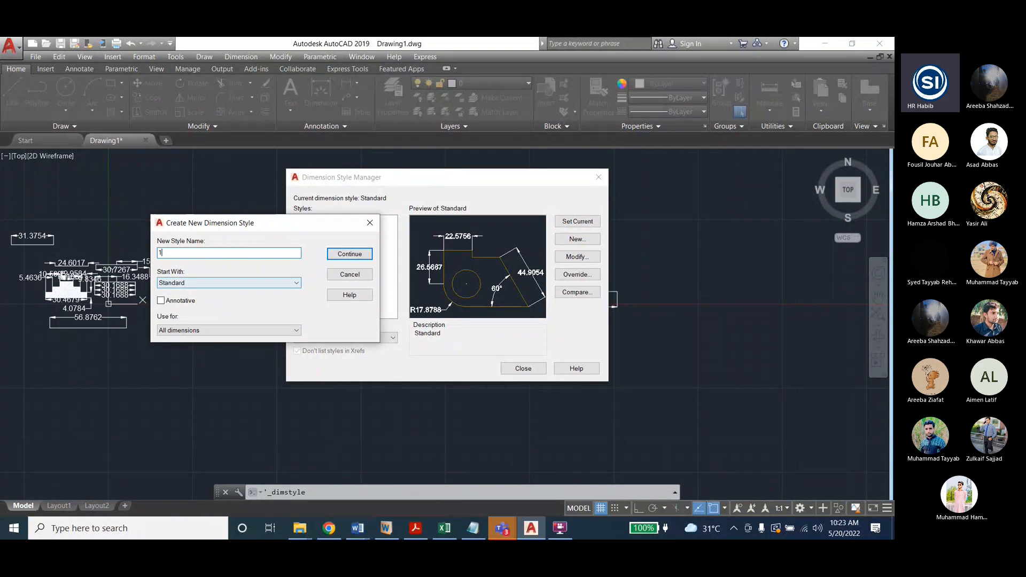
{"action": "left_click", "coordinate": [180, 331]}
{"action": "left_click", "coordinate": [179, 347]}
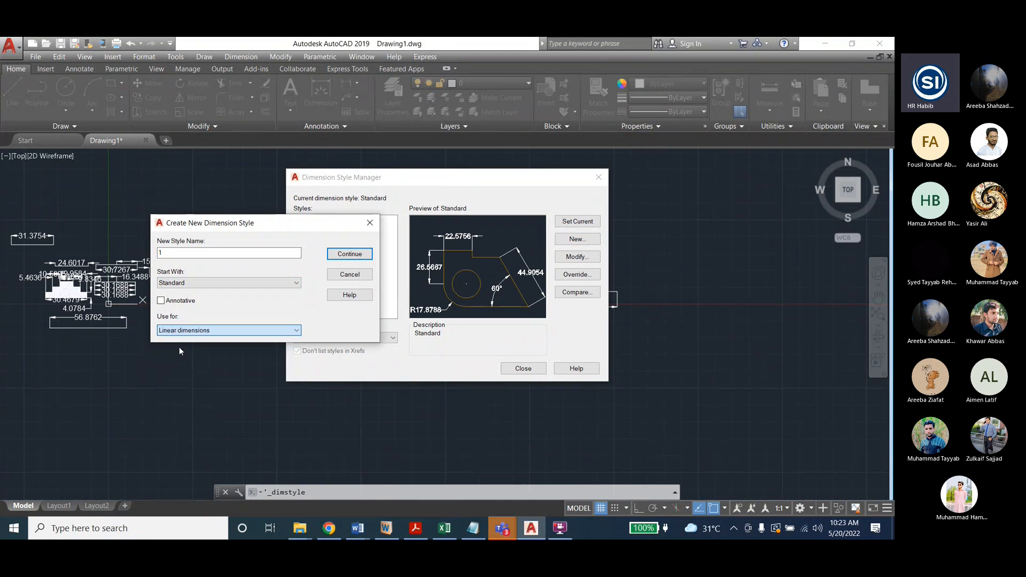
{"action": "left_click", "coordinate": [353, 274]}
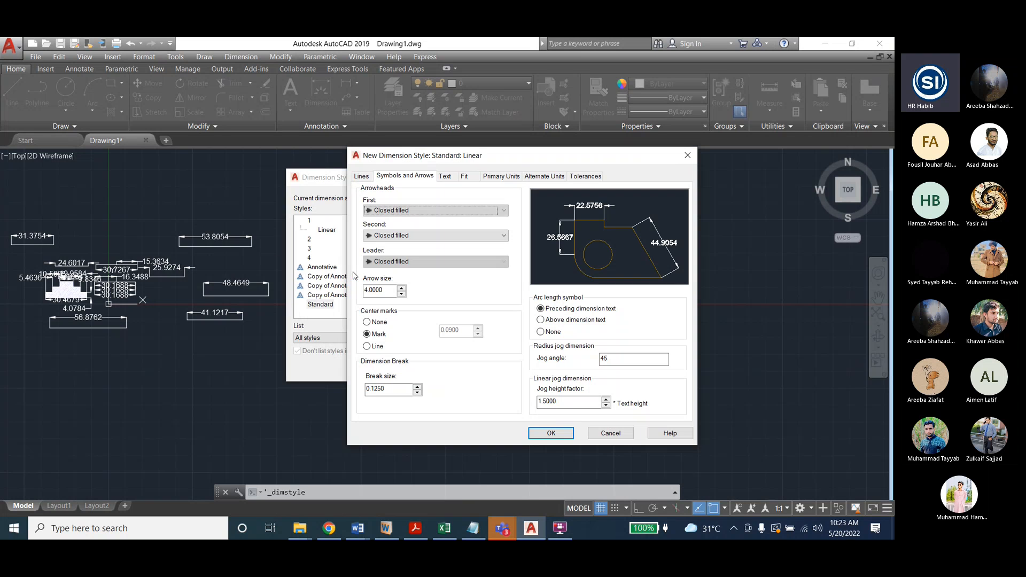
Set the new linear style's arrow size to 1 and its text height to 1
{"action": "left_click_drag", "start_coordinate": [389, 290], "coordinate": [333, 291]}
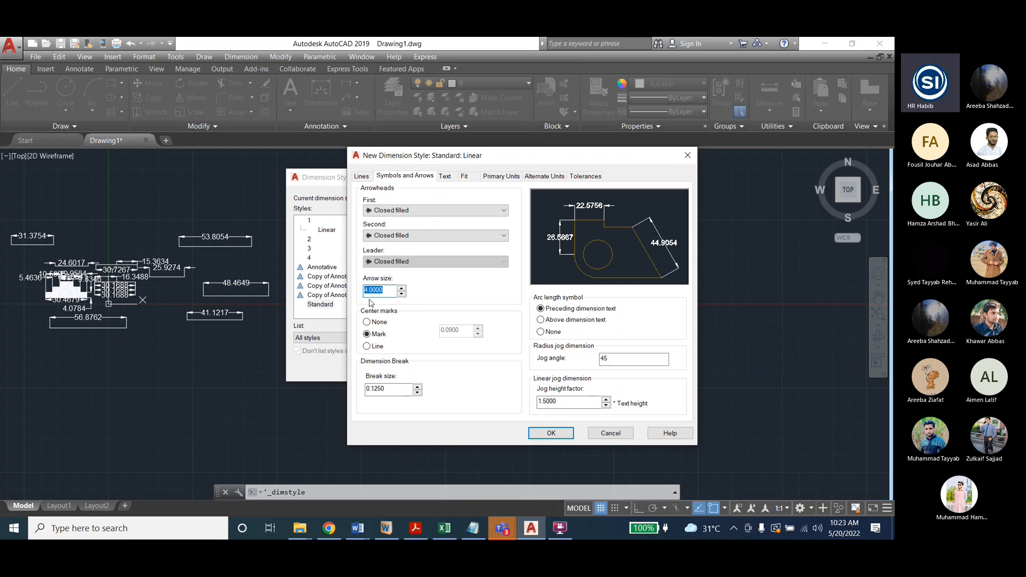
{"action": "type", "text": "1"}
{"action": "left_click", "coordinate": [444, 176]}
{"action": "left_click_drag", "start_coordinate": [507, 258], "coordinate": [447, 259]}
{"action": "type", "text": "1"}
Color the linear style's text red and its dimension lines green, and save the style
{"action": "left_click", "coordinate": [473, 222]}
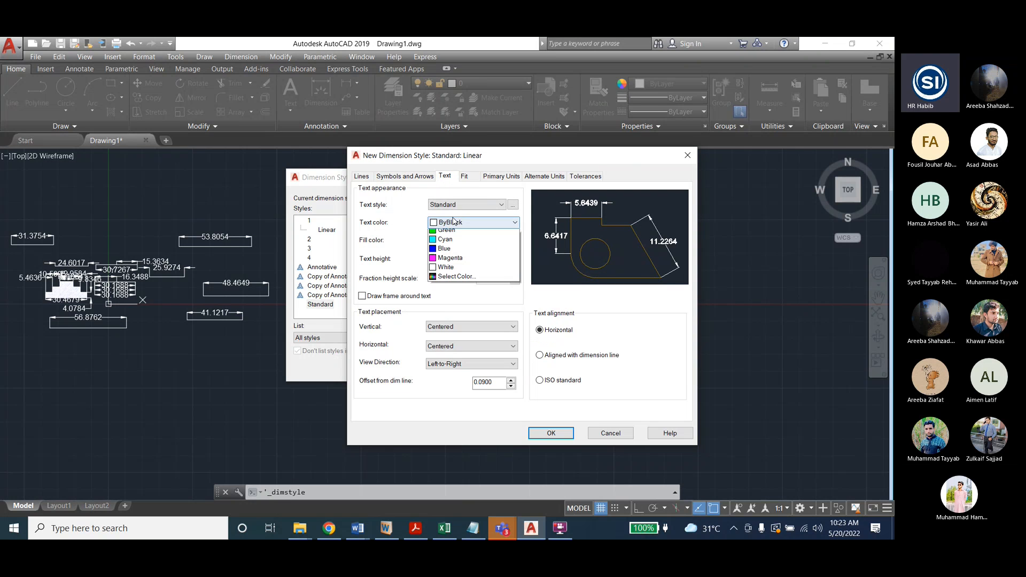
{"action": "left_click", "coordinate": [449, 251]}
{"action": "left_click", "coordinate": [405, 176]}
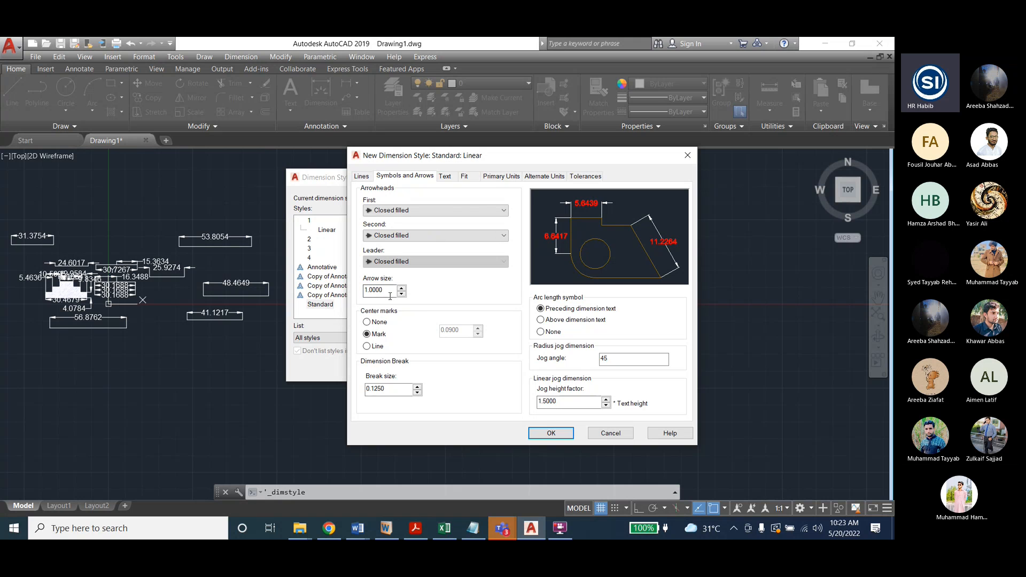
{"action": "left_click", "coordinate": [361, 176]}
{"action": "left_click", "coordinate": [429, 207]}
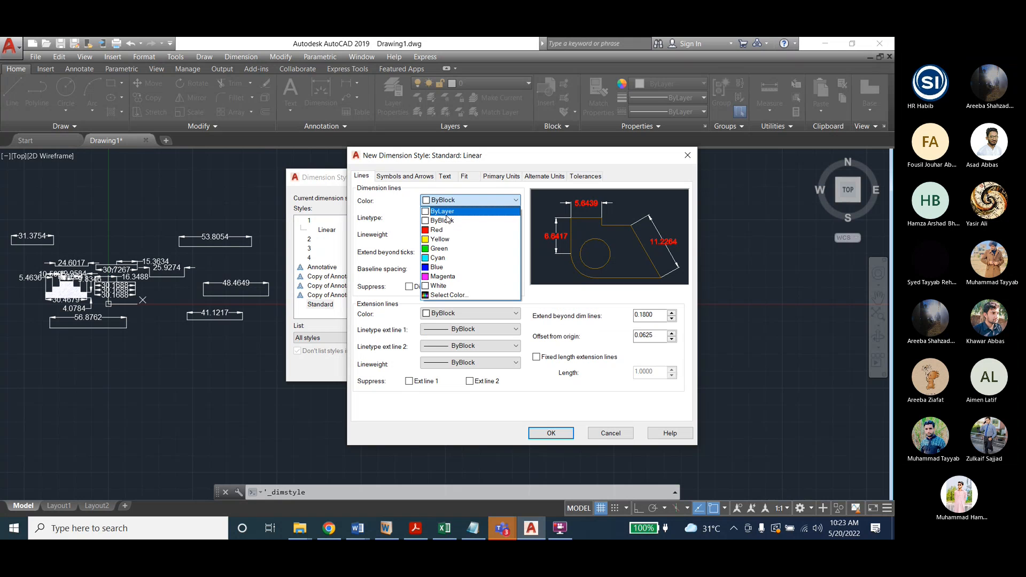
{"action": "left_click", "coordinate": [449, 245]}
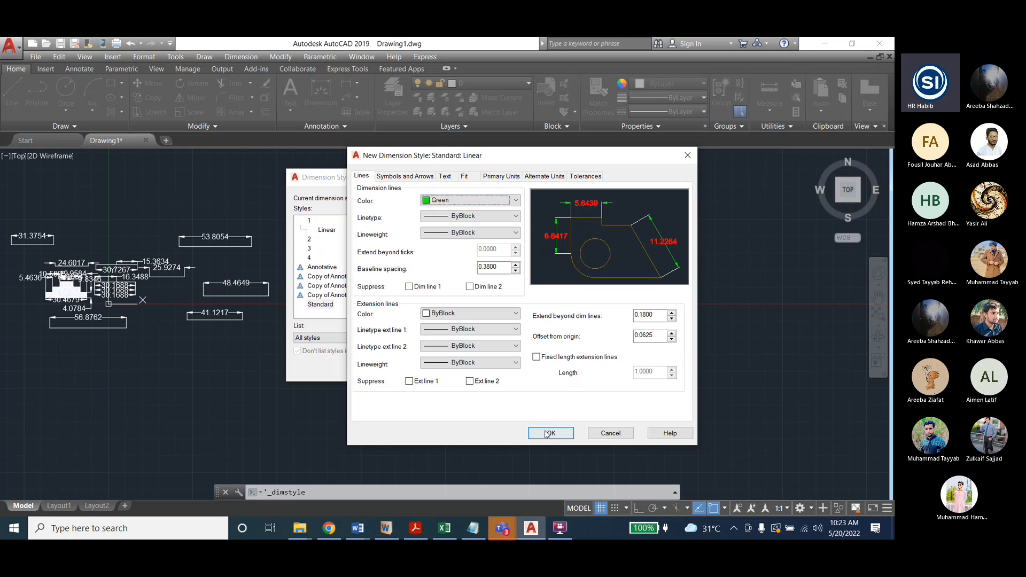
{"action": "left_click", "coordinate": [549, 432]}
Make dimension style 1 current and close the Dimension Style Manager
{"action": "left_click", "coordinate": [327, 230]}
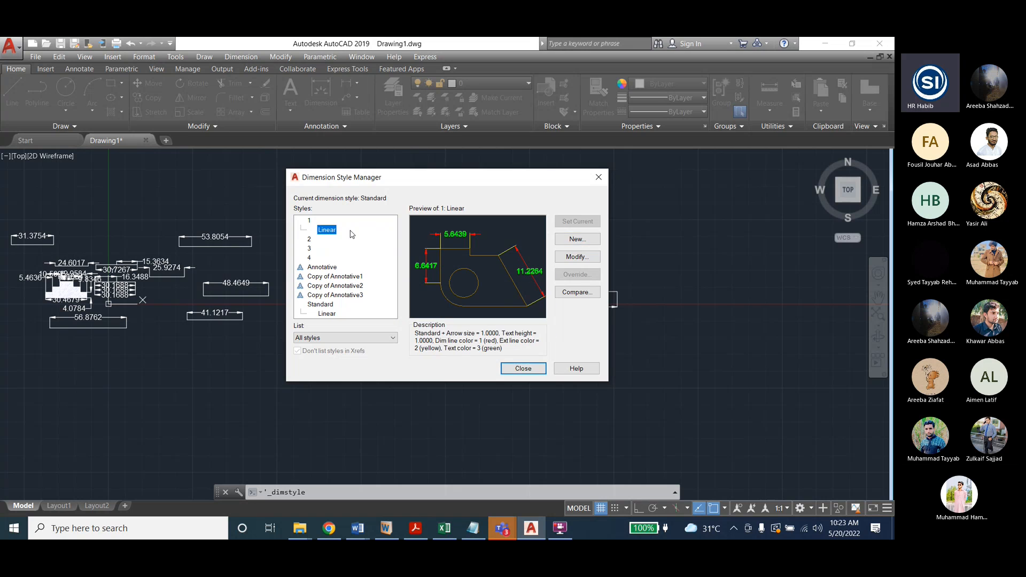
{"action": "left_click", "coordinate": [324, 231]}
{"action": "left_click", "coordinate": [313, 221]}
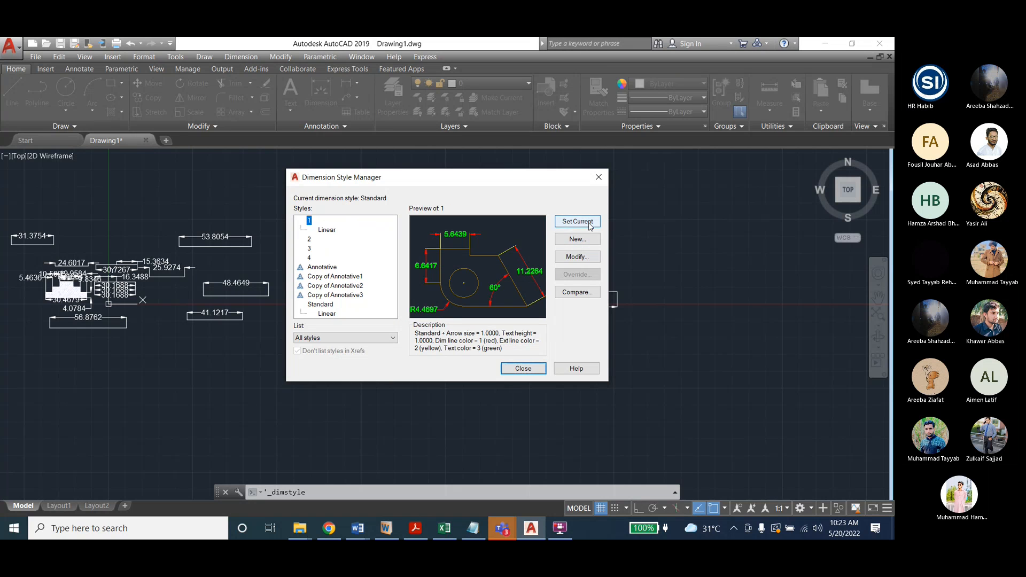
{"action": "left_click", "coordinate": [588, 224]}
{"action": "left_click", "coordinate": [520, 370]}
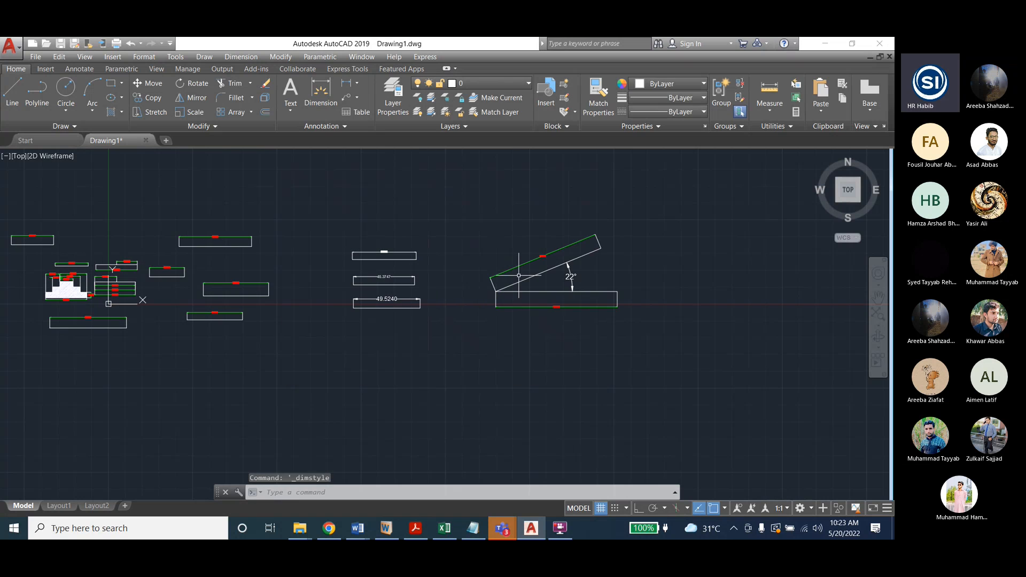
{"action": "left_click", "coordinate": [473, 236]}
{"action": "key", "text": "Escape"}
{"action": "key", "text": "Escape"}
{"action": "key", "text": "Escape"}
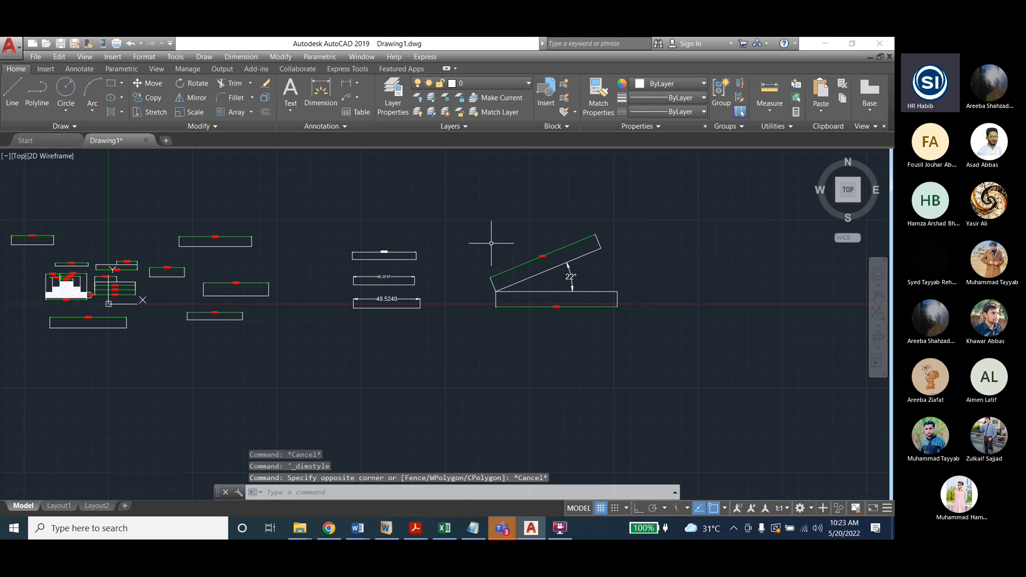
{"action": "left_click", "coordinate": [245, 58]}
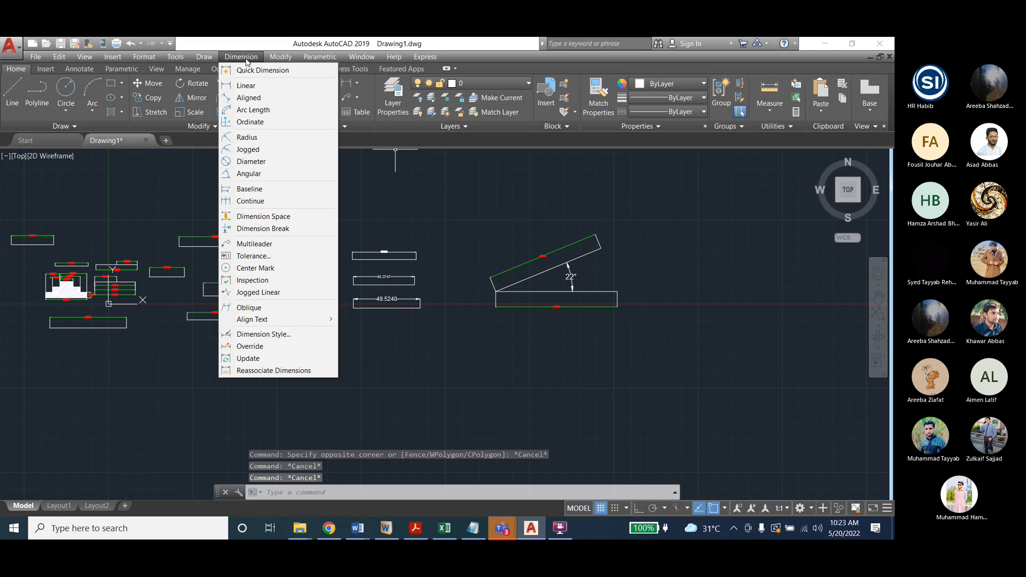
{"action": "left_click", "coordinate": [288, 348]}
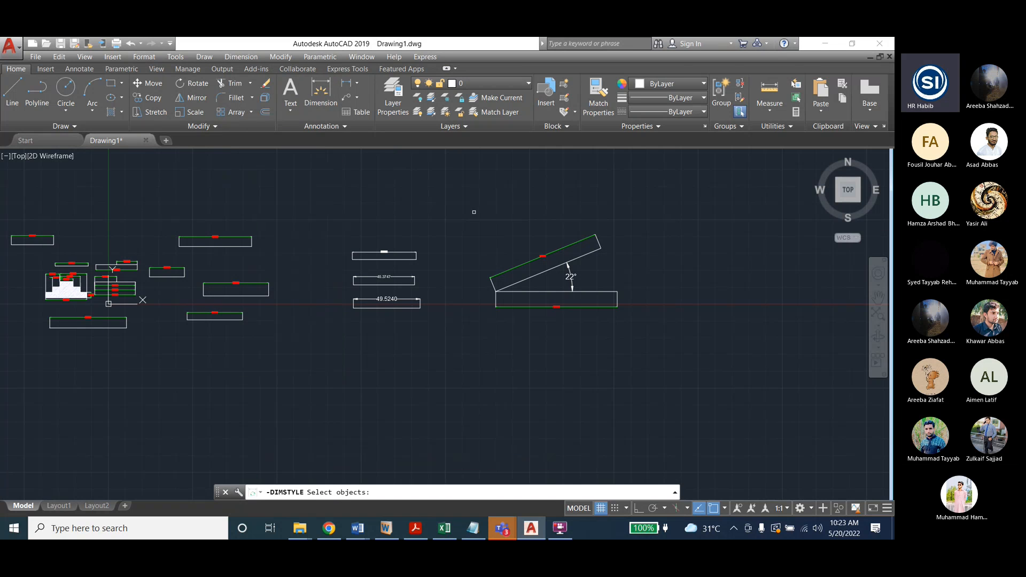
{"action": "key", "text": "Escape"}
{"action": "key", "text": "Escape"}
{"action": "key", "text": "Escape"}
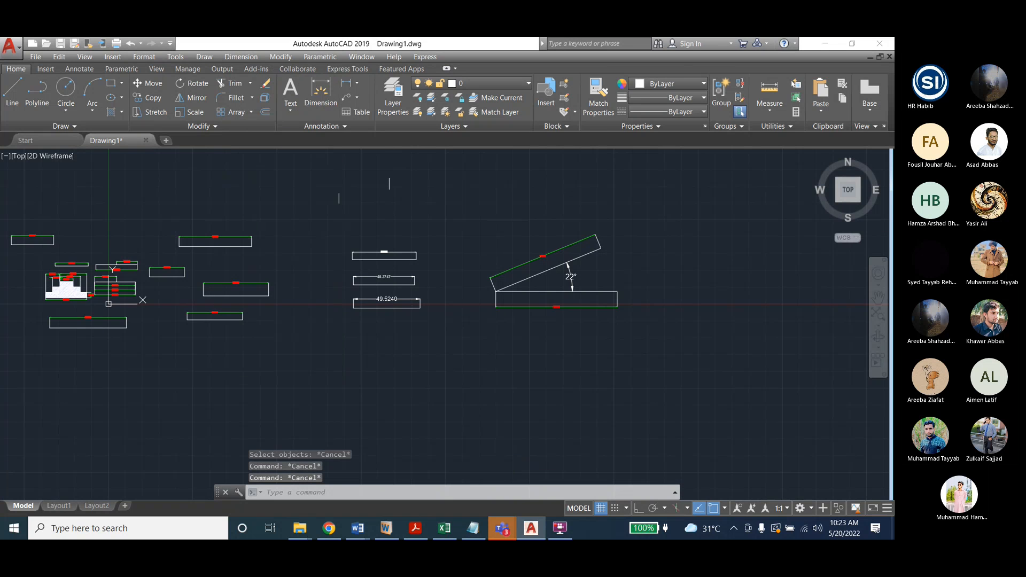
Try to update all dimensions on the angled pair of lines to the current dimension style, selecting them with a window
{"action": "left_click", "coordinate": [467, 217]}
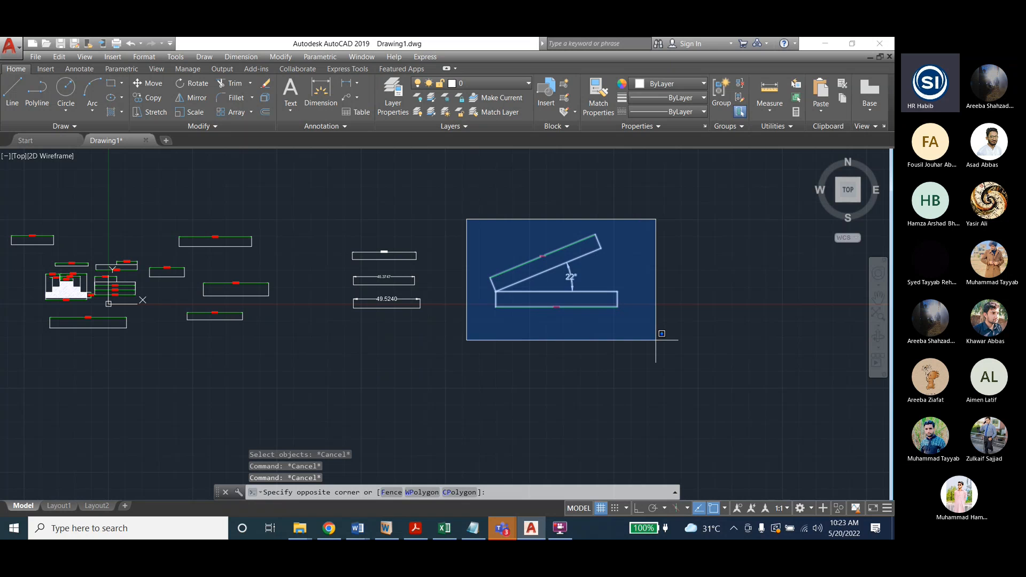
{"action": "left_click", "coordinate": [657, 339]}
{"action": "left_click", "coordinate": [241, 57]}
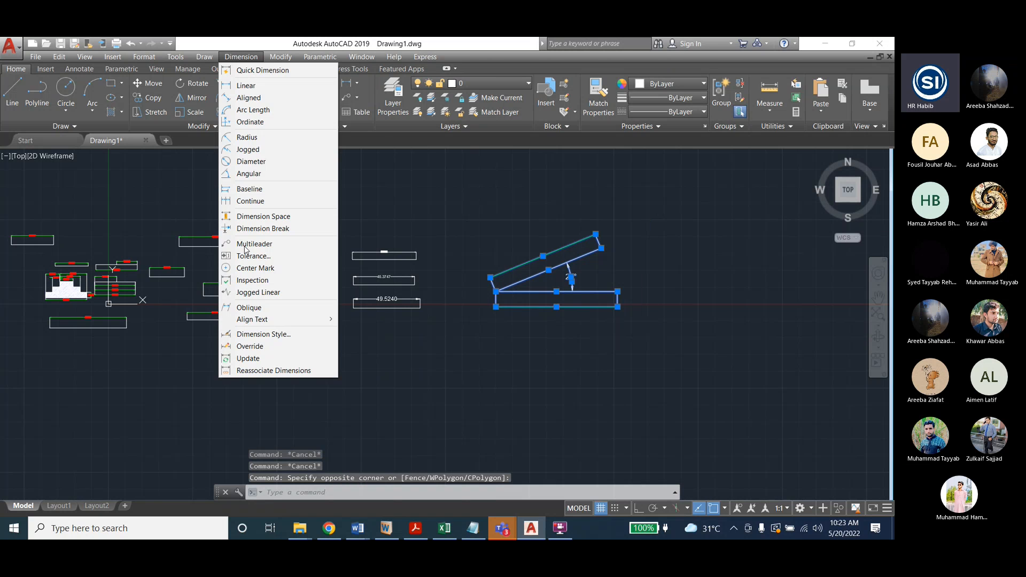
{"action": "left_click", "coordinate": [247, 359]}
{"action": "left_click", "coordinate": [460, 228]}
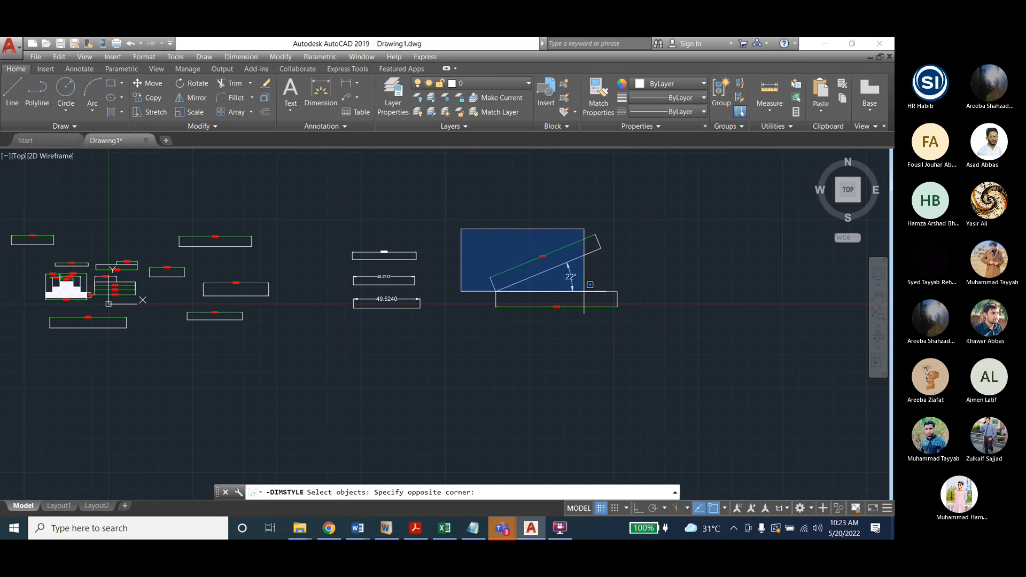
{"action": "left_click", "coordinate": [645, 339]}
{"action": "key", "text": "Escape"}
{"action": "key", "text": "Escape"}
{"action": "key", "text": "Escape"}
{"action": "key", "text": "Escape"}
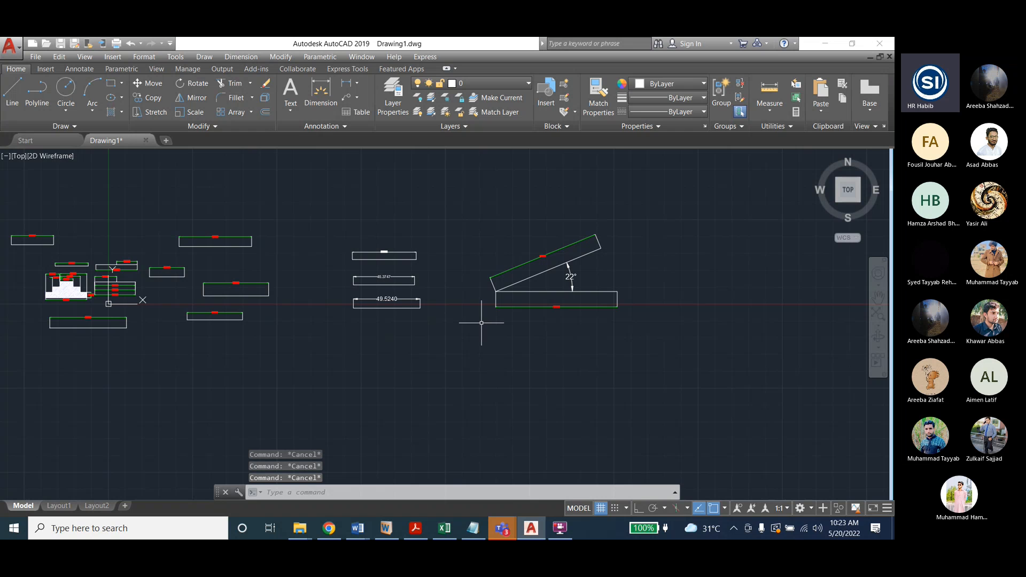
Make dimension style 1 current and create a new style based on it that applies only to angular dimensions
{"action": "left_click", "coordinate": [241, 57]}
{"action": "left_click", "coordinate": [259, 334]}
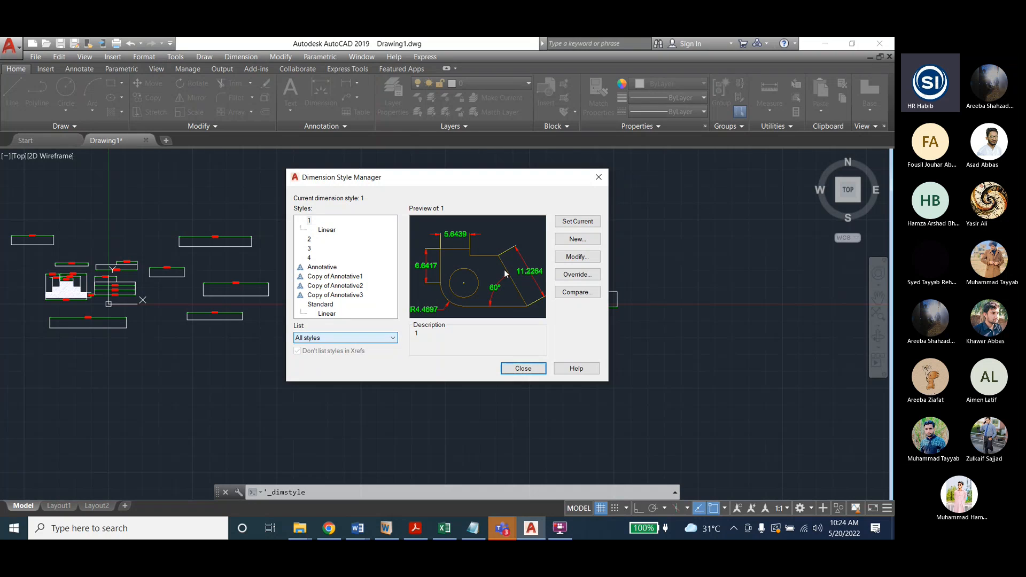
{"action": "left_click", "coordinate": [577, 222]}
{"action": "left_click", "coordinate": [577, 239]}
{"action": "left_click", "coordinate": [200, 330]}
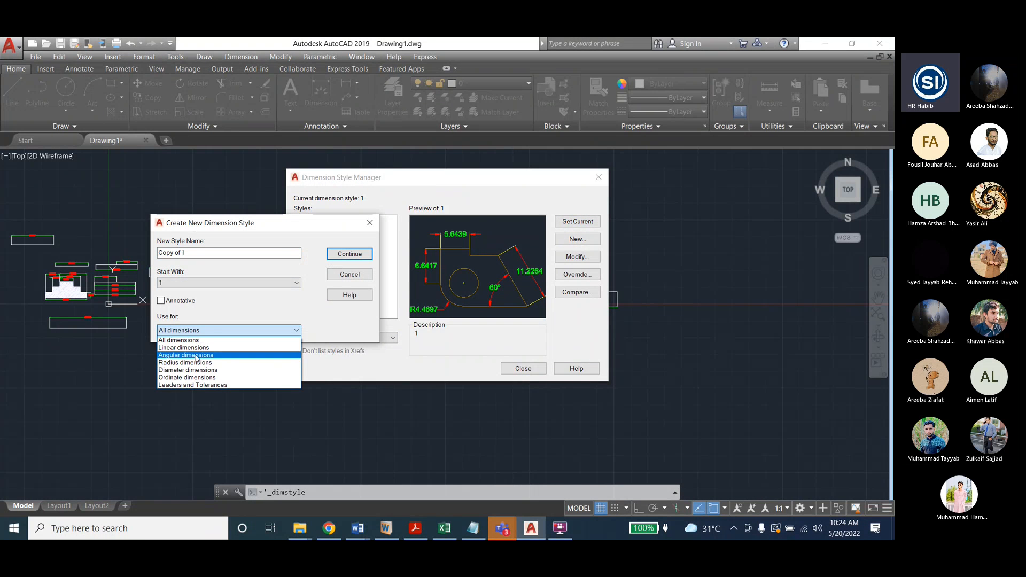
{"action": "left_click", "coordinate": [187, 355]}
{"action": "left_click", "coordinate": [350, 254]}
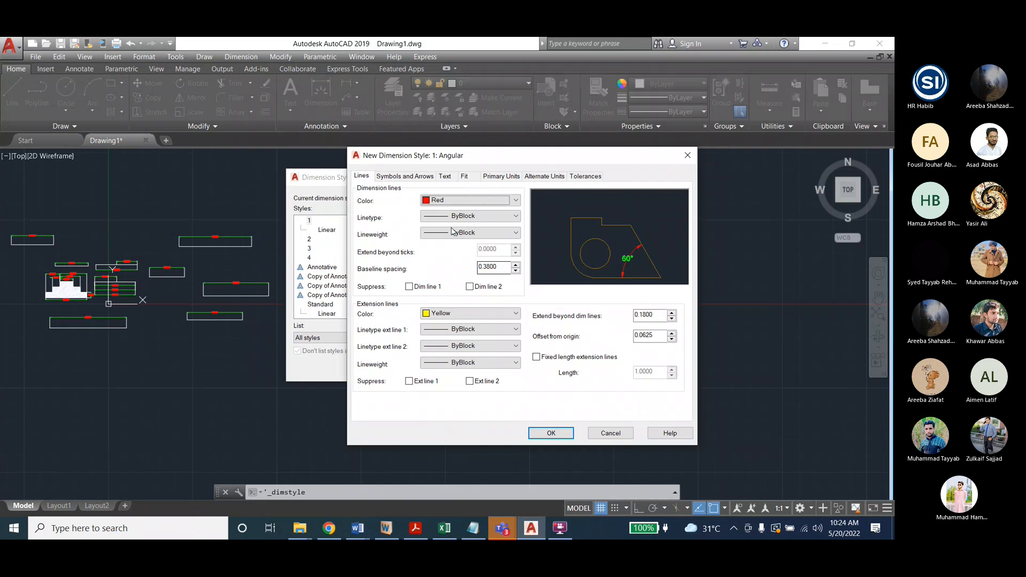
Set the new angular style's arrow size to 3 and its text height to 3
{"action": "left_click", "coordinate": [398, 176]}
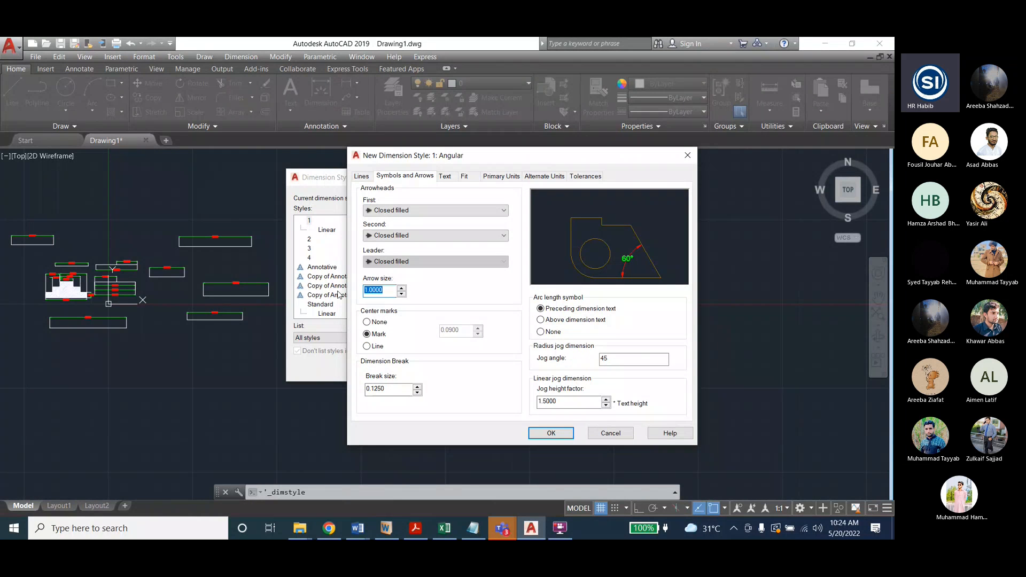
{"action": "left_click", "coordinate": [454, 176]}
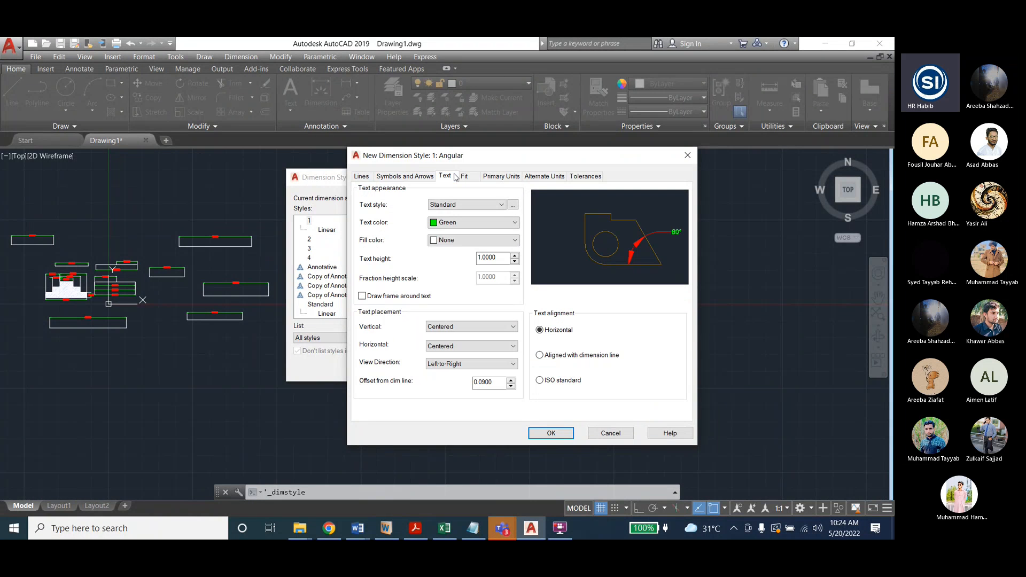
Color the angular style's dimension lines blue and its text magenta, then save it and close the Dimension Style Manager
{"action": "left_click", "coordinate": [362, 176]}
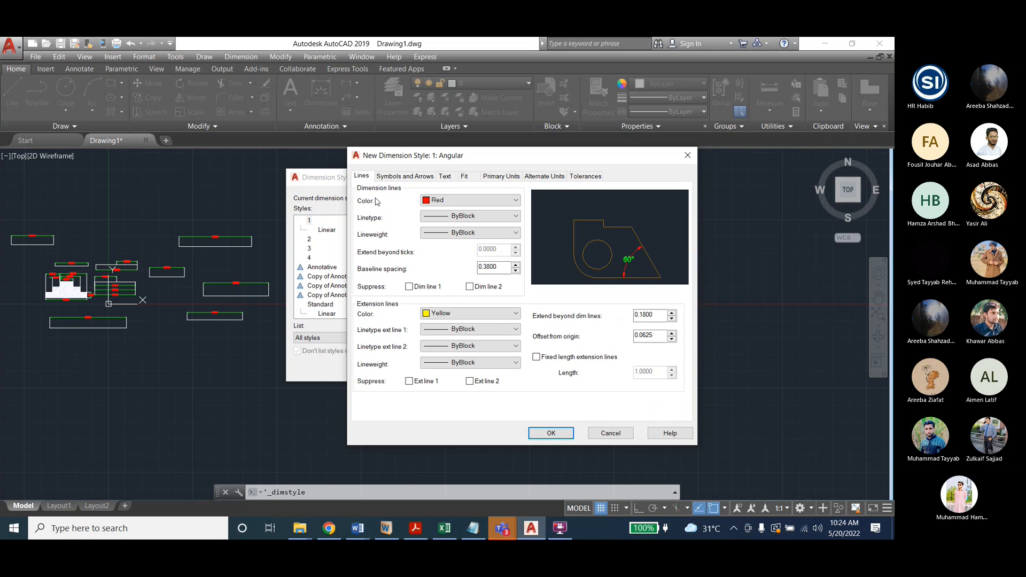
{"action": "left_click", "coordinate": [451, 201]}
{"action": "left_click", "coordinate": [444, 270]}
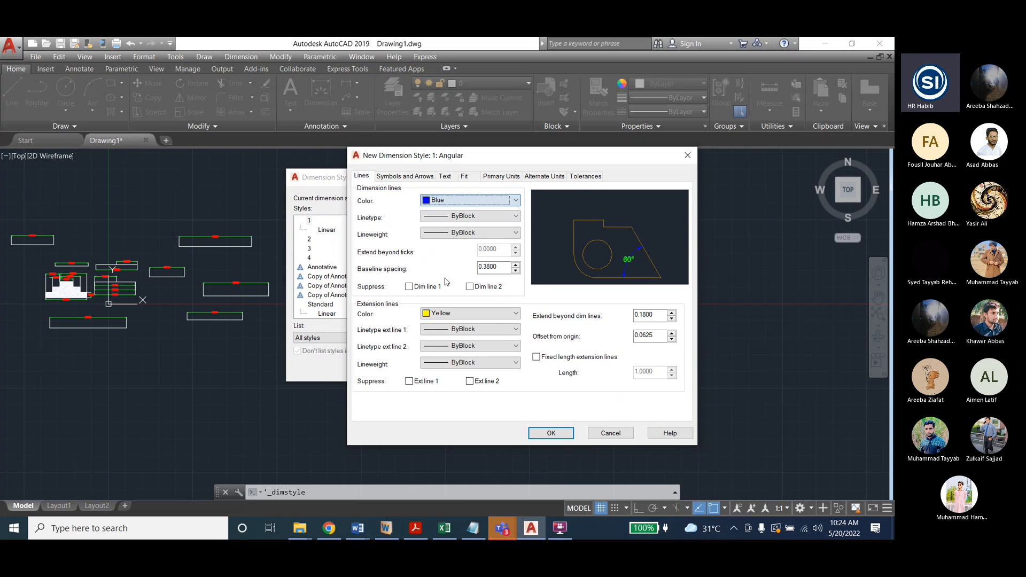
{"action": "left_click", "coordinate": [444, 176]}
{"action": "left_click", "coordinate": [454, 222]}
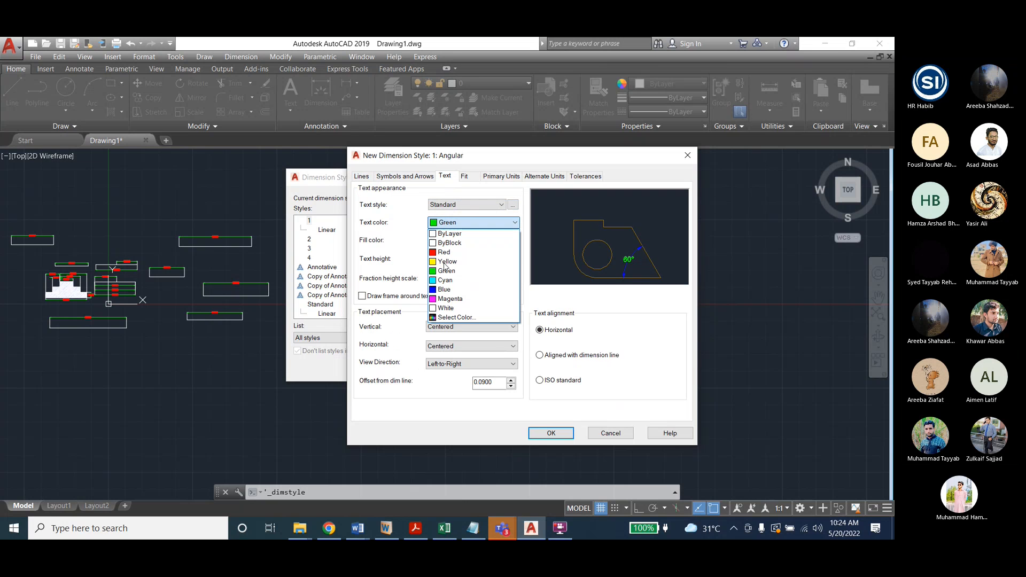
{"action": "left_click", "coordinate": [449, 299]}
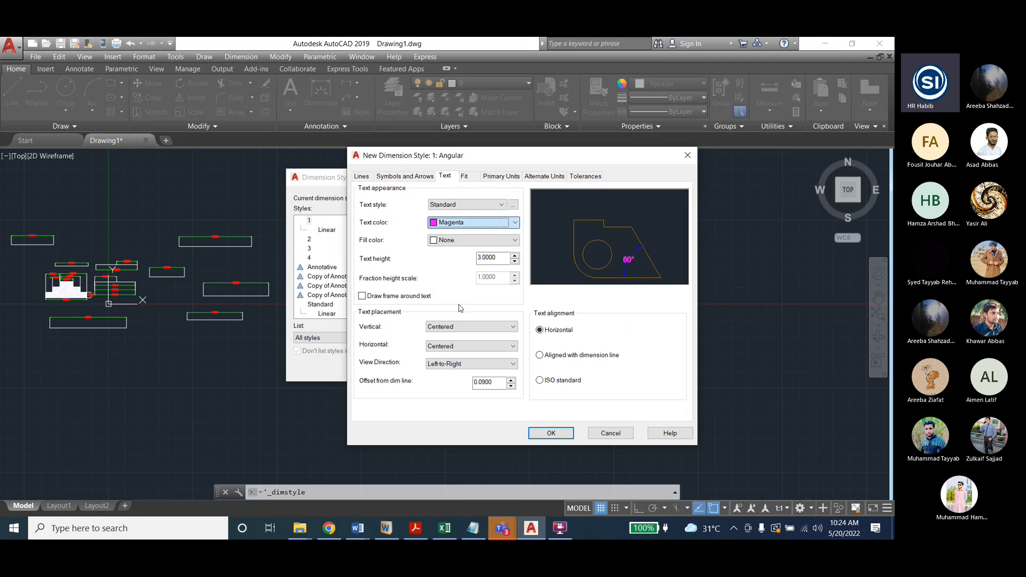
{"action": "left_click", "coordinate": [551, 433]}
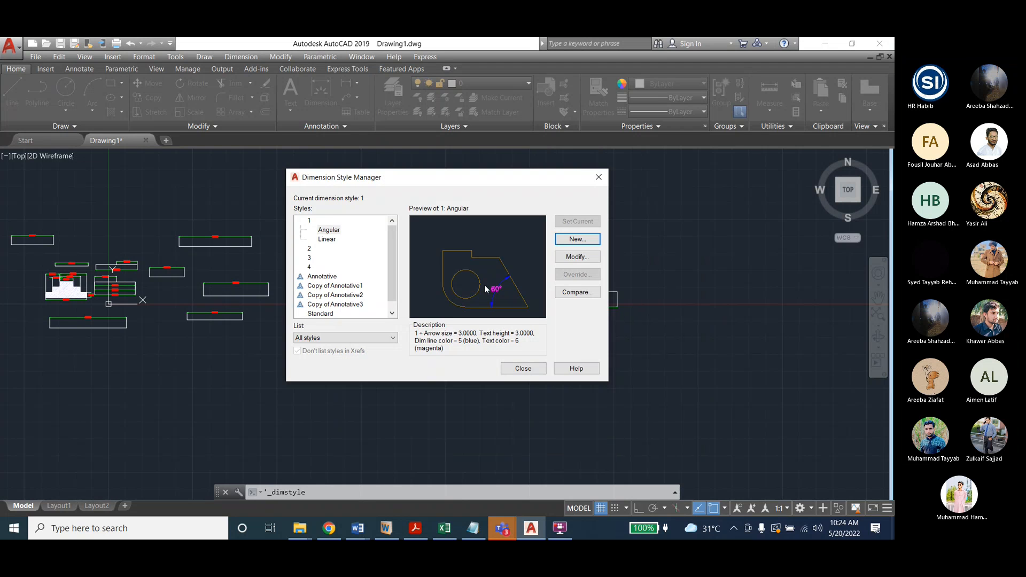
{"action": "left_click", "coordinate": [521, 368]}
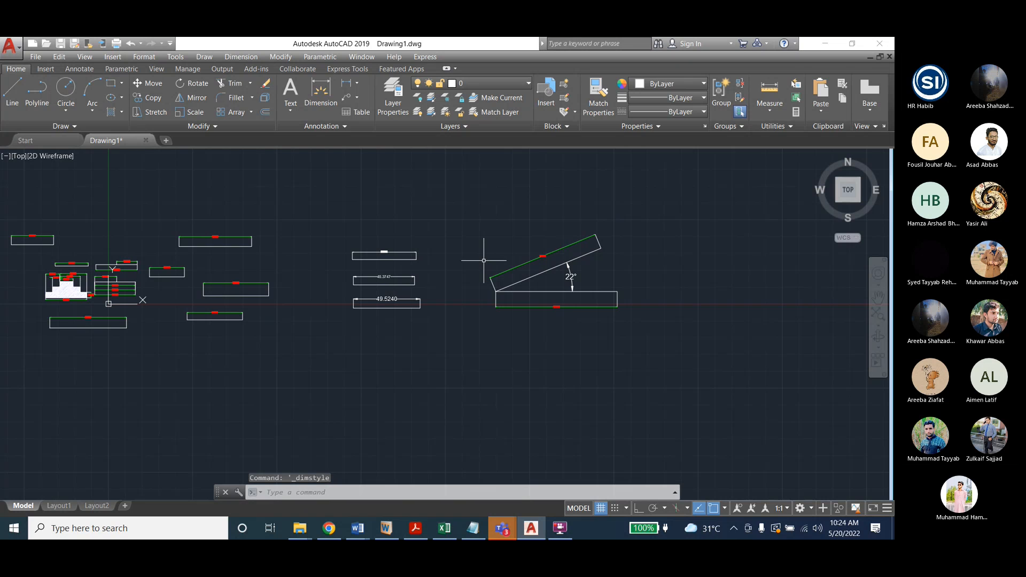
{"action": "left_click", "coordinate": [566, 285]}
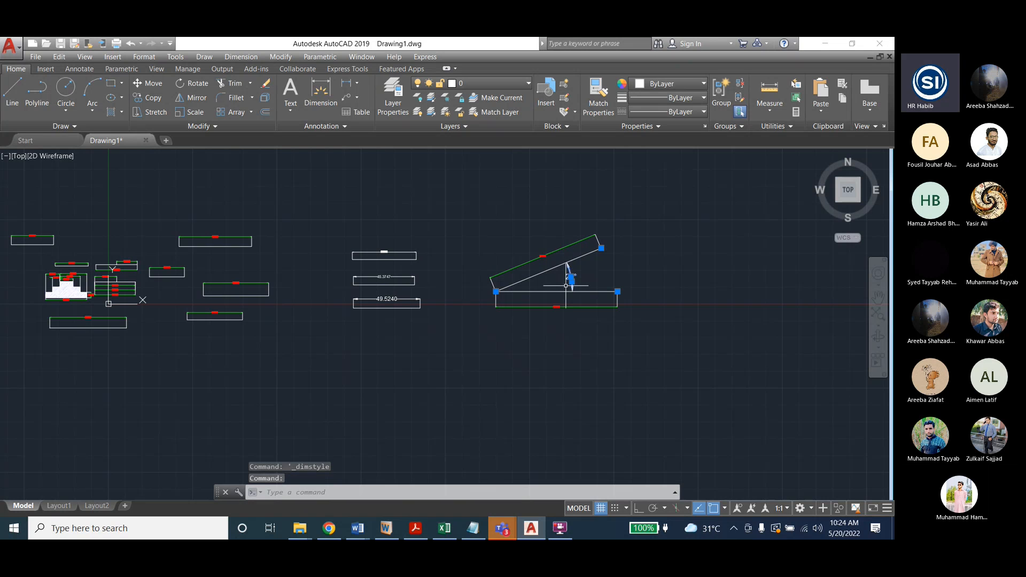
{"action": "key", "text": "Escape"}
{"action": "key", "text": "Escape"}
{"action": "key", "text": "Escape"}
Update the angular dimension and the two aligned dimensions on the angled pair of lines to the current dimension style
{"action": "left_click", "coordinate": [241, 56]}
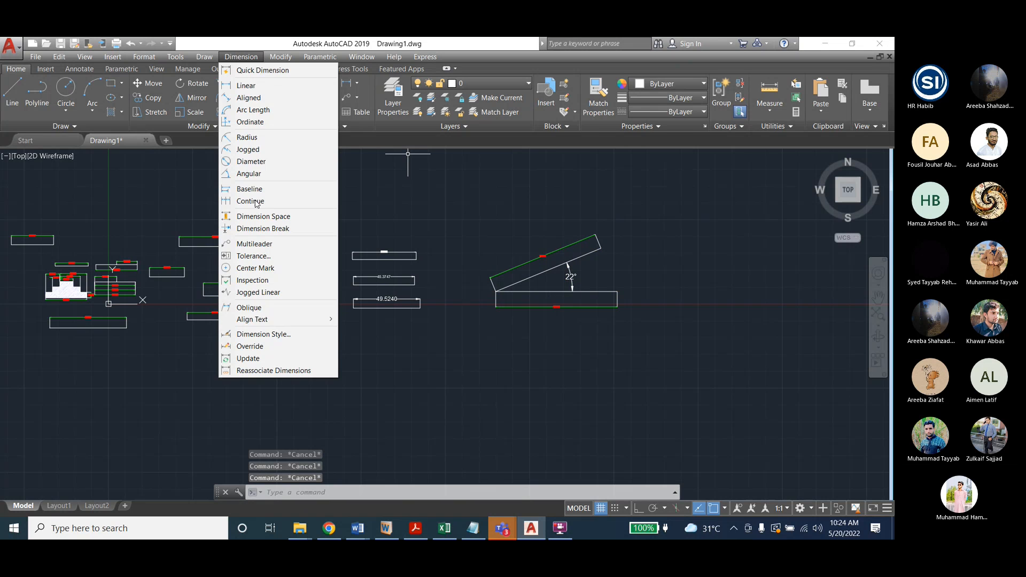
{"action": "left_click", "coordinate": [248, 358]}
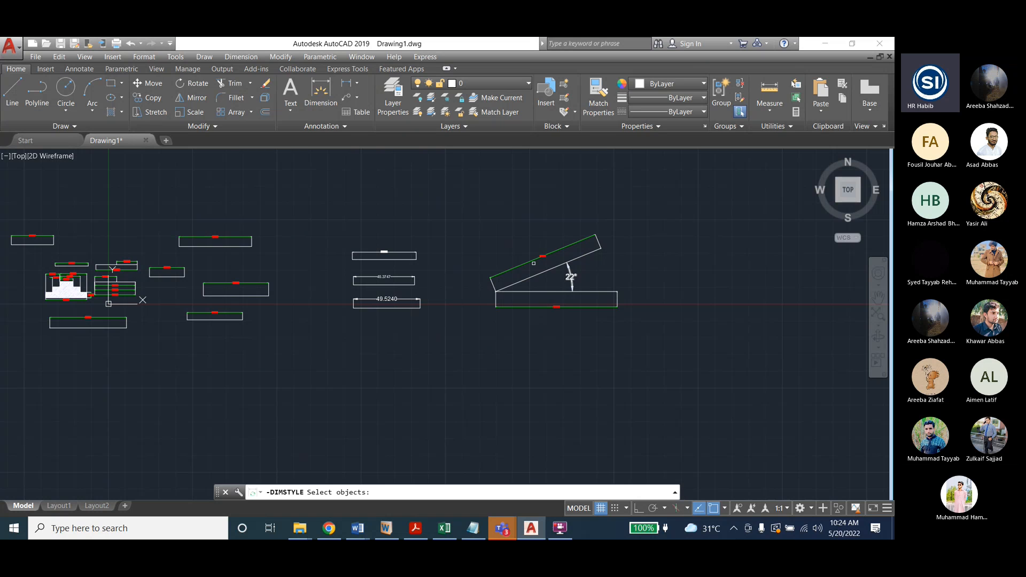
{"action": "left_click", "coordinate": [573, 282]}
{"action": "left_click", "coordinate": [556, 251]}
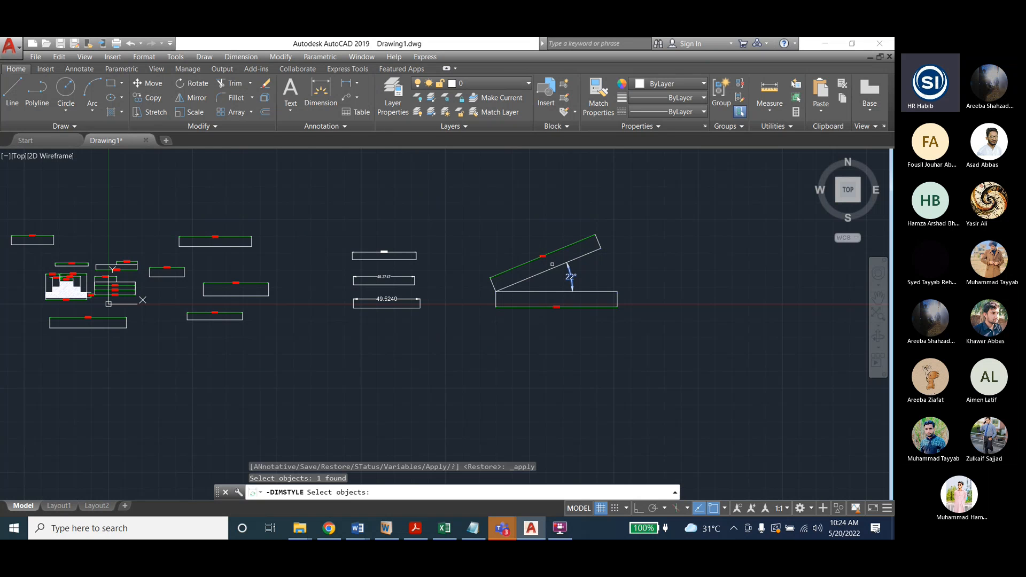
{"action": "left_click", "coordinate": [553, 305]}
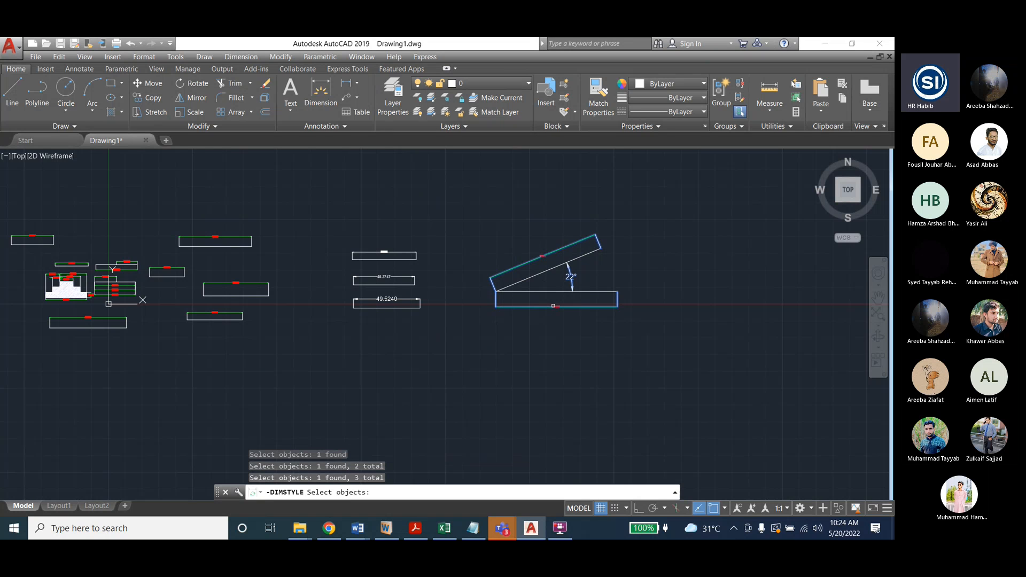
{"action": "key", "text": "Return"}
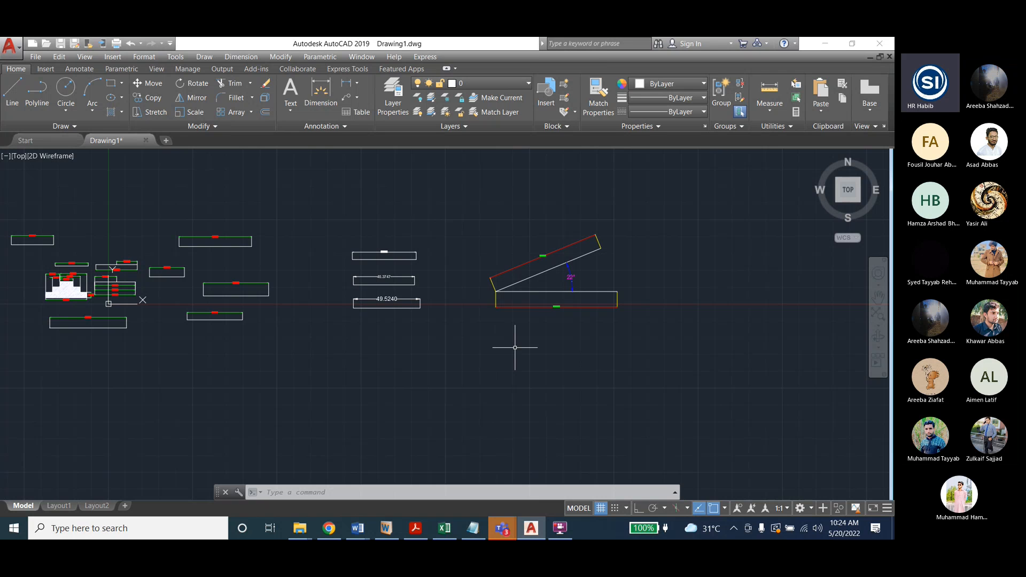
{"action": "key", "text": "Escape"}
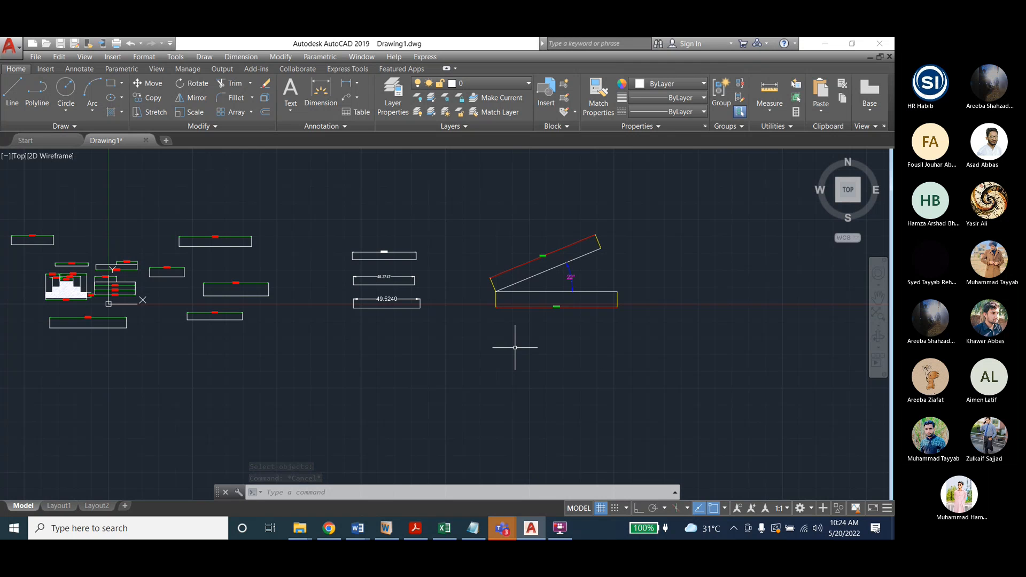
Open the Dimension Style Manager and select the Standard style
{"action": "left_click", "coordinate": [250, 57]}
{"action": "left_click", "coordinate": [267, 334]}
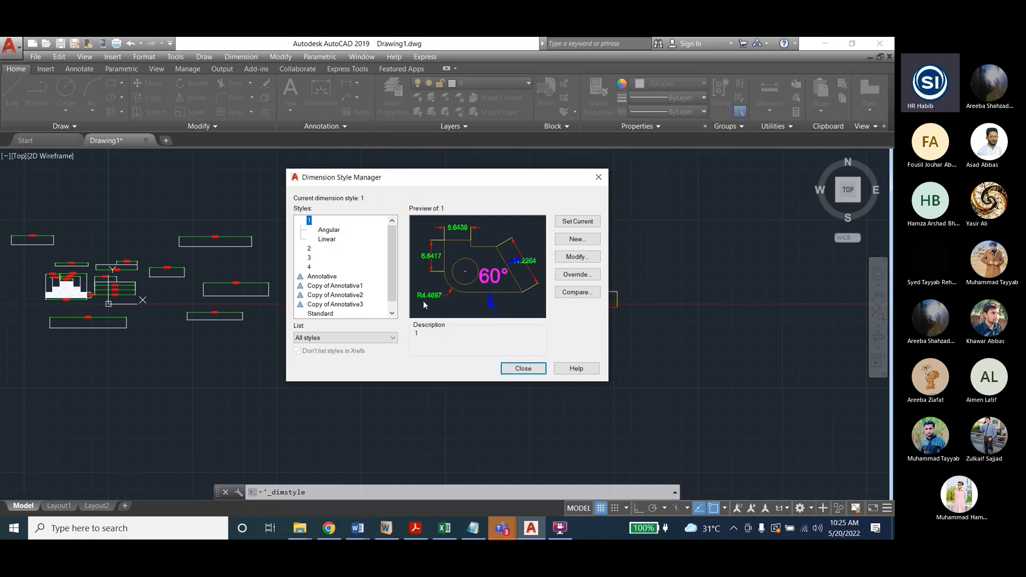
{"action": "scroll", "coordinate": [387, 283], "scroll_direction": "down", "scroll_amount": 1}
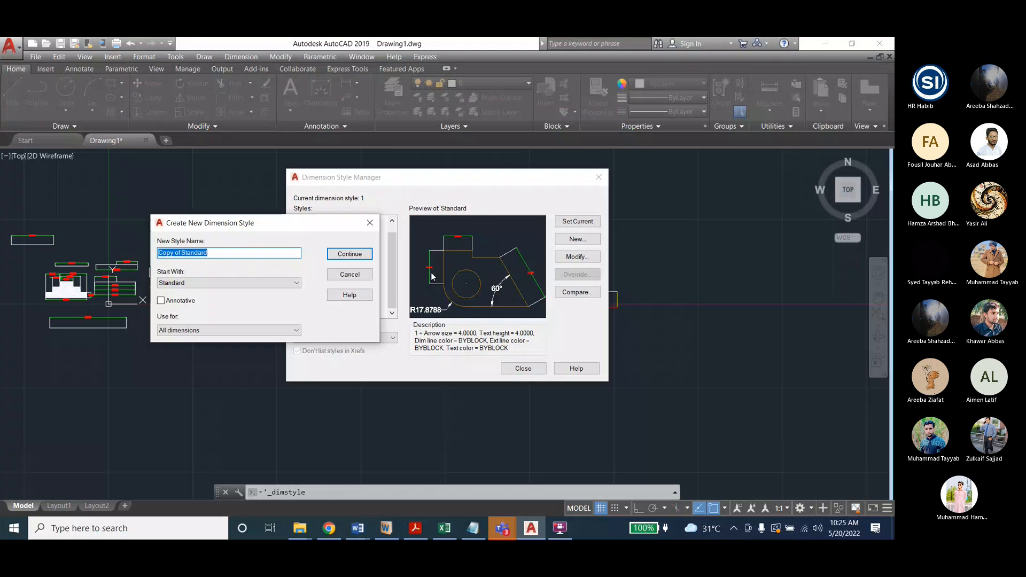
Try to create a new style based on Standard that applies only to linear dimensions
{"action": "left_click", "coordinate": [200, 331]}
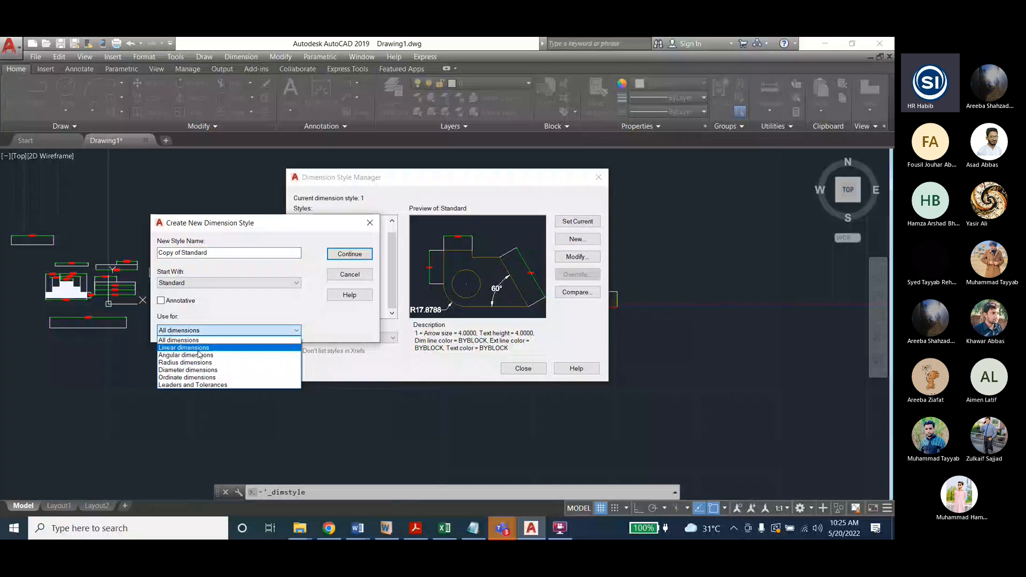
{"action": "left_click", "coordinate": [198, 350]}
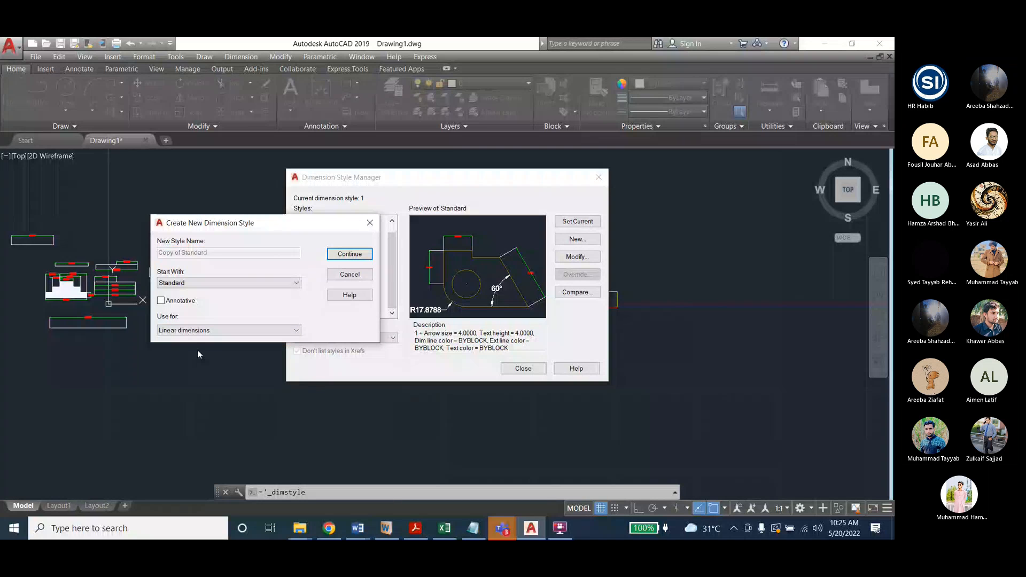
{"action": "left_click", "coordinate": [349, 253]}
{"action": "left_click", "coordinate": [518, 288]}
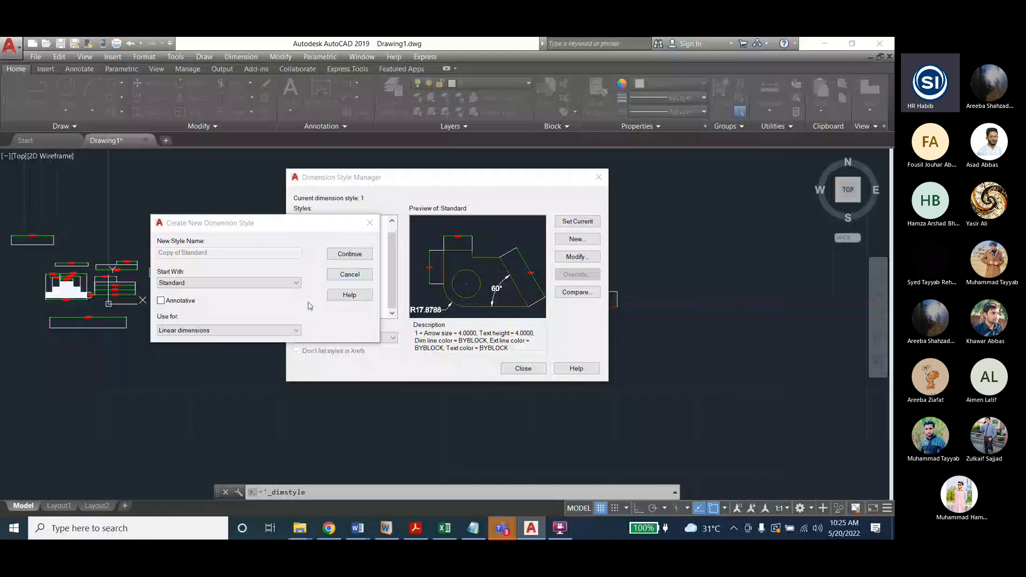
{"action": "left_click", "coordinate": [349, 274]}
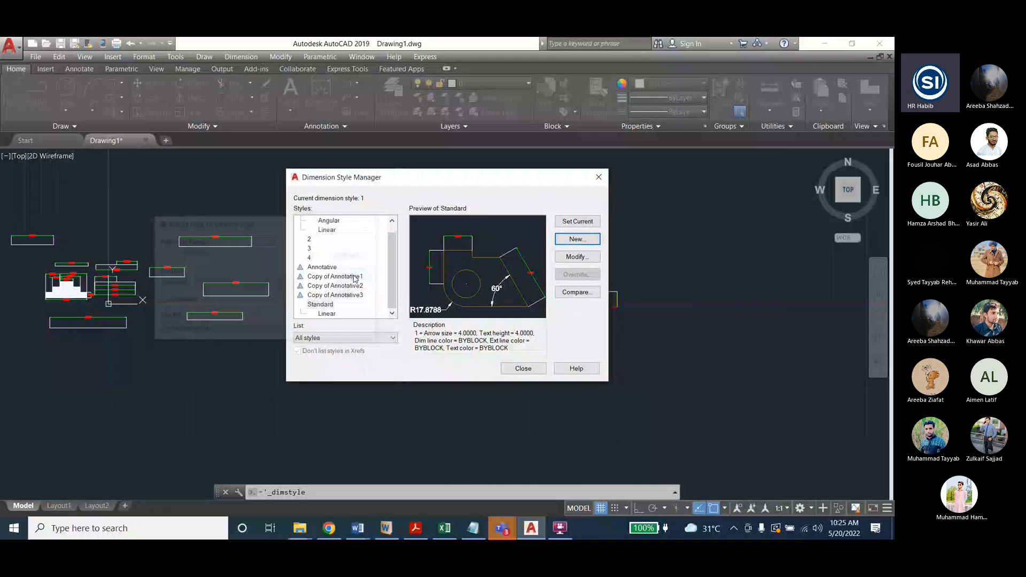
Open the linear style under style 1 for modification, check its arrow size and text height, and choose green text
{"action": "left_click", "coordinate": [327, 230]}
{"action": "left_click", "coordinate": [577, 258]}
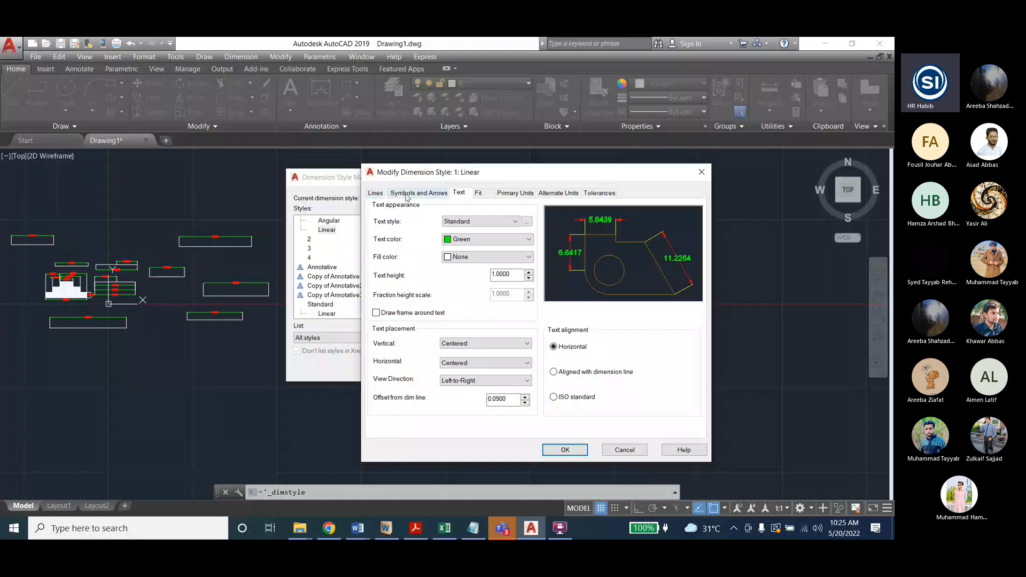
{"action": "double_click", "coordinate": [502, 274]}
{"action": "left_click", "coordinate": [418, 193]}
{"action": "left_click_drag", "start_coordinate": [398, 307], "coordinate": [357, 311]}
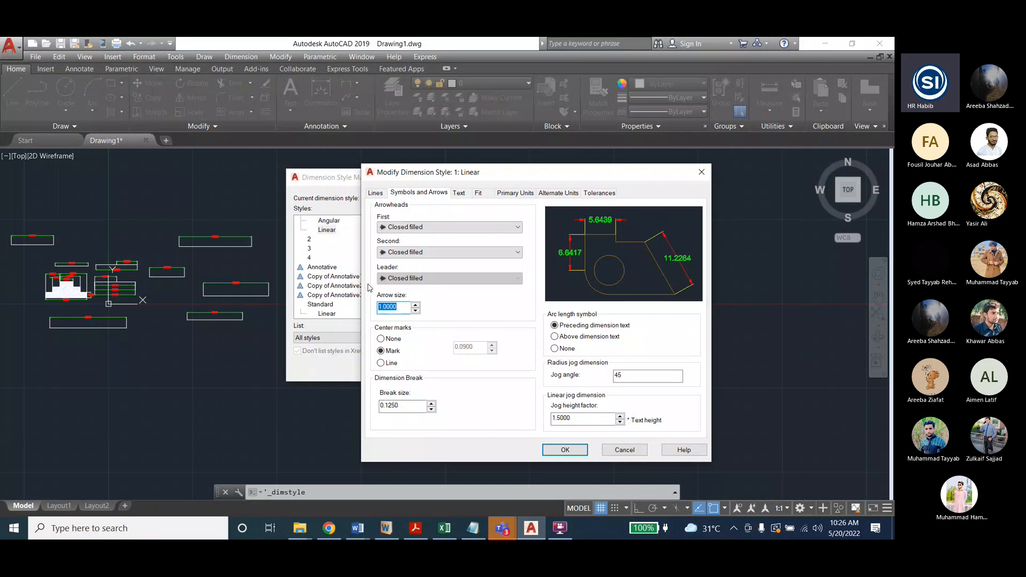
{"action": "left_click", "coordinate": [459, 193]}
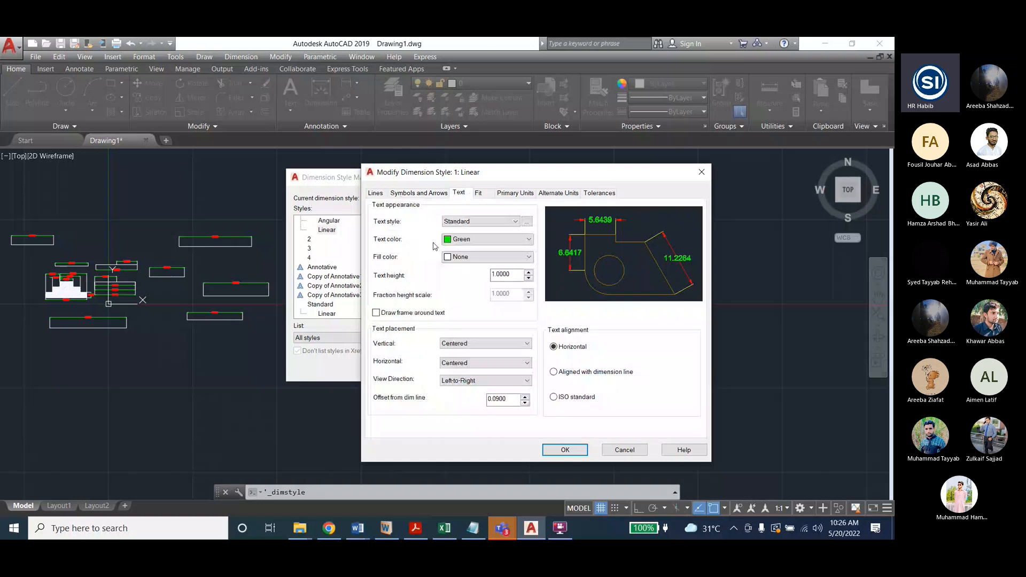
{"action": "left_click", "coordinate": [454, 240]}
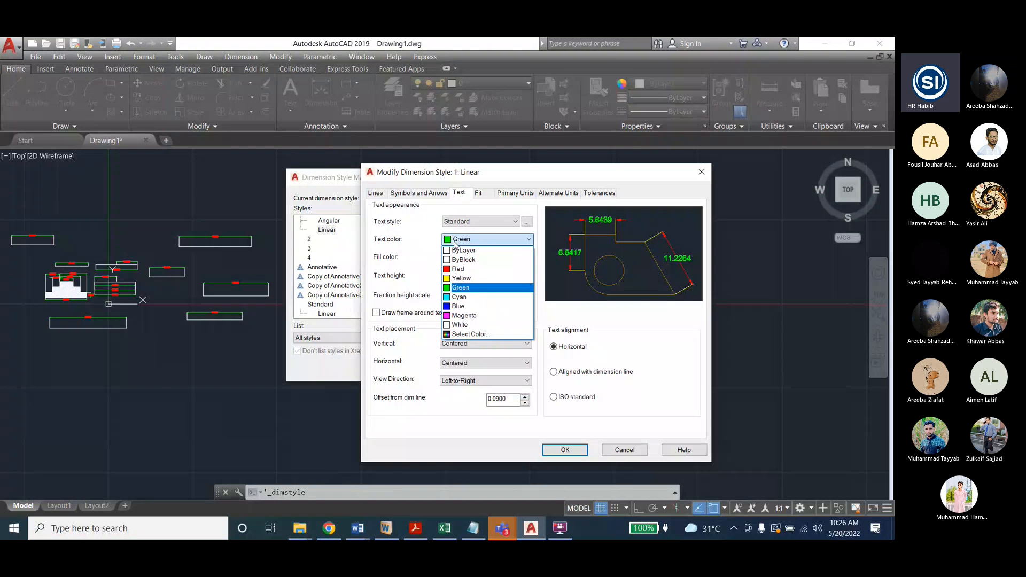
{"action": "left_click", "coordinate": [457, 288]}
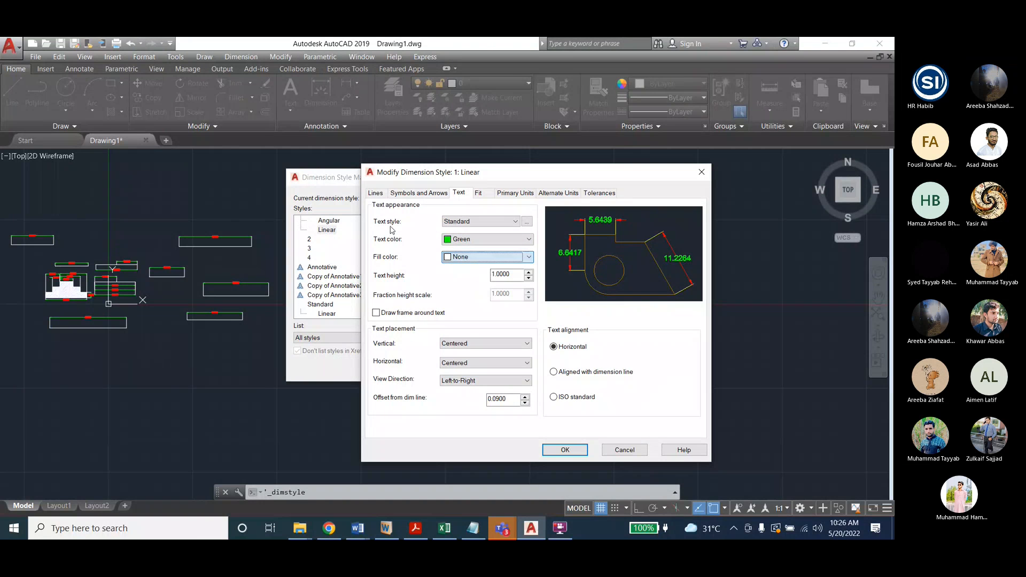
Color the dimension lines and extension lines of style 1's linear style green, and save the changes
{"action": "left_click", "coordinate": [378, 194]}
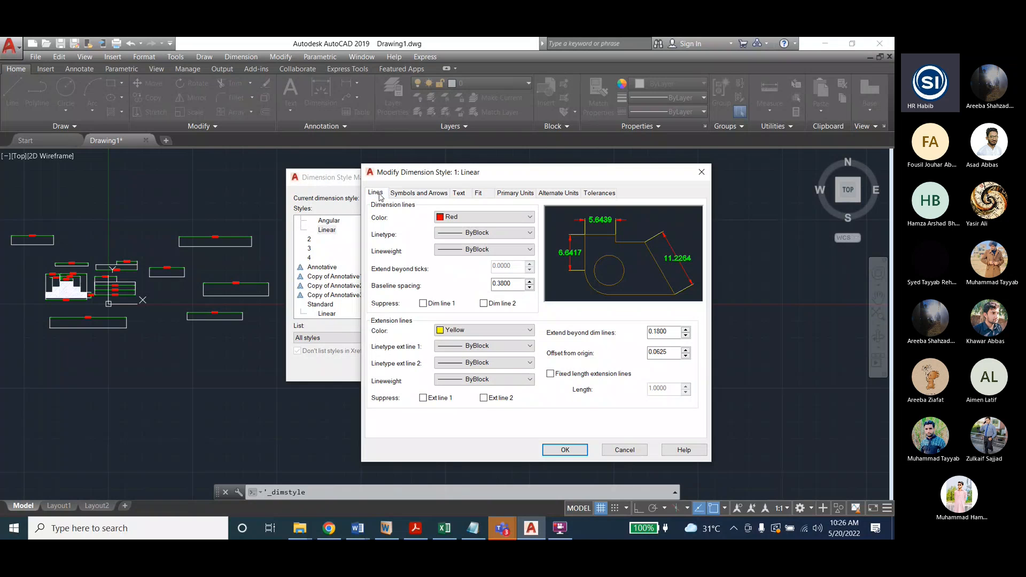
{"action": "left_click", "coordinate": [470, 217]}
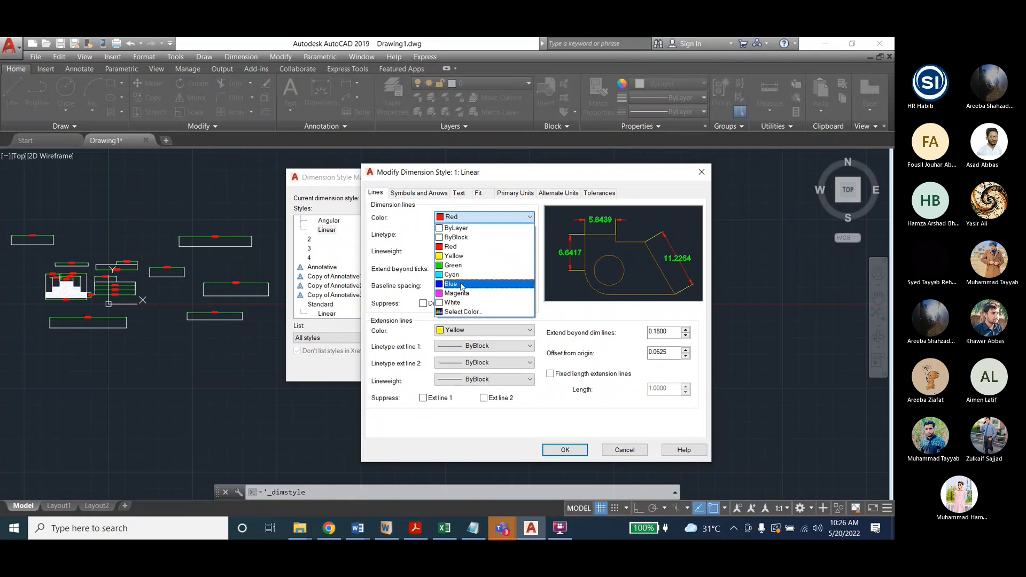
{"action": "left_click", "coordinate": [461, 265]}
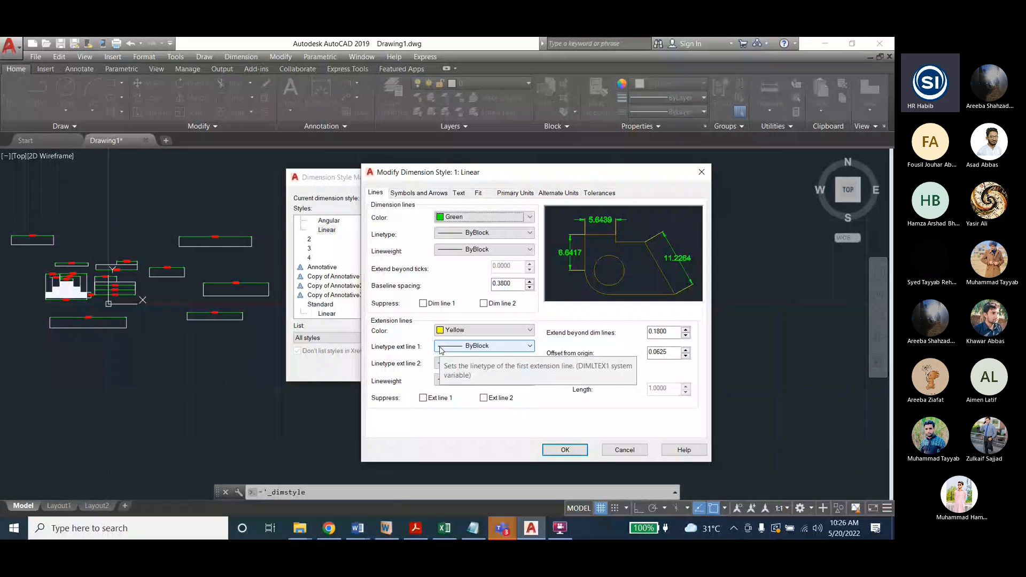
{"action": "left_click", "coordinate": [451, 331]}
{"action": "left_click", "coordinate": [452, 378]}
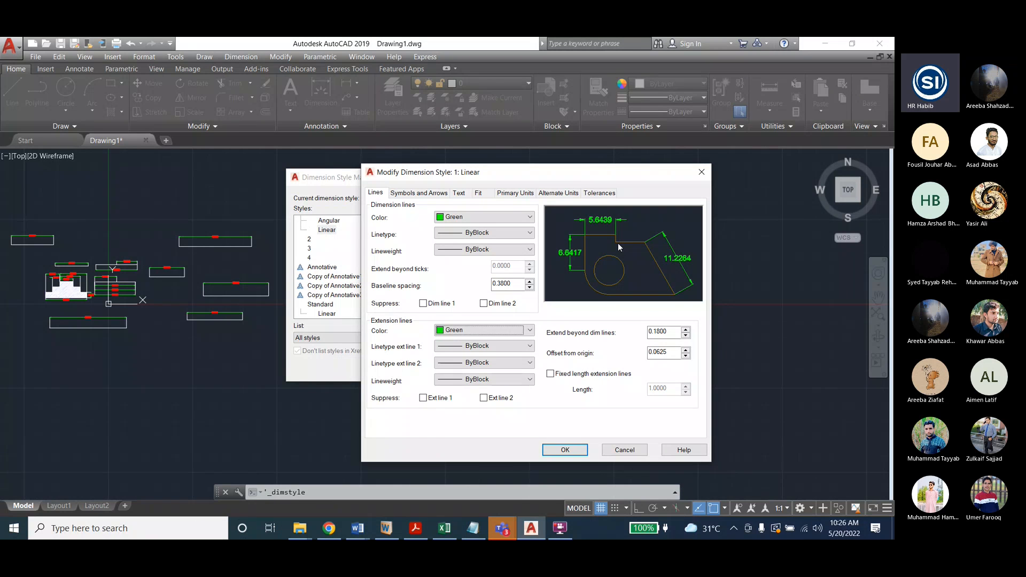
{"action": "left_click", "coordinate": [555, 453]}
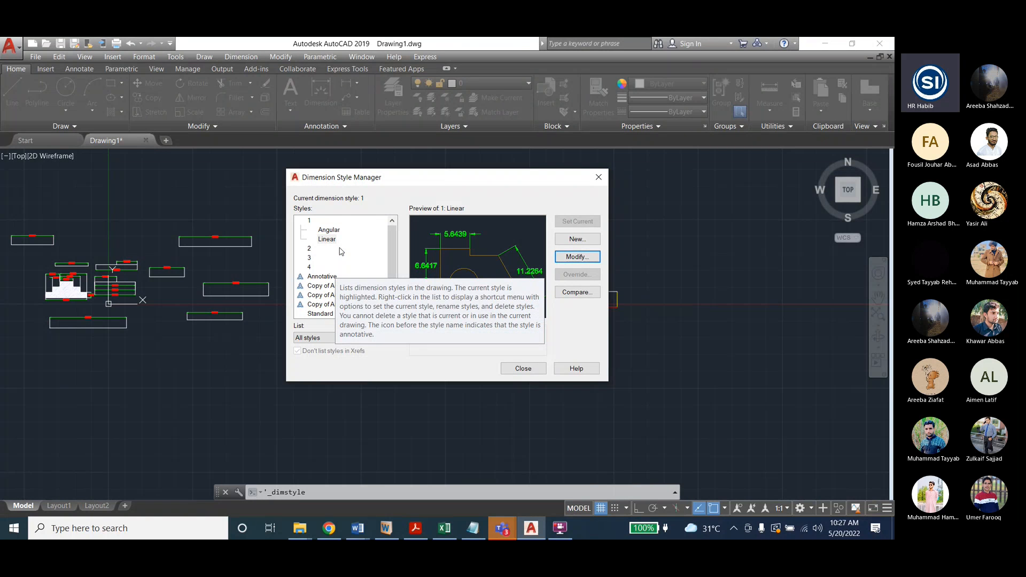
Compare the previews of the Standard style's linear sub-style, style 1's linear sub-style and style 1 itself
{"action": "scroll", "coordinate": [336, 267], "scroll_direction": "down", "scroll_amount": 1}
{"action": "left_click", "coordinate": [327, 314]}
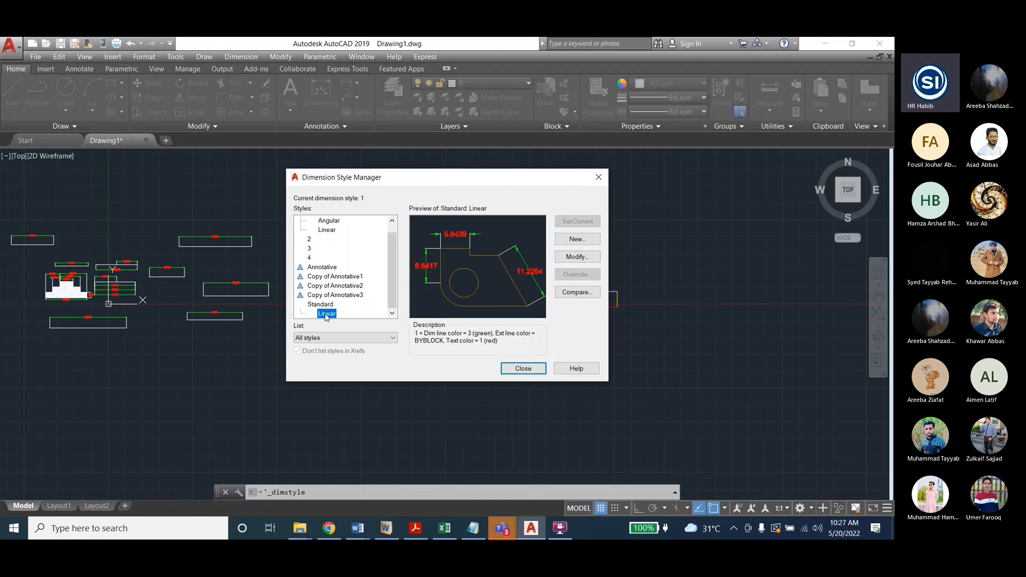
{"action": "left_click", "coordinate": [328, 230]}
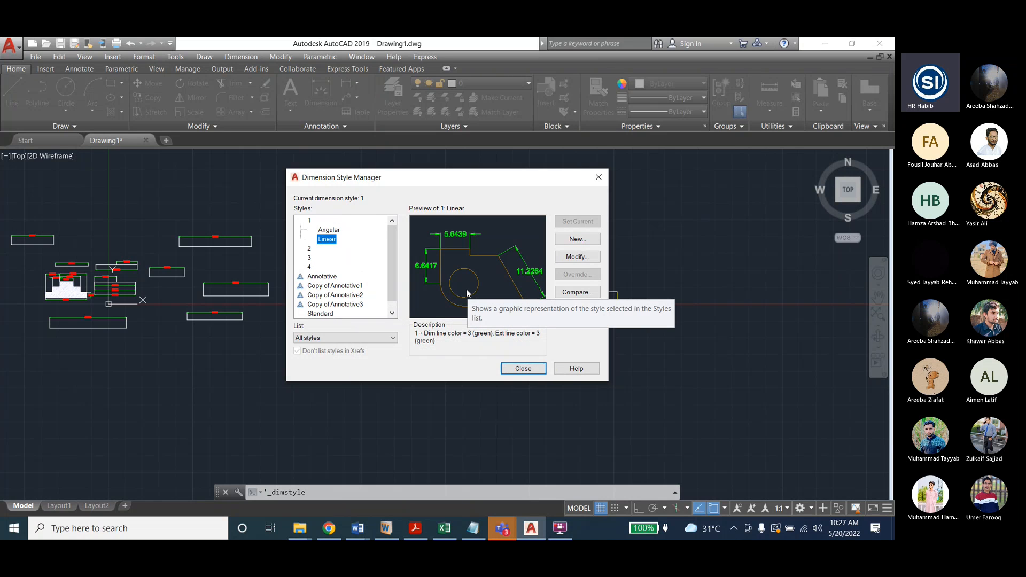
{"action": "scroll", "coordinate": [358, 302], "scroll_direction": "down", "scroll_amount": 1}
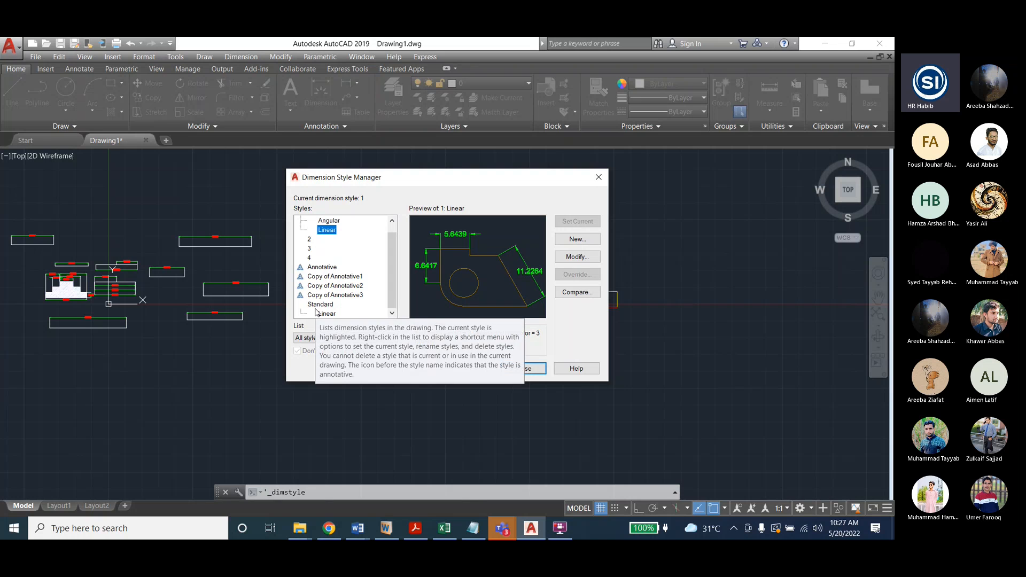
{"action": "scroll", "coordinate": [316, 312], "scroll_direction": "up", "scroll_amount": 1}
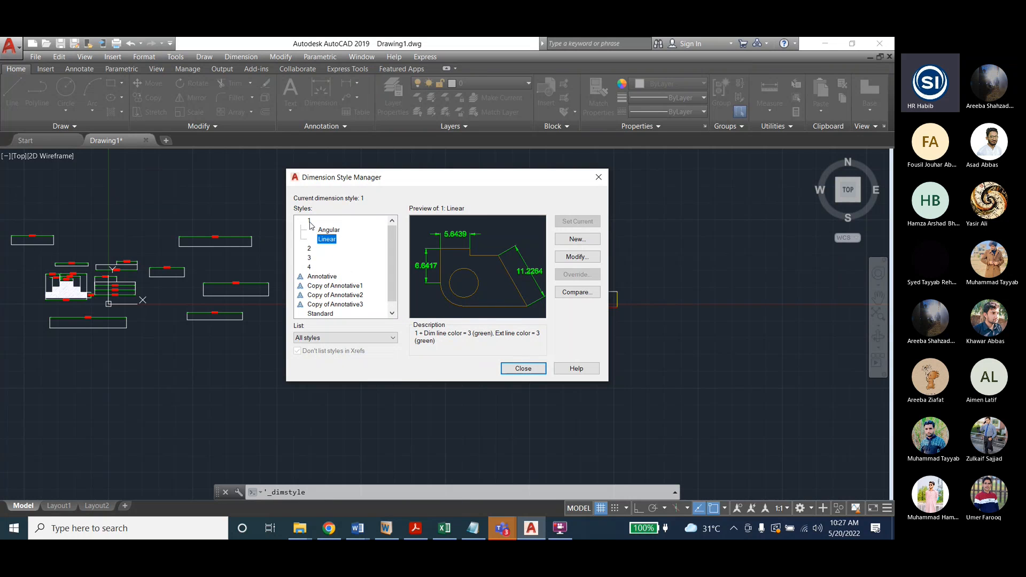
{"action": "left_click", "coordinate": [310, 221]}
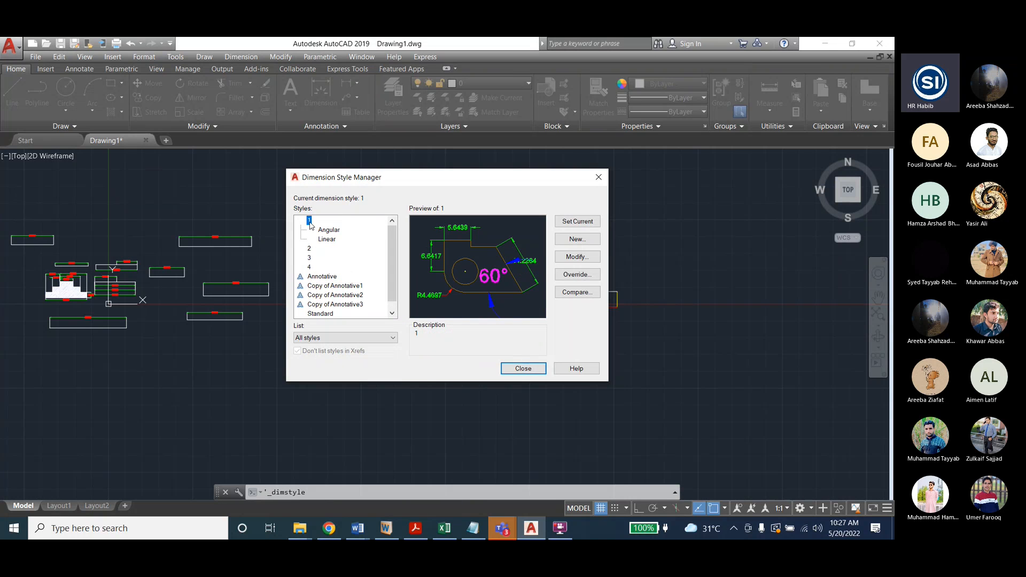
Open style 1's angular sub-style for modification and color its dimension lines and extension lines red
{"action": "left_click", "coordinate": [327, 231]}
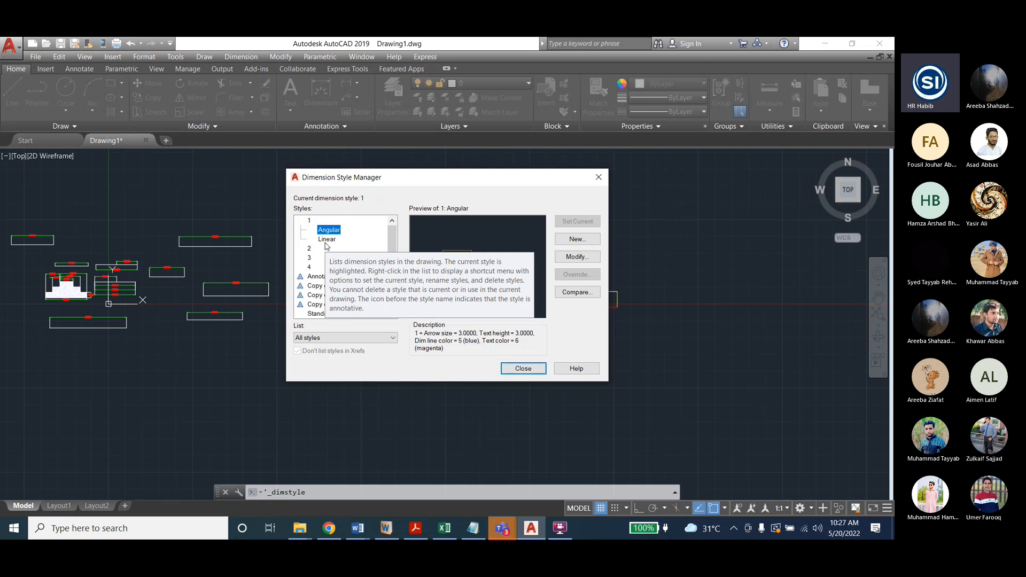
{"action": "left_click", "coordinate": [577, 255]}
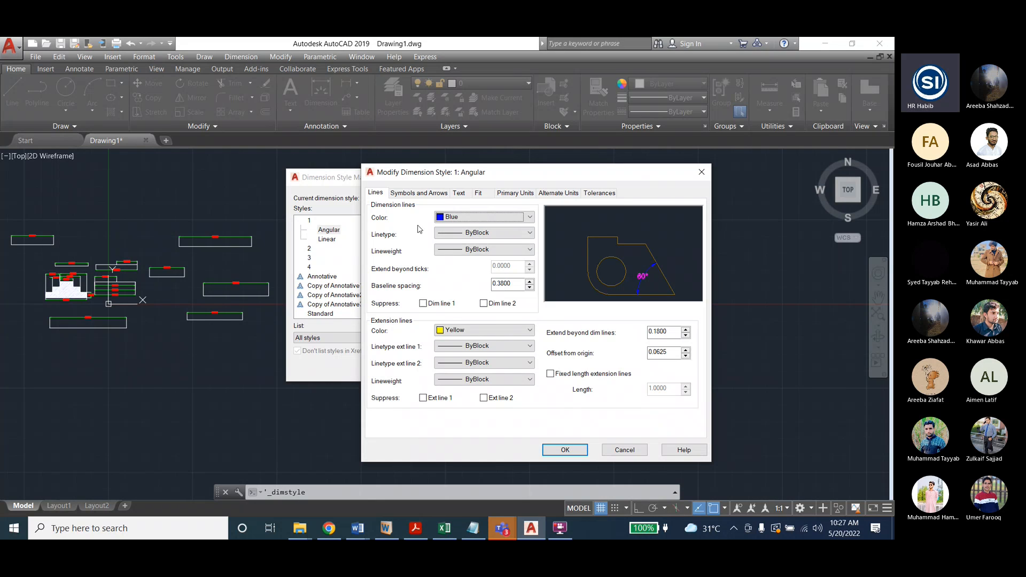
{"action": "left_click", "coordinate": [461, 215]}
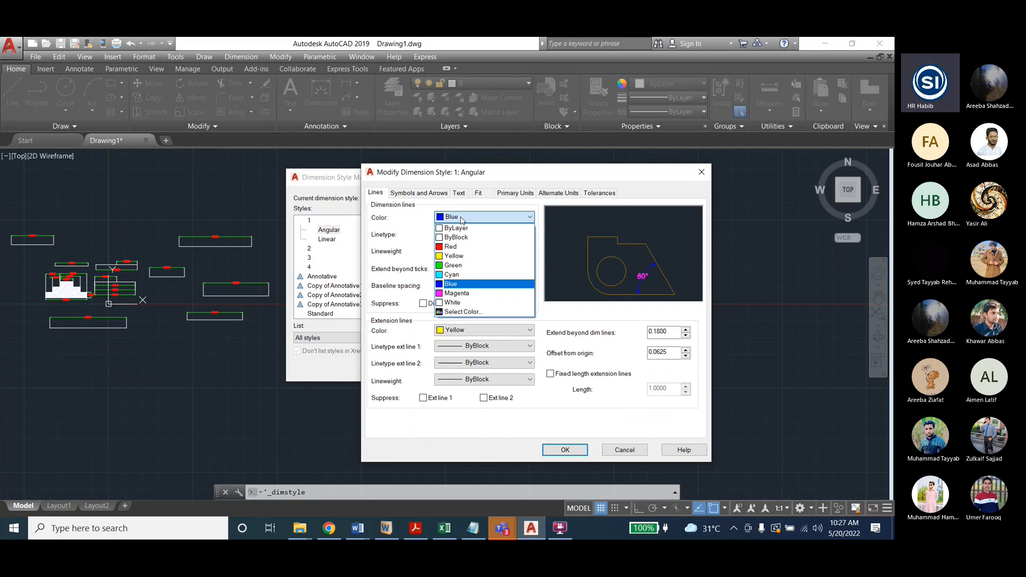
{"action": "left_click", "coordinate": [466, 250]}
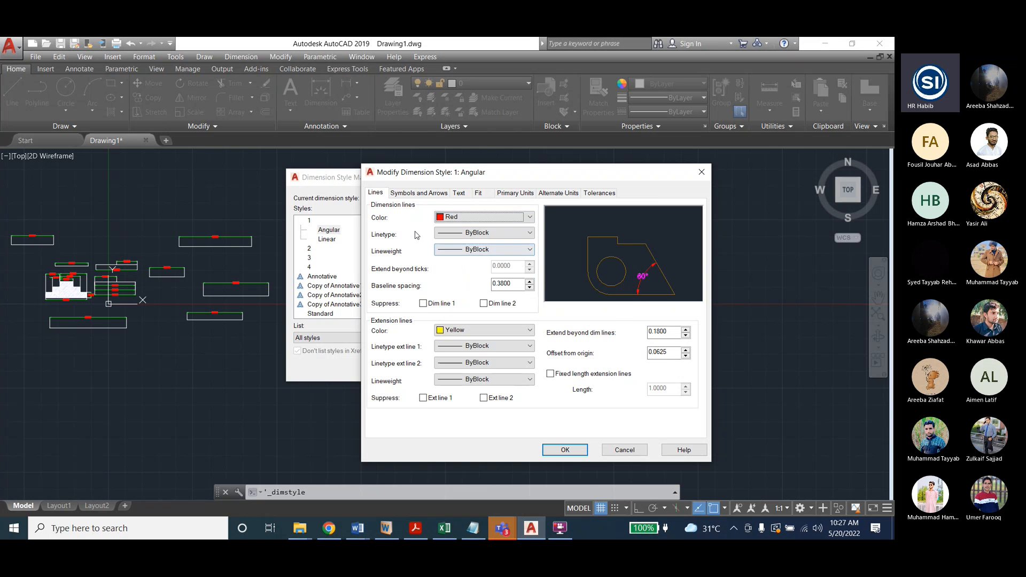
{"action": "left_click", "coordinate": [443, 329]}
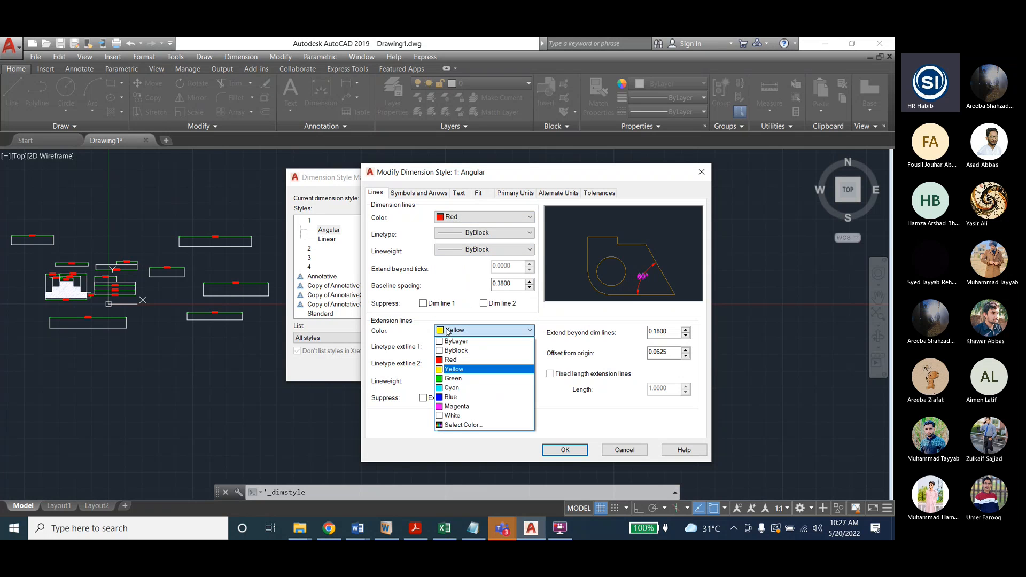
{"action": "left_click", "coordinate": [451, 359]}
Set the arrow size of style 1's angular sub-style to 2
{"action": "left_click", "coordinate": [419, 195]}
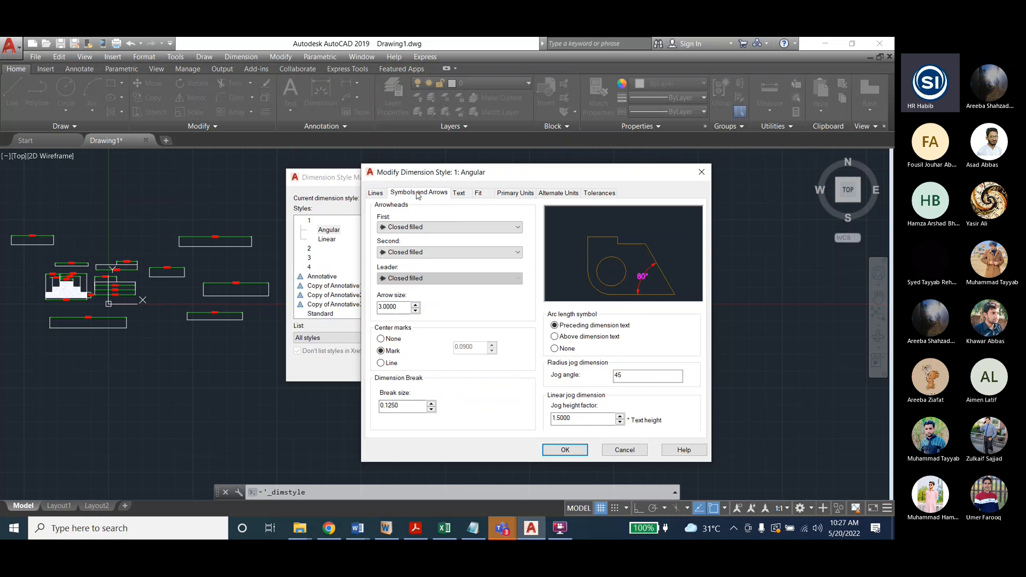
{"action": "left_click_drag", "start_coordinate": [402, 307], "coordinate": [364, 313]}
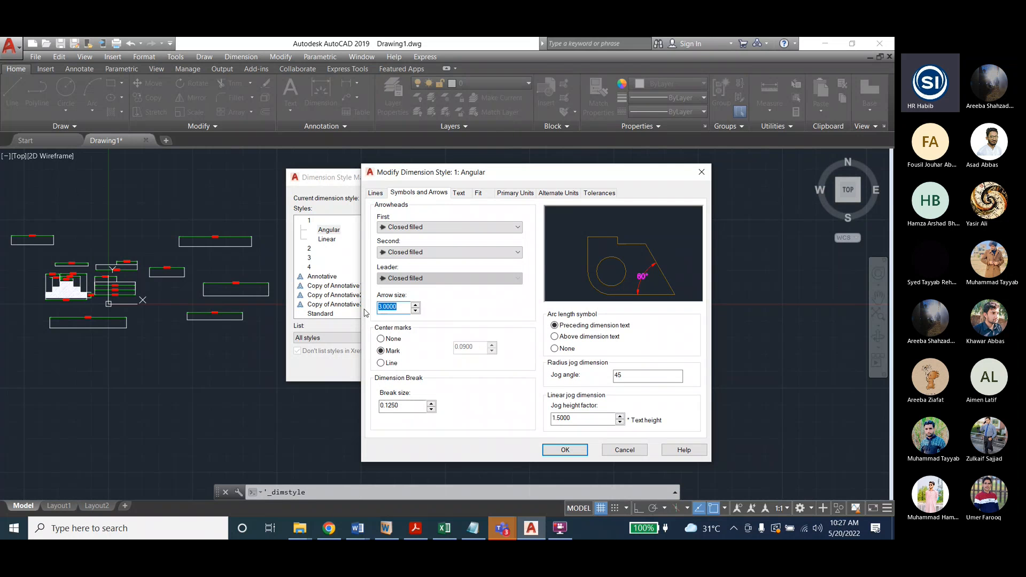
{"action": "type", "text": "2"}
Make the angular sub-style's text red with a text height of 2, and save the changes
{"action": "left_click", "coordinate": [459, 193]}
{"action": "left_click", "coordinate": [466, 244]}
{"action": "left_click", "coordinate": [462, 270]}
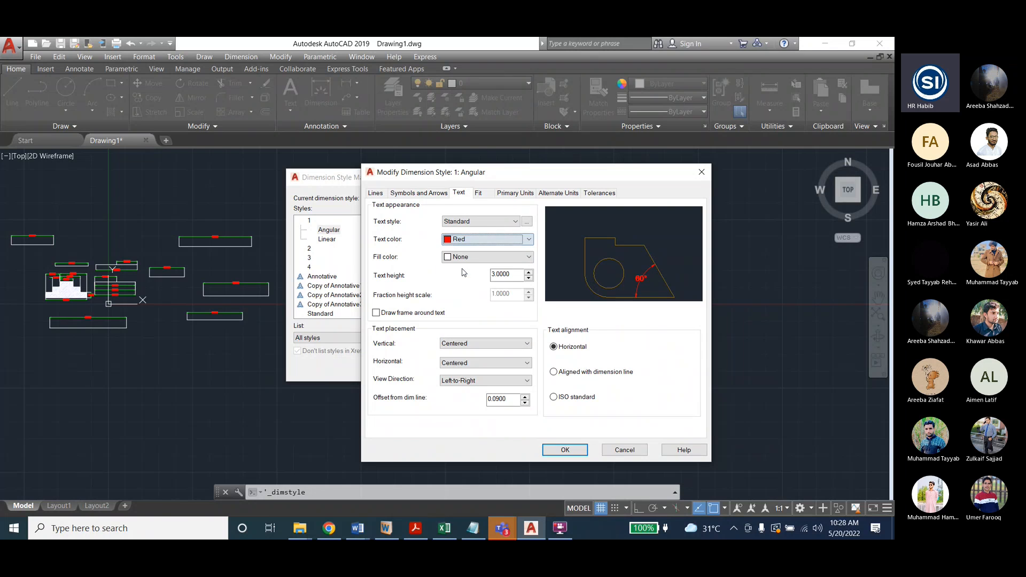
{"action": "left_click_drag", "start_coordinate": [511, 274], "coordinate": [447, 276]}
{"action": "type", "text": "2"}
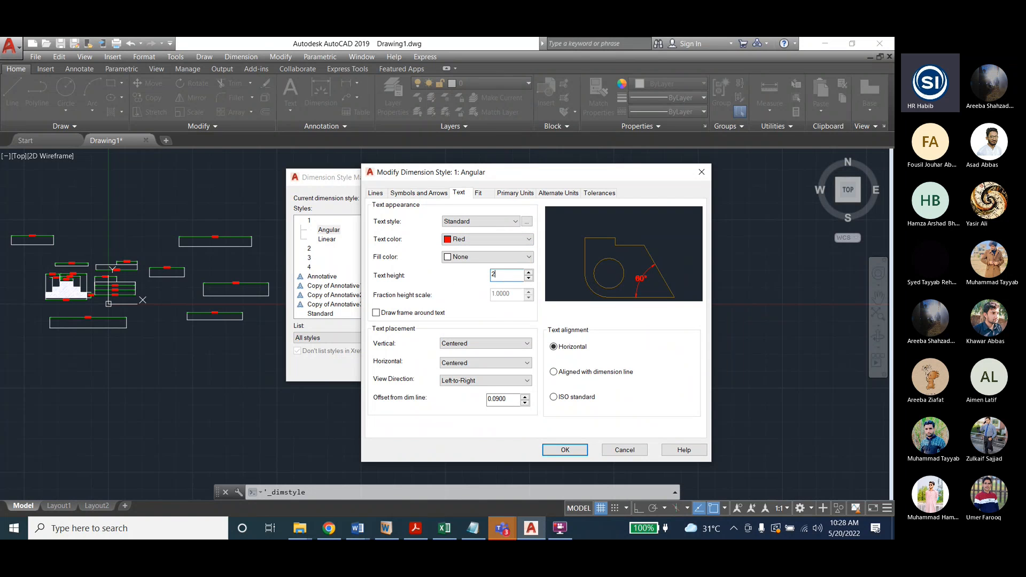
{"action": "left_click", "coordinate": [565, 450]}
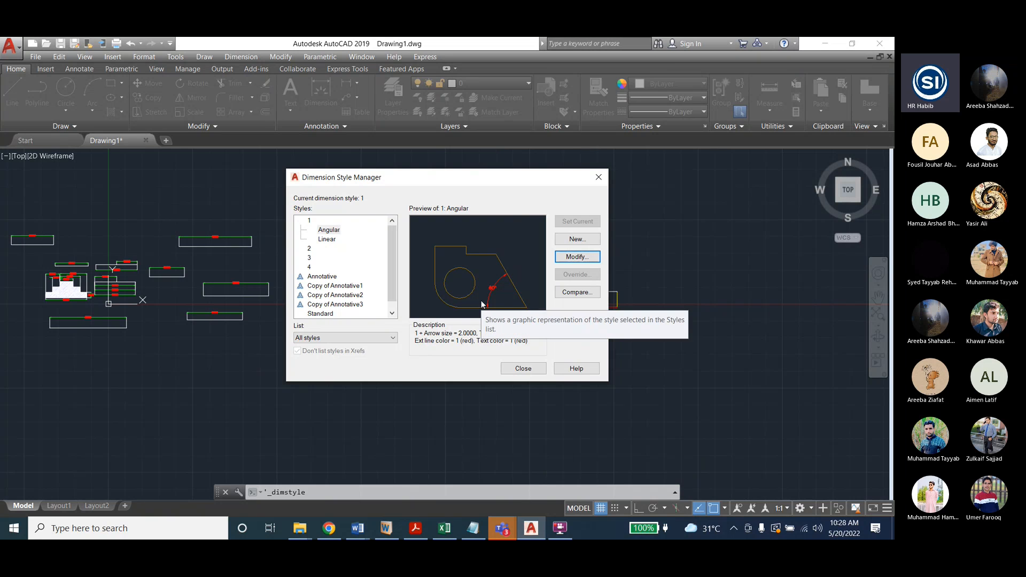
Create a new sub-style based on style 1 that applies only to radius dimensions
{"action": "left_click", "coordinate": [309, 220]}
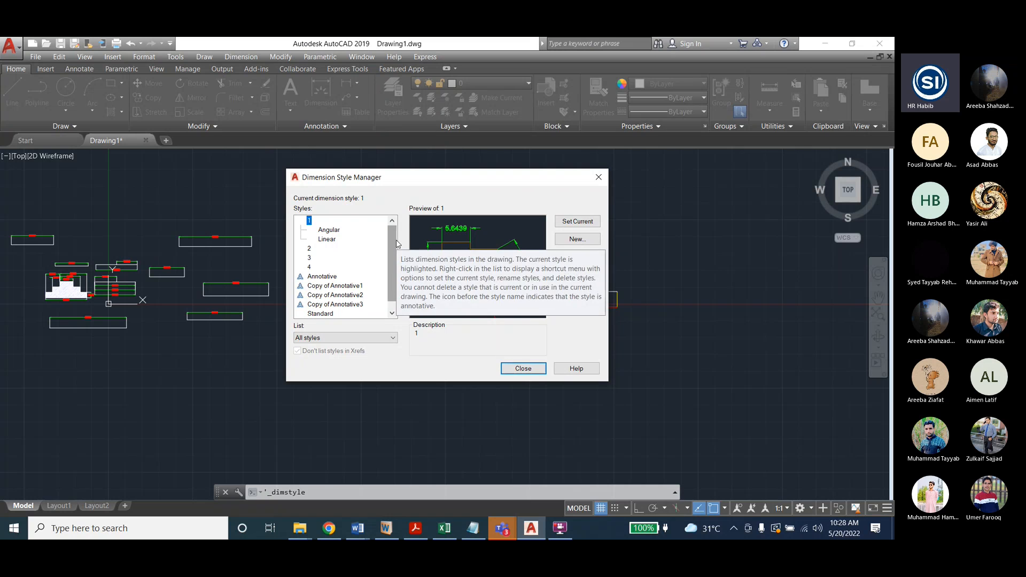
{"action": "left_click", "coordinate": [576, 238]}
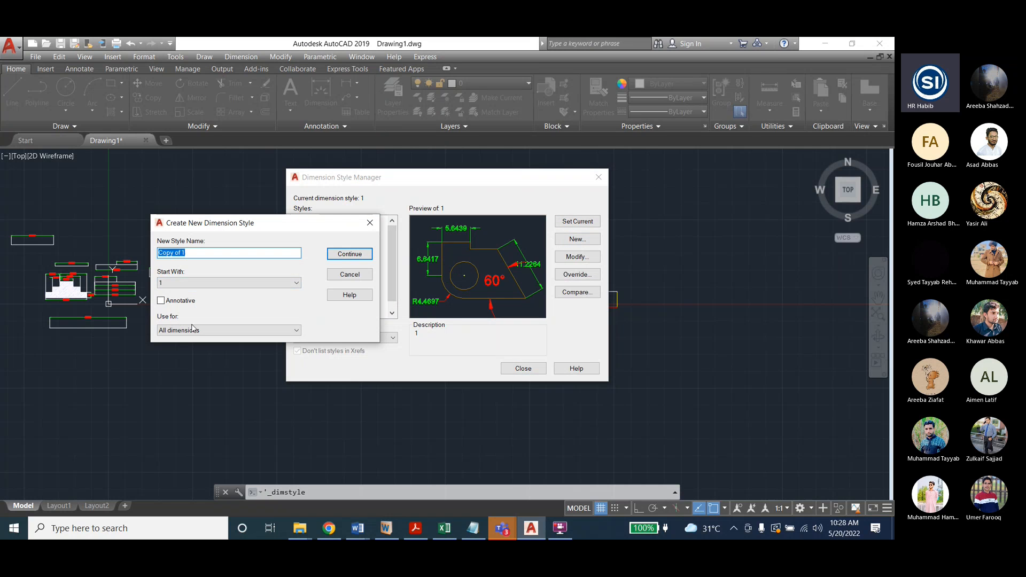
{"action": "left_click", "coordinate": [192, 330]}
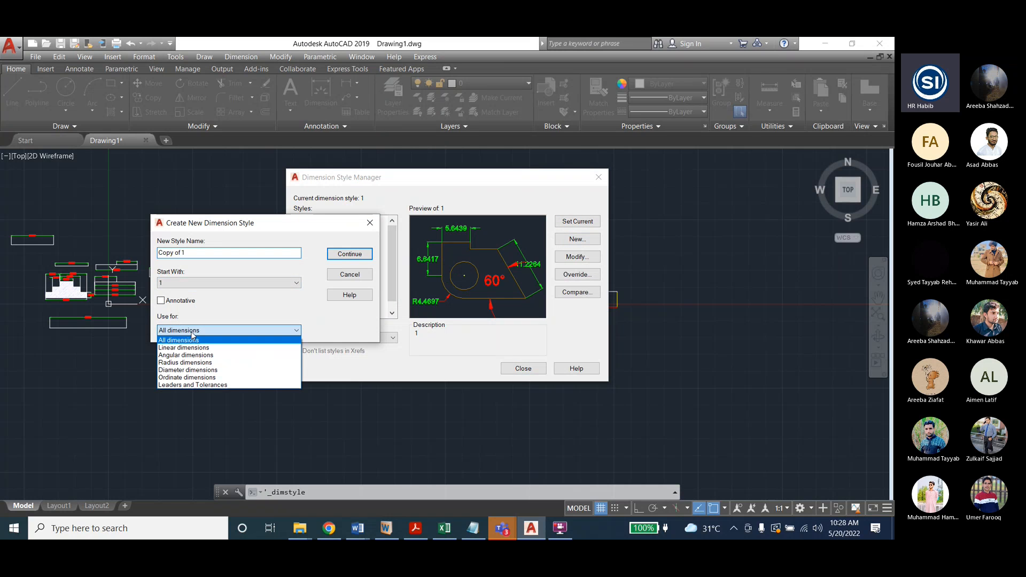
{"action": "left_click", "coordinate": [190, 363]}
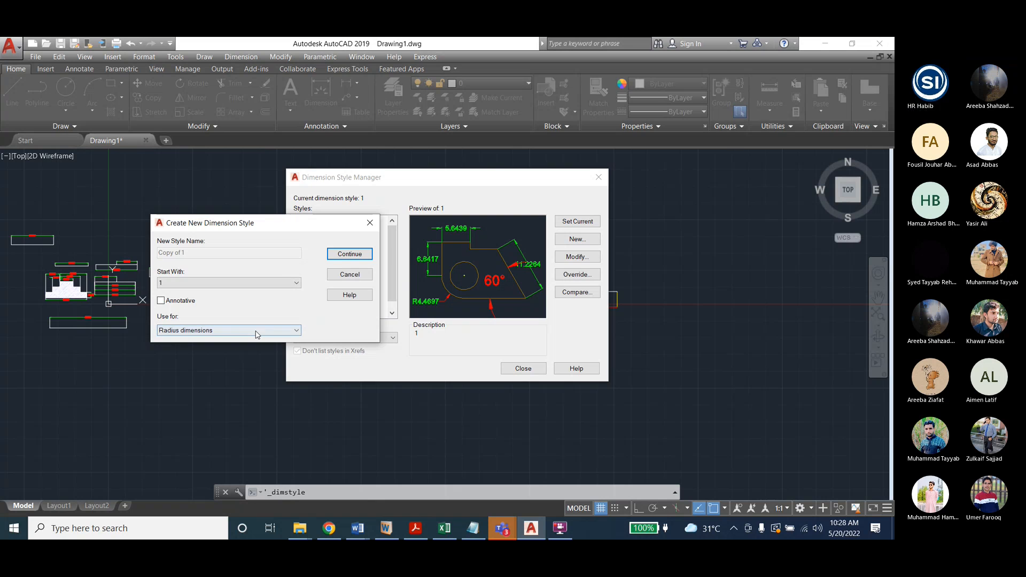
{"action": "left_click", "coordinate": [340, 252]}
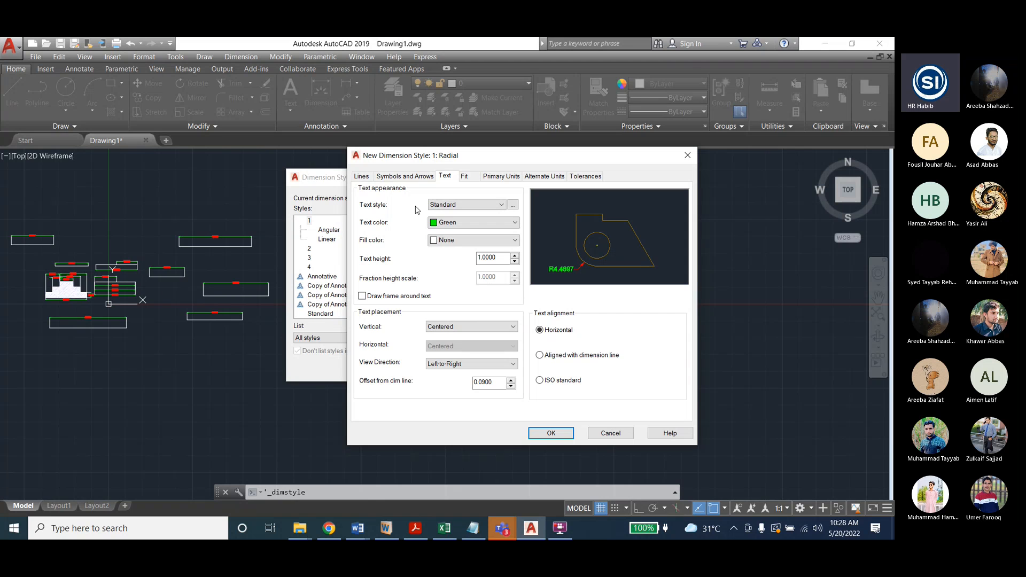
Color the radial sub-style's dimension lines yellow and check its extension line color
{"action": "left_click", "coordinate": [361, 176]}
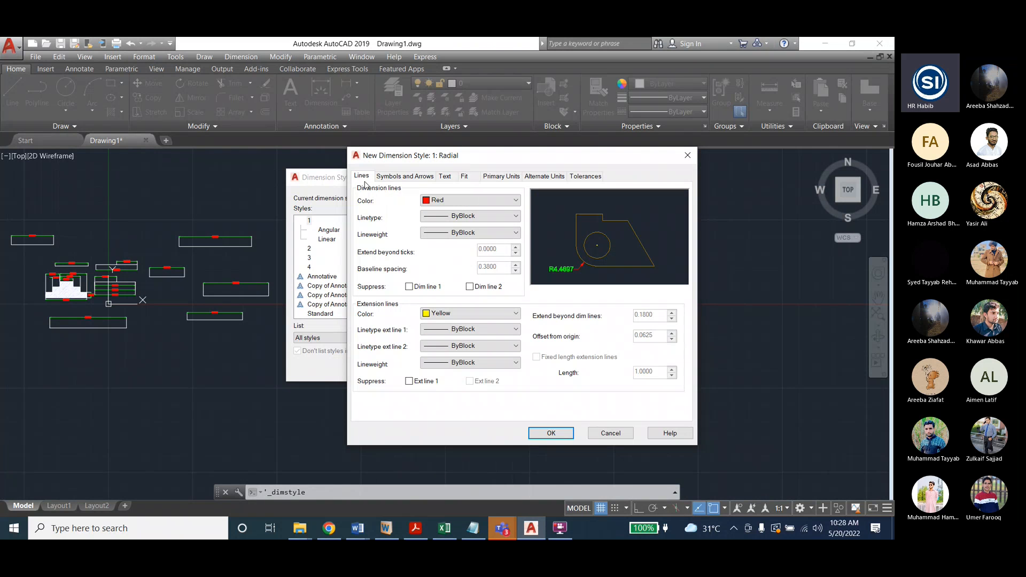
{"action": "left_click", "coordinate": [457, 201]}
{"action": "left_click", "coordinate": [439, 239]}
{"action": "left_click", "coordinate": [451, 315]}
{"action": "left_click", "coordinate": [450, 315]}
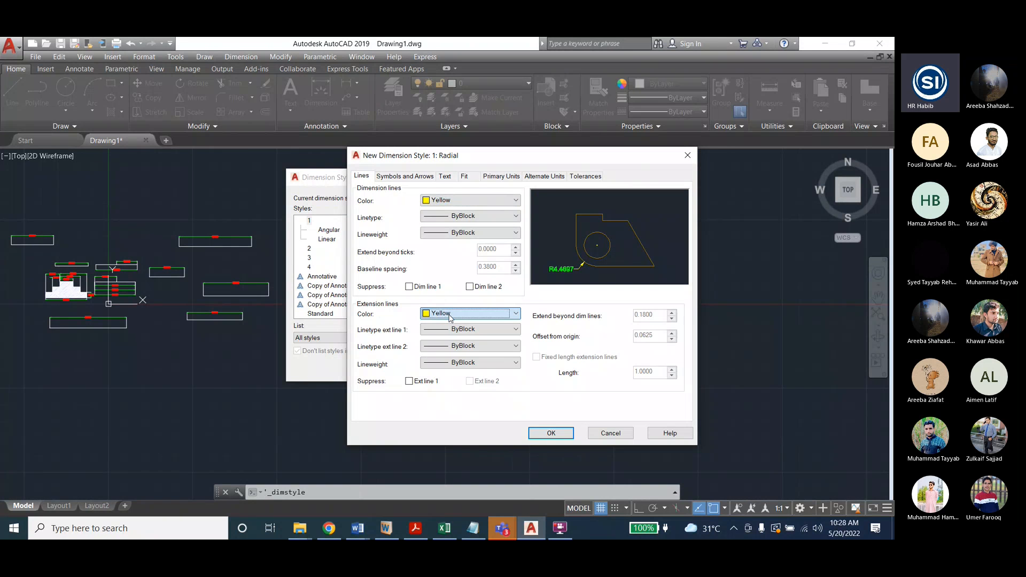
Set the radial sub-style's arrow size to 3
{"action": "left_click", "coordinate": [404, 177]}
{"action": "double_click", "coordinate": [398, 290]}
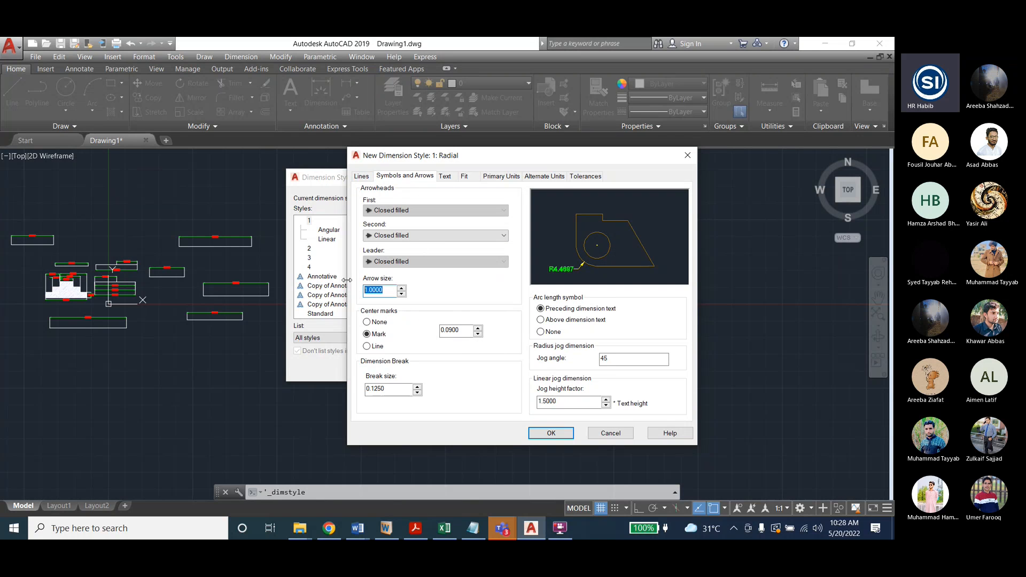
{"action": "type", "text": "3"}
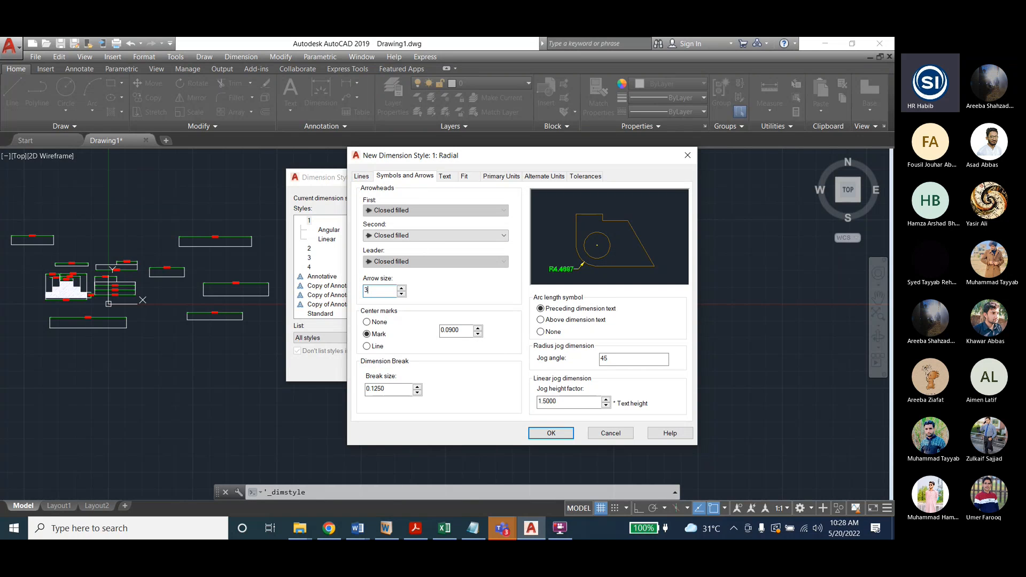
Set the radial sub-style's text height to 3 and its text color to yellow
{"action": "left_click", "coordinate": [444, 177]}
{"action": "double_click", "coordinate": [483, 257]}
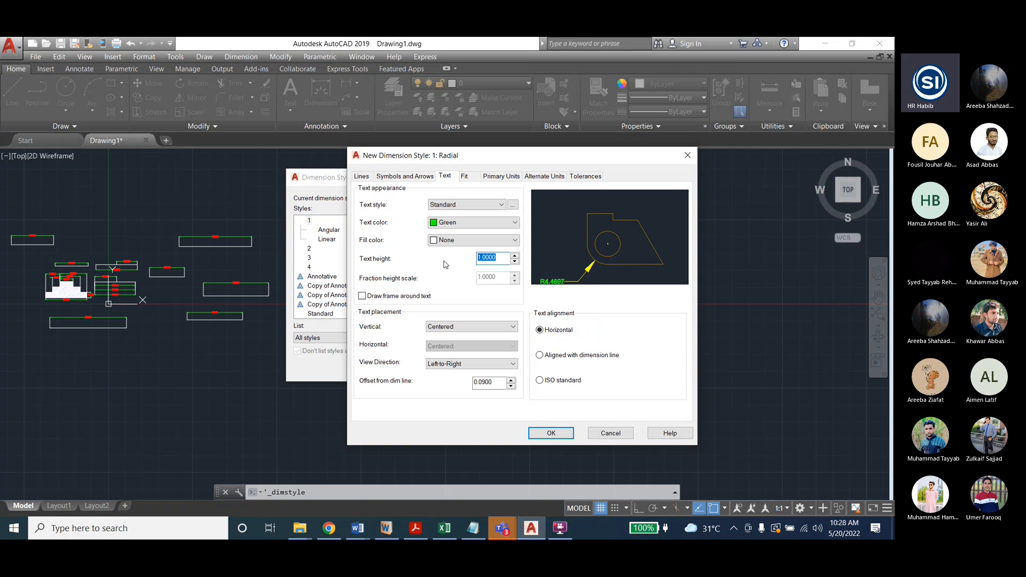
{"action": "left_click", "coordinate": [454, 224]}
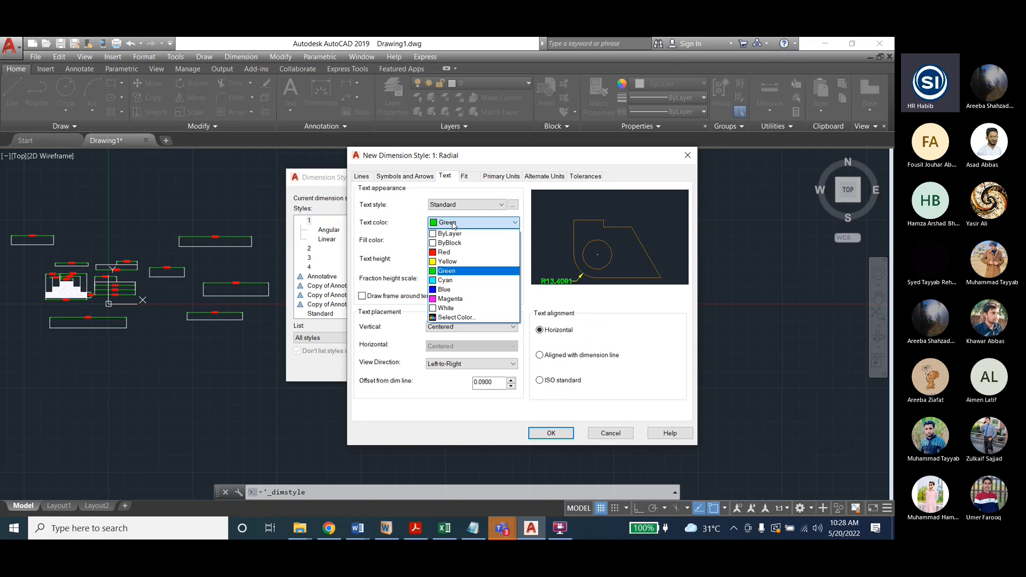
{"action": "left_click", "coordinate": [447, 262]}
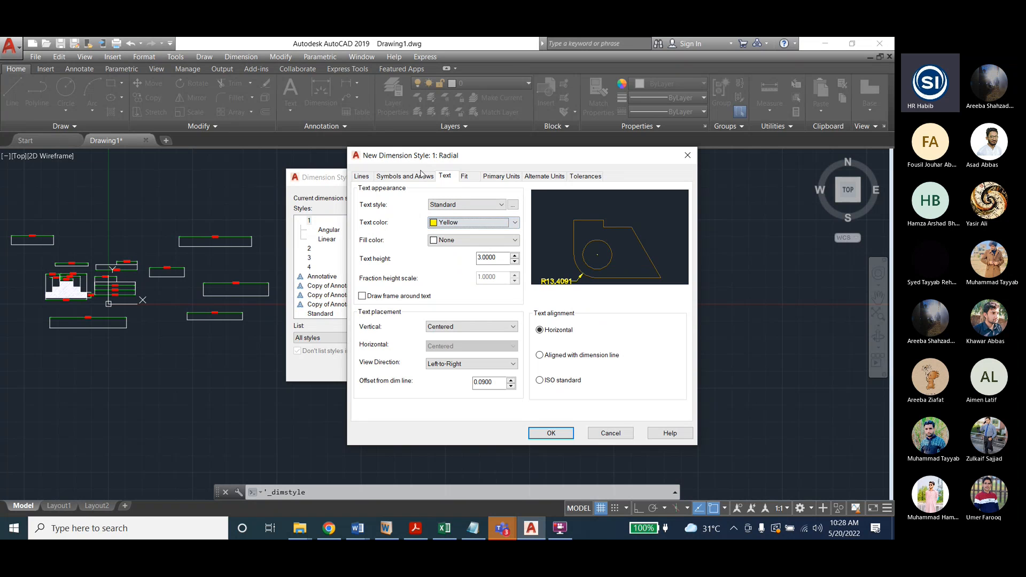
Review the radial sub-style's line, arrow and text settings, and save the new sub-style
{"action": "left_click", "coordinate": [390, 178]}
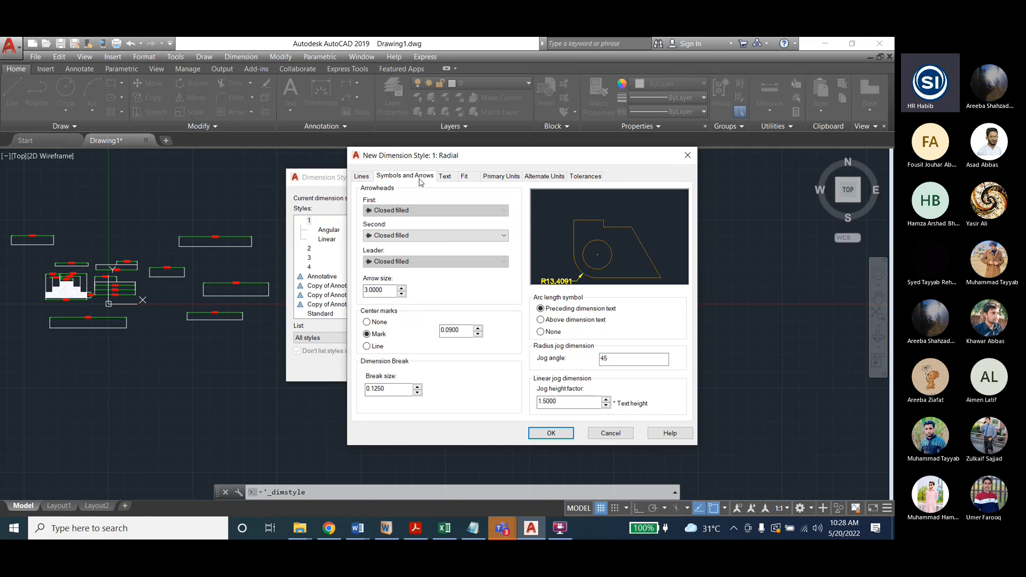
{"action": "left_click", "coordinate": [361, 176]}
{"action": "left_click", "coordinate": [445, 176]}
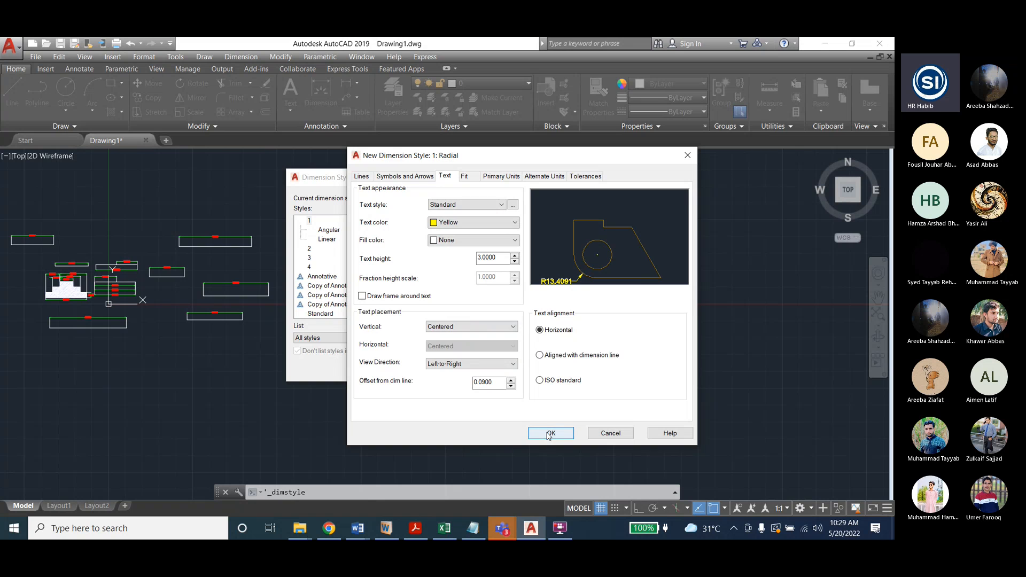
{"action": "left_click", "coordinate": [409, 177]}
{"action": "left_click", "coordinate": [361, 177]}
{"action": "left_click", "coordinate": [546, 432]}
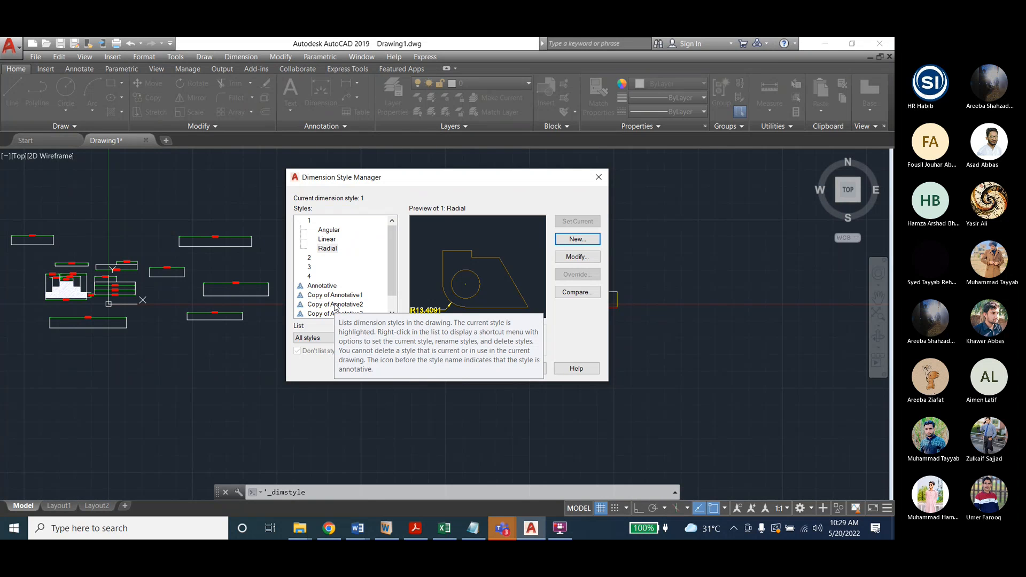
Start a new sub-style based on style 1 for diameter dimensions only and open its settings
{"action": "left_click", "coordinate": [310, 222]}
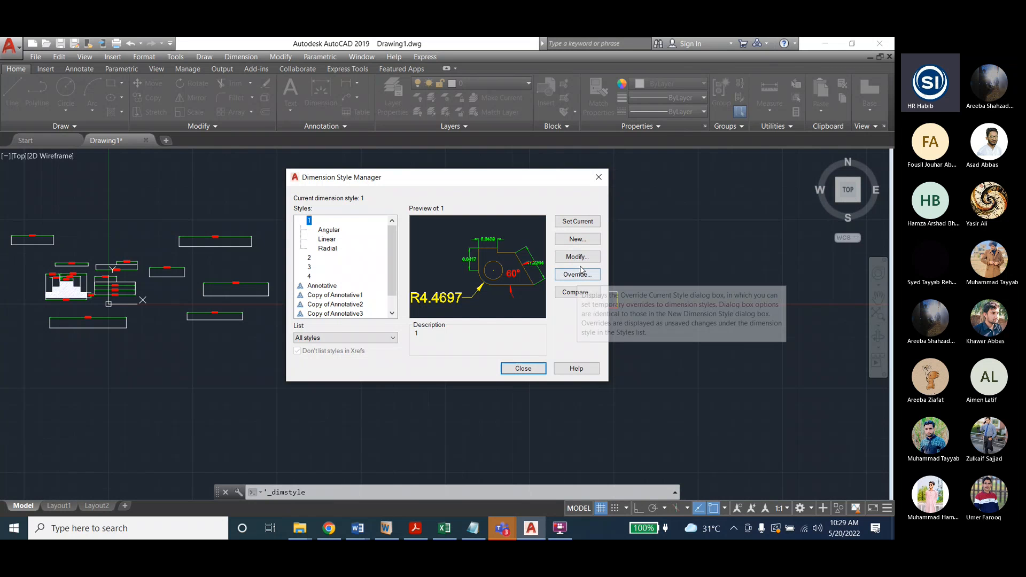
{"action": "left_click", "coordinate": [577, 239]}
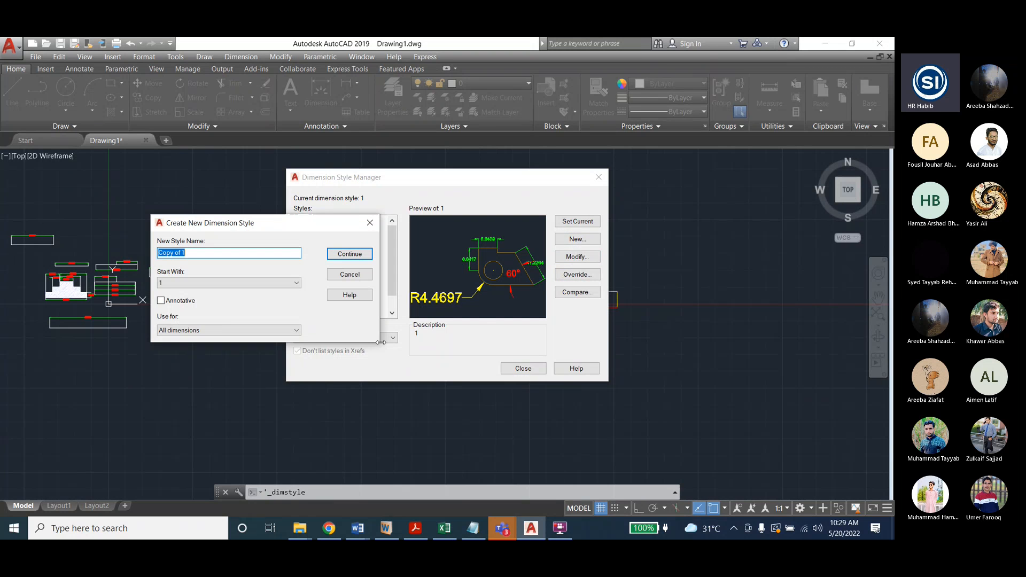
{"action": "left_click", "coordinate": [220, 331]}
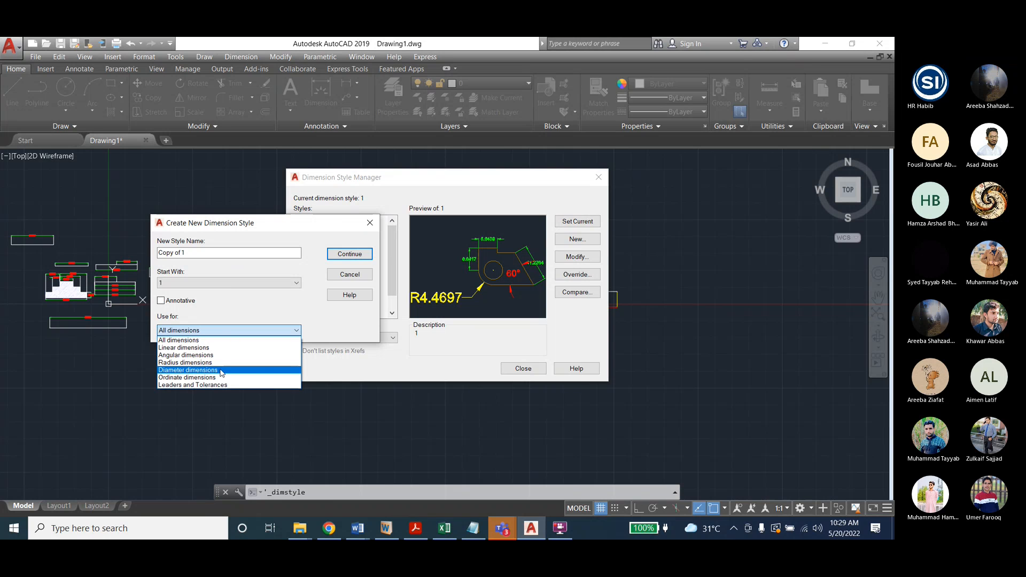
{"action": "left_click", "coordinate": [220, 371]}
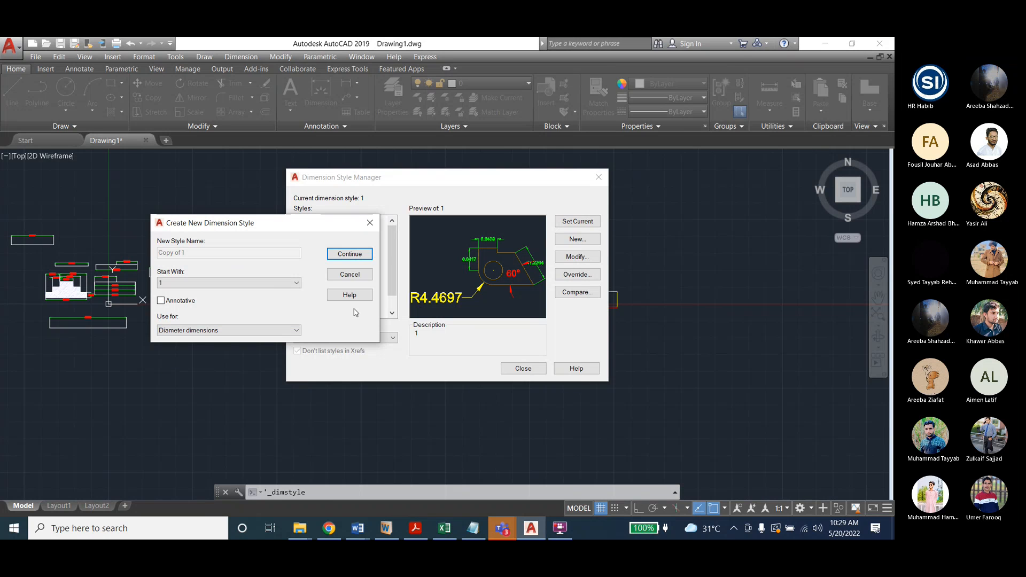
{"action": "left_click", "coordinate": [349, 274]}
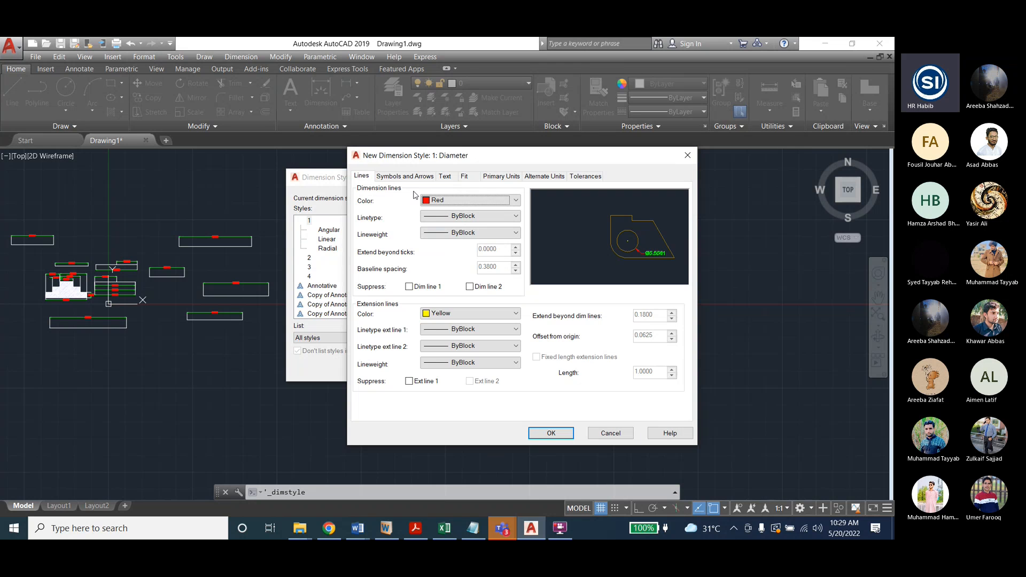
Set the diameter sub-style's dimension line color and extension line color to blue
{"action": "left_click", "coordinate": [447, 201]}
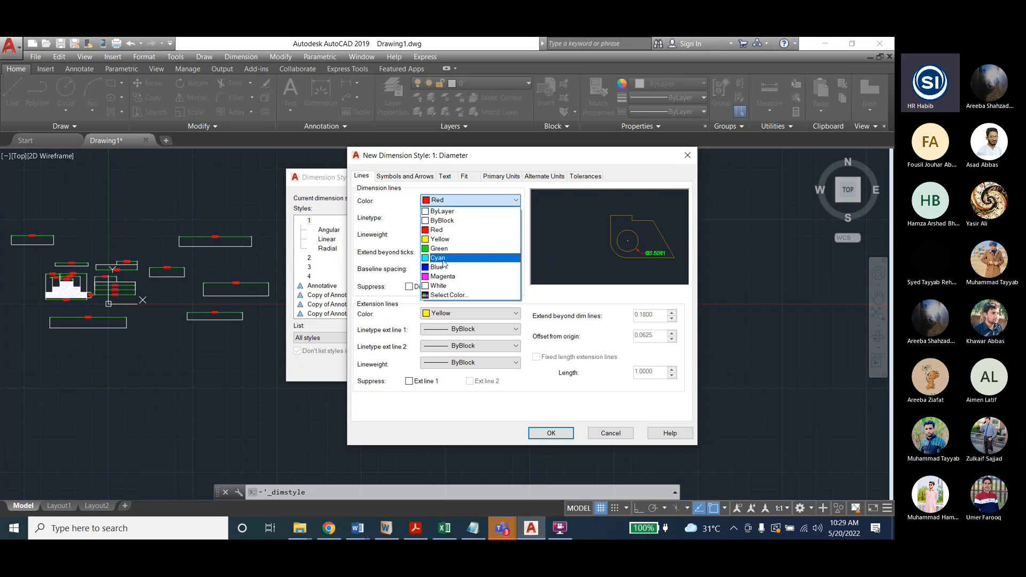
{"action": "left_click", "coordinate": [443, 267]}
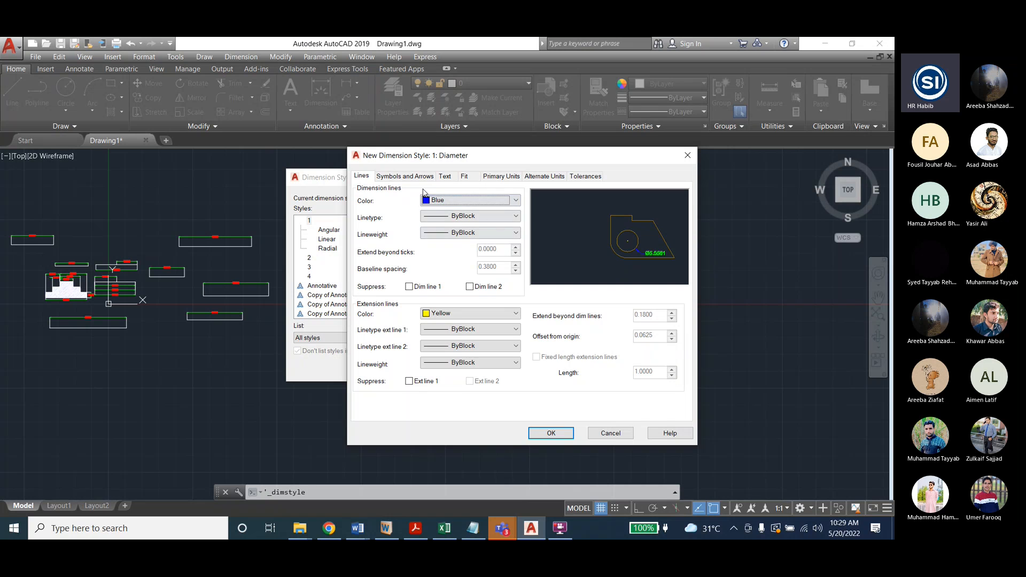
{"action": "left_click", "coordinate": [447, 314]}
{"action": "left_click", "coordinate": [442, 380]}
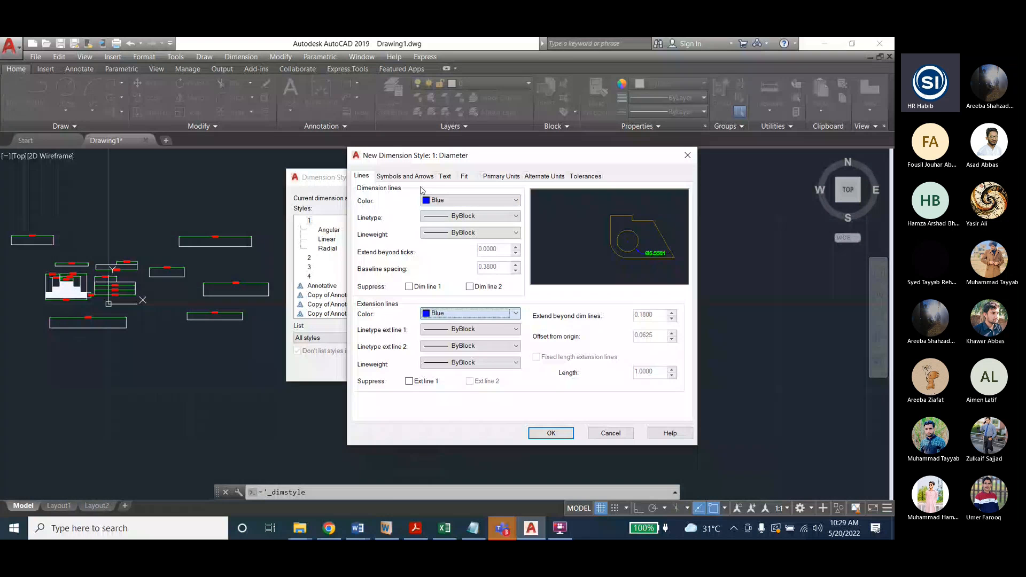
Set the diameter sub-style's arrow size and text height to 4, and its text color to blue
{"action": "left_click", "coordinate": [405, 176]}
{"action": "double_click", "coordinate": [376, 290]}
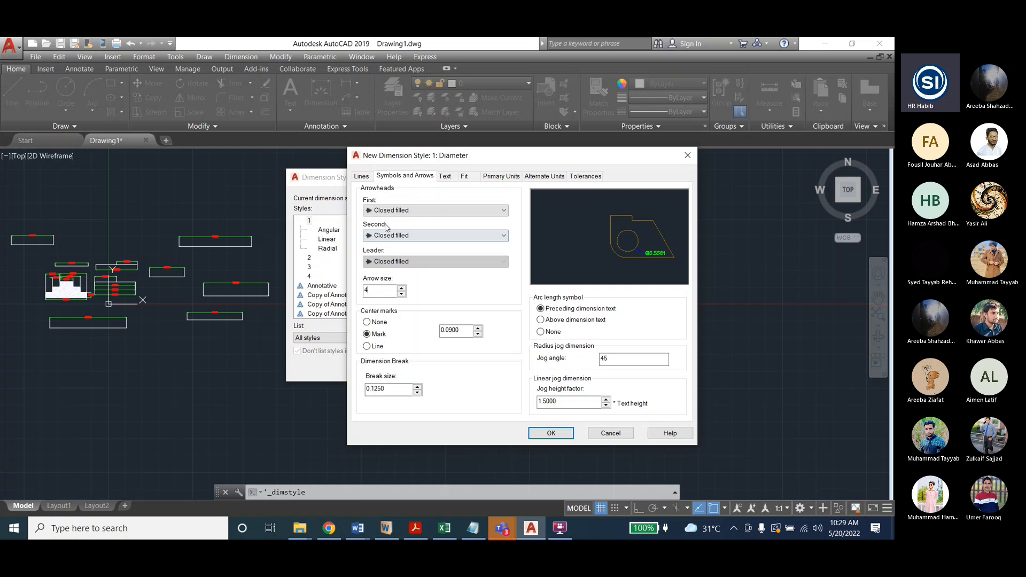
{"action": "left_click", "coordinate": [444, 176]}
{"action": "double_click", "coordinate": [486, 258]}
{"action": "type", "text": "4"}
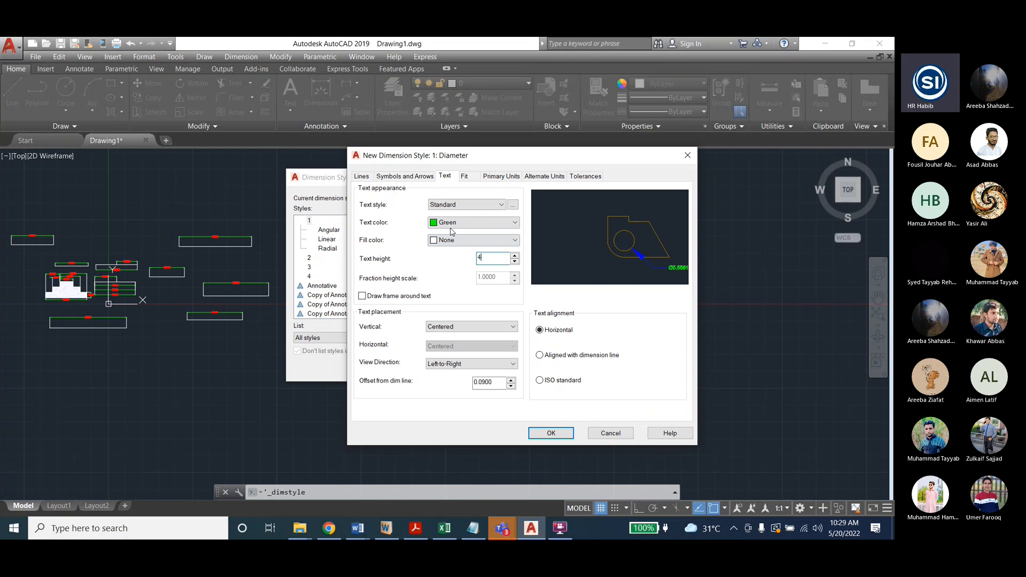
{"action": "left_click", "coordinate": [472, 222]}
{"action": "left_click", "coordinate": [452, 287]}
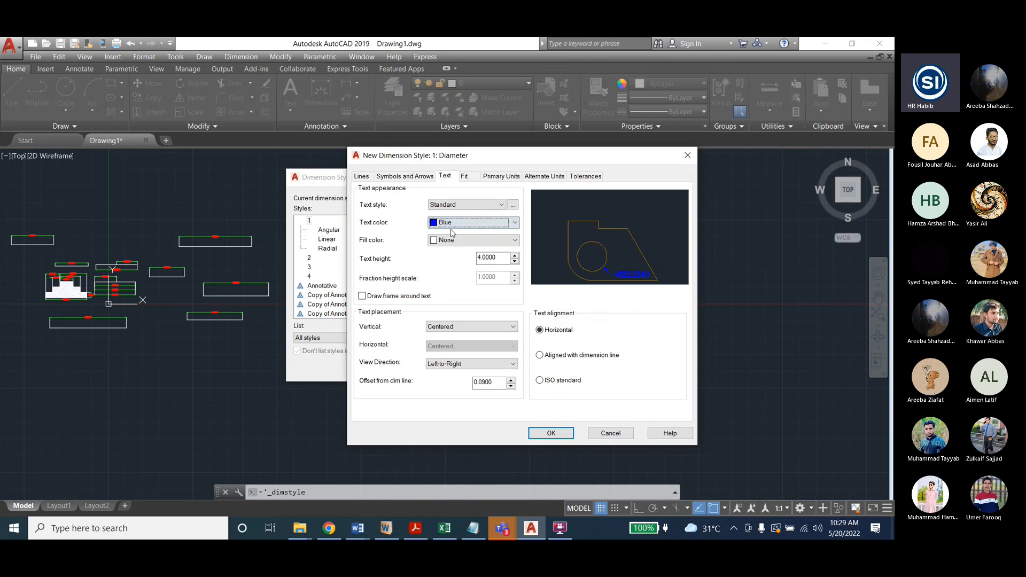
Review the diameter sub-style's arrow and line settings and save the sub-style
{"action": "left_click", "coordinate": [400, 177]}
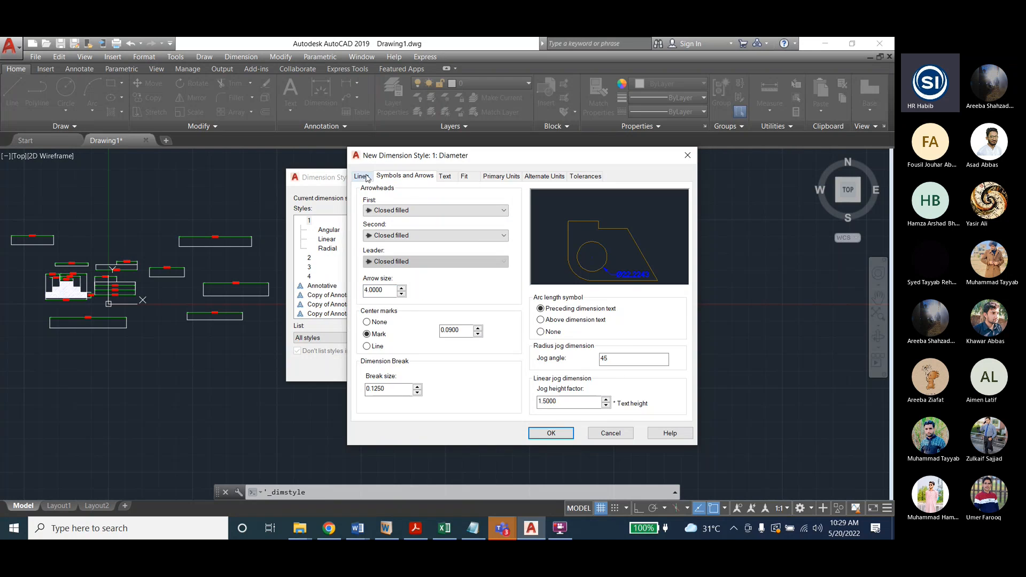
{"action": "left_click", "coordinate": [361, 176]}
{"action": "left_click", "coordinate": [551, 433]}
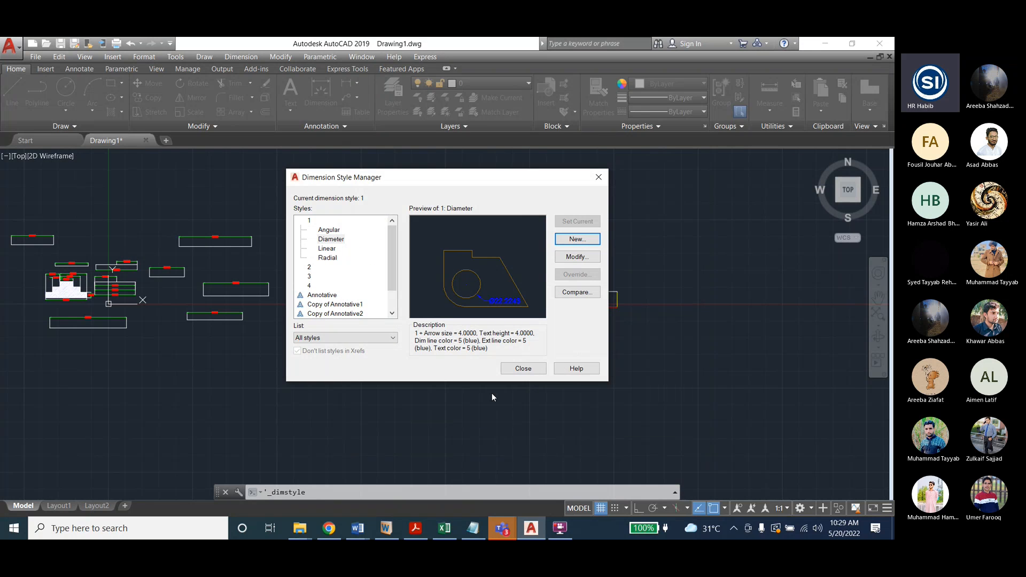
Start a new sub-style based on style 1 for ordinate dimensions only and open its settings
{"action": "left_click", "coordinate": [309, 221]}
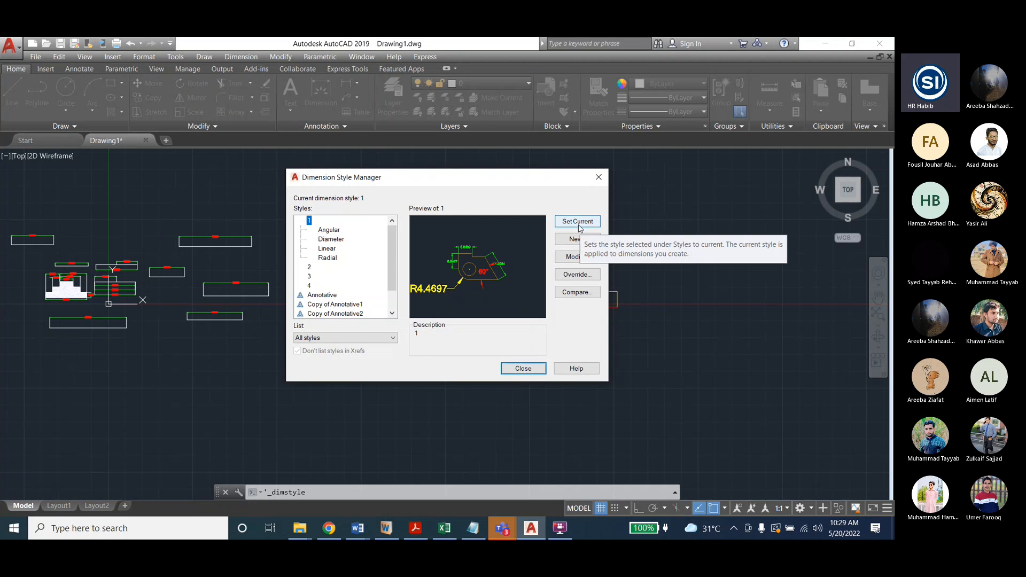
{"action": "left_click", "coordinate": [569, 244]}
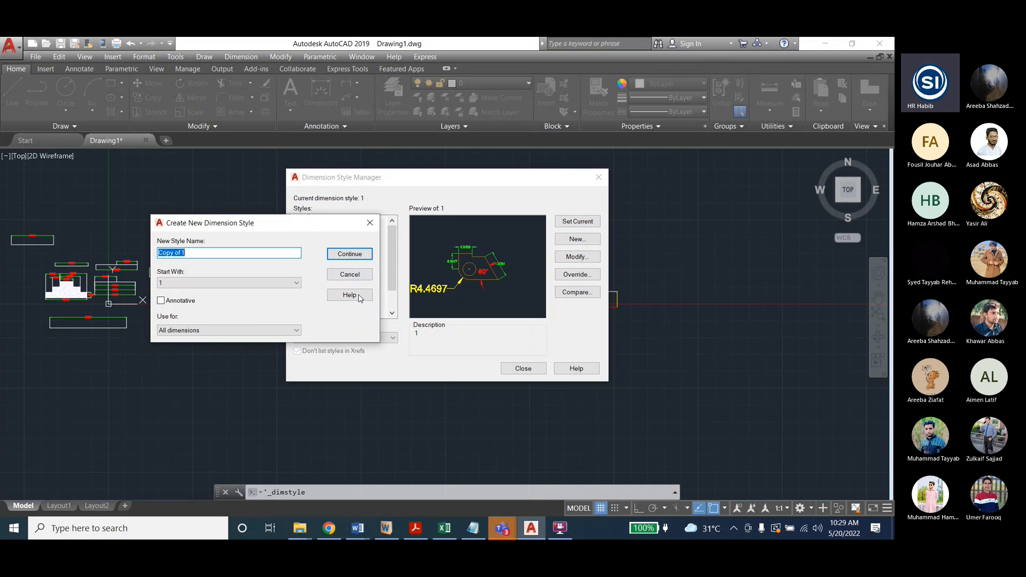
{"action": "left_click", "coordinate": [251, 330]}
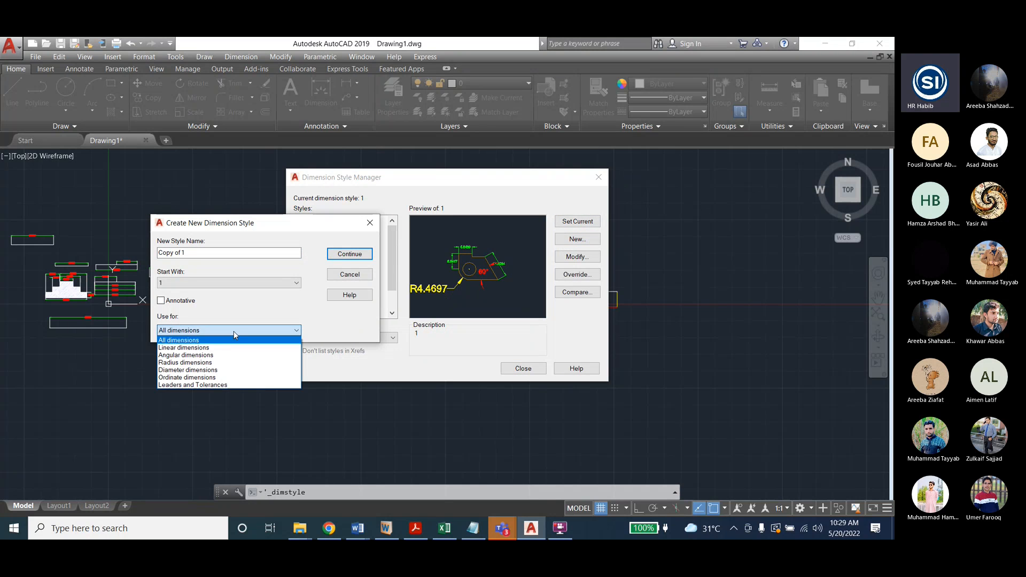
{"action": "left_click", "coordinate": [218, 377]}
{"action": "left_click", "coordinate": [337, 259]}
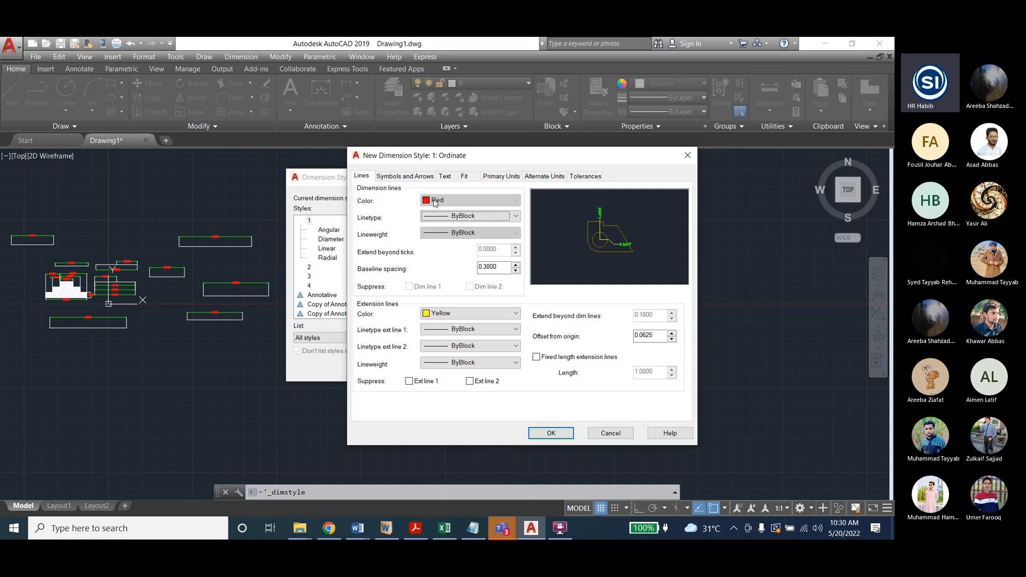
Check the ordinate sub-style's line and arrow settings and set its arrow size to 5
{"action": "left_click", "coordinate": [407, 177]}
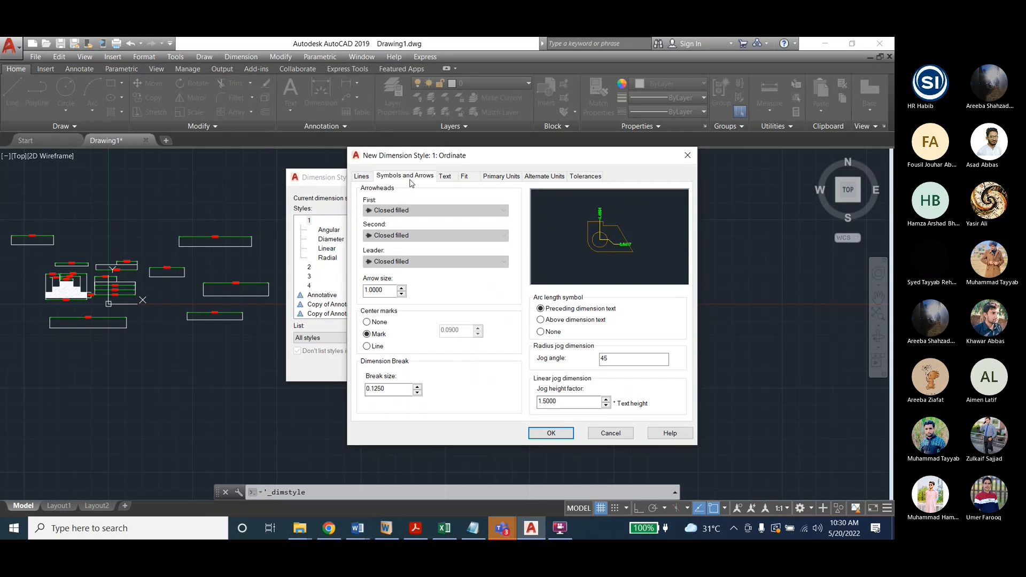
{"action": "left_click", "coordinate": [361, 176]}
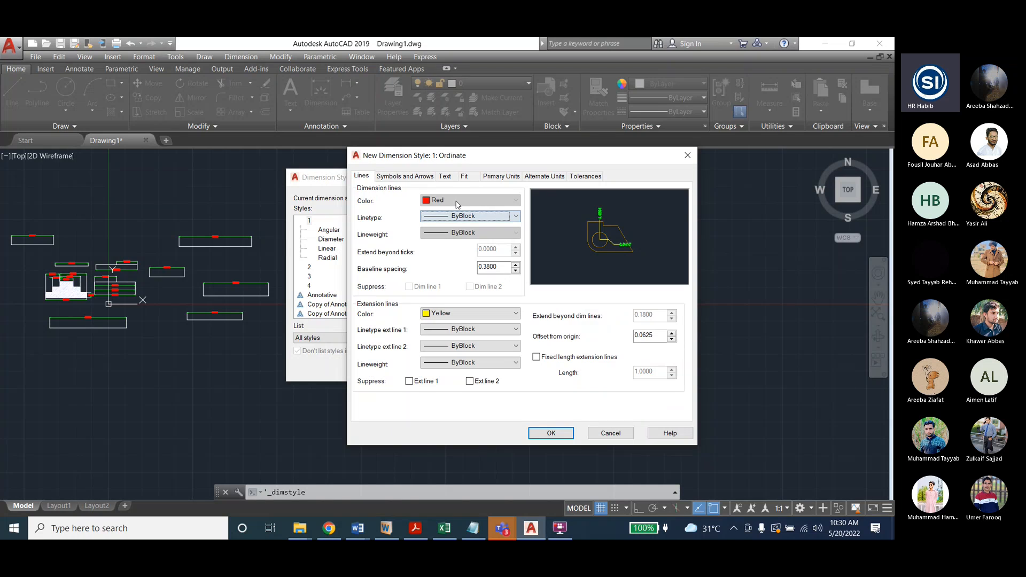
{"action": "left_click", "coordinate": [389, 179]}
{"action": "left_click", "coordinate": [360, 177]}
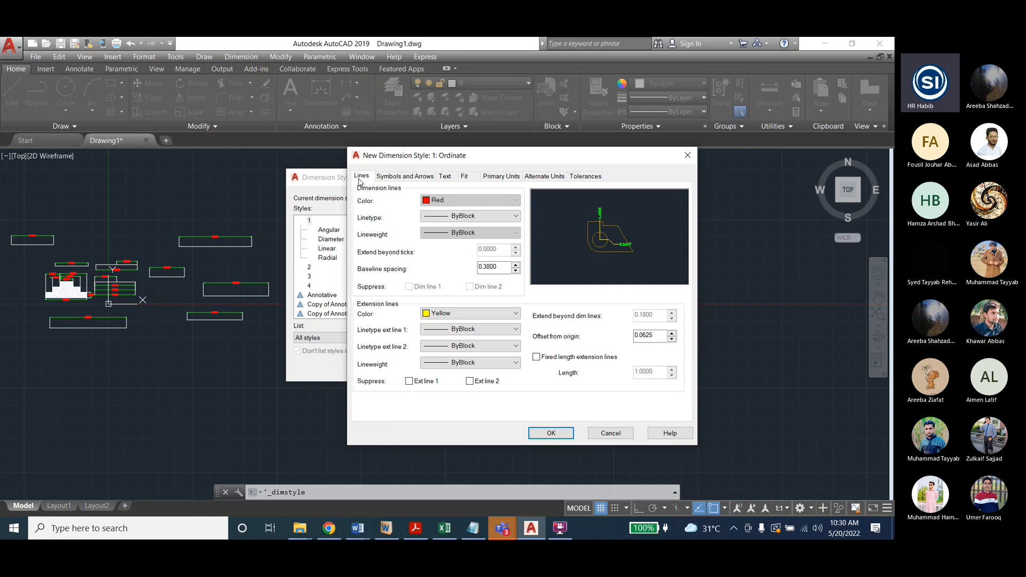
{"action": "left_click", "coordinate": [391, 178]}
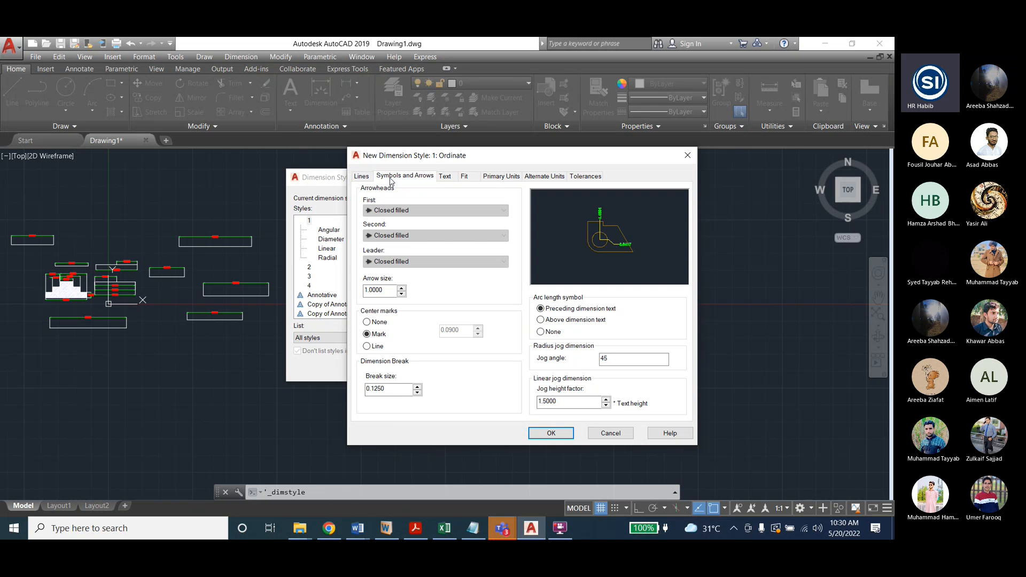
{"action": "left_click_drag", "start_coordinate": [386, 290], "coordinate": [339, 297]}
{"action": "type", "text": "5"}
Set the ordinate sub-style's text height to 5 and its text color to cyan
{"action": "left_click", "coordinate": [445, 177]}
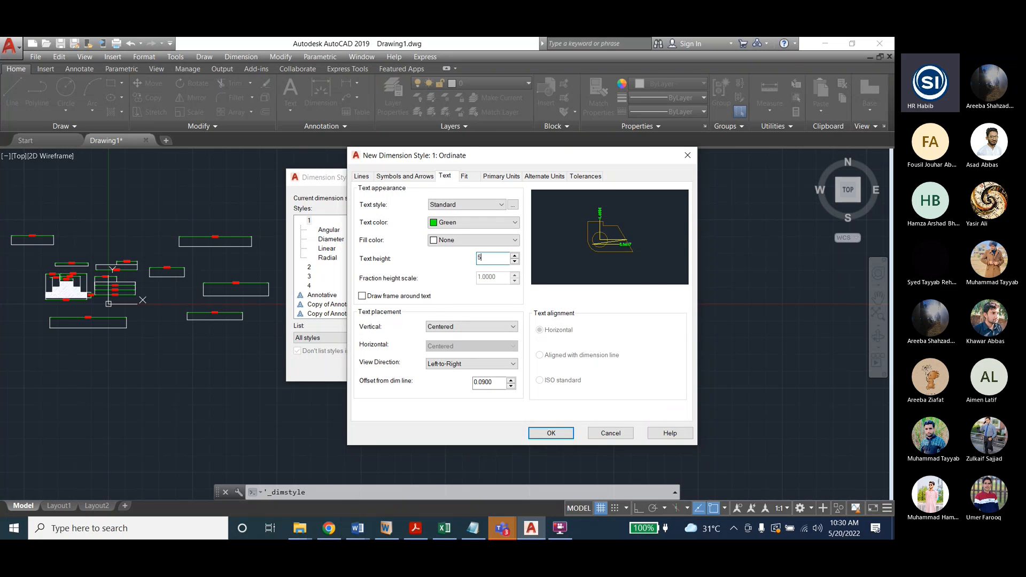
{"action": "left_click", "coordinate": [443, 223]}
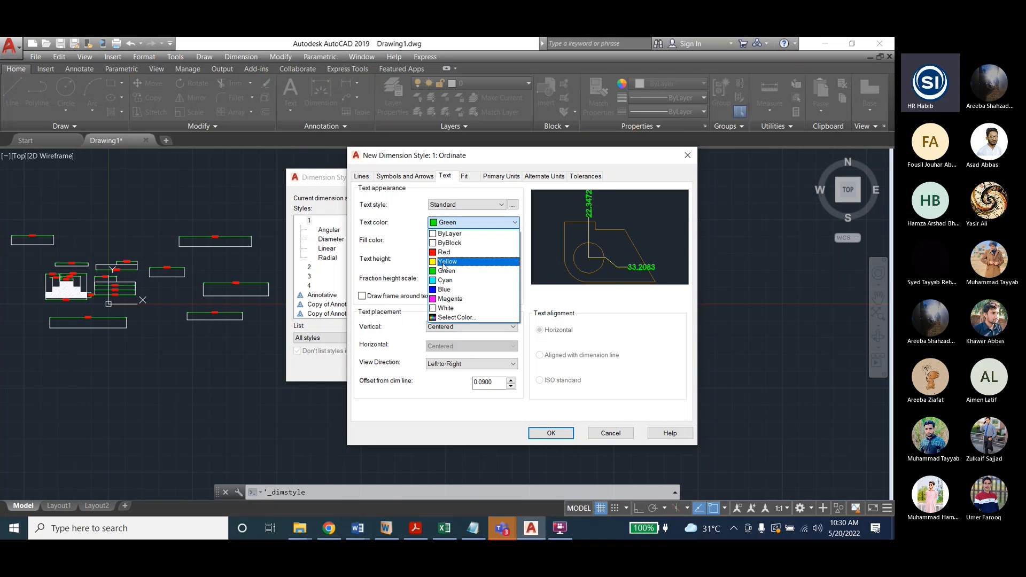
{"action": "left_click", "coordinate": [446, 280]}
Set the ordinate sub-style's extension line color to cyan
{"action": "left_click", "coordinate": [389, 178]}
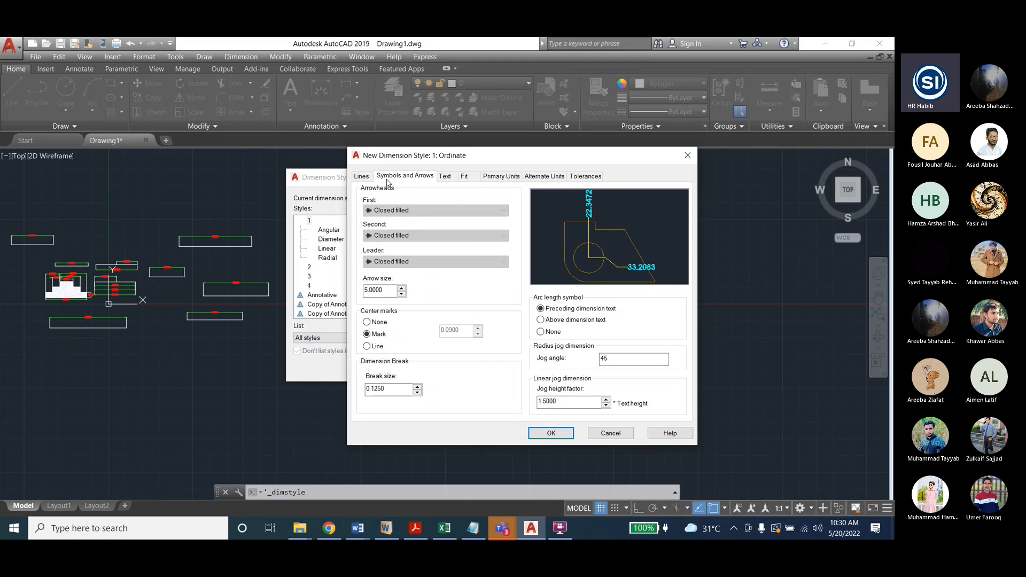
{"action": "left_click", "coordinate": [362, 177]}
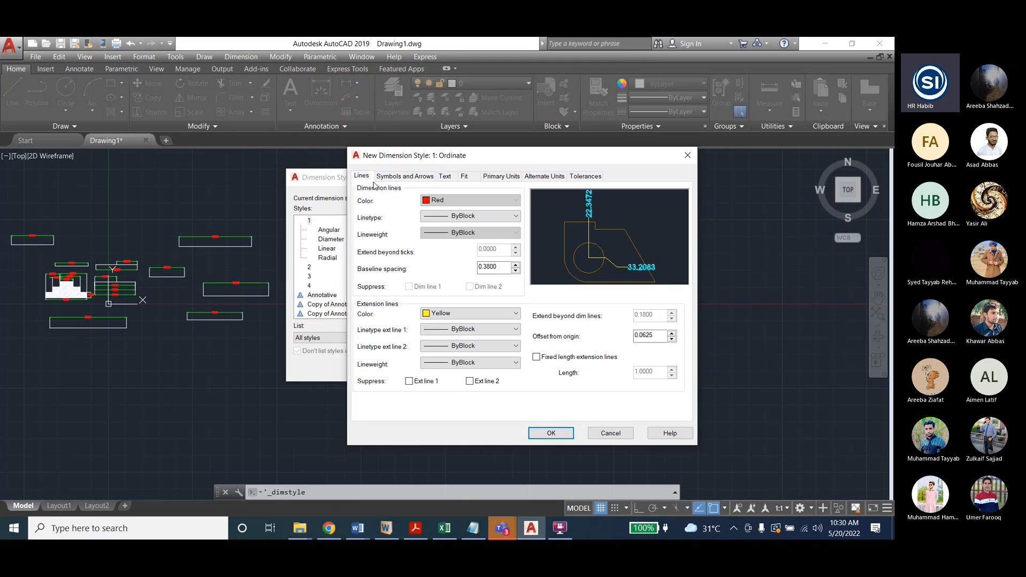
{"action": "left_click", "coordinate": [446, 314]}
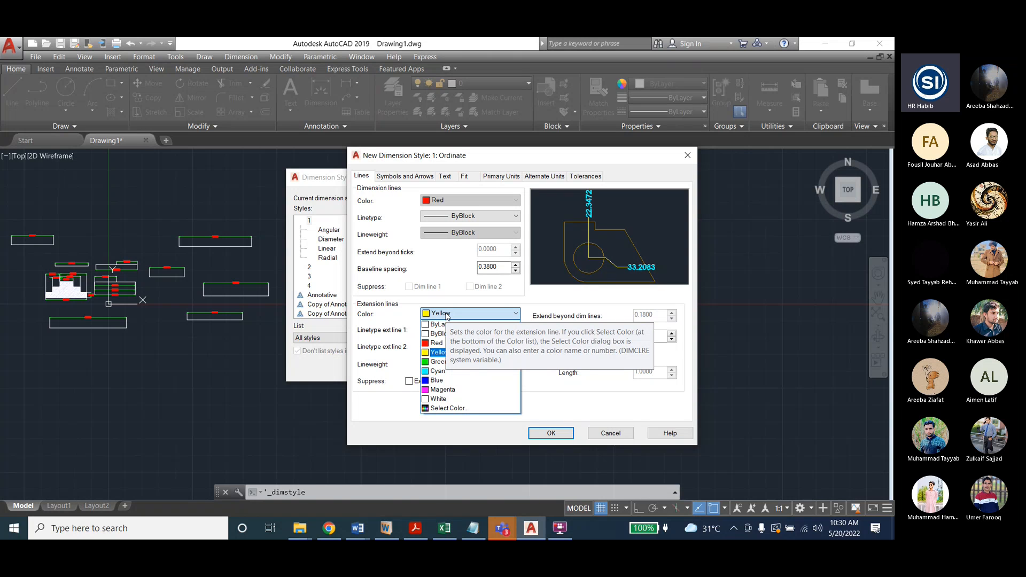
{"action": "left_click", "coordinate": [449, 371]}
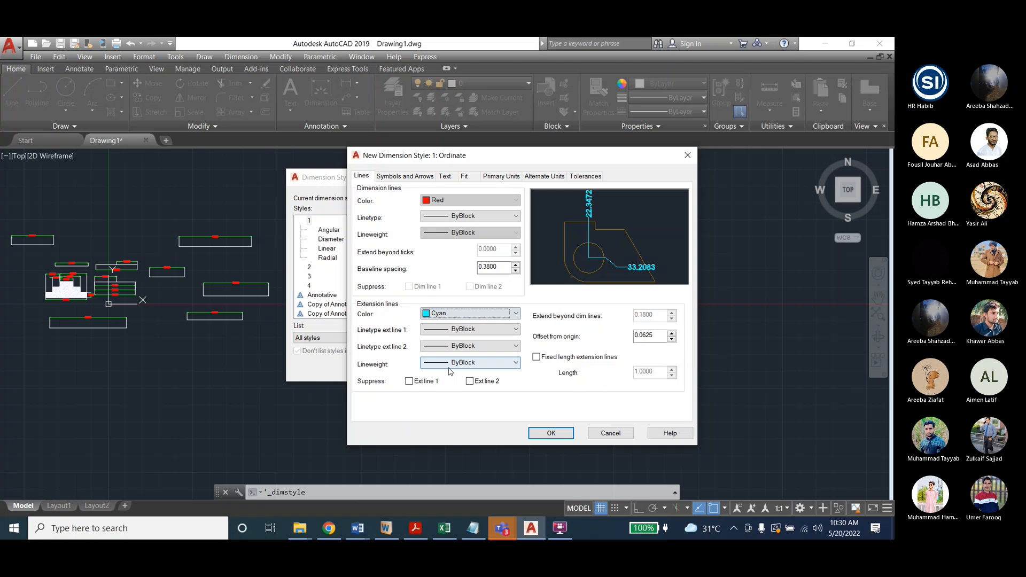
Review the ordinate sub-style's arrow and text settings and save the sub-style
{"action": "left_click", "coordinate": [422, 177]}
{"action": "double_click", "coordinate": [377, 291]}
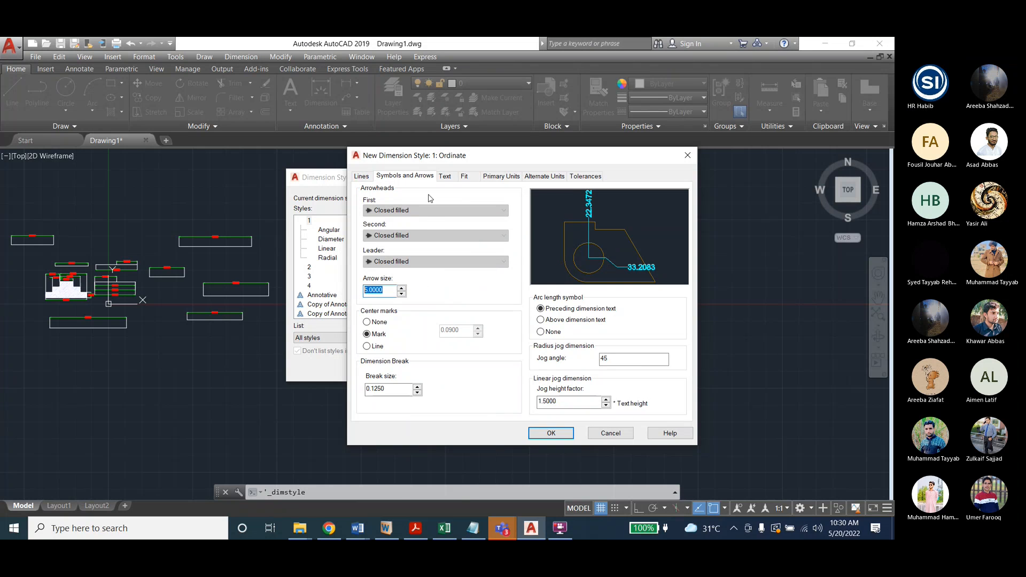
{"action": "left_click", "coordinate": [444, 176]}
{"action": "left_click", "coordinate": [551, 433]}
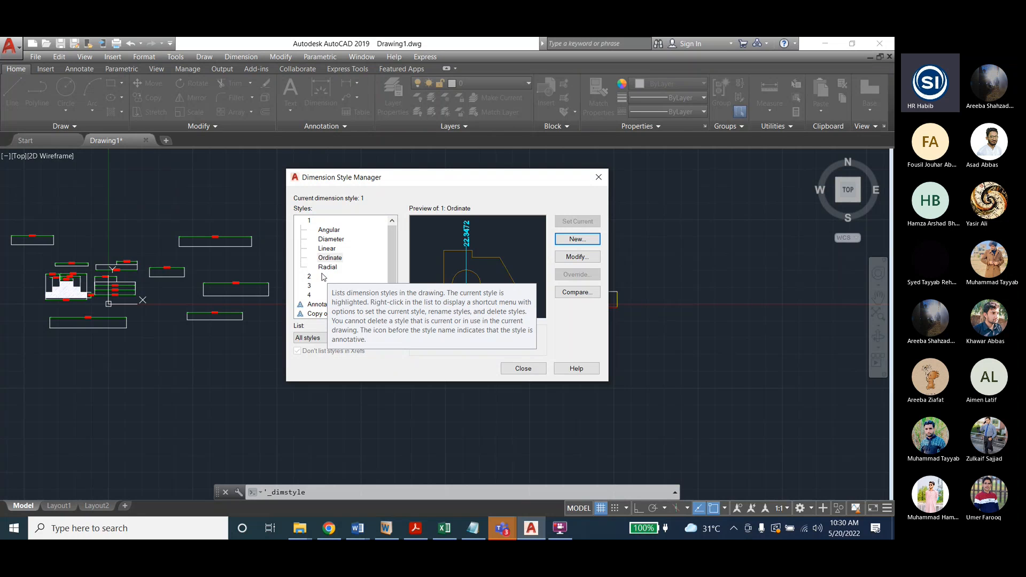
Start a new sub-style based on style 1 for leaders and tolerances only and open its settings
{"action": "left_click", "coordinate": [309, 220]}
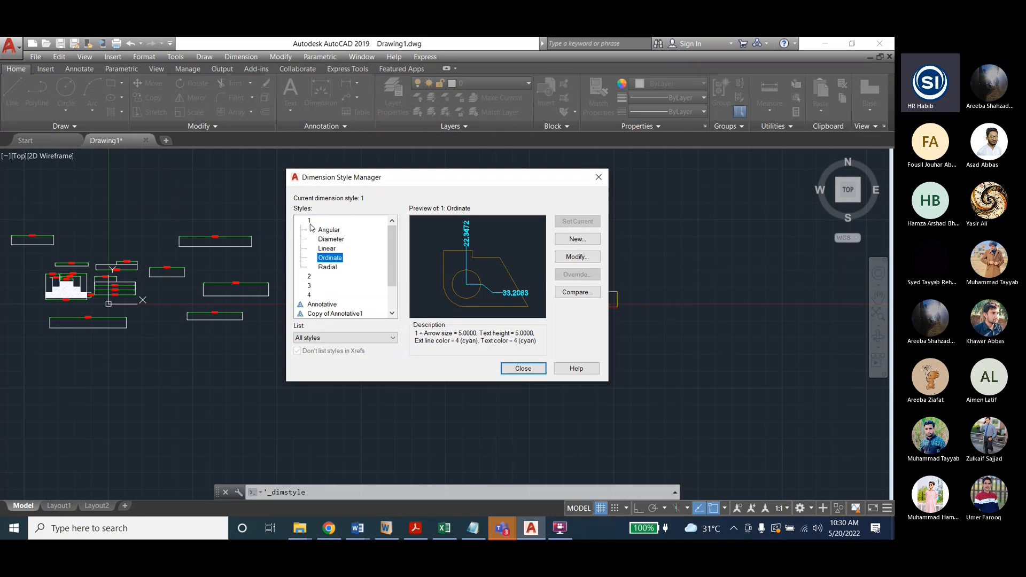
{"action": "left_click", "coordinate": [562, 241]}
{"action": "left_click", "coordinate": [206, 330]}
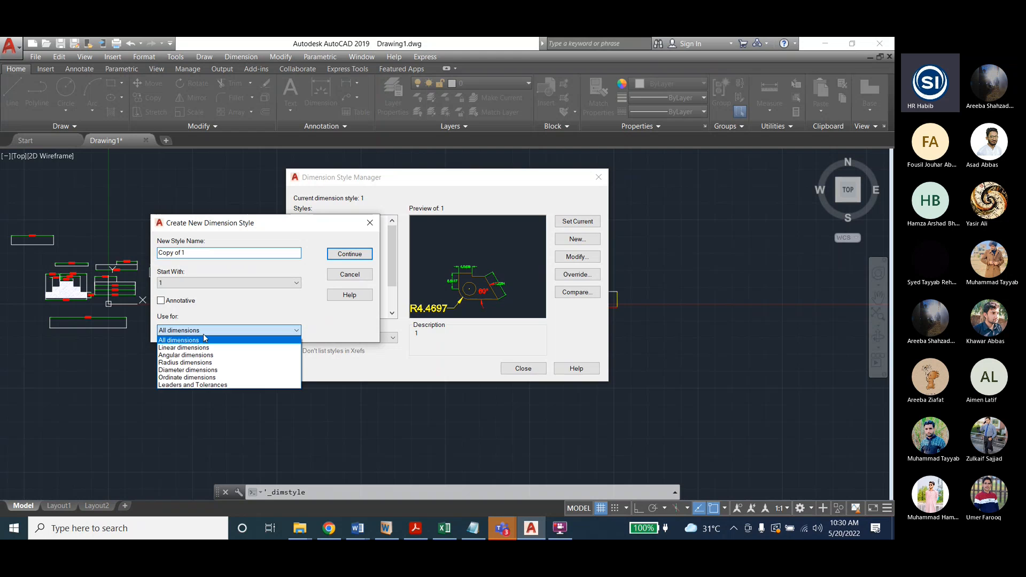
{"action": "left_click", "coordinate": [191, 385]}
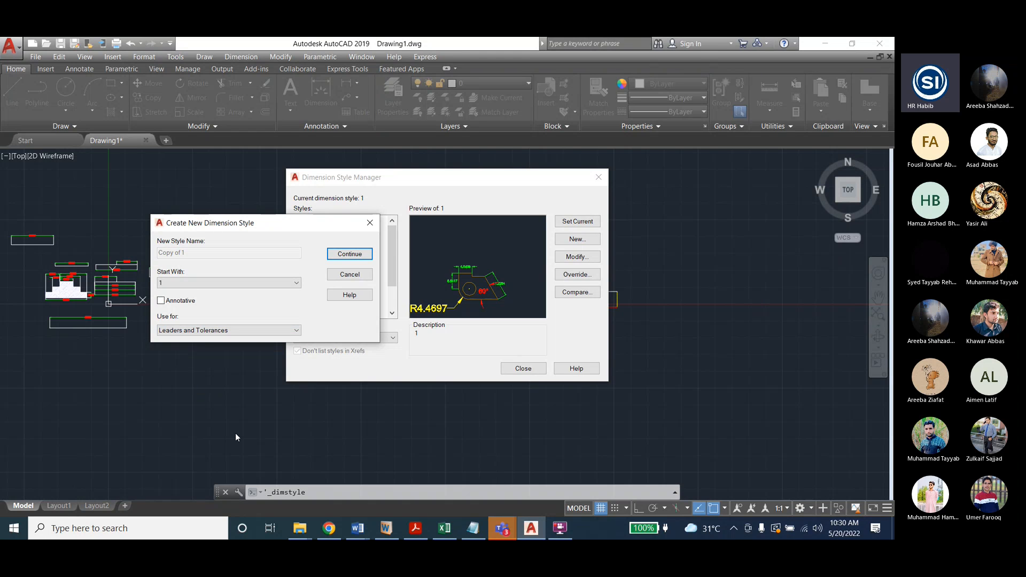
{"action": "left_click", "coordinate": [352, 254]}
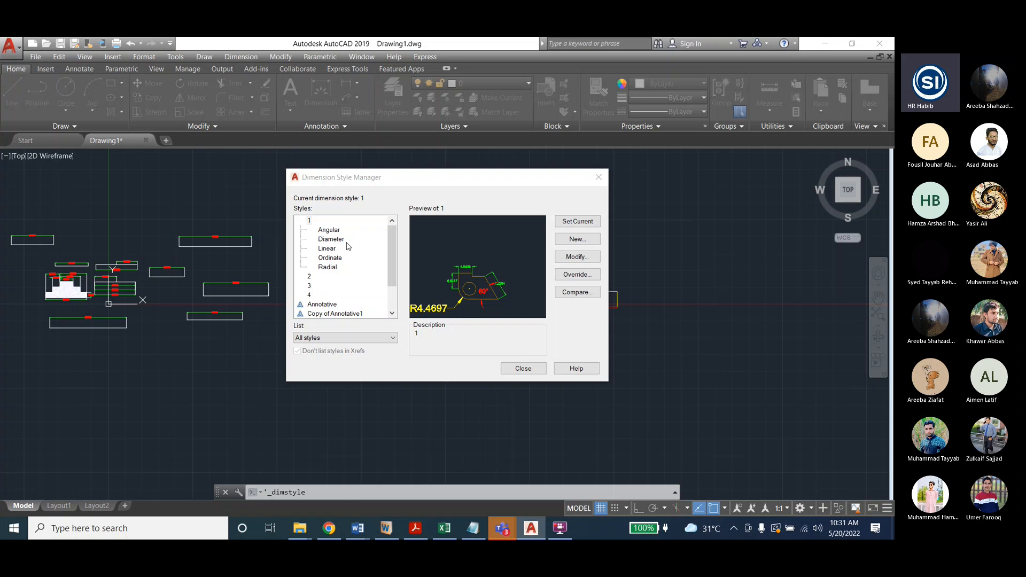
Set the leader sub-style's text color to magenta and its text height to 6
{"action": "left_click", "coordinate": [442, 223]}
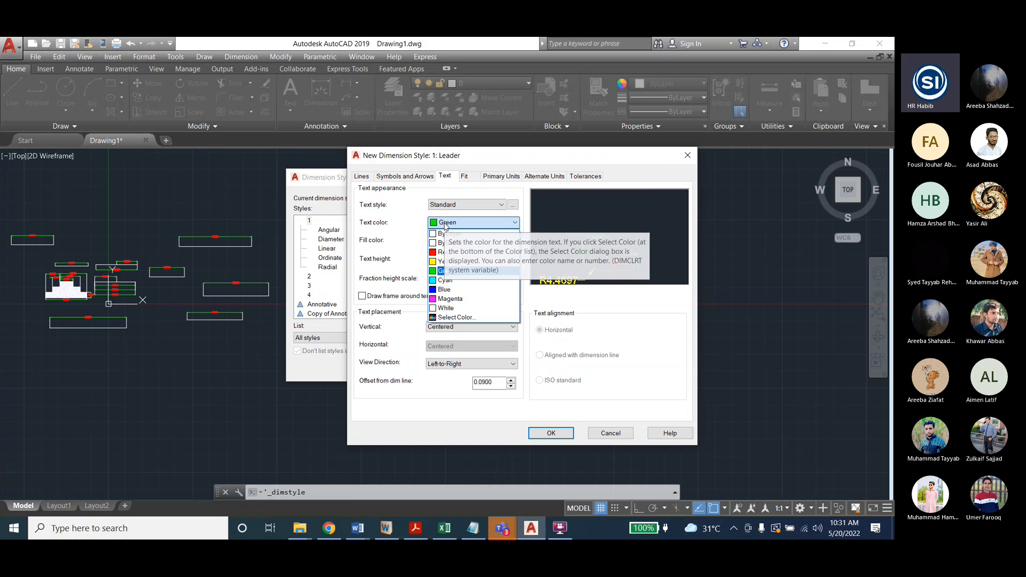
{"action": "left_click", "coordinate": [449, 300]}
{"action": "left_click", "coordinate": [381, 178]}
{"action": "left_click", "coordinate": [444, 177]}
{"action": "double_click", "coordinate": [491, 257]}
{"action": "type", "text": "6"}
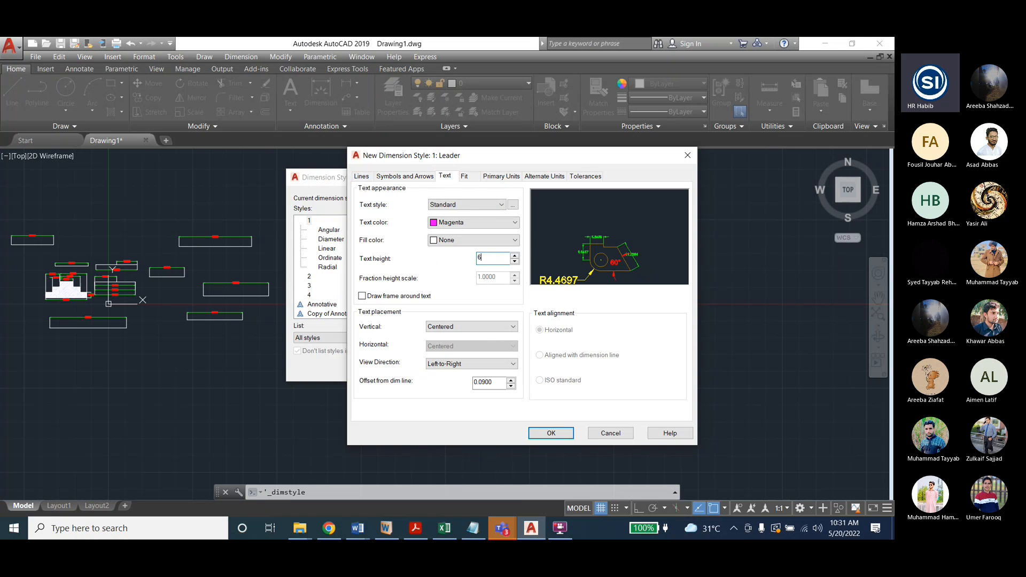
Set the leader sub-style's arrow size to 6
{"action": "left_click", "coordinate": [404, 176]}
{"action": "double_click", "coordinate": [388, 289]}
{"action": "type", "text": "6"}
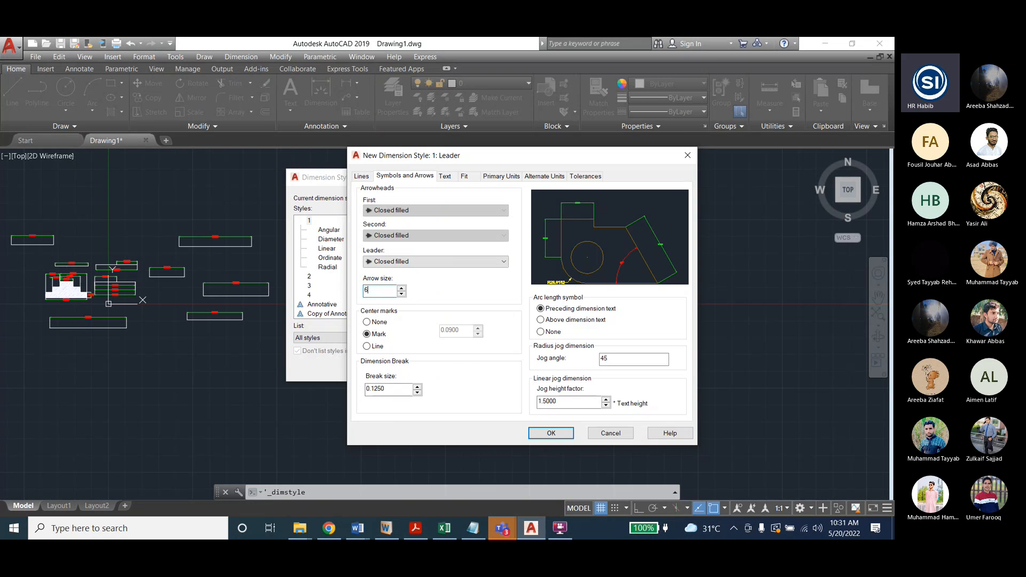
Set the leader sub-style's dimension line color to magenta, save the sub-style and select parent style 1
{"action": "left_click", "coordinate": [362, 176]}
{"action": "left_click", "coordinate": [456, 200]}
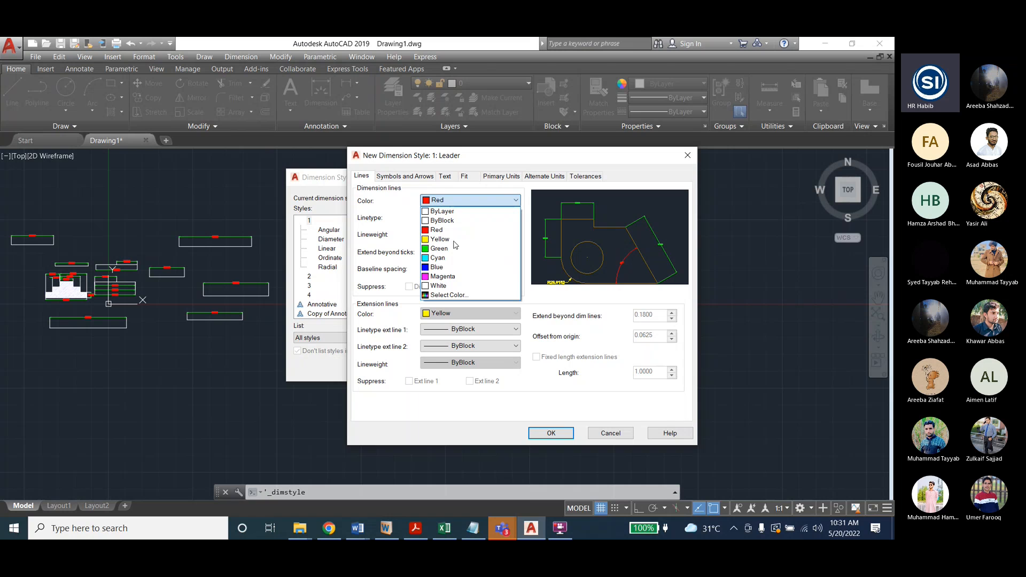
{"action": "left_click", "coordinate": [450, 277]}
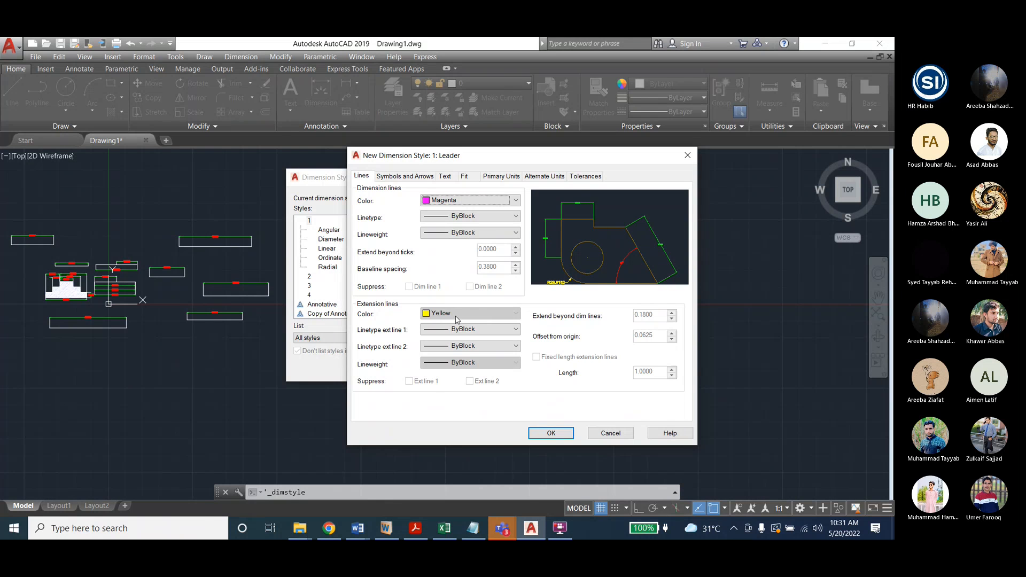
{"action": "left_click", "coordinate": [551, 432]}
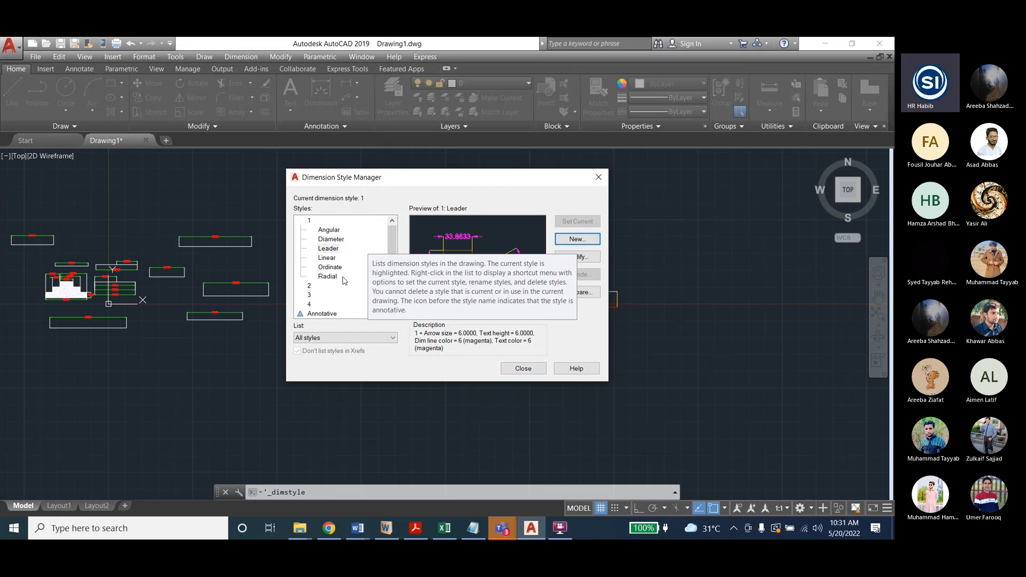
{"action": "left_click", "coordinate": [309, 221]}
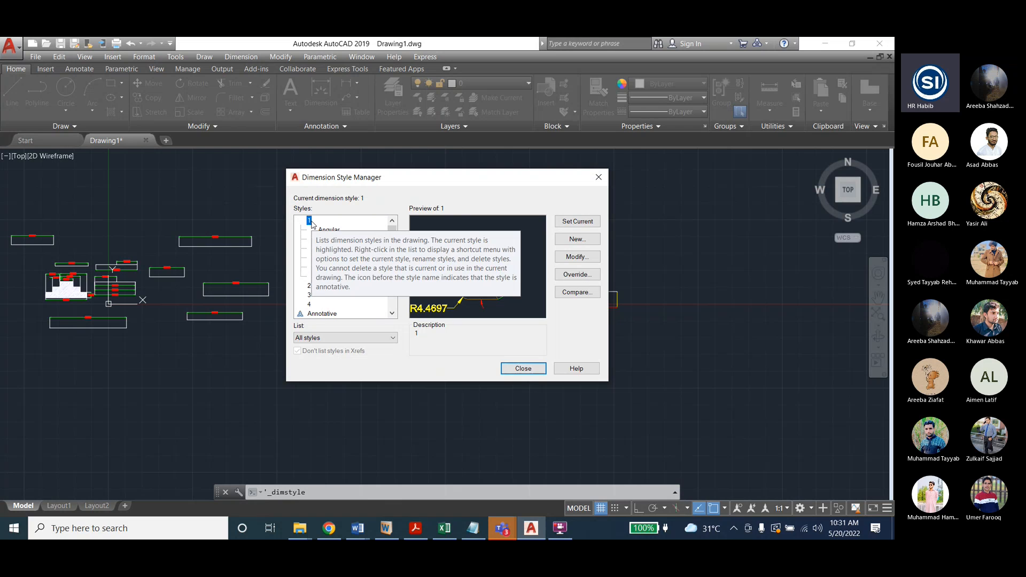
Make dimension style 1 the current style and close the Dimension Style Manager
{"action": "left_click", "coordinate": [575, 225]}
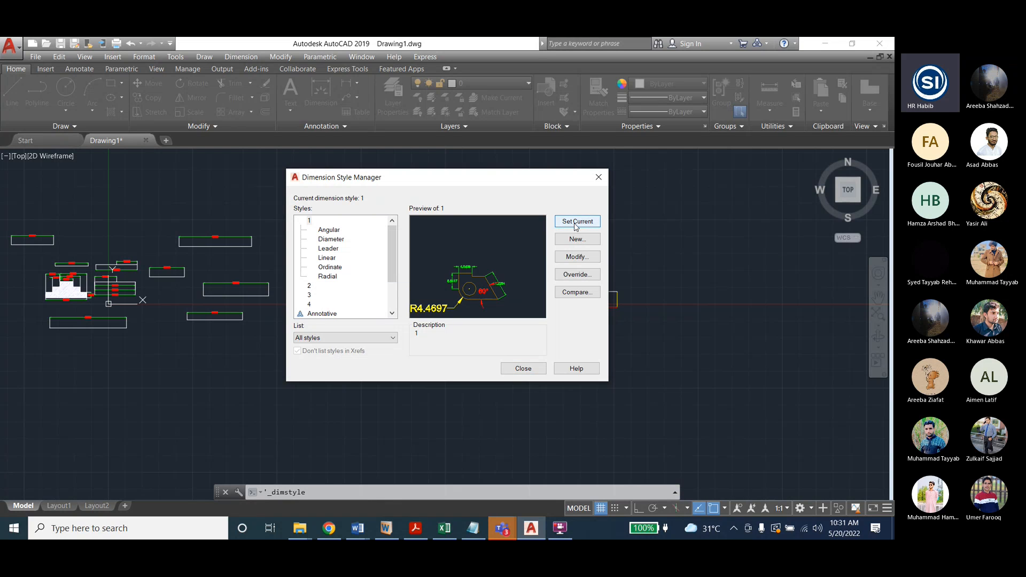
{"action": "left_click", "coordinate": [514, 371]}
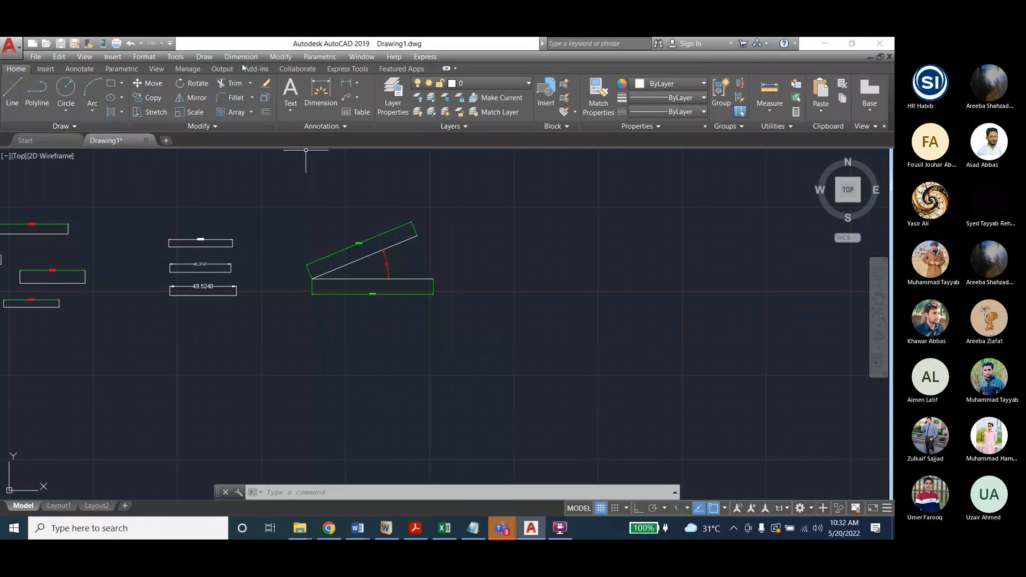
With Ortho on, draw a closed right triangle with a base about 117 units long beside the angled dimensioned lines, then turn Ortho off
{"action": "left_click", "coordinate": [12, 91]}
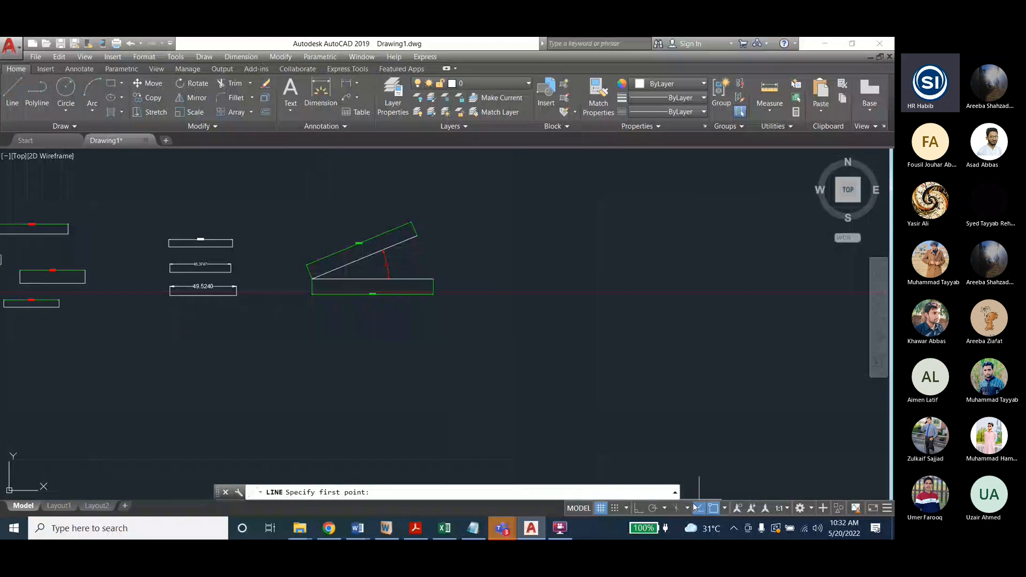
{"action": "left_click", "coordinate": [639, 509]}
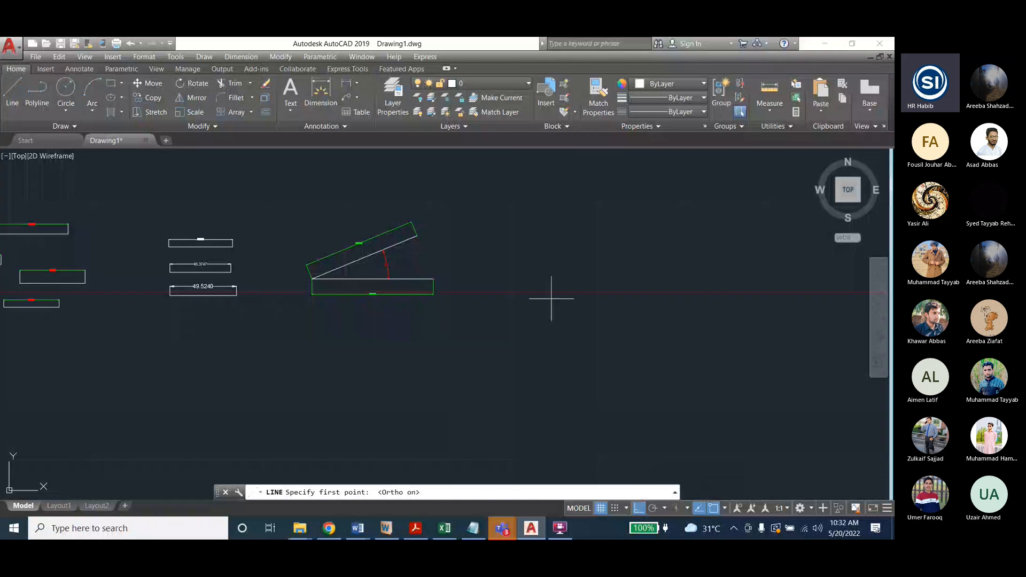
{"action": "left_click", "coordinate": [561, 366]}
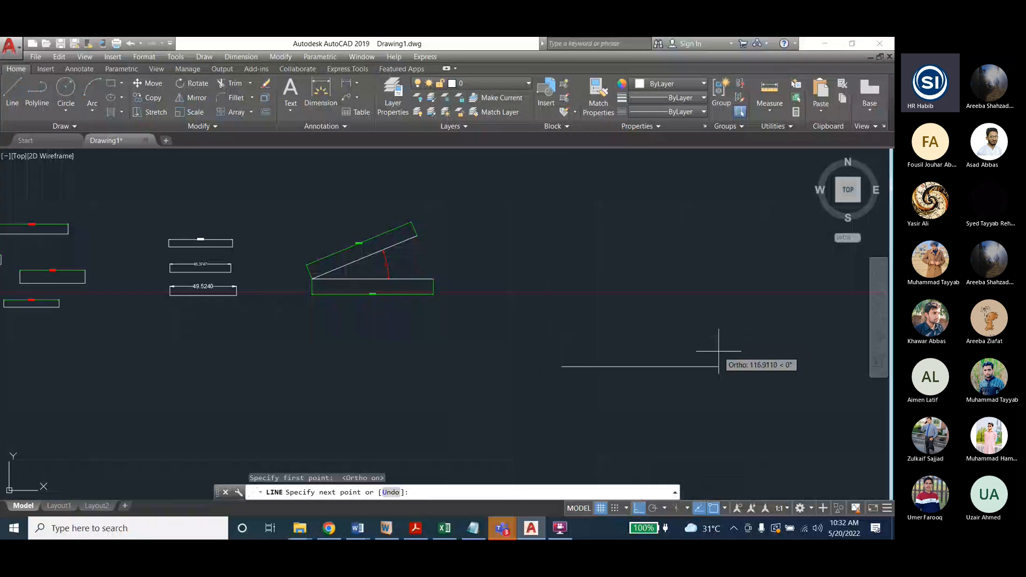
{"action": "left_click", "coordinate": [719, 353]}
{"action": "left_click", "coordinate": [718, 216]}
{"action": "left_click", "coordinate": [561, 367]}
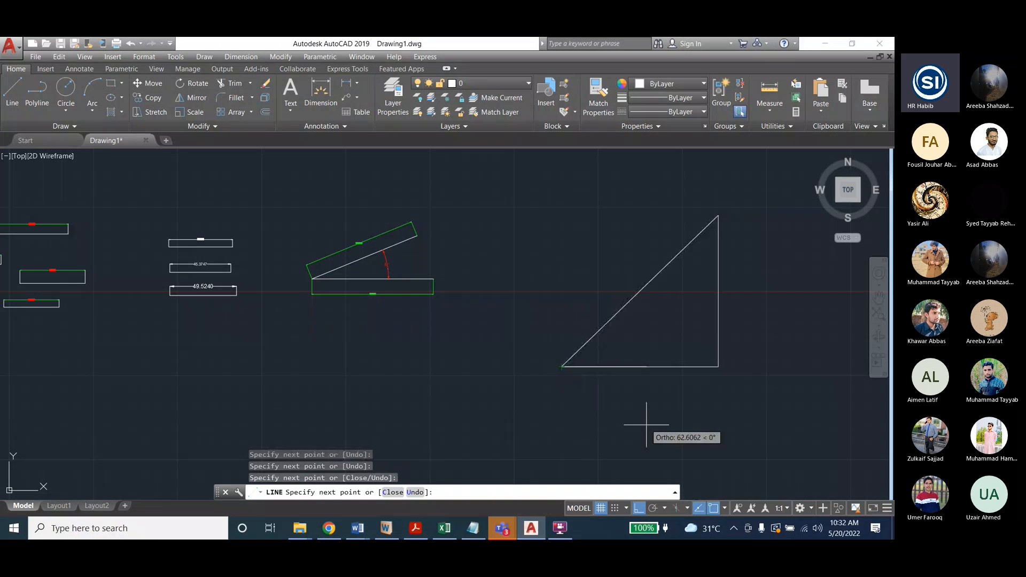
{"action": "key", "text": "Escape"}
{"action": "key", "text": "Escape"}
{"action": "key", "text": "F8"}
{"action": "scroll", "coordinate": [569, 290], "scroll_direction": "down", "scroll_amount": 2}
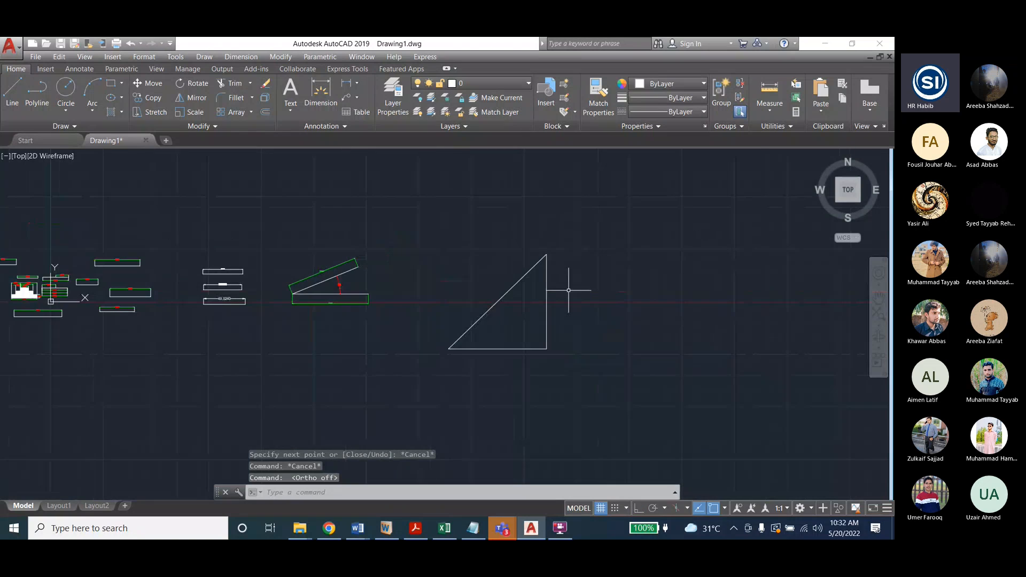
{"action": "scroll", "coordinate": [567, 291], "scroll_direction": "up", "scroll_amount": 4}
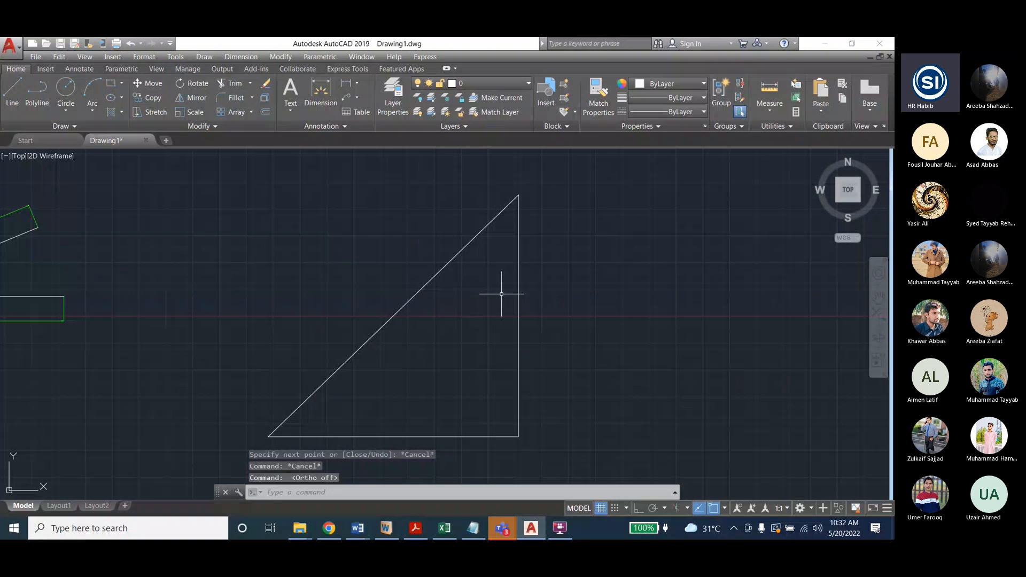
{"action": "scroll", "coordinate": [524, 317], "scroll_direction": "down", "scroll_amount": 2}
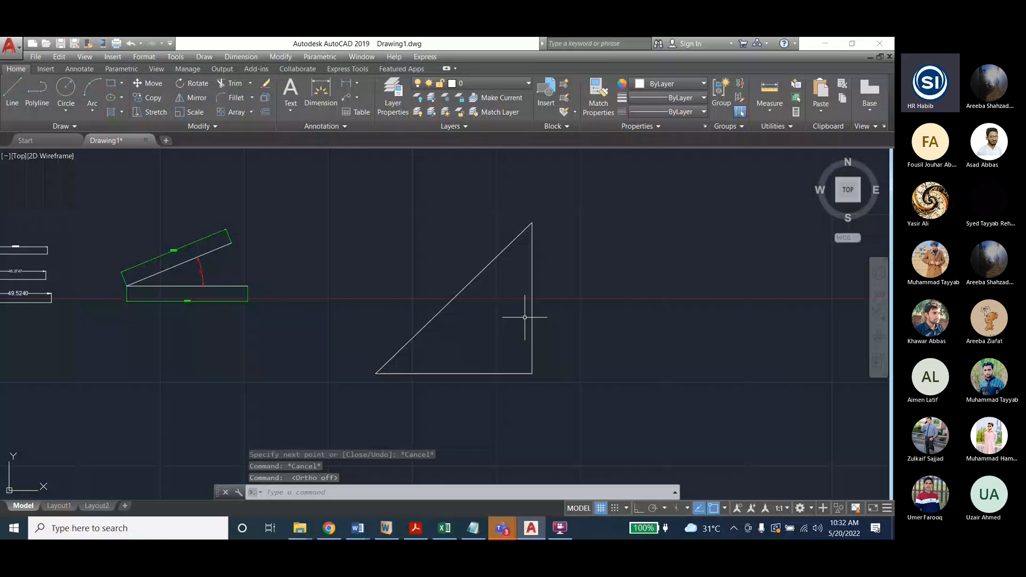
Add an aligned dimension along the triangle's hypotenuse, placed outside the triangle
{"action": "scroll", "coordinate": [525, 318], "scroll_direction": "up", "scroll_amount": 2}
{"action": "left_click", "coordinate": [241, 56]}
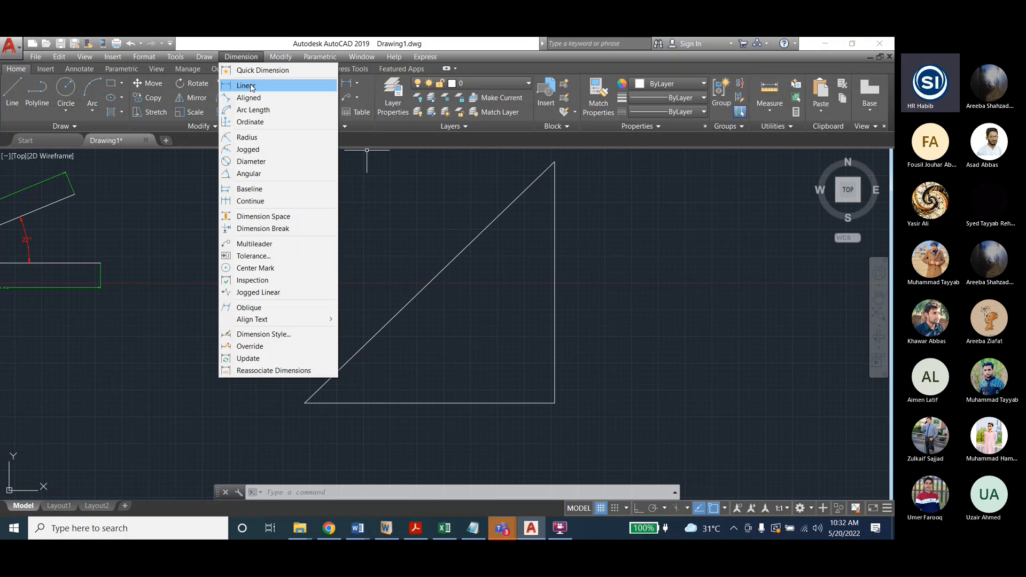
{"action": "left_click", "coordinate": [253, 97]}
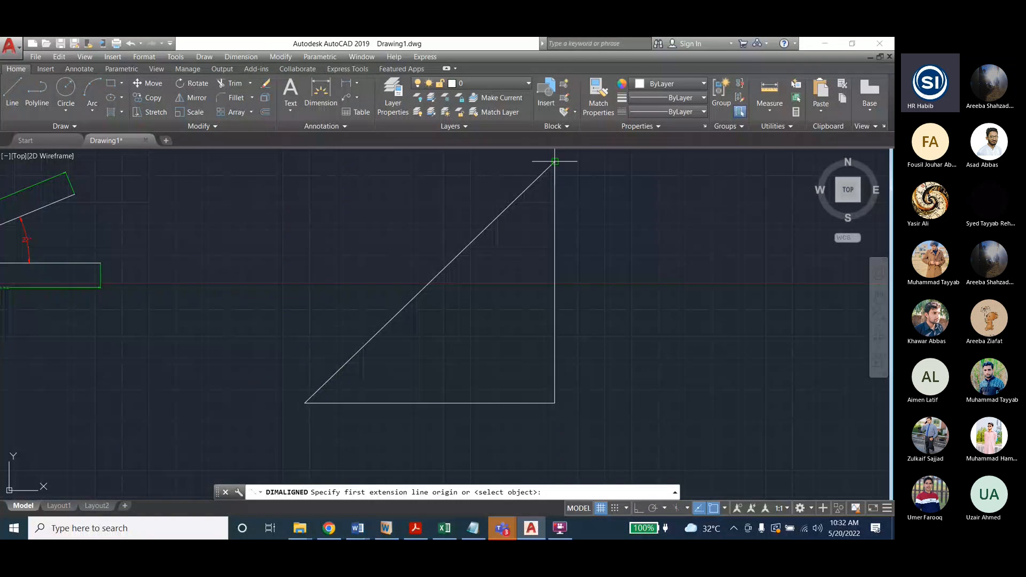
{"action": "left_click", "coordinate": [554, 162]}
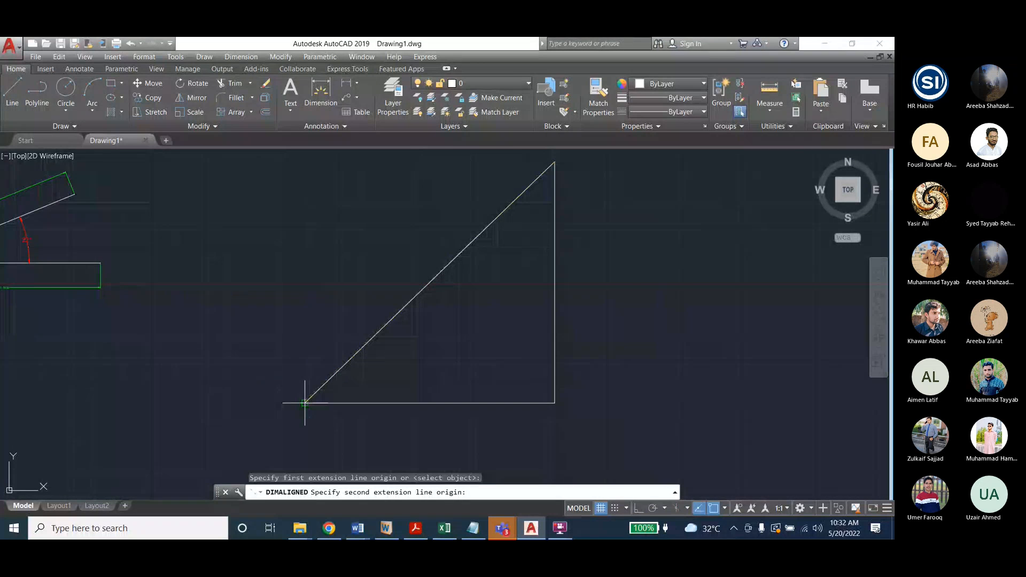
{"action": "left_click", "coordinate": [329, 371]}
Add an aligned dimension to the triangle's vertical side, placed outside the triangle
{"action": "scroll", "coordinate": [362, 366], "scroll_direction": "down", "scroll_amount": 2}
{"action": "left_click", "coordinate": [241, 57]}
{"action": "left_click", "coordinate": [249, 98]}
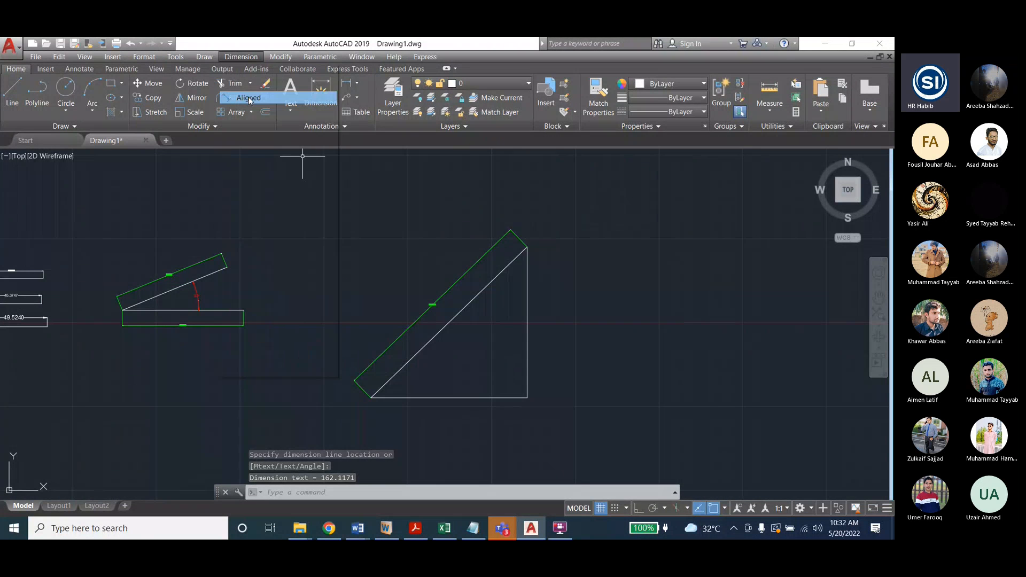
{"action": "left_click", "coordinate": [528, 248]}
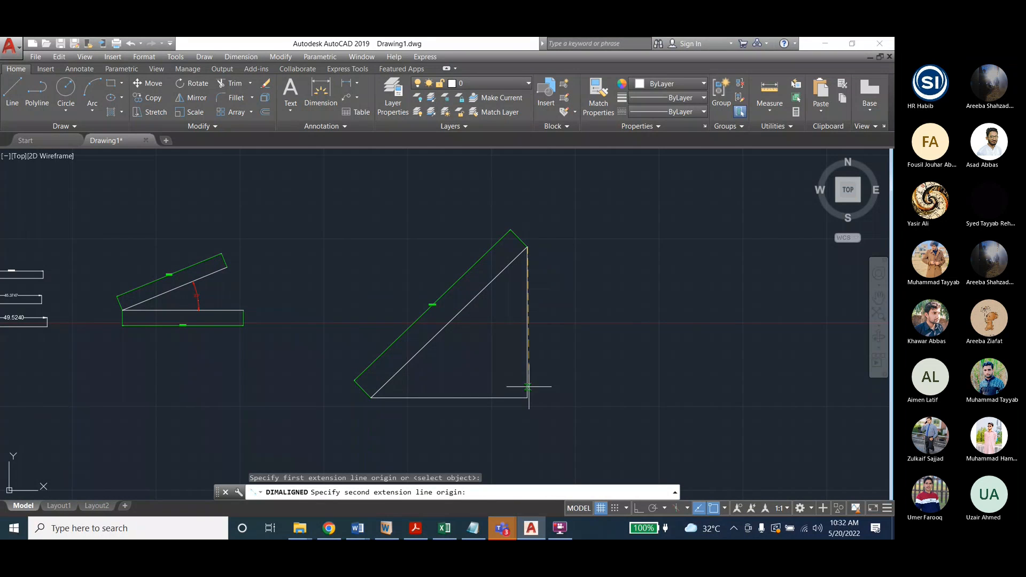
{"action": "left_click", "coordinate": [527, 397]}
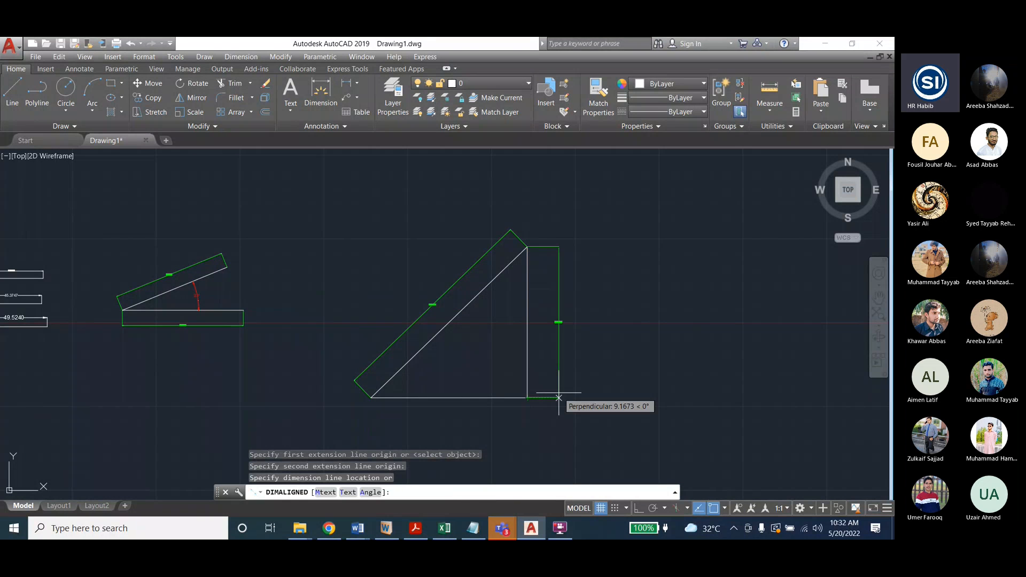
{"action": "left_click", "coordinate": [562, 397]}
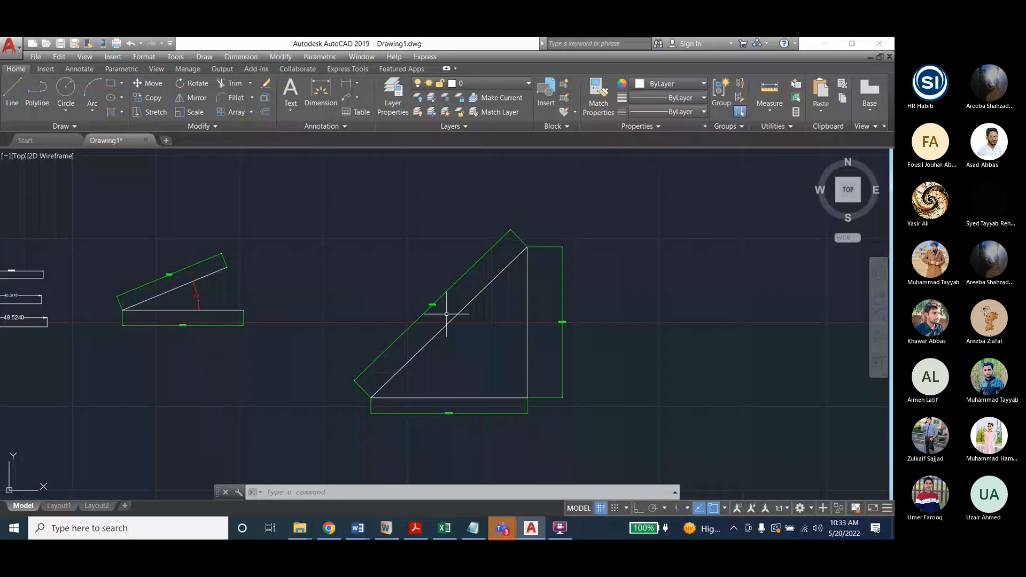
Add an angular dimension inside the triangle between the hypotenuse and the vertical side
{"action": "left_click", "coordinate": [241, 57]}
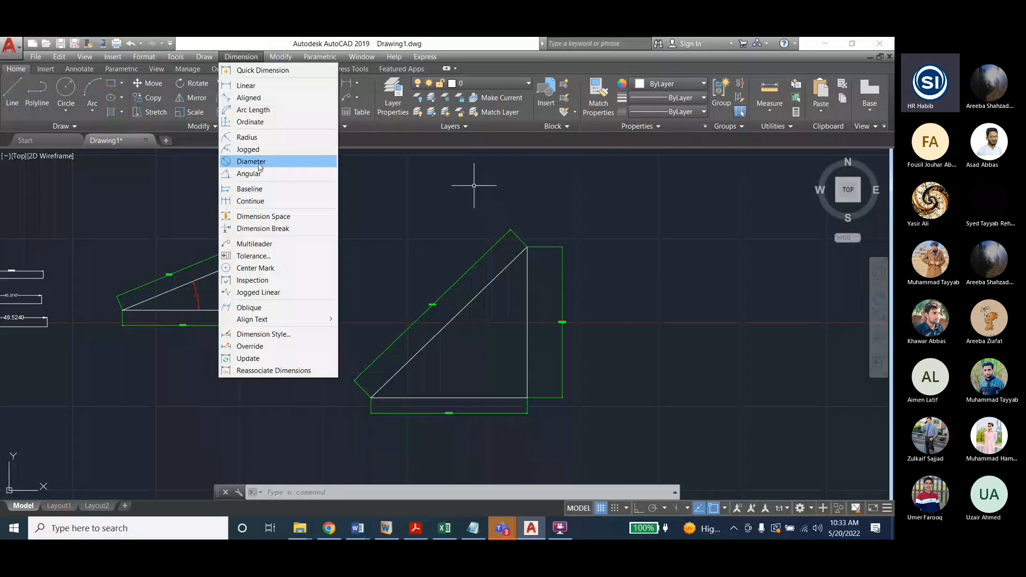
{"action": "left_click", "coordinate": [248, 173]}
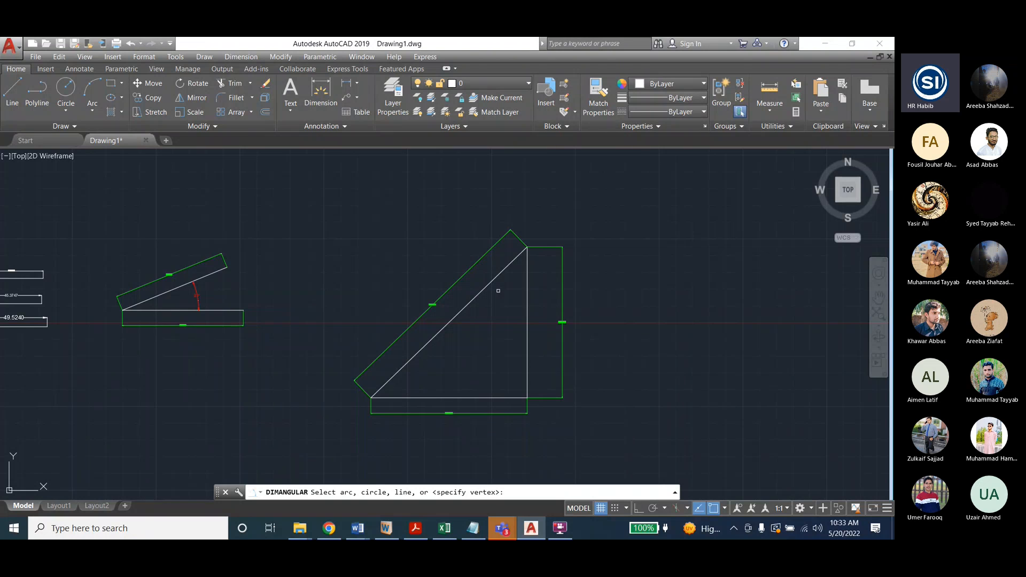
{"action": "left_click", "coordinate": [497, 275]}
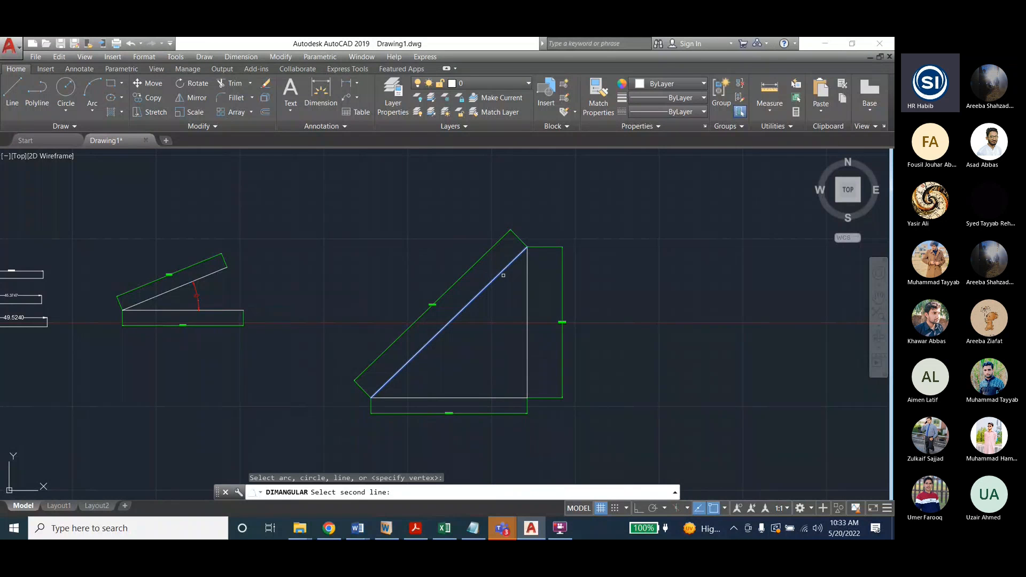
{"action": "left_click", "coordinate": [527, 280]}
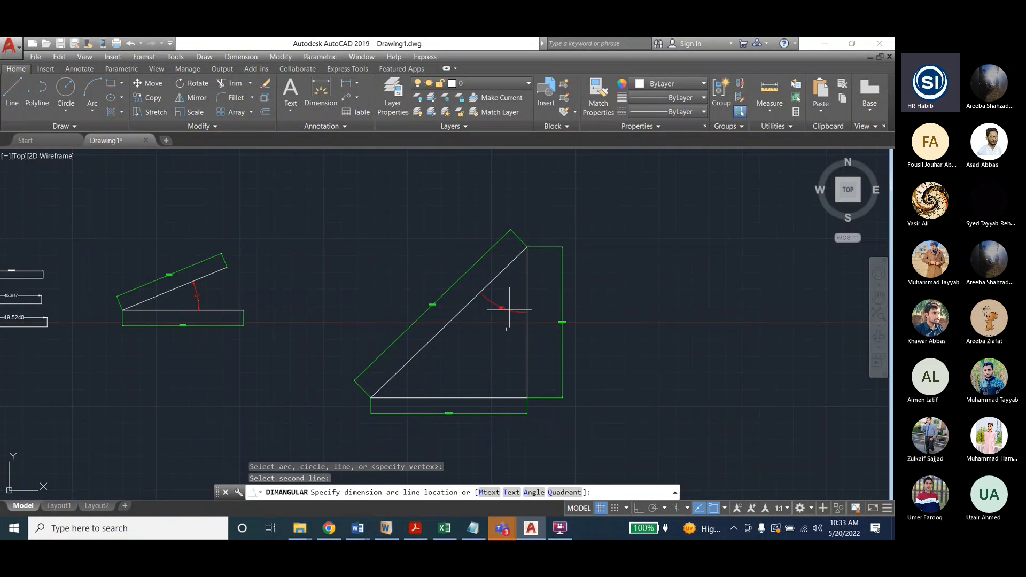
{"action": "left_click", "coordinate": [508, 289]}
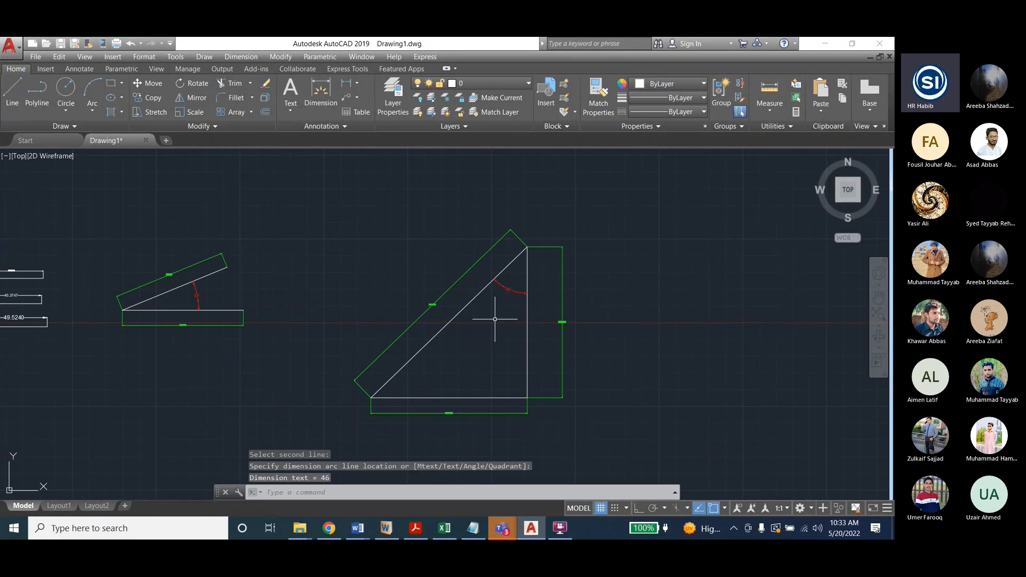
Add an angular dimension inside the corner between the triangle's vertical side and its base
{"action": "left_click", "coordinate": [241, 57]}
{"action": "left_click", "coordinate": [255, 173]}
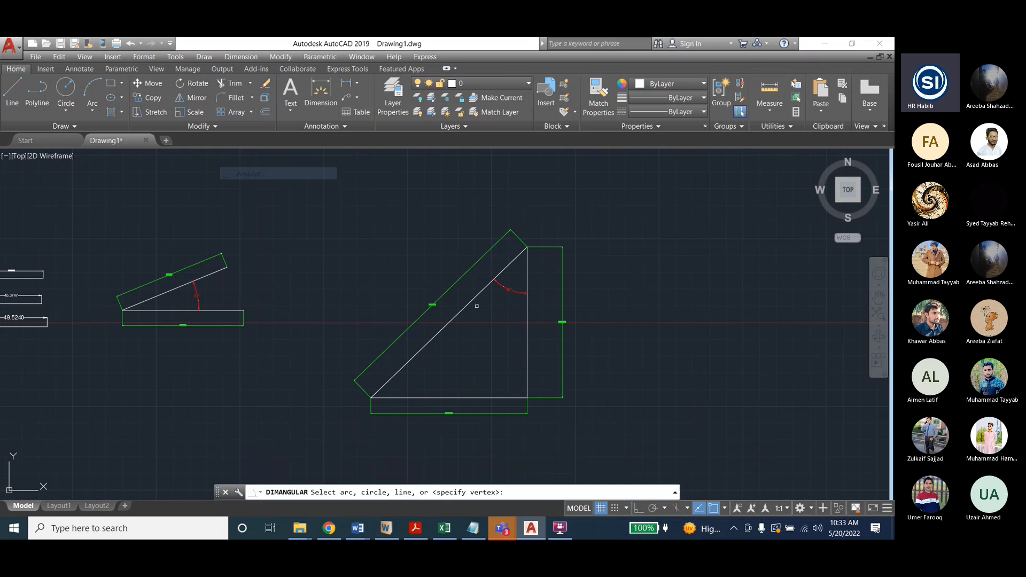
{"action": "left_click", "coordinate": [527, 374]}
{"action": "left_click", "coordinate": [516, 397]}
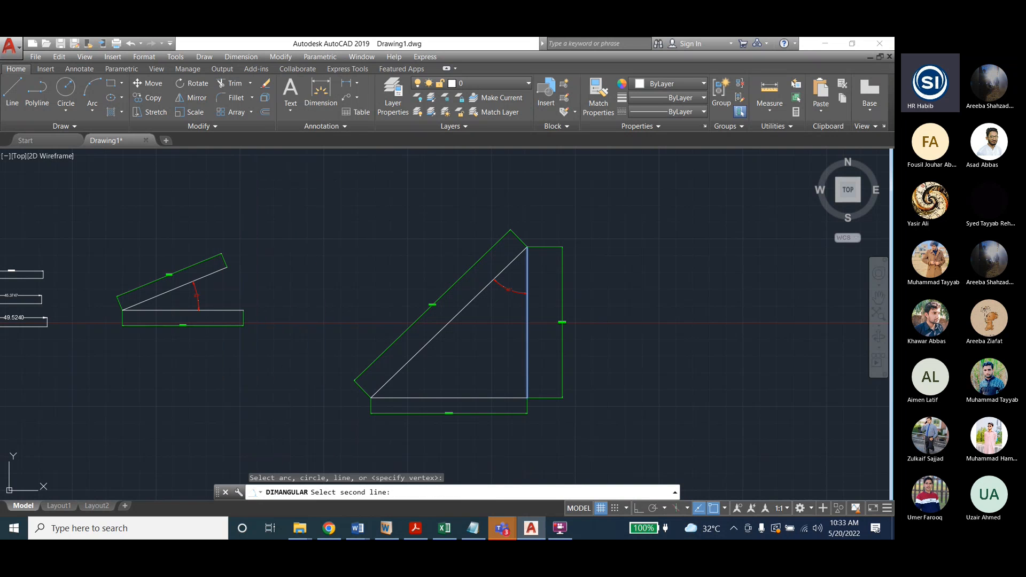
{"action": "left_click", "coordinate": [512, 385]}
Add an angular dimension inside the corner between the triangle's hypotenuse and its base
{"action": "left_click", "coordinate": [239, 57]}
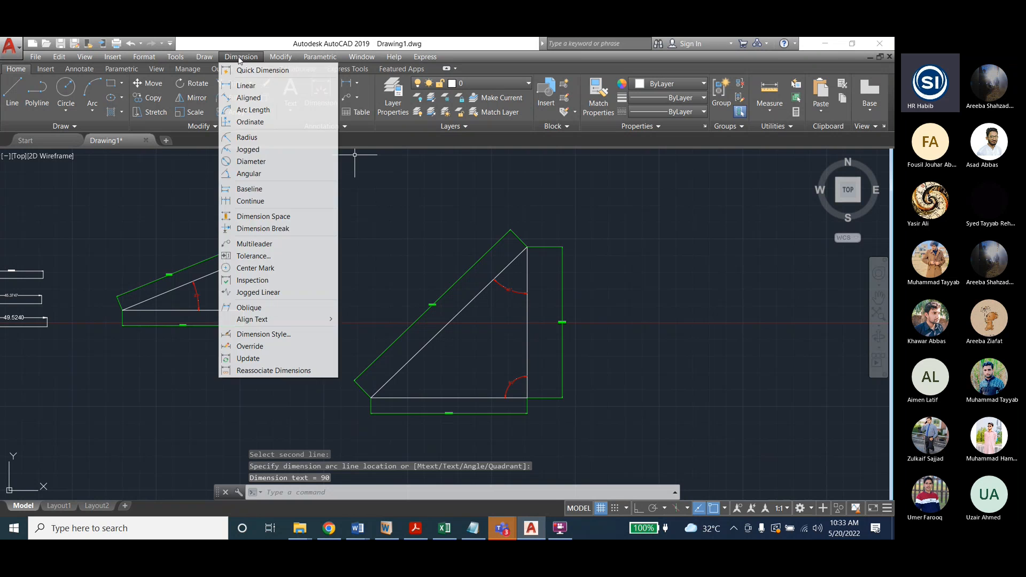
{"action": "left_click", "coordinate": [267, 173]}
{"action": "left_click", "coordinate": [396, 371]}
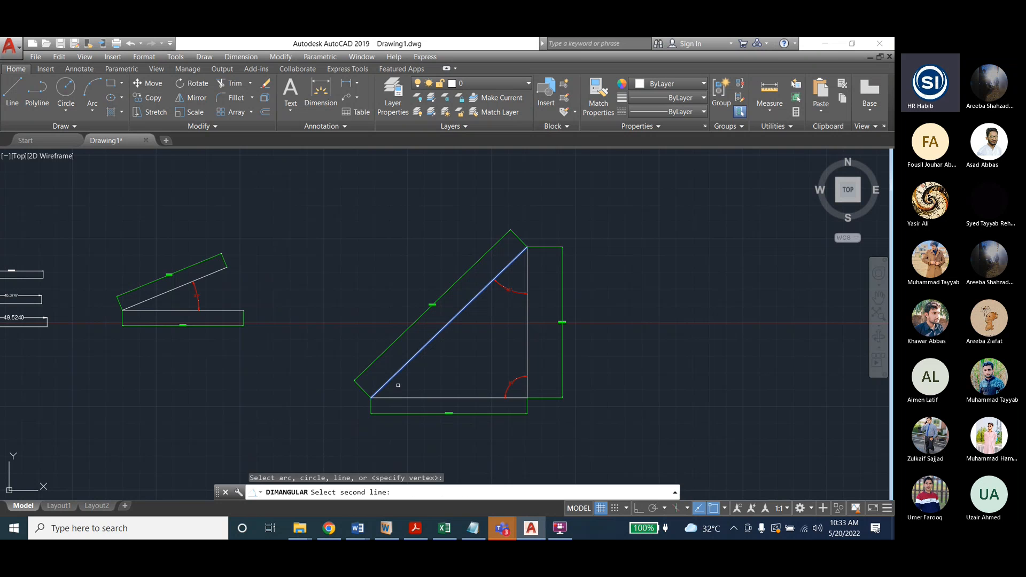
{"action": "left_click", "coordinate": [398, 398]}
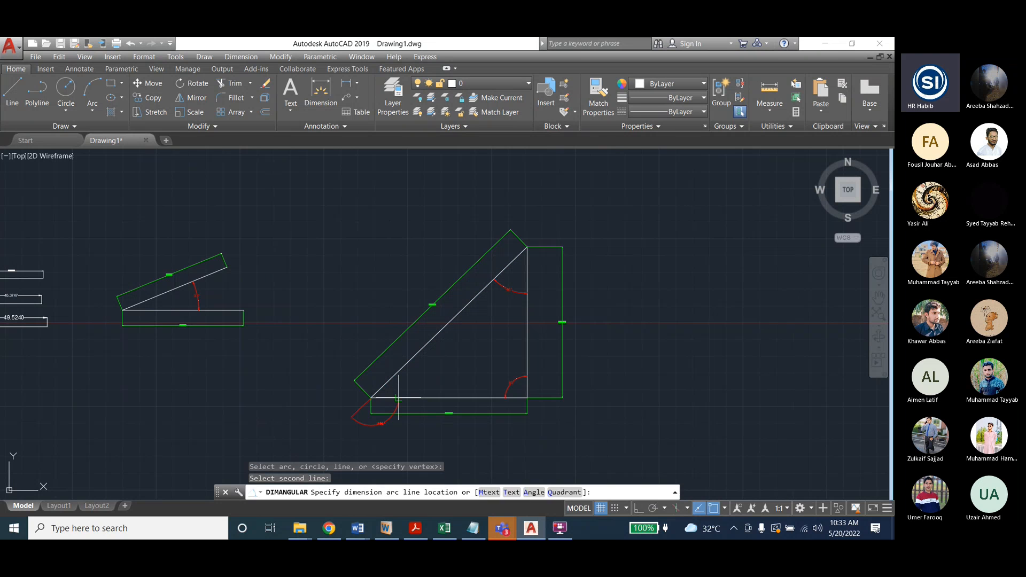
{"action": "left_click", "coordinate": [406, 386]}
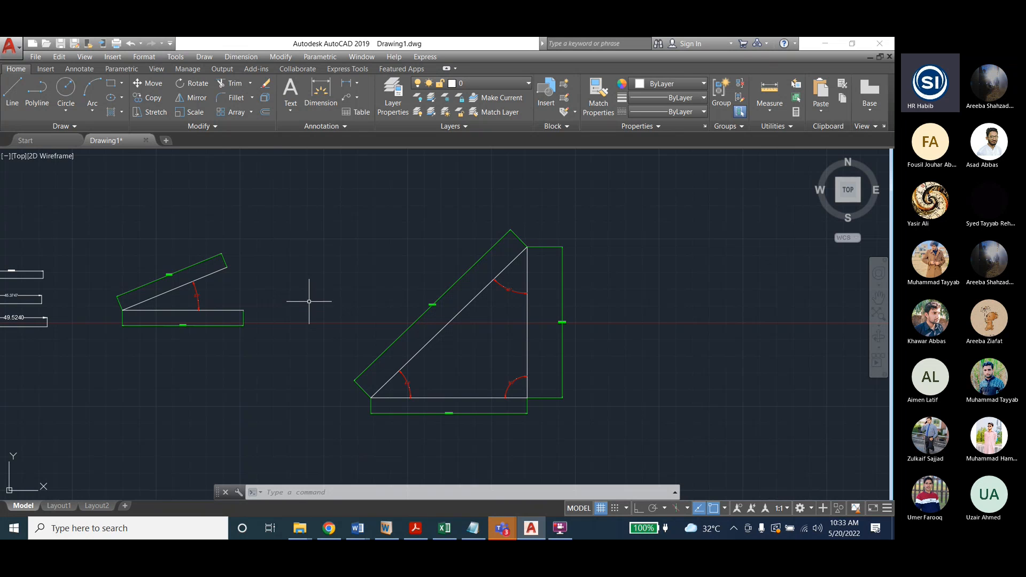
Draw a circle with a radius of about 39 units to the right of the triangle
{"action": "left_click", "coordinate": [73, 103]}
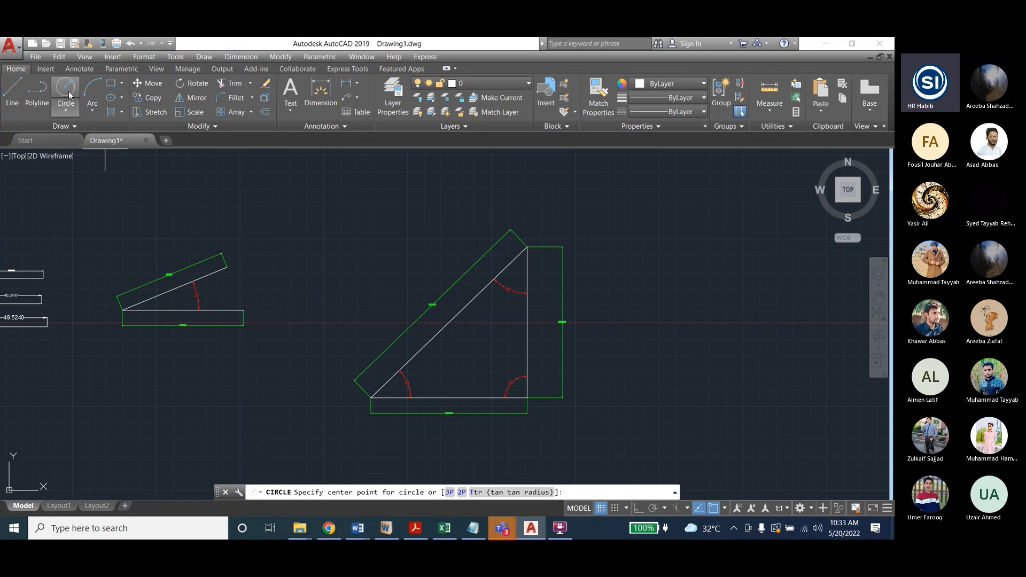
{"action": "left_click", "coordinate": [638, 286]}
{"action": "left_click", "coordinate": [668, 327]}
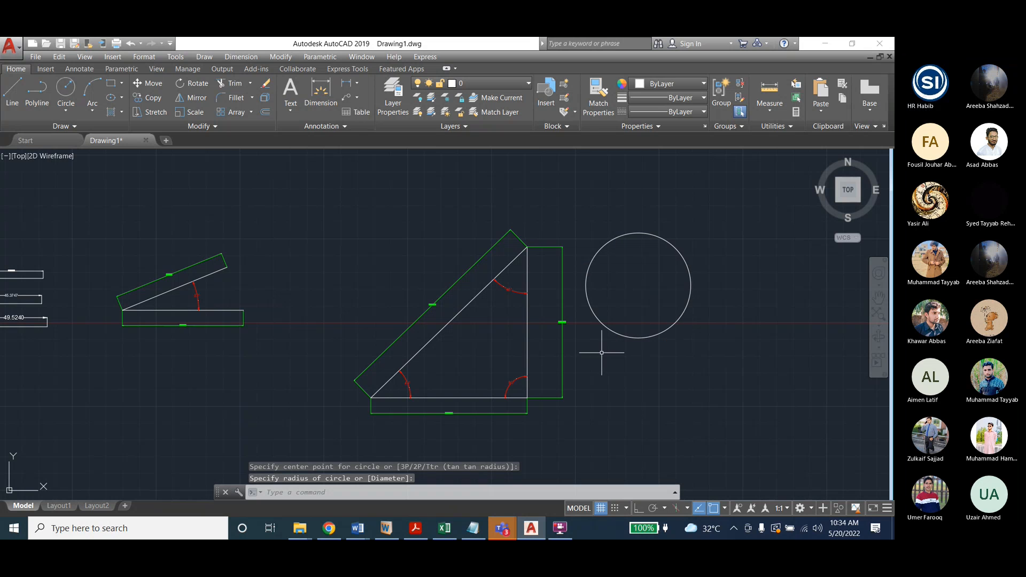
Add a radius dimension to the circle, with its text outside the circle's upper right
{"action": "left_click", "coordinate": [248, 58]}
{"action": "left_click", "coordinate": [250, 138]}
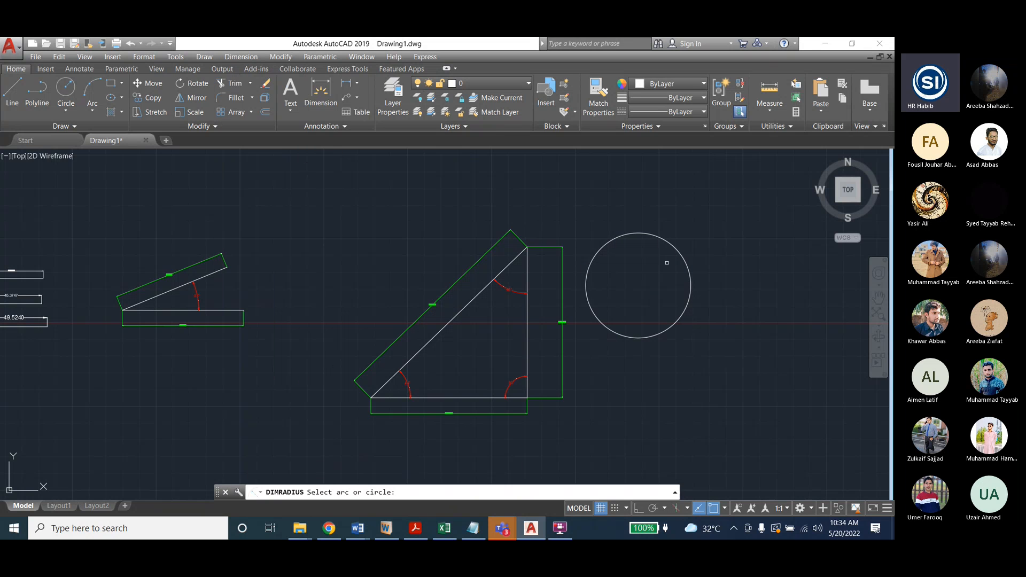
{"action": "left_click", "coordinate": [687, 264]}
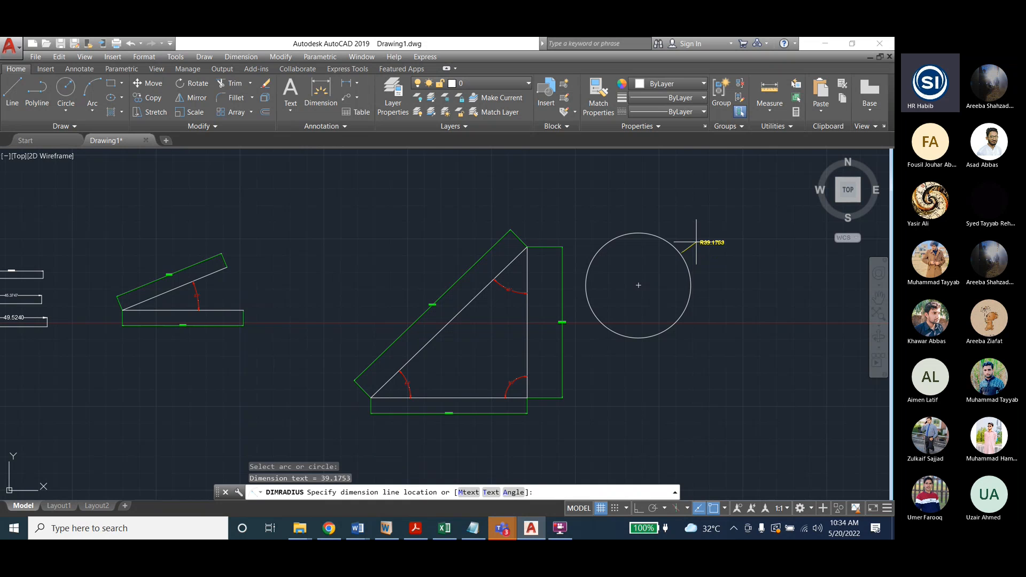
{"action": "left_click", "coordinate": [696, 243]}
Add a diameter dimension to the circle, with its text outside the circle's upper left
{"action": "left_click", "coordinate": [236, 57]}
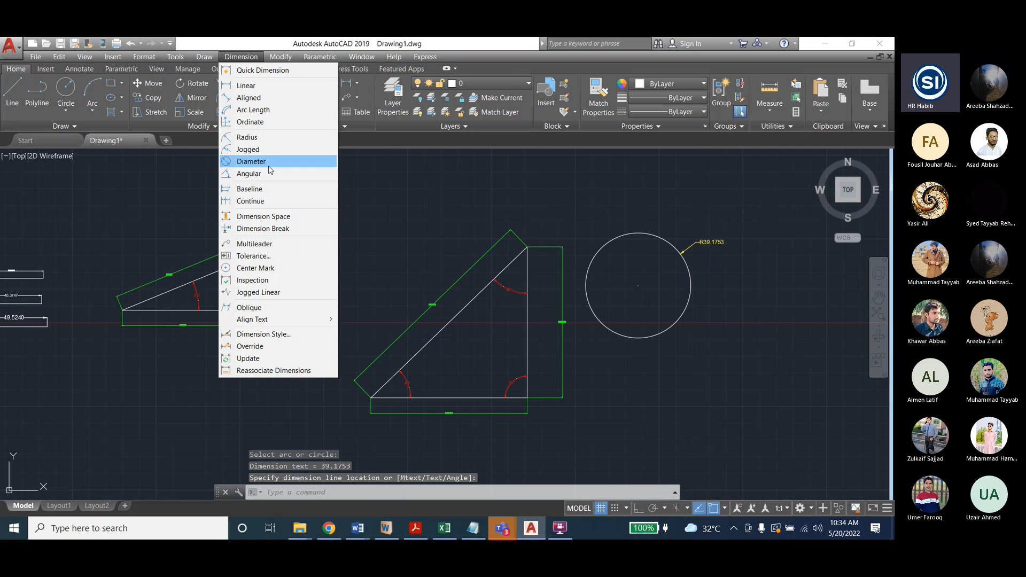
{"action": "left_click", "coordinate": [259, 161]}
{"action": "left_click", "coordinate": [677, 262]}
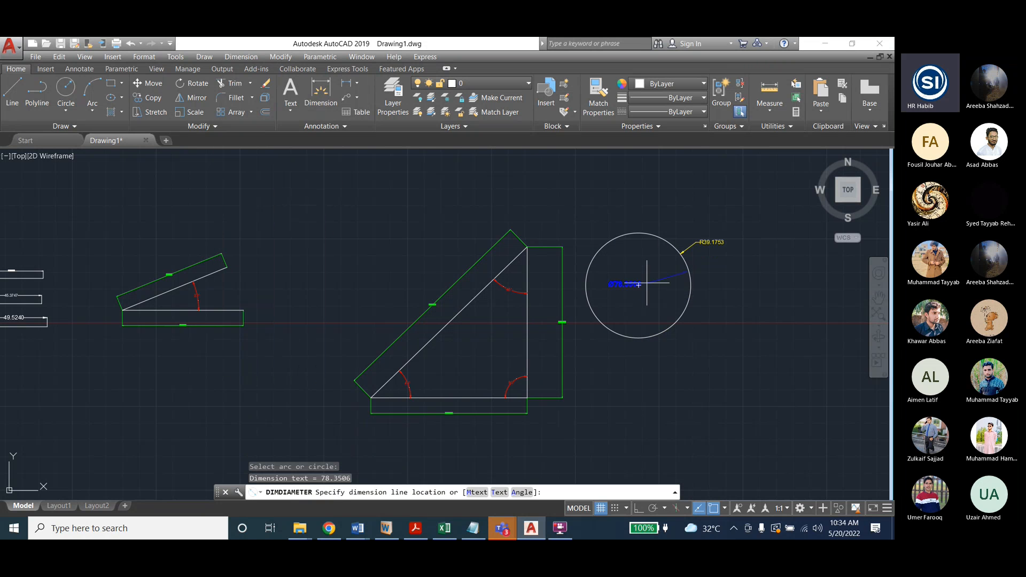
{"action": "left_click", "coordinate": [599, 215]}
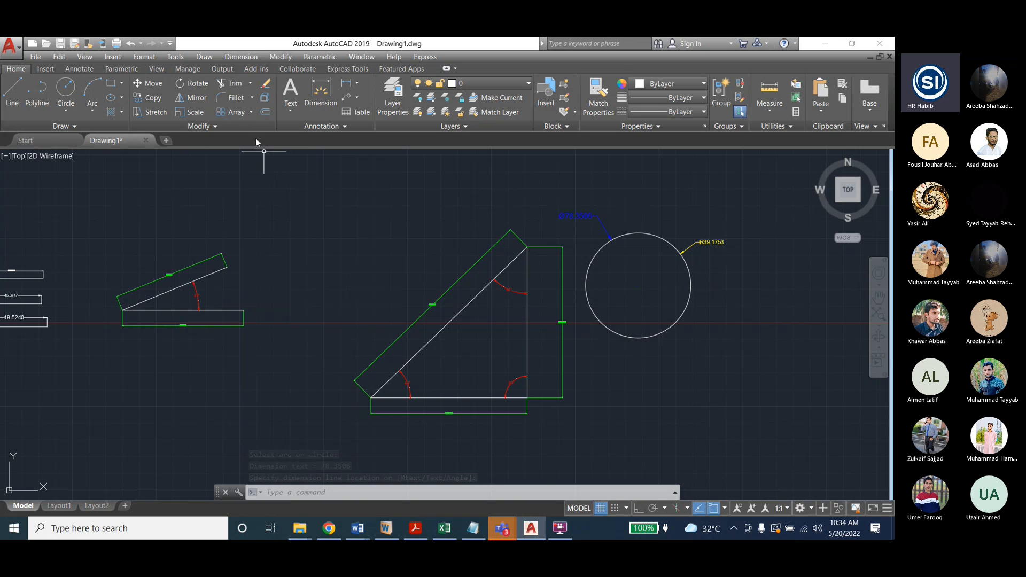
Add an X ordinate dimension from the circle's center, with its leader ending below the circle
{"action": "left_click", "coordinate": [241, 57]}
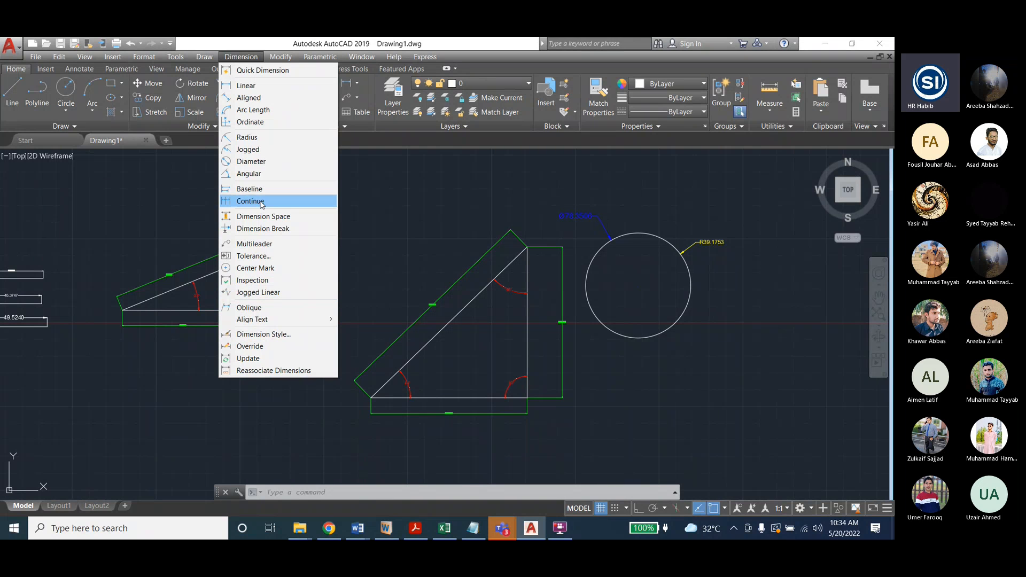
{"action": "left_click", "coordinate": [260, 124]}
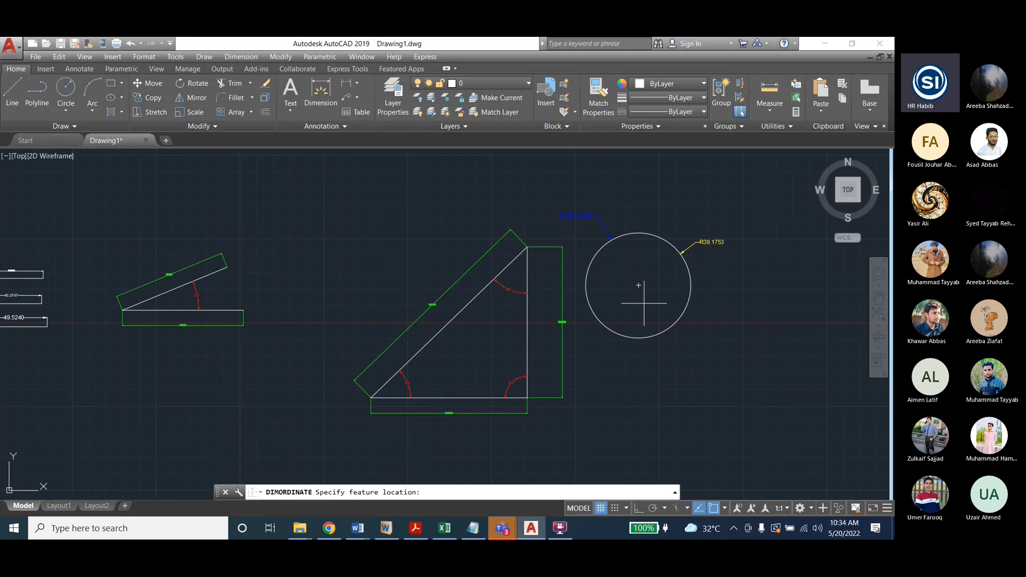
{"action": "left_click", "coordinate": [638, 285]}
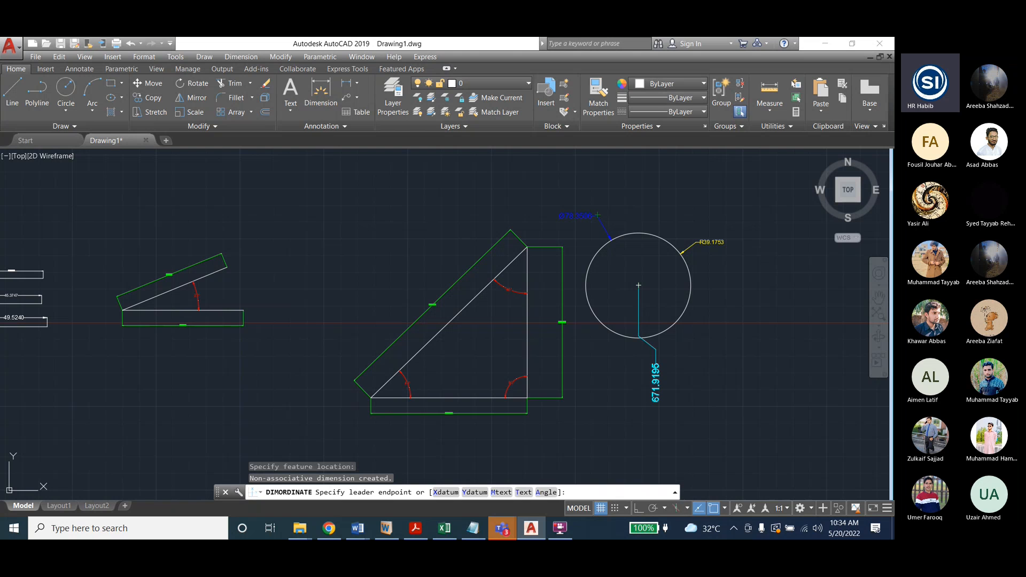
{"action": "left_click", "coordinate": [655, 362]}
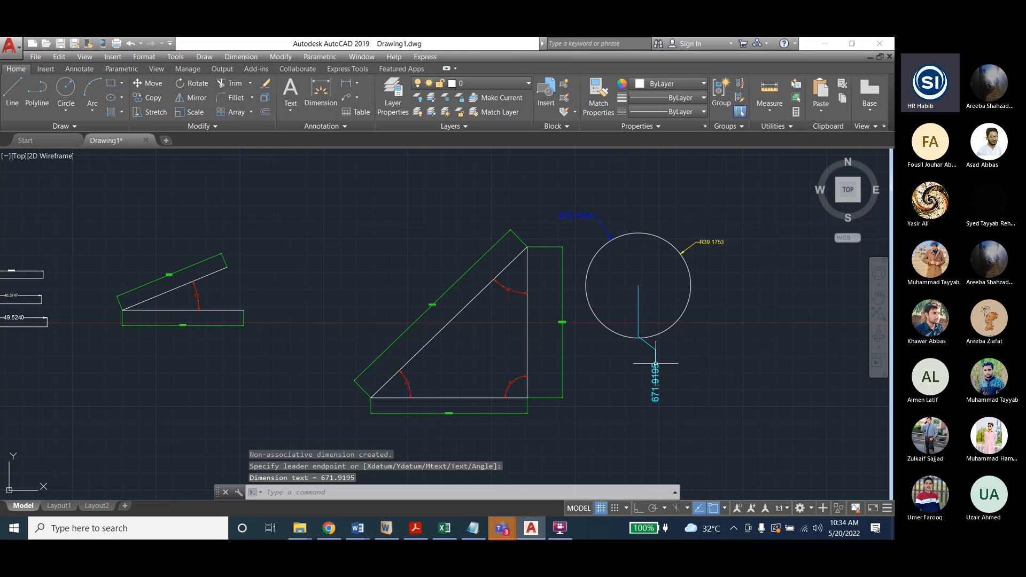
Add a Y ordinate dimension from the circle's center, with its leader ending to the right of the circle
{"action": "left_click", "coordinate": [240, 58]}
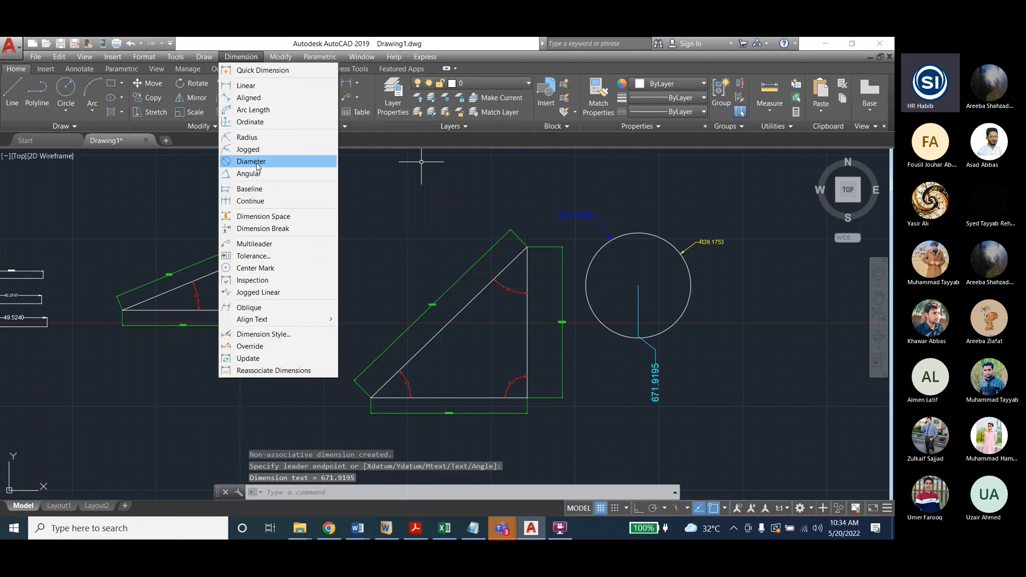
{"action": "left_click", "coordinate": [261, 125]}
{"action": "left_click", "coordinate": [641, 290]}
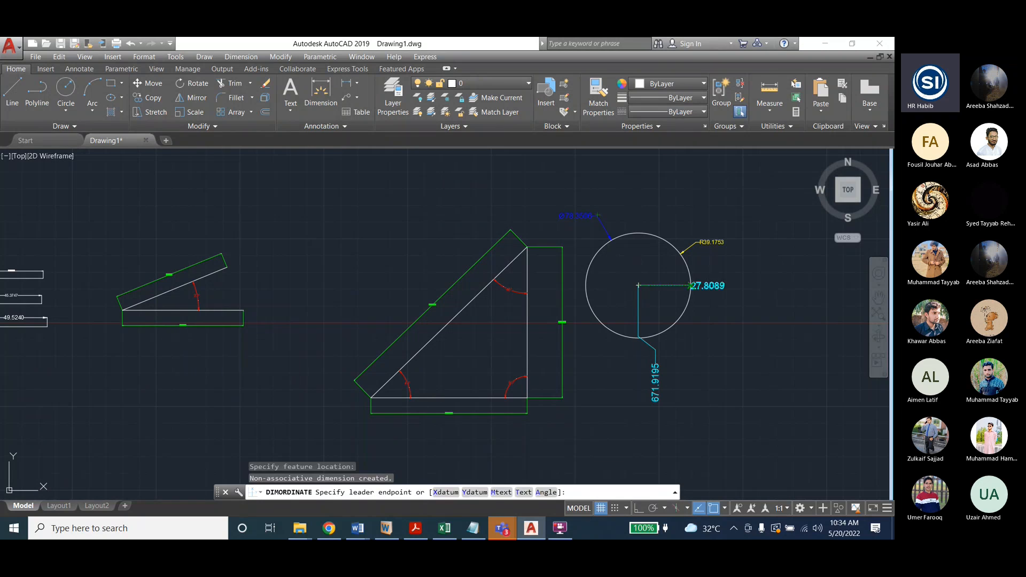
{"action": "left_click", "coordinate": [746, 308]}
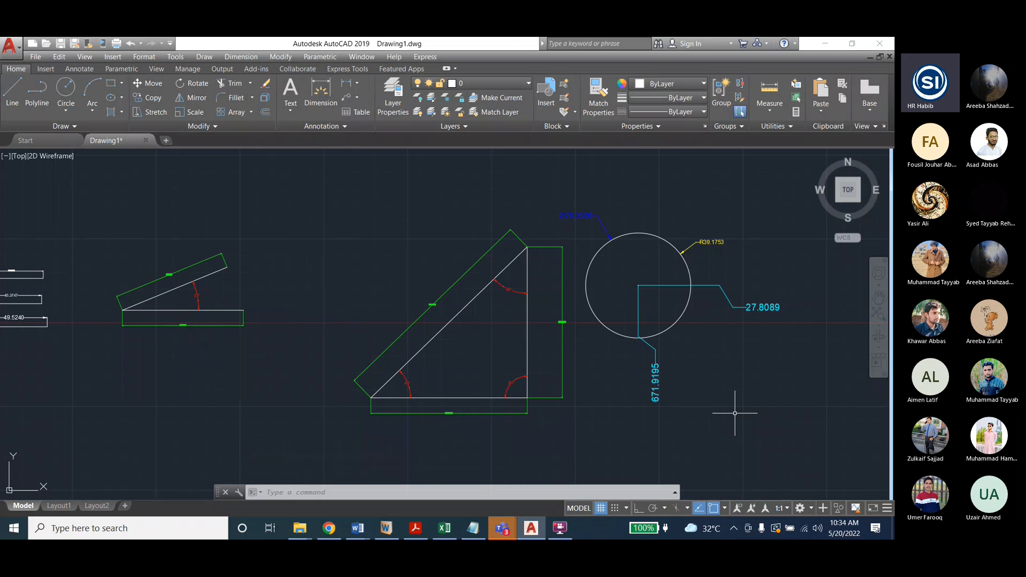
Add a multileader reading "Circle1", with its text above and right of the circle and its arrowhead on the circle's upper edge
{"action": "left_click", "coordinate": [242, 57]}
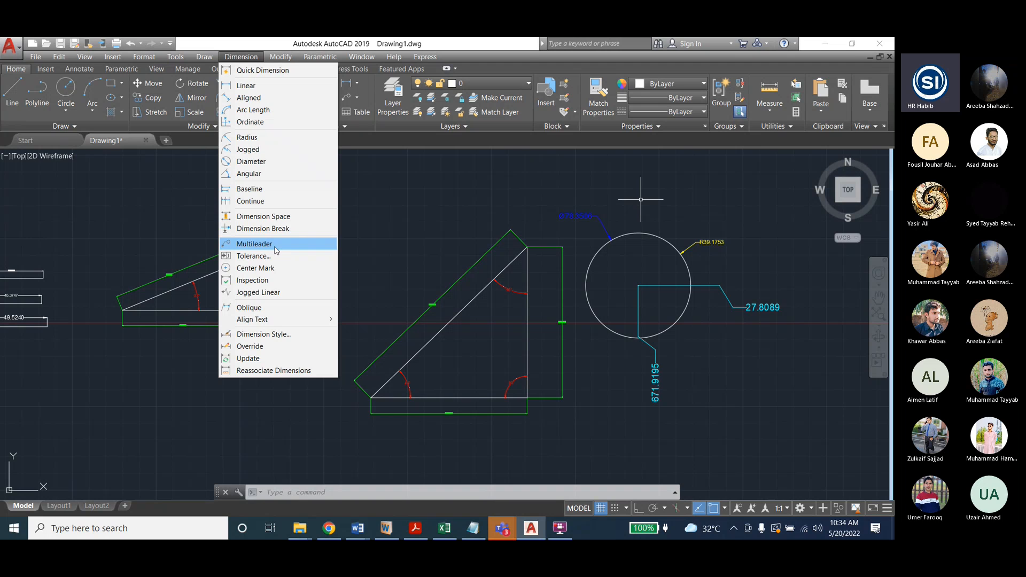
{"action": "left_click", "coordinate": [255, 244]}
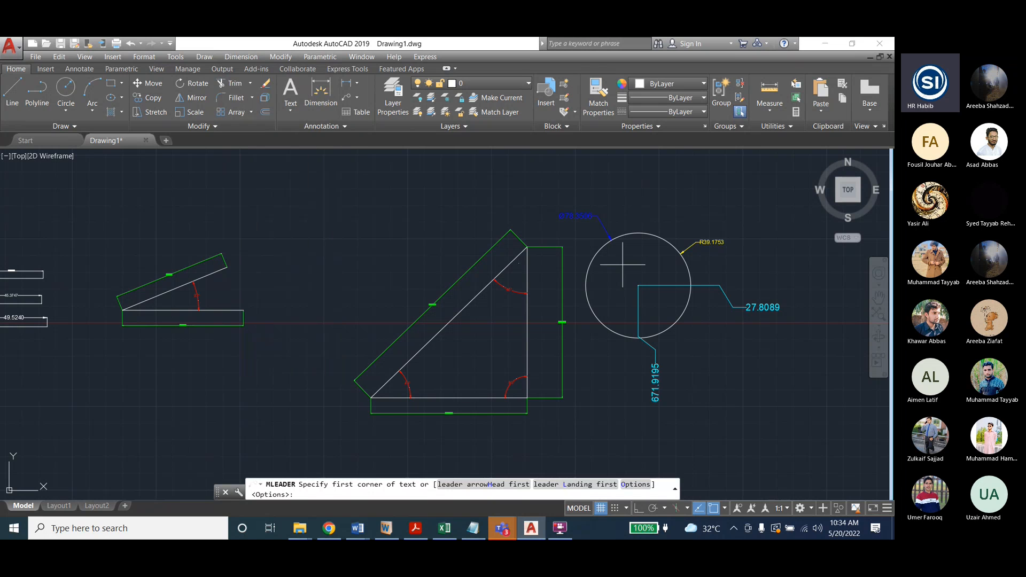
{"action": "left_click", "coordinate": [721, 200]}
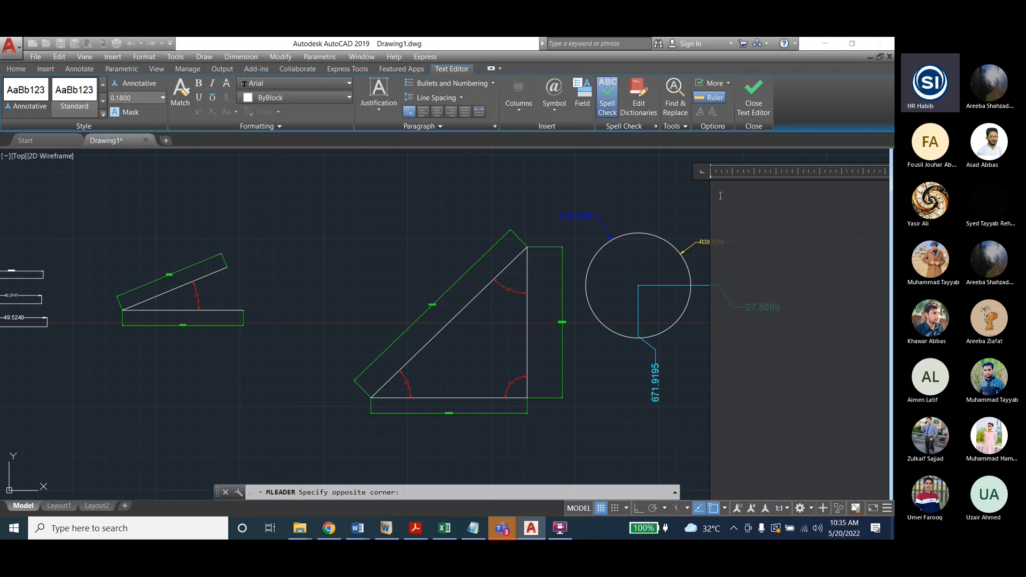
{"action": "type", "text": "Circlw"}
{"action": "key", "text": "BackSpace"}
{"action": "type", "text": "e1"}
{"action": "left_click", "coordinate": [768, 89]}
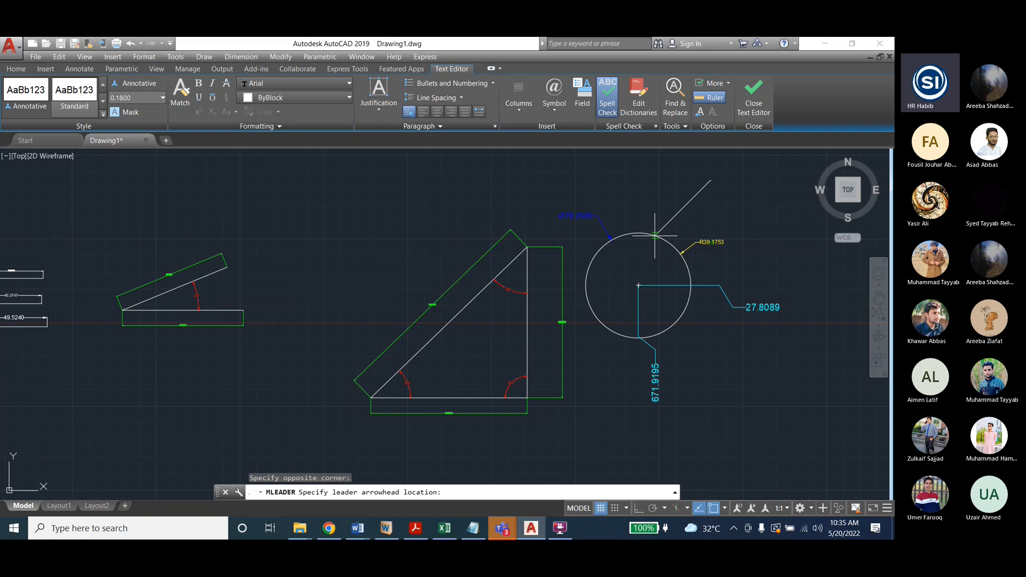
{"action": "key", "text": "Escape"}
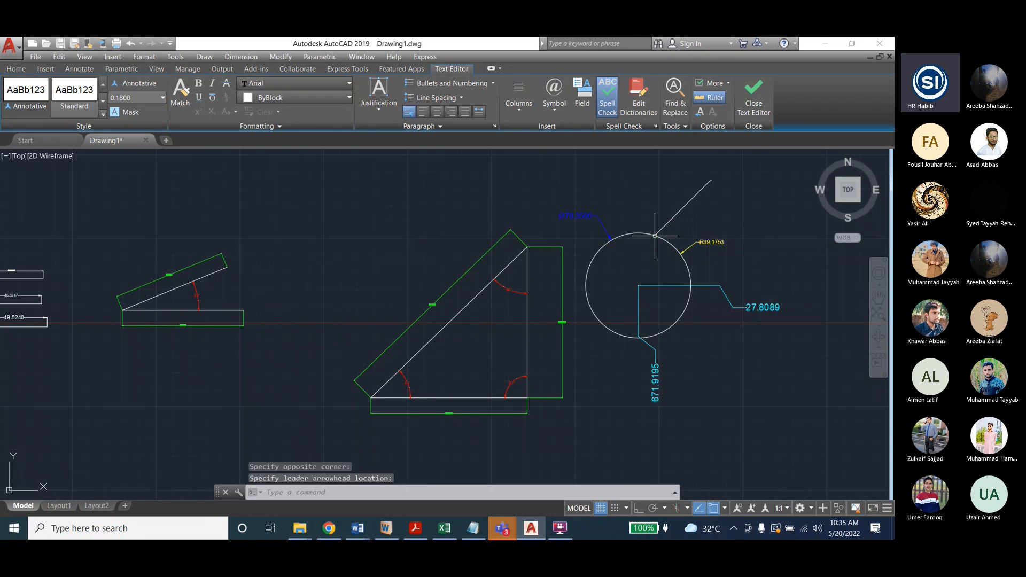
Examine the new multileader and its endpoints up close beside the circle's radius and diameter dimensions
{"action": "scroll", "coordinate": [680, 202], "scroll_direction": "up", "scroll_amount": 4}
{"action": "scroll", "coordinate": [557, 267], "scroll_direction": "up", "scroll_amount": 2}
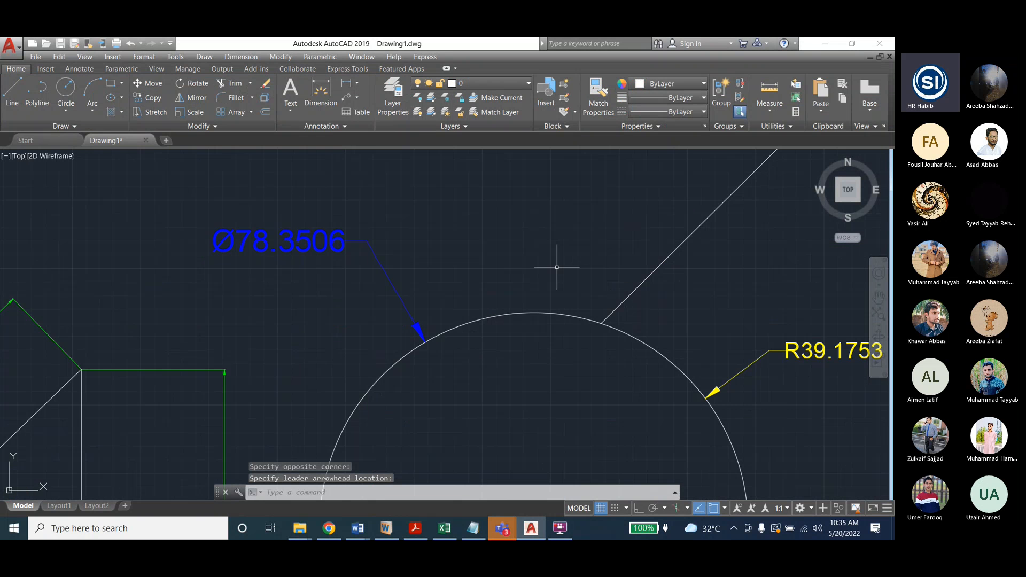
{"action": "scroll", "coordinate": [717, 190], "scroll_direction": "up", "scroll_amount": 3}
{"action": "scroll", "coordinate": [550, 293], "scroll_direction": "down", "scroll_amount": 3}
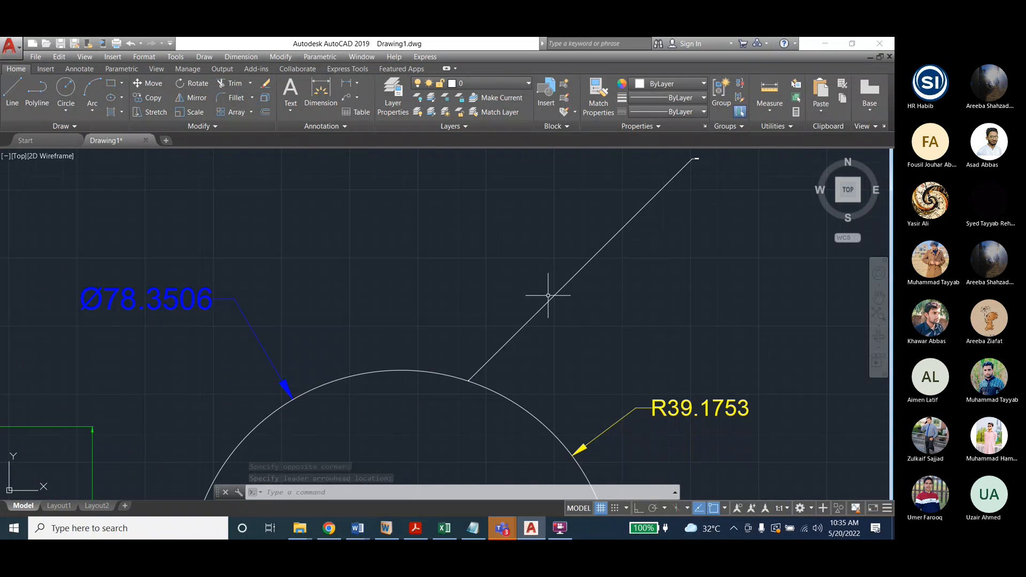
{"action": "left_click", "coordinate": [554, 293]}
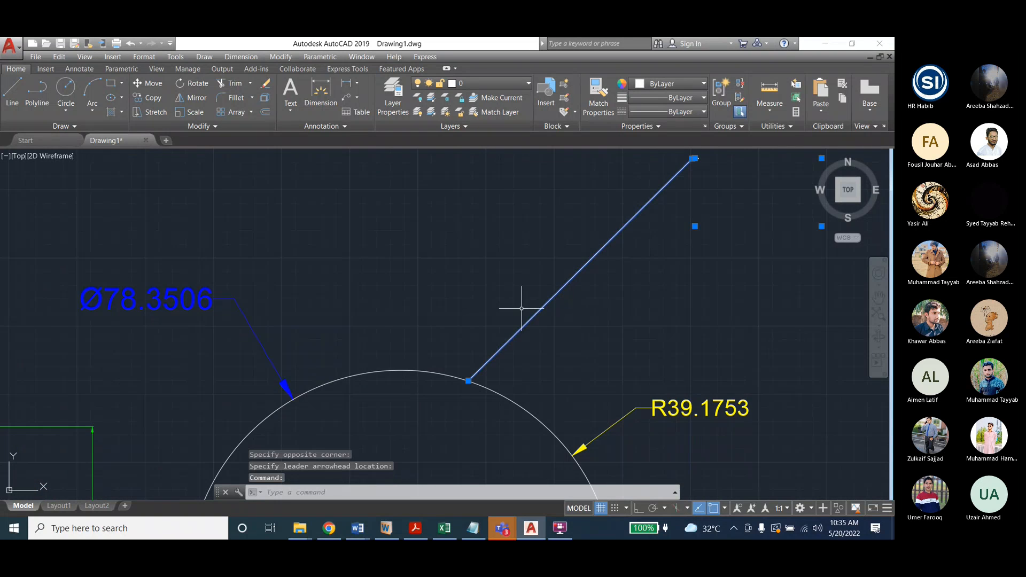
{"action": "key", "text": "Escape"}
{"action": "key", "text": "Escape"}
{"action": "scroll", "coordinate": [504, 223], "scroll_direction": "down", "scroll_amount": 6}
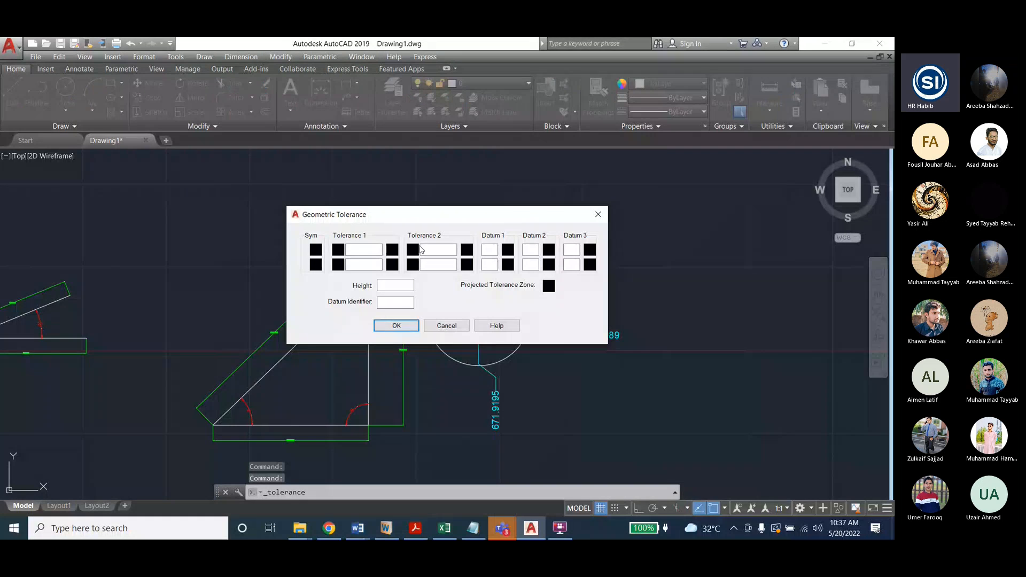
Reposition the Geometric Tolerance dialog clear of the circle and check the tolerance types in the Word document Notes AutoCAD
{"action": "left_click_drag", "start_coordinate": [421, 213], "coordinate": [599, 114]}
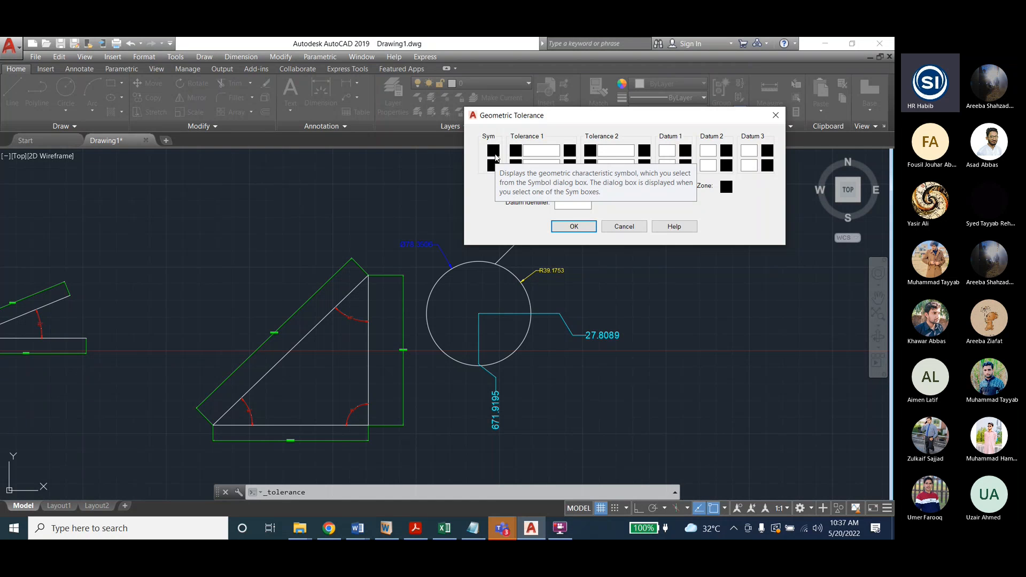
{"action": "left_click_drag", "start_coordinate": [552, 117], "coordinate": [360, 94]}
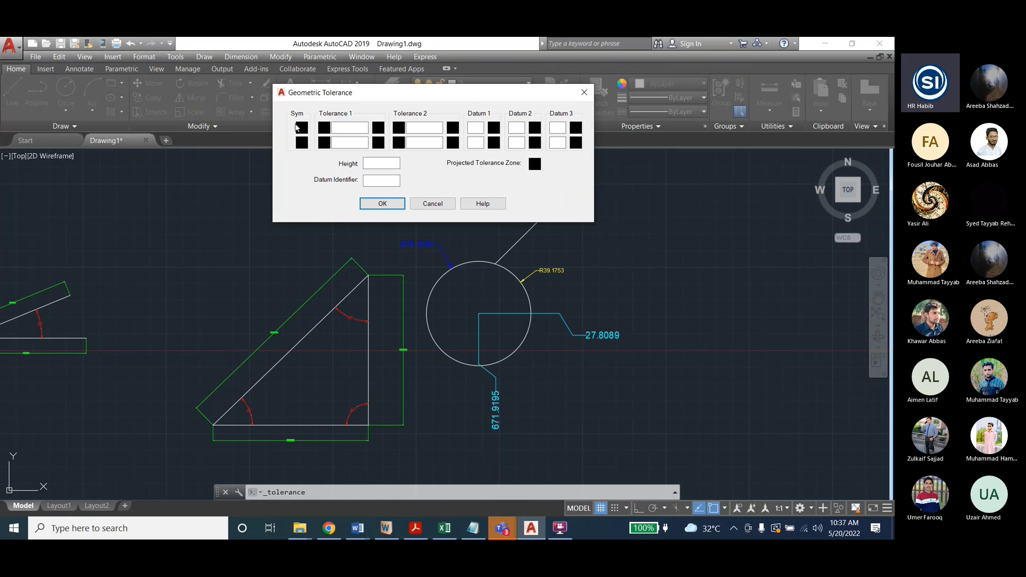
{"action": "left_click", "coordinate": [358, 529]}
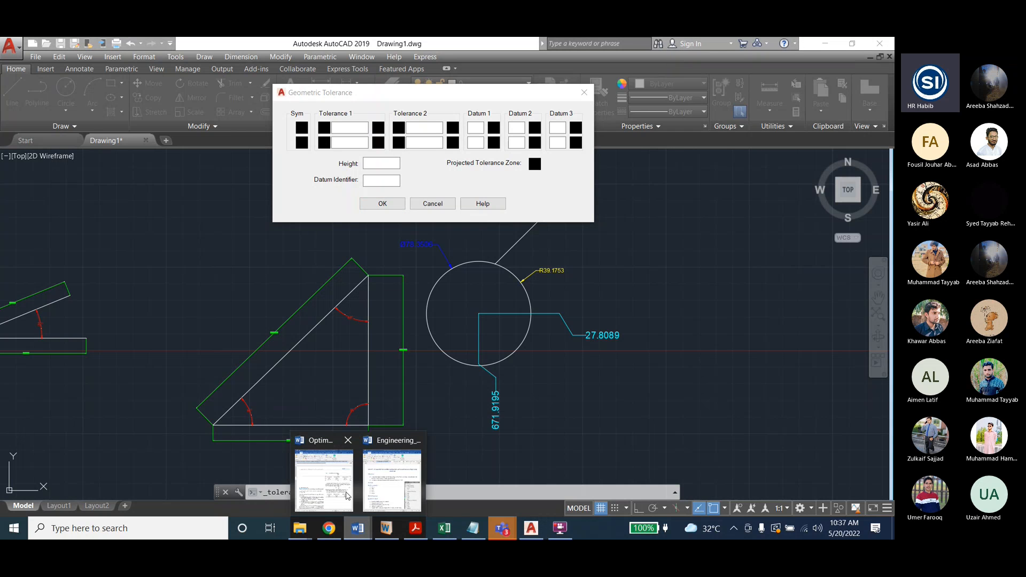
{"action": "left_click", "coordinate": [348, 496]}
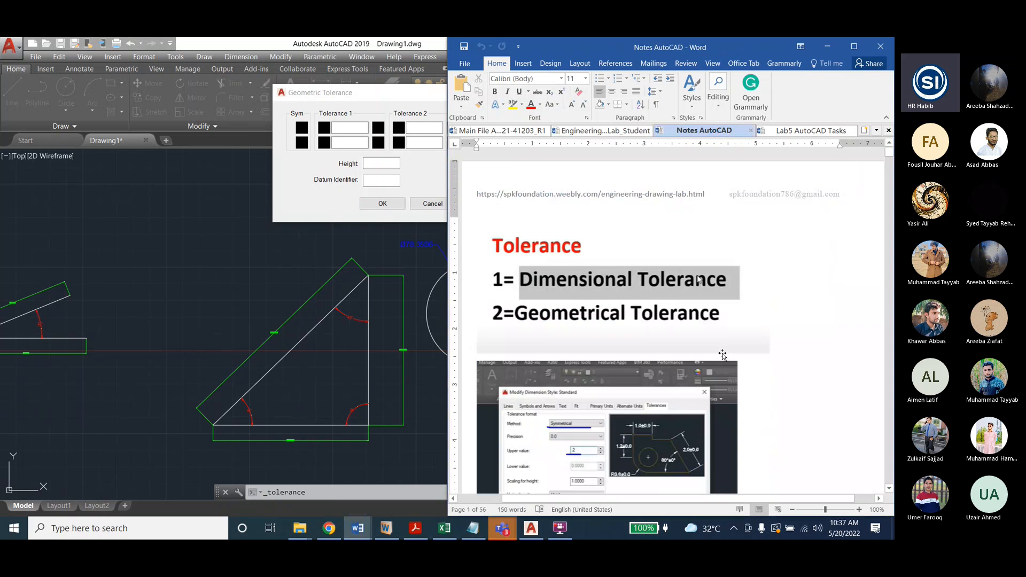
{"action": "scroll", "coordinate": [723, 352], "scroll_direction": "up", "scroll_amount": 1}
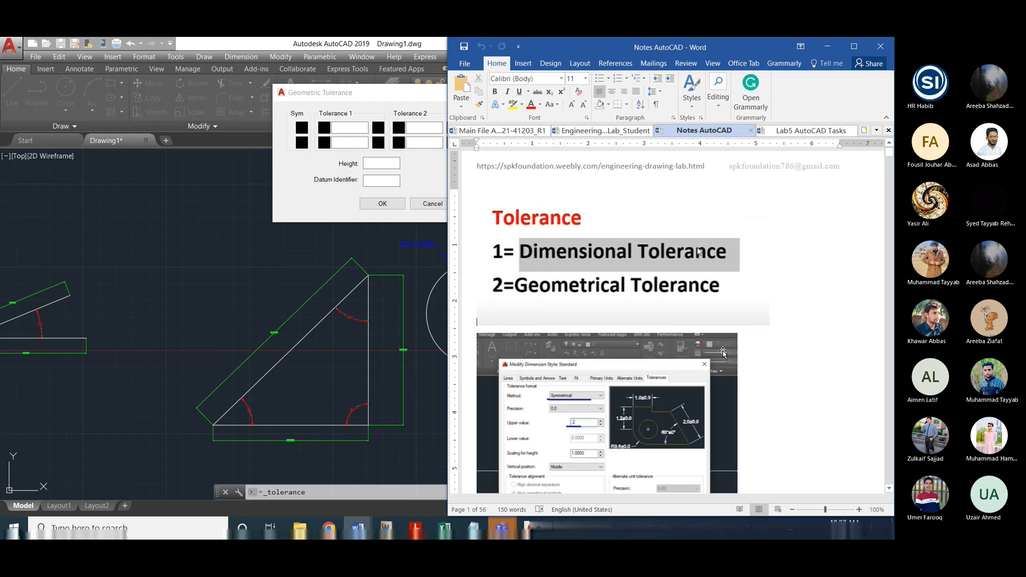
{"action": "left_click_drag", "start_coordinate": [330, 92], "coordinate": [136, 93]}
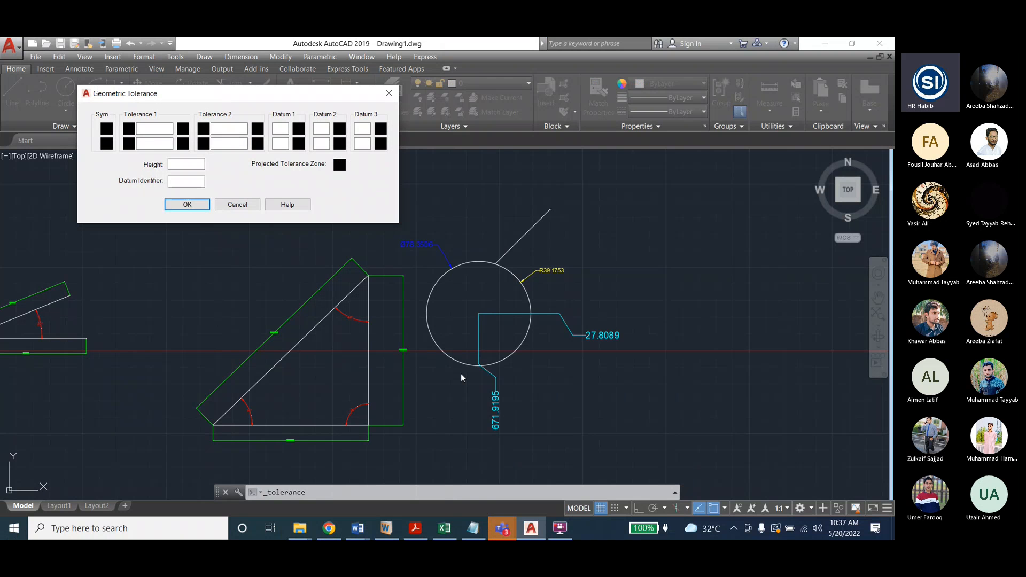
Switch to the Notes AutoCAD document in Word and review the dimensional tolerance examples and the table of GD&T symbols
{"action": "left_click", "coordinate": [358, 528]}
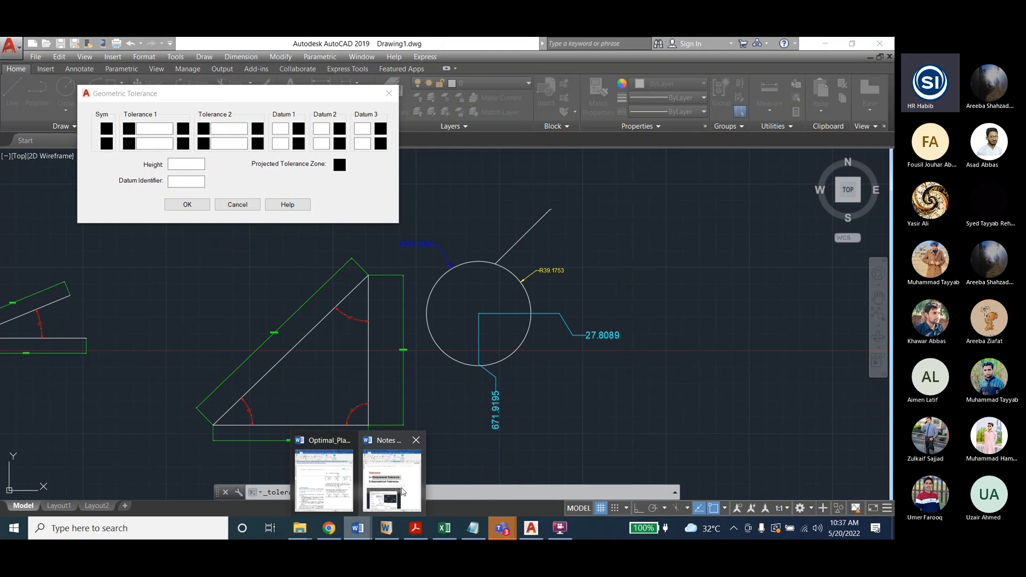
{"action": "left_click", "coordinate": [392, 480]}
{"action": "scroll", "coordinate": [667, 320], "scroll_direction": "down", "scroll_amount": 6}
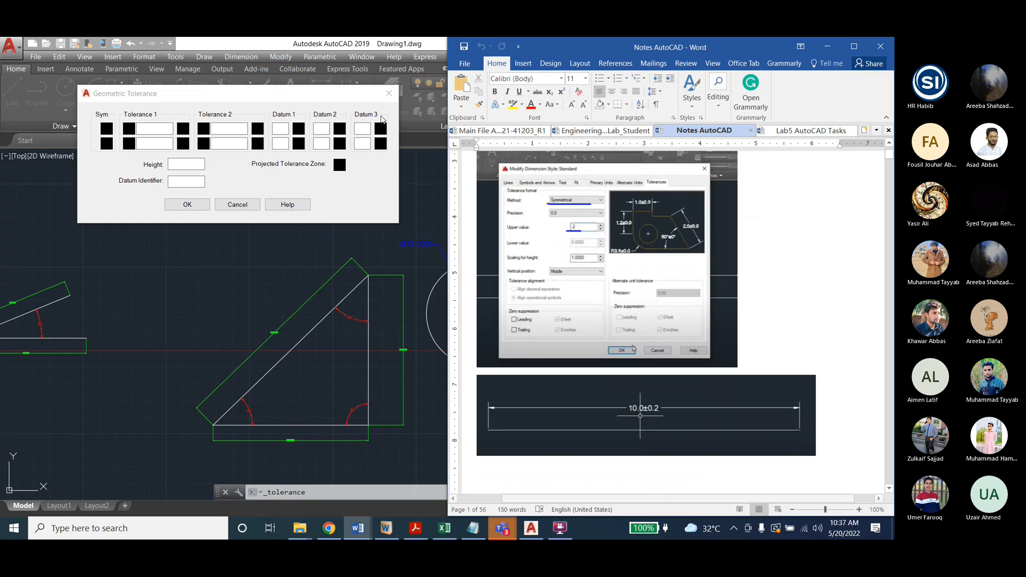
{"action": "left_click", "coordinate": [237, 66]}
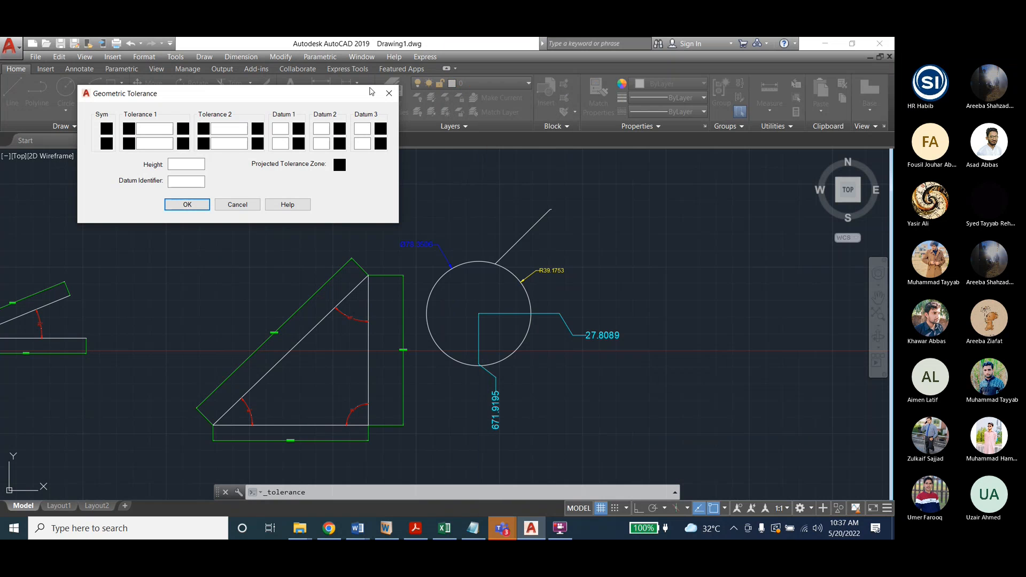
{"action": "mouse_move", "coordinate": [357, 528]}
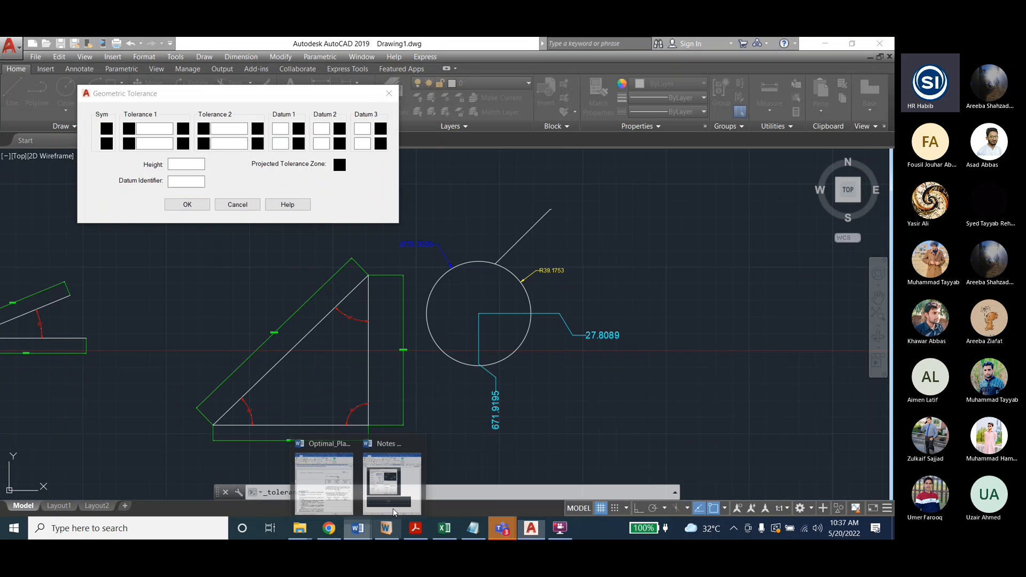
{"action": "left_click", "coordinate": [393, 512]}
{"action": "scroll", "coordinate": [676, 344], "scroll_direction": "down", "scroll_amount": 10}
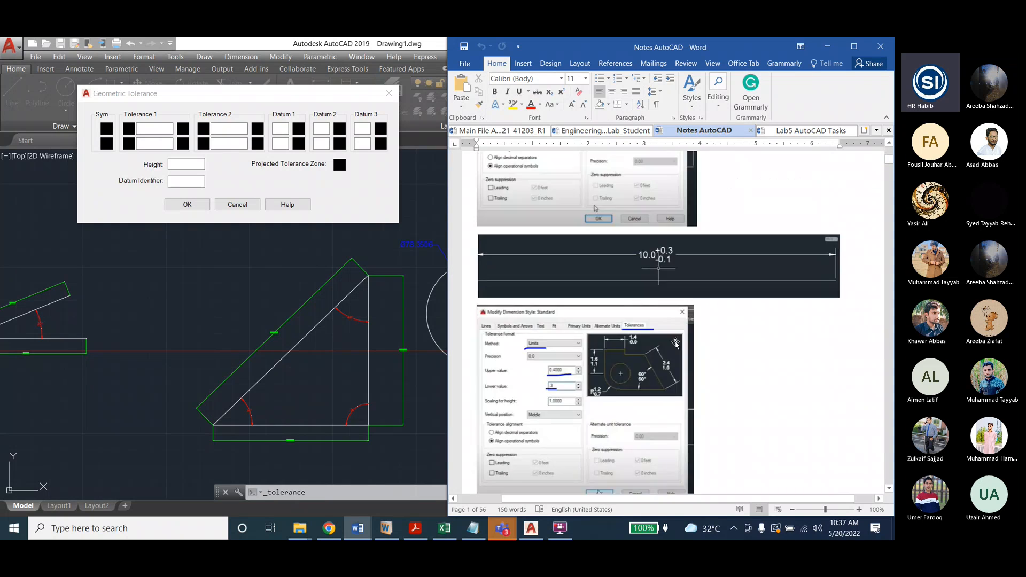
{"action": "scroll", "coordinate": [676, 345], "scroll_direction": "down", "scroll_amount": 10}
{"action": "scroll", "coordinate": [675, 343], "scroll_direction": "up", "scroll_amount": 6}
{"action": "scroll", "coordinate": [676, 343], "scroll_direction": "down", "scroll_amount": 5}
{"action": "scroll", "coordinate": [672, 344], "scroll_direction": "up", "scroll_amount": 4}
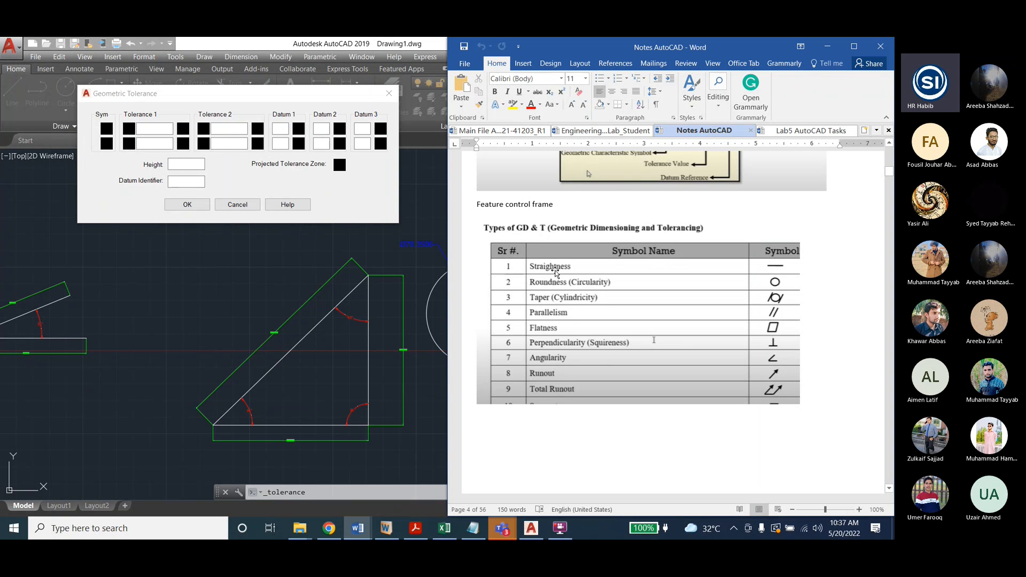
Switch back to AutoCAD and choose the true position symbol for the first row of the geometric tolerance
{"action": "left_click", "coordinate": [108, 130]}
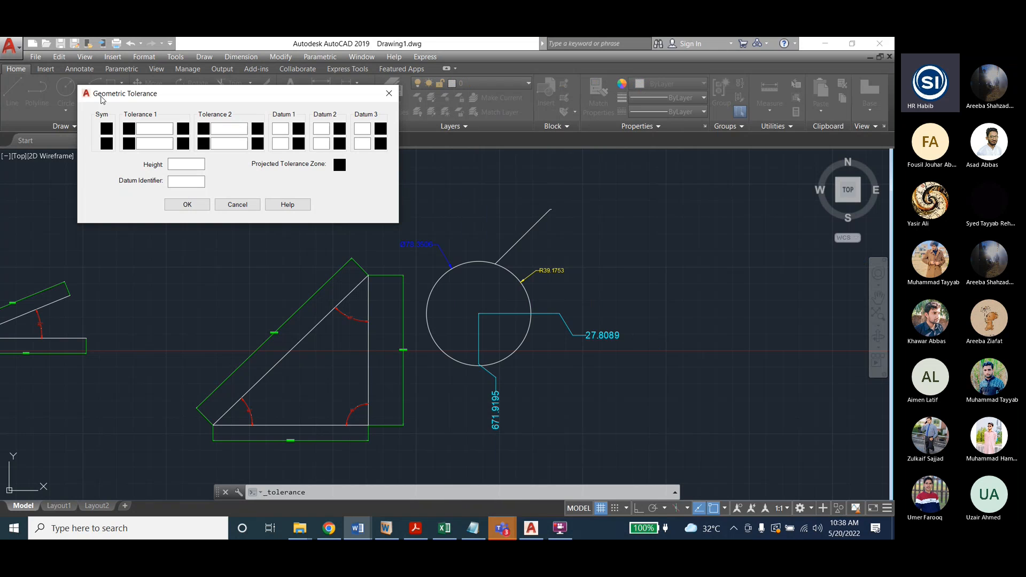
{"action": "left_click", "coordinate": [107, 129]}
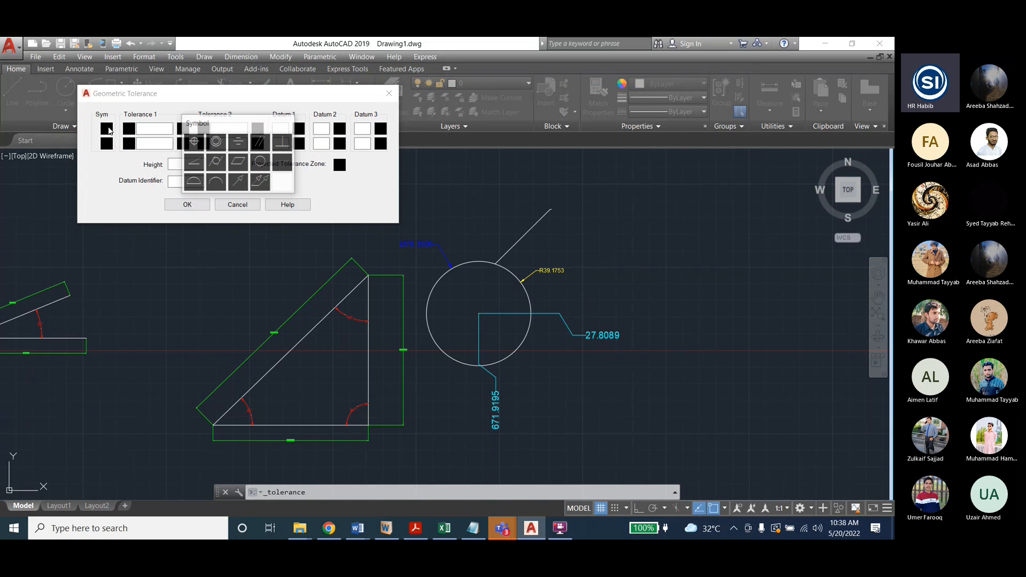
{"action": "left_click", "coordinate": [194, 142]}
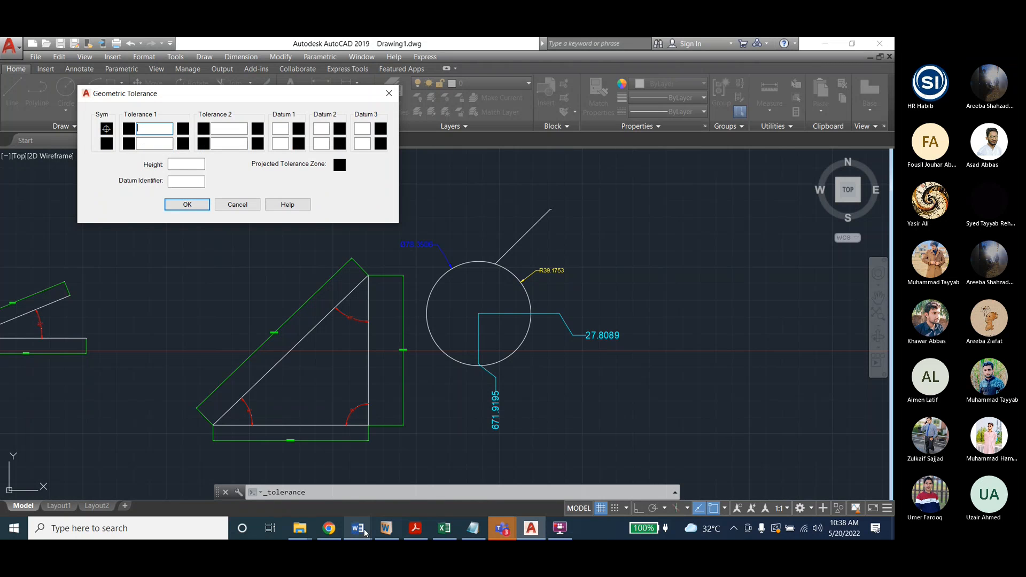
Switch to Notes AutoCAD in Word and examine the flange drawings for examples of feature control frames
{"action": "mouse_move", "coordinate": [358, 528]}
{"action": "left_click", "coordinate": [395, 475]}
{"action": "scroll", "coordinate": [687, 319], "scroll_direction": "down", "scroll_amount": 15}
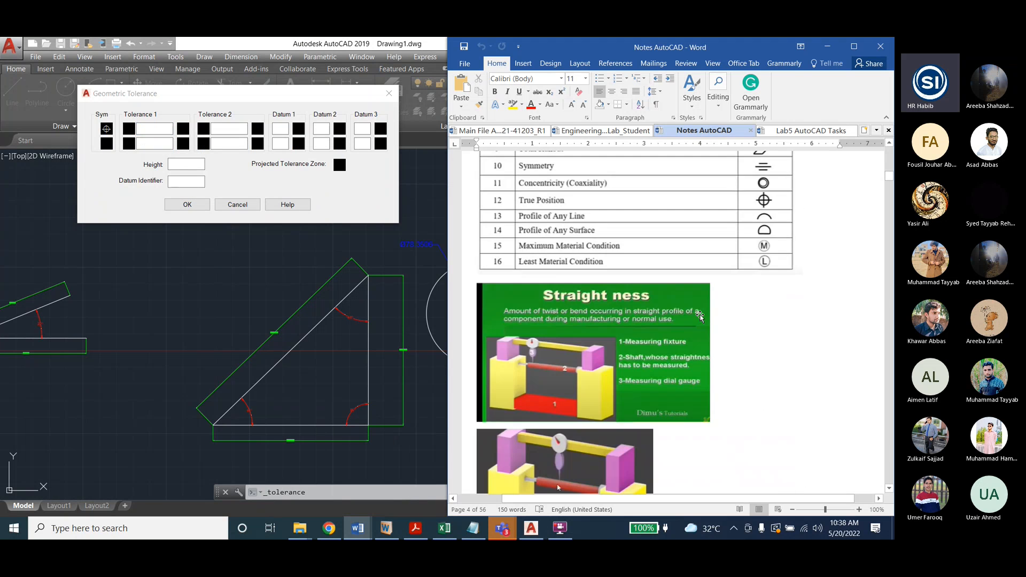
{"action": "scroll", "coordinate": [681, 289], "scroll_direction": "down", "scroll_amount": 20}
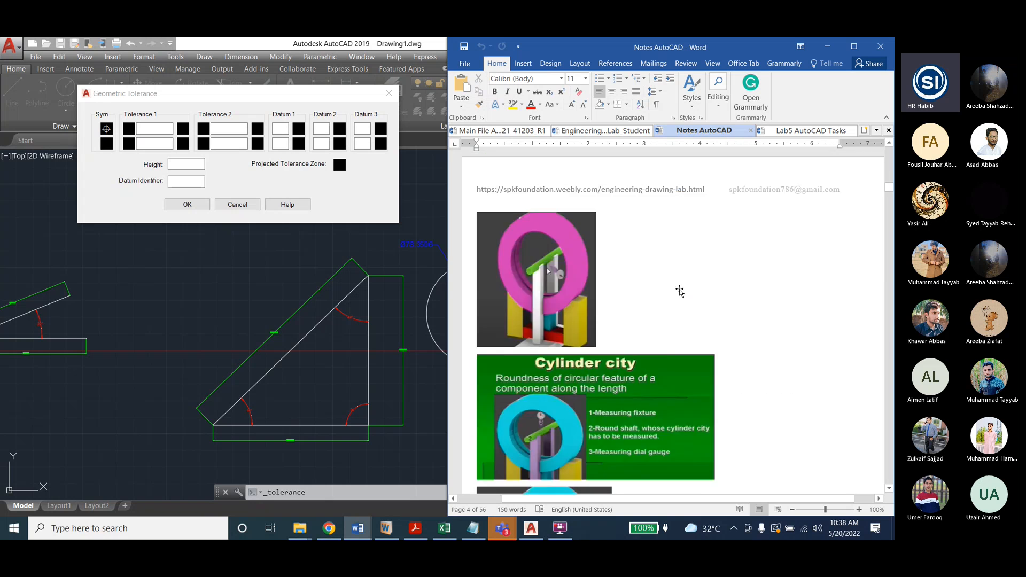
{"action": "scroll", "coordinate": [678, 294], "scroll_direction": "down", "scroll_amount": 10}
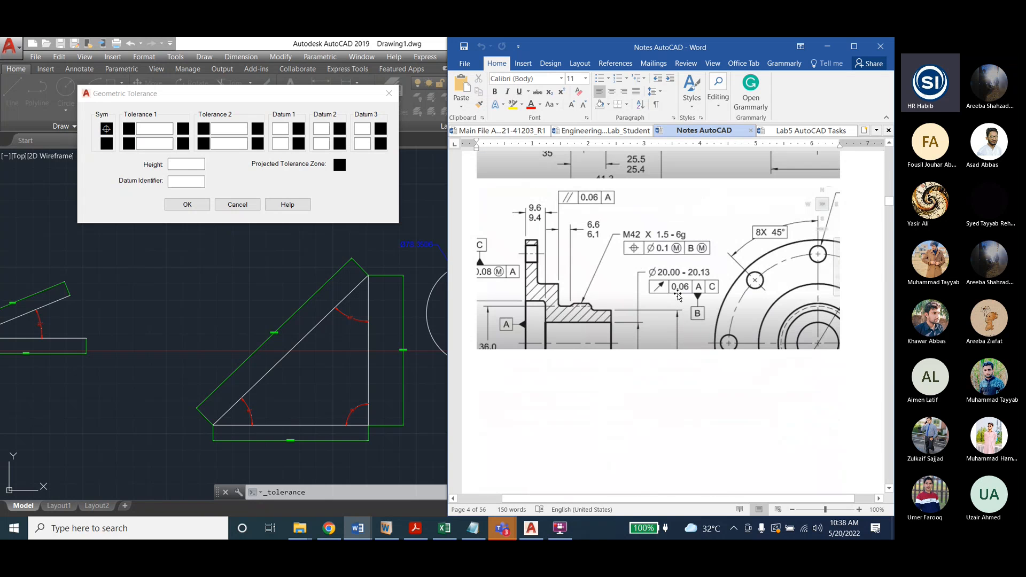
{"action": "scroll", "coordinate": [677, 295], "scroll_direction": "up", "scroll_amount": 4}
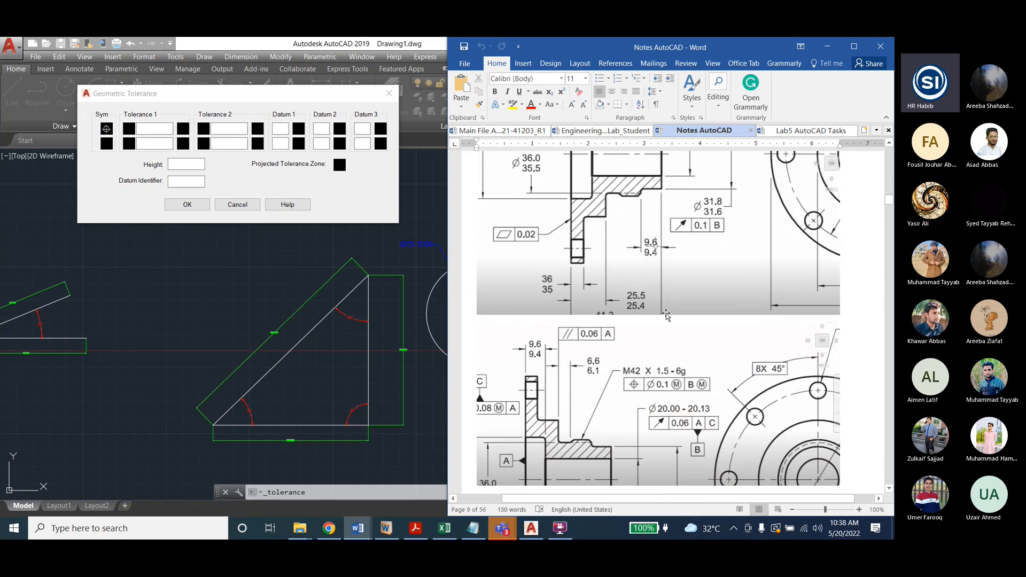
{"action": "scroll", "coordinate": [667, 316], "scroll_direction": "down", "scroll_amount": 1}
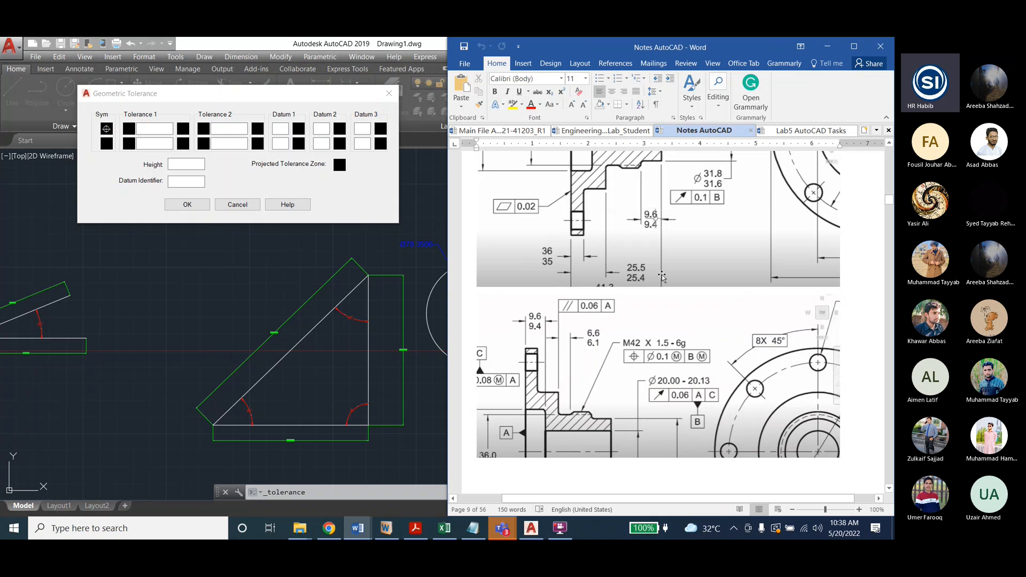
{"action": "scroll", "coordinate": [675, 303], "scroll_direction": "down", "scroll_amount": 1}
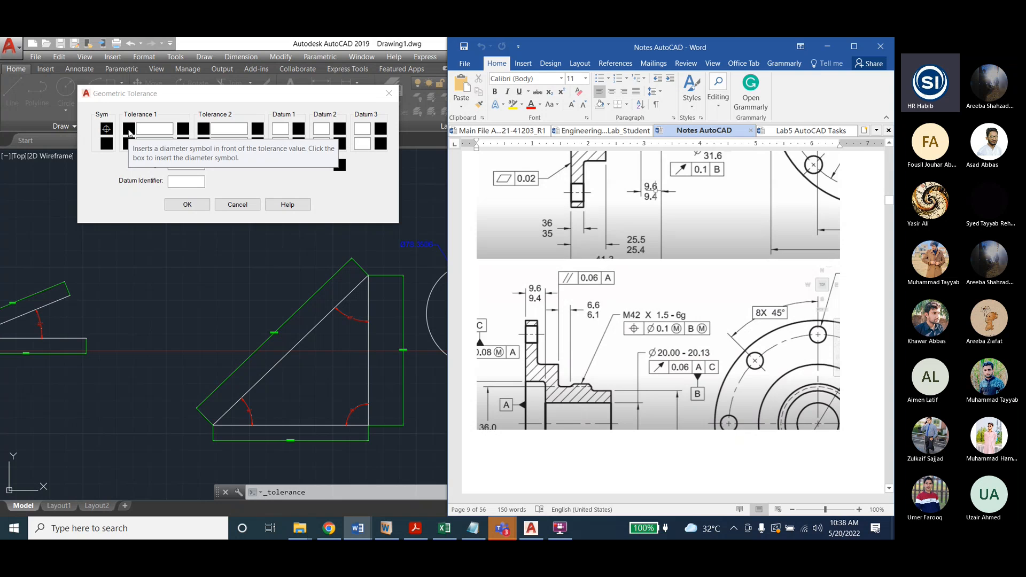
Add a diameter symbol to Tolerance 1 in AutoCAD and set its value to 0.1, following the notes' position example
{"action": "left_click", "coordinate": [129, 129]}
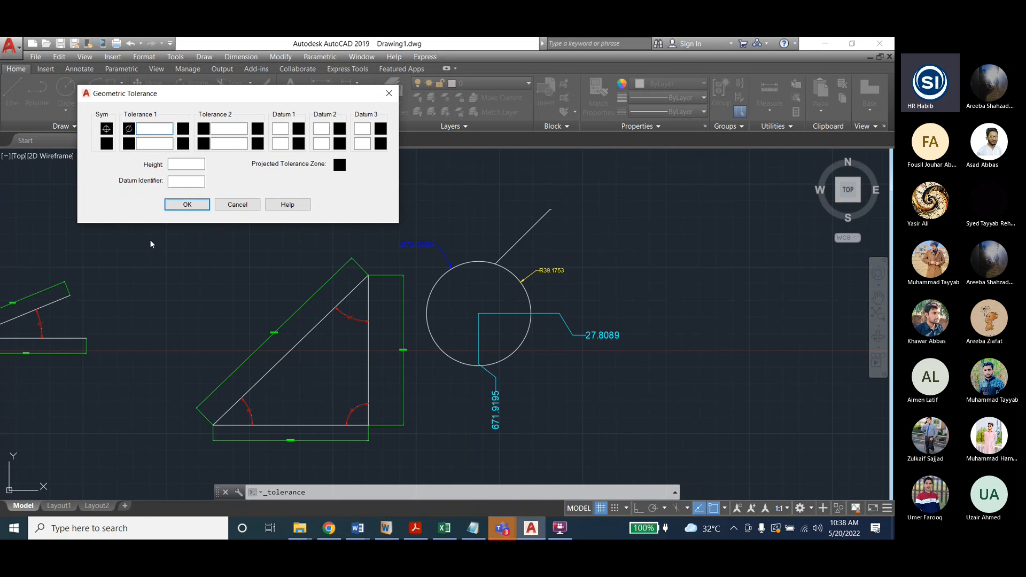
{"action": "left_click", "coordinate": [358, 528]}
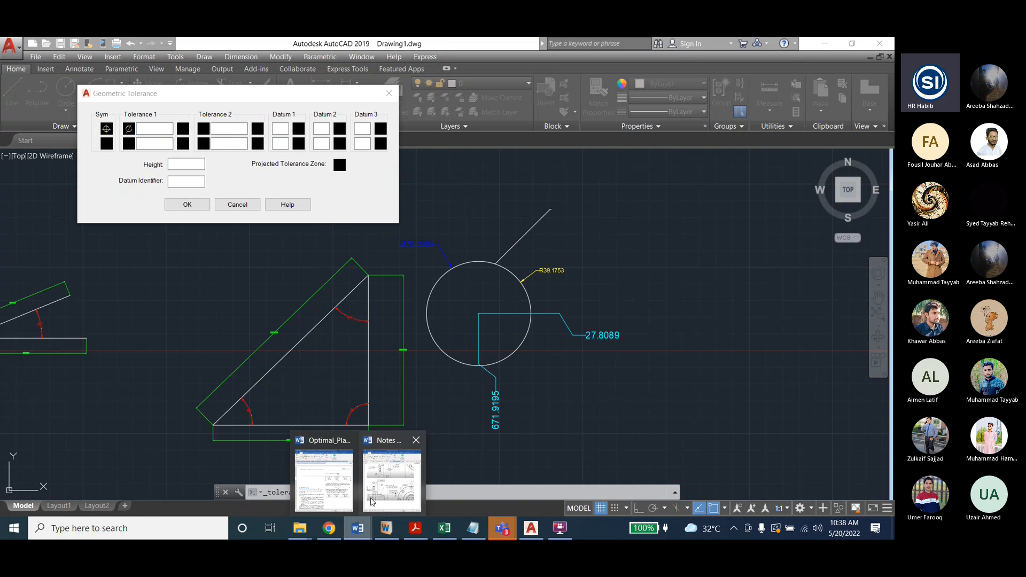
{"action": "left_click", "coordinate": [393, 476]}
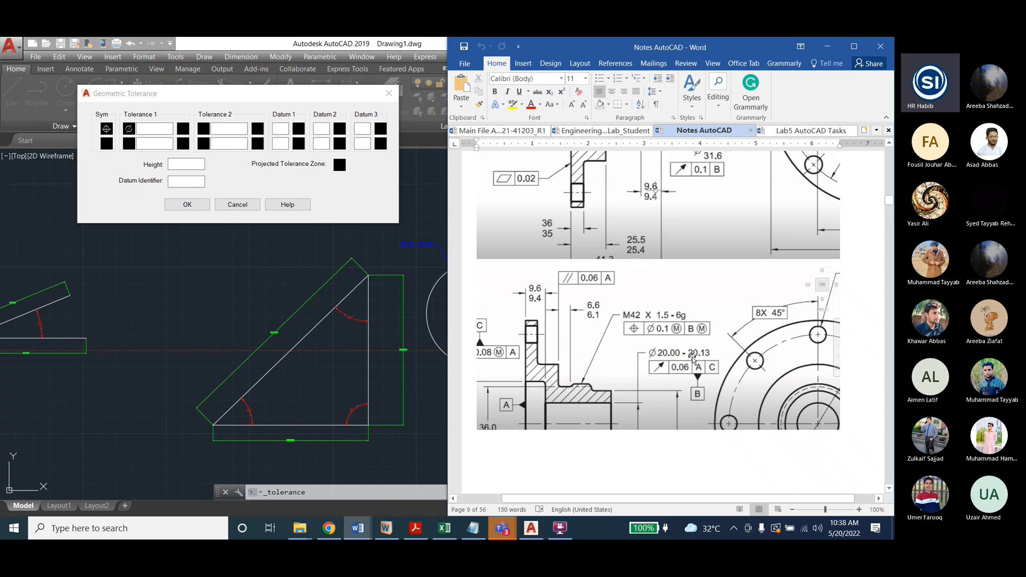
{"action": "left_click", "coordinate": [160, 129]}
{"action": "type", "text": "0.1"}
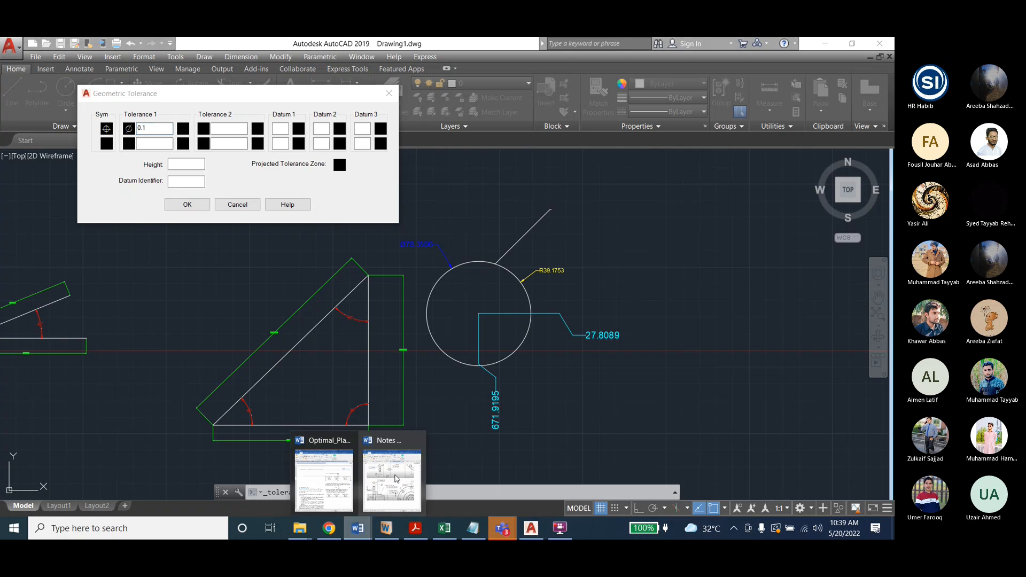
Switch to the Notes AutoCAD document in Word and look up the material condition symbols in the GD&T table and tolerance examples
{"action": "mouse_move", "coordinate": [358, 528]}
{"action": "left_click", "coordinate": [393, 473]}
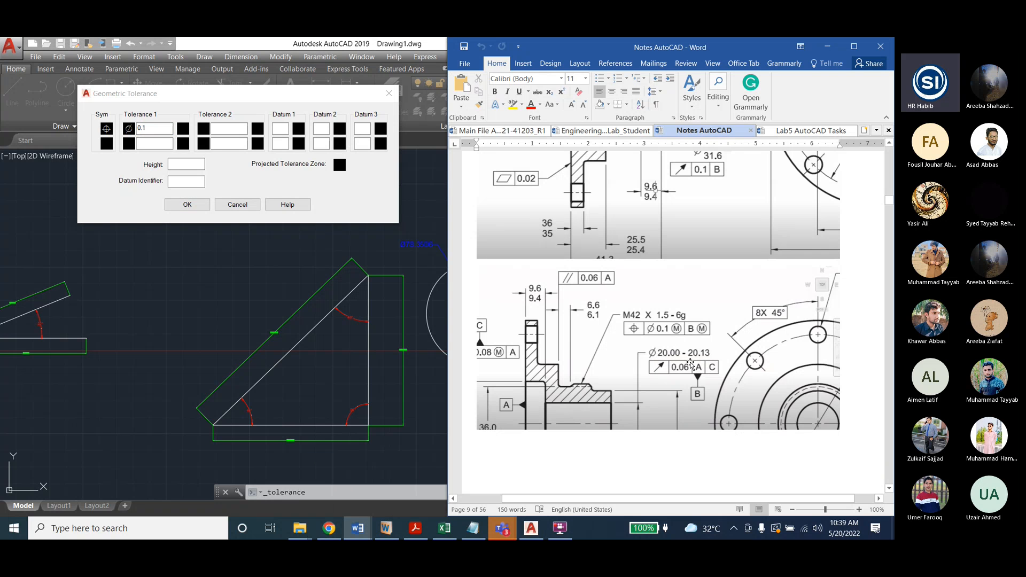
{"action": "scroll", "coordinate": [690, 362], "scroll_direction": "up", "scroll_amount": 5}
{"action": "scroll", "coordinate": [662, 329], "scroll_direction": "up", "scroll_amount": 15}
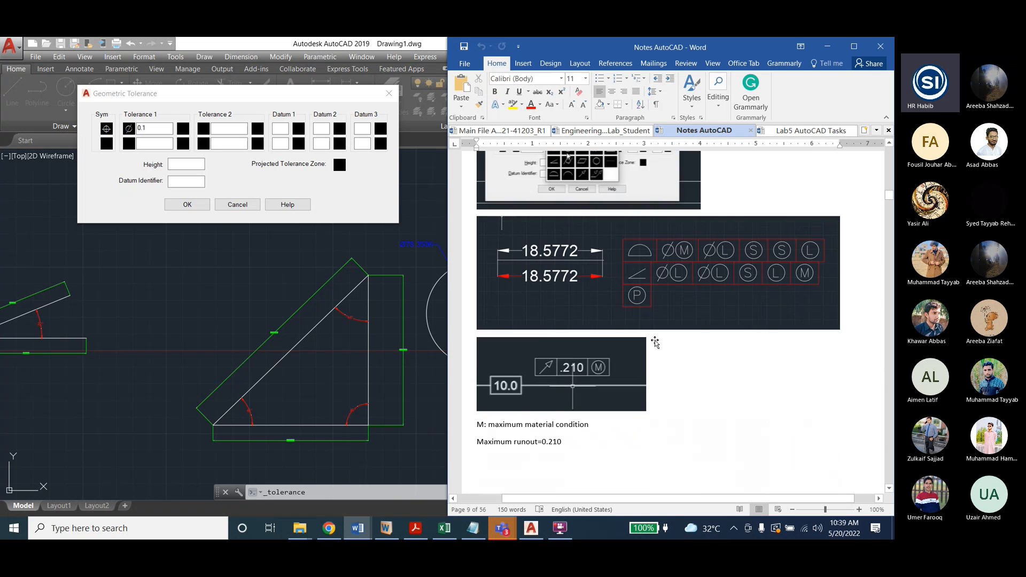
{"action": "scroll", "coordinate": [656, 341], "scroll_direction": "up", "scroll_amount": 15}
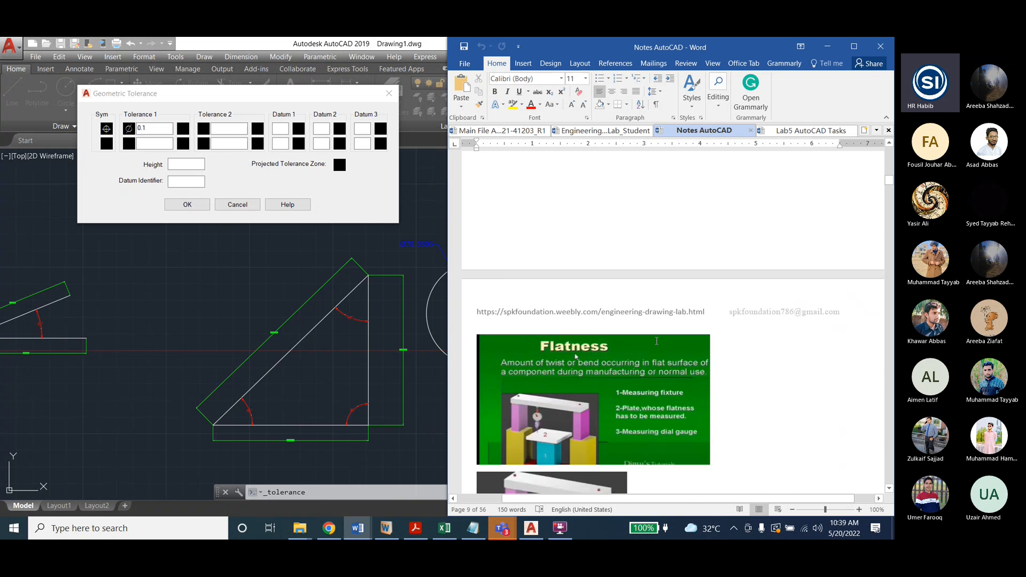
{"action": "scroll", "coordinate": [652, 374], "scroll_direction": "up", "scroll_amount": 2}
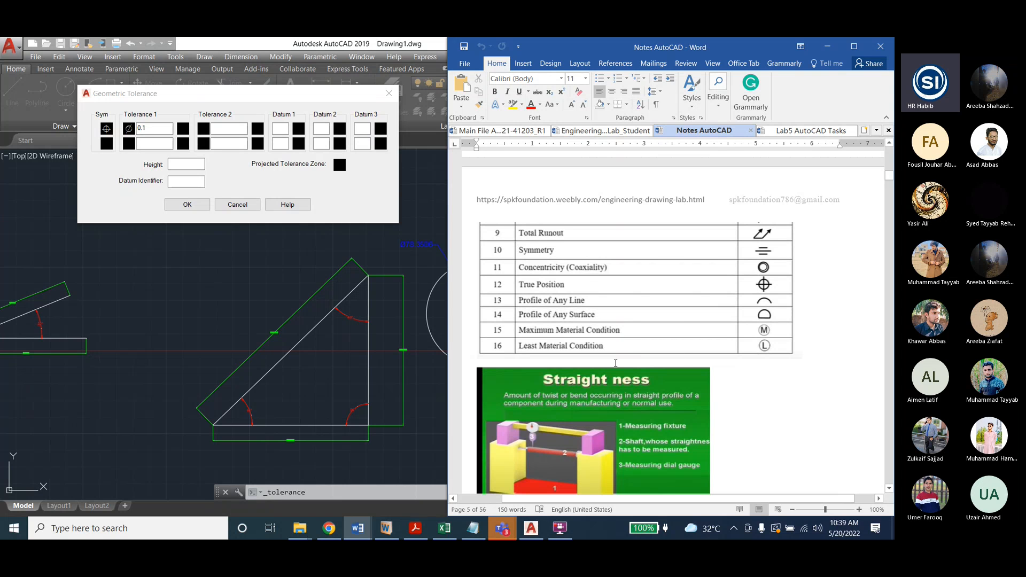
{"action": "scroll", "coordinate": [636, 374], "scroll_direction": "down", "scroll_amount": 15}
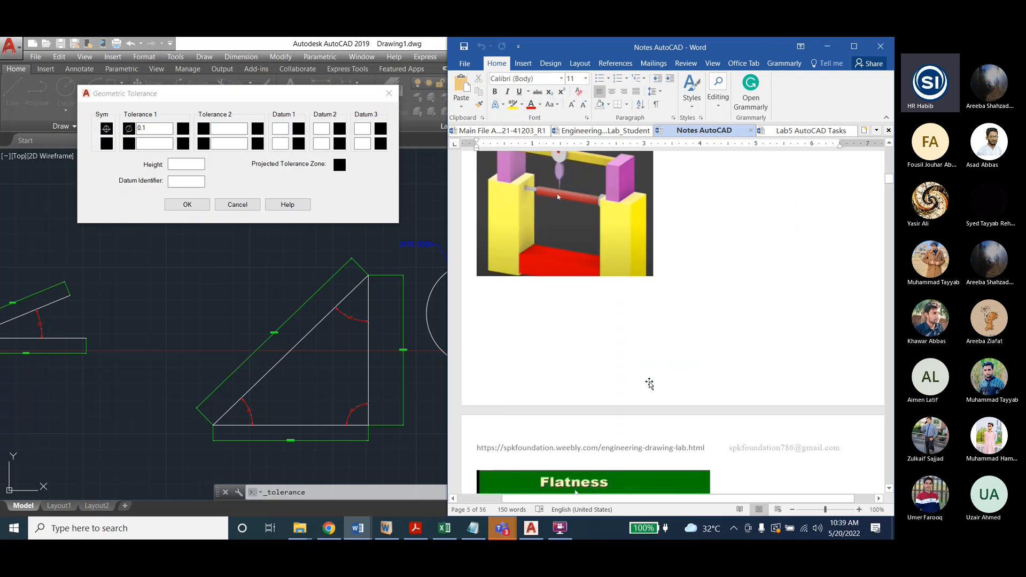
{"action": "scroll", "coordinate": [654, 377], "scroll_direction": "down", "scroll_amount": 10}
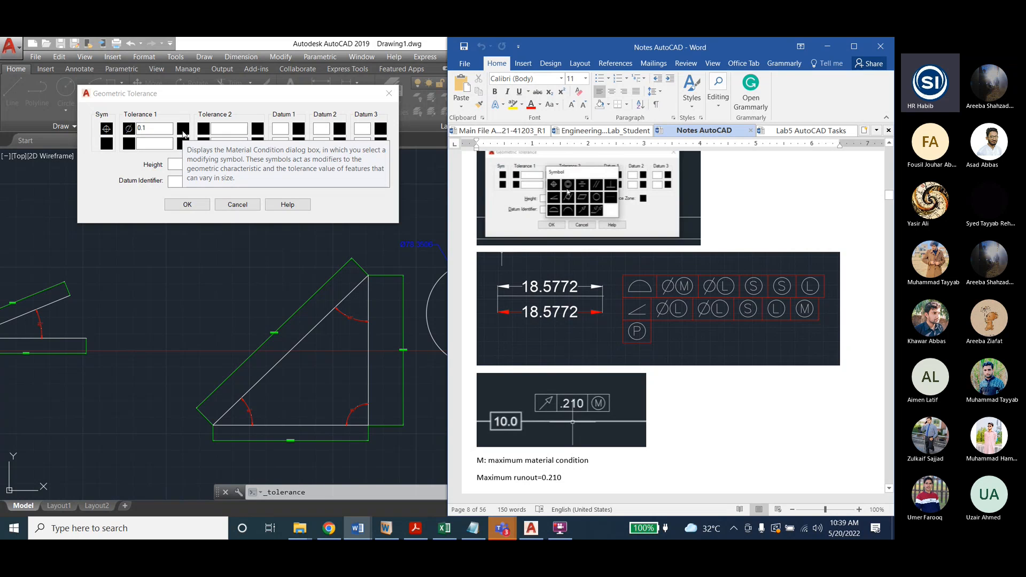
In AutoCAD's geometric tolerance, add the maximum material condition symbol to Tolerance 1 and set Datum 1 to B, following the notes' flange example
{"action": "left_click", "coordinate": [183, 132]}
{"action": "left_click", "coordinate": [202, 164]}
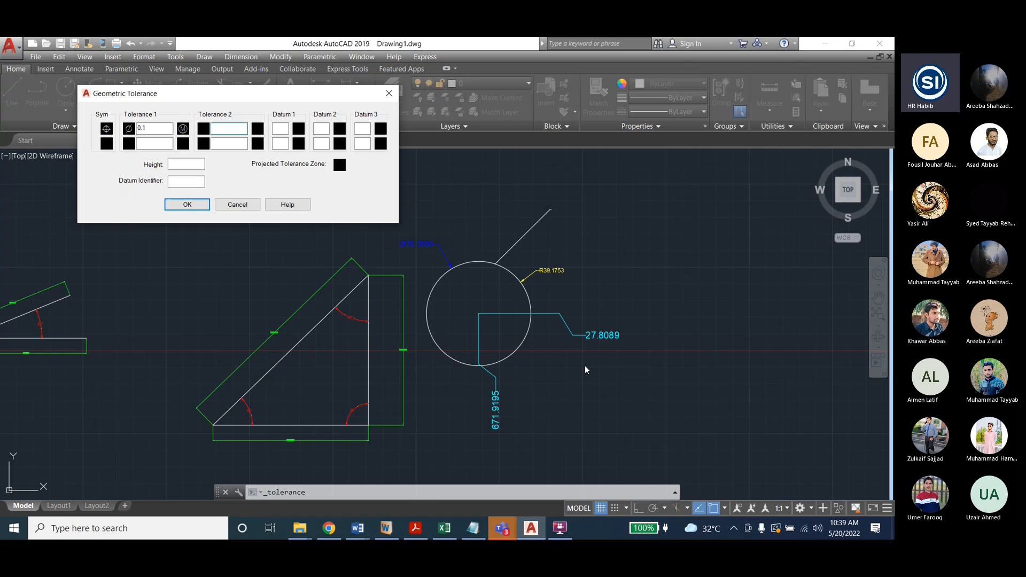
{"action": "left_click", "coordinate": [351, 531]}
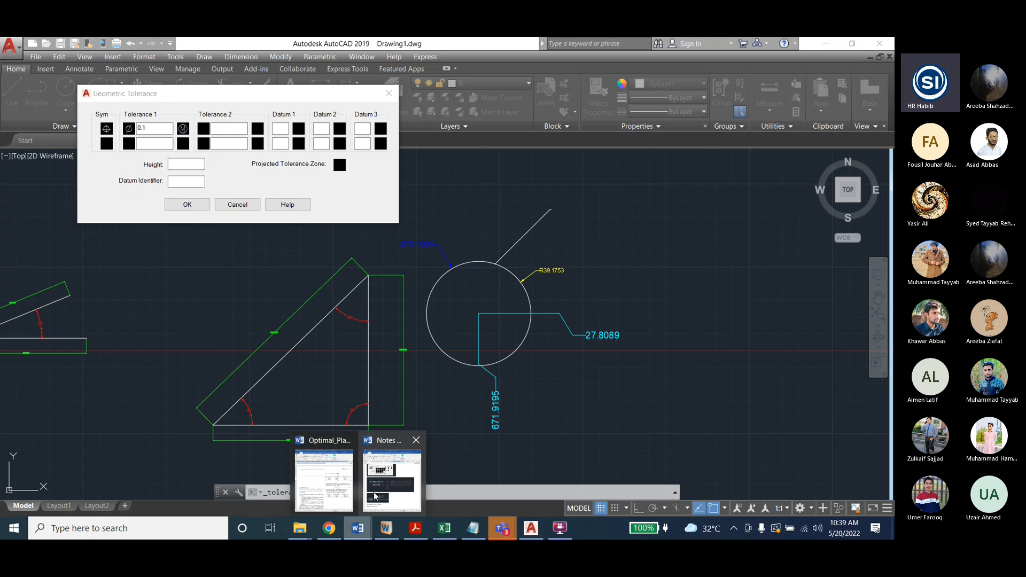
{"action": "left_click", "coordinate": [374, 496]}
{"action": "scroll", "coordinate": [674, 332], "scroll_direction": "down", "scroll_amount": 2}
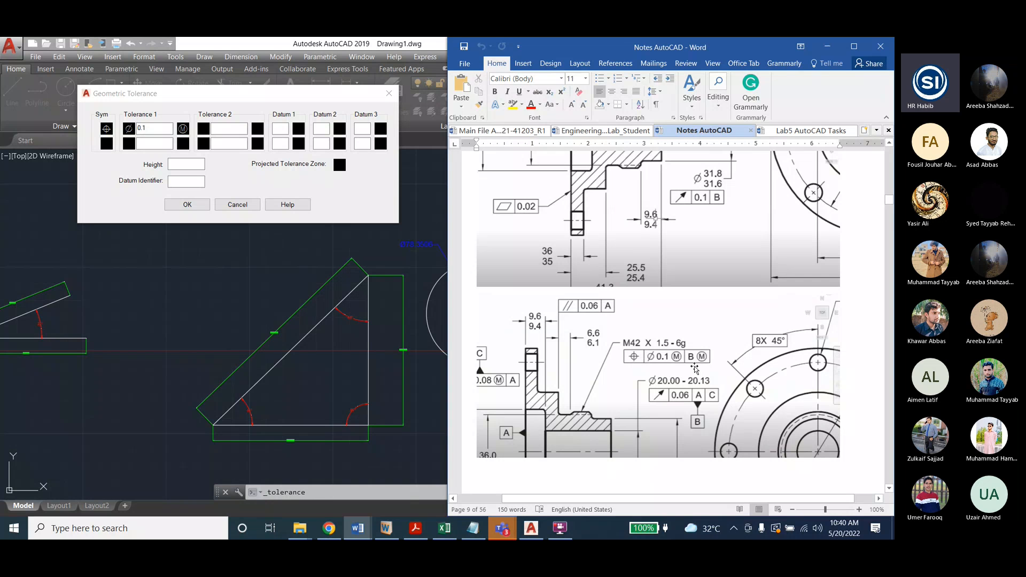
{"action": "left_click", "coordinate": [284, 129]}
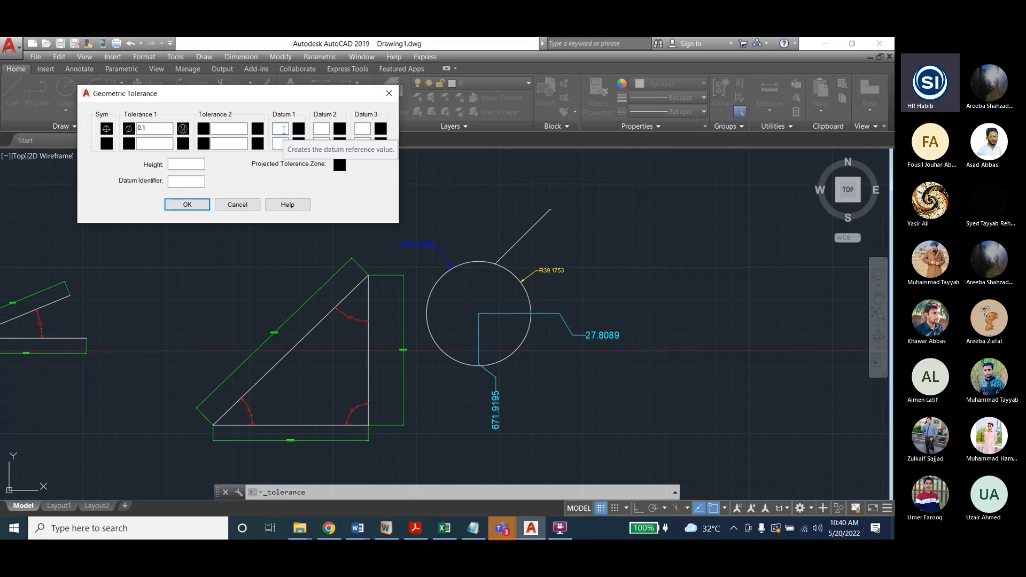
{"action": "type", "text": "B"}
Check the notes' example, add the maximum material condition symbol to Datum 1, and place the tolerance frame beside the circle's multileader
{"action": "mouse_move", "coordinate": [358, 528]}
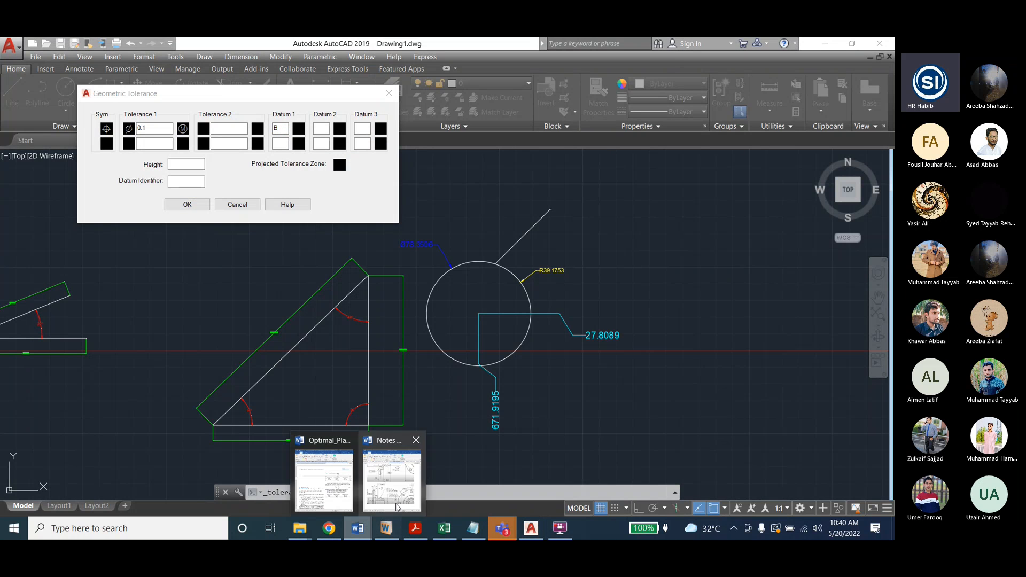
{"action": "left_click", "coordinate": [369, 454]}
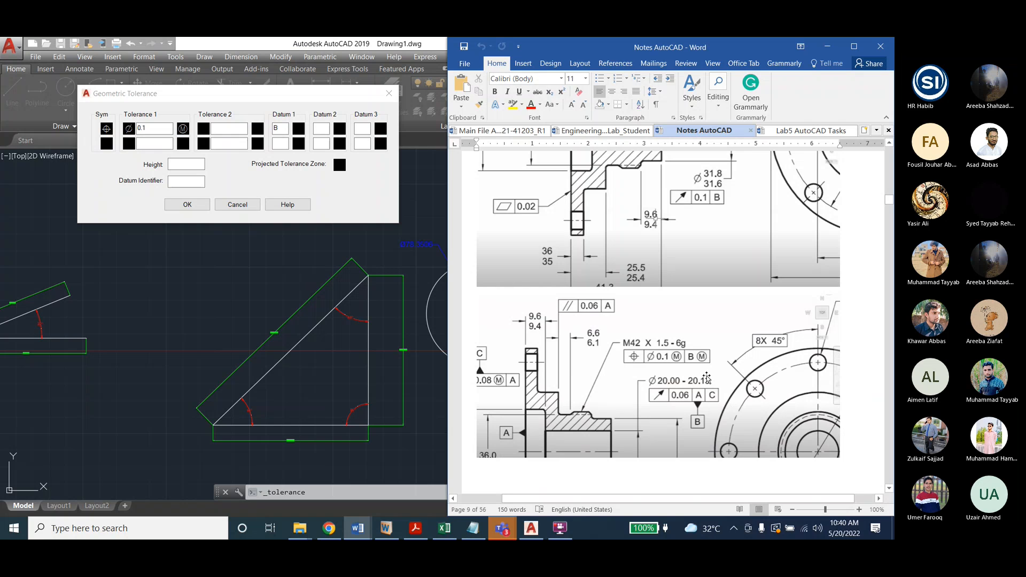
{"action": "left_click", "coordinate": [281, 128]}
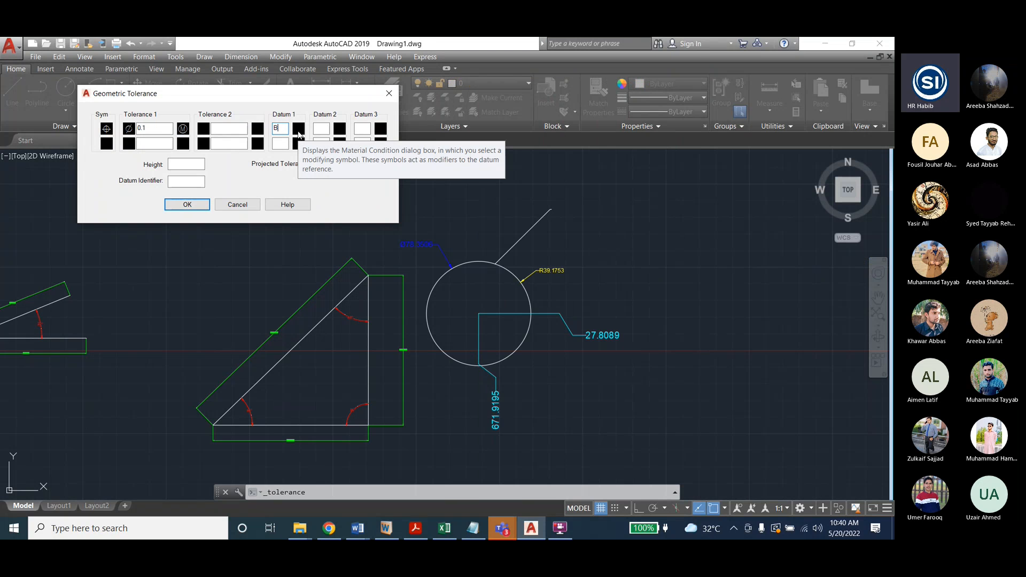
{"action": "left_click", "coordinate": [298, 134]}
{"action": "left_click", "coordinate": [213, 165]}
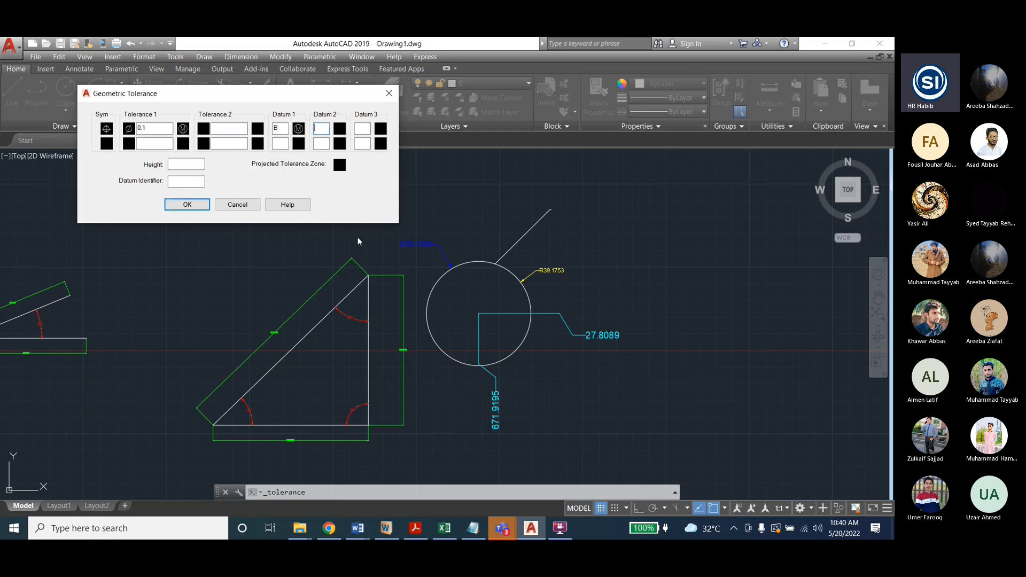
{"action": "left_click", "coordinate": [187, 205]}
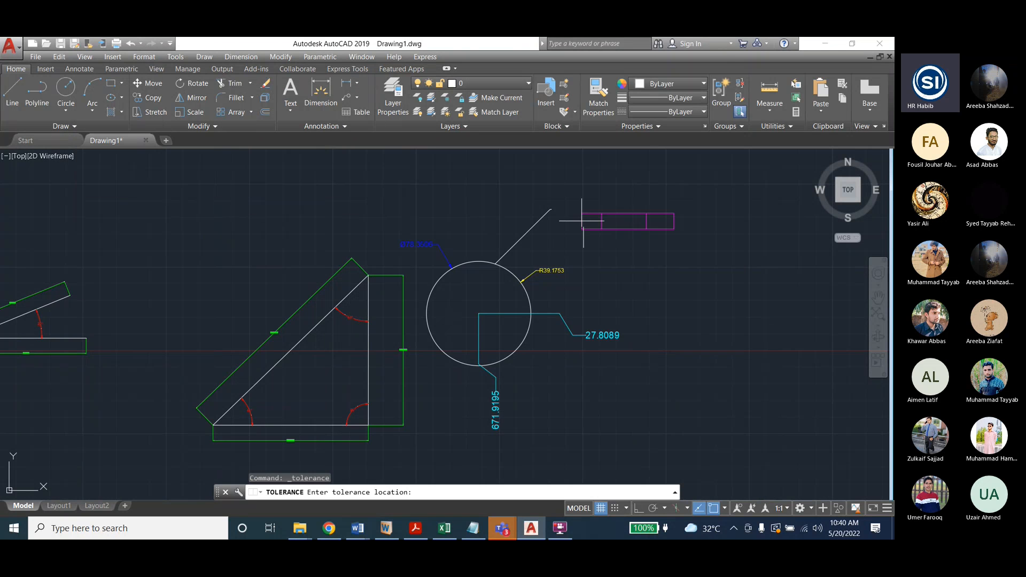
{"action": "left_click", "coordinate": [584, 245]}
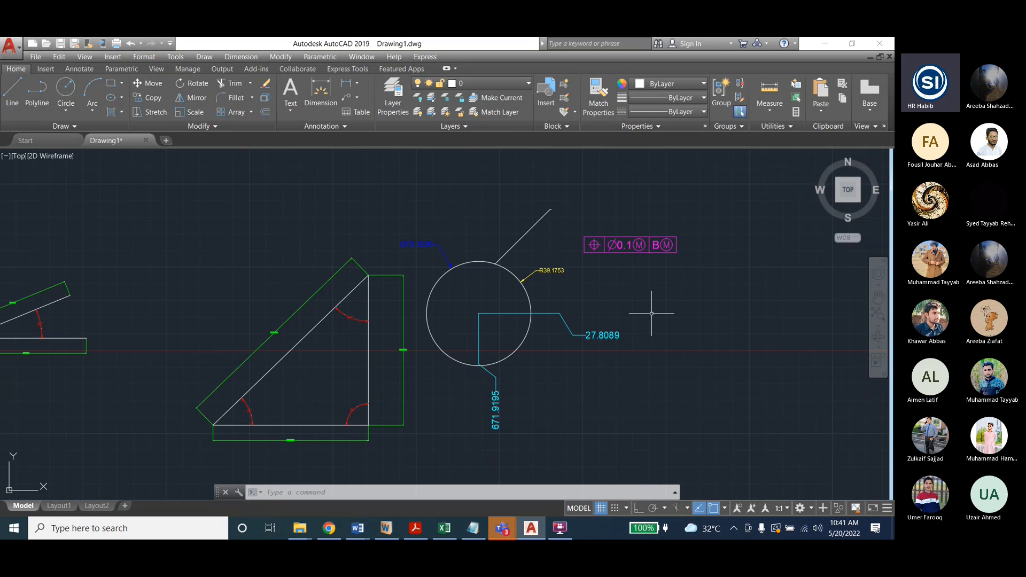
Open the Dimension Style Manager and preview the Angular, Ordinate and Leader substyles of dimension style 1
{"action": "left_click", "coordinate": [537, 223]}
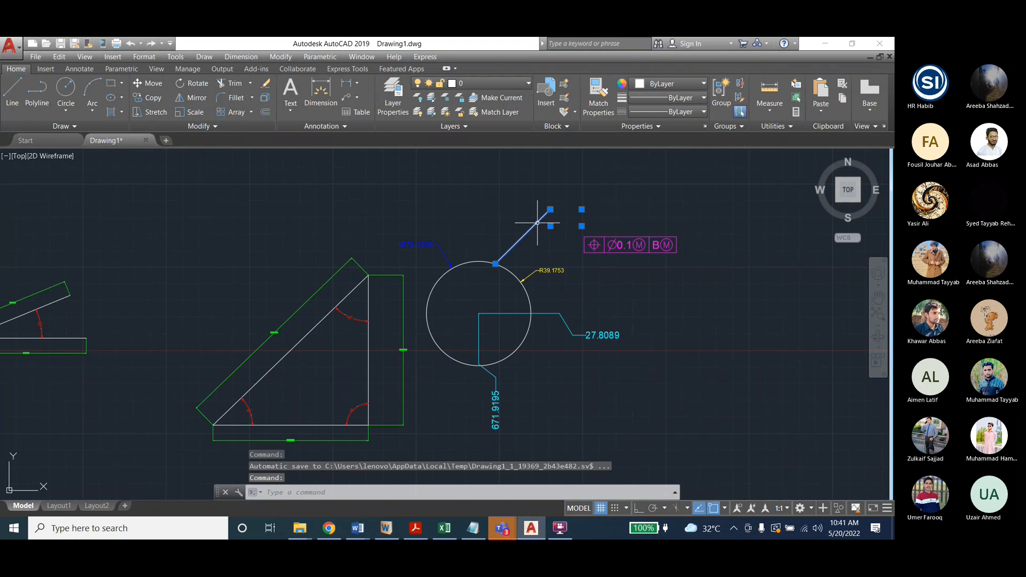
{"action": "left_click", "coordinate": [241, 57]}
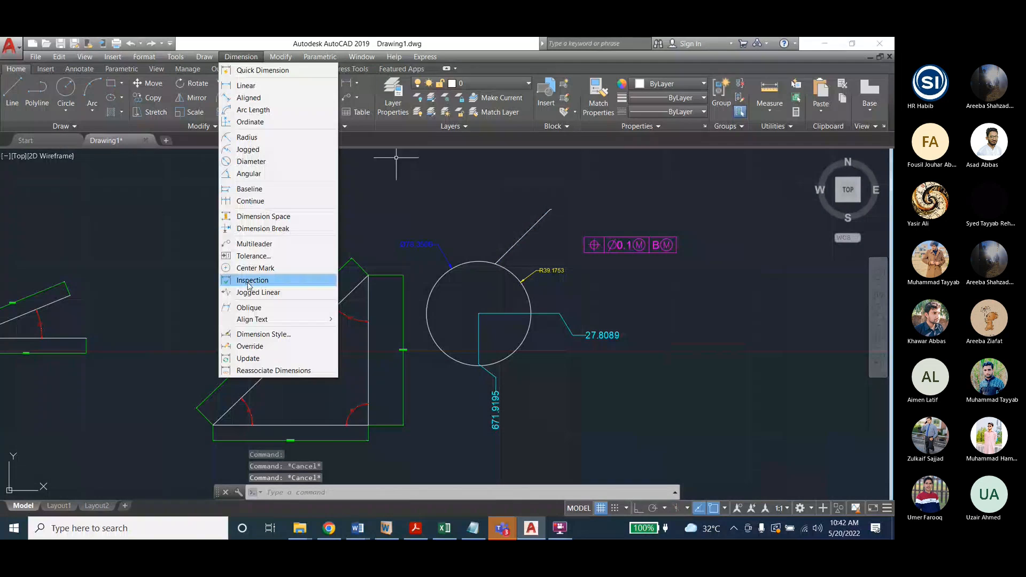
{"action": "left_click", "coordinate": [249, 340]}
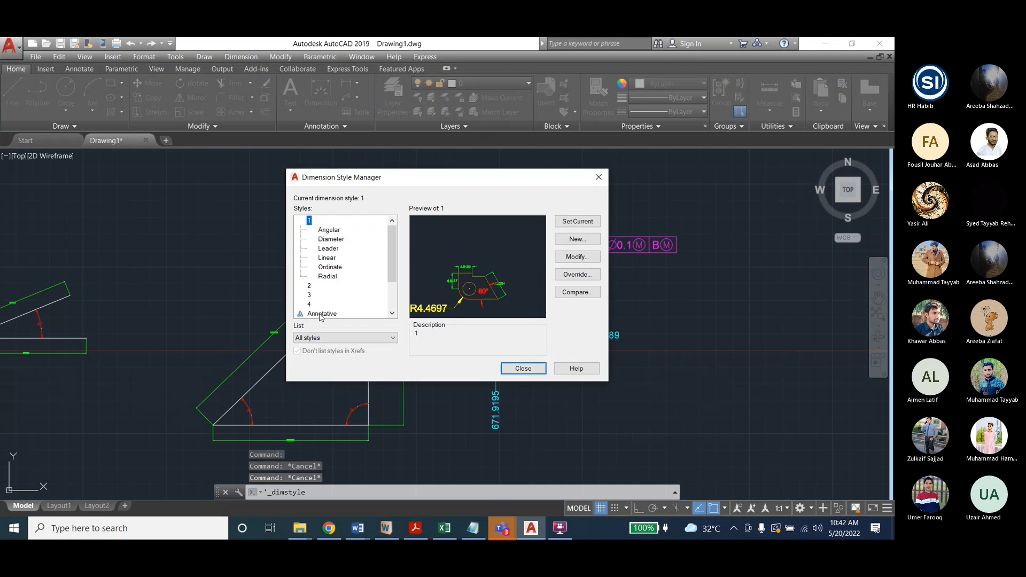
{"action": "scroll", "coordinate": [388, 282], "scroll_direction": "down", "scroll_amount": 2}
{"action": "scroll", "coordinate": [393, 292], "scroll_direction": "down", "scroll_amount": 1}
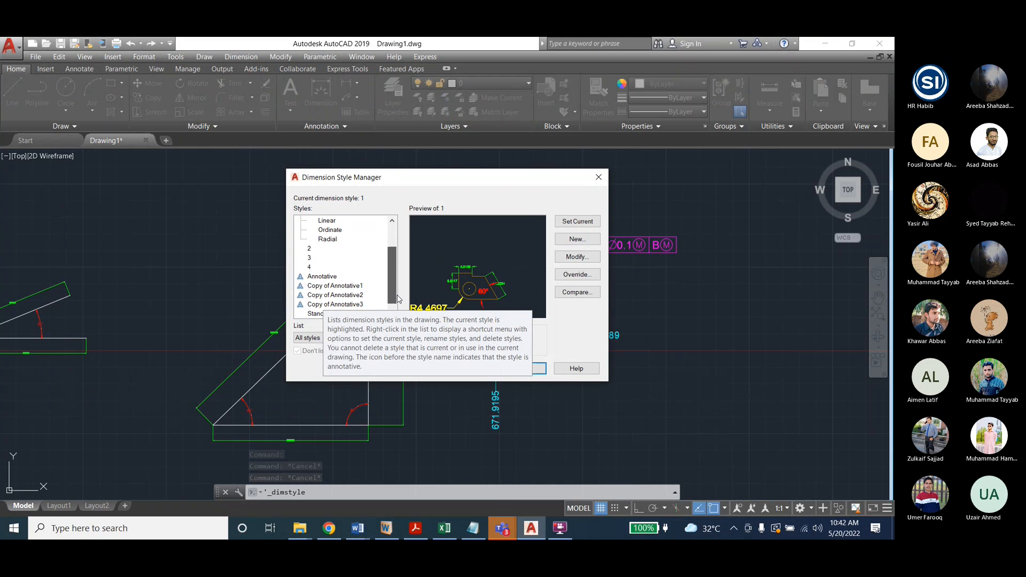
{"action": "scroll", "coordinate": [348, 272], "scroll_direction": "up", "scroll_amount": 2}
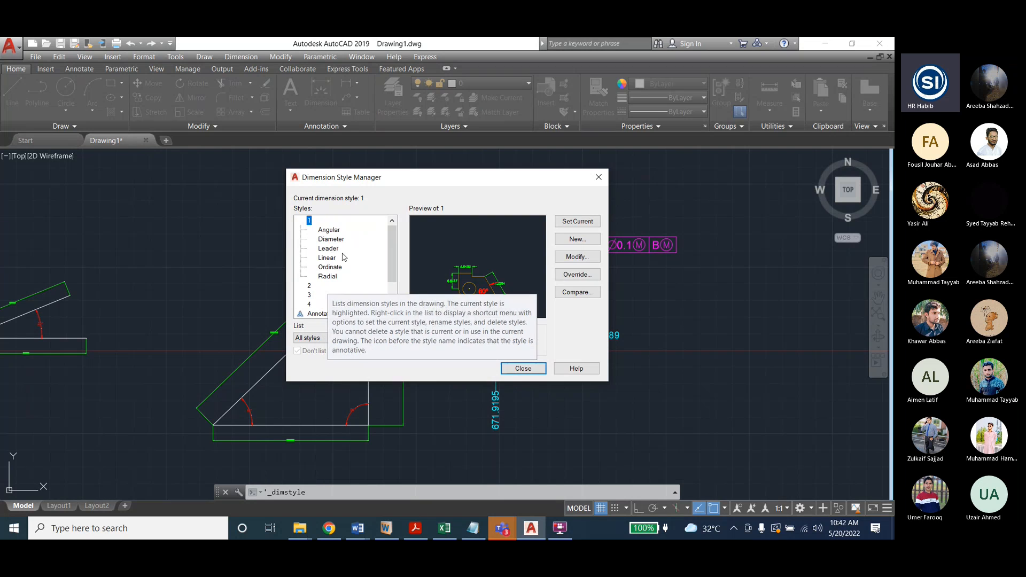
{"action": "left_click", "coordinate": [329, 230]}
{"action": "left_click", "coordinate": [334, 268]}
{"action": "left_click", "coordinate": [337, 251]}
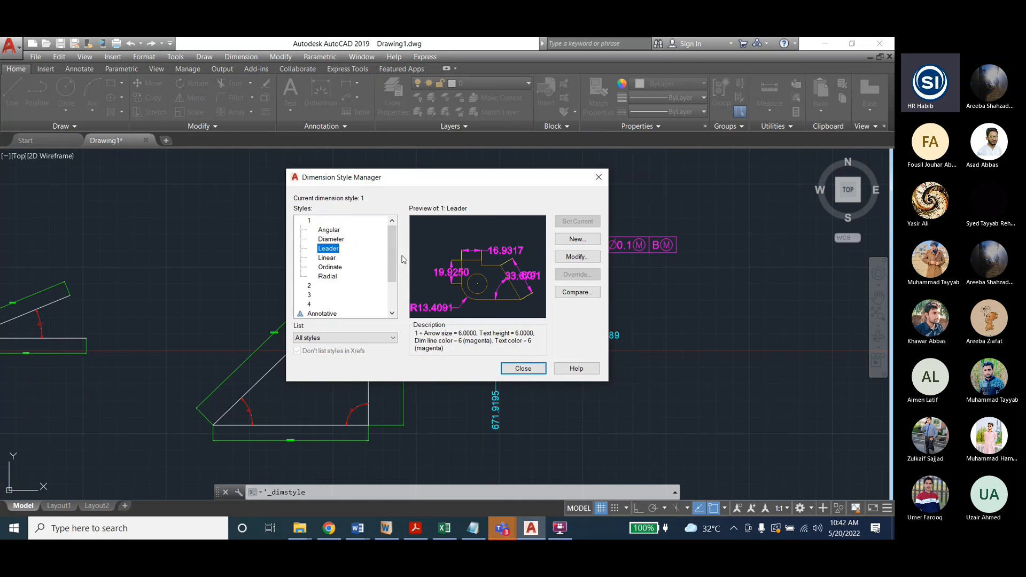
Review the Leader substyle's text and arrow settings, preview the Ordinate substyle, and close the Dimension Style Manager
{"action": "left_click", "coordinate": [577, 257]}
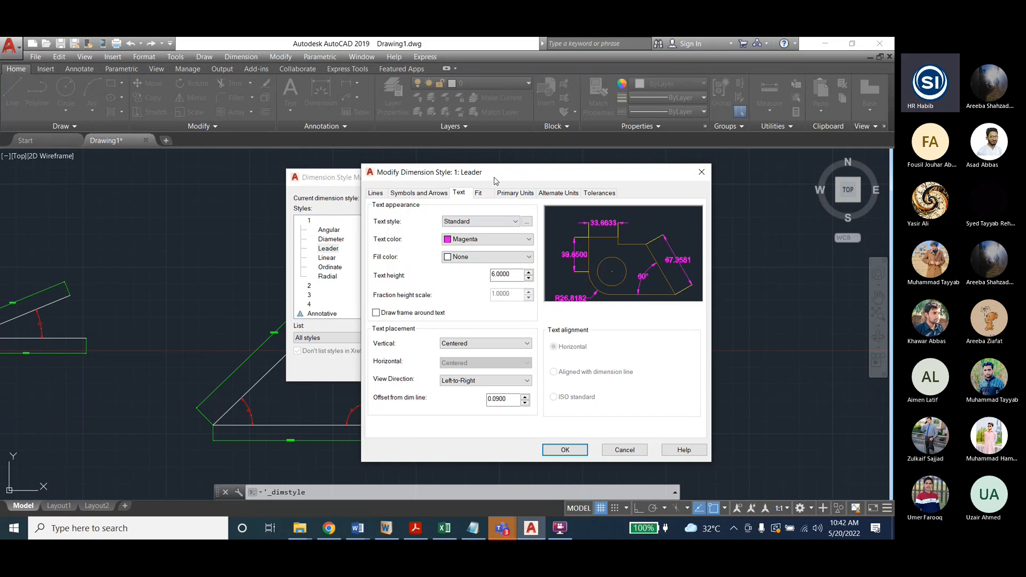
{"action": "left_click_drag", "start_coordinate": [497, 182], "coordinate": [421, 187]}
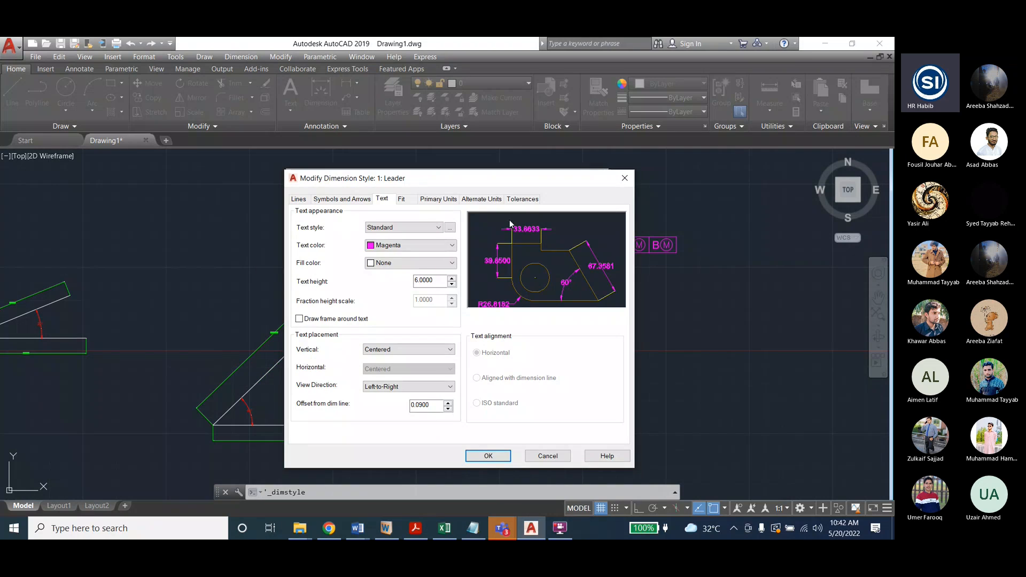
{"action": "left_click", "coordinate": [343, 199]}
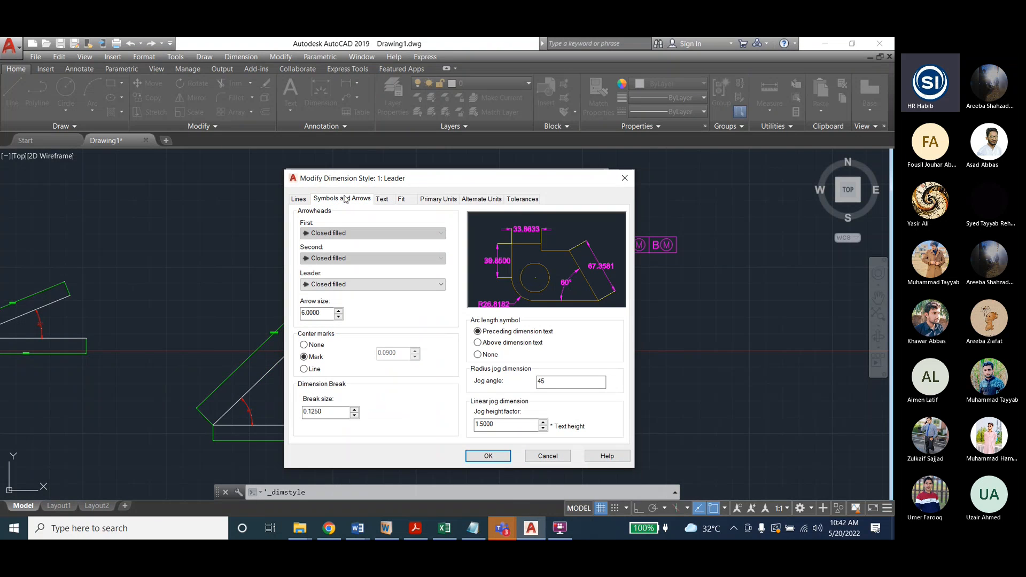
{"action": "left_click", "coordinate": [486, 456]}
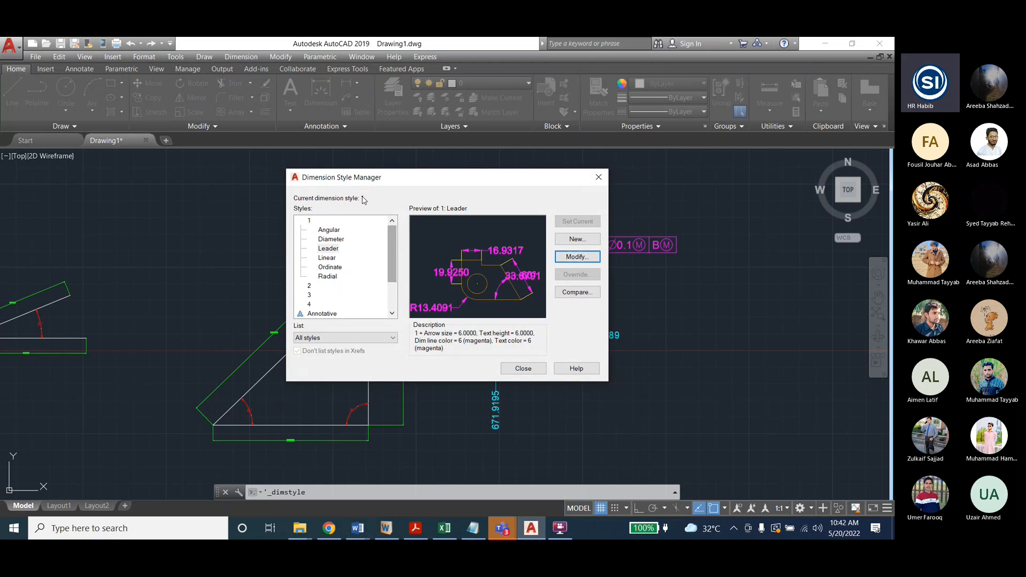
{"action": "left_click", "coordinate": [332, 267]}
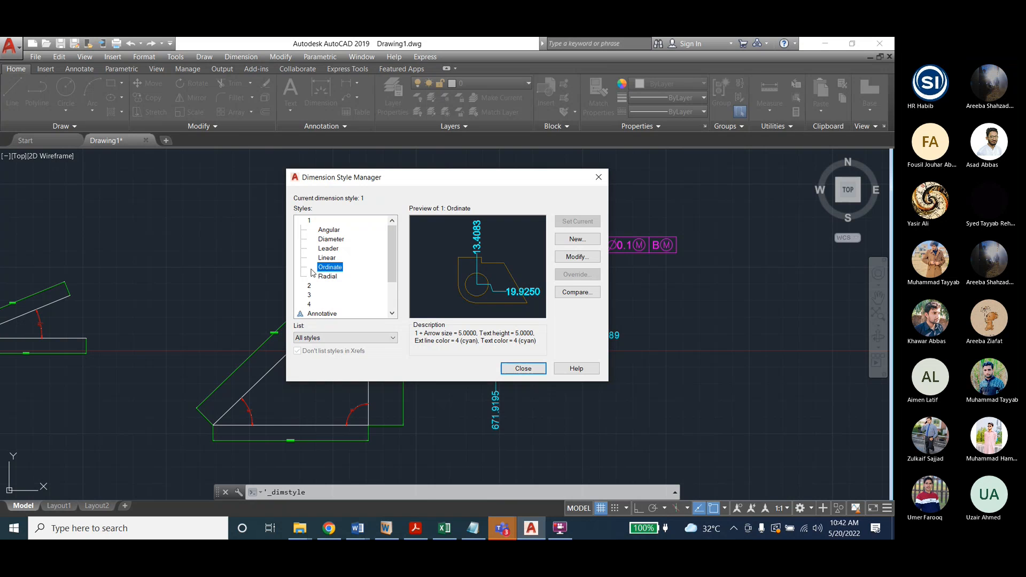
{"action": "key", "text": "Escape"}
{"action": "key", "text": "Escape"}
{"action": "key", "text": "Escape"}
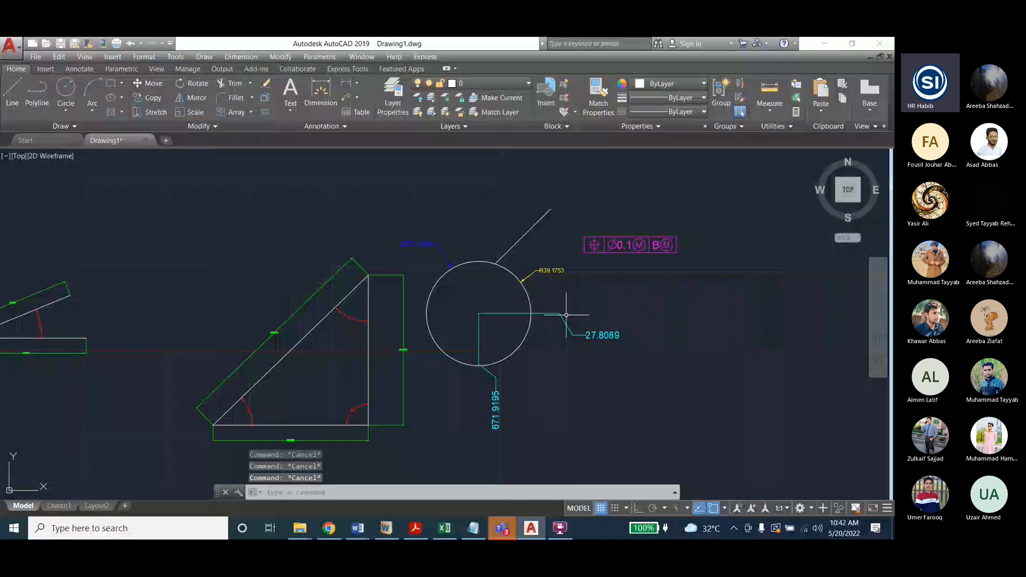
Set the arrowhead size of the circle's multileader to 5 in its properties
{"action": "left_click", "coordinate": [543, 217]}
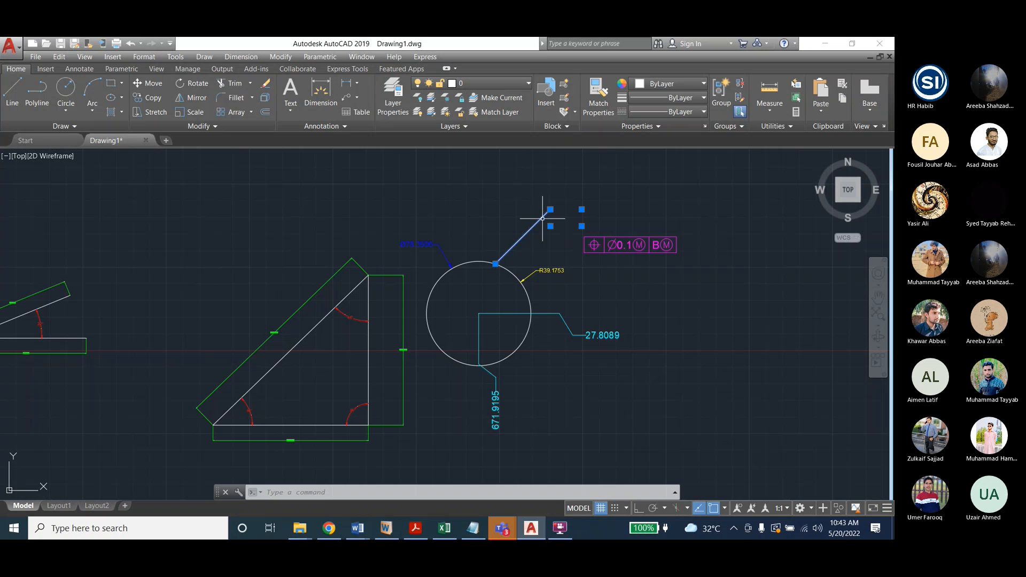
{"action": "key", "text": "ctrl+1"}
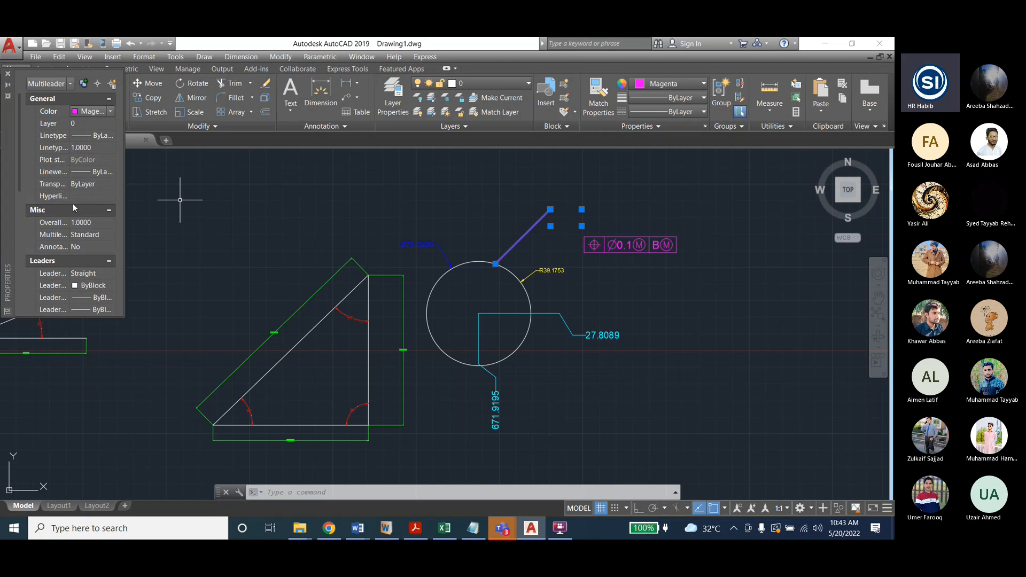
{"action": "scroll", "coordinate": [72, 208], "scroll_direction": "down", "scroll_amount": 2}
{"action": "scroll", "coordinate": [73, 215], "scroll_direction": "down", "scroll_amount": 2}
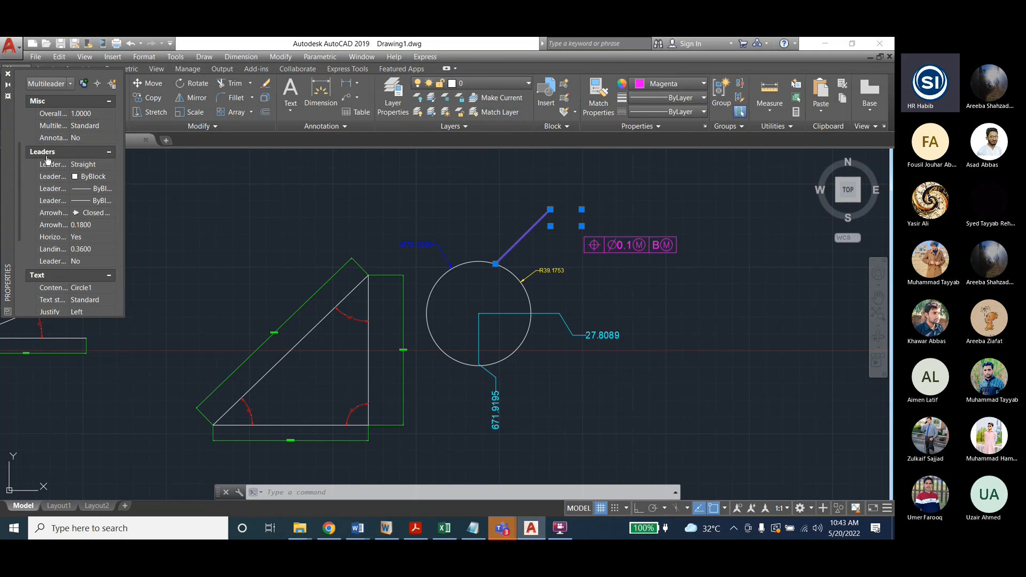
{"action": "left_click", "coordinate": [99, 226]}
{"action": "type", "text": "5"}
{"action": "key", "text": "Return"}
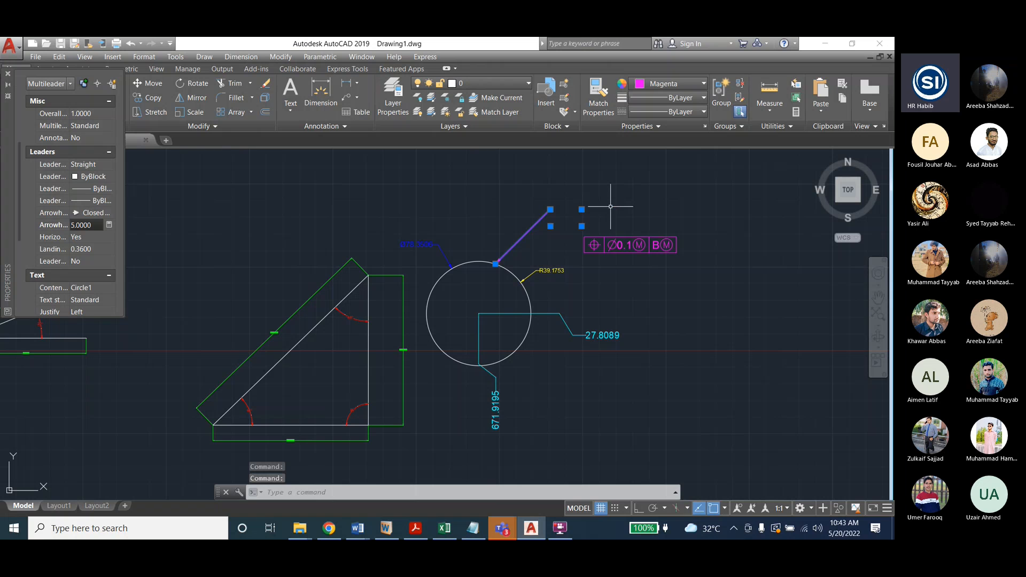
{"action": "key", "text": "Escape"}
Set the landing distance of the circle's multileader to 5 in its properties
{"action": "left_click", "coordinate": [526, 231]}
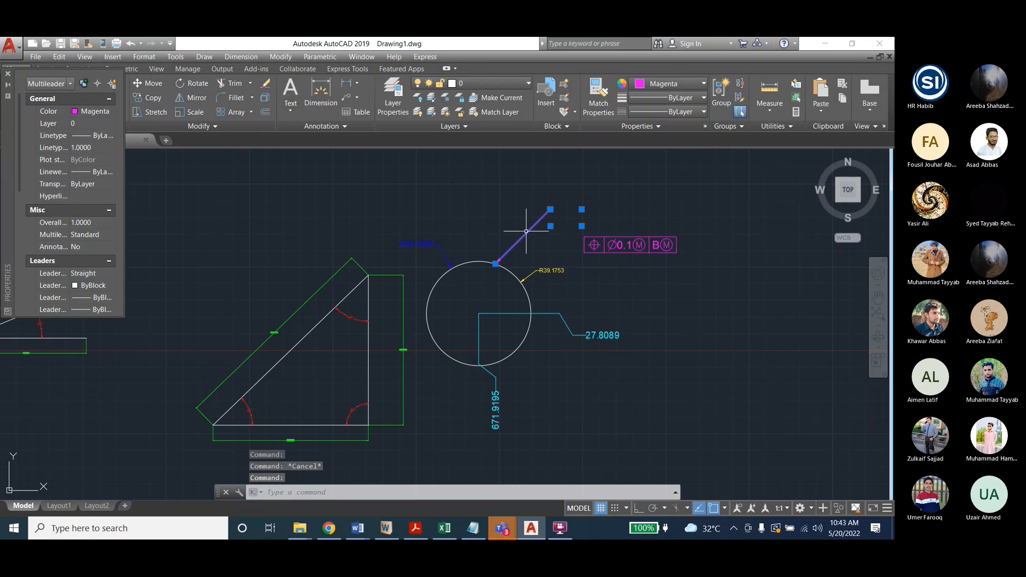
{"action": "scroll", "coordinate": [47, 216], "scroll_direction": "down", "scroll_amount": 4}
{"action": "scroll", "coordinate": [47, 216], "scroll_direction": "up", "scroll_amount": 1}
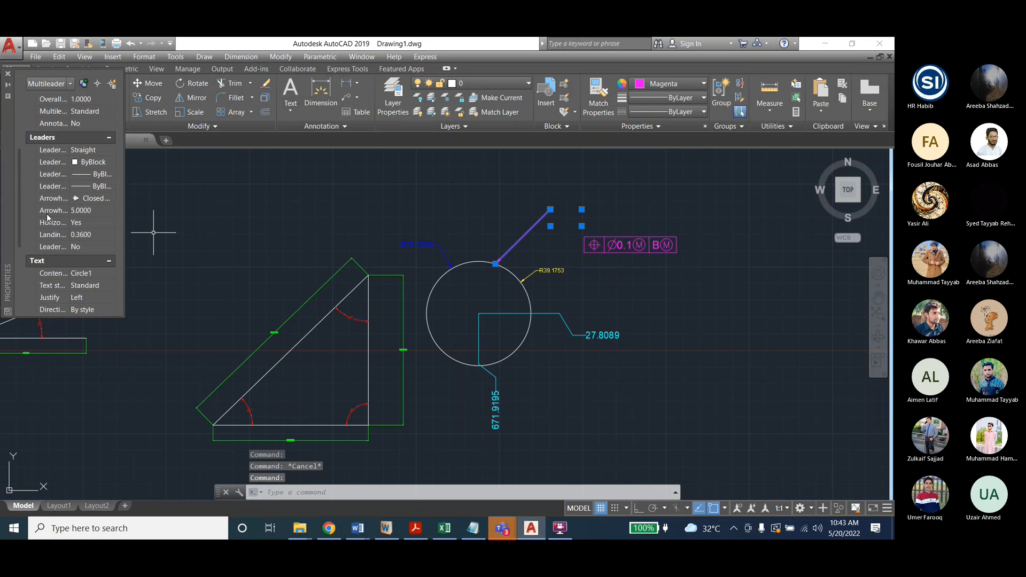
{"action": "left_click", "coordinate": [82, 235]}
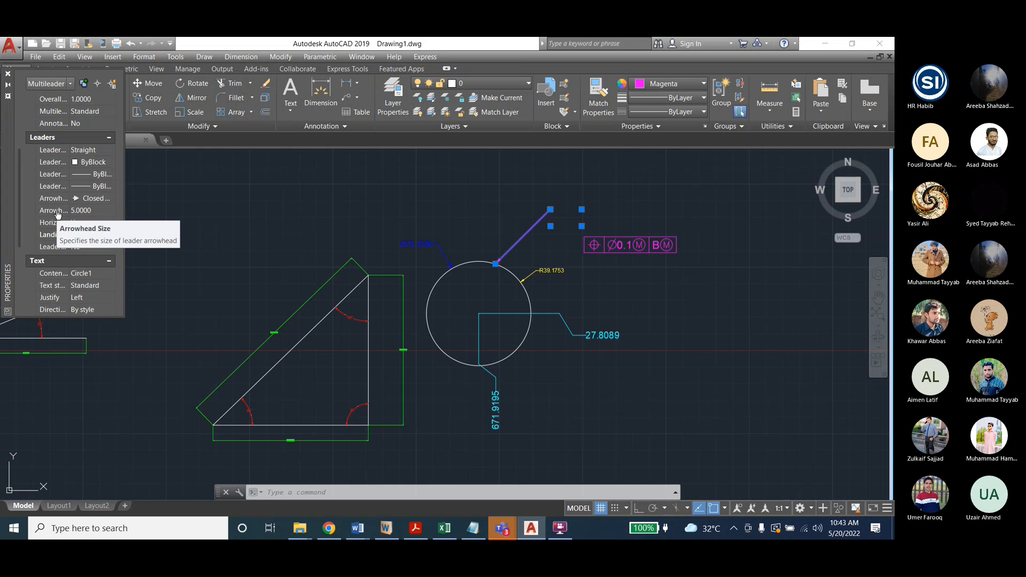
{"action": "type", "text": "5"}
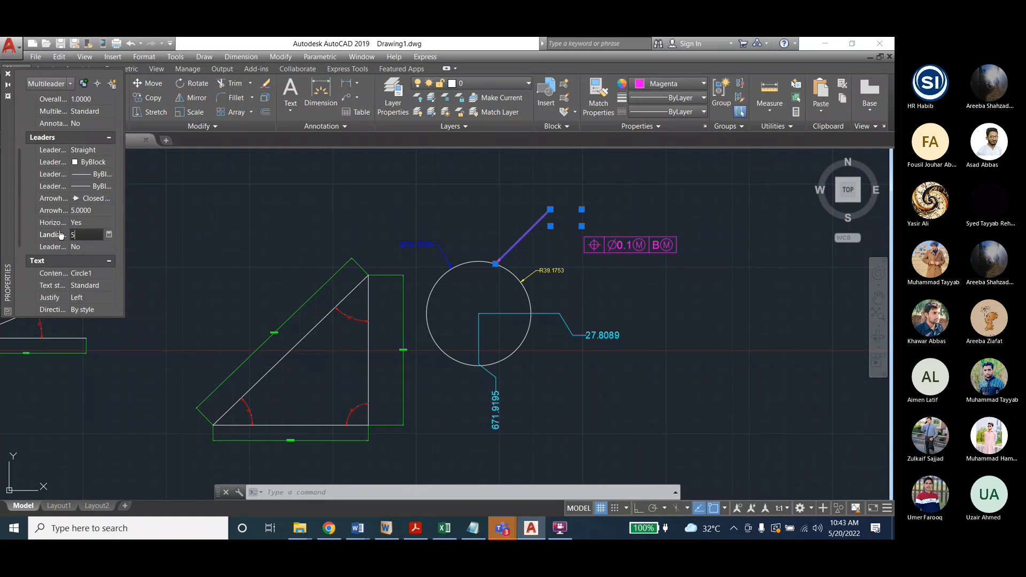
{"action": "key", "text": "Return"}
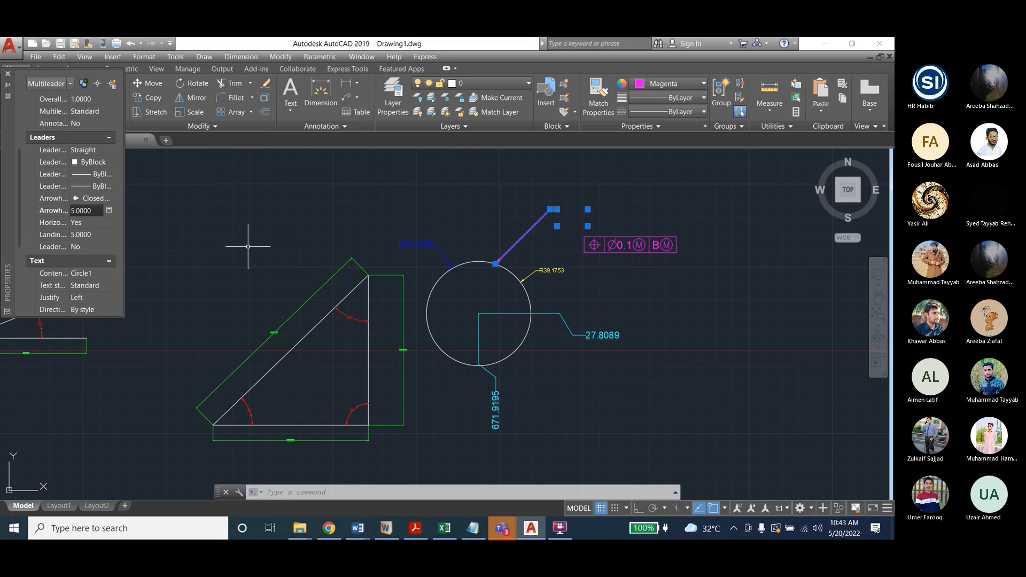
Set the text height of the circle's multileader to 5 and deselect it
{"action": "scroll", "coordinate": [107, 283], "scroll_direction": "down", "scroll_amount": 2}
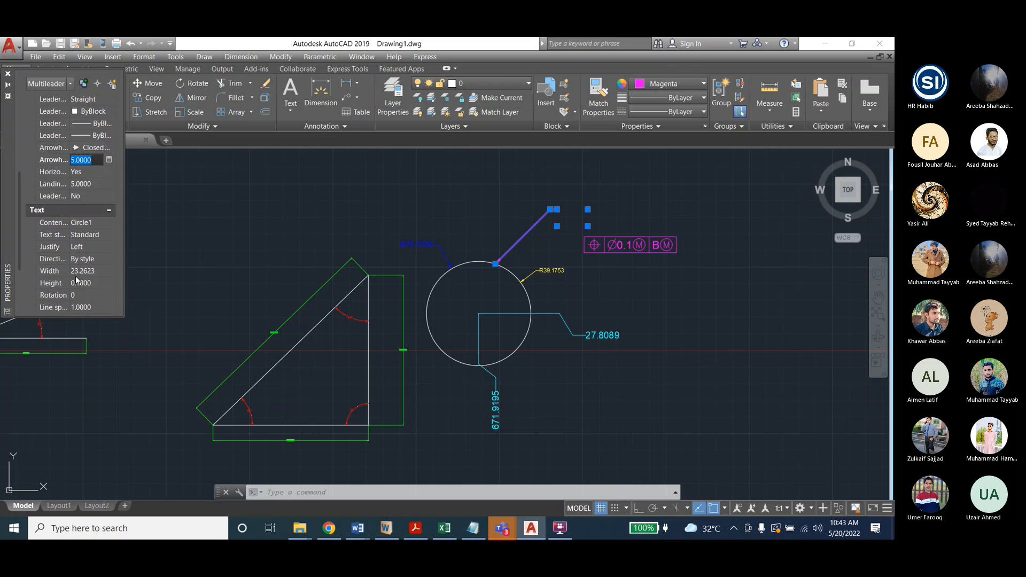
{"action": "left_click", "coordinate": [110, 283]}
{"action": "type", "text": "5"}
{"action": "left_click", "coordinate": [36, 257]}
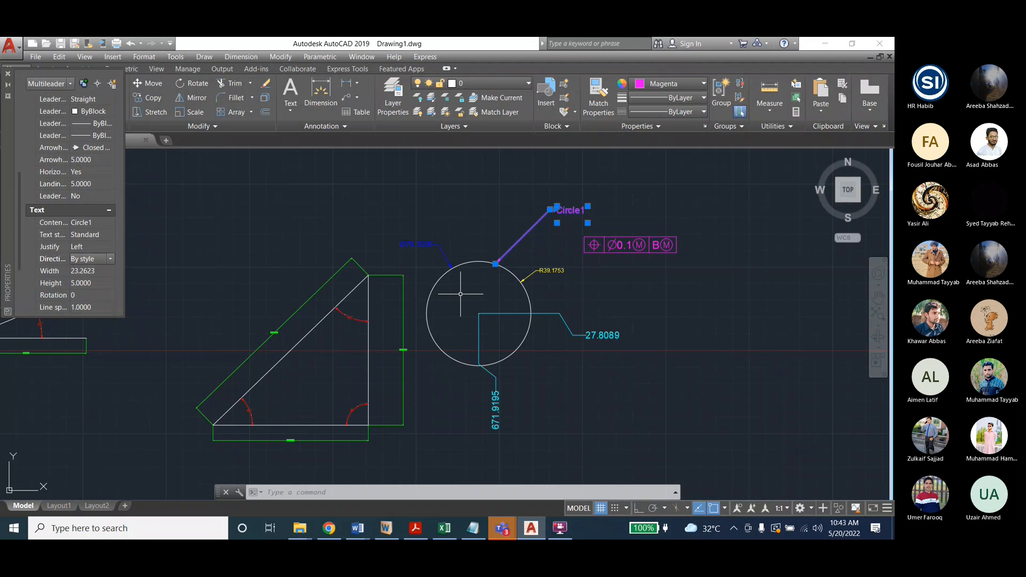
{"action": "key", "text": "Escape"}
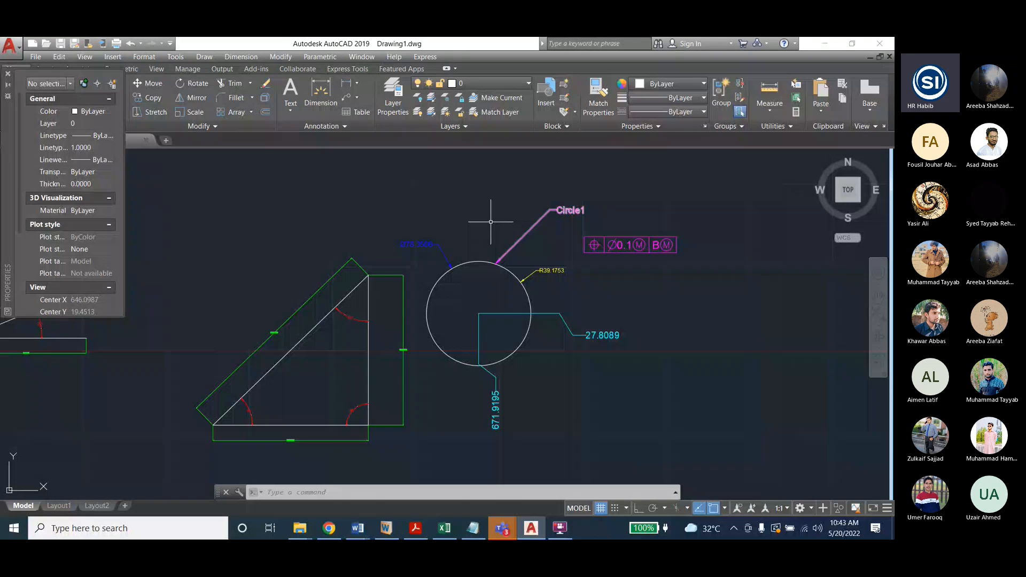
Review the multileader's arrowhead, landing distance and text properties, and close its properties
{"action": "left_click", "coordinate": [541, 218]}
{"action": "right_click", "coordinate": [529, 228]}
{"action": "left_click", "coordinate": [562, 498]}
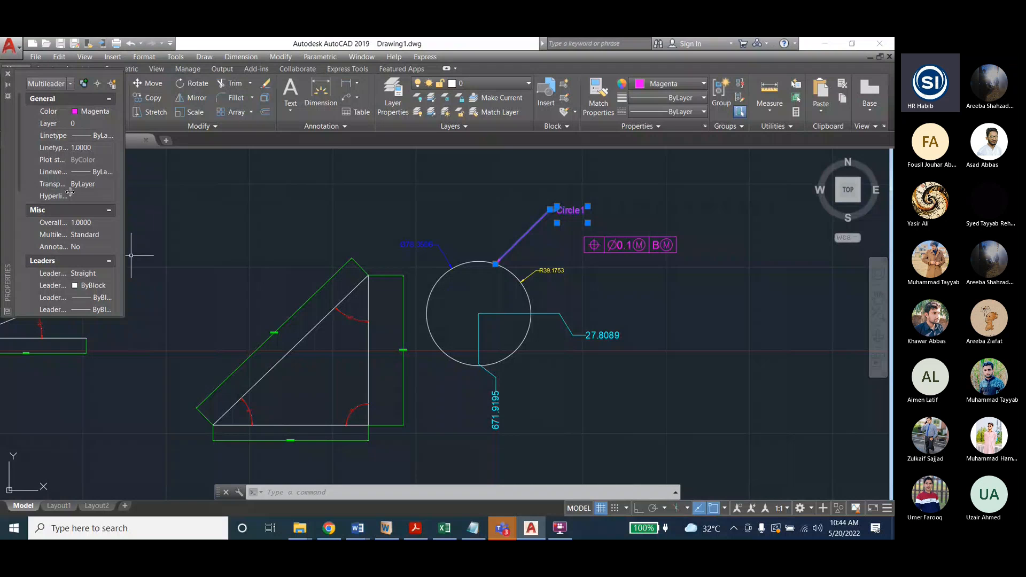
{"action": "left_click", "coordinate": [86, 150]}
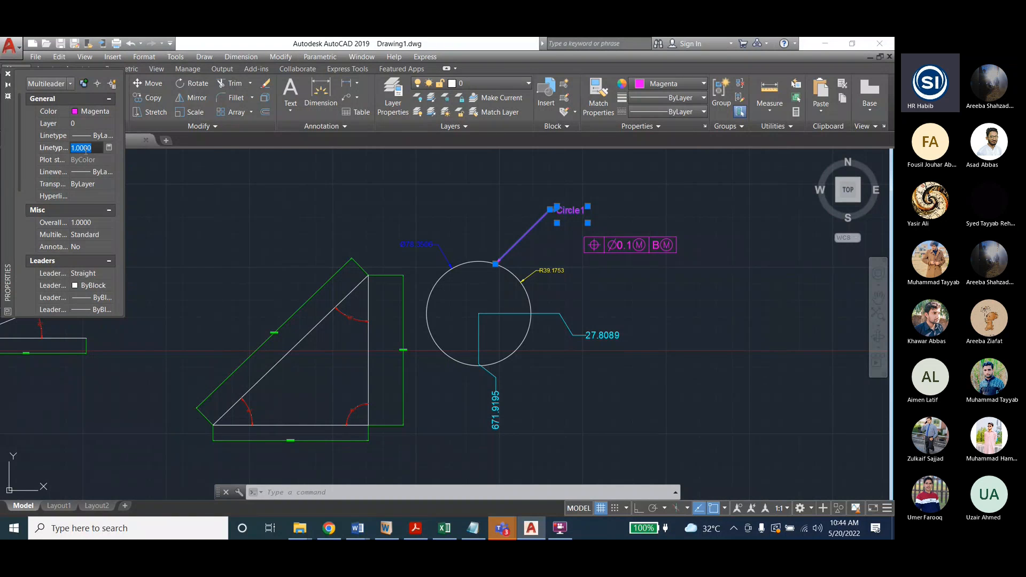
{"action": "scroll", "coordinate": [53, 222], "scroll_direction": "down", "scroll_amount": 3}
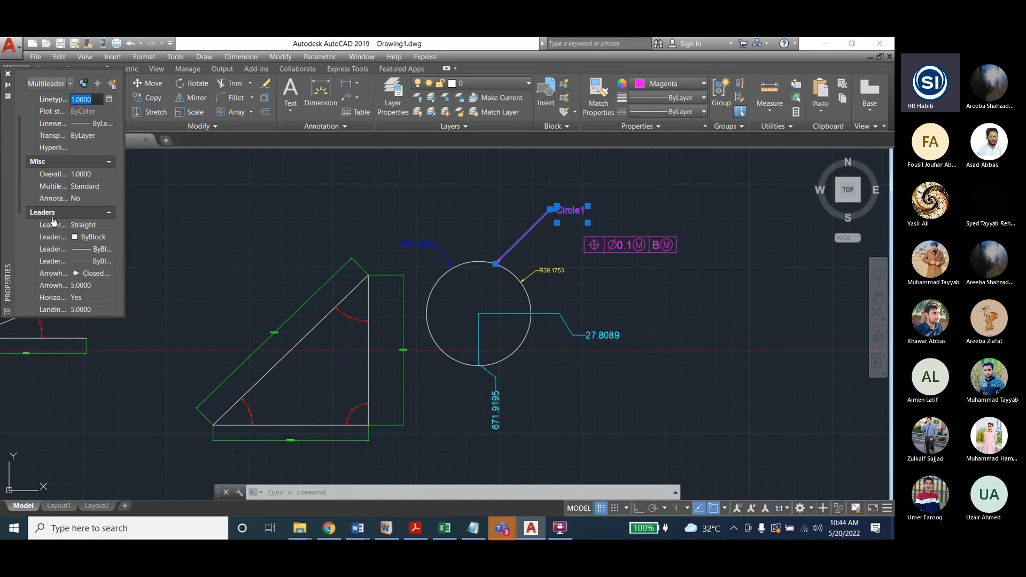
{"action": "scroll", "coordinate": [69, 251], "scroll_direction": "down", "scroll_amount": 4}
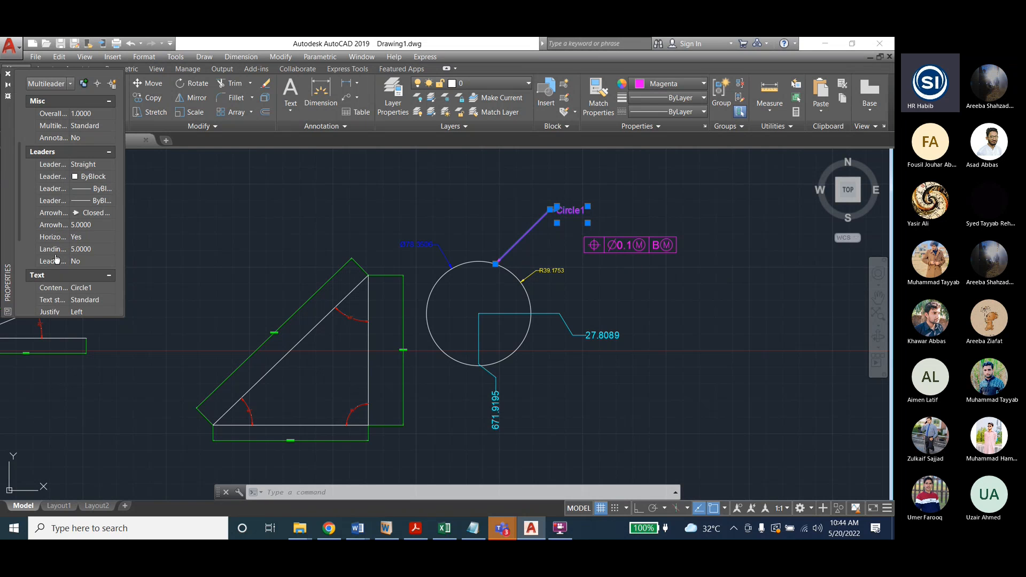
{"action": "left_click", "coordinate": [56, 252]}
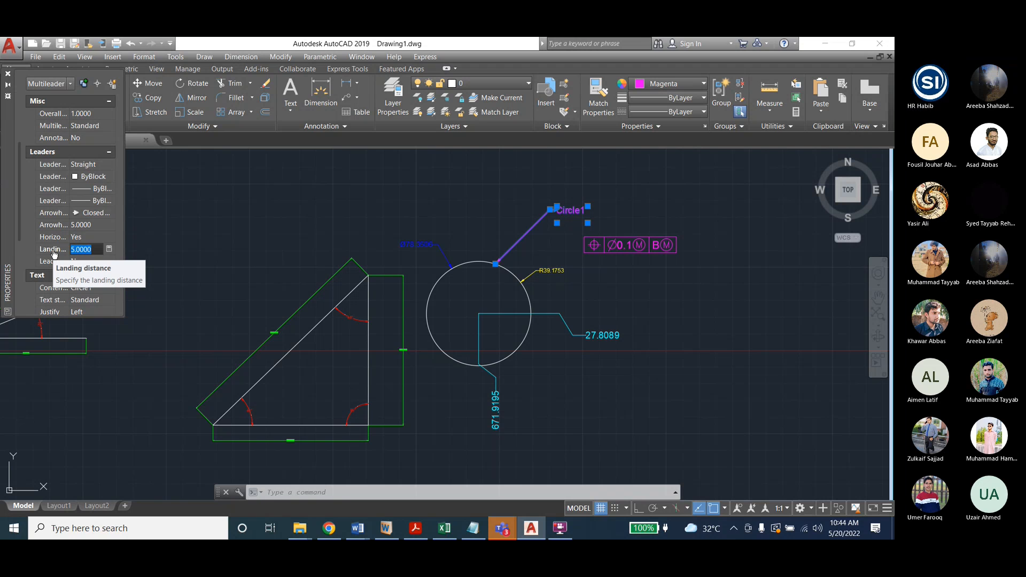
{"action": "scroll", "coordinate": [25, 262], "scroll_direction": "down", "scroll_amount": 2}
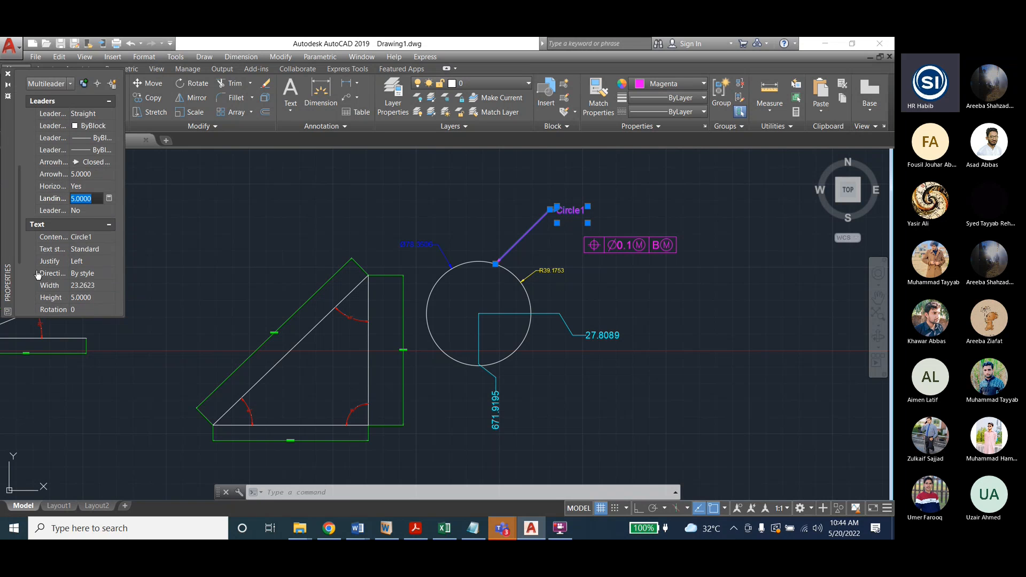
{"action": "scroll", "coordinate": [35, 281], "scroll_direction": "down", "scroll_amount": 2}
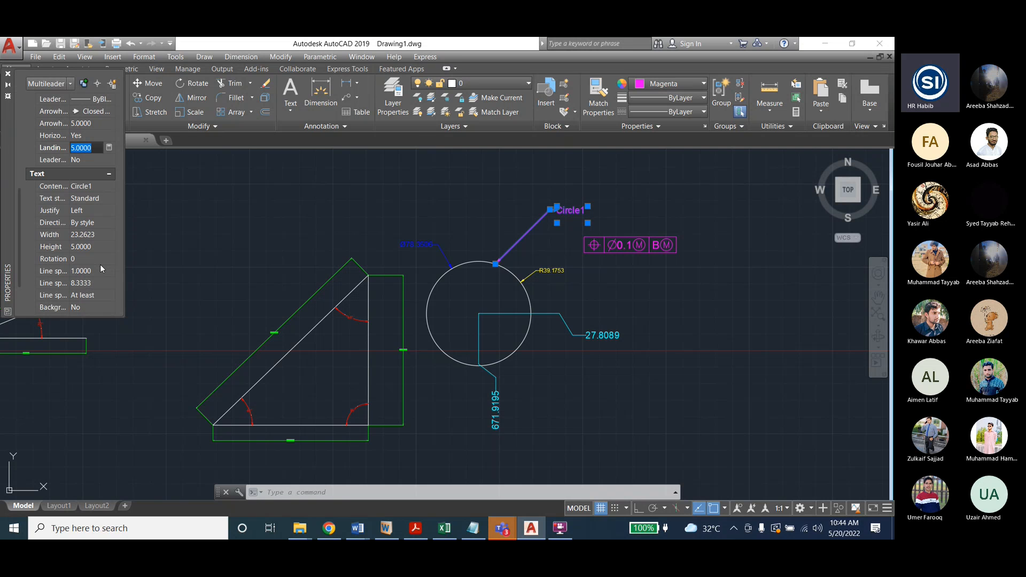
{"action": "key", "text": "ctrl+1"}
{"action": "key", "text": "Escape"}
{"action": "key", "text": "Escape"}
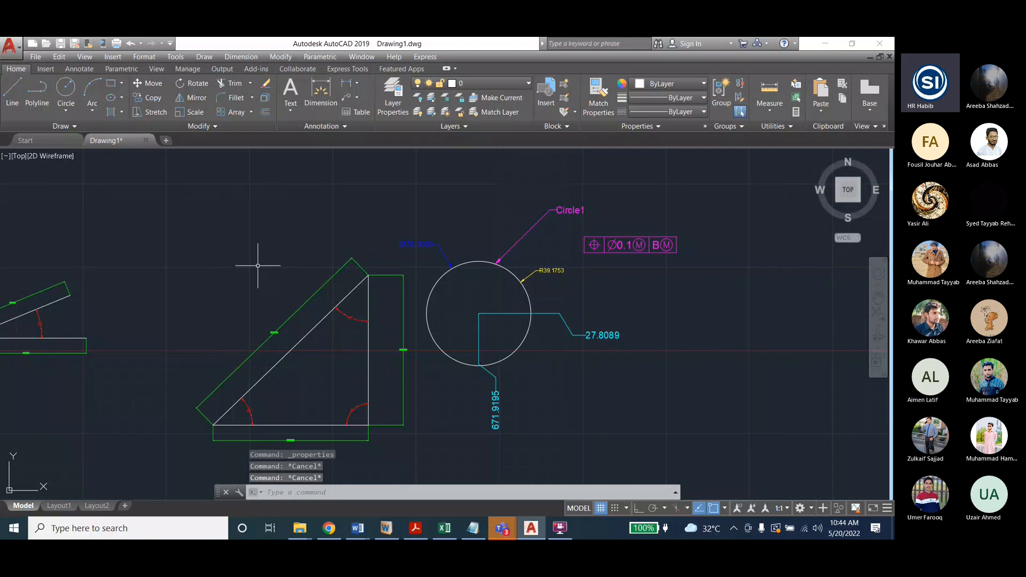
Modify dimension style 1 to use the Symmetrical tolerance method with an upper value of 1.5
{"action": "left_click", "coordinate": [241, 58]}
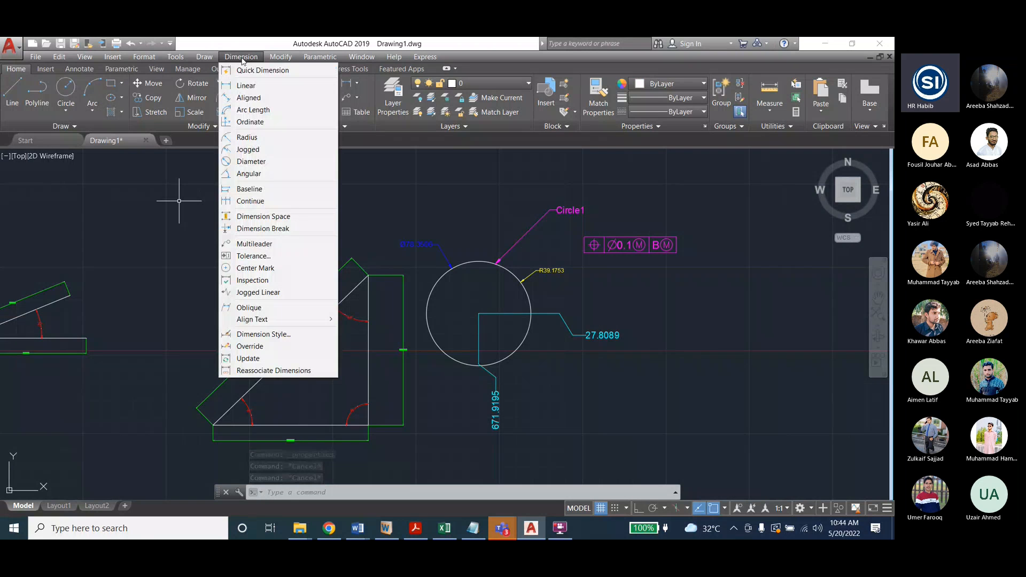
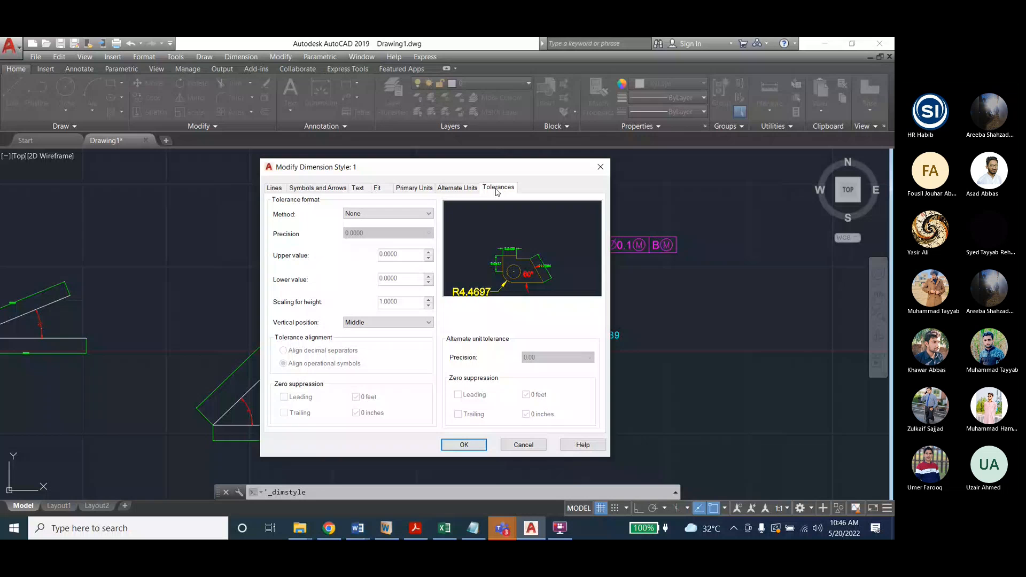
{"action": "left_click", "coordinate": [398, 214]}
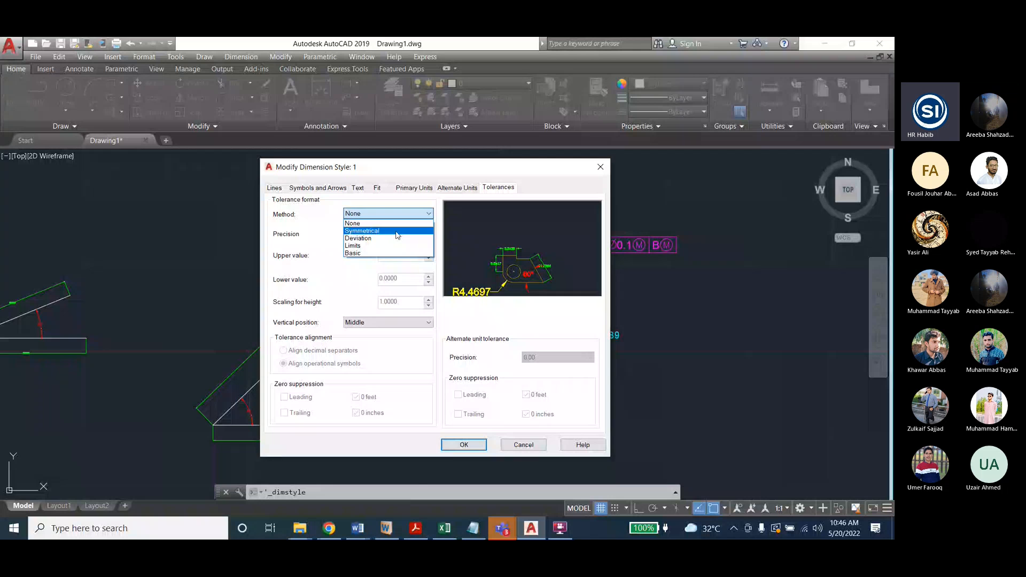
{"action": "left_click", "coordinate": [397, 231]}
{"action": "double_click", "coordinate": [389, 255]}
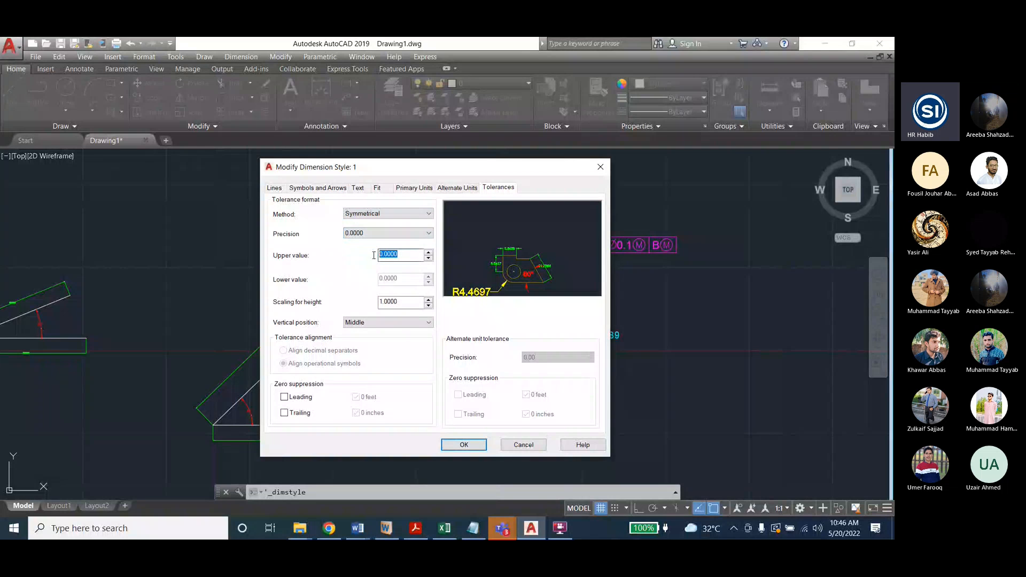
{"action": "type", "text": "1.5"}
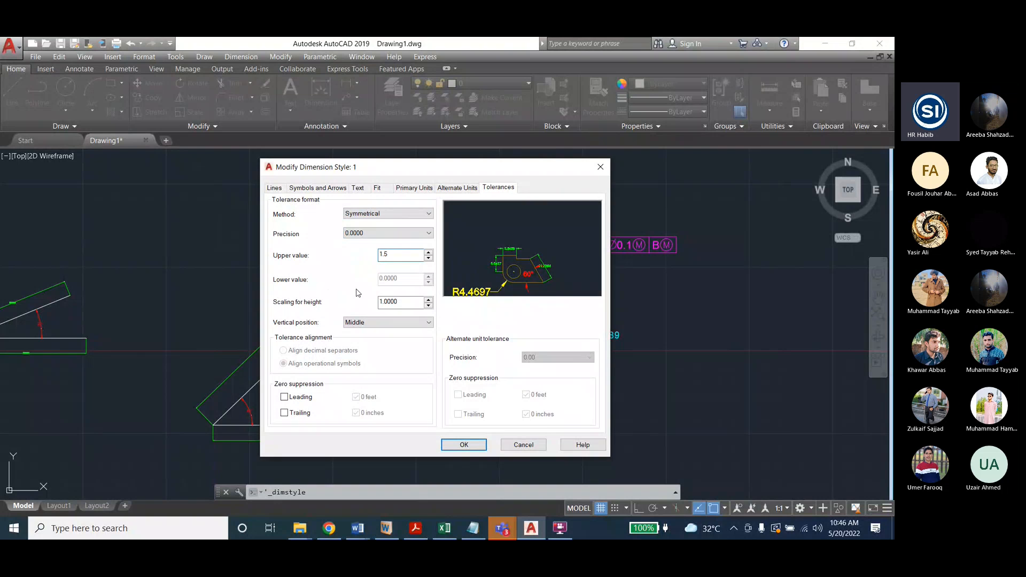
{"action": "left_click", "coordinate": [458, 446]}
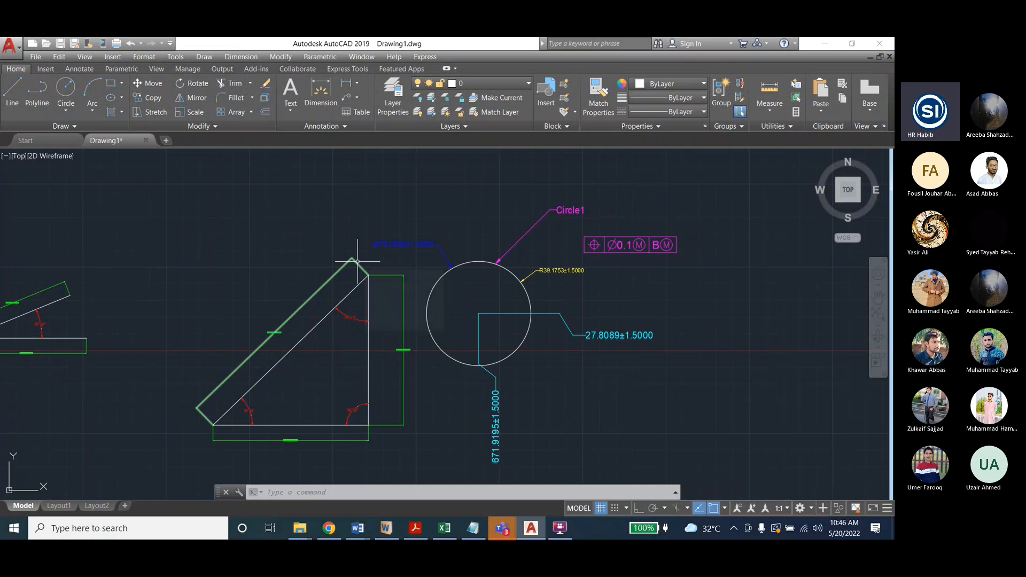
Set the tolerance precision of dimension style 1 to 0.0 and close the Dimension Style Manager
{"action": "left_click", "coordinate": [254, 57]}
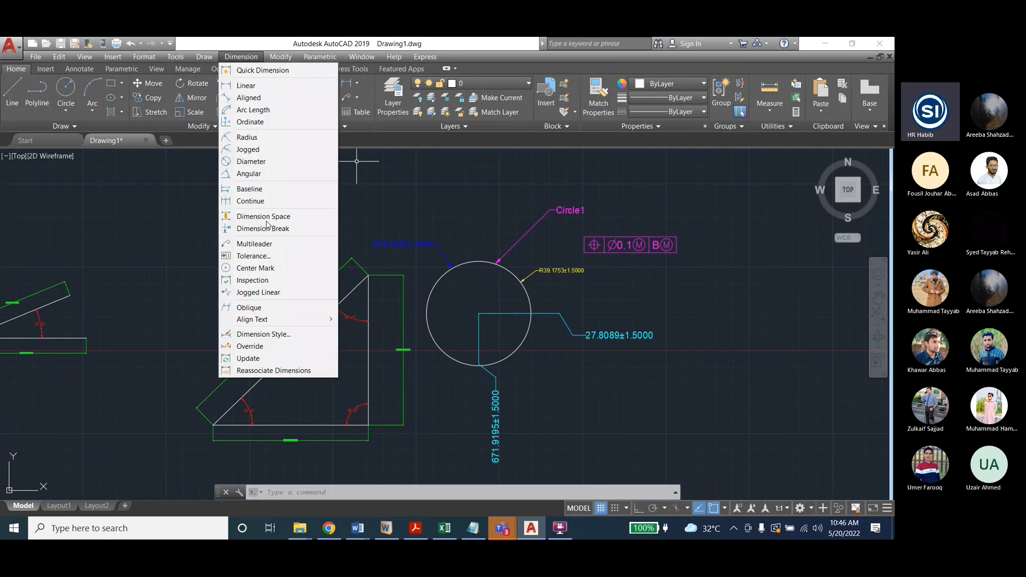
{"action": "left_click", "coordinate": [264, 334]}
{"action": "left_click", "coordinate": [572, 227]}
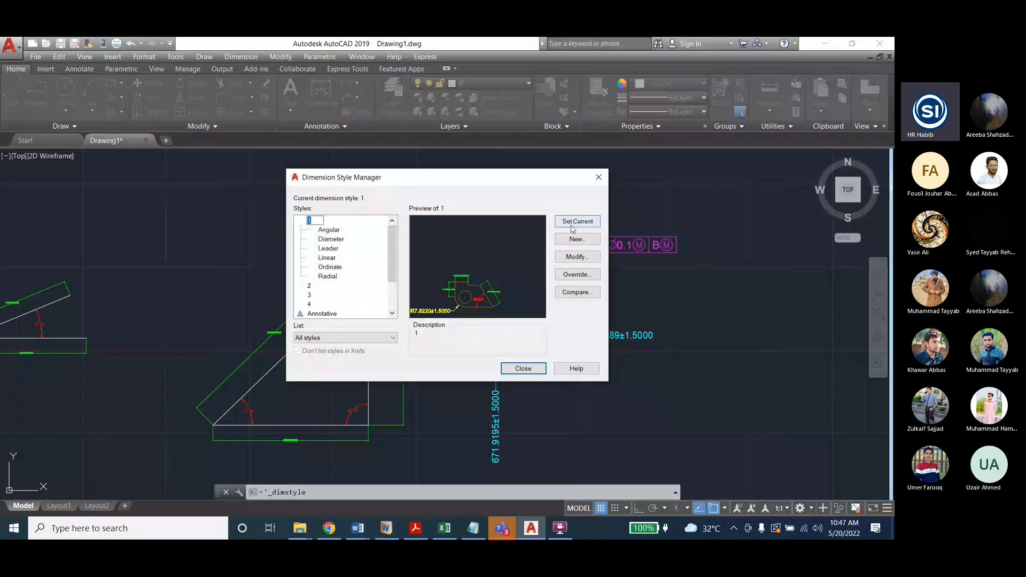
{"action": "left_click", "coordinate": [564, 260]}
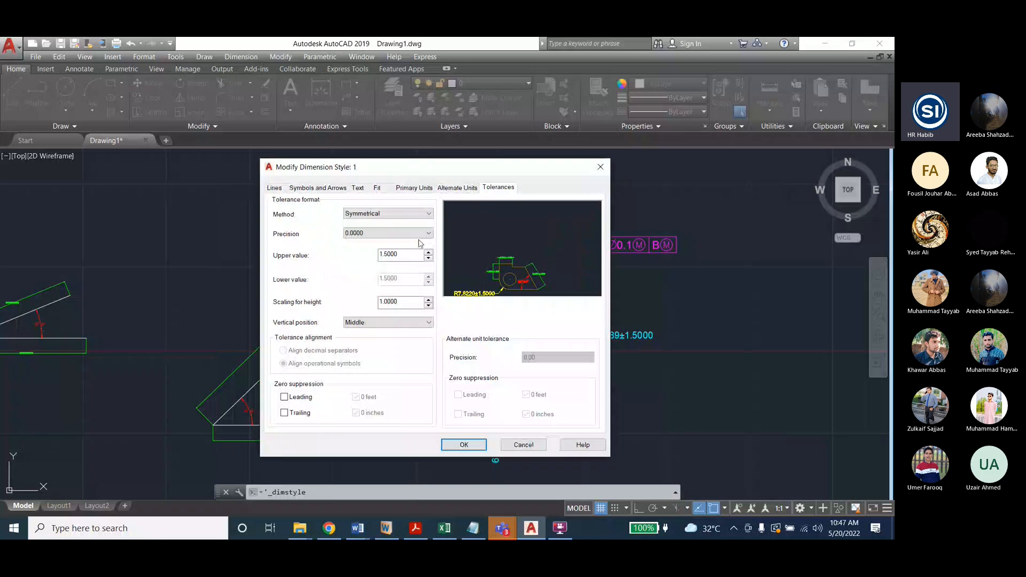
{"action": "left_click", "coordinate": [381, 236]}
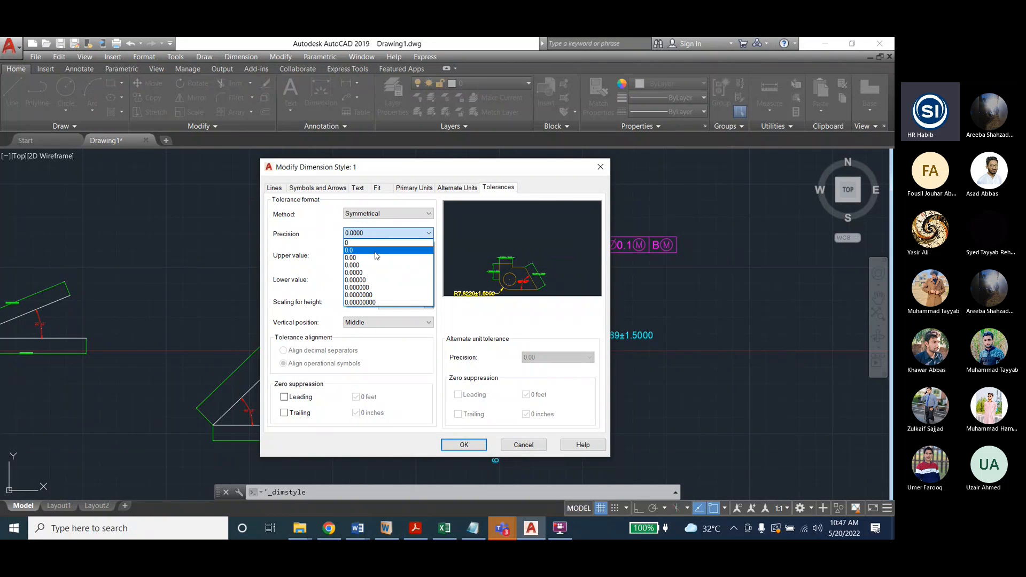
{"action": "left_click", "coordinate": [376, 255]}
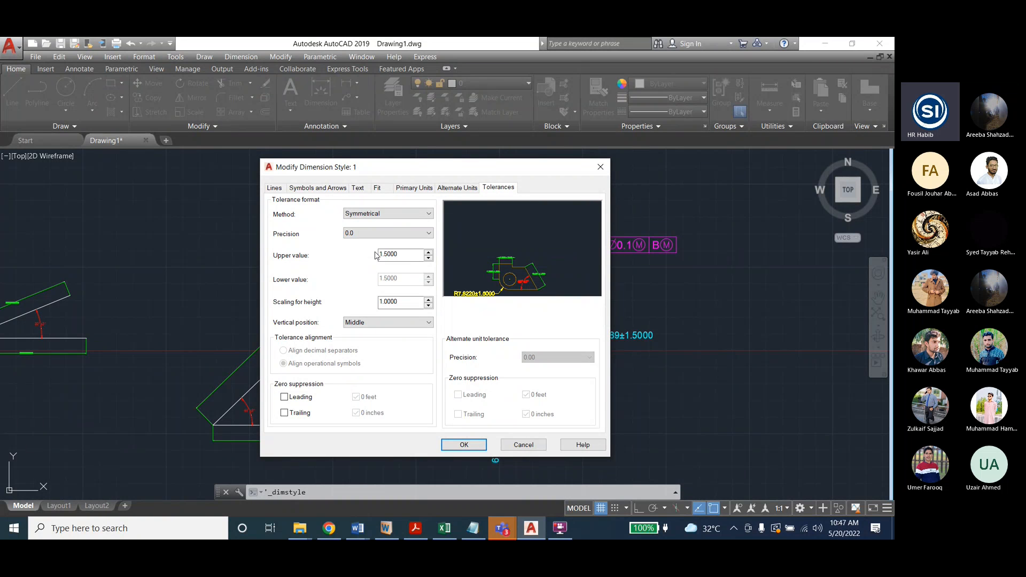
{"action": "left_click", "coordinate": [463, 445]}
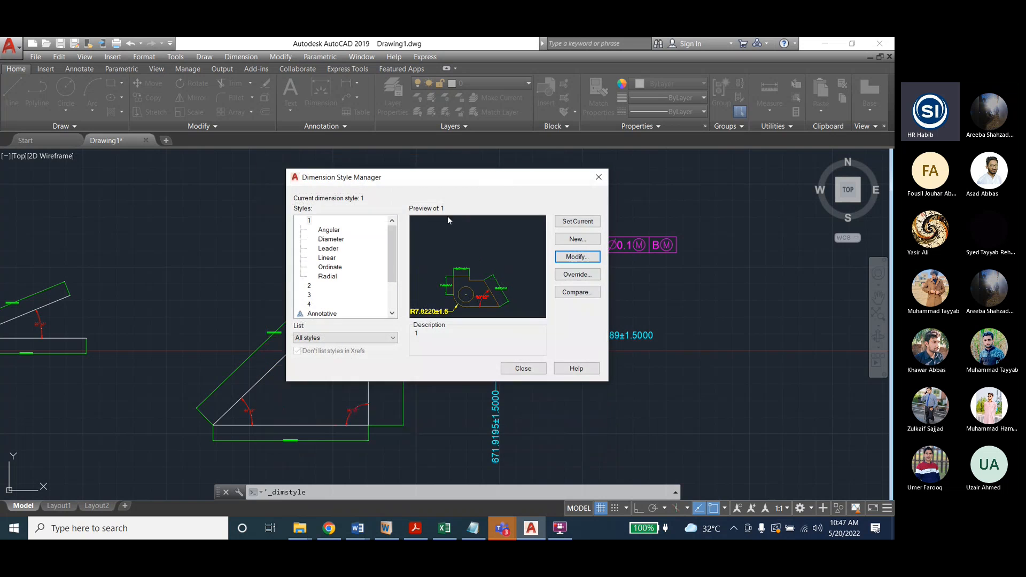
{"action": "left_click", "coordinate": [523, 368]}
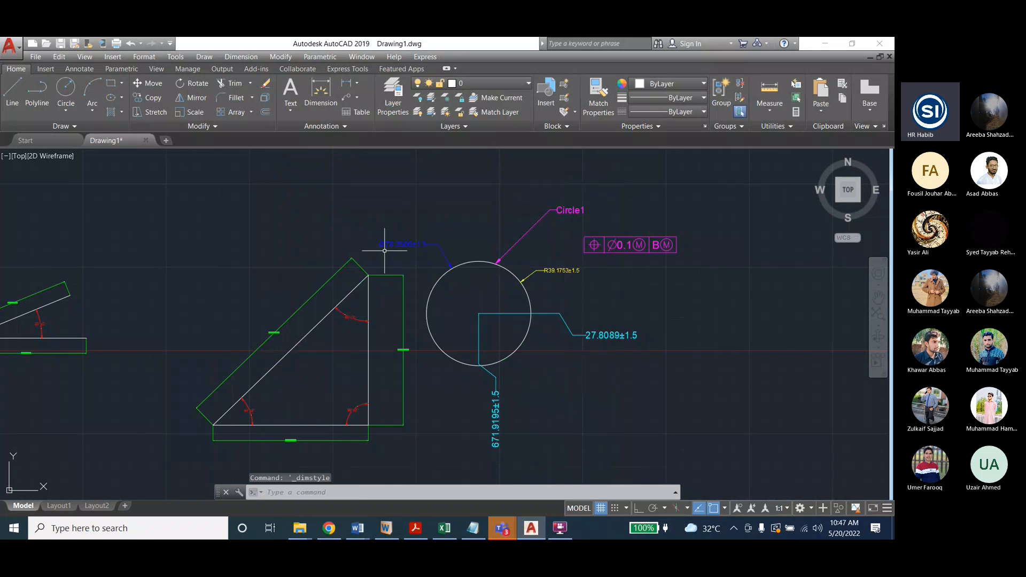
Reopen dimension style 1 for modification and change its tolerance method to Deviation
{"action": "scroll", "coordinate": [385, 251], "scroll_direction": "up", "scroll_amount": 2}
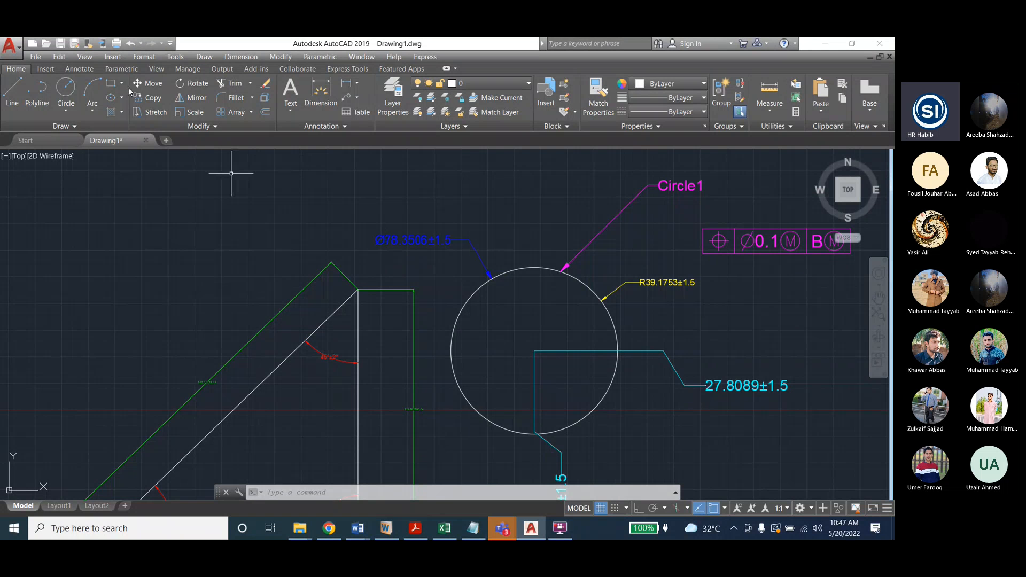
{"action": "left_click", "coordinate": [239, 56]}
{"action": "left_click", "coordinate": [270, 334]}
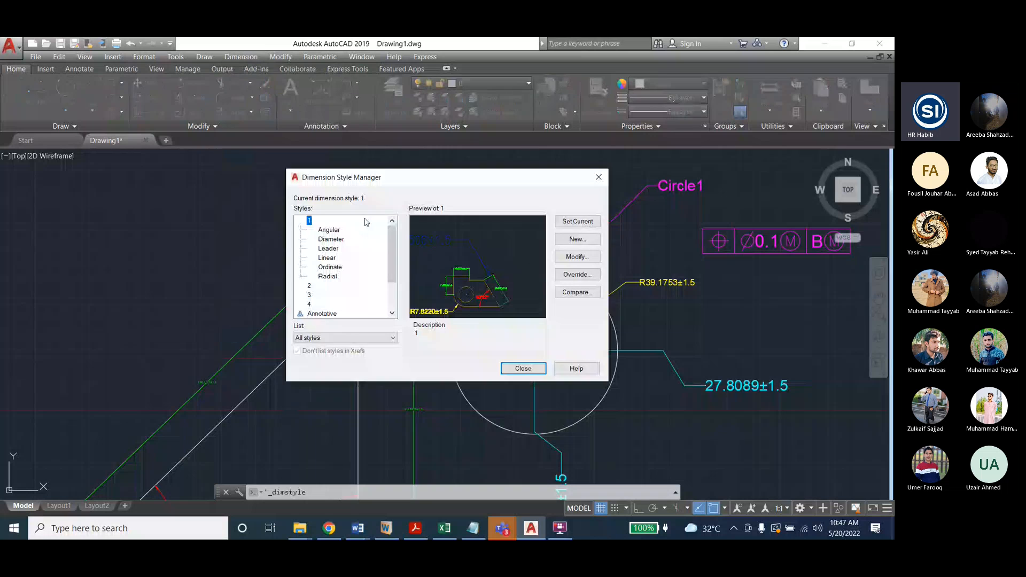
{"action": "left_click", "coordinate": [577, 257]}
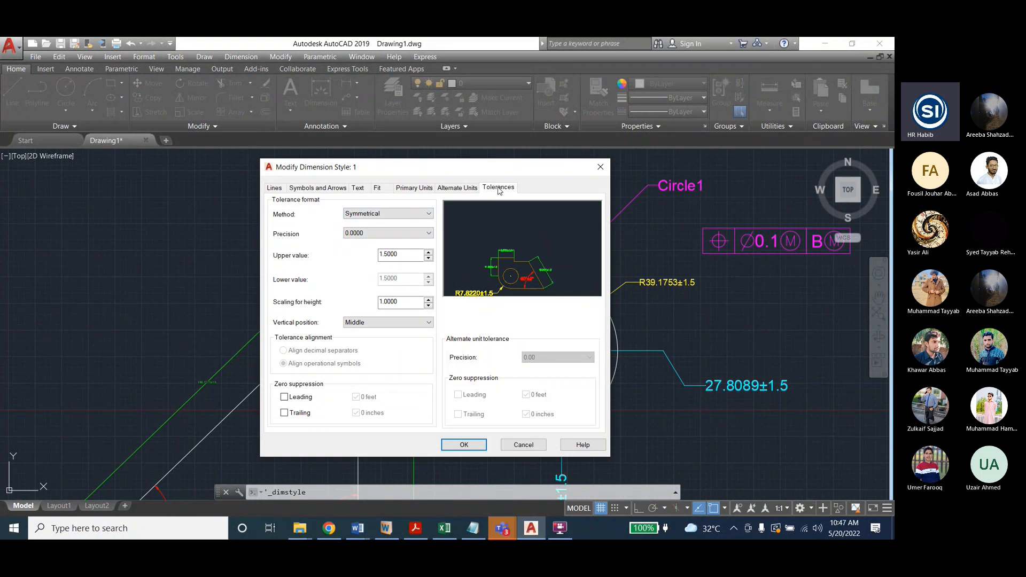
{"action": "left_click", "coordinate": [386, 214]}
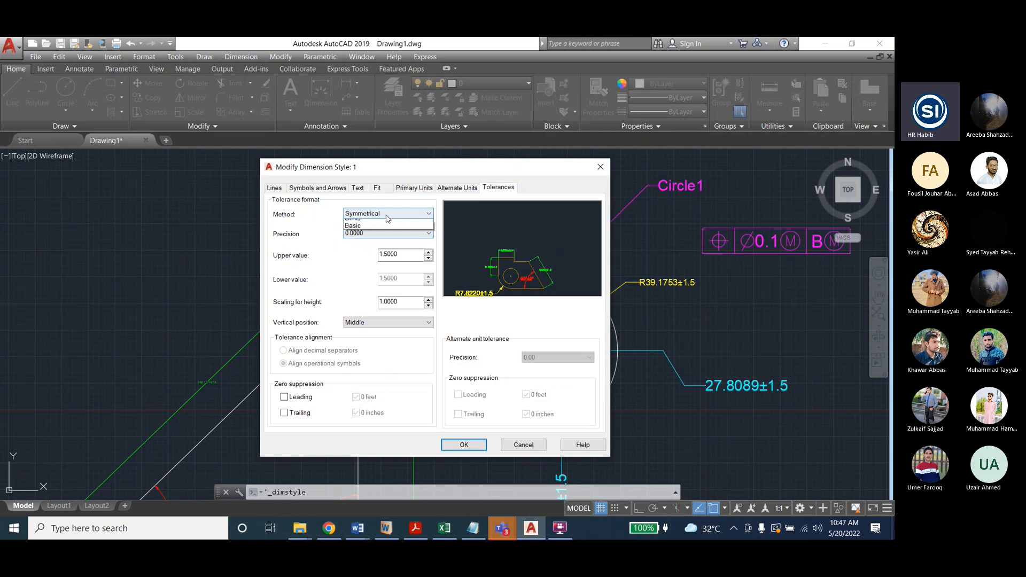
{"action": "left_click", "coordinate": [380, 239]}
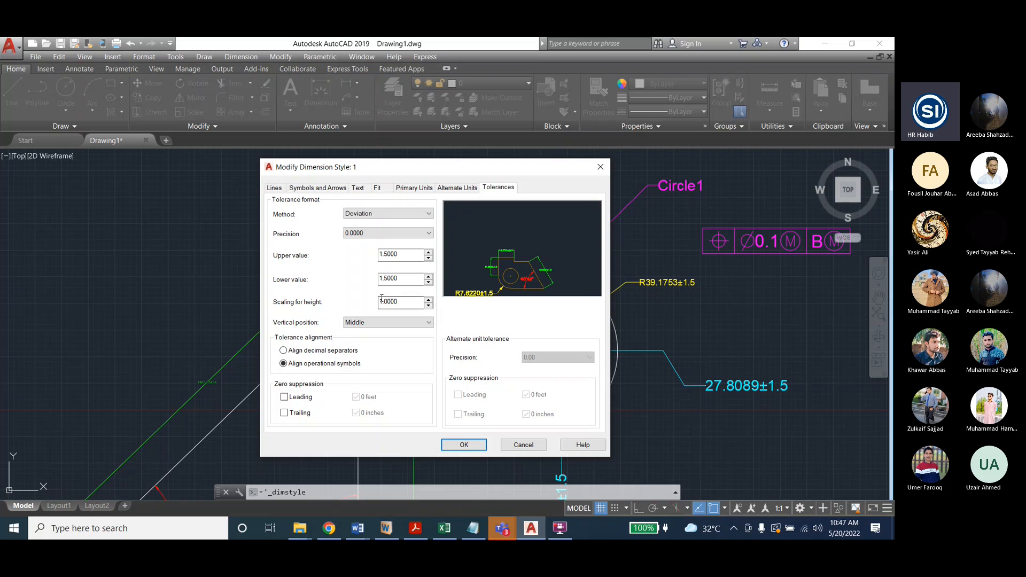
Set the deviation tolerance's upper value to 2 and lower value to 1
{"action": "left_click_drag", "start_coordinate": [404, 254], "coordinate": [361, 259]}
{"action": "type", "text": "2.5"}
{"action": "left_click_drag", "start_coordinate": [401, 279], "coordinate": [359, 284]}
{"action": "left_click_drag", "start_coordinate": [402, 254], "coordinate": [370, 283]}
{"action": "type", "text": "2"}
{"action": "type", "text": "1"}
{"action": "left_click", "coordinate": [405, 303]}
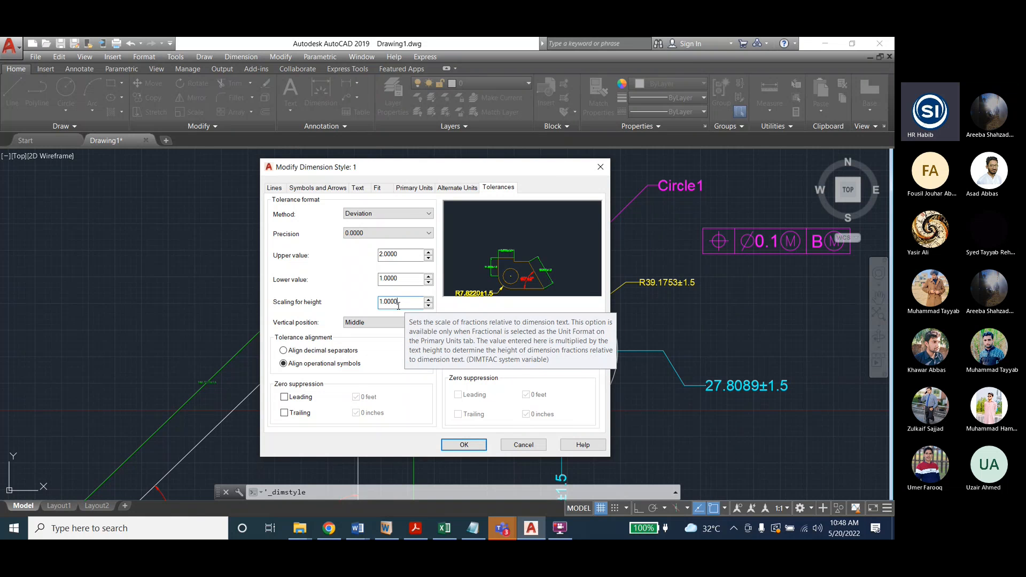
Apply the deviation tolerances, reopen dimension style 1 for modification and change its tolerance method to Limits
{"action": "left_click", "coordinate": [465, 446]}
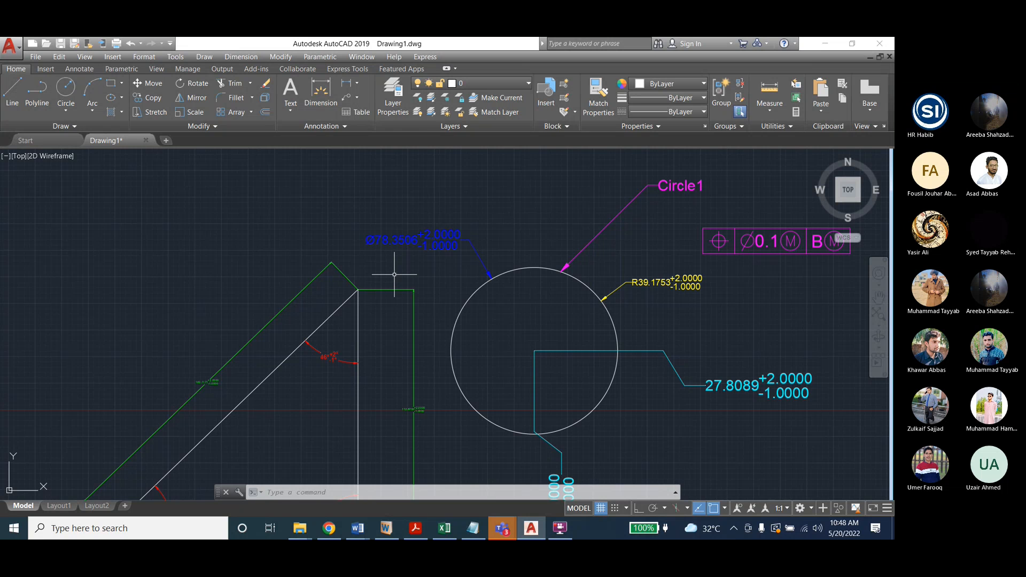
{"action": "left_click", "coordinate": [241, 56]}
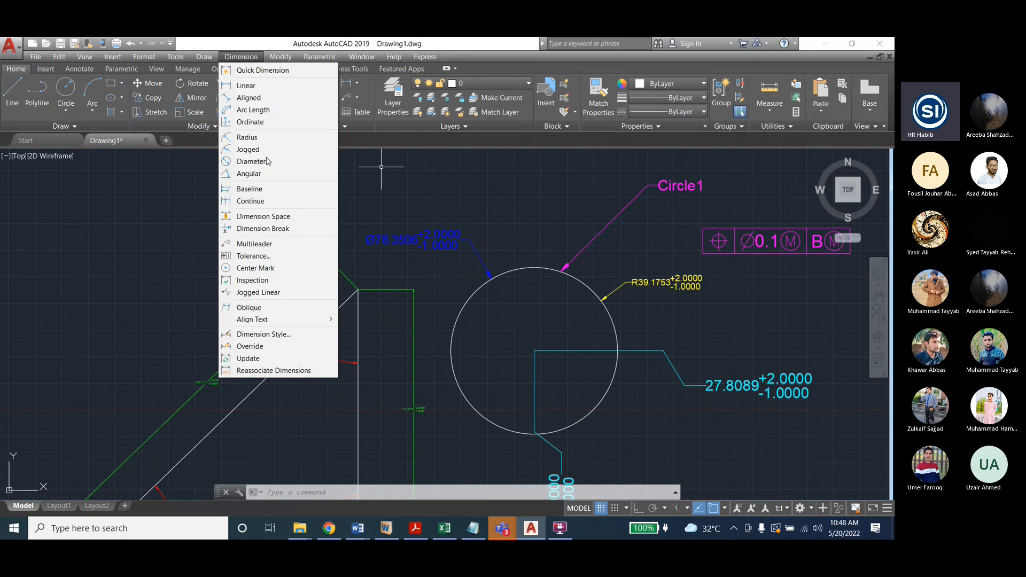
{"action": "left_click", "coordinate": [277, 335]}
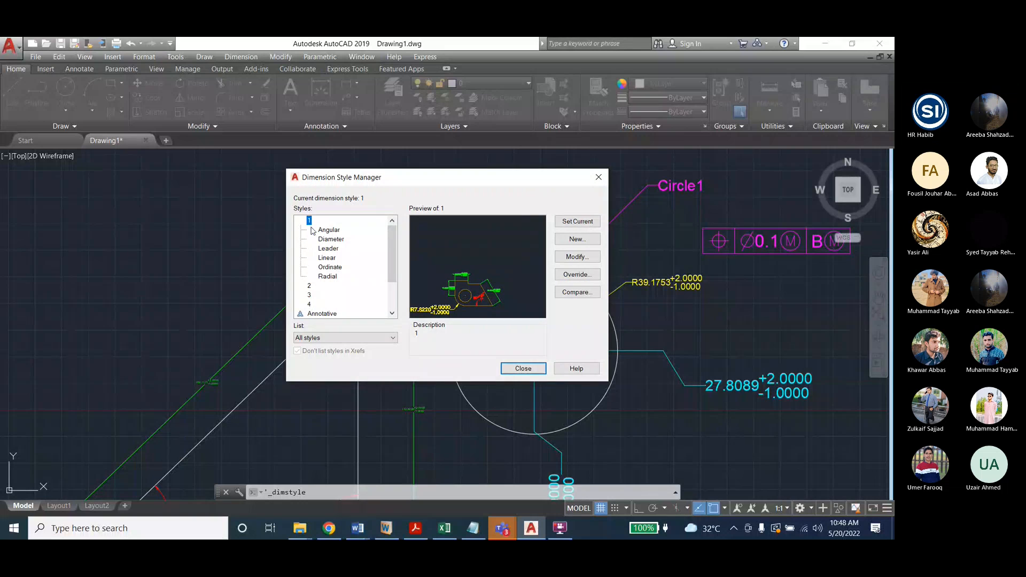
{"action": "left_click", "coordinate": [568, 258]}
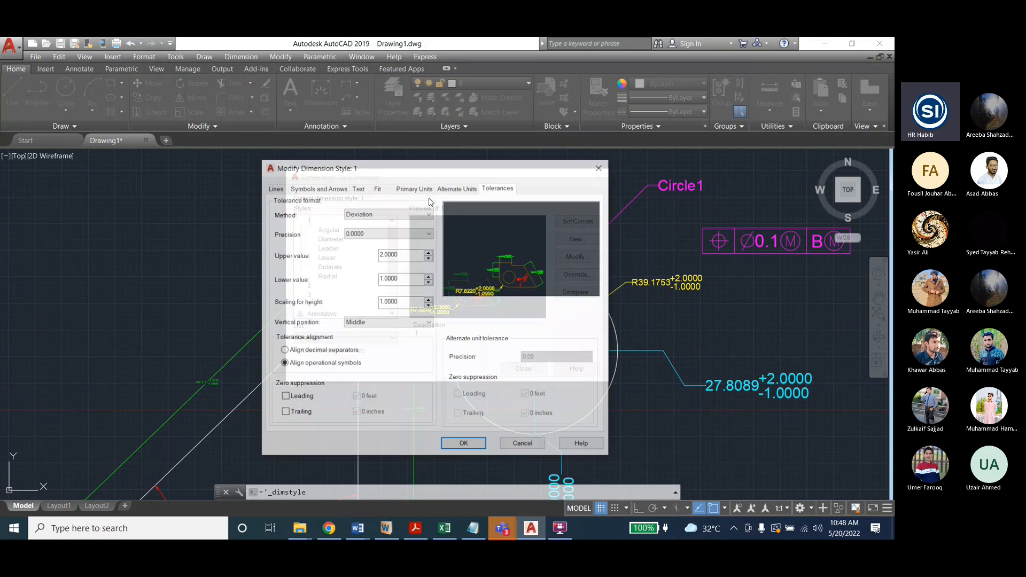
{"action": "left_click", "coordinate": [388, 213]}
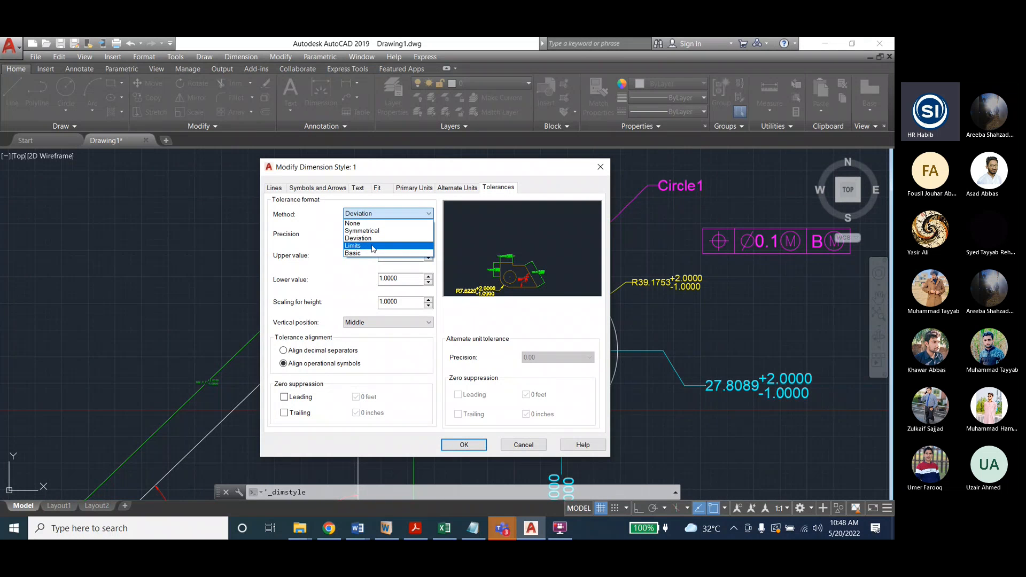
{"action": "left_click", "coordinate": [373, 246]}
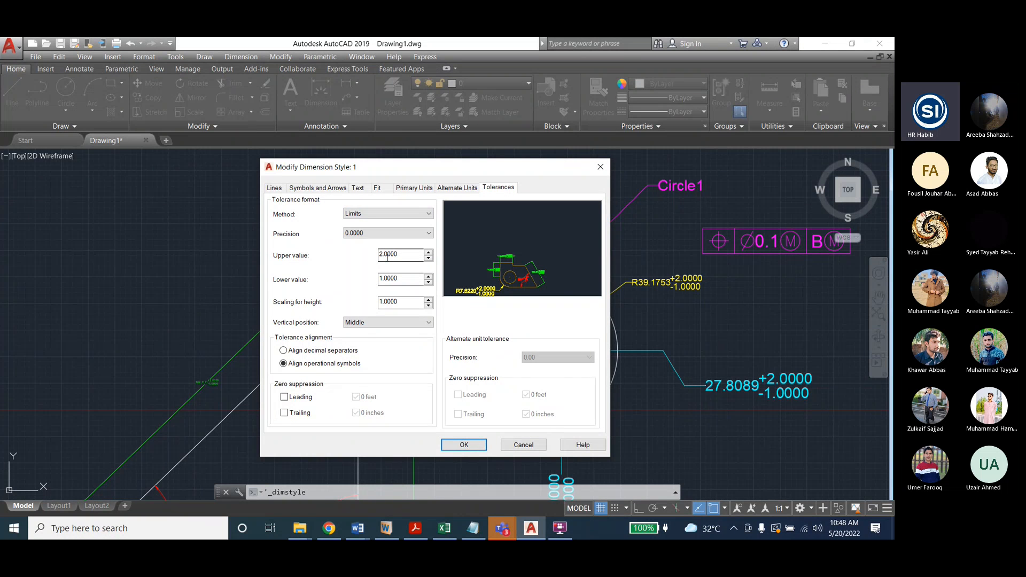
Set the limits tolerance's upper value to 4 and lower value to 2, and apply dimension style 1 to the drawing
{"action": "left_click_drag", "start_coordinate": [408, 255], "coordinate": [353, 259]}
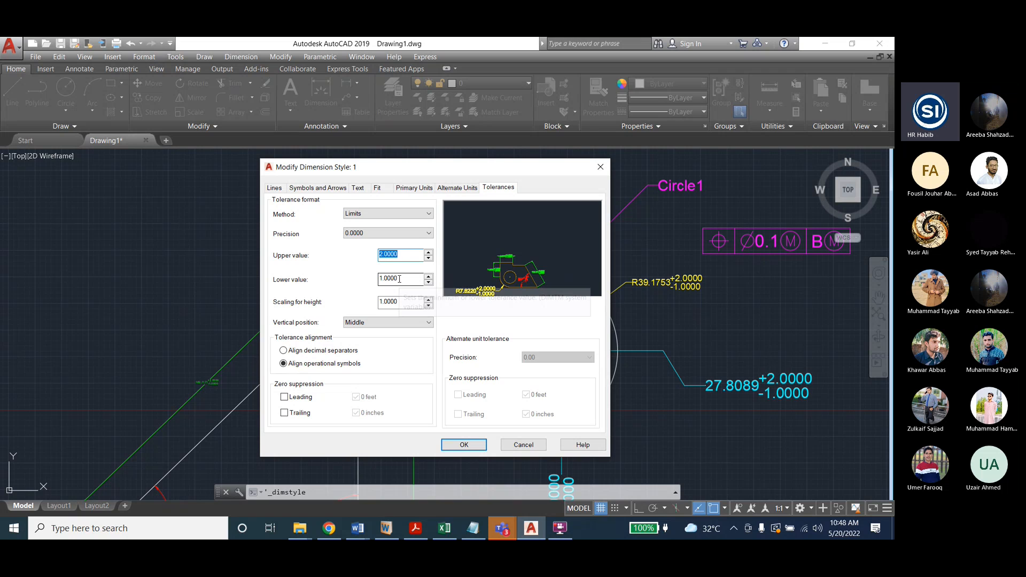
{"action": "key", "text": "Tab"}
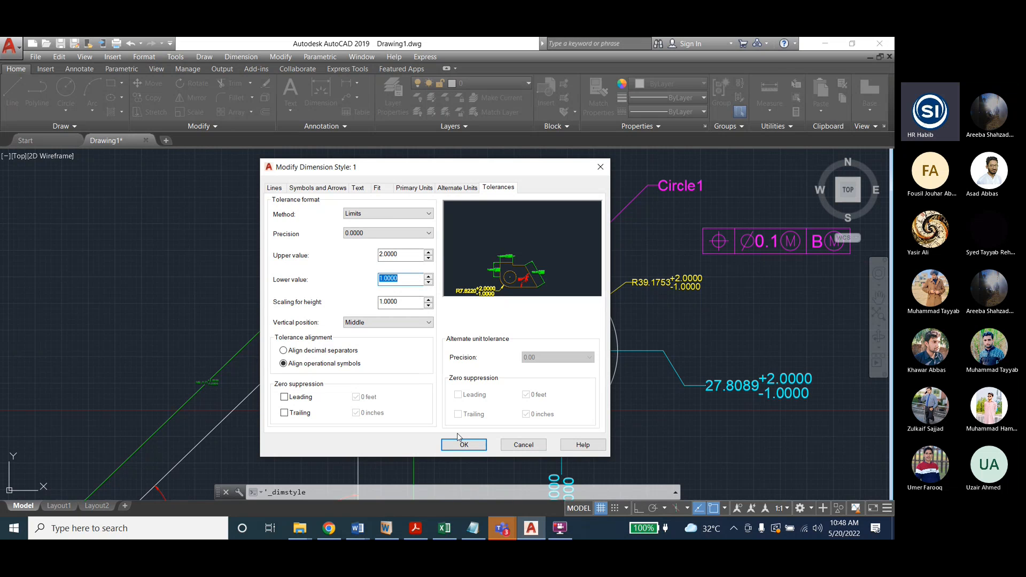
{"action": "double_click", "coordinate": [400, 259]}
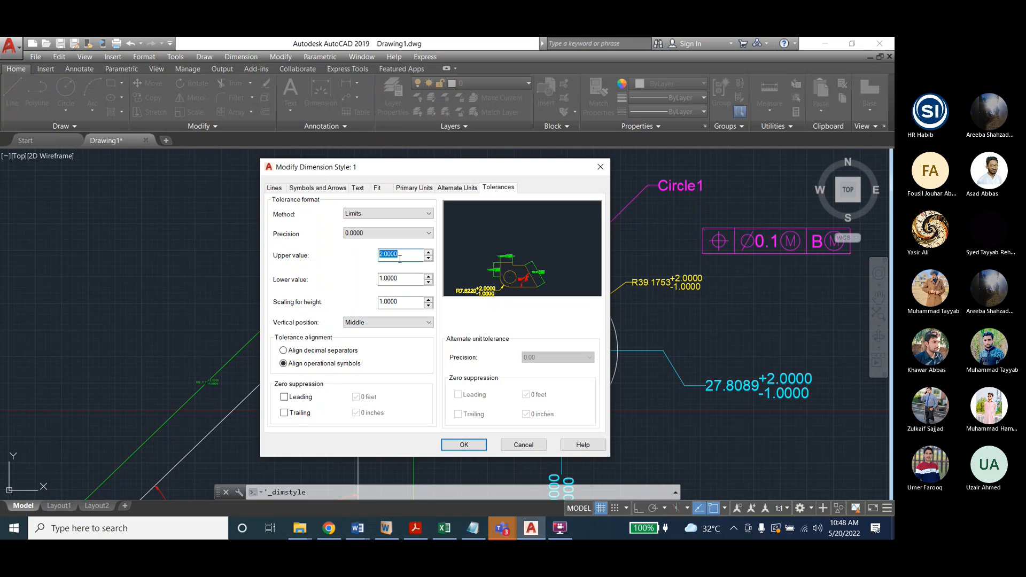
{"action": "type", "text": "4"}
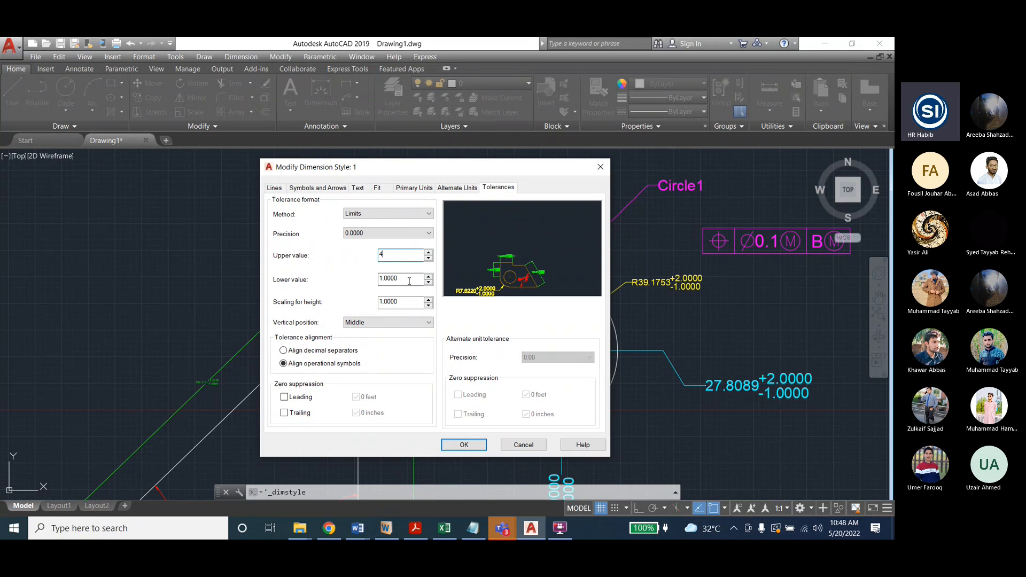
{"action": "left_click_drag", "start_coordinate": [409, 281], "coordinate": [360, 284]}
{"action": "type", "text": "2"}
{"action": "left_click", "coordinate": [408, 256]}
{"action": "left_click", "coordinate": [464, 446]}
{"action": "key", "text": "Escape"}
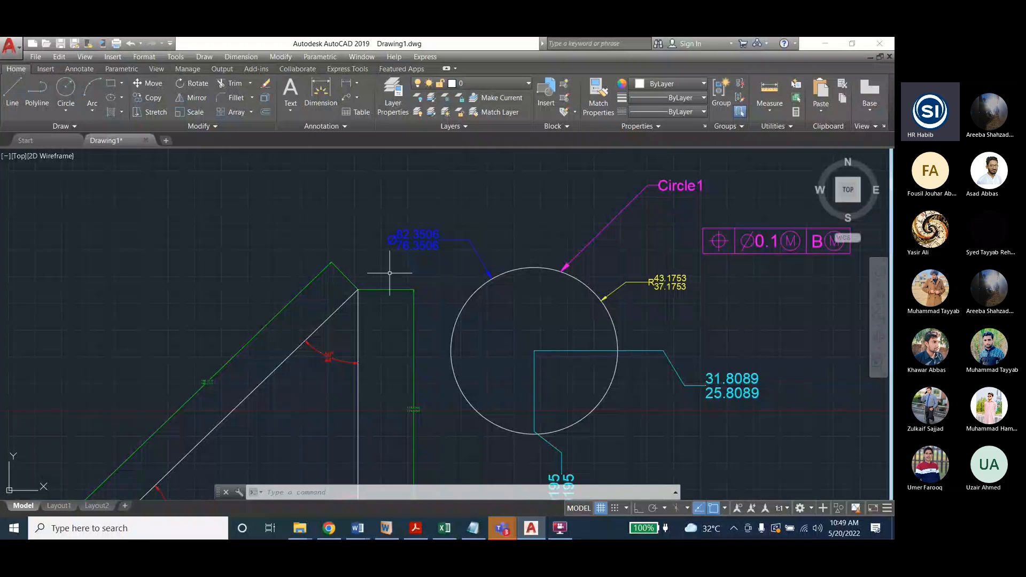
Undo and redo the Limits change, and switch dimension style 1 to the Basic tolerance method
{"action": "key", "text": "ctrl+z"}
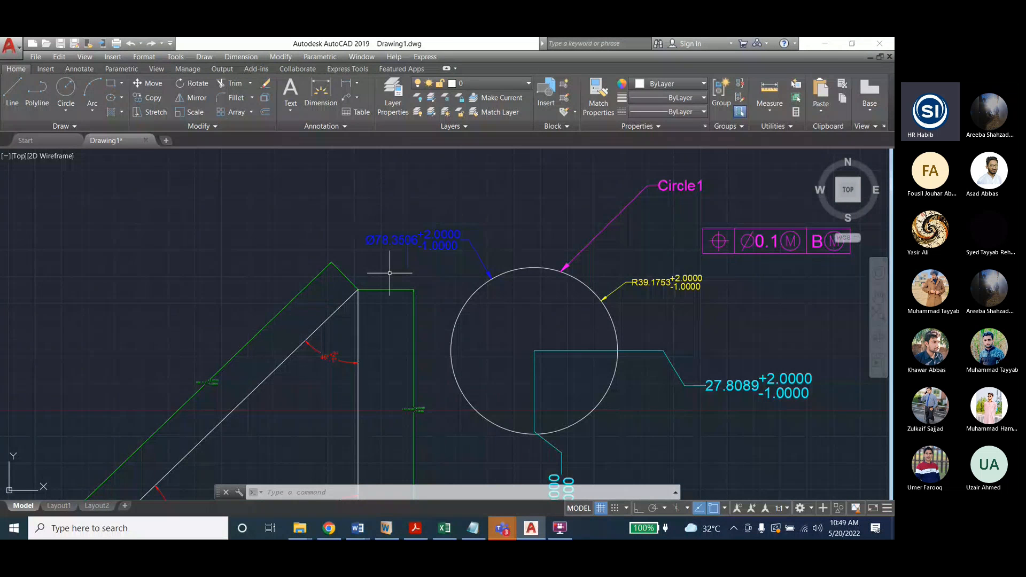
{"action": "key", "text": "ctrl+y"}
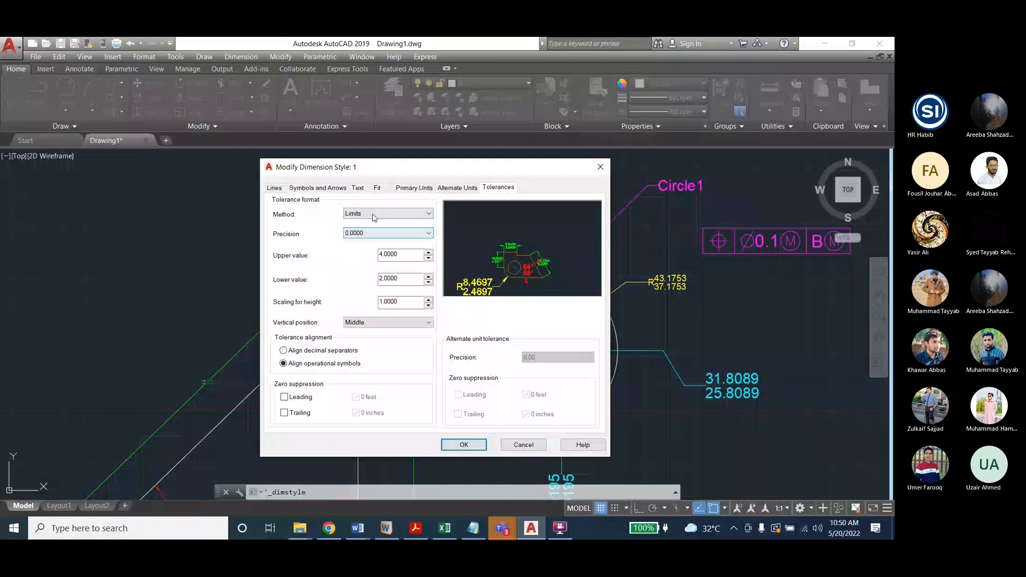
{"action": "key", "text": "Escape"}
{"action": "key", "text": "Escape"}
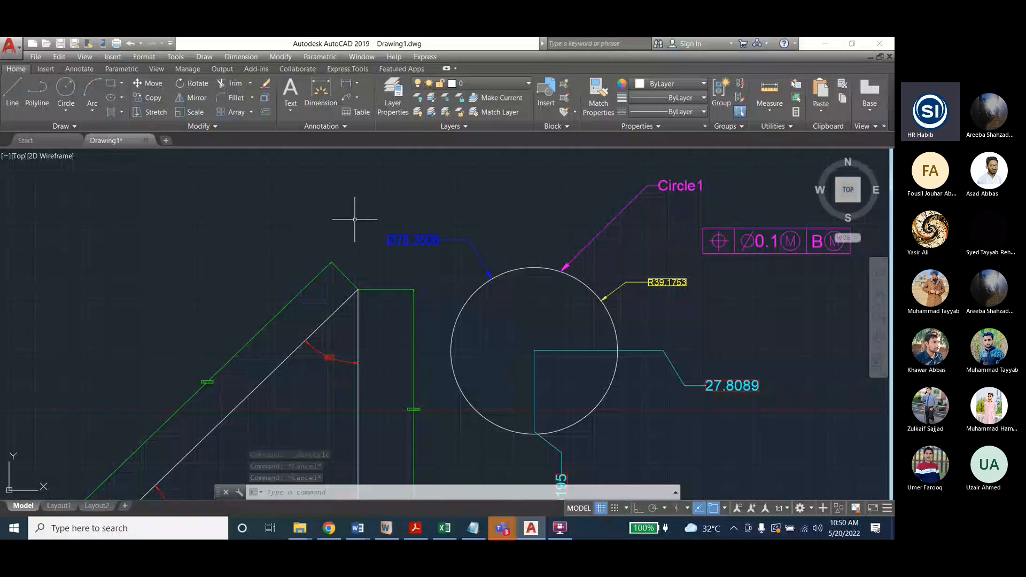
Reopen dimension style 1 for modification and set its tolerance method to None
{"action": "left_click", "coordinate": [229, 56]}
{"action": "left_click", "coordinate": [261, 335]}
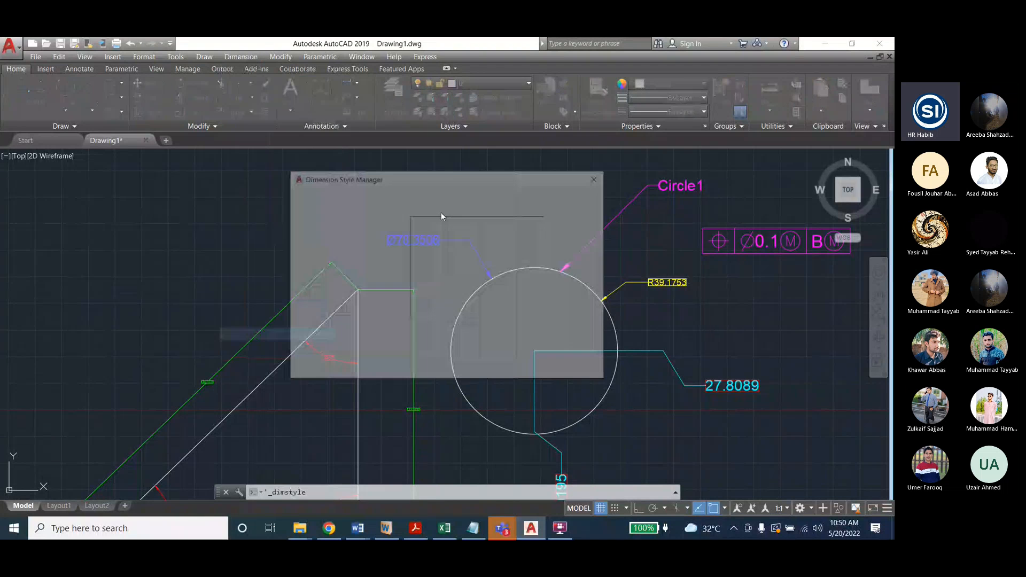
{"action": "left_click", "coordinate": [577, 239]}
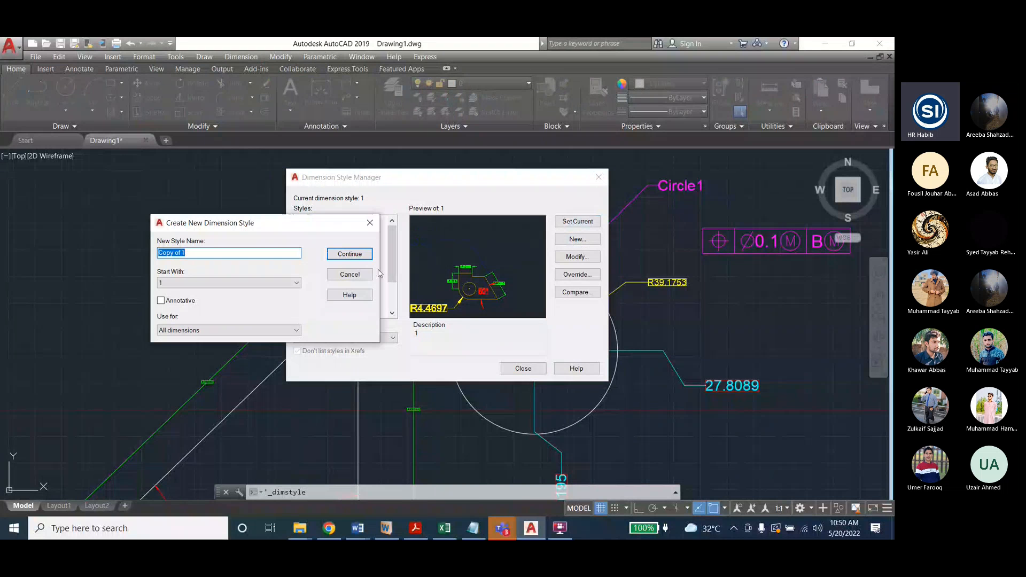
{"action": "left_click", "coordinate": [358, 274]}
{"action": "left_click", "coordinate": [566, 259]}
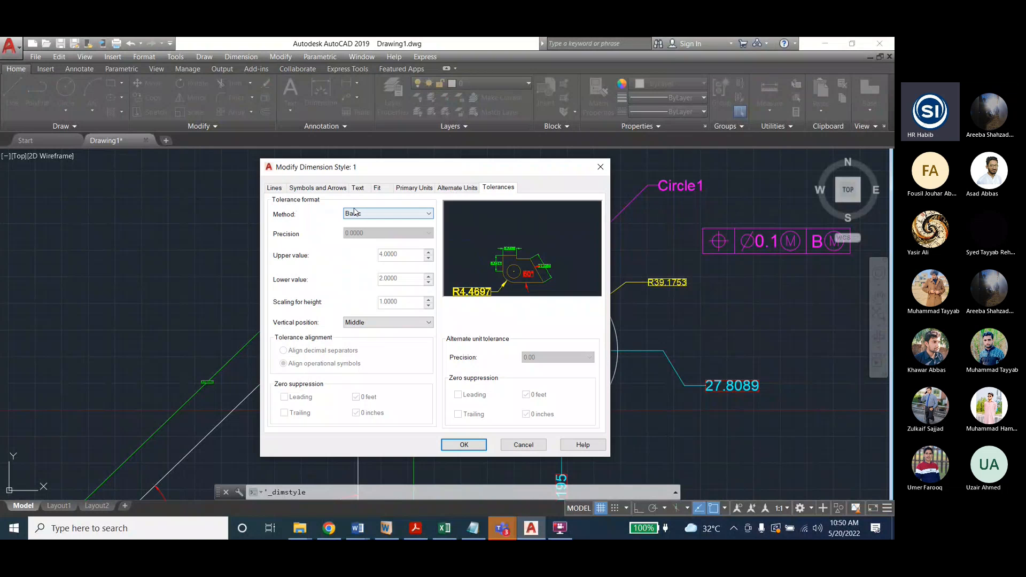
{"action": "left_click", "coordinate": [354, 213]}
{"action": "left_click", "coordinate": [391, 223]}
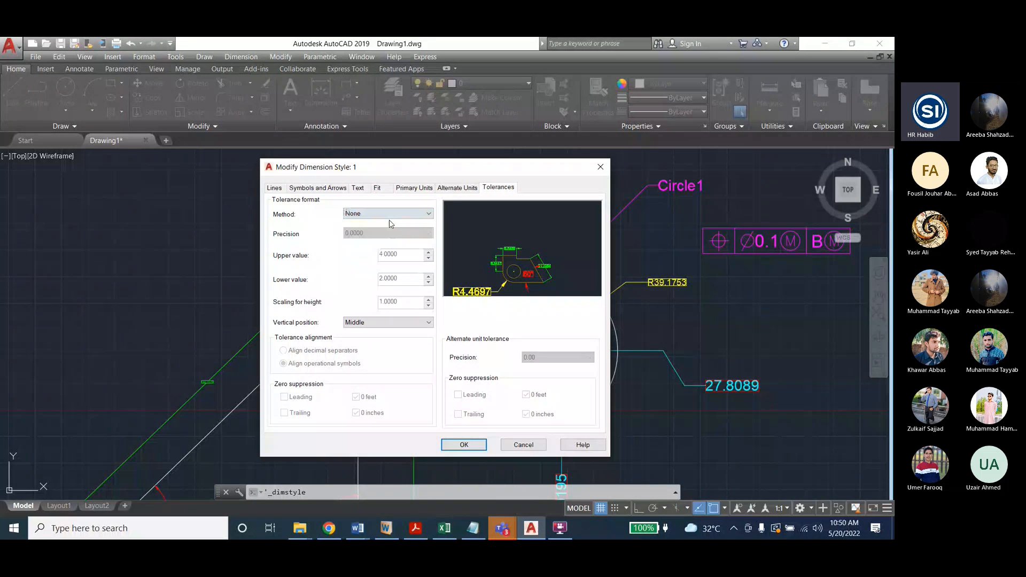
Set dimension style 1 to the Symmetrical tolerance method with a Bottom vertical position and close the Dimension Style Manager
{"action": "left_click", "coordinate": [370, 323]}
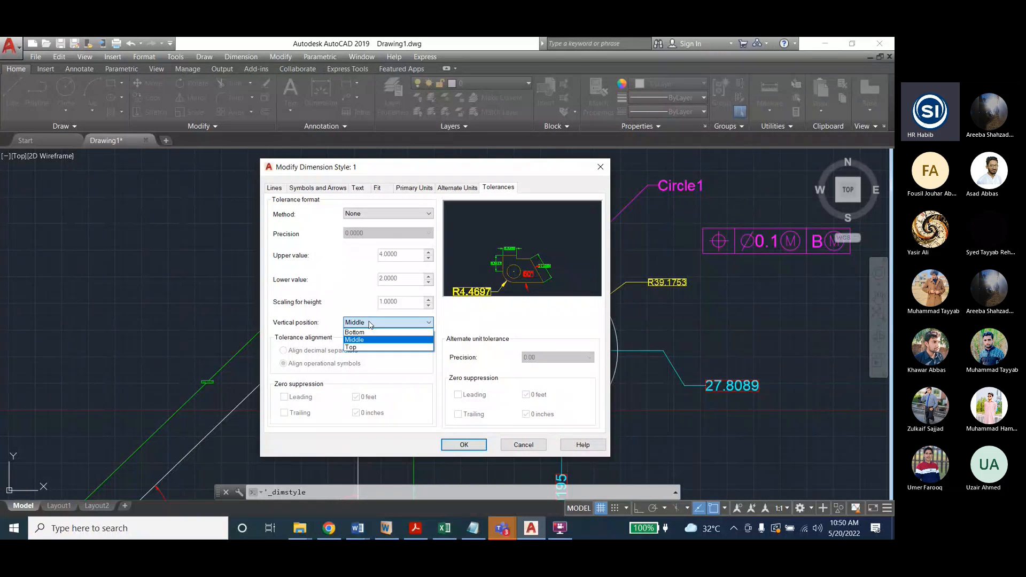
{"action": "left_click", "coordinate": [369, 348]}
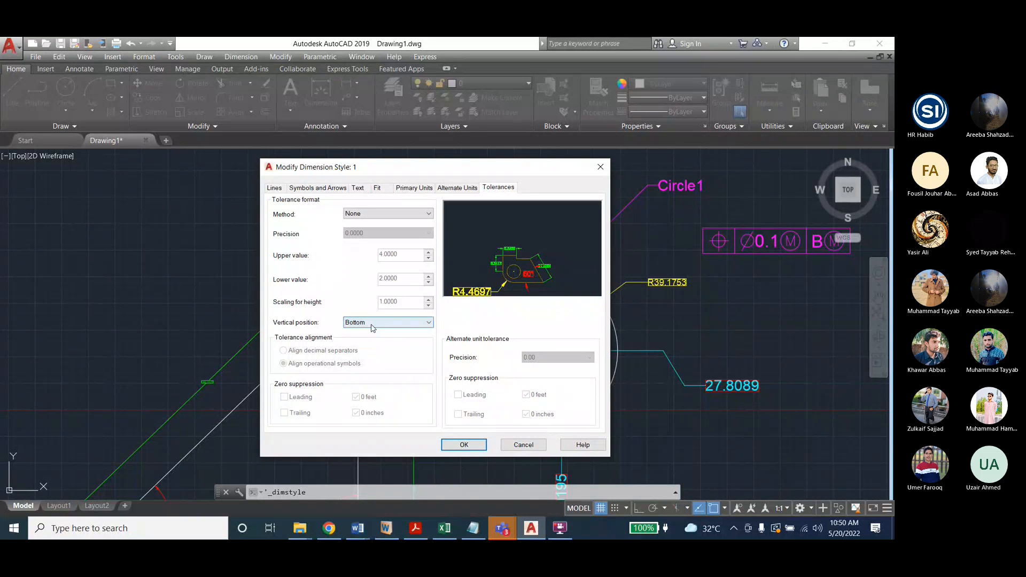
{"action": "left_click", "coordinate": [384, 213]}
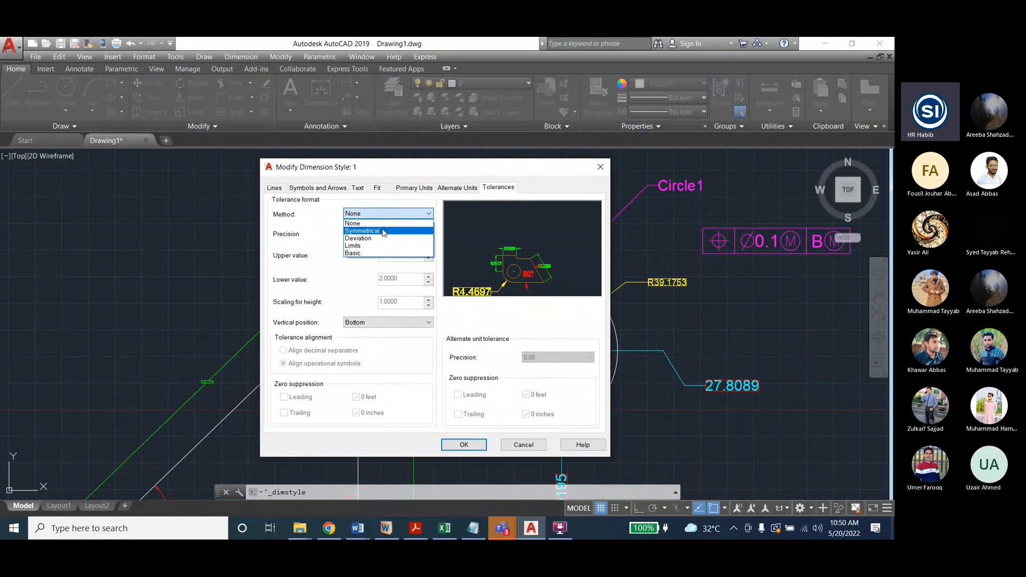
{"action": "left_click", "coordinate": [384, 231]}
{"action": "left_click", "coordinate": [376, 323]}
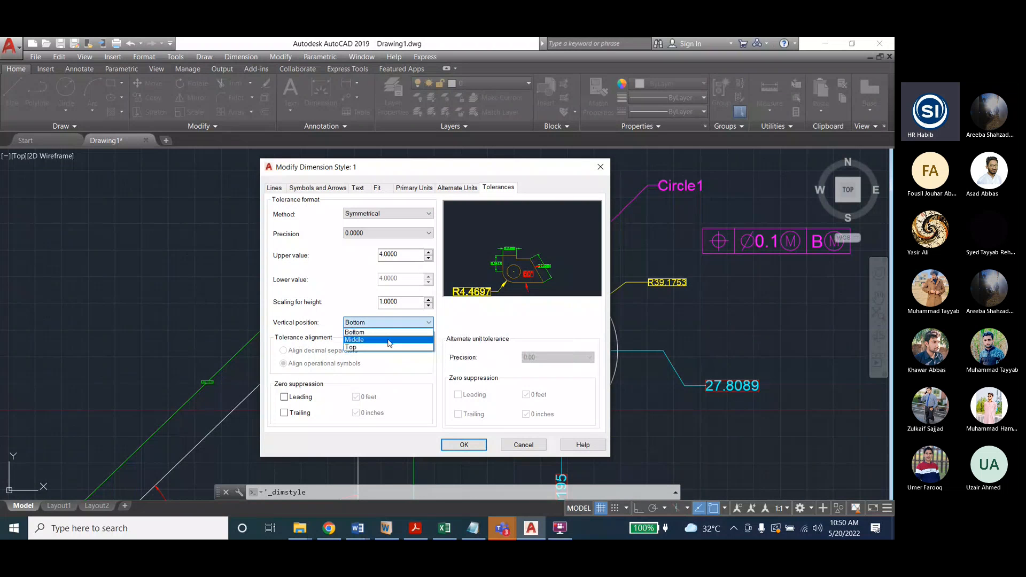
{"action": "left_click", "coordinate": [388, 341]}
{"action": "left_click", "coordinate": [384, 323]}
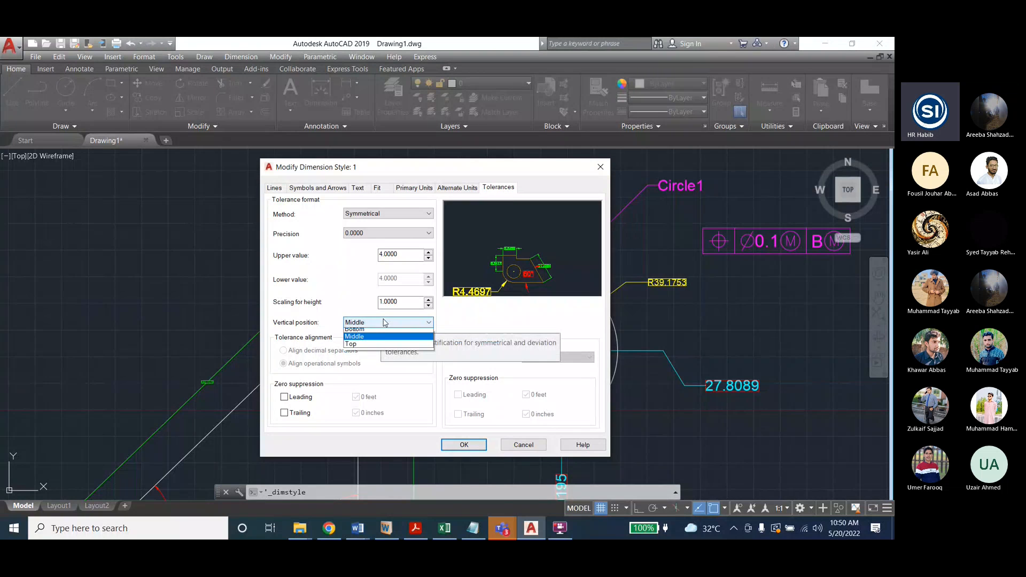
{"action": "left_click", "coordinate": [382, 330]}
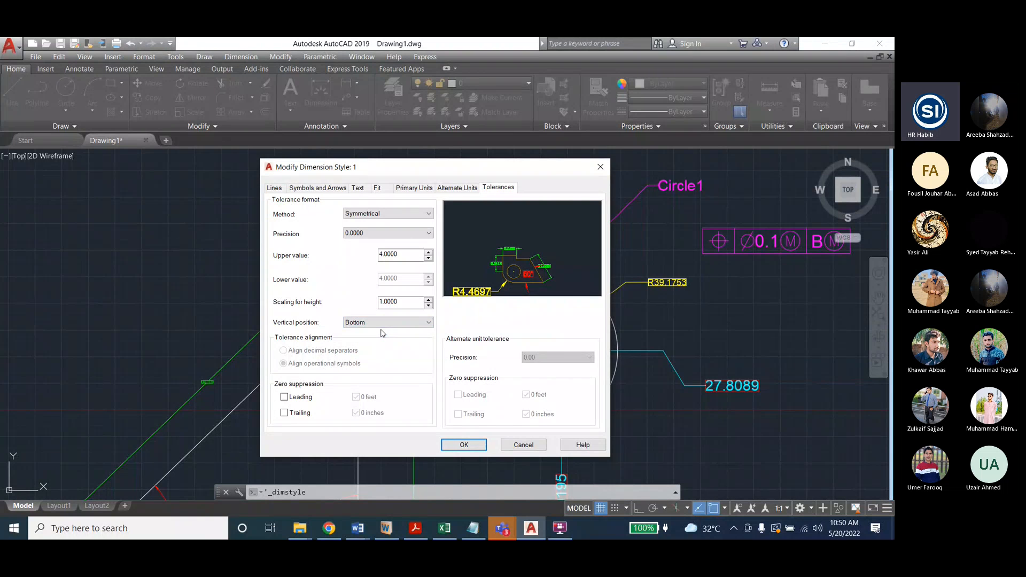
{"action": "left_click", "coordinate": [464, 445]}
{"action": "left_click", "coordinate": [524, 367]}
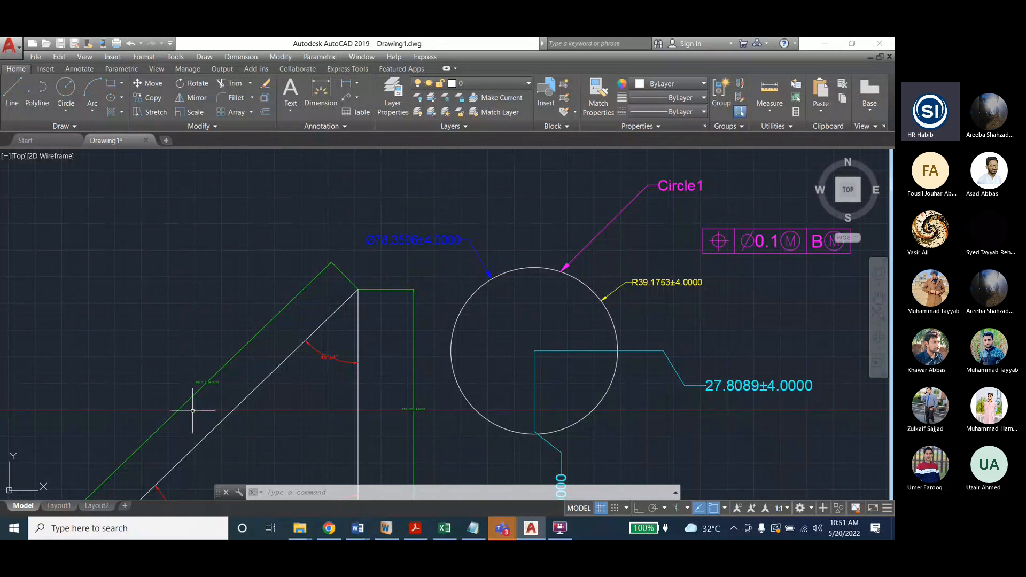
Change the tolerance vertical position of dimension style 1 to Top and apply it to the drawing
{"action": "scroll", "coordinate": [190, 398], "scroll_direction": "up", "scroll_amount": 6}
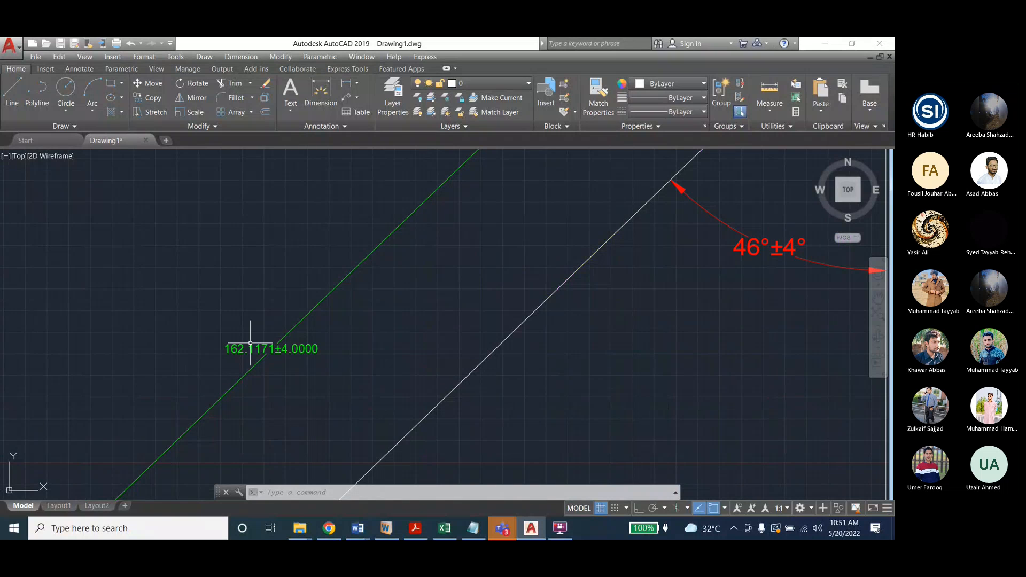
{"action": "left_click", "coordinate": [251, 58]}
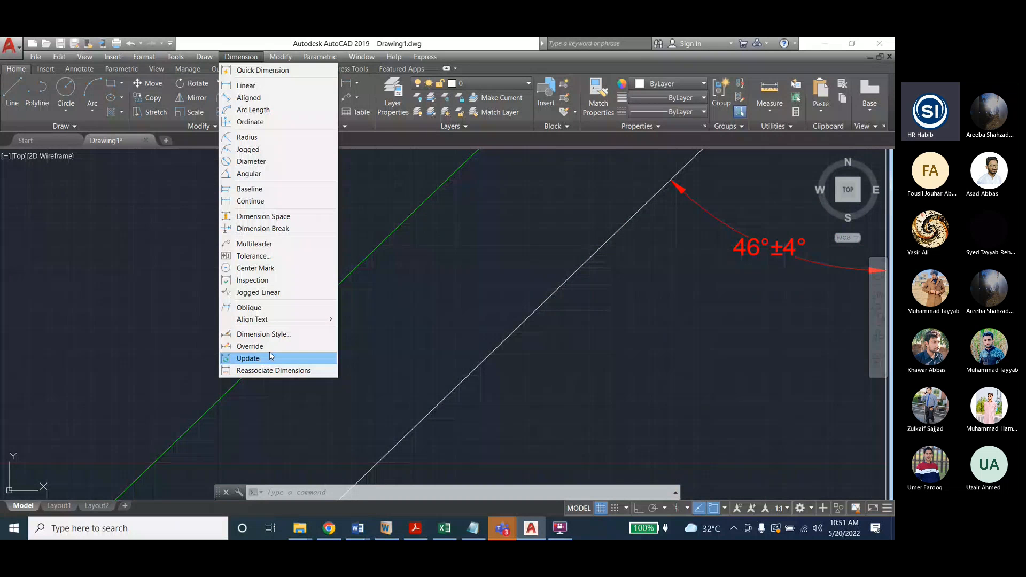
{"action": "left_click", "coordinate": [264, 334]}
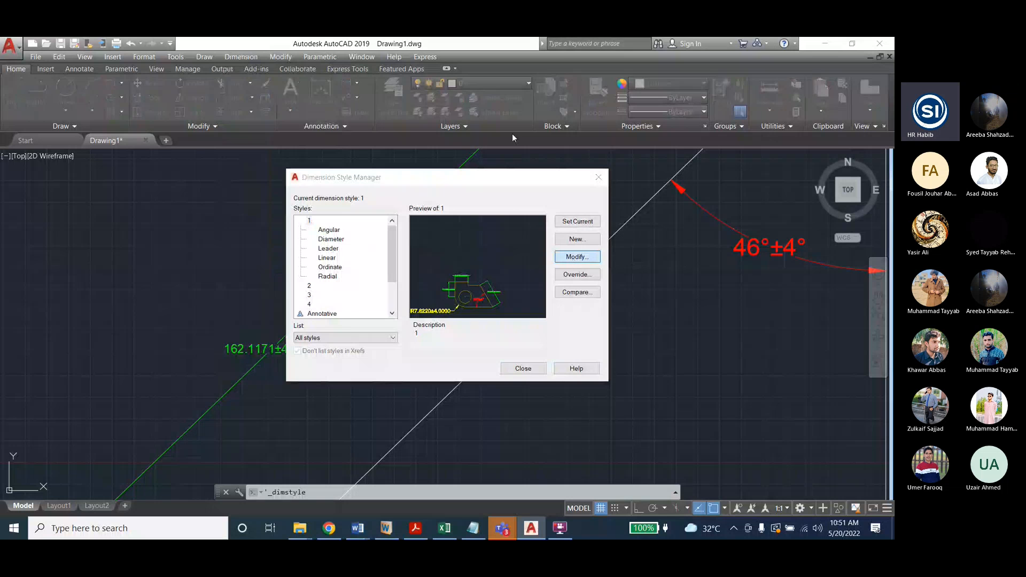
{"action": "left_click", "coordinate": [577, 256]}
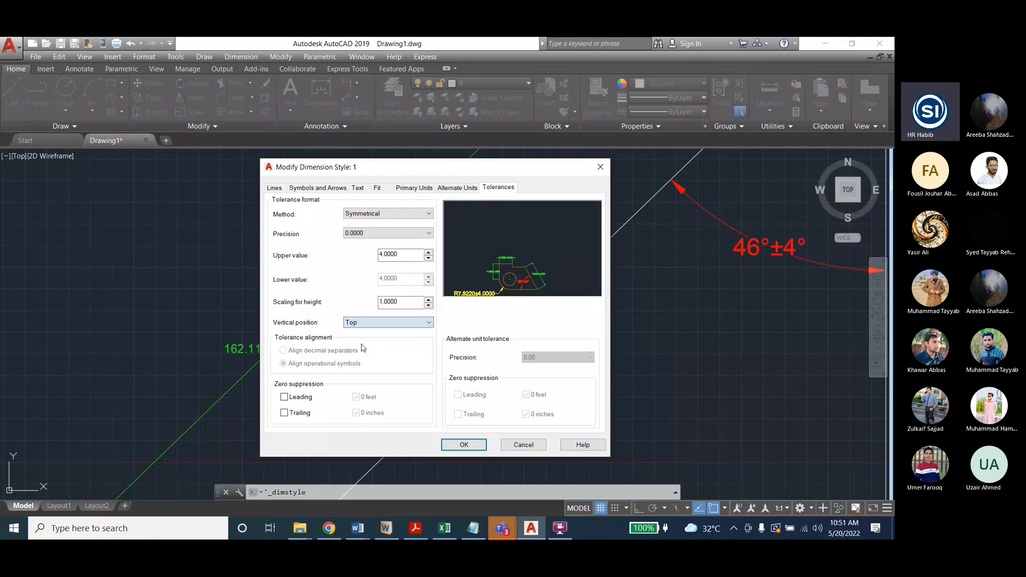
{"action": "left_click", "coordinate": [469, 441]}
{"action": "left_click", "coordinate": [513, 368]}
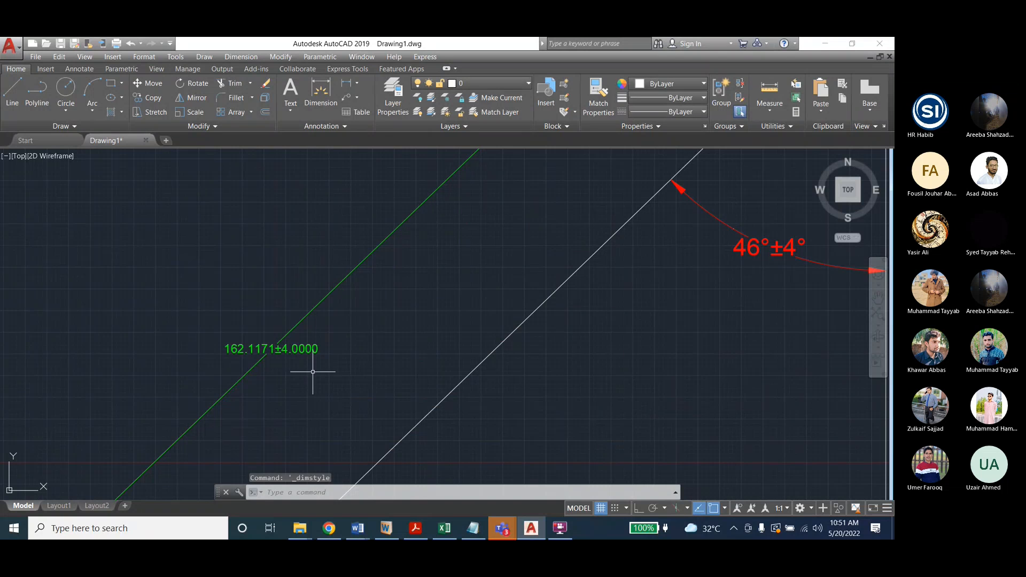
Set dimension style 1 to the Deviation tolerance method with a Bottom vertical position and apply it to the drawing
{"action": "left_click", "coordinate": [247, 61]}
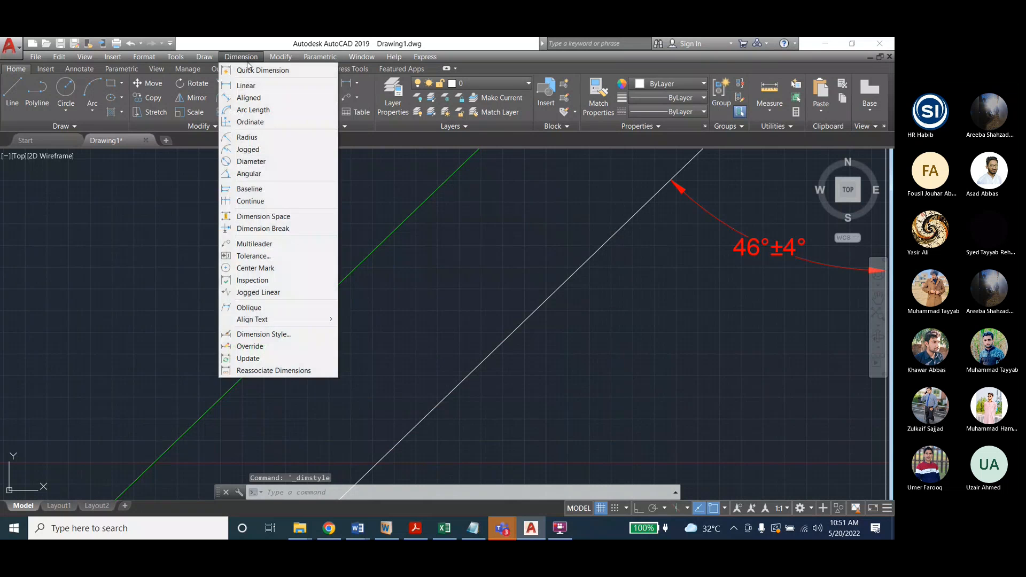
{"action": "left_click", "coordinate": [246, 61]}
{"action": "scroll", "coordinate": [237, 335], "scroll_direction": "down", "scroll_amount": 3}
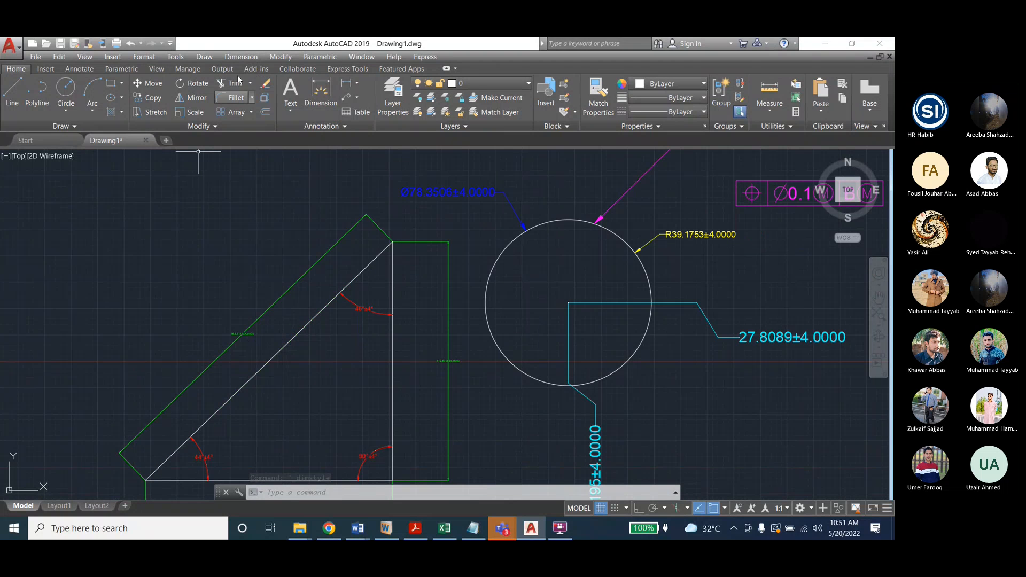
{"action": "left_click", "coordinate": [241, 57]}
{"action": "left_click", "coordinate": [274, 343]}
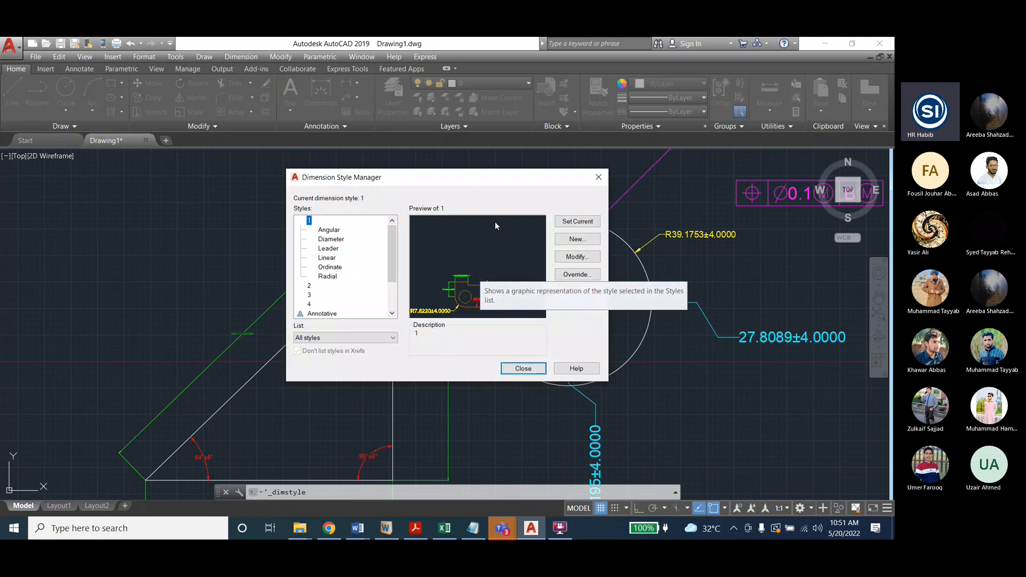
{"action": "left_click", "coordinate": [589, 262]}
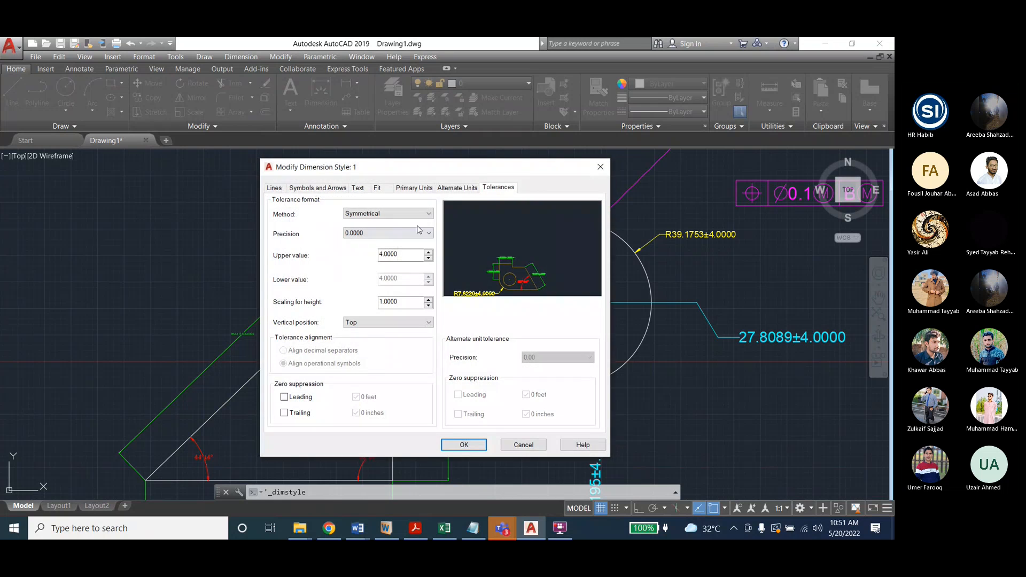
{"action": "left_click", "coordinate": [401, 213]}
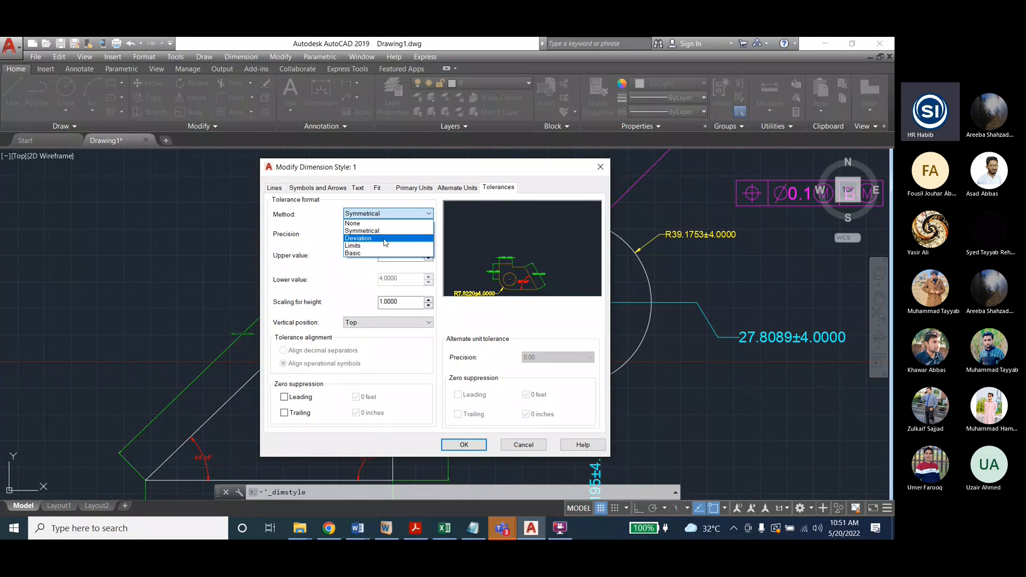
{"action": "left_click", "coordinate": [384, 239]}
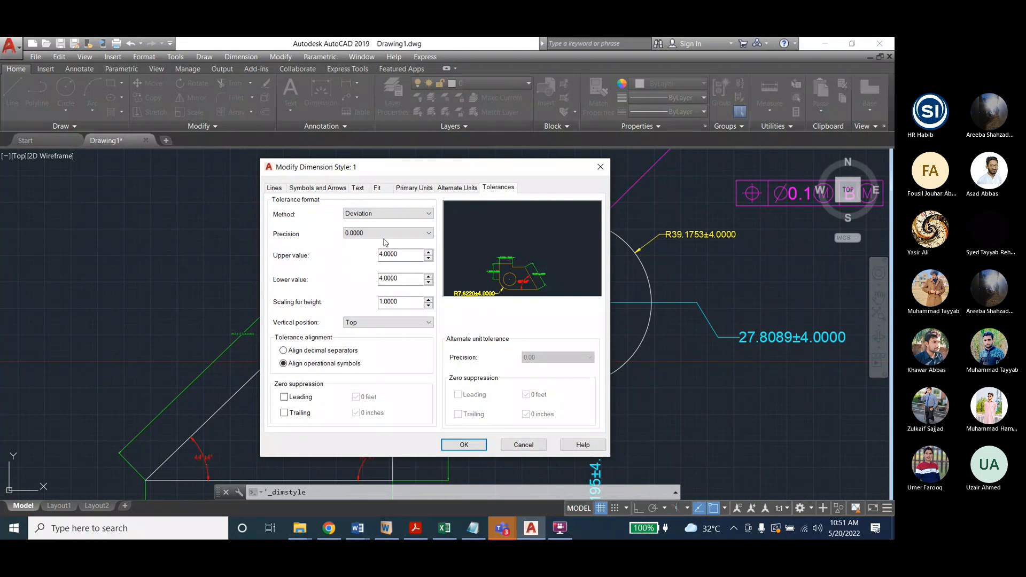
{"action": "left_click", "coordinate": [379, 322]}
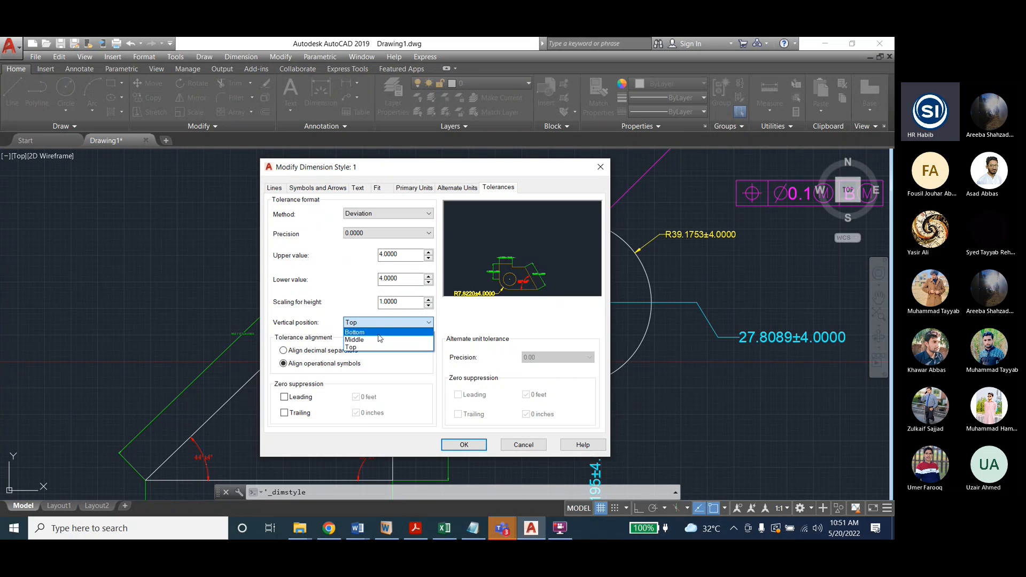
{"action": "left_click", "coordinate": [378, 332]}
{"action": "left_click", "coordinate": [463, 444]}
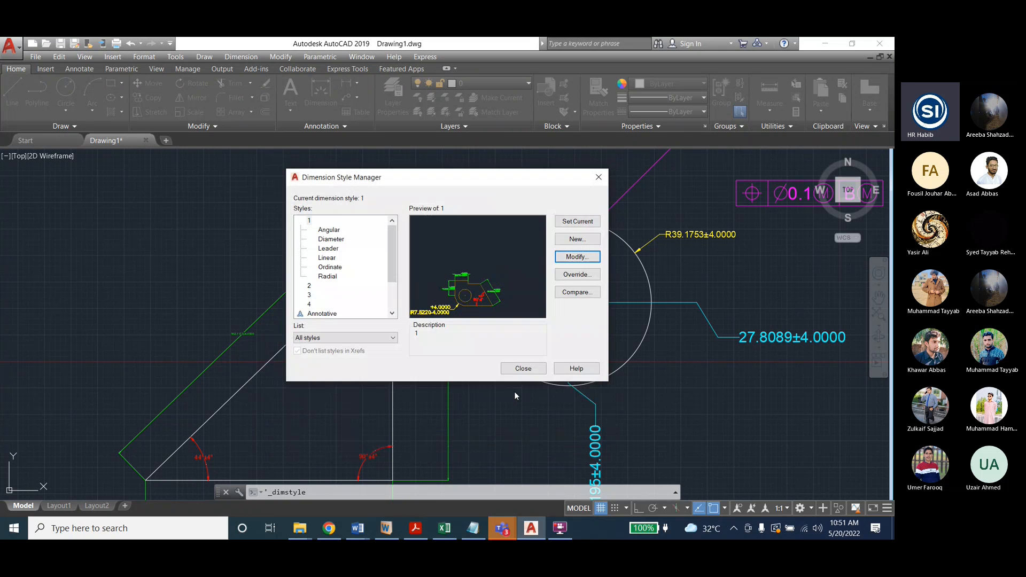
{"action": "left_click", "coordinate": [514, 368]}
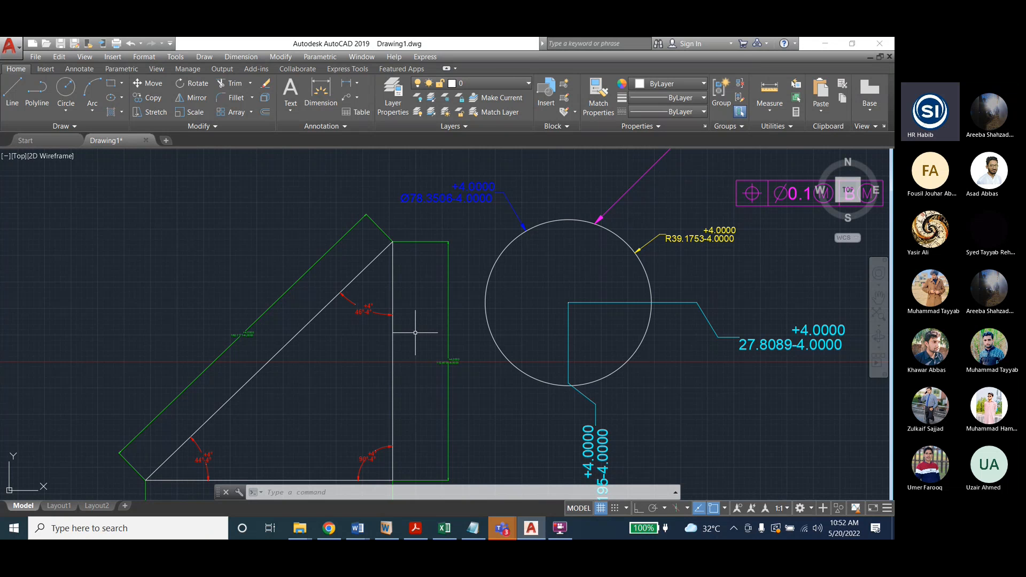
Change the vertical position of dimension style 1's deviation tolerances to Top and close the Dimension Style Manager
{"action": "left_click", "coordinate": [255, 57]}
{"action": "left_click", "coordinate": [267, 334]}
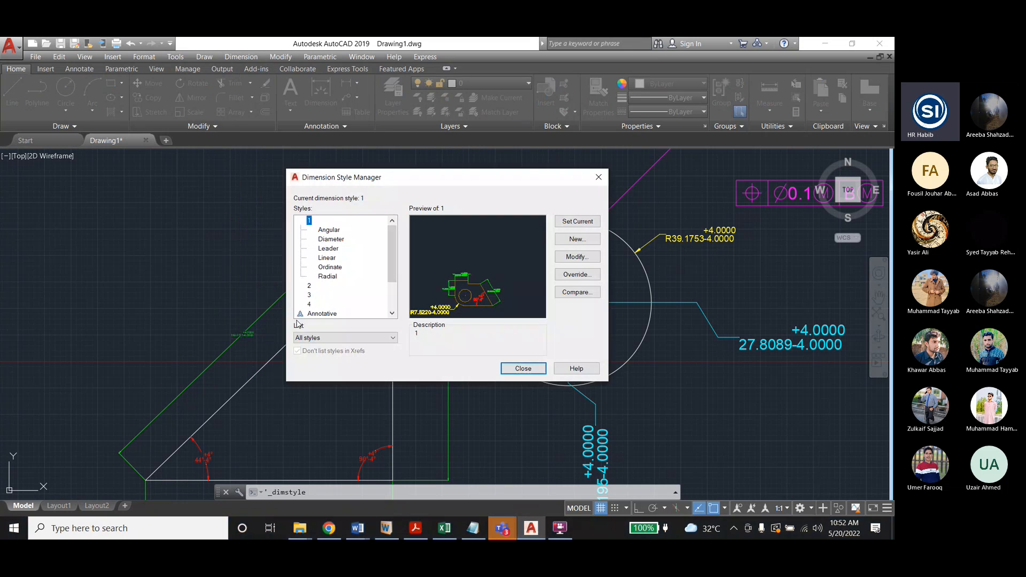
{"action": "left_click", "coordinate": [584, 256]}
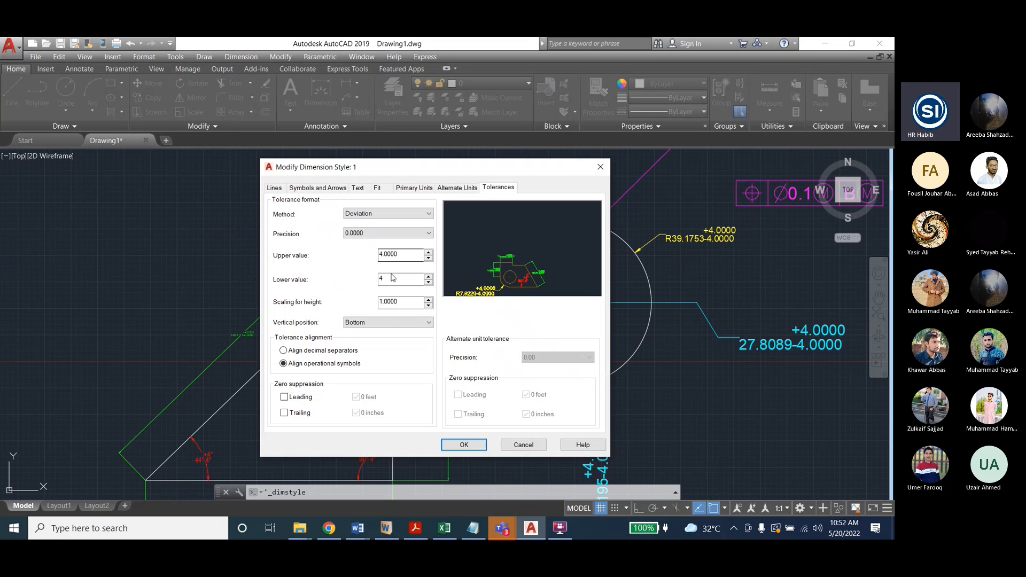
{"action": "left_click", "coordinate": [389, 323]}
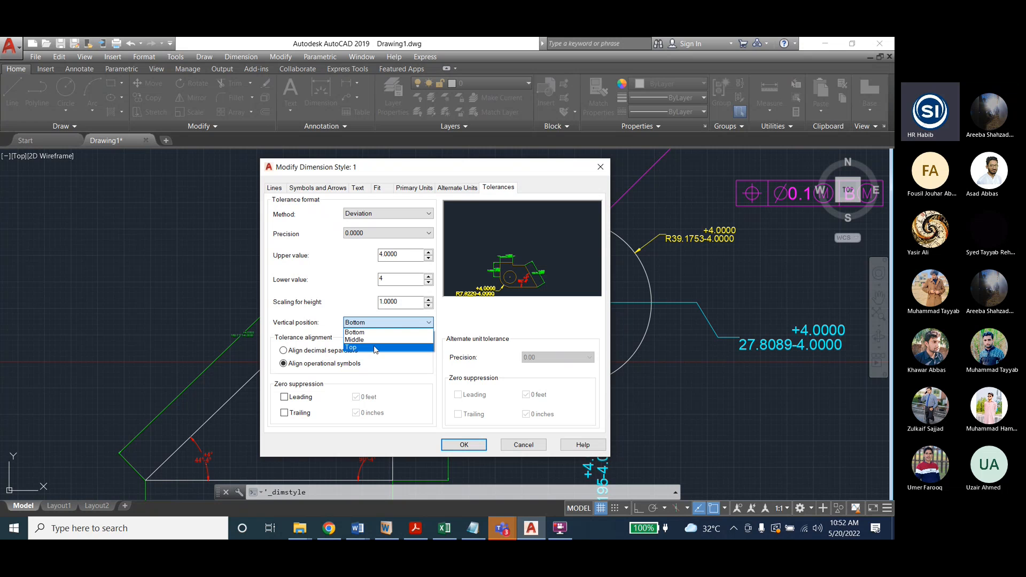
{"action": "left_click", "coordinate": [375, 348]}
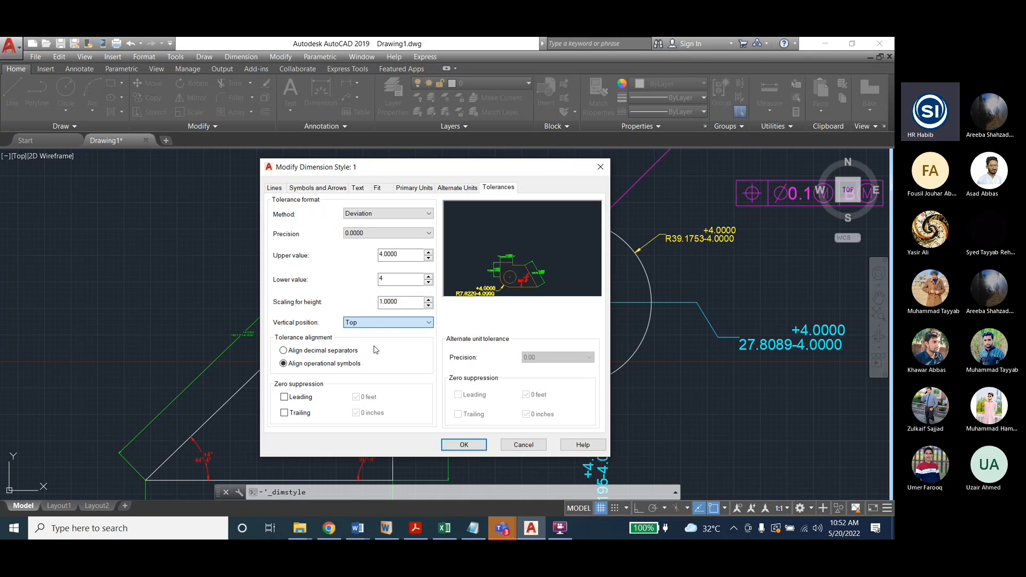
{"action": "left_click", "coordinate": [462, 445]}
{"action": "left_click", "coordinate": [523, 369]}
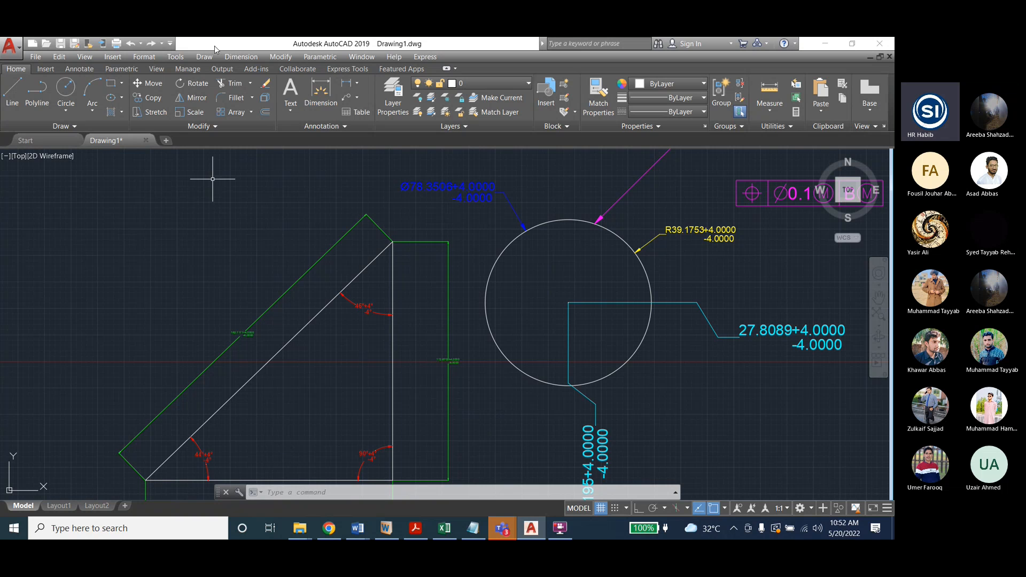
Set the tolerance alignment of dimension style 1 to Align decimal separators and apply it to the drawing
{"action": "left_click", "coordinate": [241, 57]}
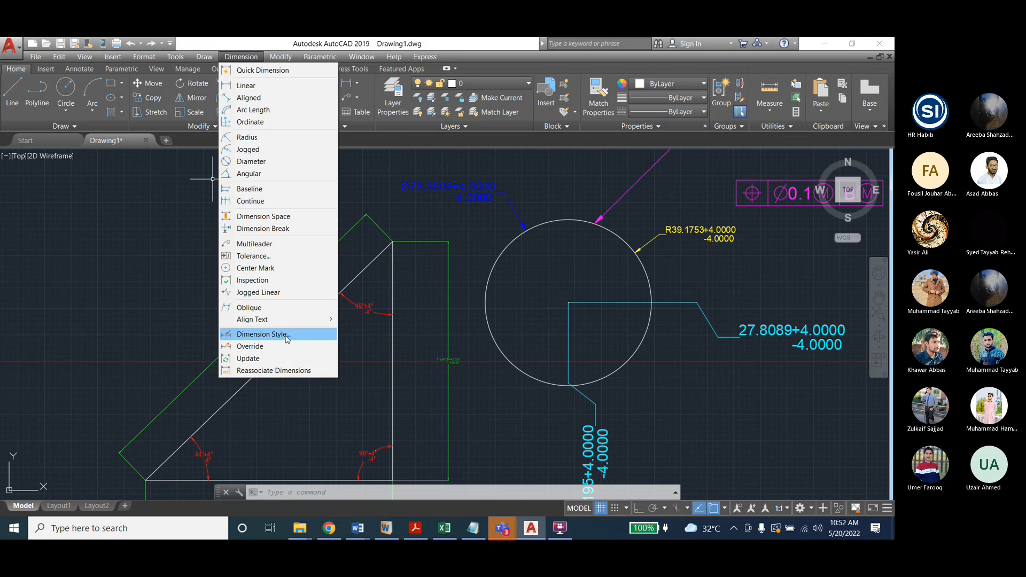
{"action": "left_click", "coordinate": [283, 334]}
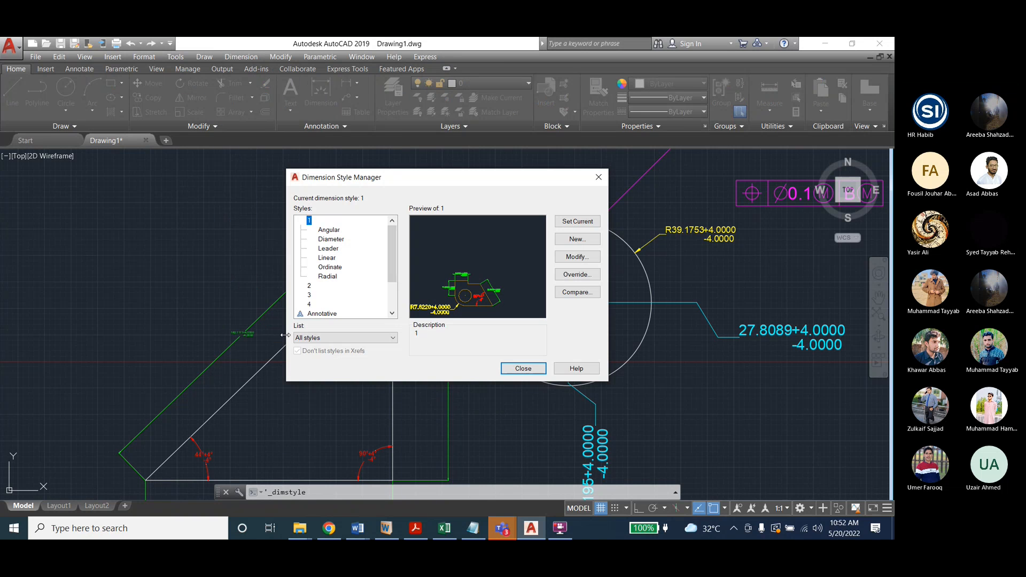
{"action": "left_click", "coordinate": [578, 261]}
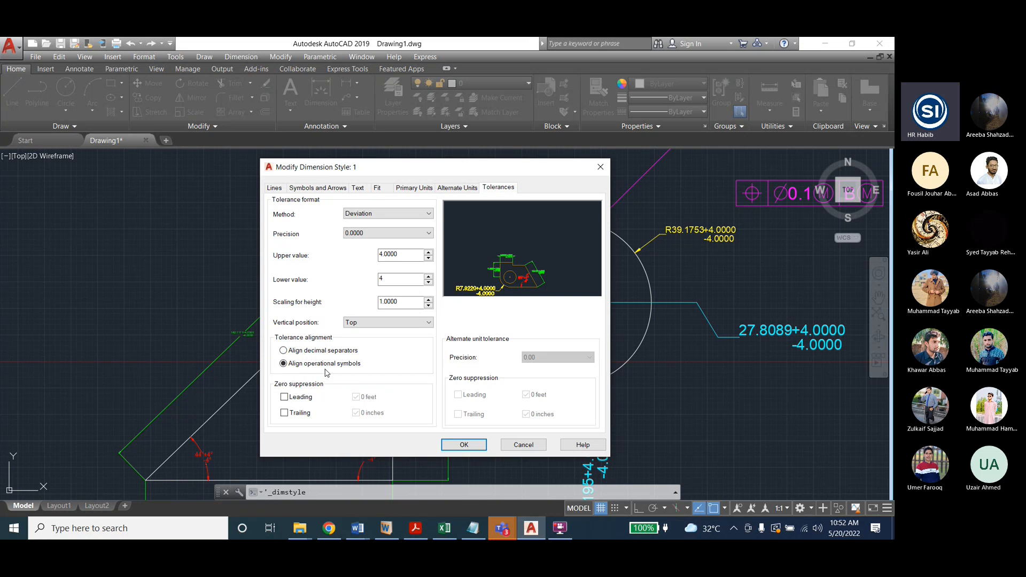
{"action": "left_click", "coordinate": [285, 353]}
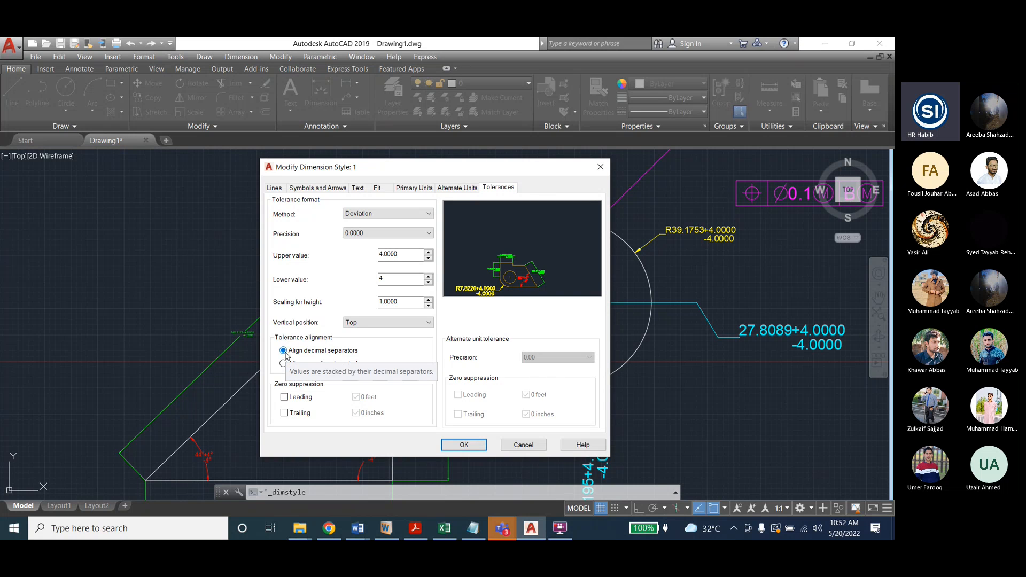
{"action": "left_click", "coordinate": [465, 444]}
{"action": "left_click", "coordinate": [526, 372]}
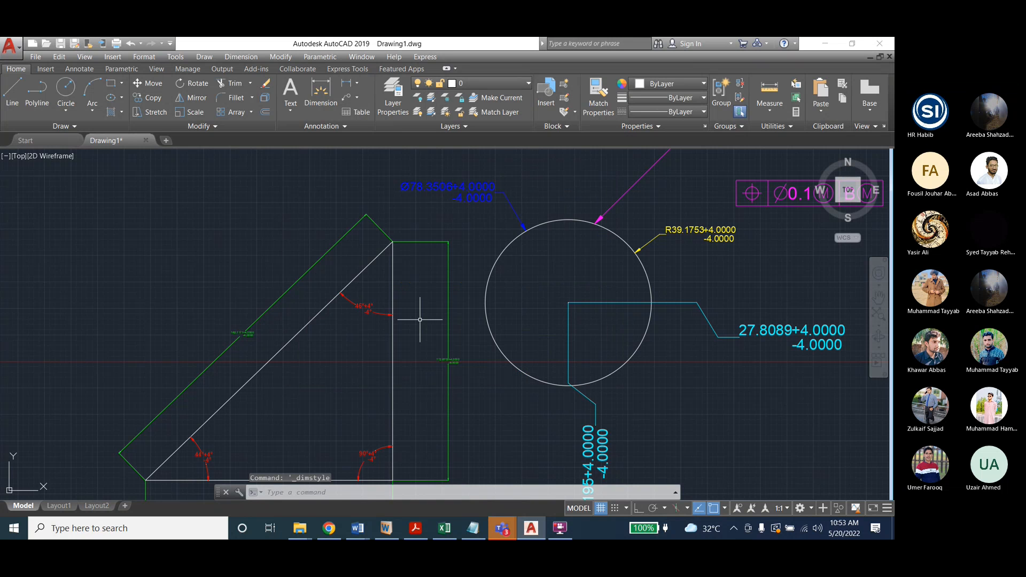
Reopen dimension style 1 for modification, set its tolerance method to Limits and move the dialog aside
{"action": "scroll", "coordinate": [416, 314], "scroll_direction": "down", "scroll_amount": 1}
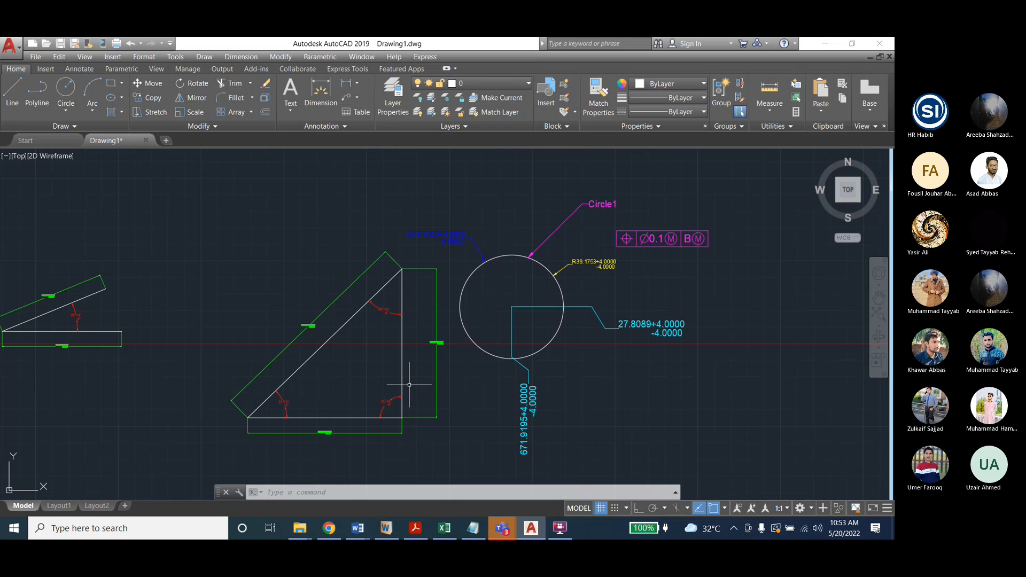
{"action": "scroll", "coordinate": [410, 380], "scroll_direction": "up", "scroll_amount": 1}
{"action": "scroll", "coordinate": [395, 267], "scroll_direction": "down", "scroll_amount": 1}
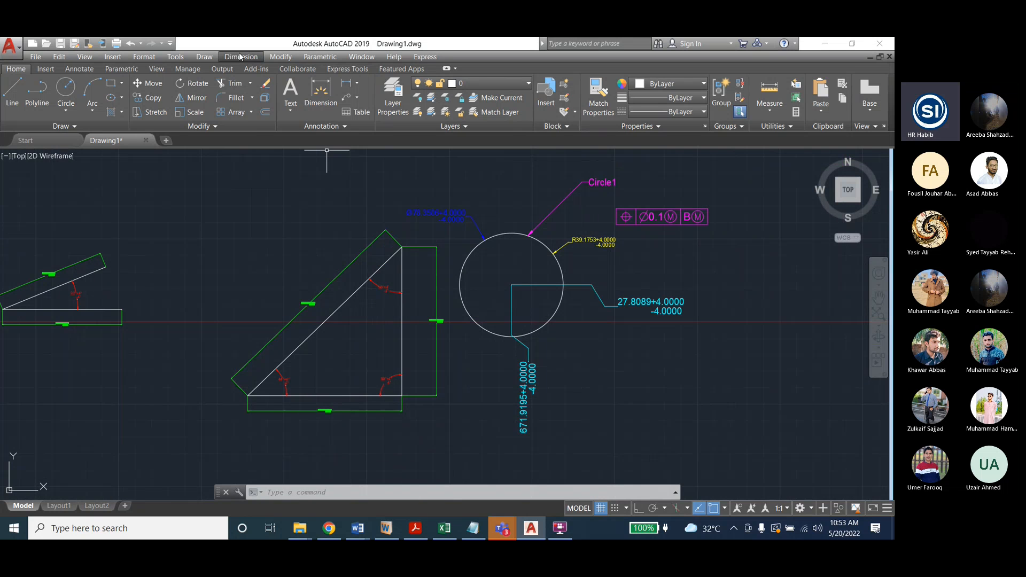
{"action": "left_click", "coordinate": [241, 56]}
{"action": "left_click", "coordinate": [262, 334]}
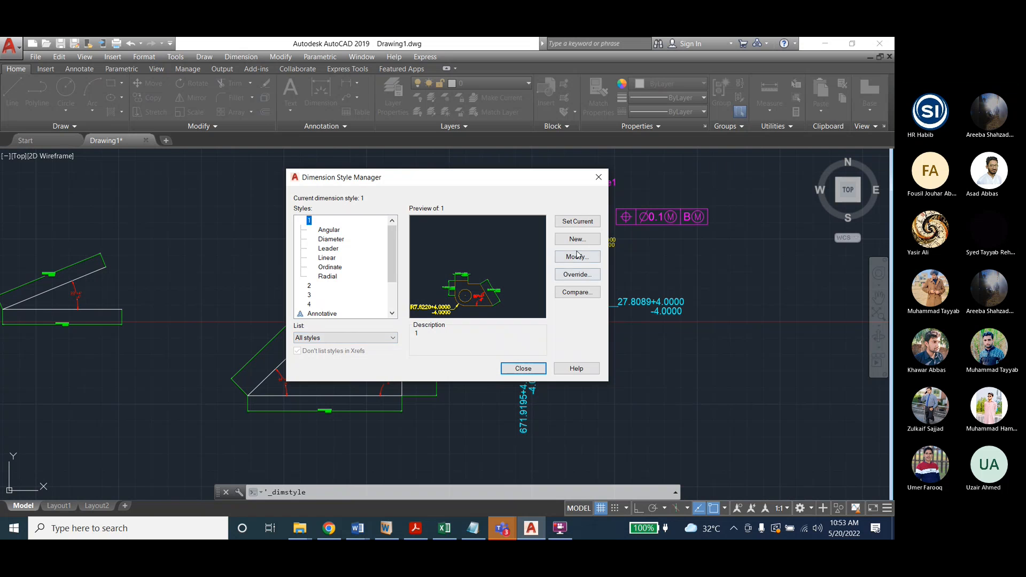
{"action": "left_click", "coordinate": [577, 257]}
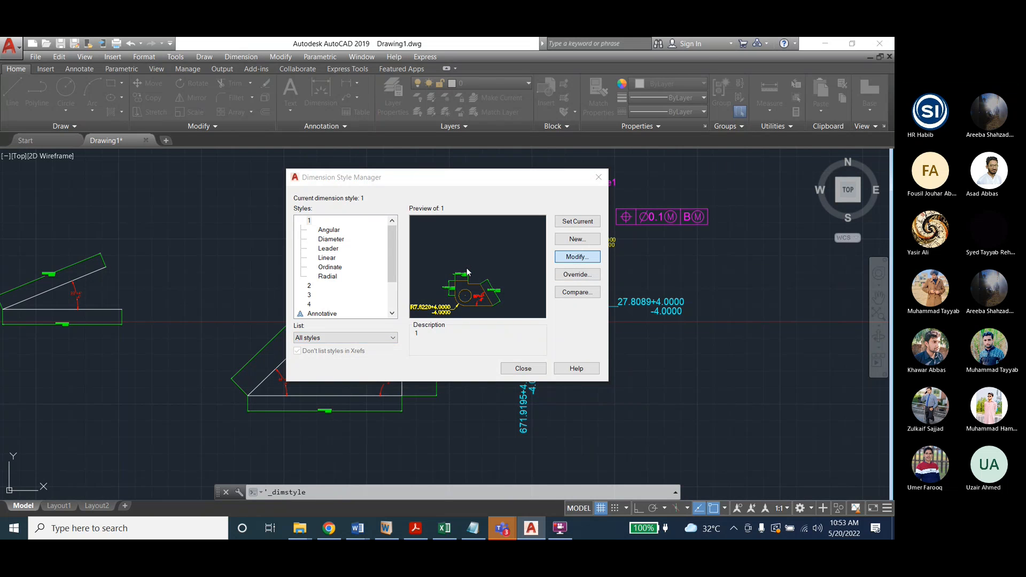
{"action": "left_click", "coordinate": [389, 214]}
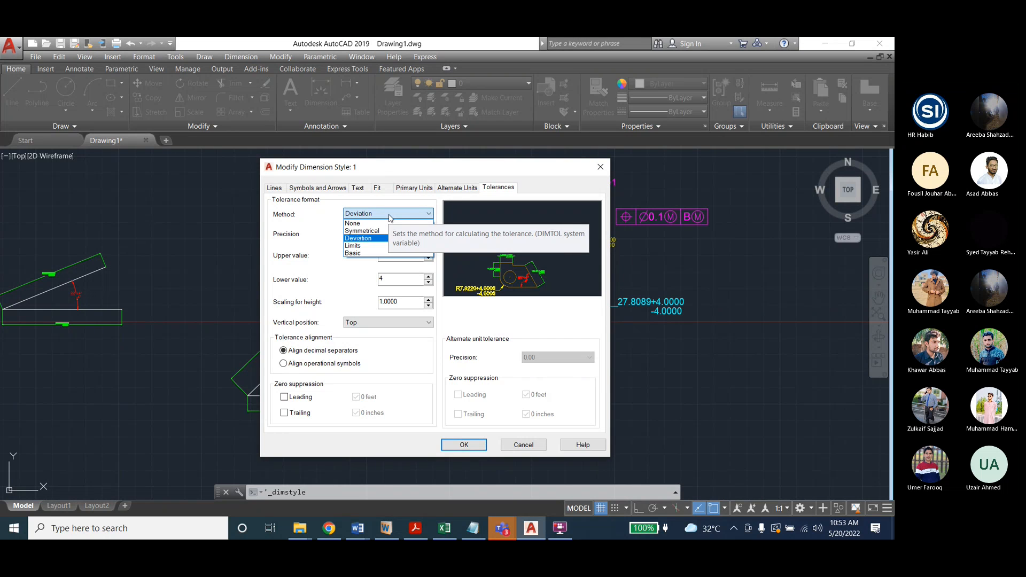
{"action": "left_click", "coordinate": [353, 245]}
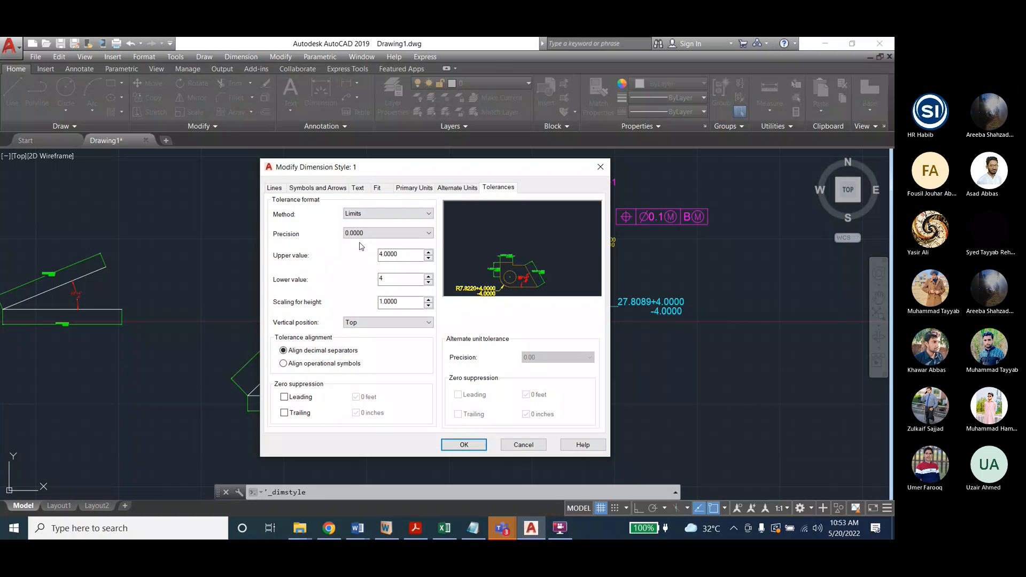
{"action": "left_click", "coordinate": [364, 216]}
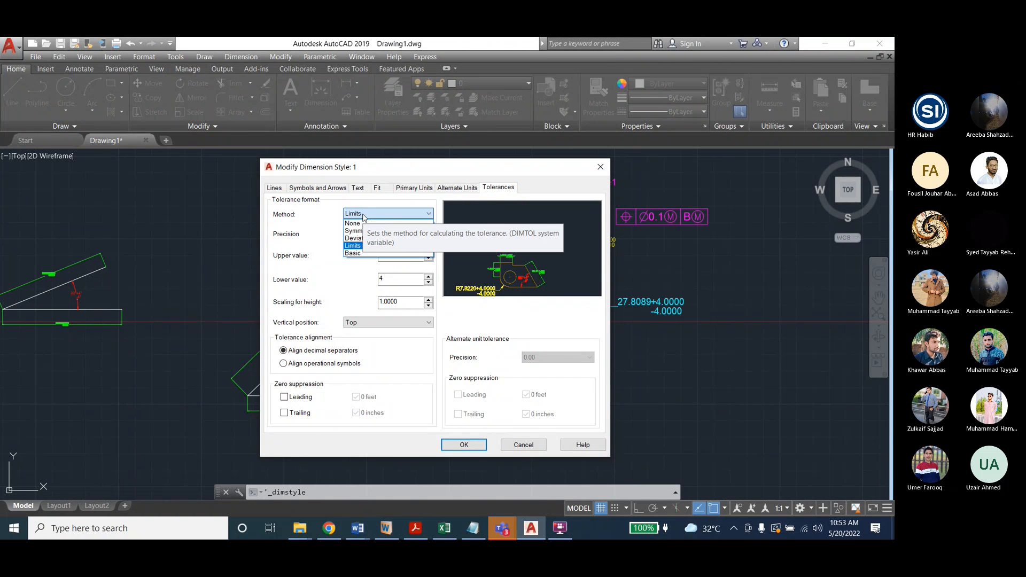
{"action": "left_click", "coordinate": [377, 248]}
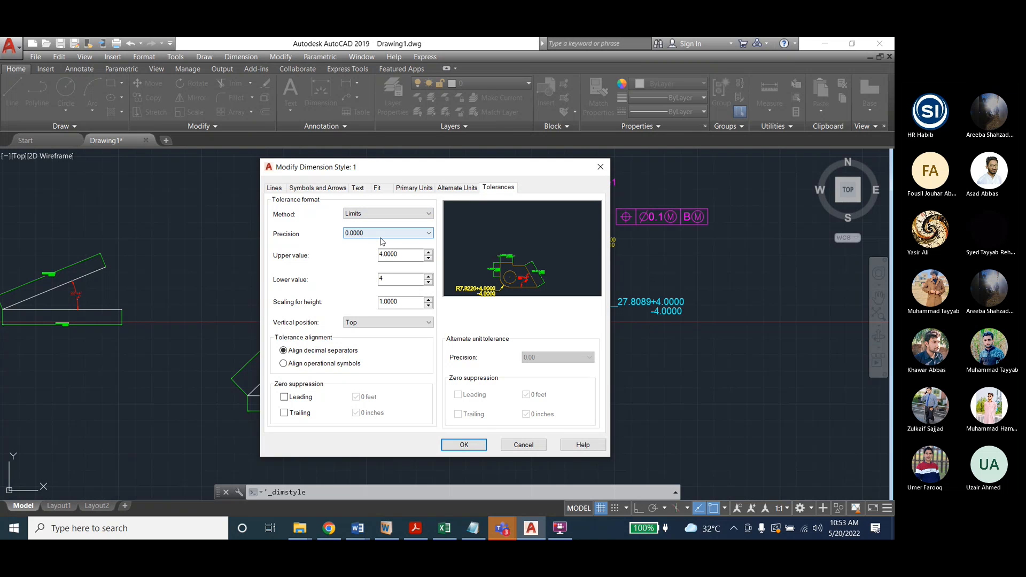
{"action": "left_click_drag", "start_coordinate": [489, 170], "coordinate": [379, 163]}
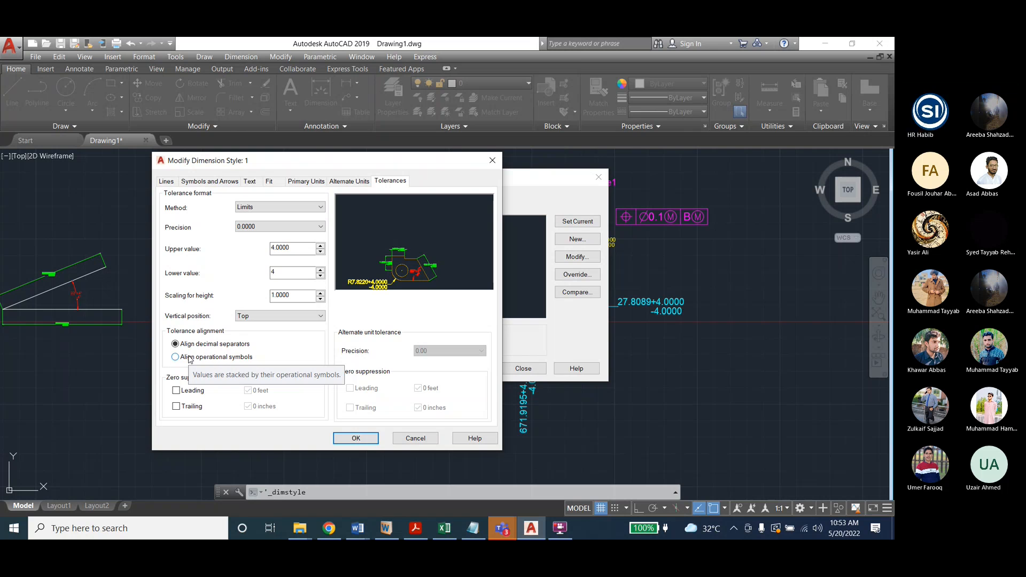
Switch the tolerance alignment back and forth between operational symbols and decimal separators, ending on Align decimal separators
{"action": "left_click", "coordinate": [226, 359]}
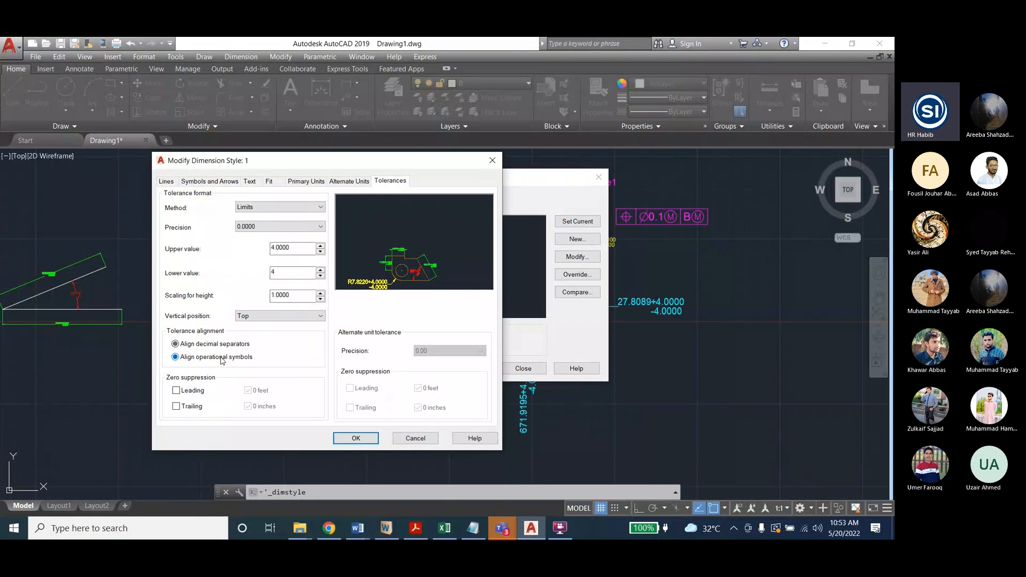
{"action": "left_click", "coordinate": [175, 343]}
{"action": "left_click", "coordinate": [175, 357]}
{"action": "left_click", "coordinate": [176, 344]}
{"action": "left_click", "coordinate": [179, 357]}
{"action": "left_click", "coordinate": [179, 345]}
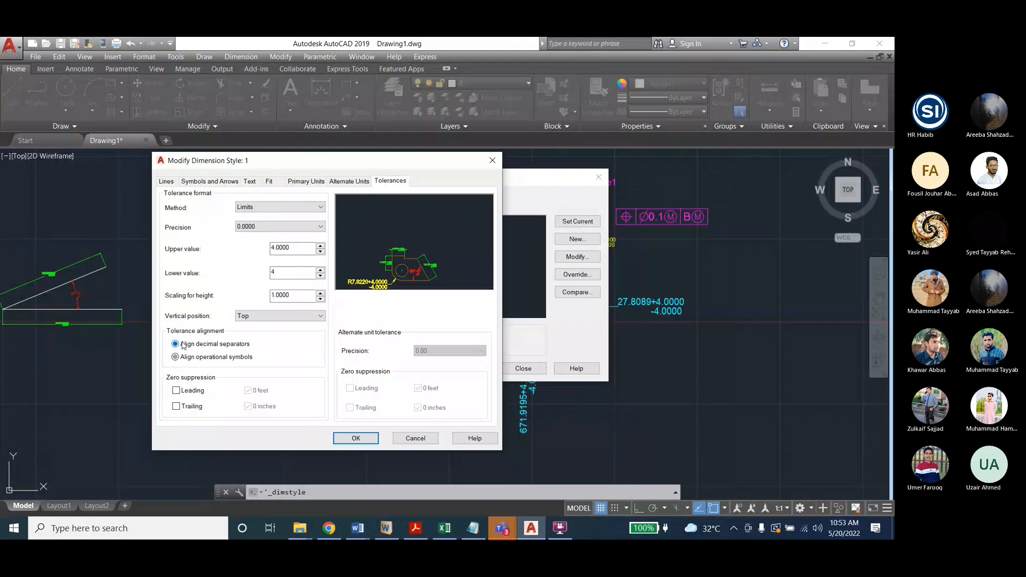
Set the tolerance vertical position to Middle and the tolerance method to Symmetrical
{"action": "left_click", "coordinate": [268, 316]}
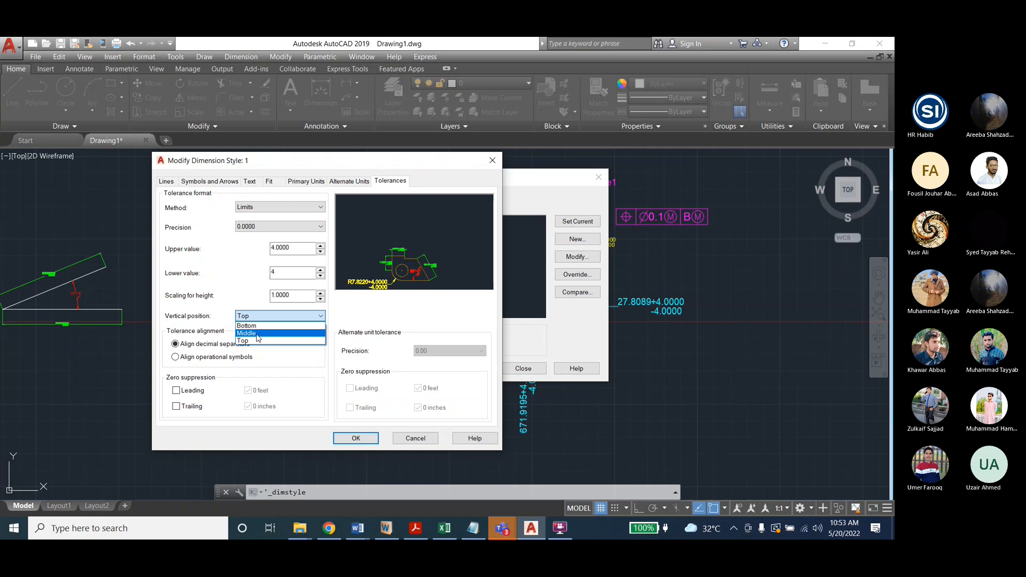
{"action": "left_click", "coordinate": [257, 333]}
{"action": "left_click", "coordinate": [278, 206]}
{"action": "left_click", "coordinate": [274, 220]}
{"action": "left_click", "coordinate": [275, 207]}
{"action": "left_click", "coordinate": [275, 222]}
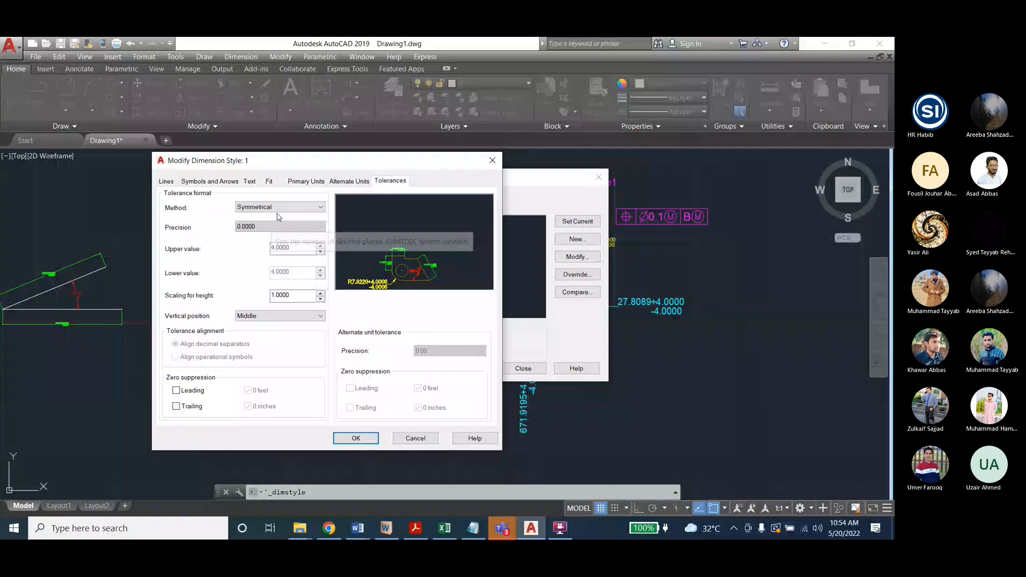
Switch the tolerance method to None and back to Symmetrical, then check the available vertical positions
{"action": "left_click", "coordinate": [278, 217]}
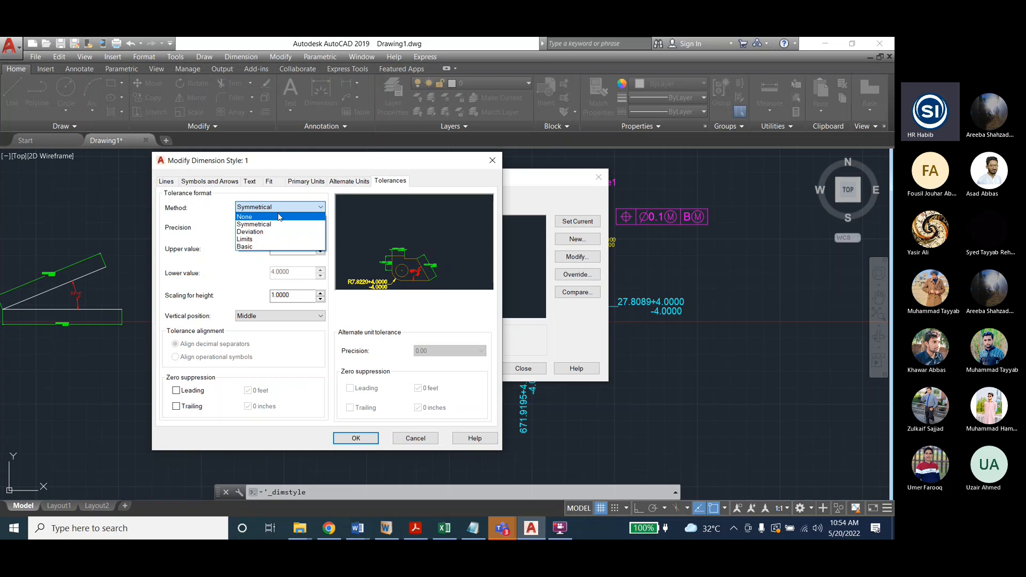
{"action": "left_click", "coordinate": [278, 216]}
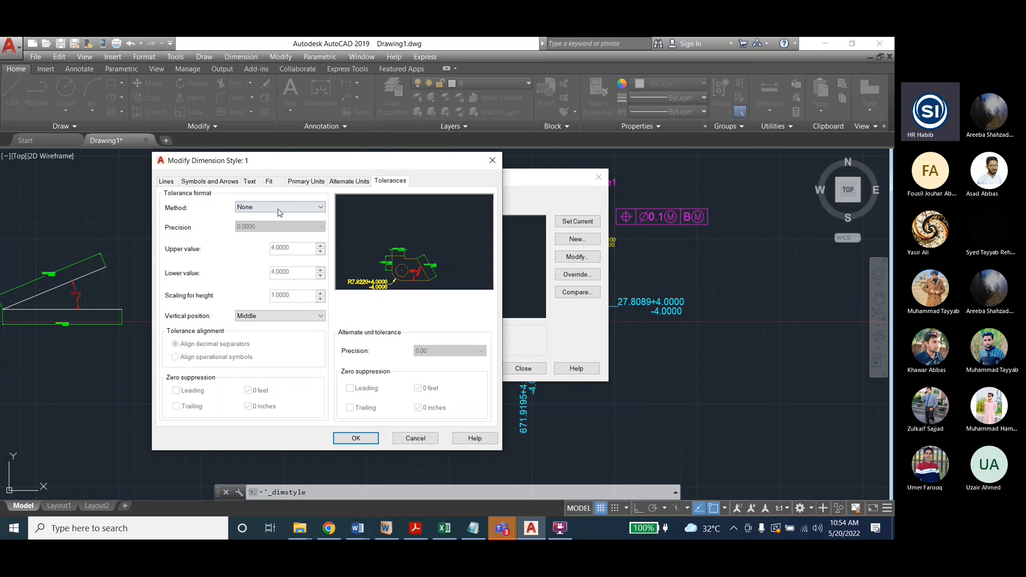
{"action": "left_click", "coordinate": [278, 208]}
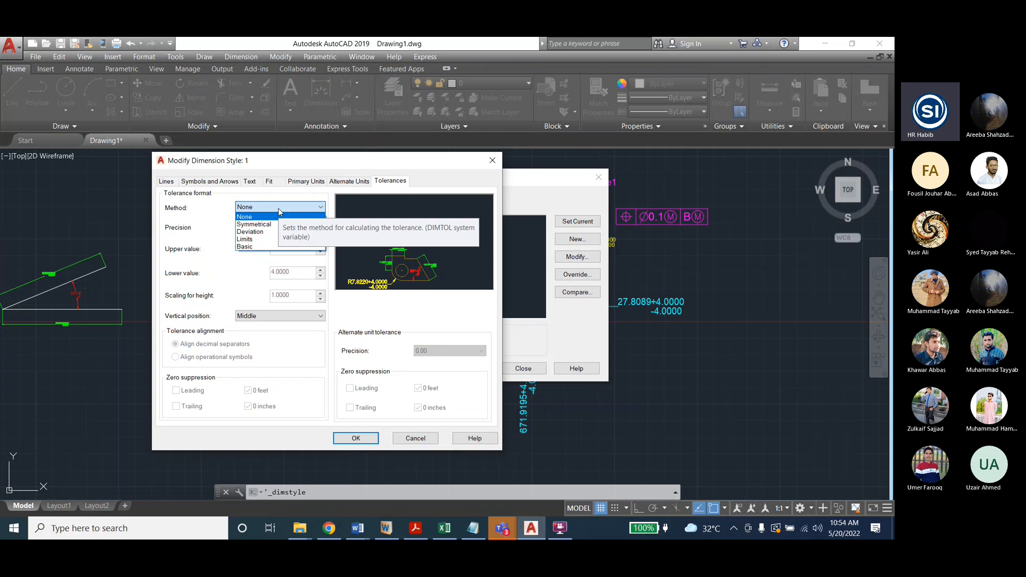
{"action": "left_click", "coordinate": [278, 225]}
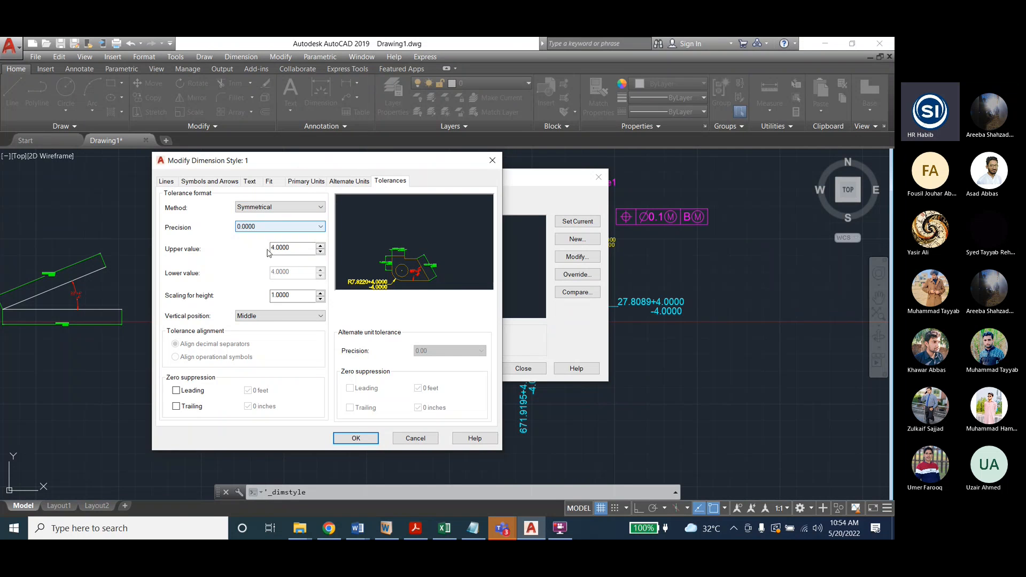
{"action": "left_click", "coordinate": [262, 319]}
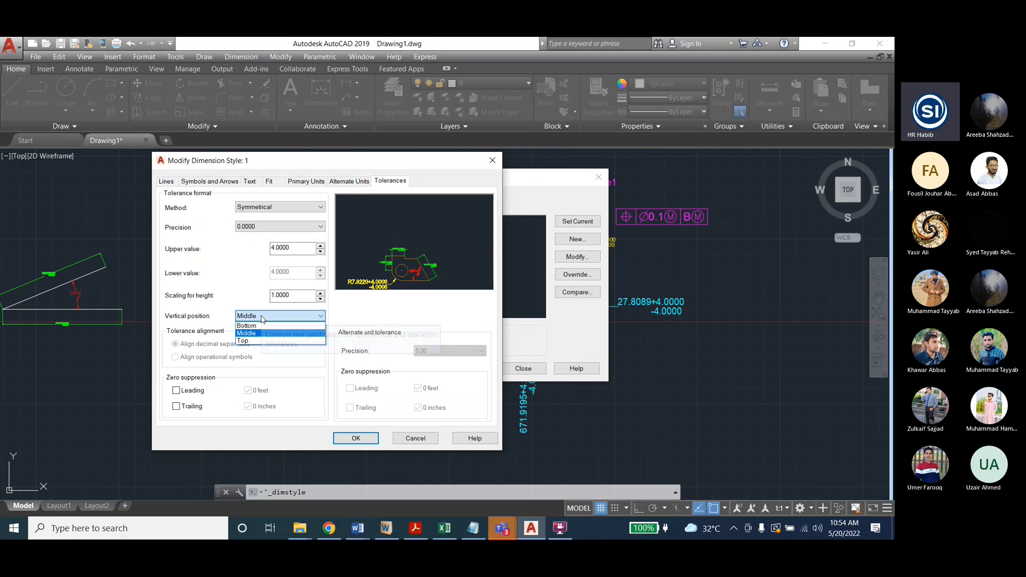
Cycle the tolerance method through Deviation, Limits, Basic and None to compare which settings each one makes available
{"action": "left_click", "coordinate": [279, 206]}
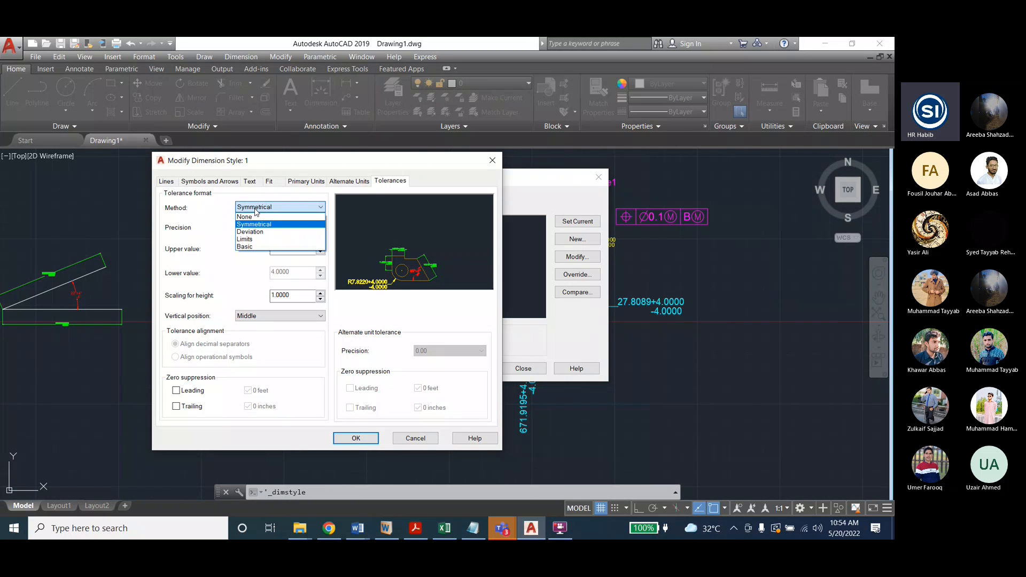
{"action": "left_click", "coordinate": [258, 232]}
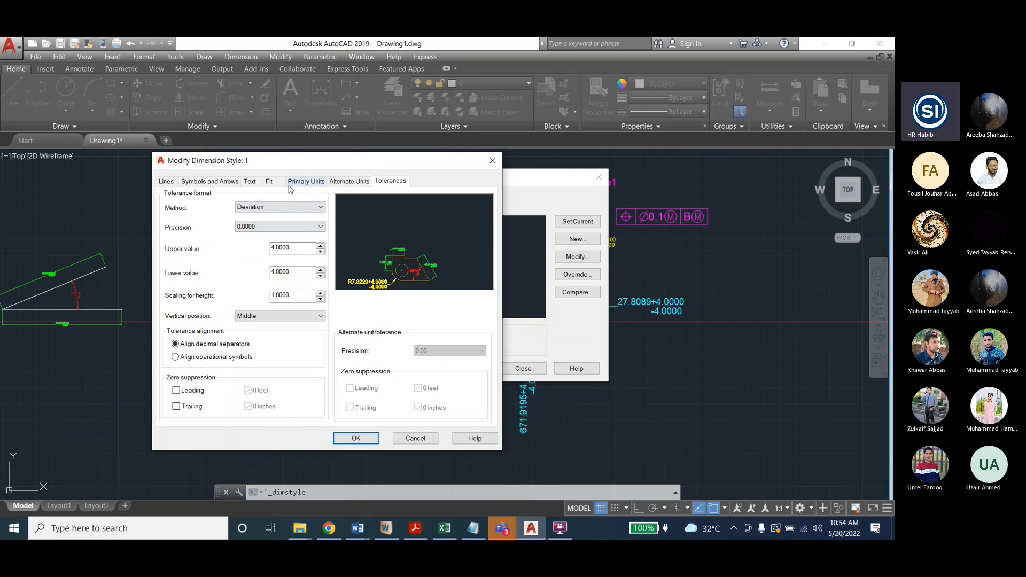
{"action": "left_click", "coordinate": [287, 207]}
{"action": "left_click", "coordinate": [275, 238]}
{"action": "left_click", "coordinate": [278, 207]}
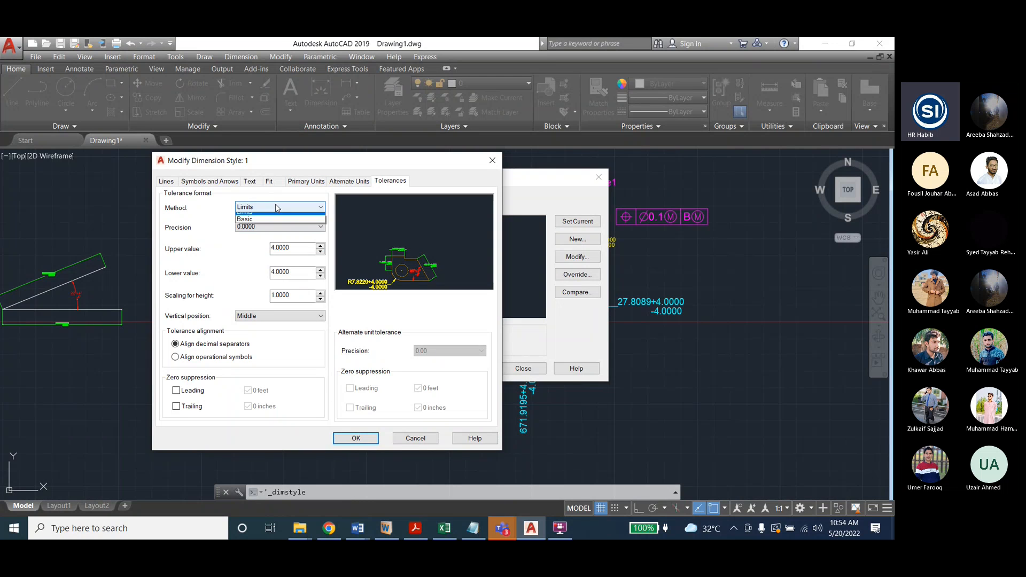
{"action": "left_click", "coordinate": [267, 245]}
{"action": "left_click", "coordinate": [269, 207]}
{"action": "left_click", "coordinate": [266, 217]}
Set the tolerance method to Deviation with Align decimal separators and apply dimension style 1 to the drawing
{"action": "left_click", "coordinate": [268, 211]}
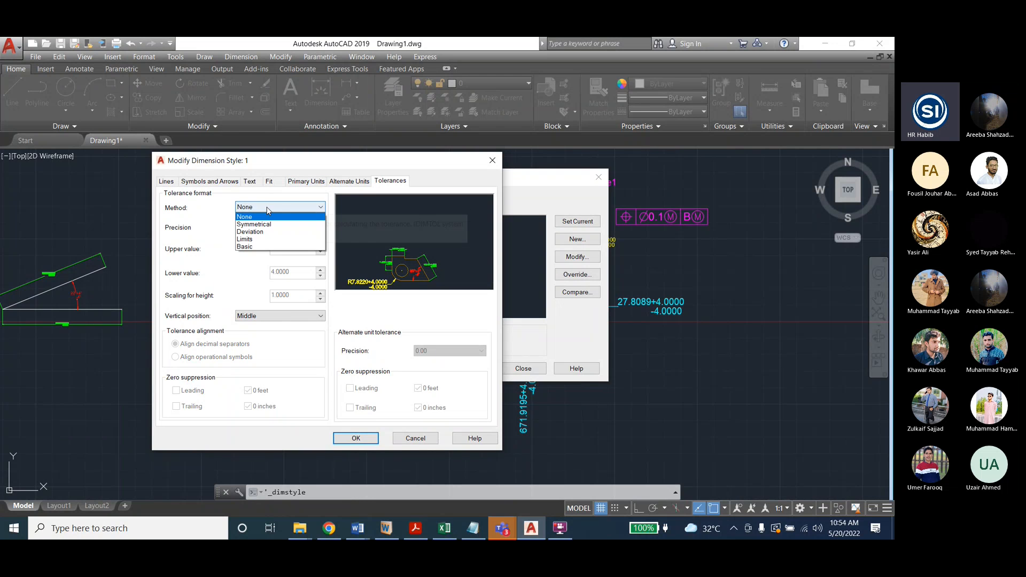
{"action": "left_click", "coordinate": [250, 231]}
{"action": "left_click", "coordinate": [261, 317]}
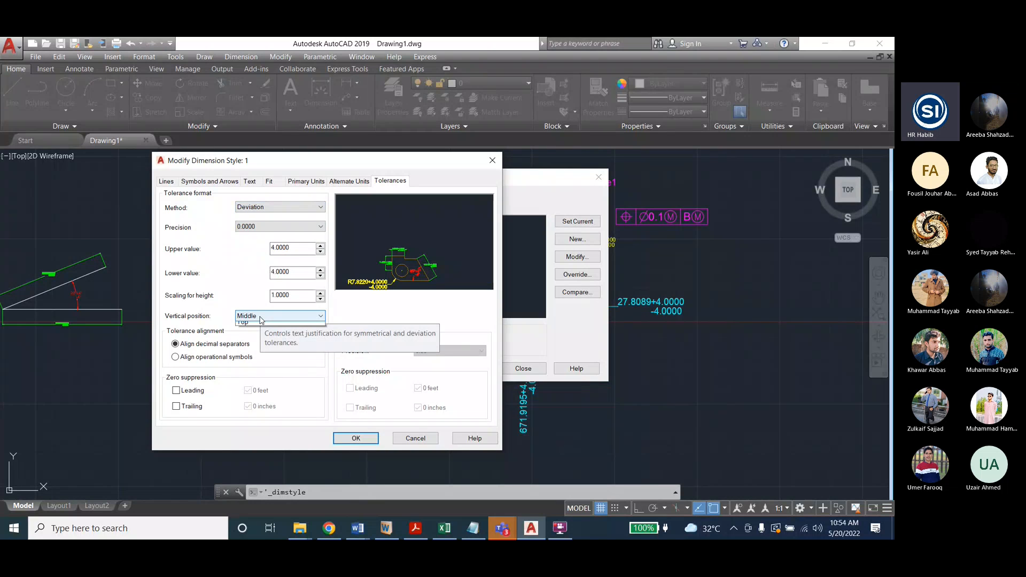
{"action": "left_click", "coordinate": [206, 347]}
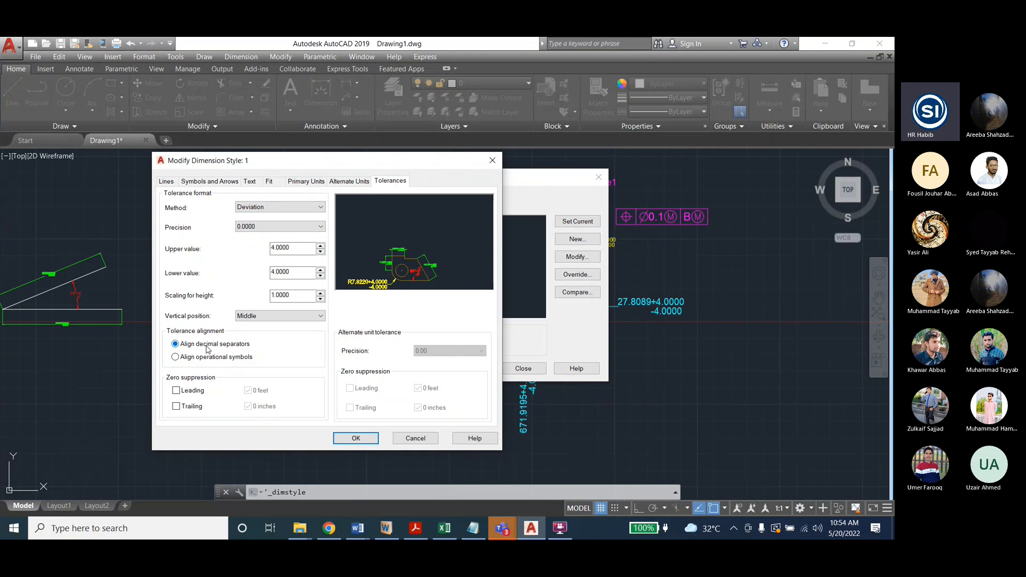
{"action": "left_click", "coordinate": [356, 438]}
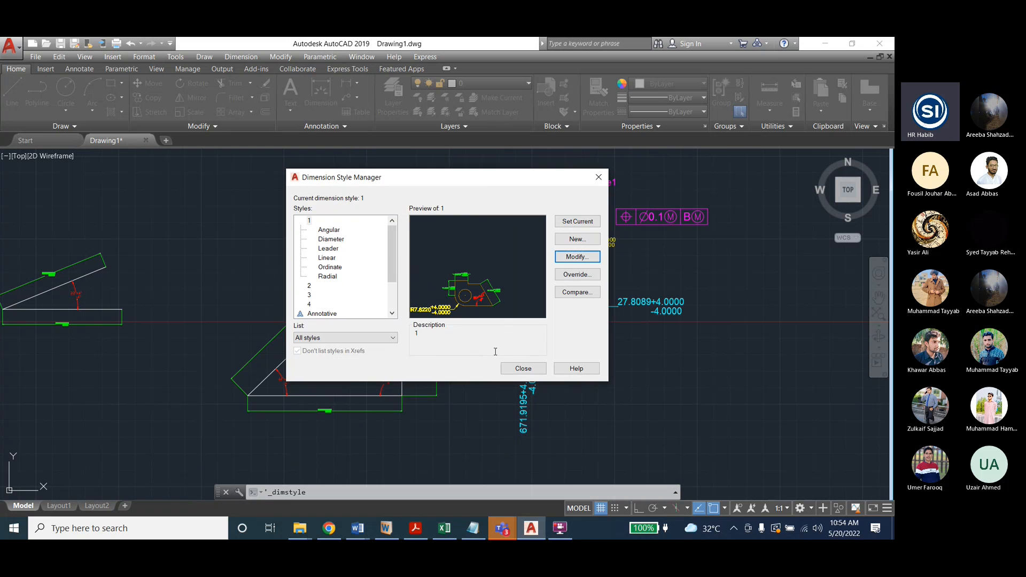
{"action": "left_click", "coordinate": [522, 368]}
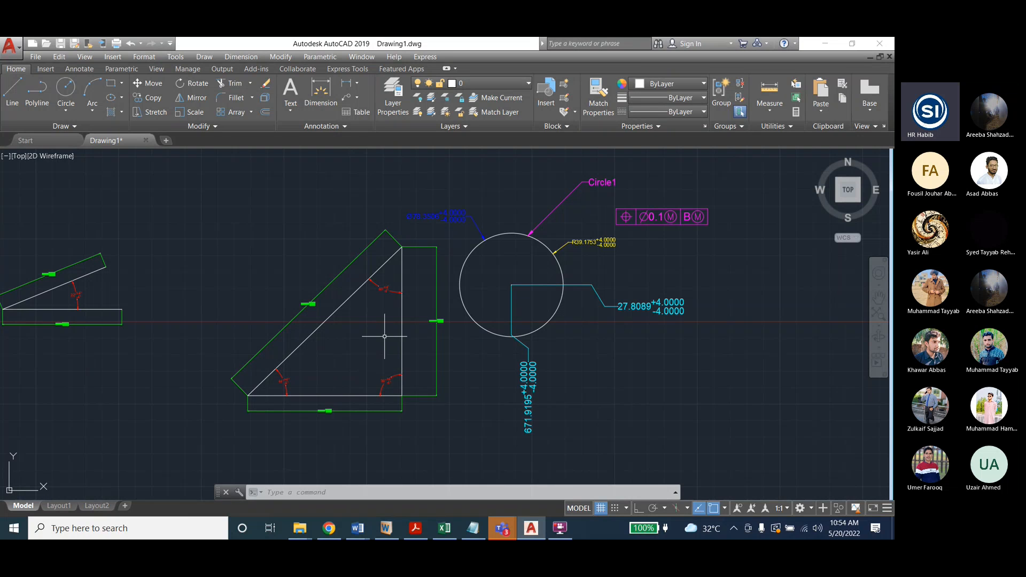
Reopen dimension style 1, set its tolerance alignment to Align operational symbols and apply it to the drawing
{"action": "left_click", "coordinate": [237, 56]}
{"action": "mouse_move", "coordinate": [314, 319]}
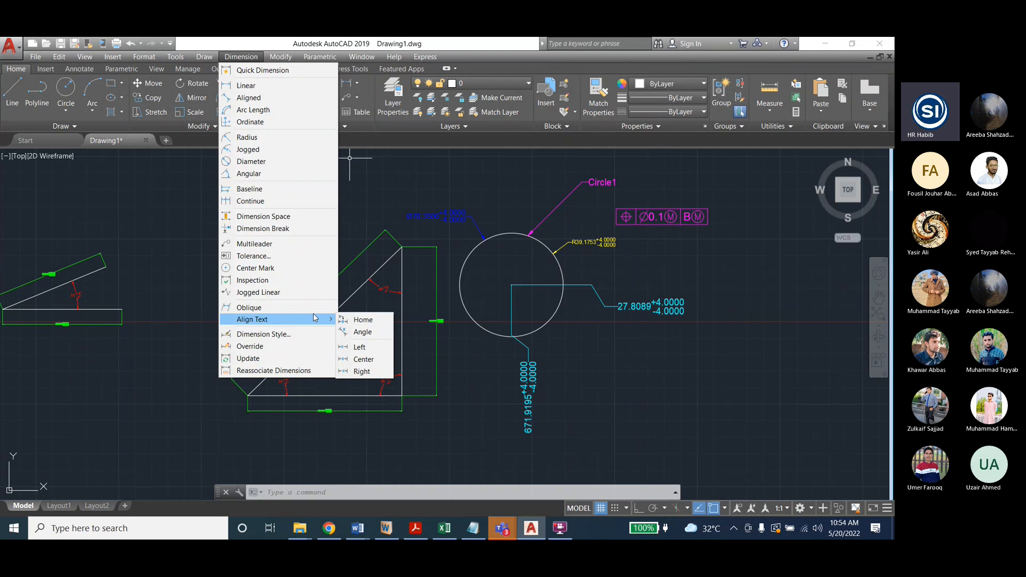
{"action": "left_click", "coordinate": [270, 334]}
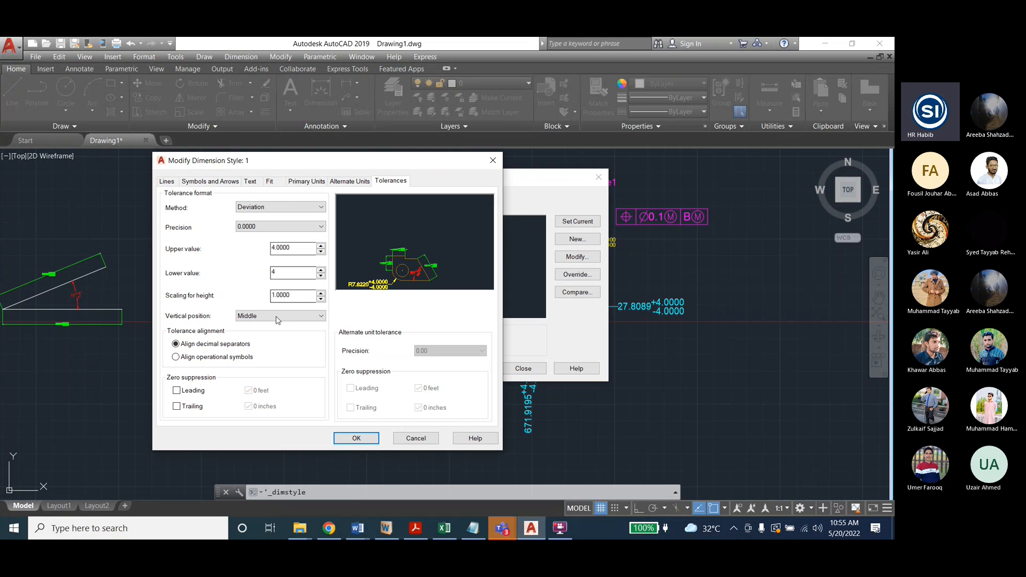
{"action": "left_click", "coordinate": [175, 358]}
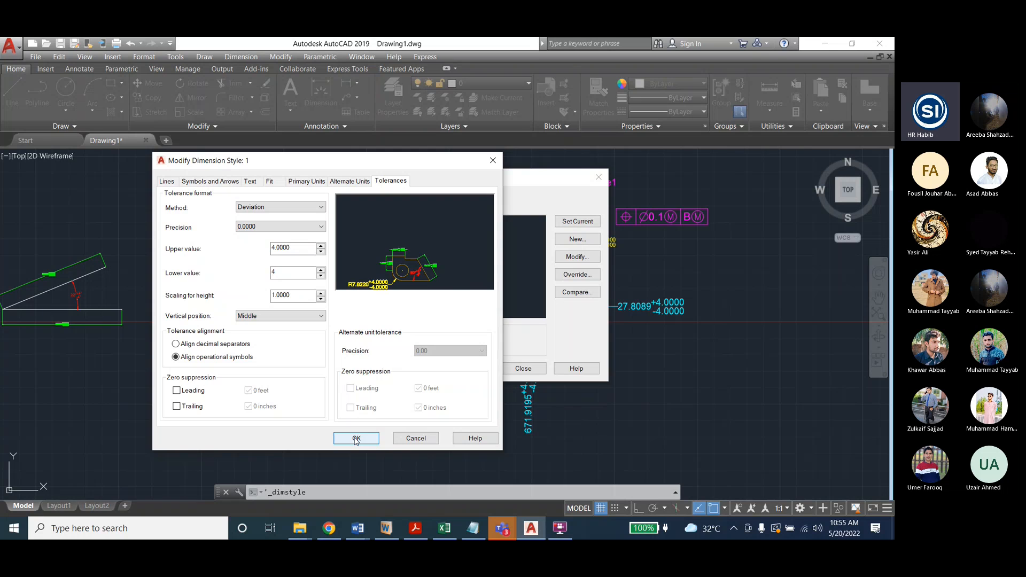
{"action": "left_click", "coordinate": [356, 438]}
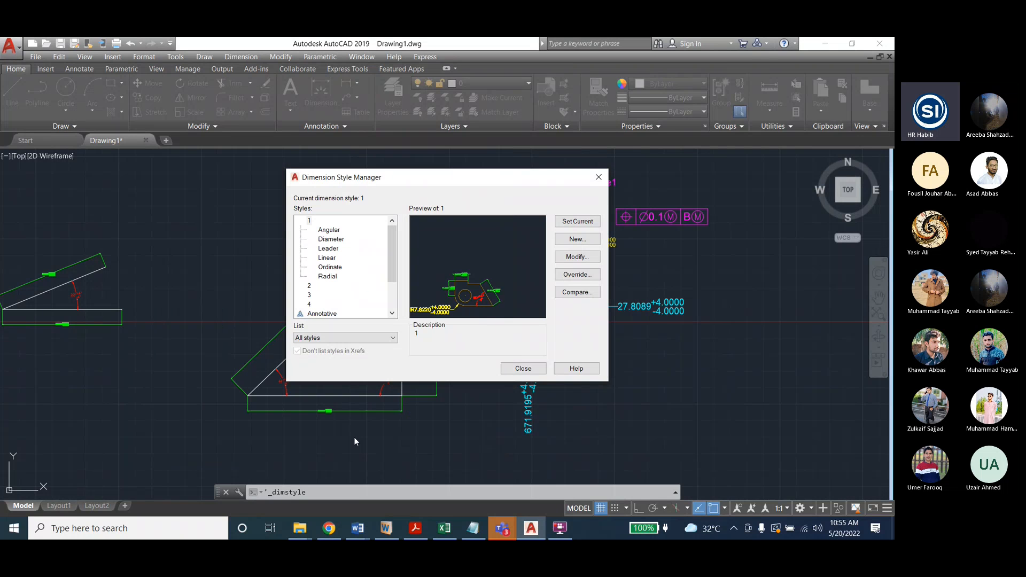
{"action": "key", "text": "Escape"}
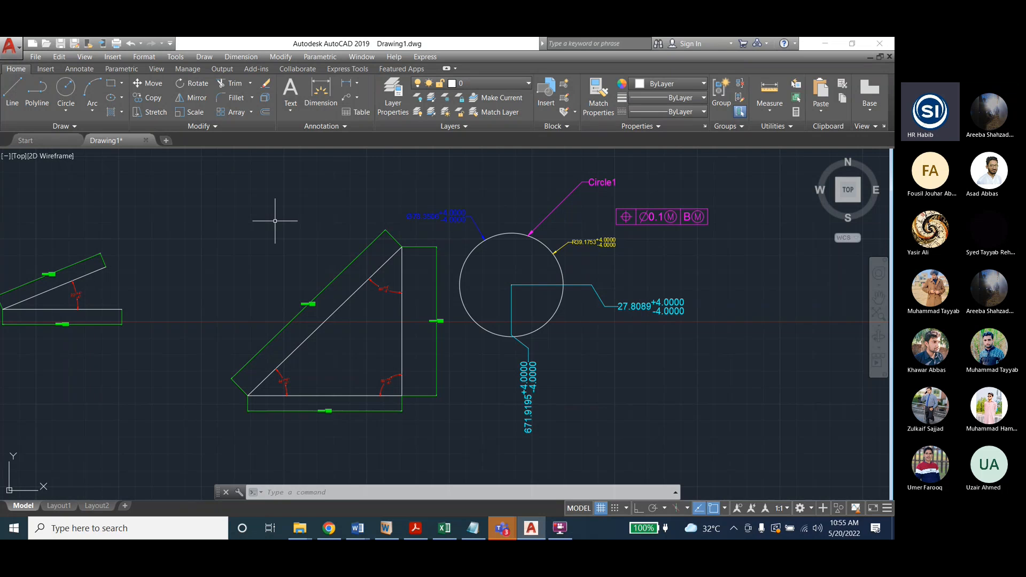
Reopen dimension style 1 for modification away from the circle's dimensions and toggle the tolerance alignment between decimal separators and operational symbols
{"action": "left_click", "coordinate": [241, 57]}
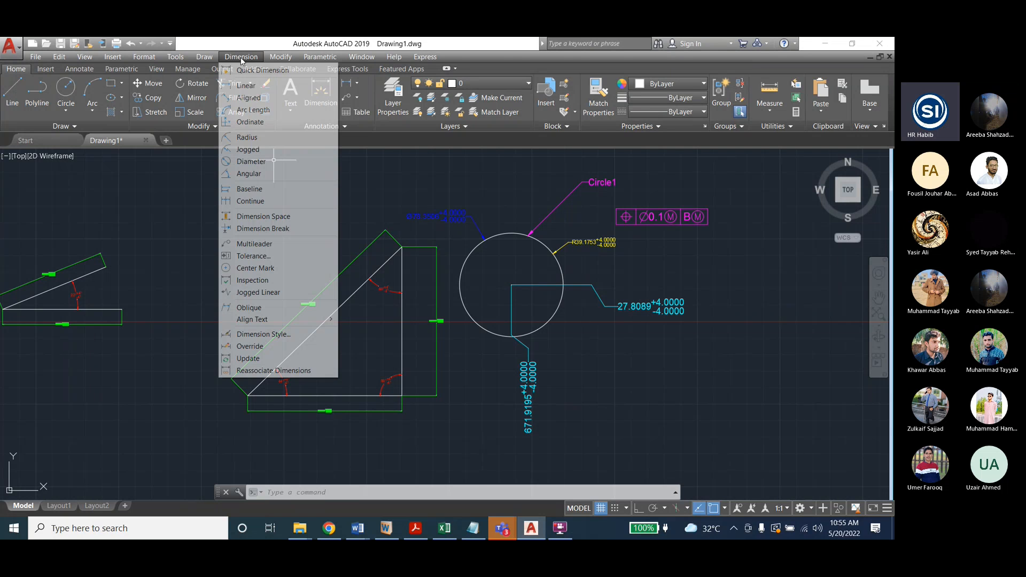
{"action": "left_click", "coordinate": [263, 334]}
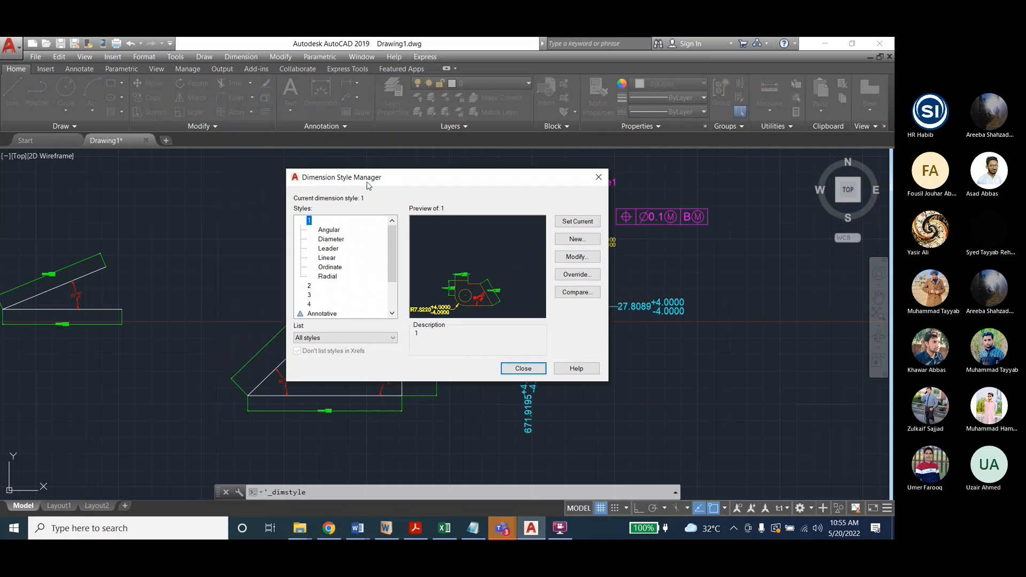
{"action": "left_click_drag", "start_coordinate": [367, 185], "coordinate": [108, 185]}
{"action": "left_click", "coordinate": [318, 257]}
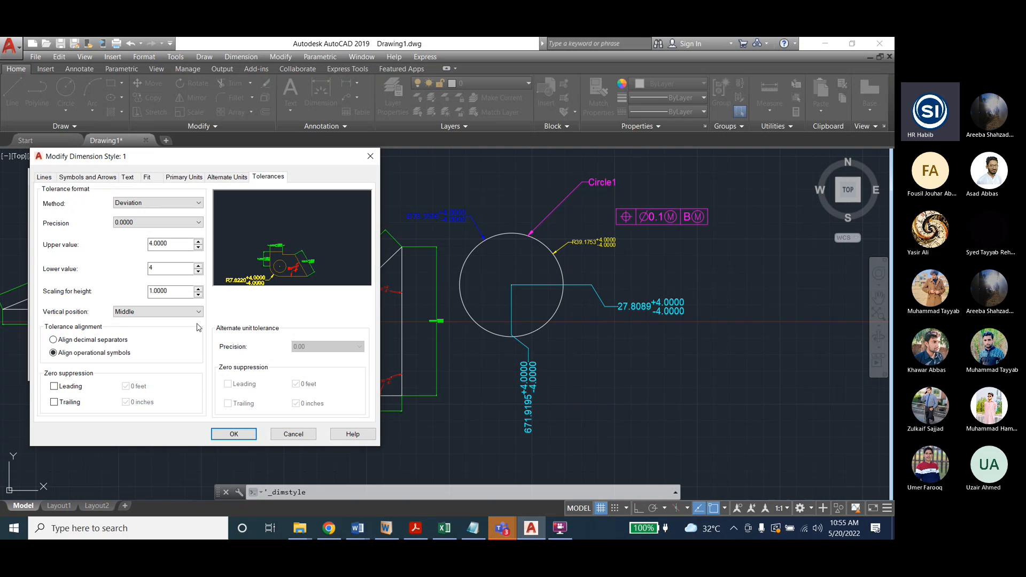
{"action": "left_click", "coordinate": [54, 340]}
{"action": "left_click", "coordinate": [53, 353]}
{"action": "left_click", "coordinate": [54, 340]}
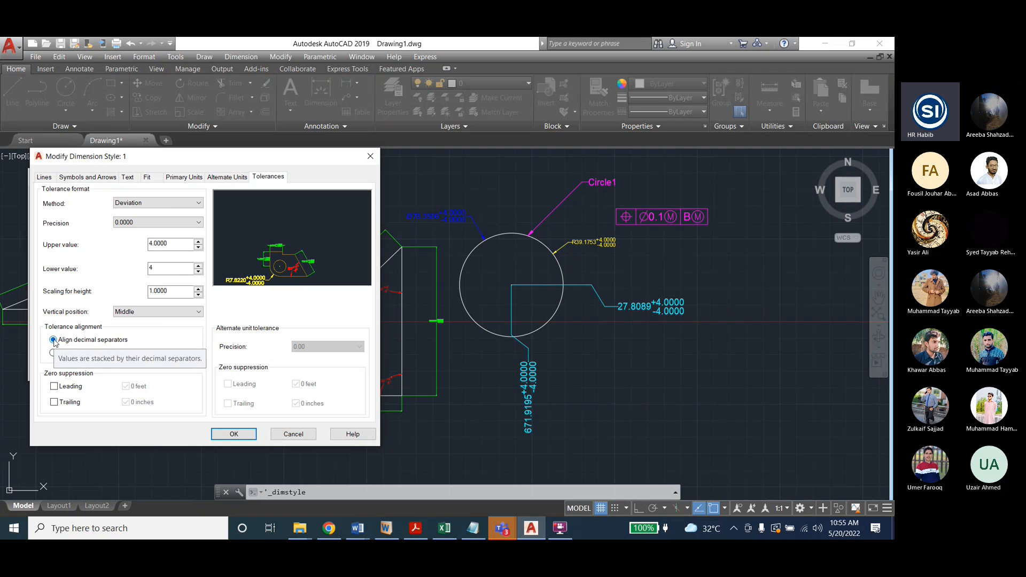
Try leading zero suppression for the tolerances, switch to trailing zero suppression instead and apply it to dimension style 1
{"action": "left_click", "coordinate": [54, 387]}
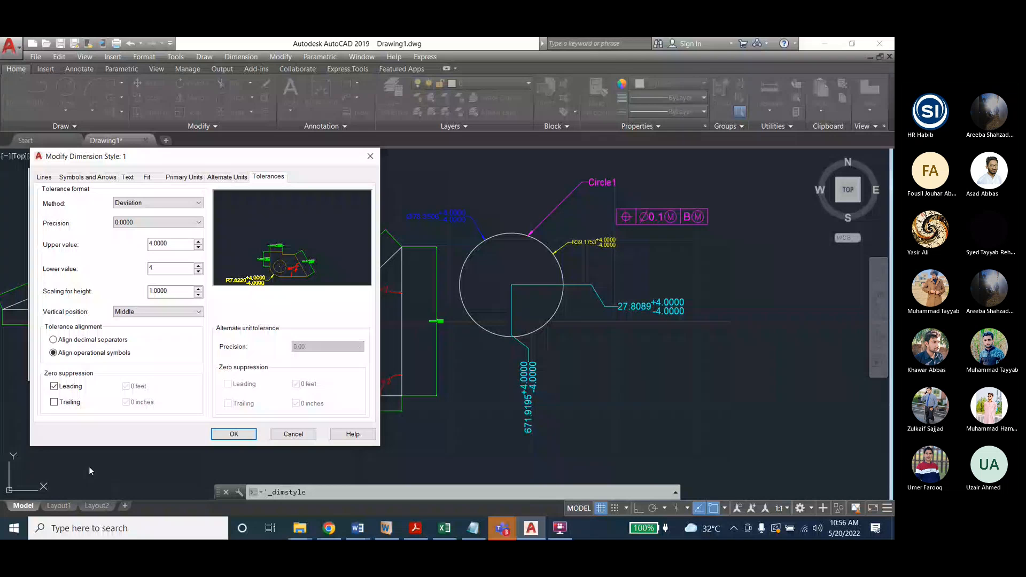
{"action": "left_click", "coordinate": [54, 386]}
{"action": "left_click", "coordinate": [54, 402]}
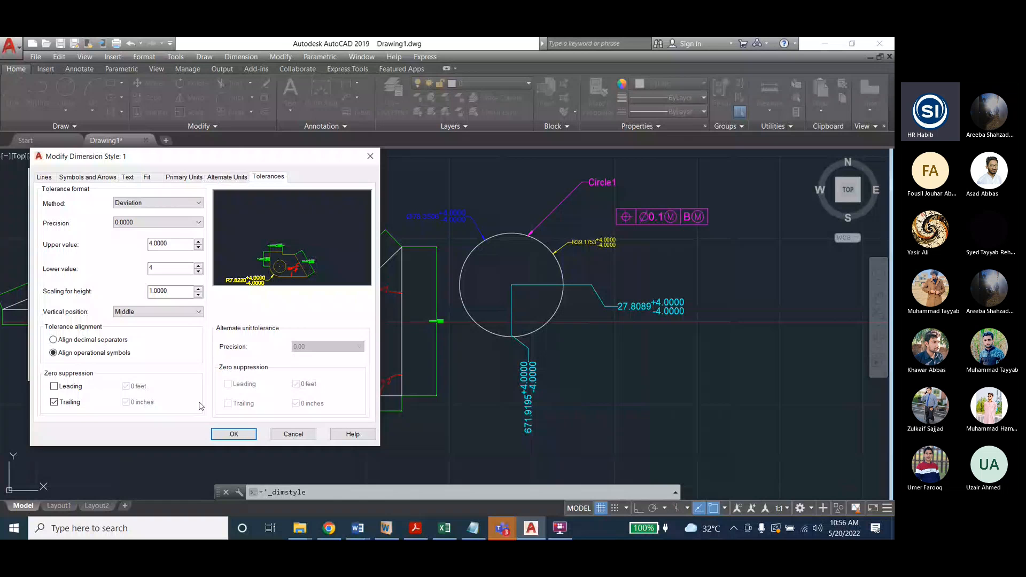
{"action": "left_click", "coordinate": [233, 434]}
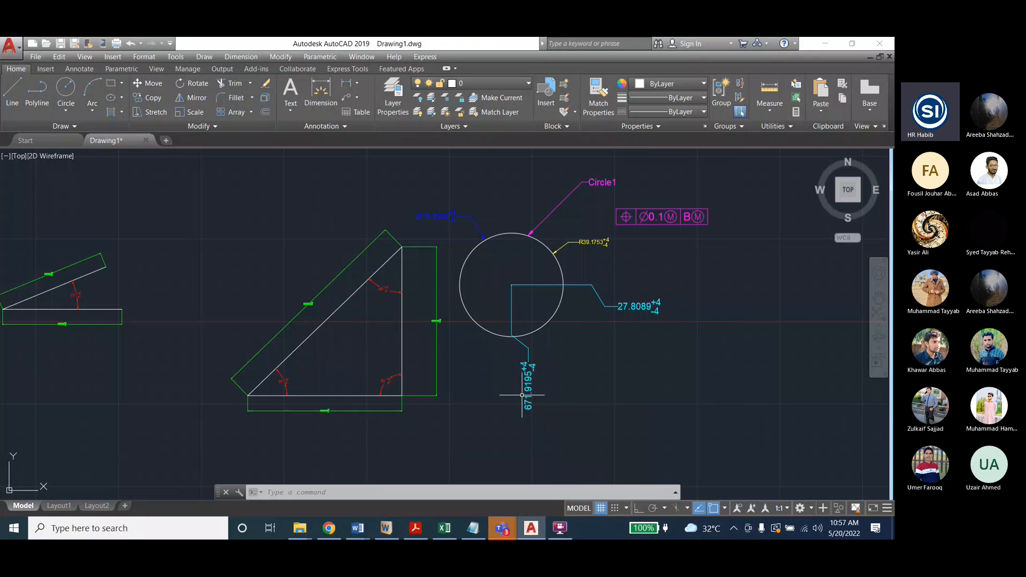
Reopen dimension style 1, review the tolerance precision options, turn off trailing zero suppression and apply the style
{"action": "left_click", "coordinate": [235, 57]}
{"action": "left_click", "coordinate": [277, 333]}
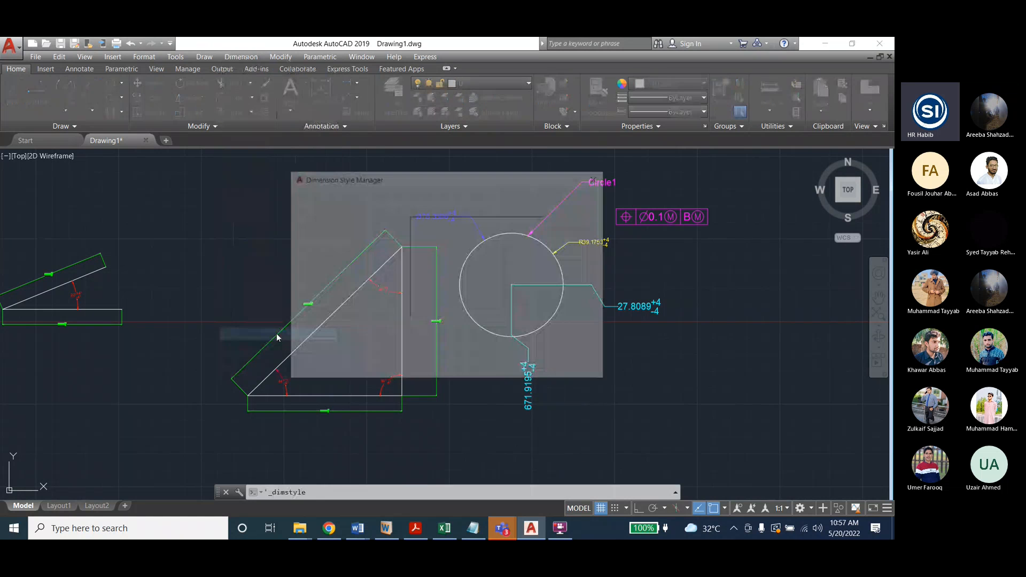
{"action": "left_click", "coordinate": [577, 258]}
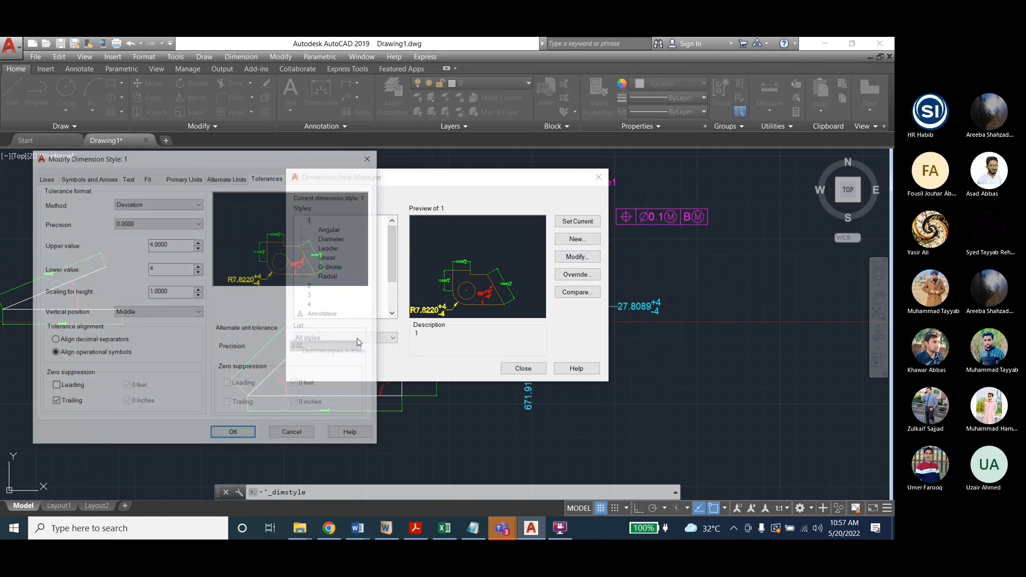
{"action": "left_click", "coordinate": [148, 223]}
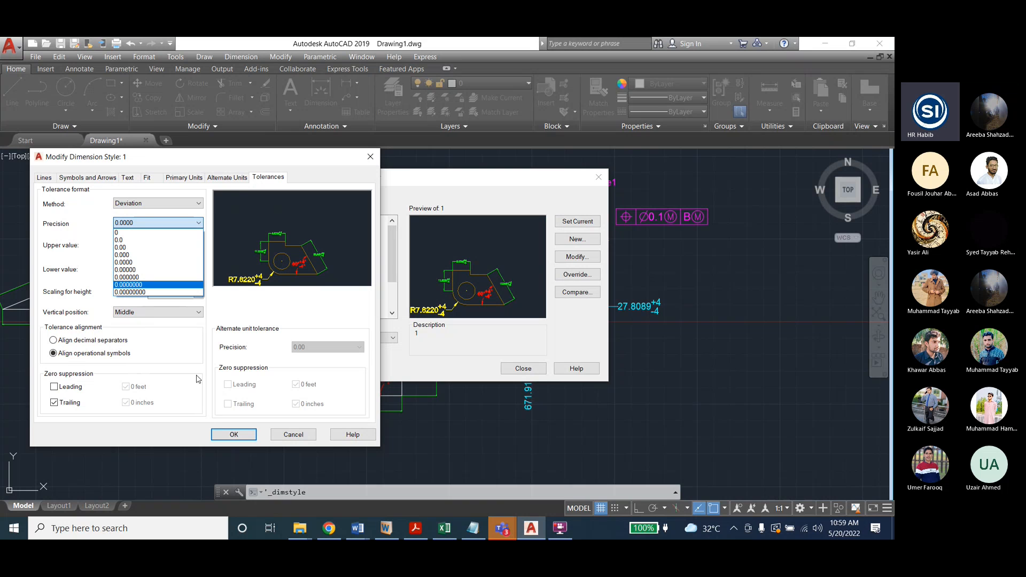
{"action": "left_click", "coordinate": [54, 402]}
{"action": "left_click", "coordinate": [54, 403]}
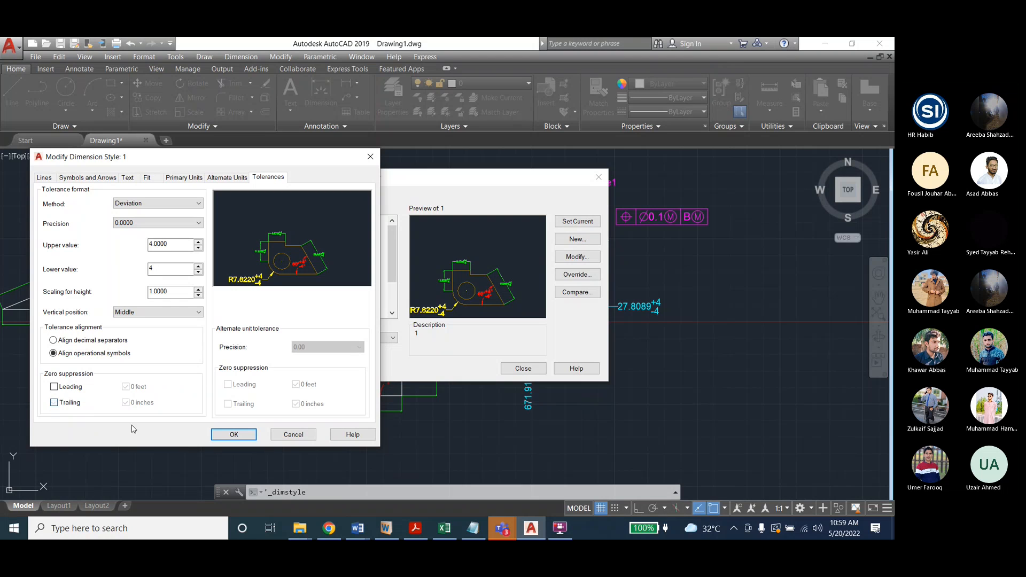
{"action": "left_click", "coordinate": [234, 434]}
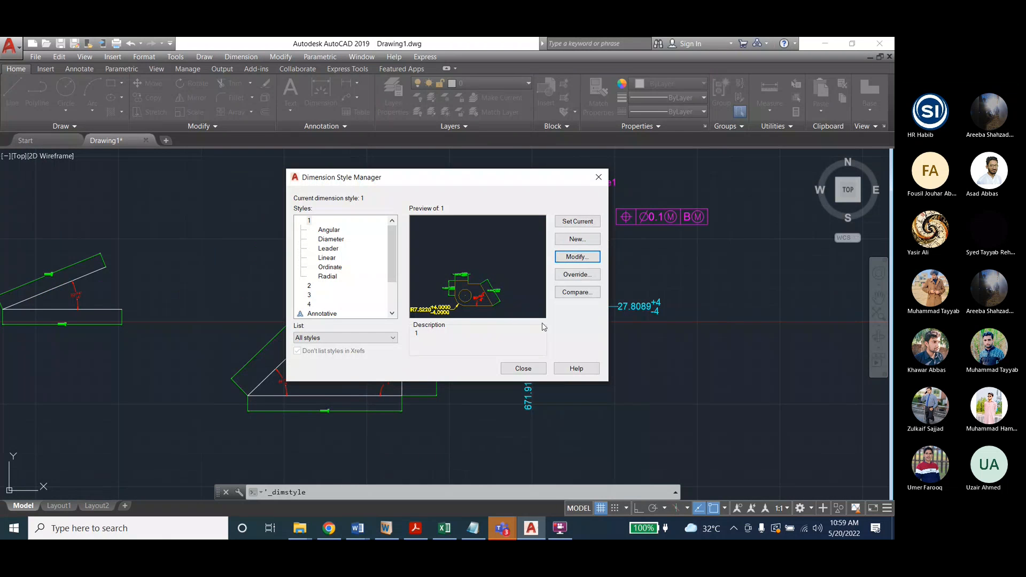
{"action": "key", "text": "Escape"}
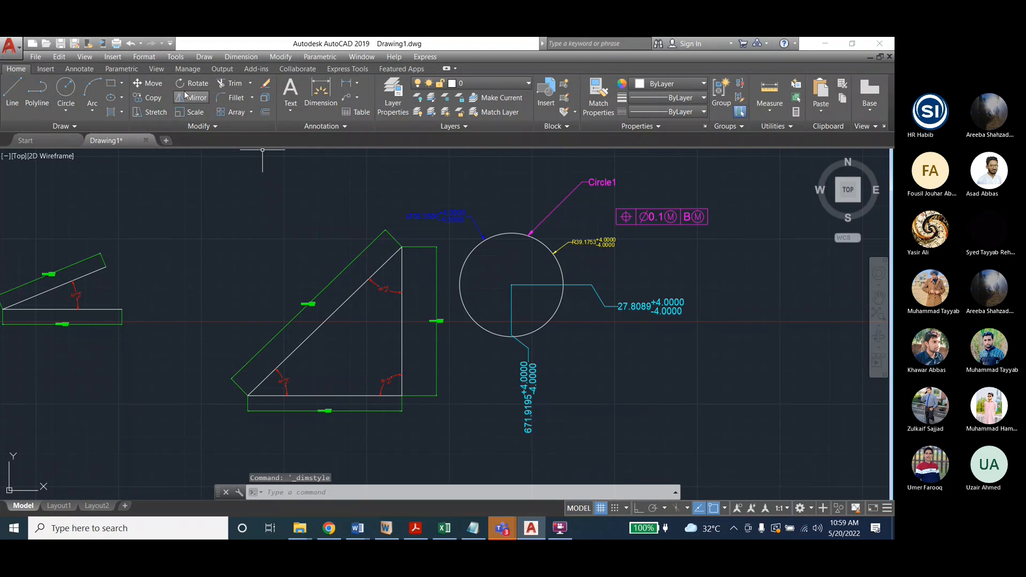
Draw a nearly horizontal line about 112 units long in the empty area above and left of the large triangle
{"action": "left_click", "coordinate": [12, 90]}
{"action": "left_click", "coordinate": [189, 245]}
{"action": "left_click", "coordinate": [337, 248]}
{"action": "key", "text": "Escape"}
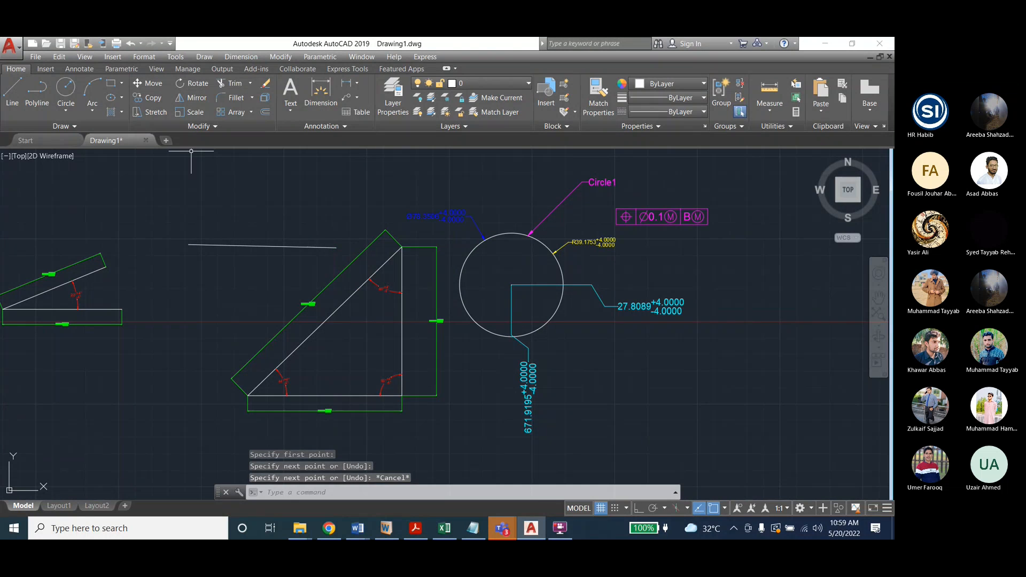
Add a linear dimension between the endpoints of the new line, placed above it
{"action": "left_click", "coordinate": [241, 57]}
{"action": "left_click", "coordinate": [242, 89]}
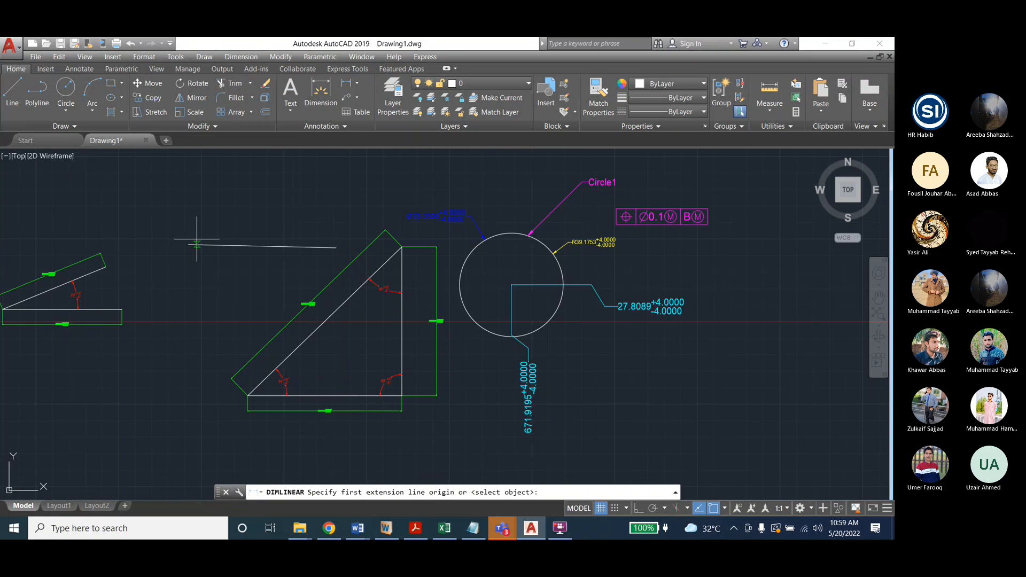
{"action": "left_click", "coordinate": [191, 244]}
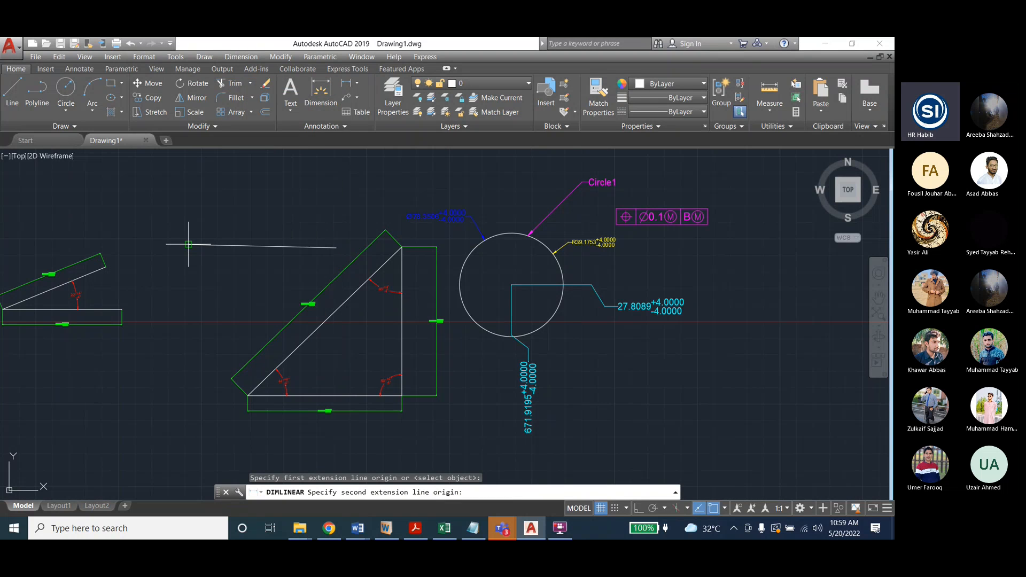
{"action": "left_click", "coordinate": [337, 247]}
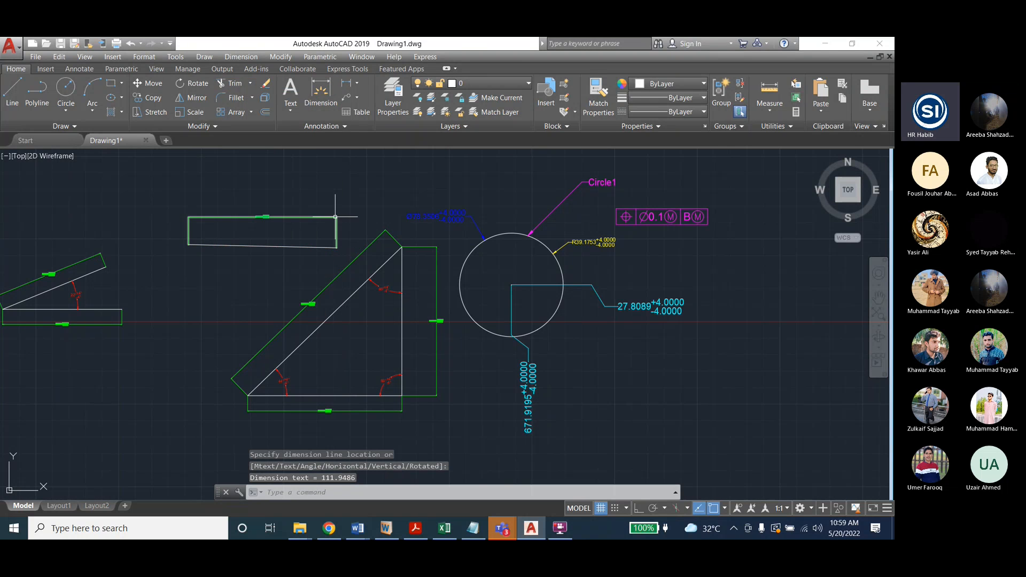
{"action": "right_click", "coordinate": [263, 216]}
{"action": "key", "text": "Escape"}
{"action": "key", "text": "Escape"}
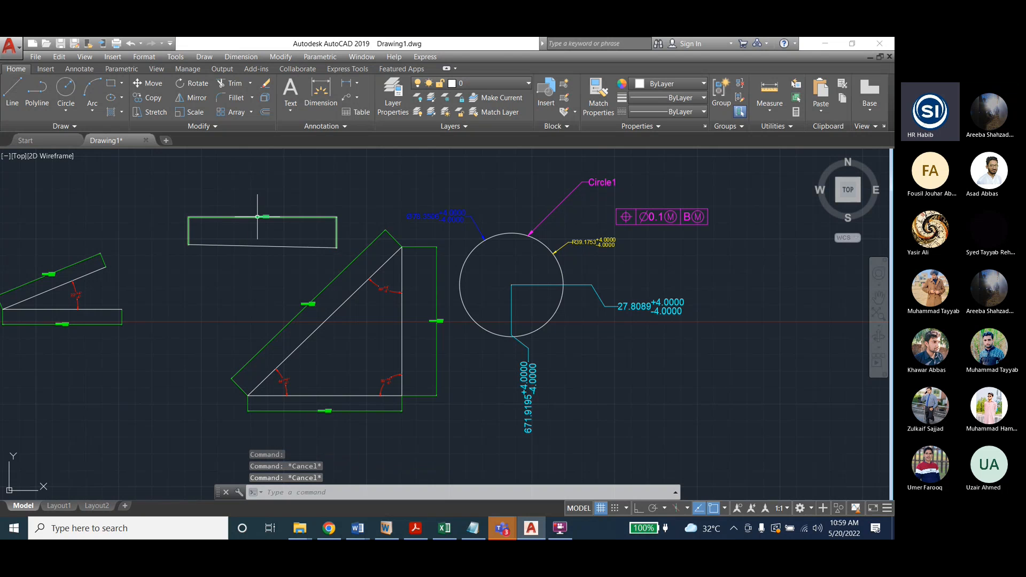
{"action": "scroll", "coordinate": [257, 216], "scroll_direction": "up", "scroll_amount": 5}
{"action": "scroll", "coordinate": [344, 224], "scroll_direction": "down", "scroll_amount": 1}
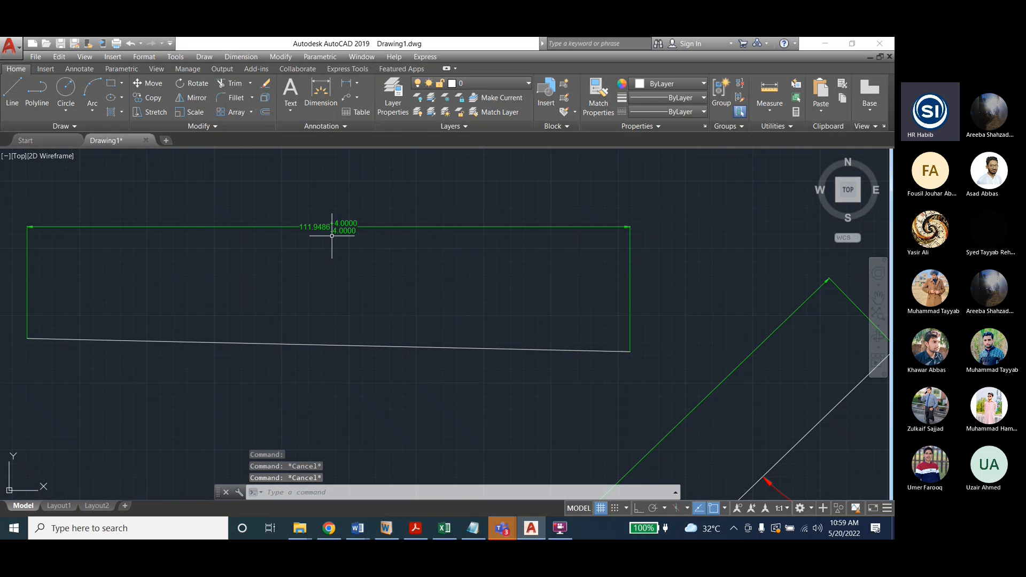
{"action": "left_click", "coordinate": [323, 226]}
{"action": "double_click", "coordinate": [313, 227]}
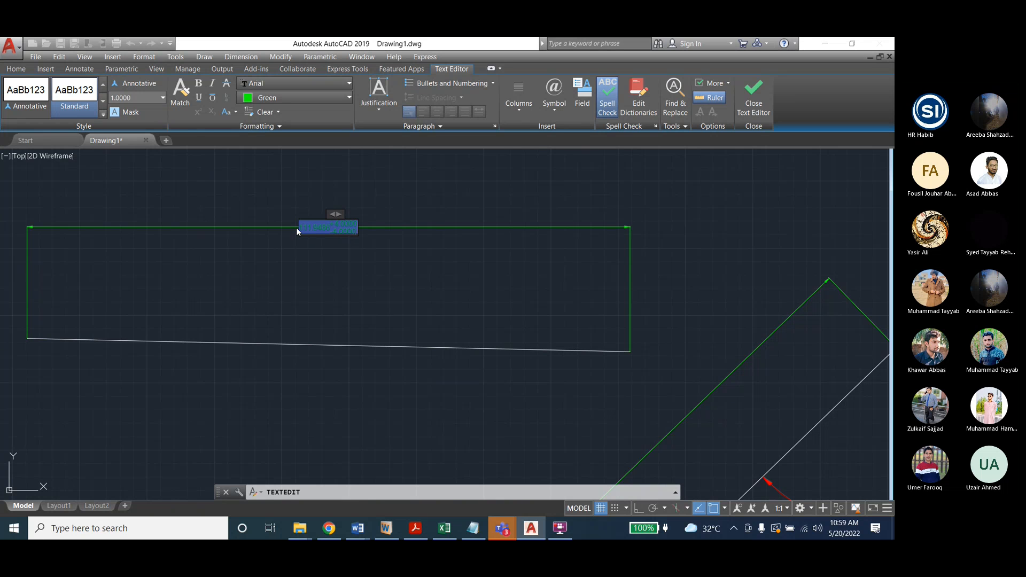
{"action": "right_click", "coordinate": [307, 229]}
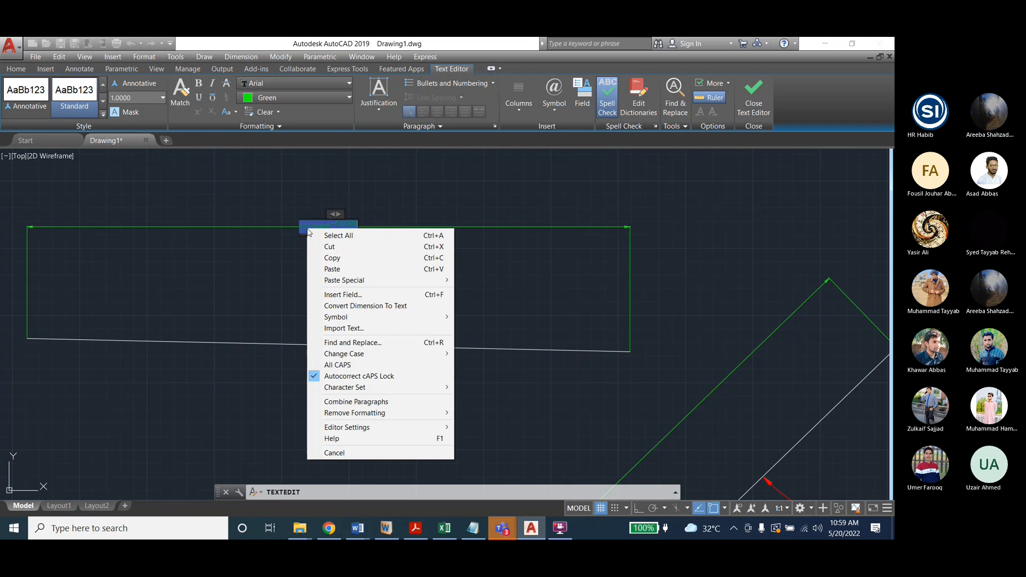
{"action": "key", "text": "Escape"}
{"action": "key", "text": "Escape"}
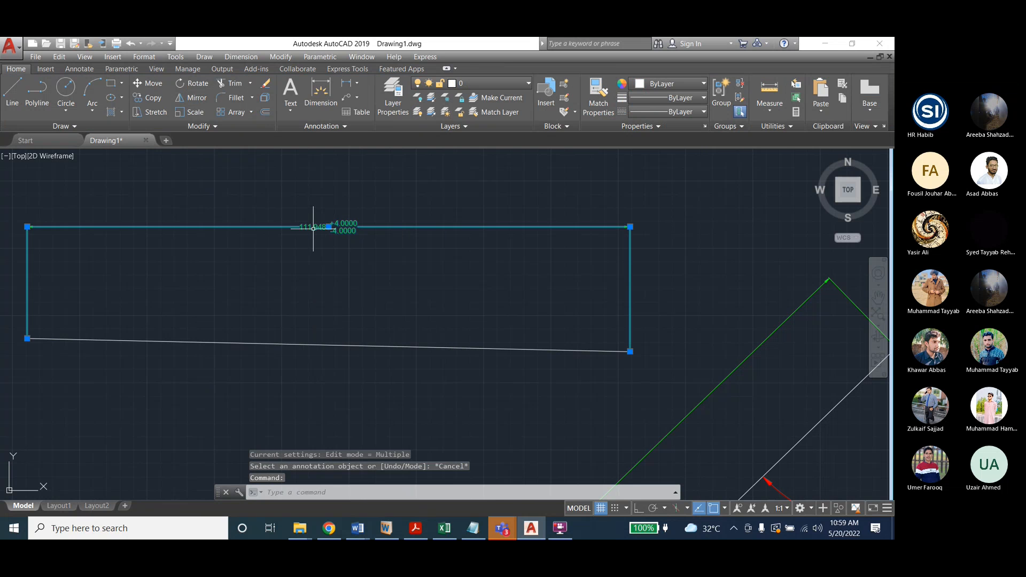
{"action": "double_click", "coordinate": [316, 225]}
{"action": "key", "text": "Escape"}
{"action": "key", "text": "Escape"}
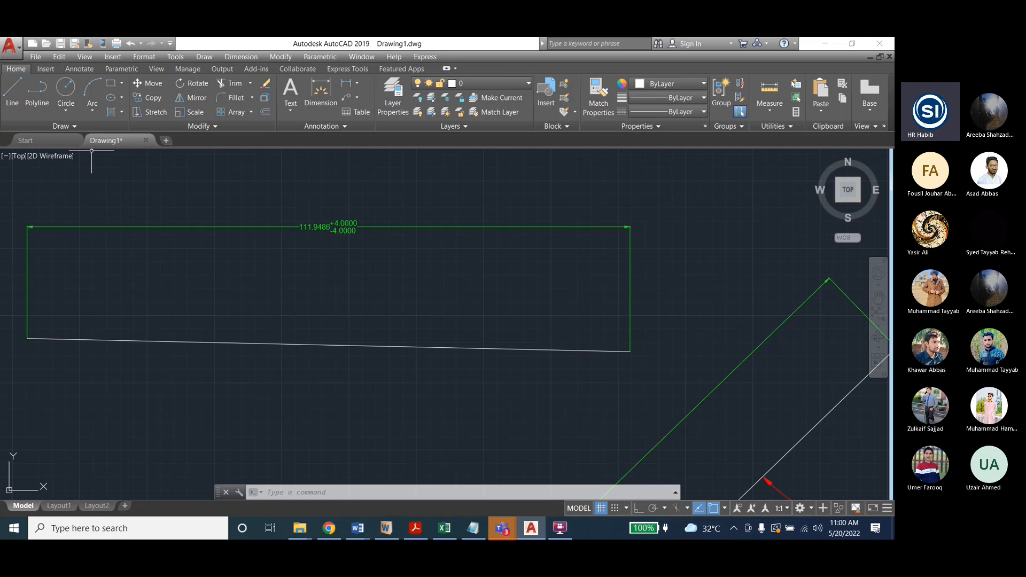
Draw a short, nearly horizontal line about 22.6 units long just above the right half of the 112-unit dimension
{"action": "left_click", "coordinate": [13, 90]}
{"action": "left_click", "coordinate": [443, 208]}
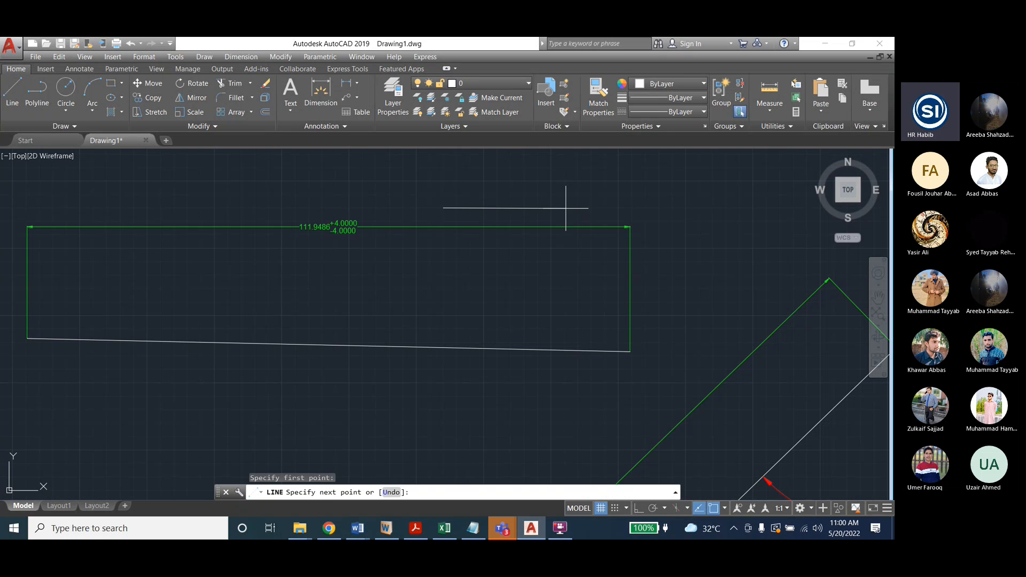
{"action": "left_click", "coordinate": [565, 207]}
{"action": "key", "text": "Escape"}
Add a linear dimension between the endpoints of the short line, placed just above it
{"action": "left_click", "coordinate": [241, 57]}
{"action": "left_click", "coordinate": [246, 85]}
{"action": "left_click", "coordinate": [443, 208]}
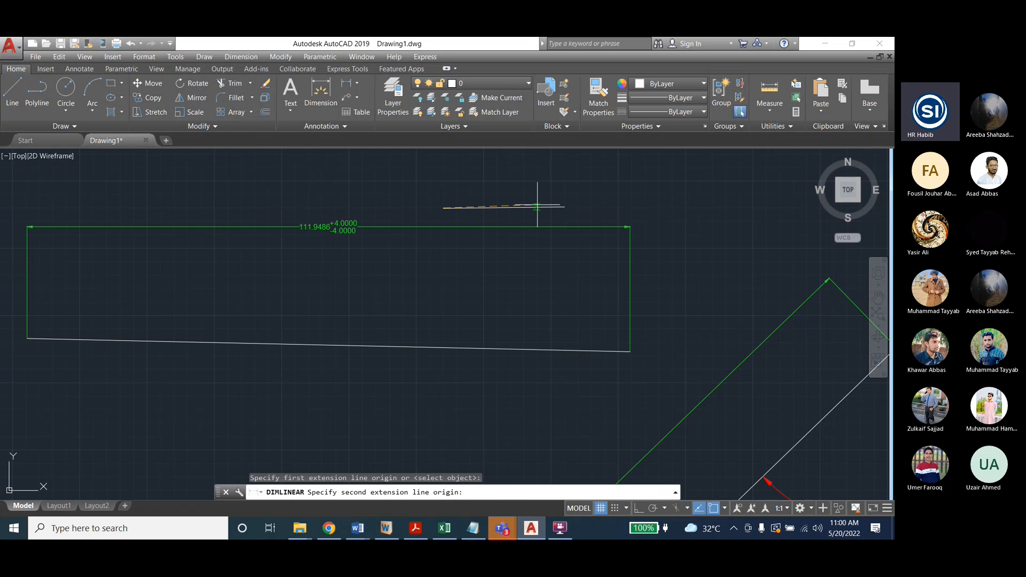
{"action": "left_click", "coordinate": [564, 207]}
{"action": "left_click", "coordinate": [565, 194]}
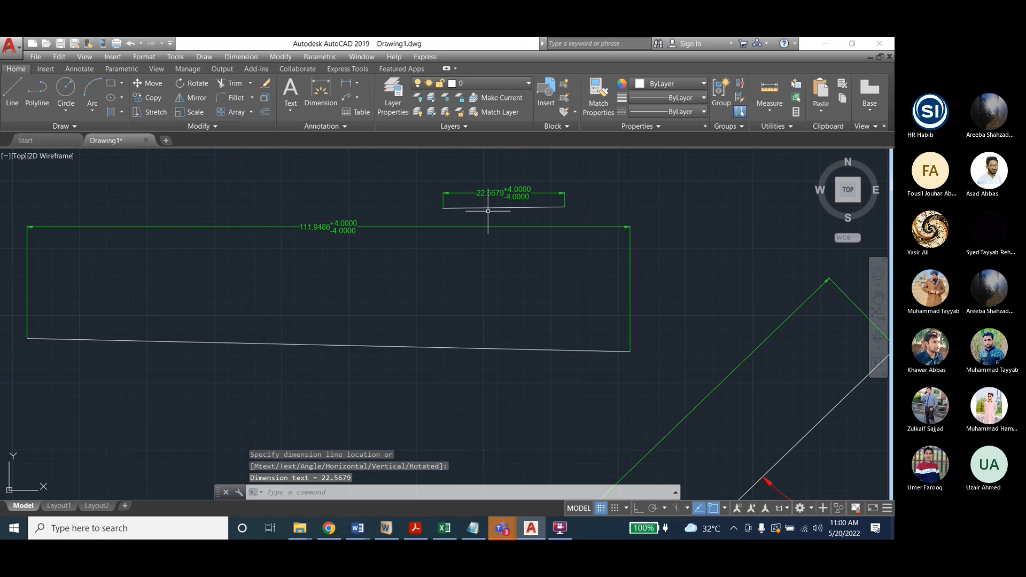
Draw a nearly horizontal line about 9.3 units long in the empty area above the small acute angle
{"action": "scroll", "coordinate": [493, 274], "scroll_direction": "down", "scroll_amount": 5}
{"action": "scroll", "coordinate": [543, 298], "scroll_direction": "down", "scroll_amount": 2}
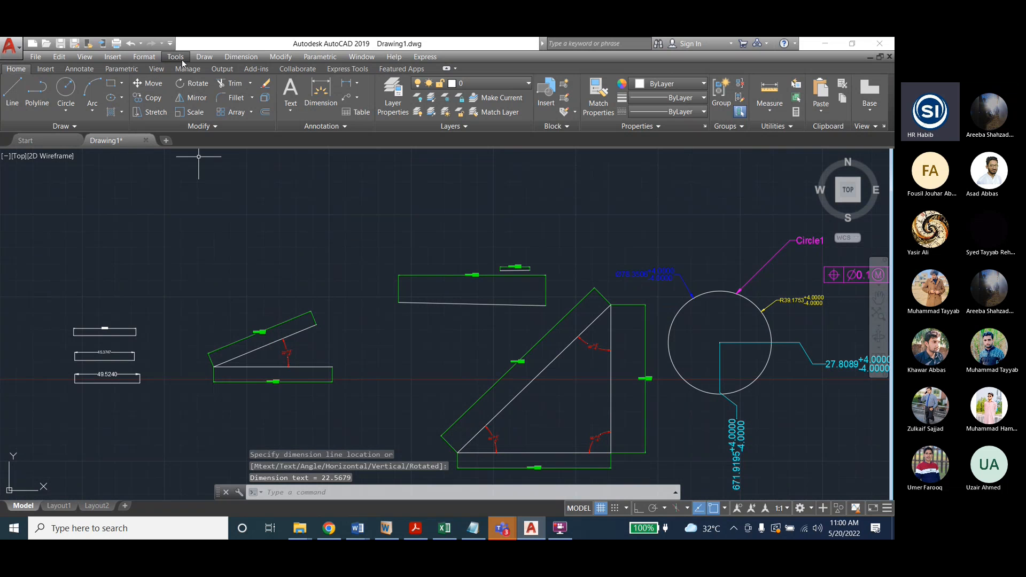
{"action": "left_click", "coordinate": [241, 57]}
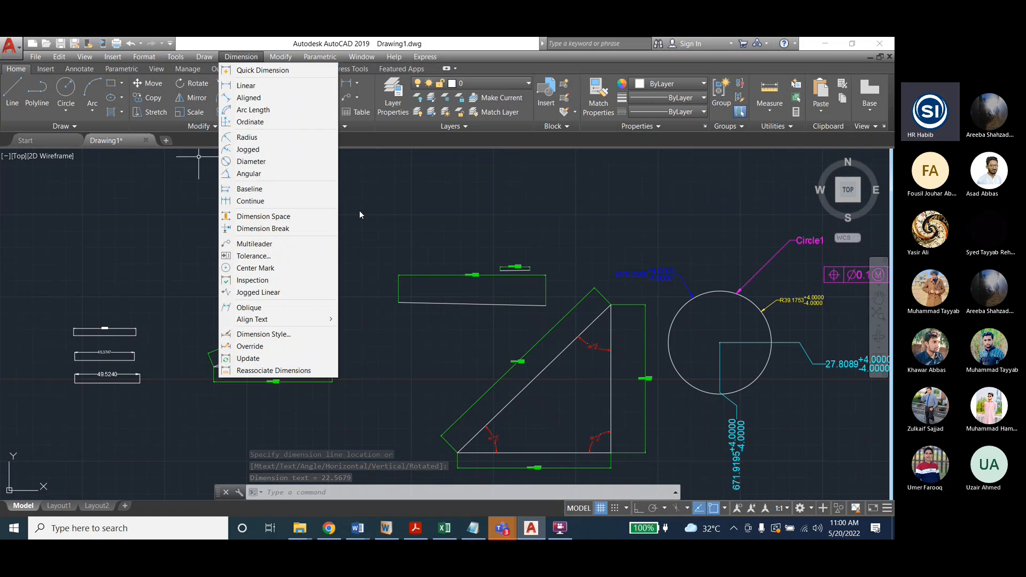
{"action": "key", "text": "Escape"}
{"action": "scroll", "coordinate": [372, 223], "scroll_direction": "down", "scroll_amount": 2}
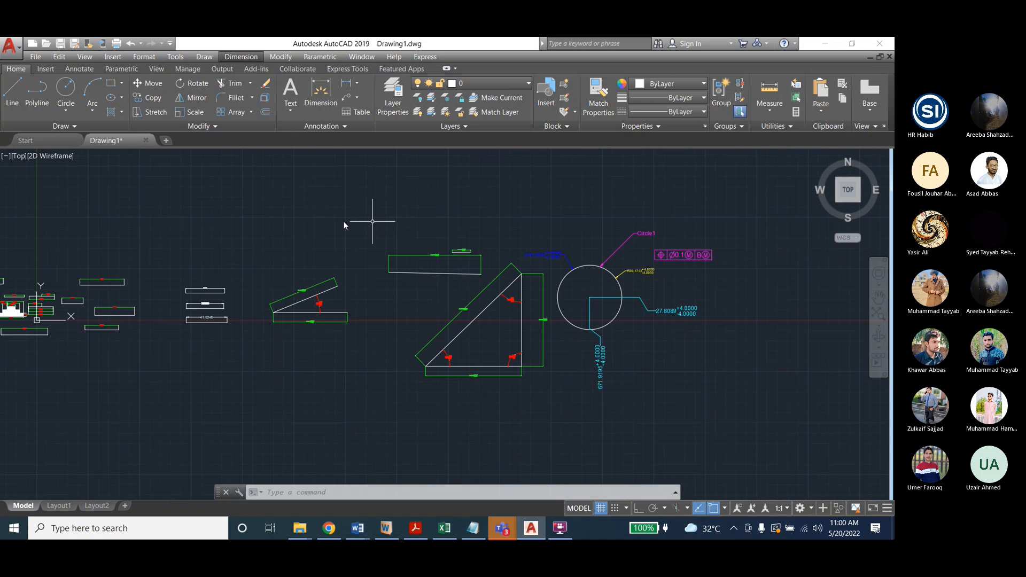
{"action": "scroll", "coordinate": [339, 232], "scroll_direction": "up", "scroll_amount": 6}
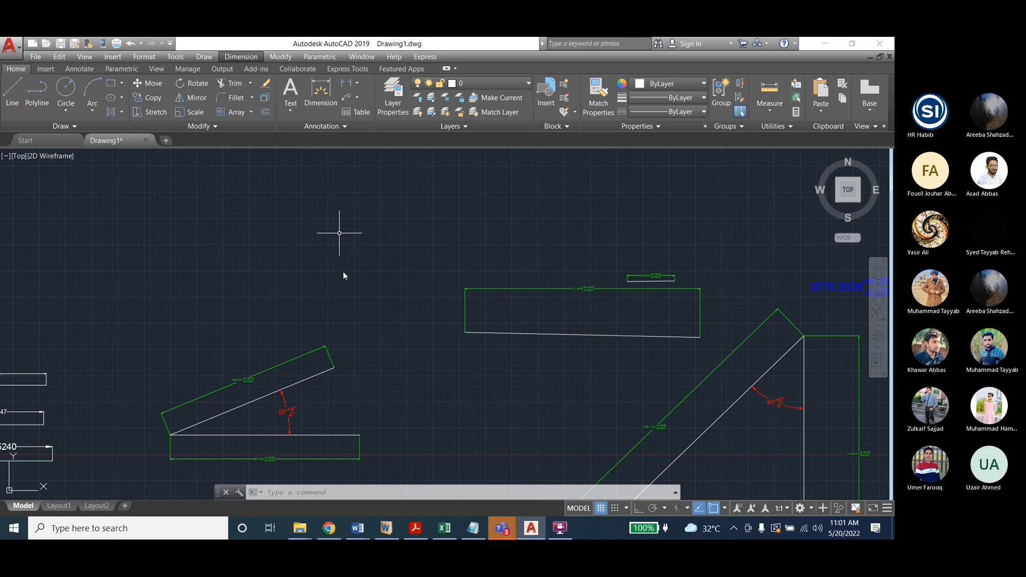
{"action": "scroll", "coordinate": [343, 270], "scroll_direction": "up", "scroll_amount": 5}
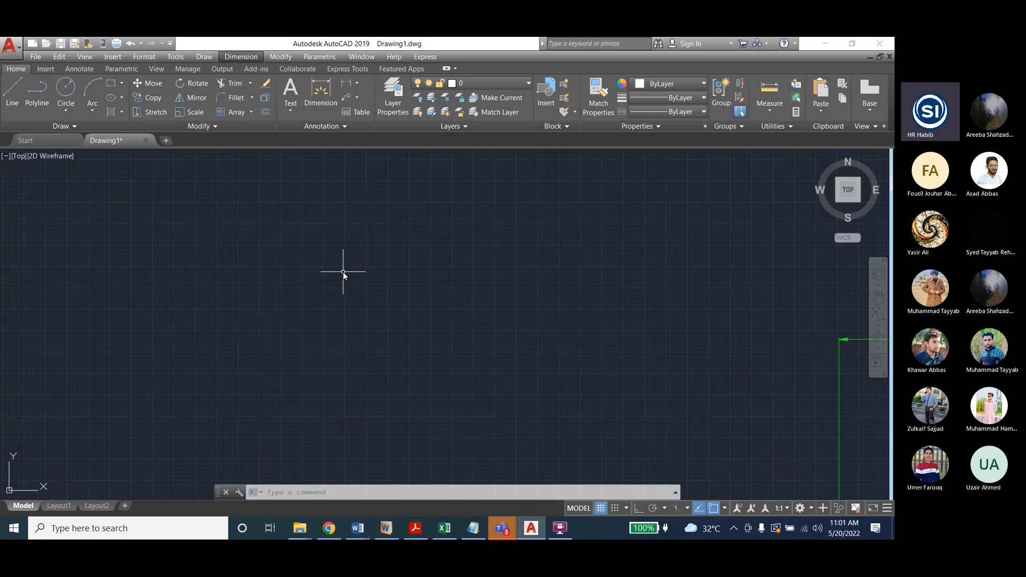
{"action": "left_click", "coordinate": [12, 92]}
{"action": "left_click", "coordinate": [340, 268]}
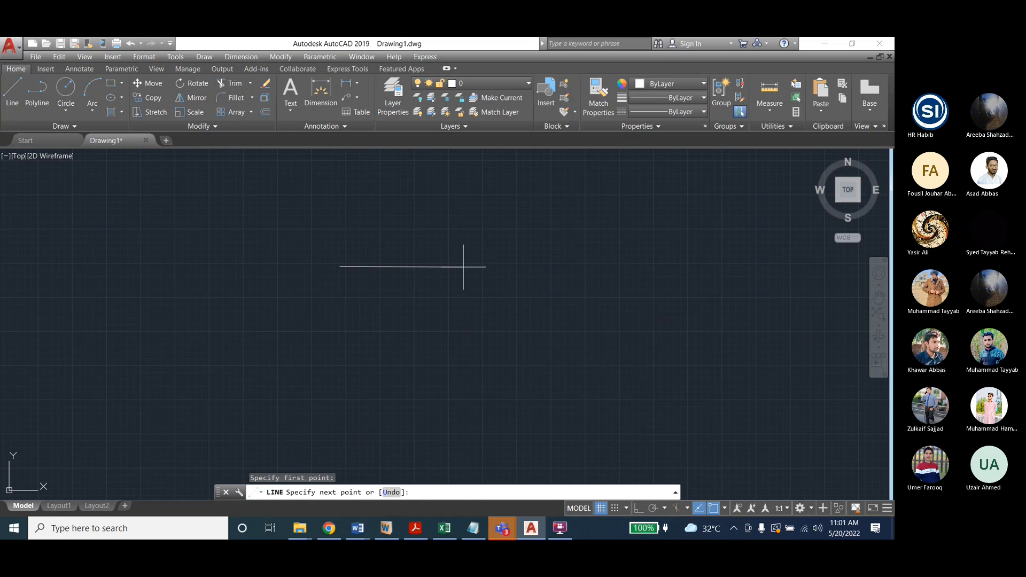
{"action": "left_click", "coordinate": [466, 267]}
{"action": "key", "text": "Escape"}
{"action": "key", "text": "Escape"}
Dimension the 9.3-unit line linearly between its endpoints, with the dimension line just above it
{"action": "left_click", "coordinate": [241, 57]}
{"action": "left_click", "coordinate": [251, 86]}
{"action": "left_click", "coordinate": [340, 267]}
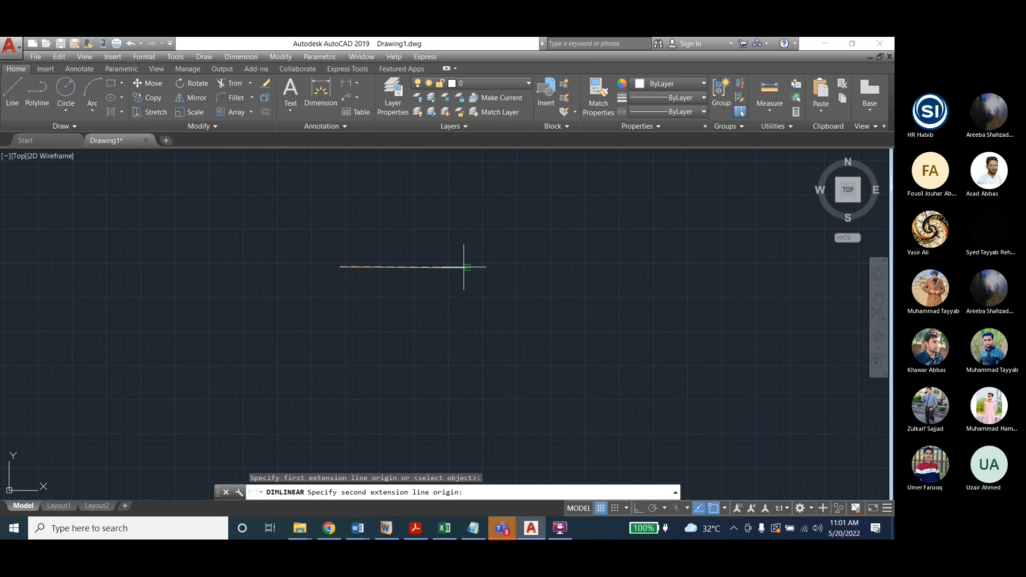
{"action": "left_click", "coordinate": [466, 268]}
{"action": "left_click", "coordinate": [522, 253]}
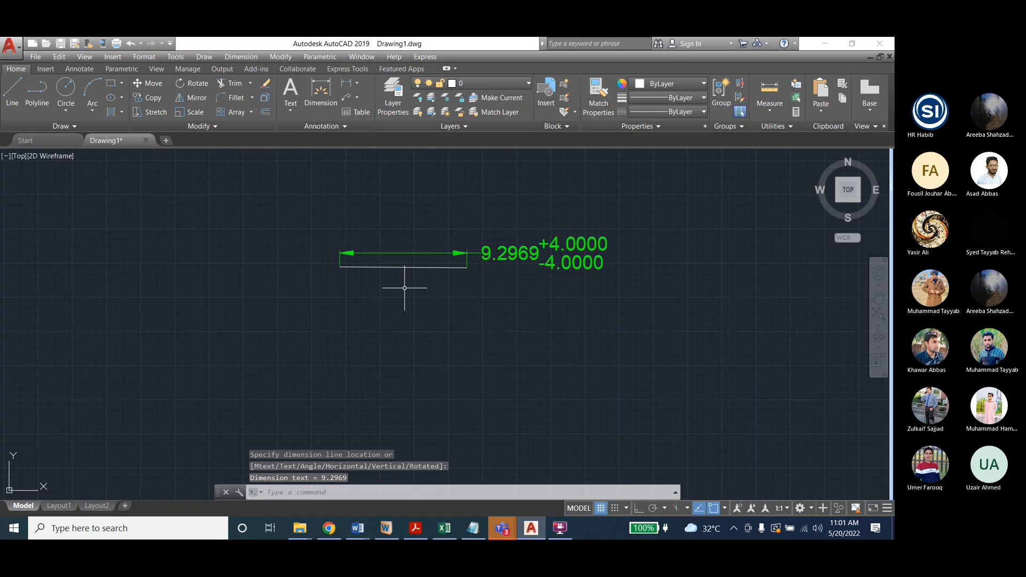
{"action": "key", "text": "Escape"}
{"action": "scroll", "coordinate": [340, 262], "scroll_direction": "up", "scroll_amount": 4}
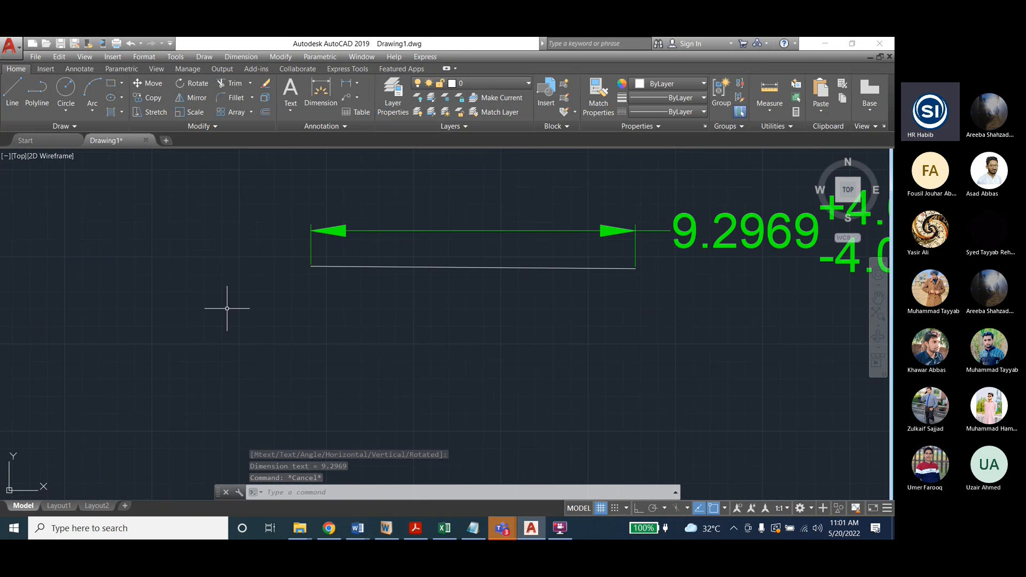
{"action": "scroll", "coordinate": [219, 310], "scroll_direction": "down", "scroll_amount": 2}
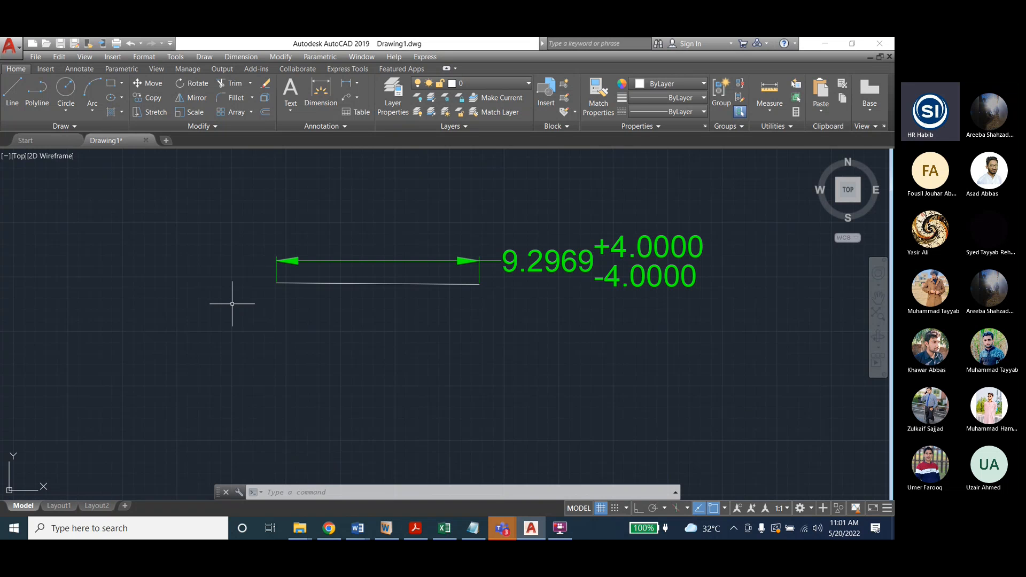
Place a linear dimension spanning about 3.1 units between two free points below the 9.3-unit line
{"action": "left_click", "coordinate": [248, 58]}
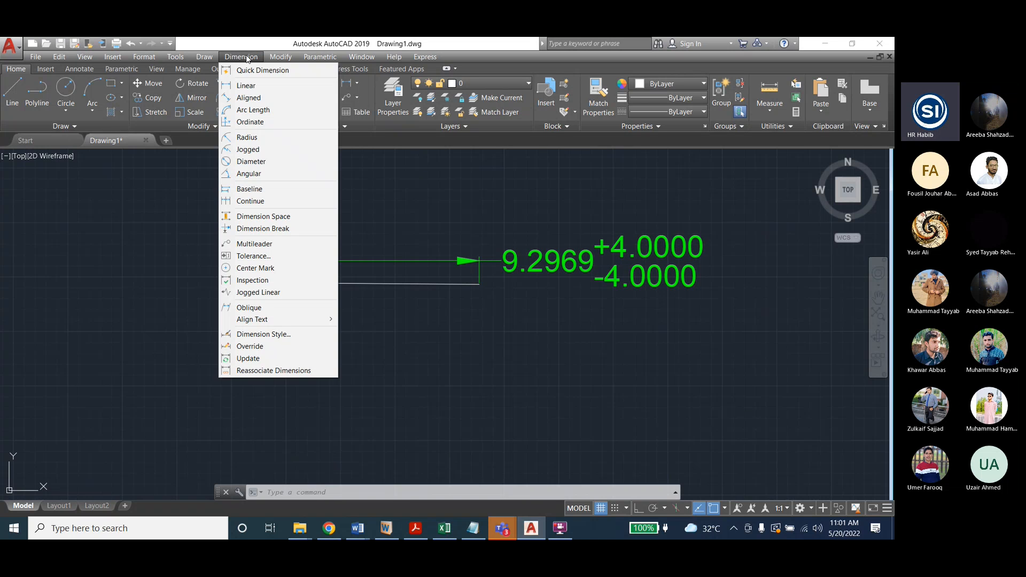
{"action": "left_click", "coordinate": [247, 85]}
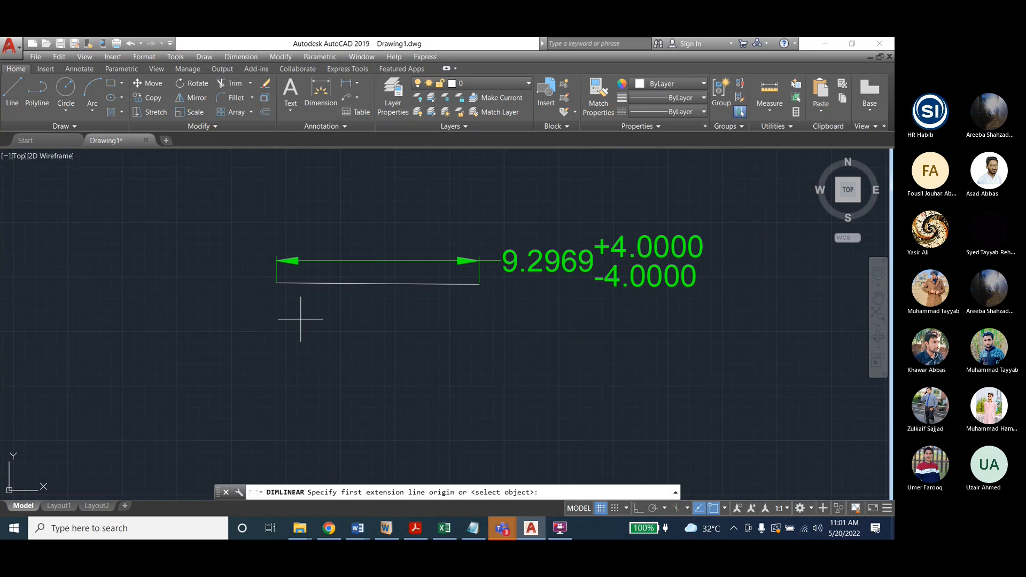
{"action": "left_click", "coordinate": [293, 353]}
{"action": "left_click", "coordinate": [362, 357]}
{"action": "left_click", "coordinate": [315, 365]}
{"action": "key", "text": "Escape"}
{"action": "key", "text": "Escape"}
{"action": "key", "text": "Escape"}
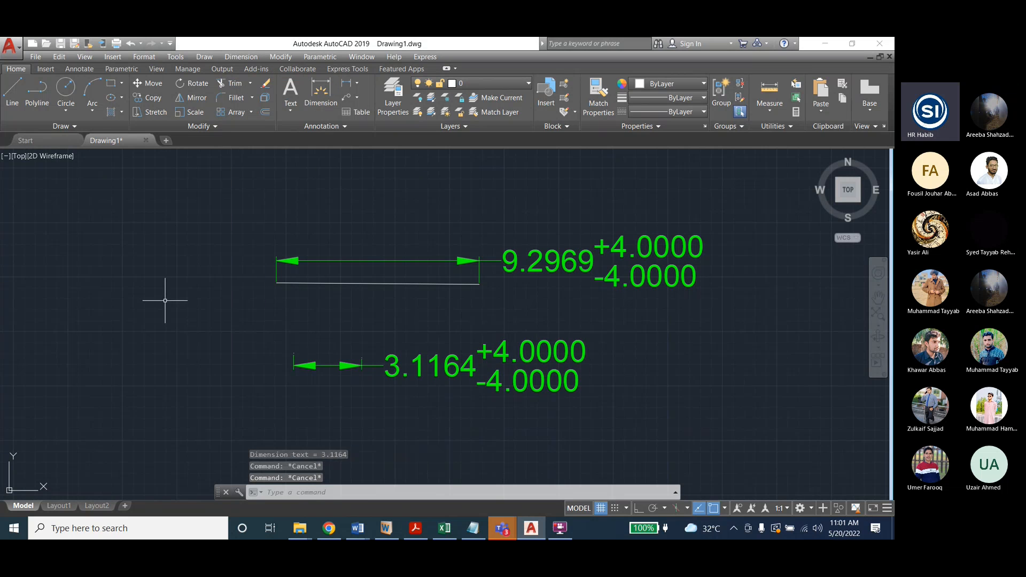
Draw a nearly horizontal line about 1.3 units long just above the 3.1-unit dimension's arrows
{"action": "scroll", "coordinate": [317, 377], "scroll_direction": "up", "scroll_amount": 6}
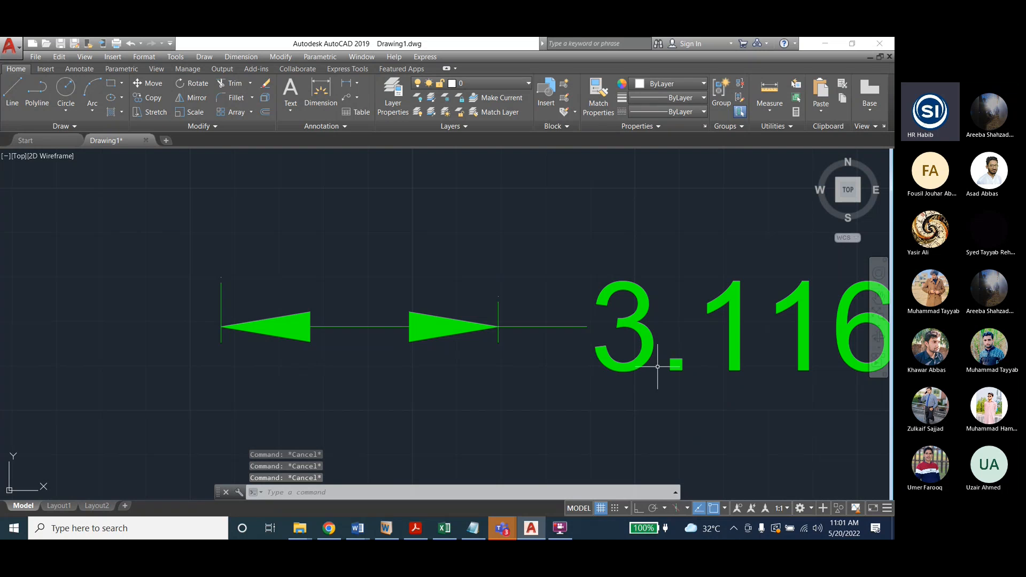
{"action": "left_click", "coordinate": [12, 90]}
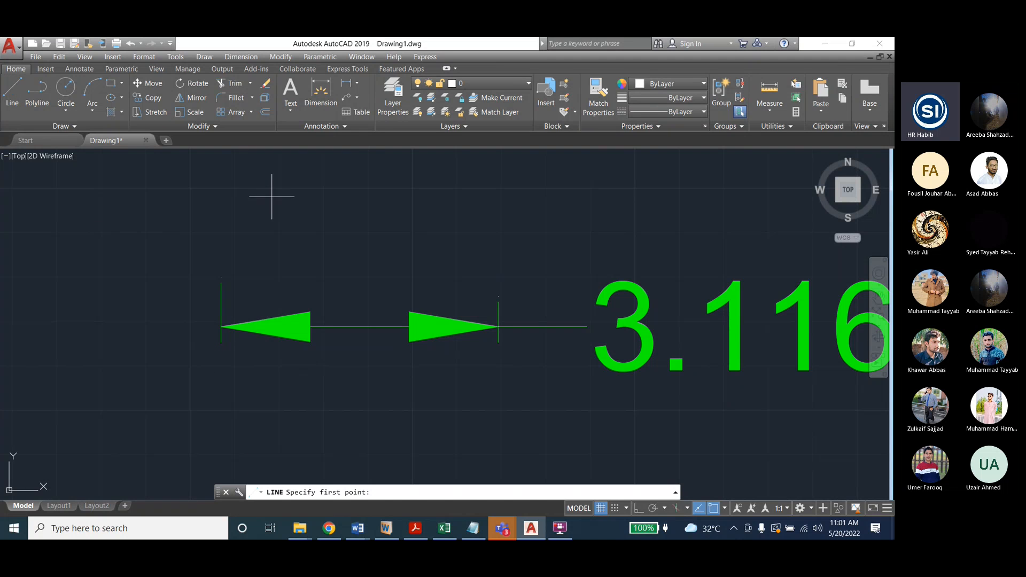
{"action": "left_click", "coordinate": [289, 233]}
{"action": "key", "text": "Escape"}
{"action": "key", "text": "Escape"}
{"action": "key", "text": "Escape"}
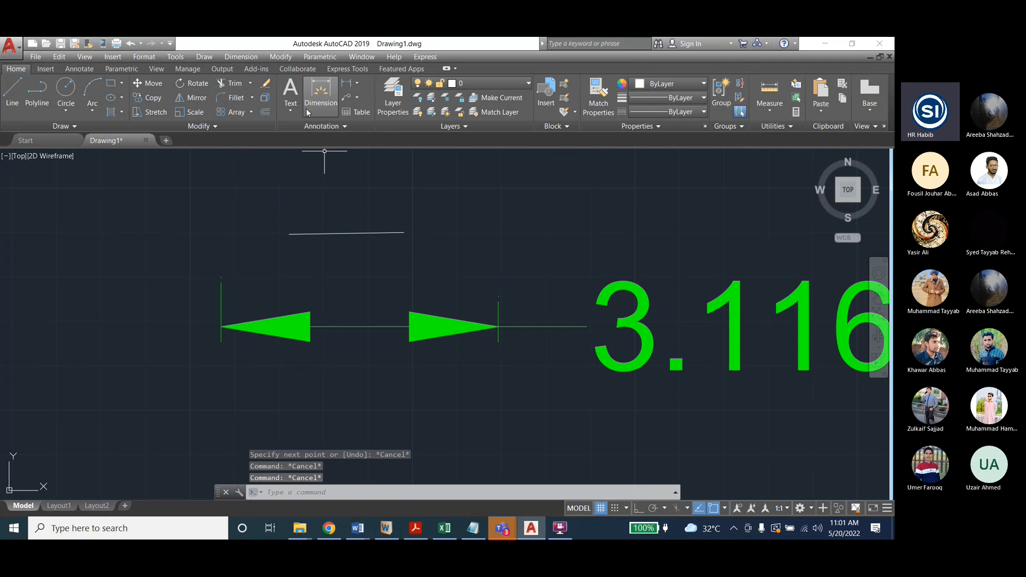
Add a linear dimension to the 1.3-unit line, placed just above it
{"action": "left_click", "coordinate": [235, 58]}
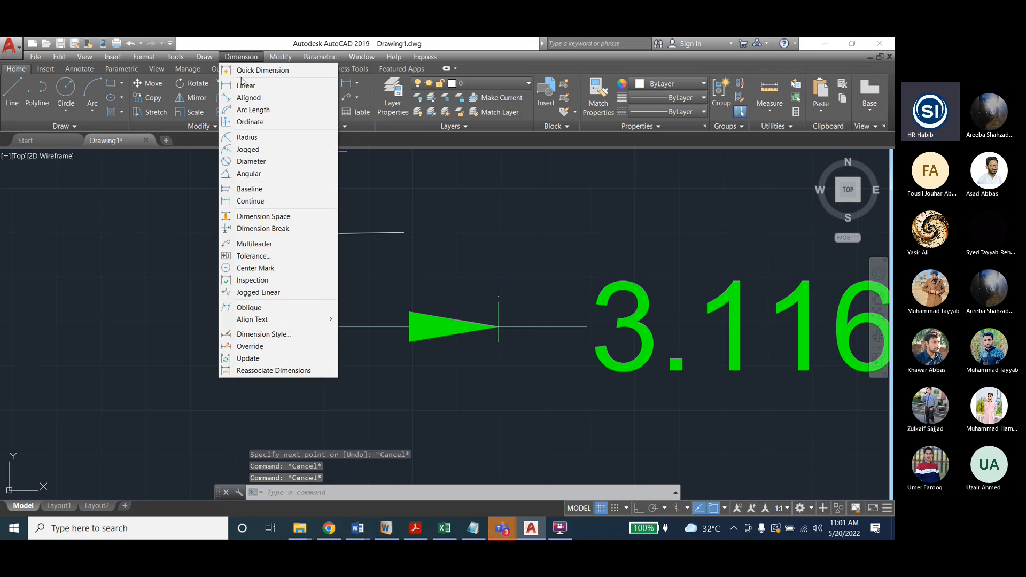
{"action": "left_click", "coordinate": [246, 84]}
{"action": "left_click", "coordinate": [289, 234]}
{"action": "left_click", "coordinate": [404, 233]}
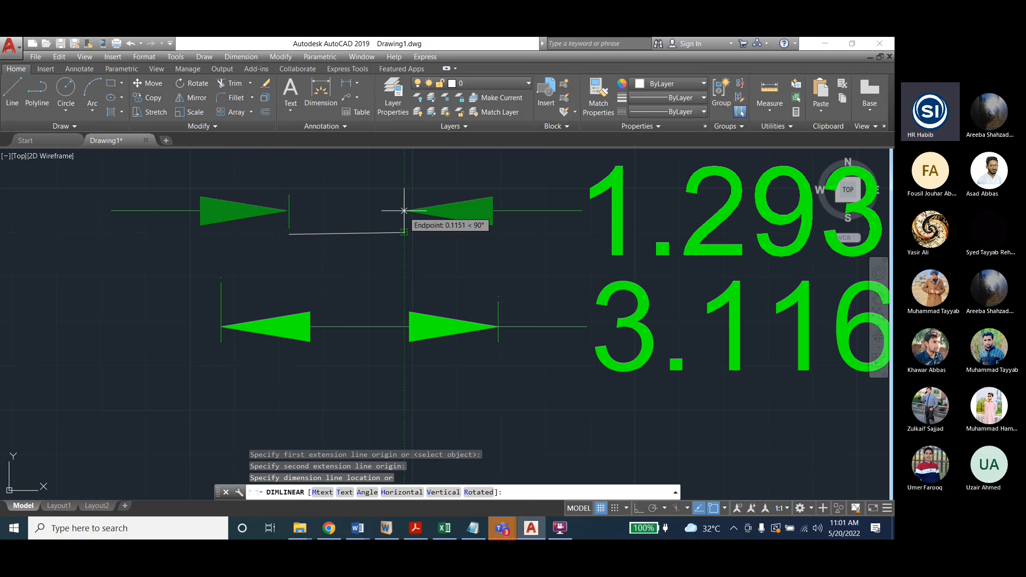
{"action": "left_click", "coordinate": [404, 210]}
{"action": "scroll", "coordinate": [371, 302], "scroll_direction": "up", "scroll_amount": 2}
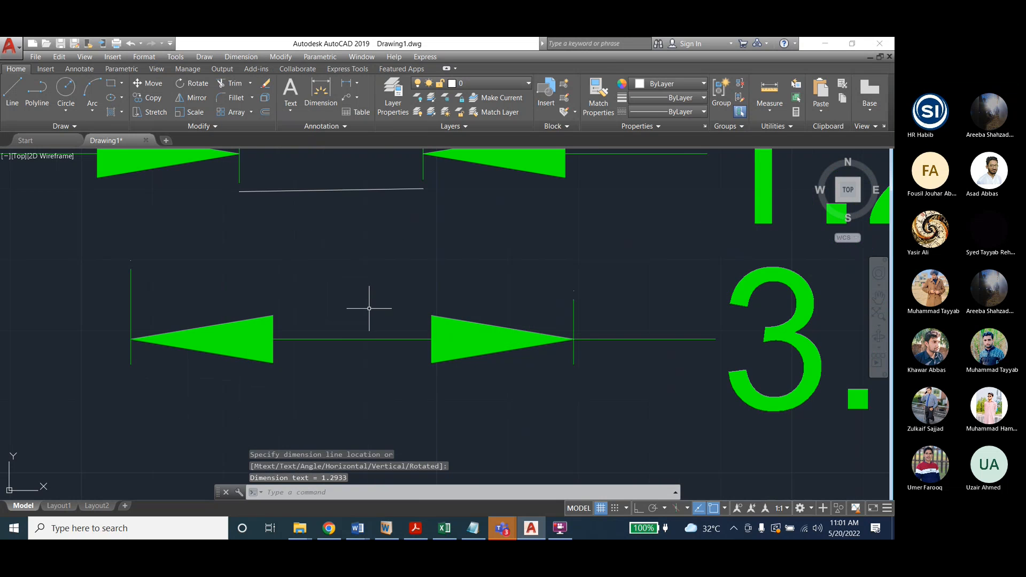
Draw a nearly horizontal line about 0.88 units long in the empty area below the 3.1-unit dimension
{"action": "scroll", "coordinate": [358, 232], "scroll_direction": "down", "scroll_amount": 2}
{"action": "scroll", "coordinate": [357, 232], "scroll_direction": "down", "scroll_amount": 2}
{"action": "scroll", "coordinate": [366, 424], "scroll_direction": "up", "scroll_amount": 3}
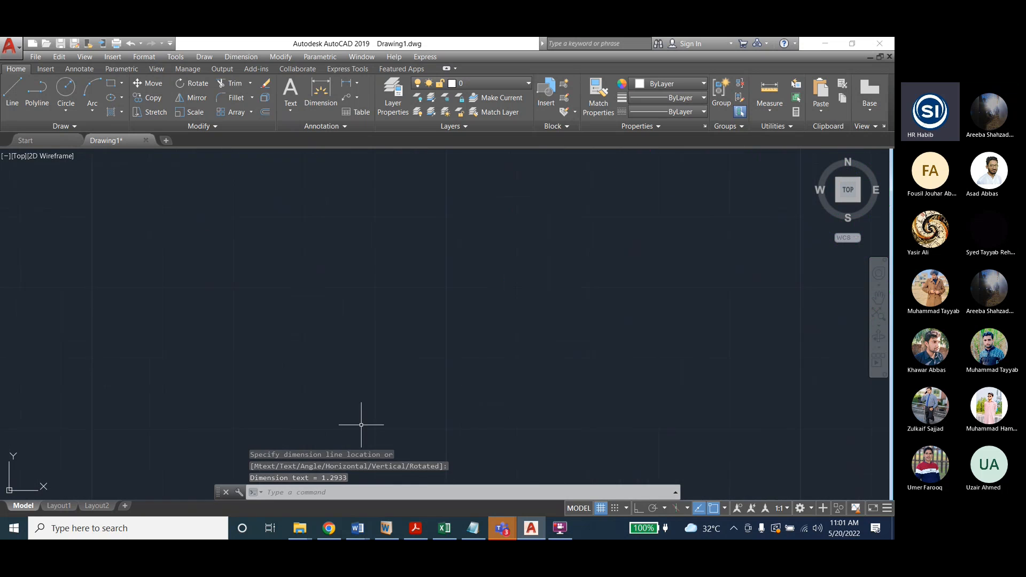
{"action": "left_click", "coordinate": [12, 94]}
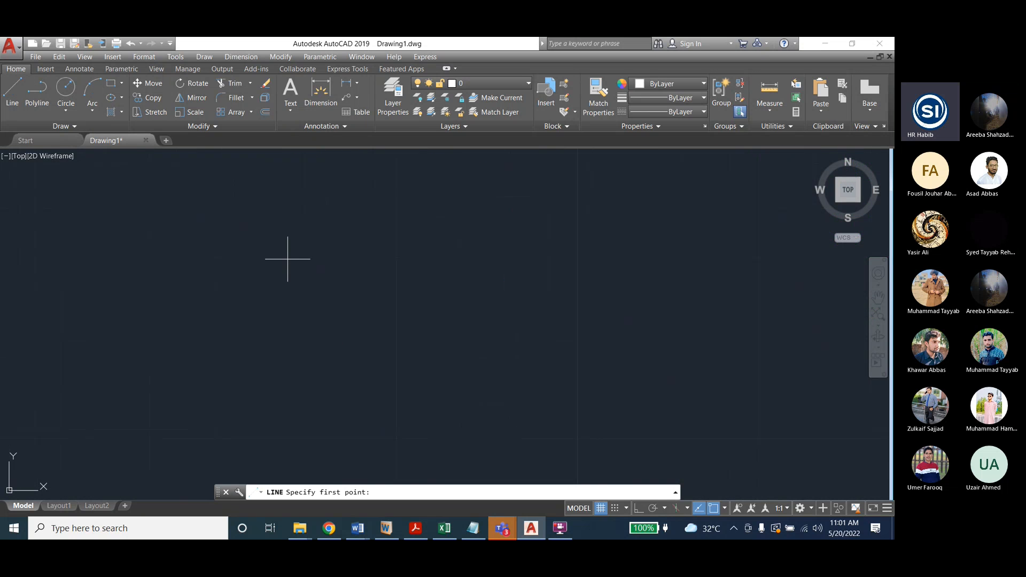
{"action": "left_click", "coordinate": [274, 308]}
{"action": "left_click", "coordinate": [594, 309]}
{"action": "key", "text": "Return"}
Add a linear dimension between the endpoints of the 0.88-unit line, placed slightly above it
{"action": "left_click", "coordinate": [230, 57]}
{"action": "left_click", "coordinate": [244, 84]}
{"action": "left_click", "coordinate": [273, 308]}
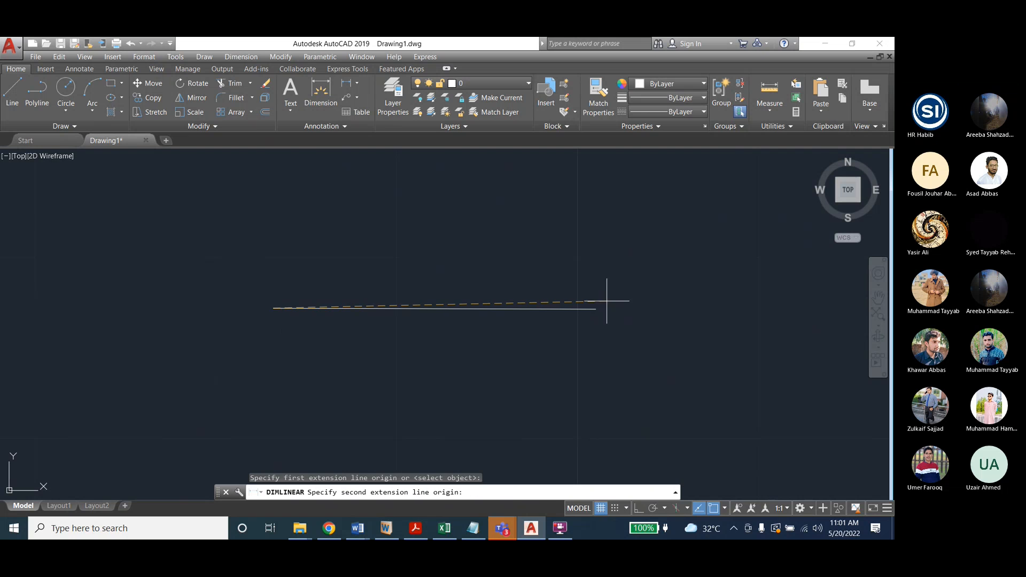
{"action": "left_click", "coordinate": [595, 309]}
{"action": "left_click", "coordinate": [576, 287]}
{"action": "scroll", "coordinate": [431, 301], "scroll_direction": "down", "scroll_amount": 6}
{"action": "scroll", "coordinate": [252, 326], "scroll_direction": "down", "scroll_amount": 2}
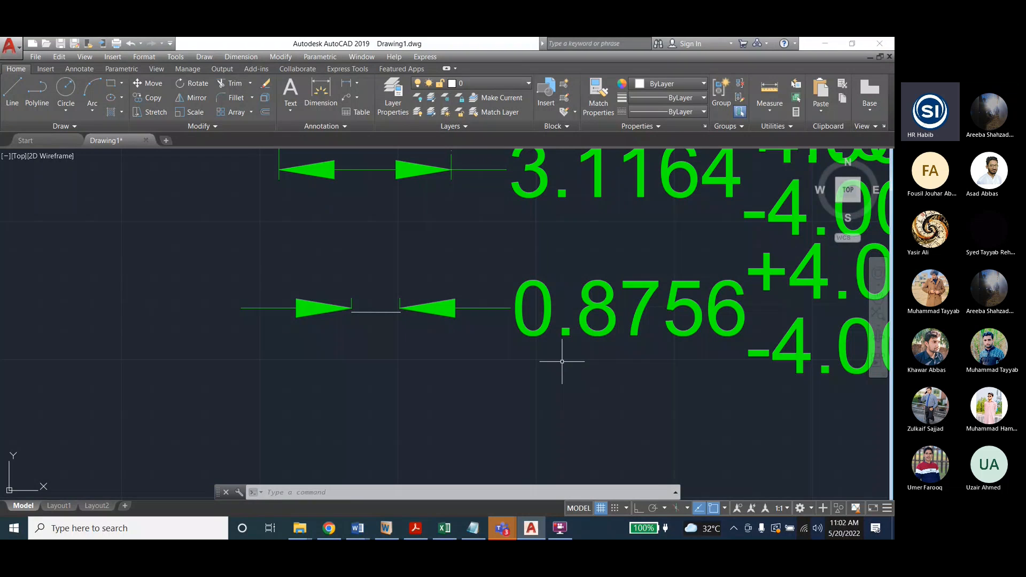
Review the tolerance zero suppression settings of dimension style 1 and accept the style
{"action": "left_click", "coordinate": [240, 56]}
{"action": "left_click", "coordinate": [278, 334]}
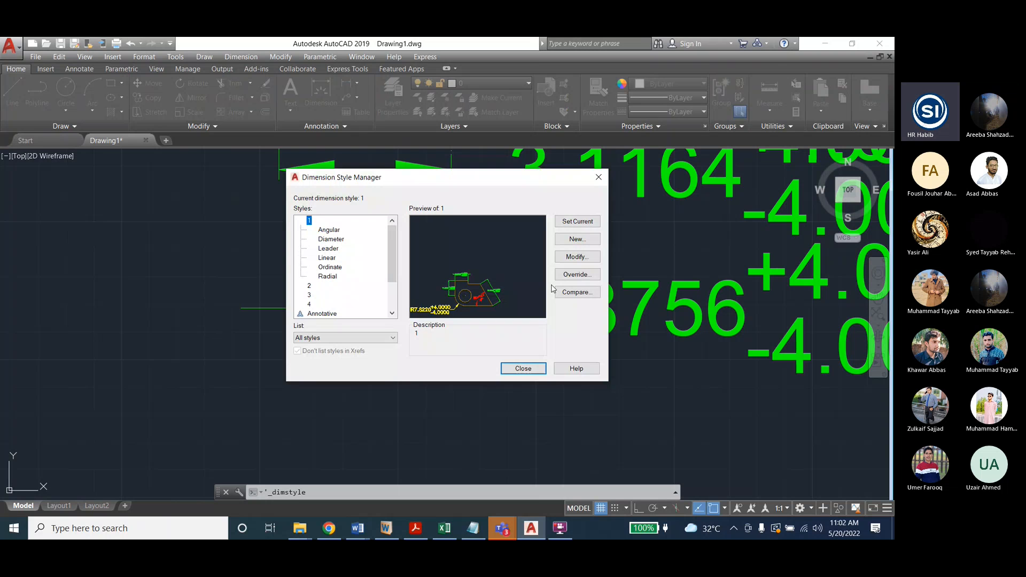
{"action": "left_click", "coordinate": [577, 257]}
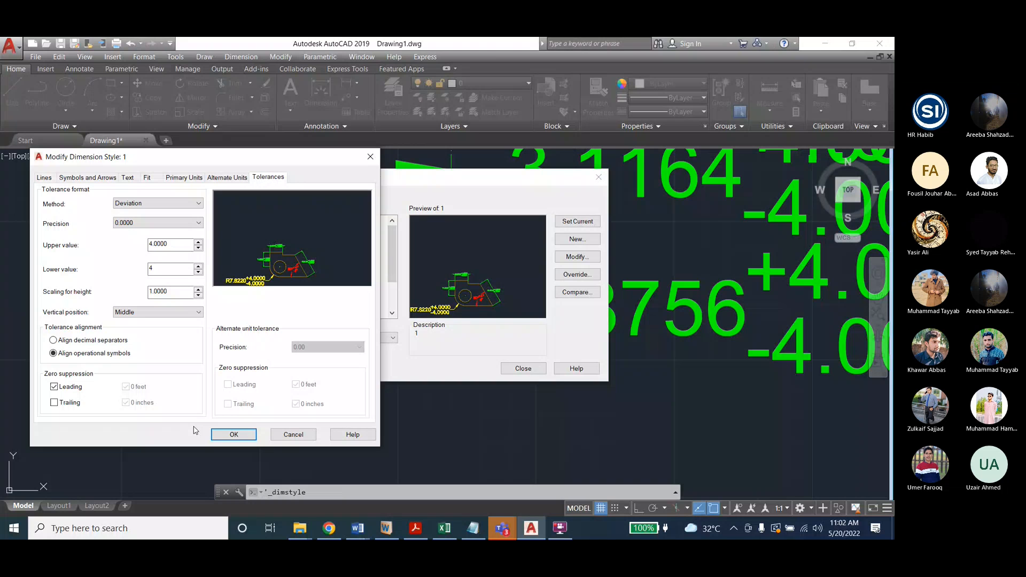
{"action": "left_click", "coordinate": [233, 435]}
{"action": "left_click", "coordinate": [523, 368]}
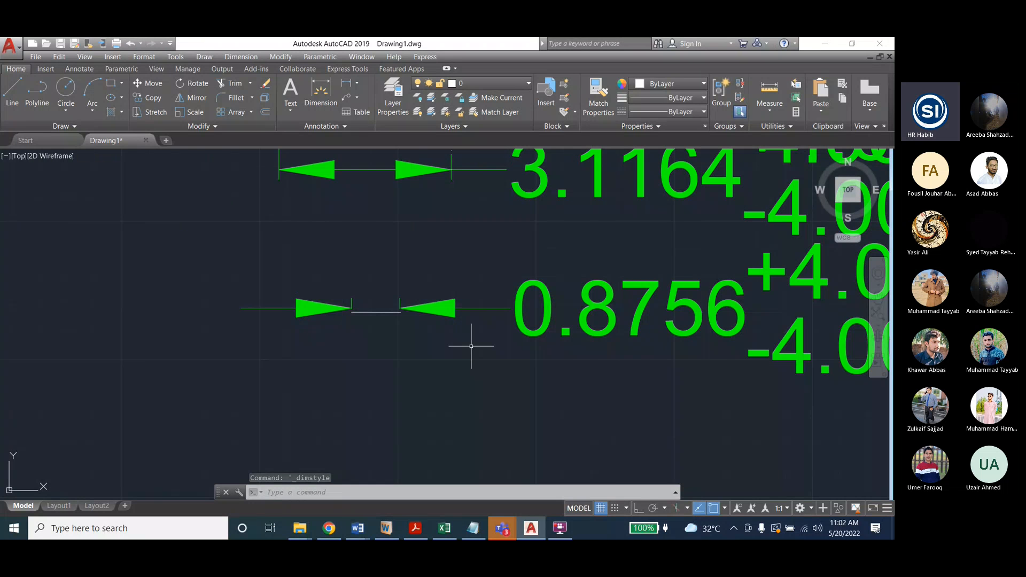
Set dimension style 1's deviation tolerance to an upper value of 0.5 and a lower value of 0.6, with leading zero suppression off
{"action": "scroll", "coordinate": [289, 340], "scroll_direction": "down", "scroll_amount": 2}
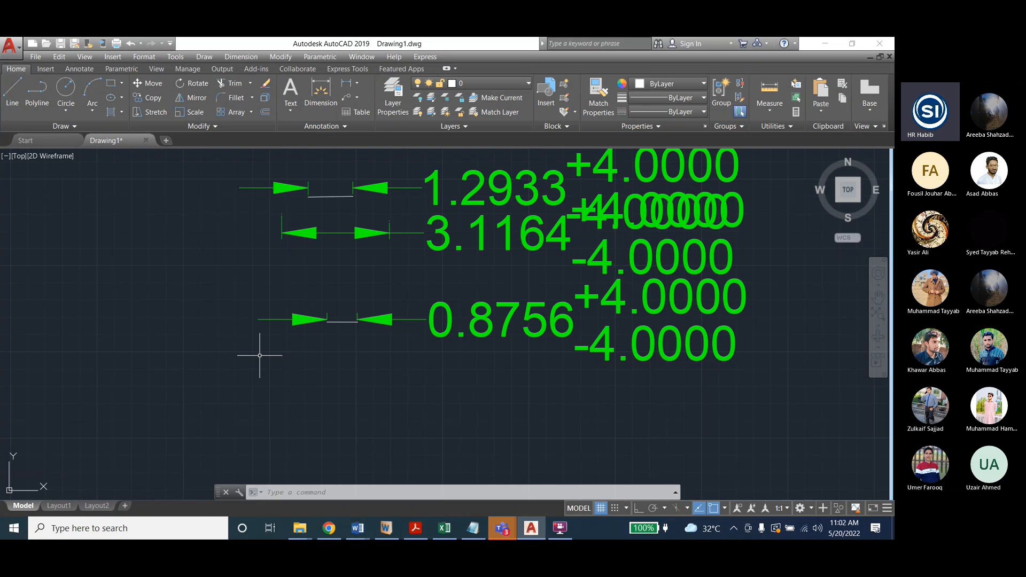
{"action": "scroll", "coordinate": [64, 332], "scroll_direction": "down", "scroll_amount": 4}
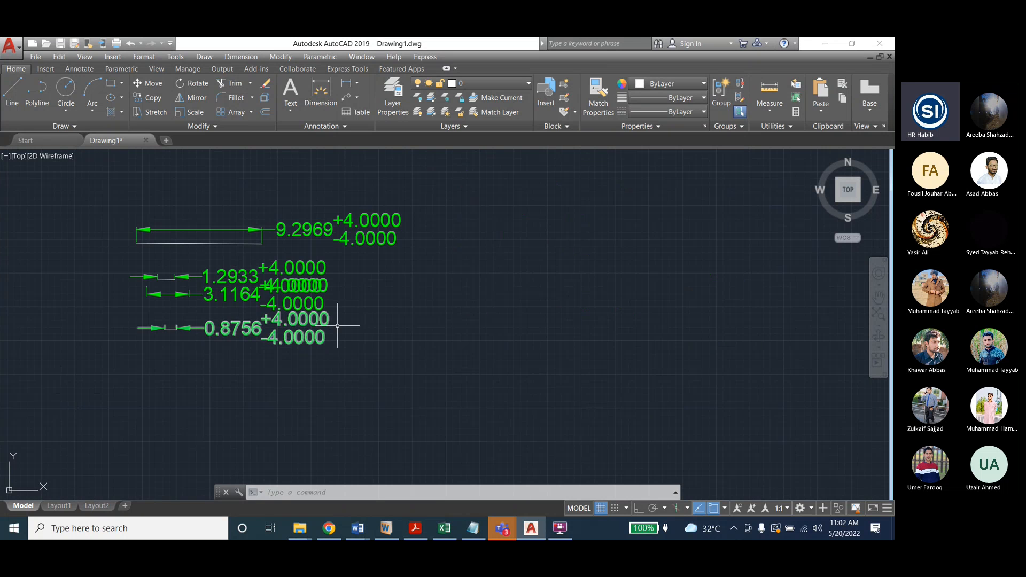
{"action": "left_click", "coordinate": [241, 57]}
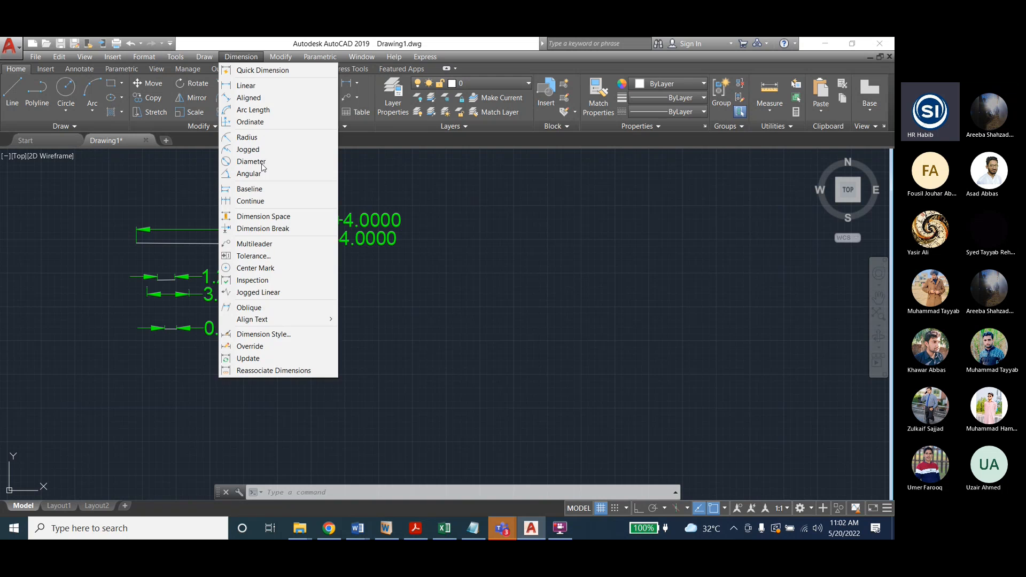
{"action": "left_click", "coordinate": [274, 335]}
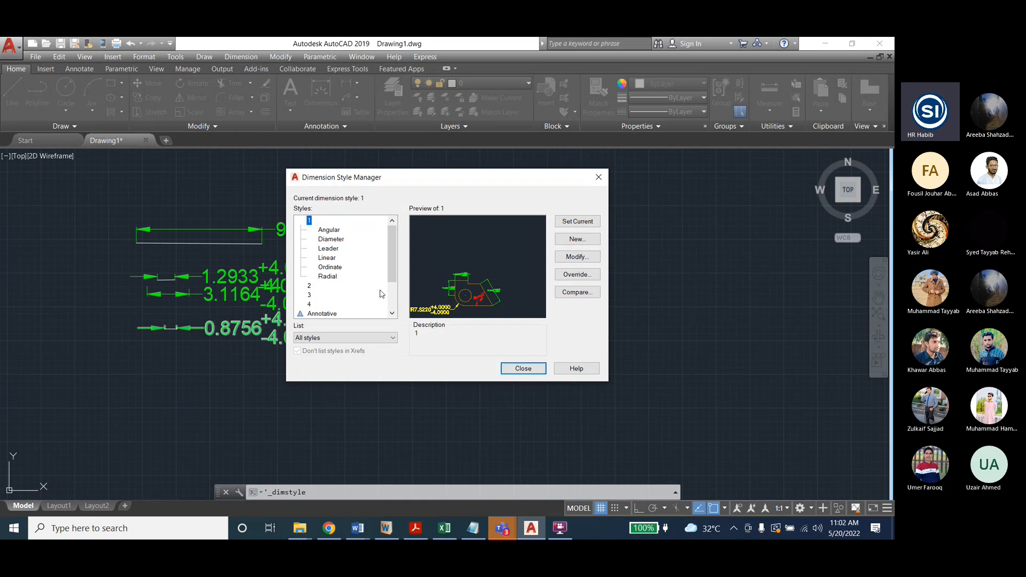
{"action": "left_click", "coordinate": [577, 259]}
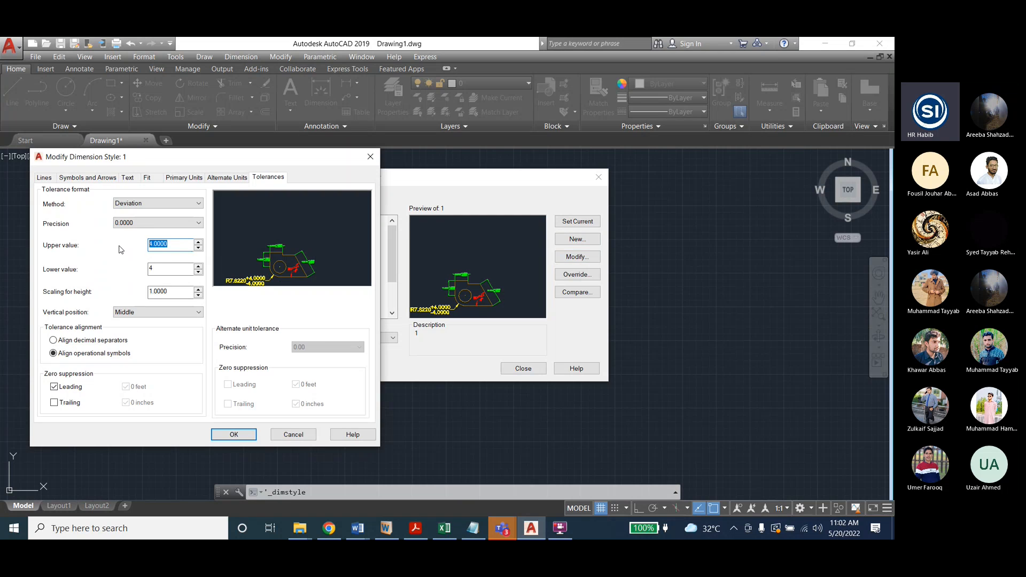
{"action": "type", "text": "0.5"}
{"action": "key", "text": "Tab"}
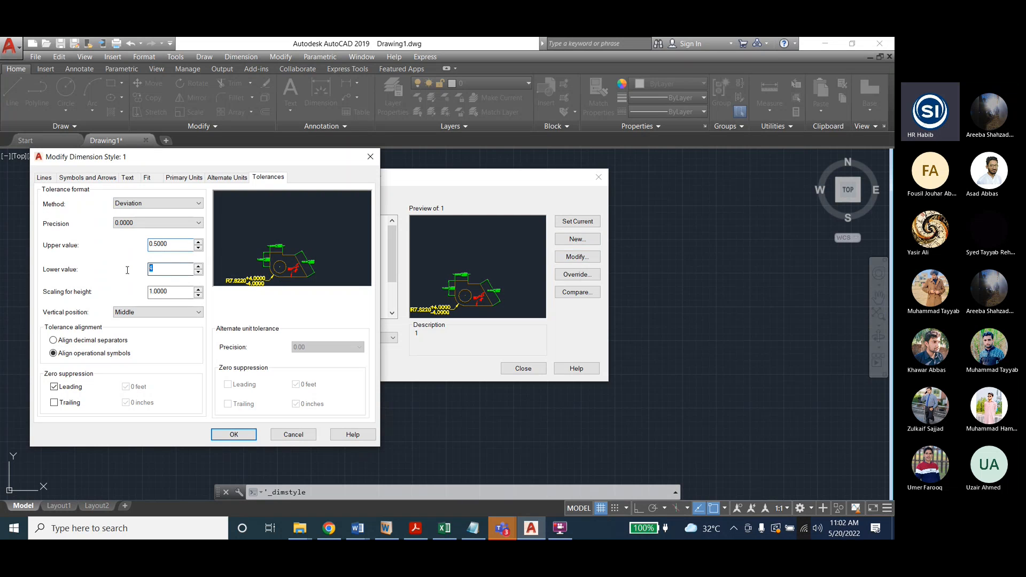
{"action": "type", "text": "0.6"}
{"action": "left_click", "coordinate": [54, 387]}
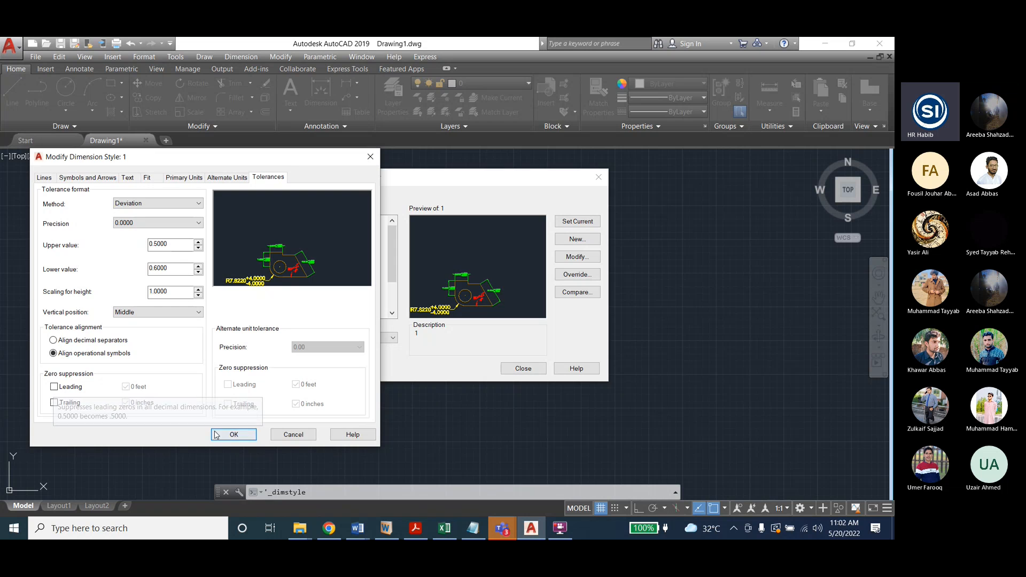
{"action": "left_click", "coordinate": [234, 434]}
{"action": "left_click", "coordinate": [523, 369]}
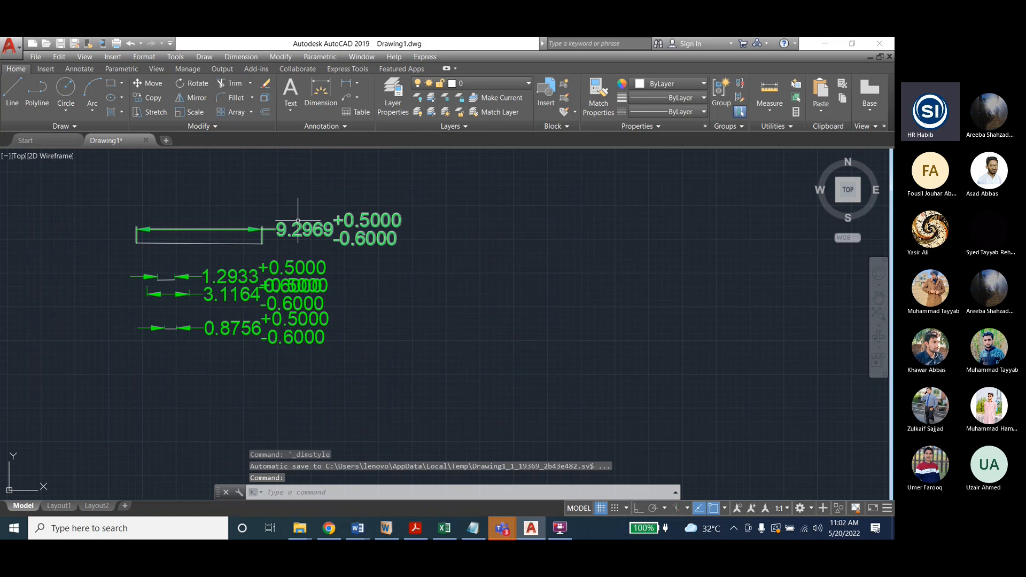
Turn on leading zero suppression for the tolerances in dimension style 1
{"action": "scroll", "coordinate": [294, 224], "scroll_direction": "up", "scroll_amount": 3}
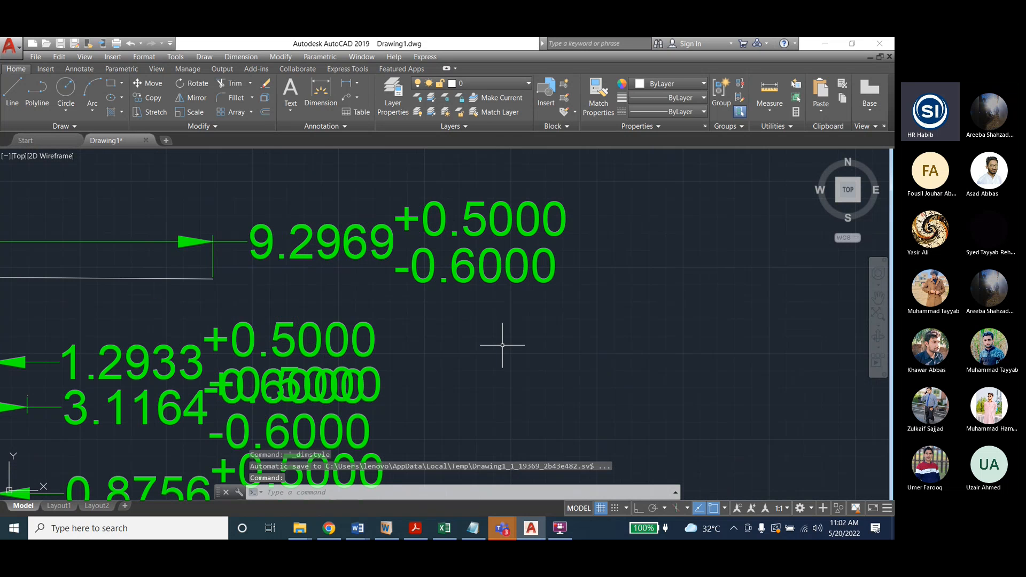
{"action": "left_click", "coordinate": [239, 60]}
{"action": "left_click", "coordinate": [251, 336]}
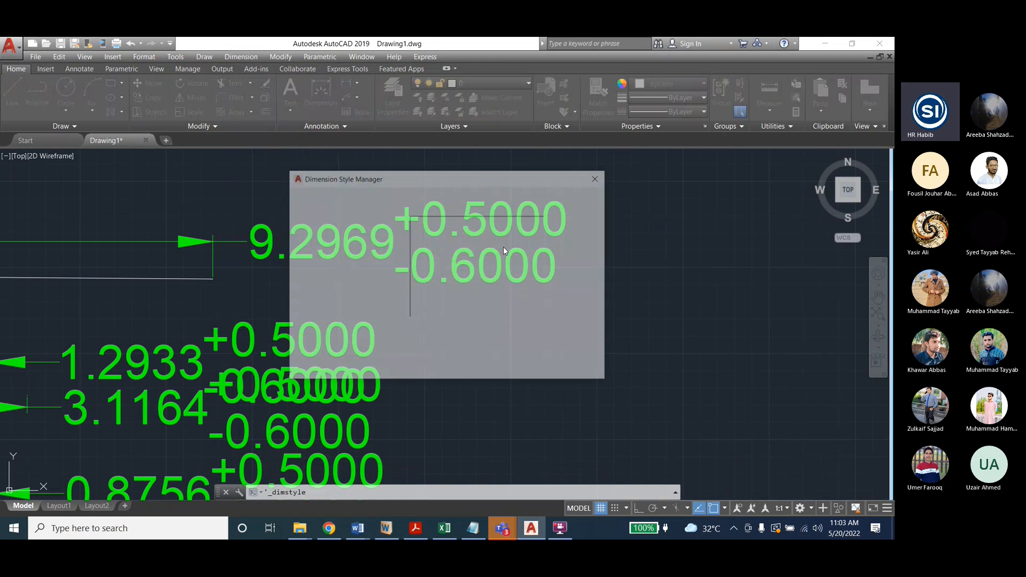
{"action": "left_click", "coordinate": [575, 257]}
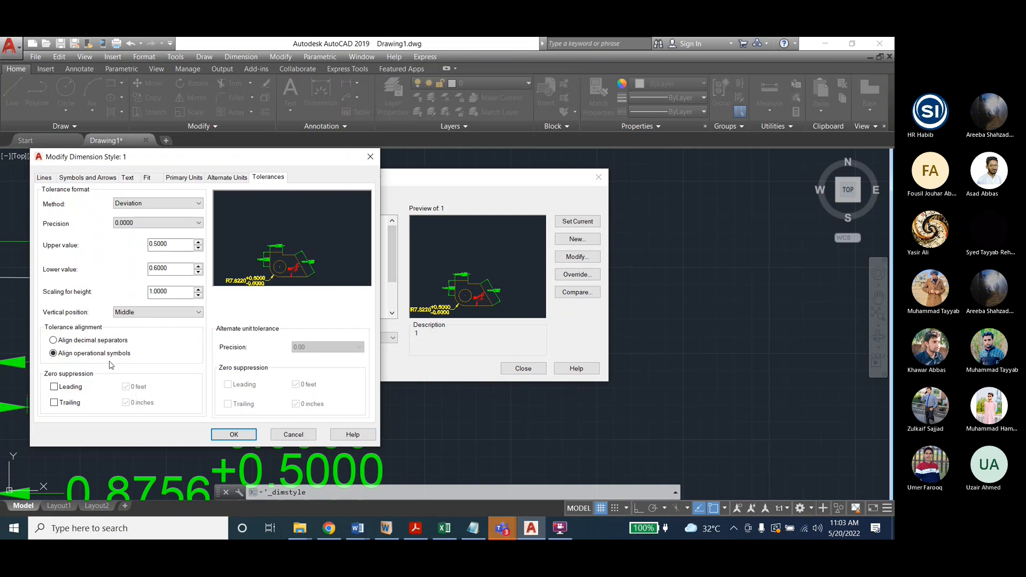
{"action": "left_click", "coordinate": [54, 387]}
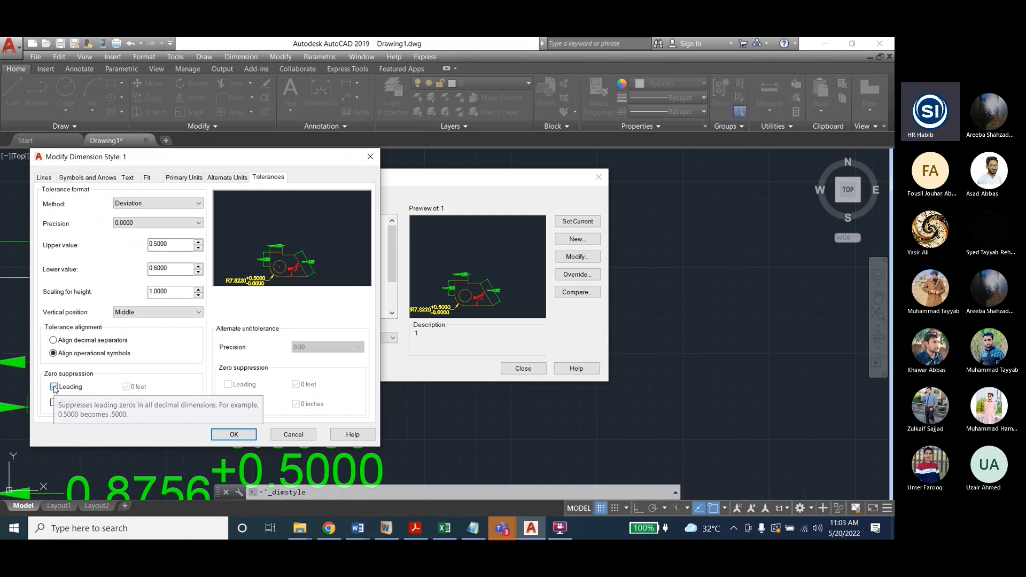
{"action": "left_click", "coordinate": [233, 434]}
{"action": "left_click", "coordinate": [524, 368]}
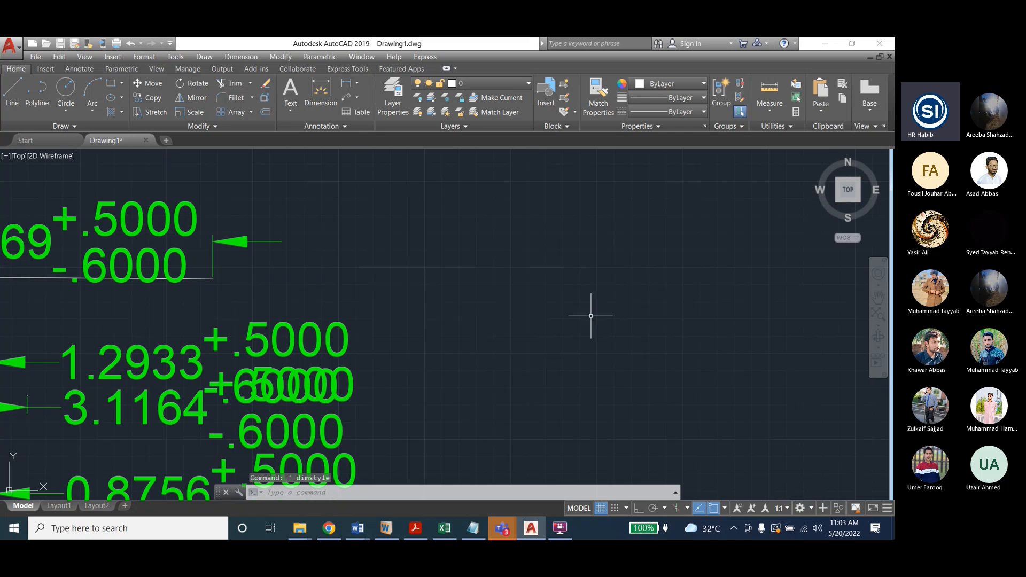
Review the tolerance, alternate units and primary units settings of dimension style 1, and discard any trial changes
{"action": "scroll", "coordinate": [587, 298], "scroll_direction": "down", "scroll_amount": 2}
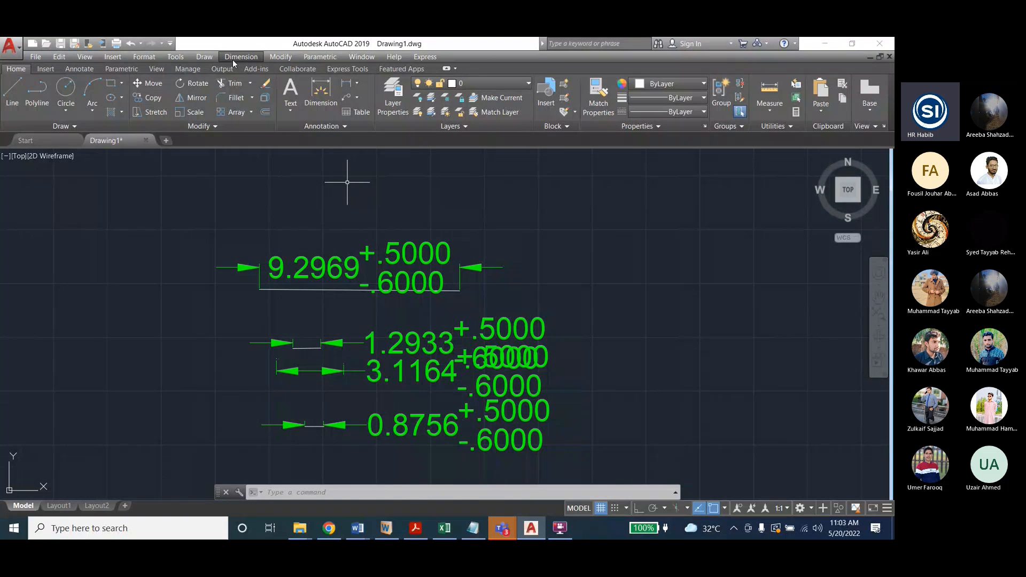
{"action": "left_click", "coordinate": [241, 57]}
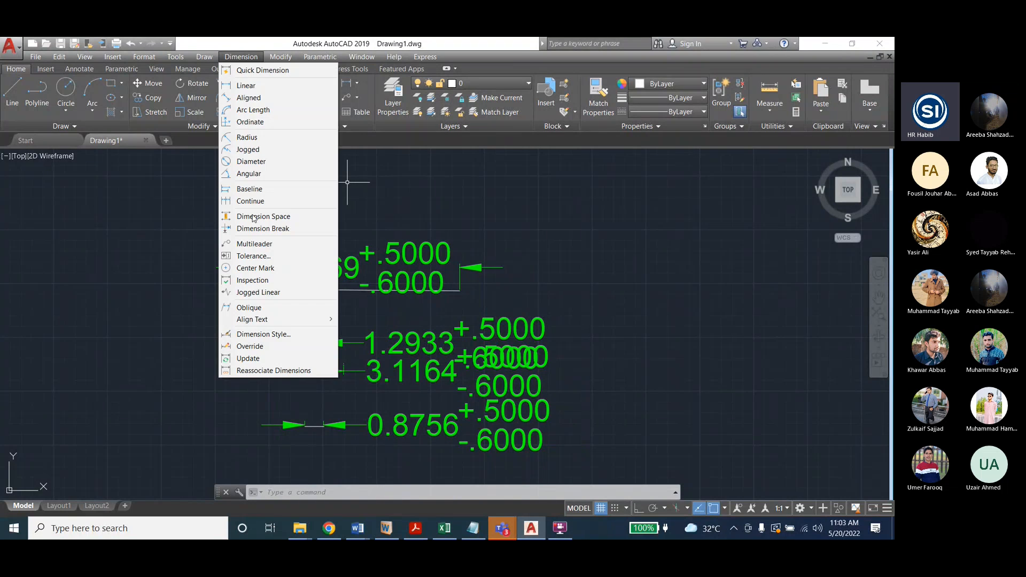
{"action": "left_click", "coordinate": [262, 333]}
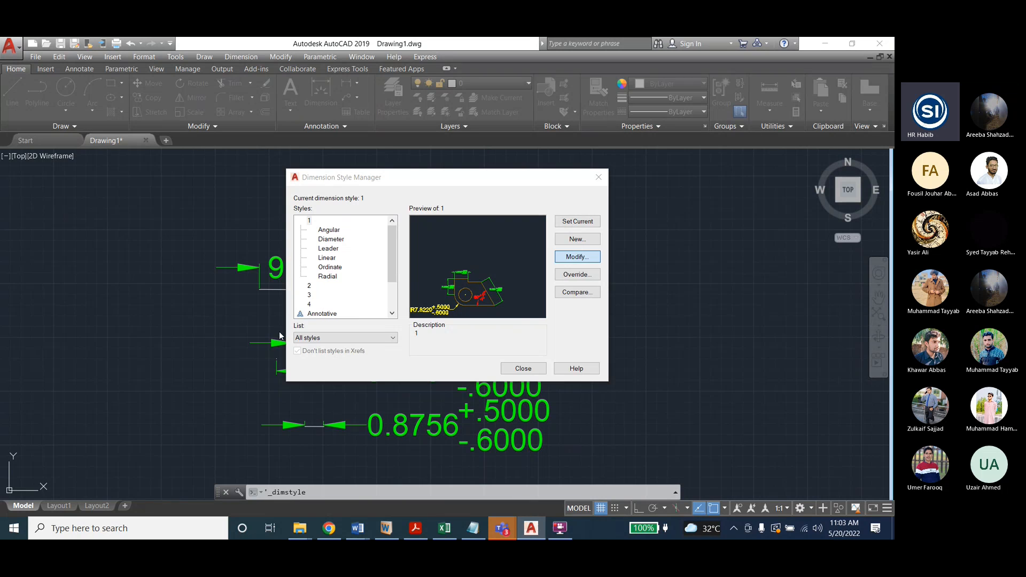
{"action": "left_click", "coordinate": [561, 256]}
{"action": "left_click", "coordinate": [54, 387]}
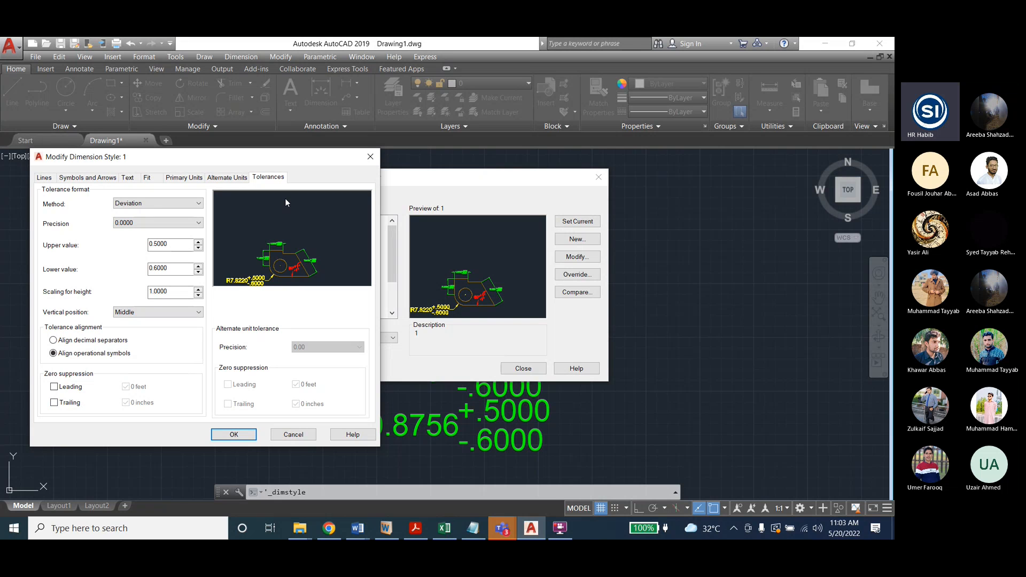
{"action": "left_click", "coordinate": [227, 178]}
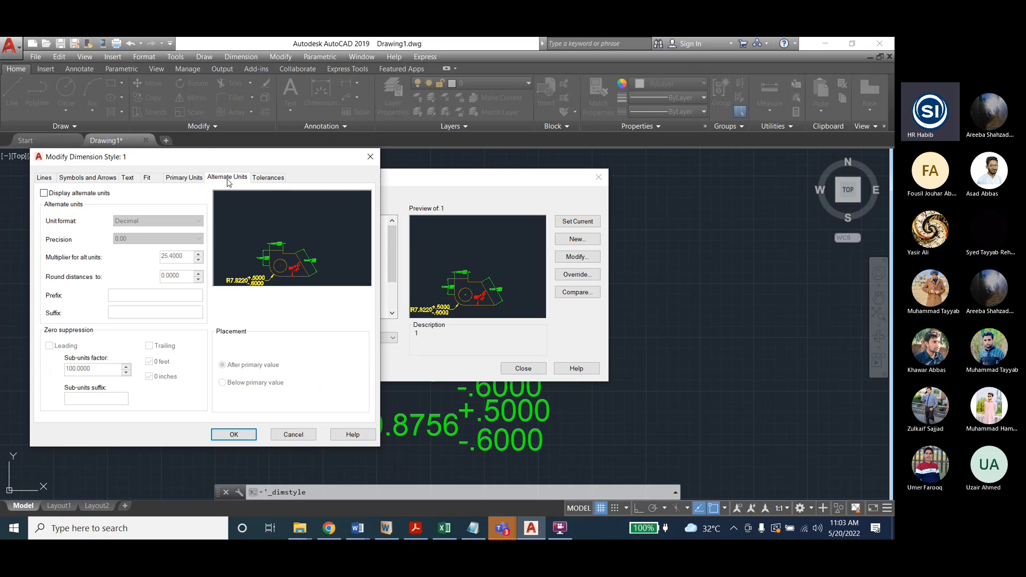
{"action": "left_click", "coordinate": [44, 193]}
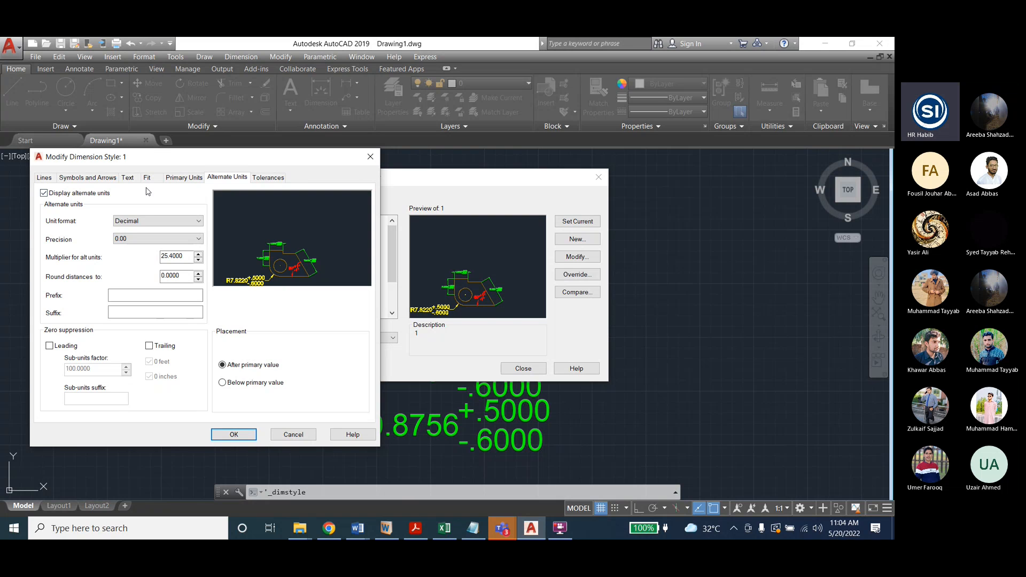
{"action": "left_click", "coordinate": [196, 178]}
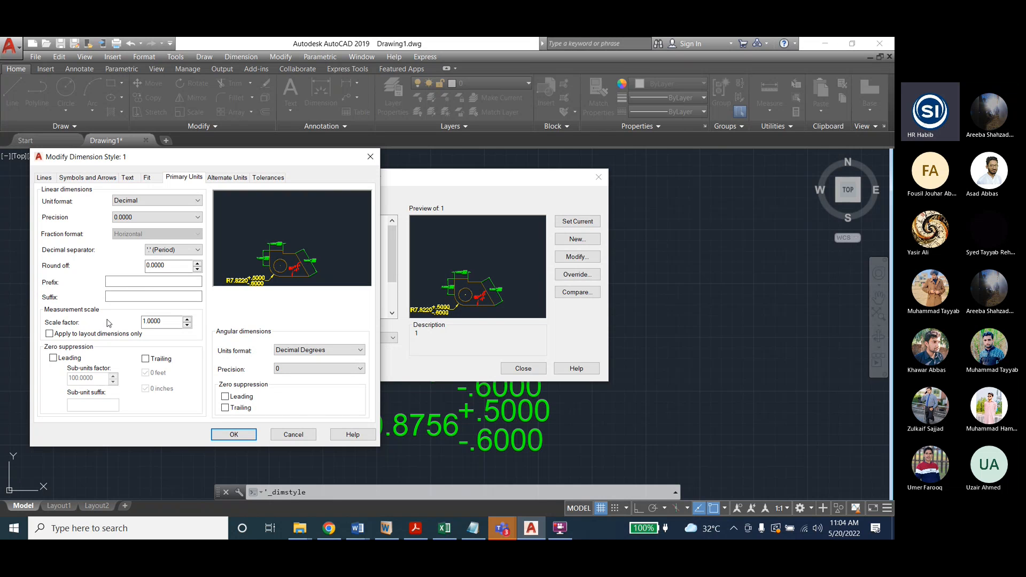
{"action": "left_click", "coordinate": [370, 159]}
{"action": "left_click", "coordinate": [523, 368]}
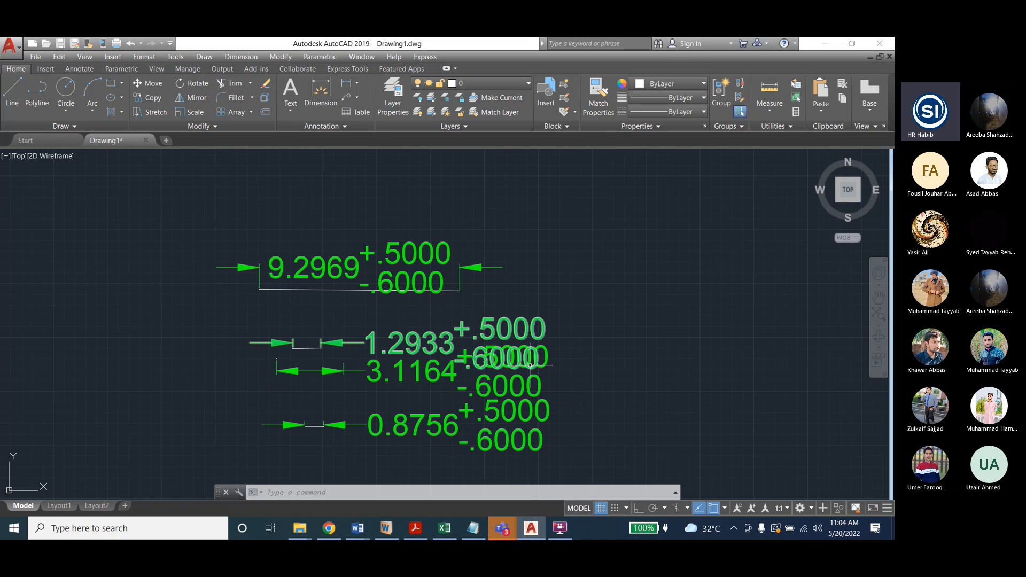
Run -DWGUNITS, accept the defaults for length unit 1 and linear display format 2, and cancel at the display precision
{"action": "left_click", "coordinate": [404, 492]}
{"action": "type", "text": "-dwg"}
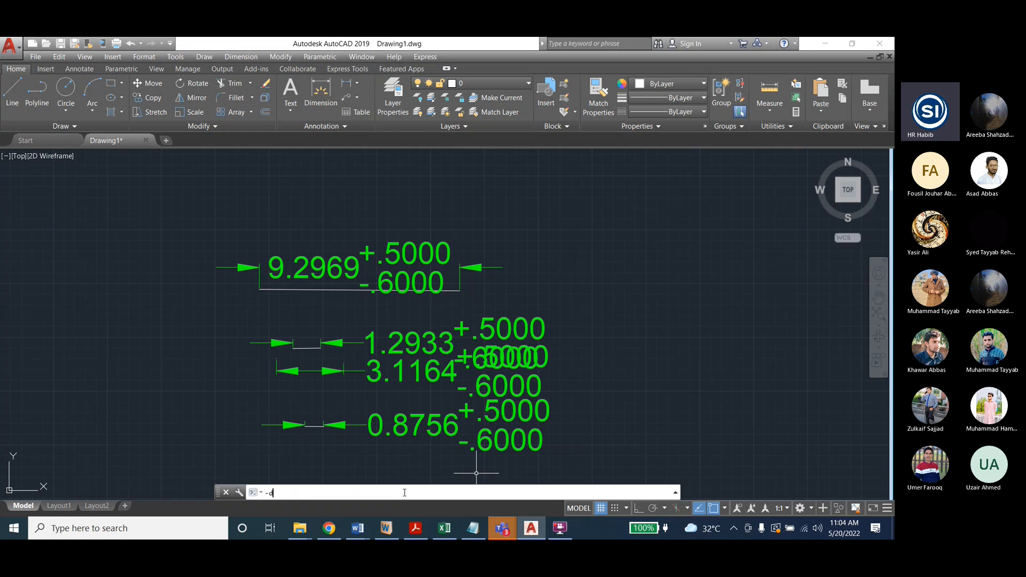
{"action": "key", "text": "Return"}
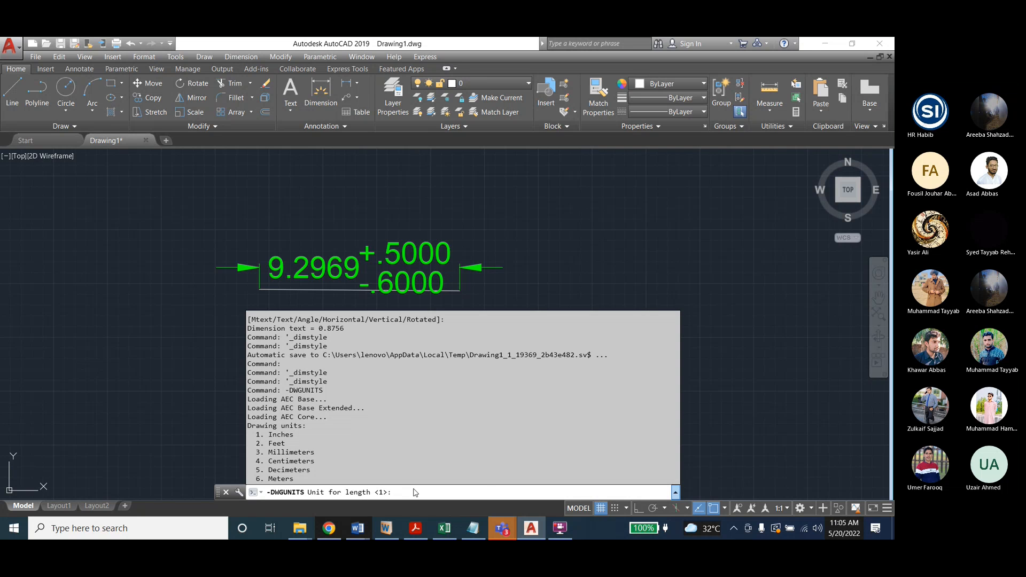
{"action": "key", "text": "Return"}
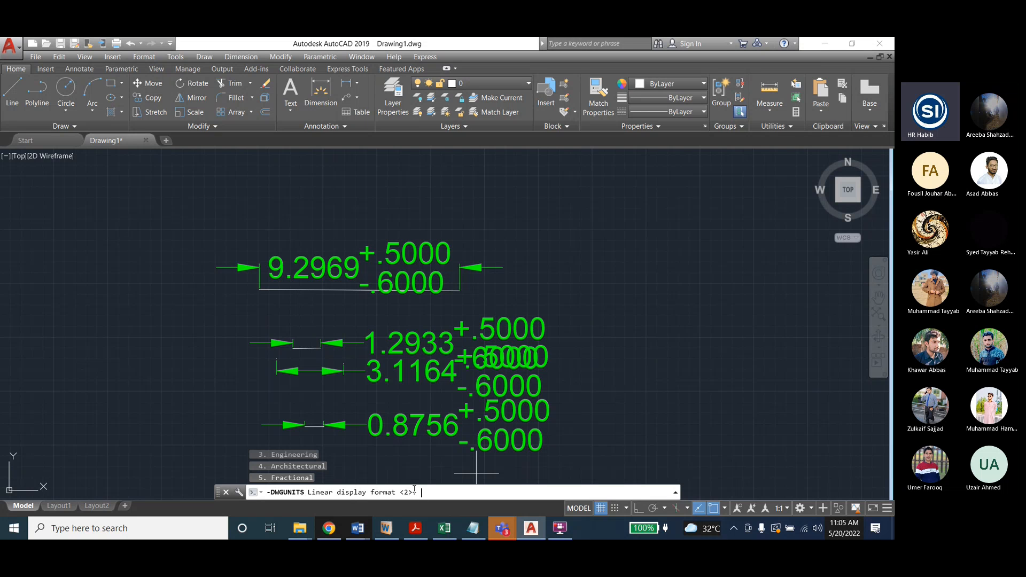
{"action": "key", "text": "Return"}
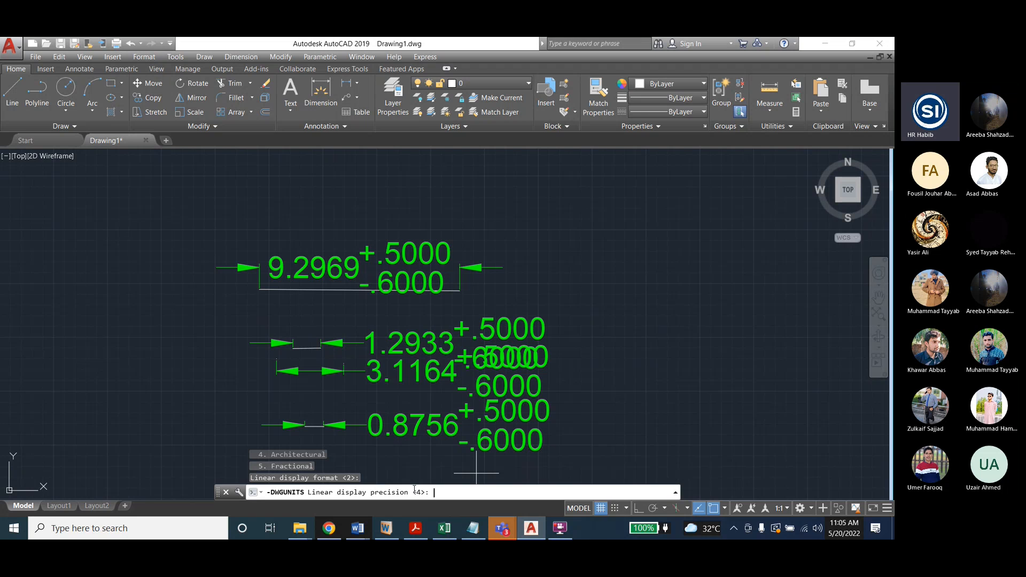
{"action": "key", "text": "Escape"}
{"action": "key", "text": "Escape"}
{"action": "key", "text": "Escape"}
{"action": "key", "text": "Escape"}
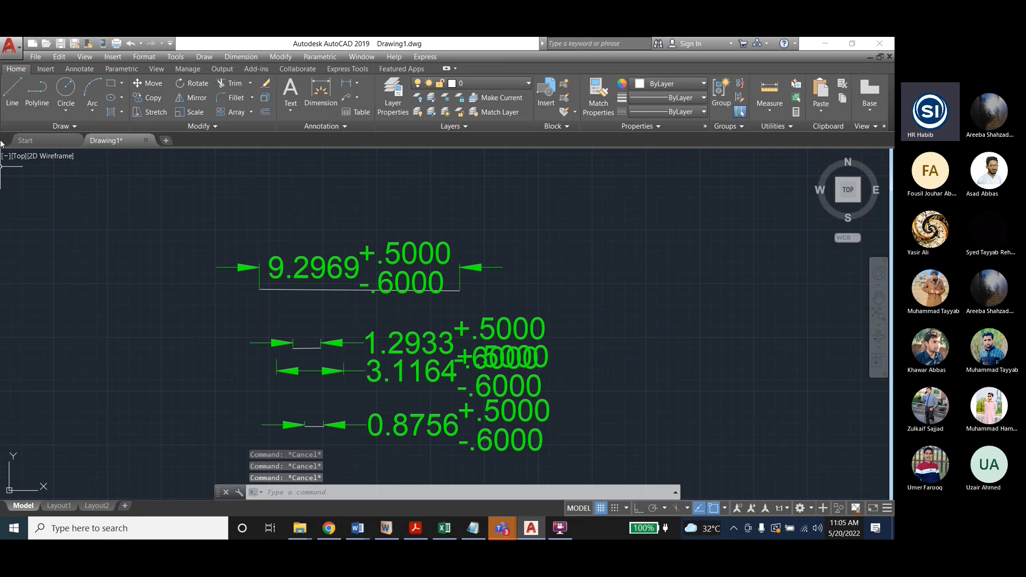
View the Drawing Units settings for length, angle and insertion scale, and close them
{"action": "left_click", "coordinate": [16, 56]}
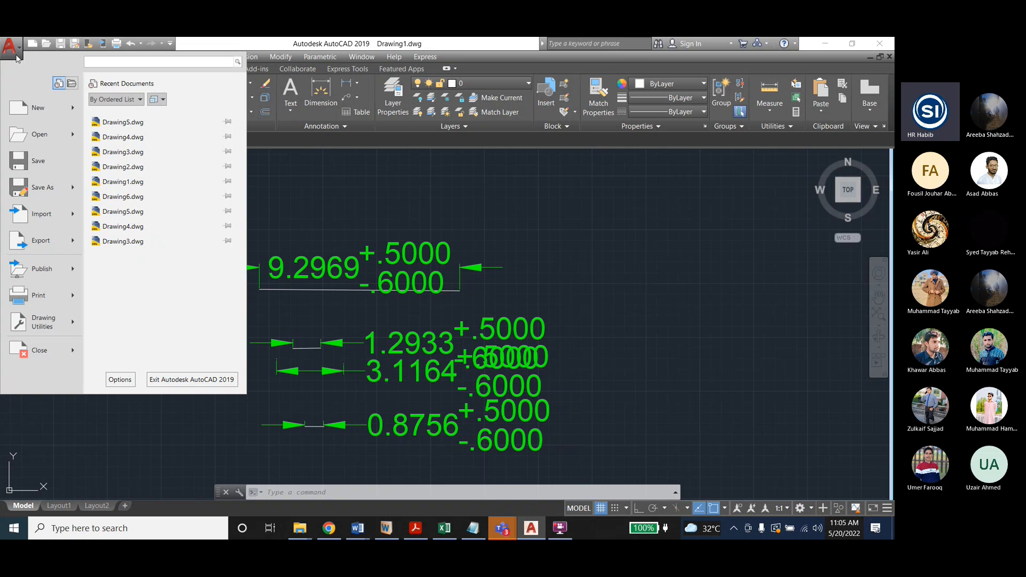
{"action": "mouse_move", "coordinate": [70, 322]}
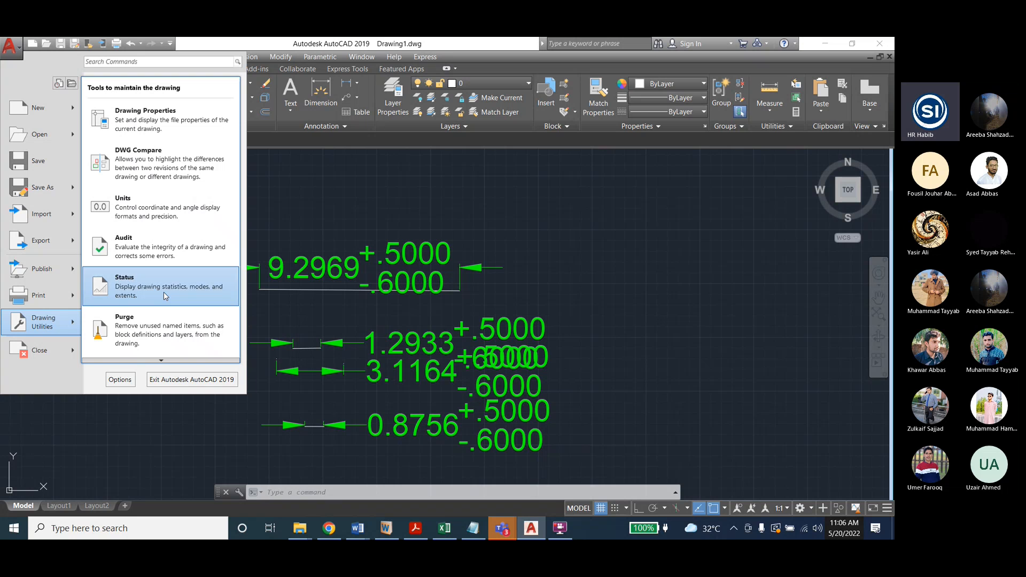
{"action": "left_click", "coordinate": [156, 217]}
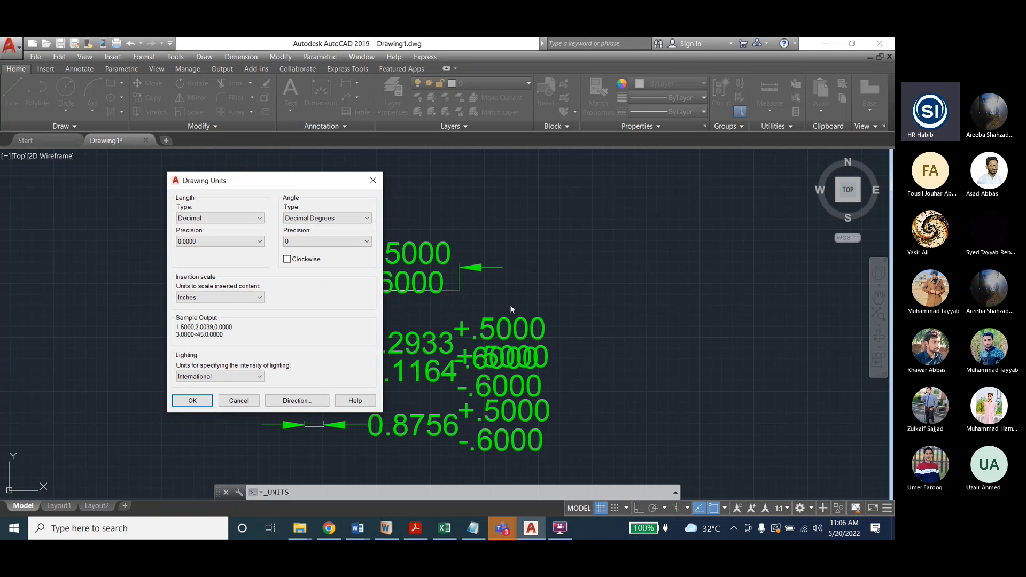
{"action": "left_click", "coordinate": [373, 181]}
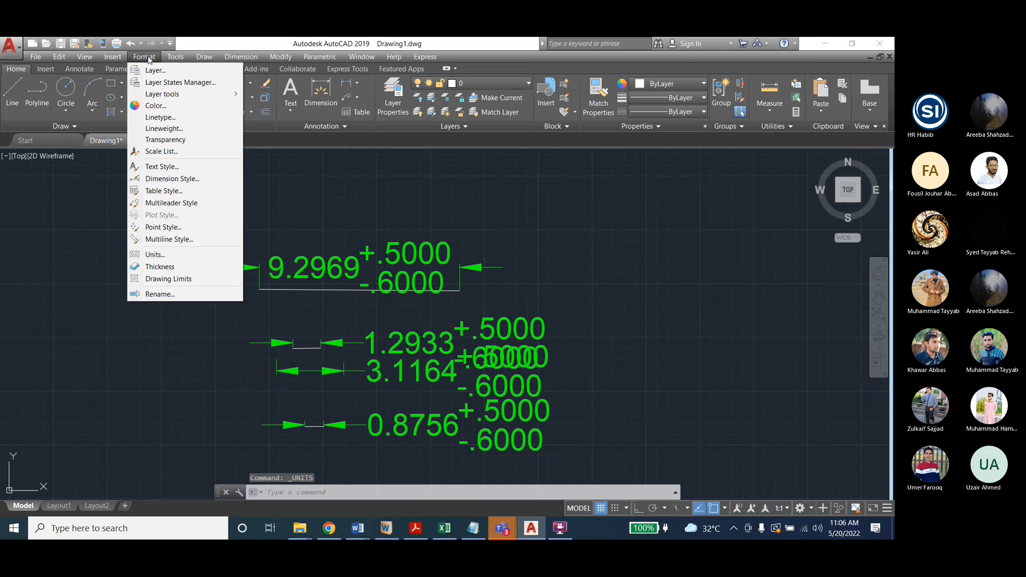
Examine the available insertion scale units in the Drawing Units settings, and close the dialog
{"action": "left_click", "coordinate": [184, 257]}
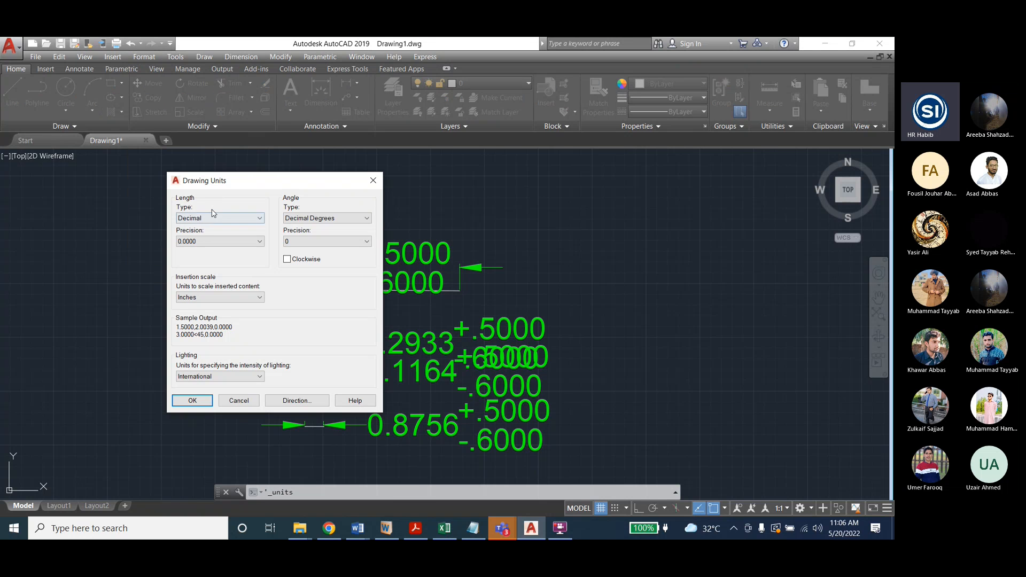
{"action": "left_click", "coordinate": [213, 302]}
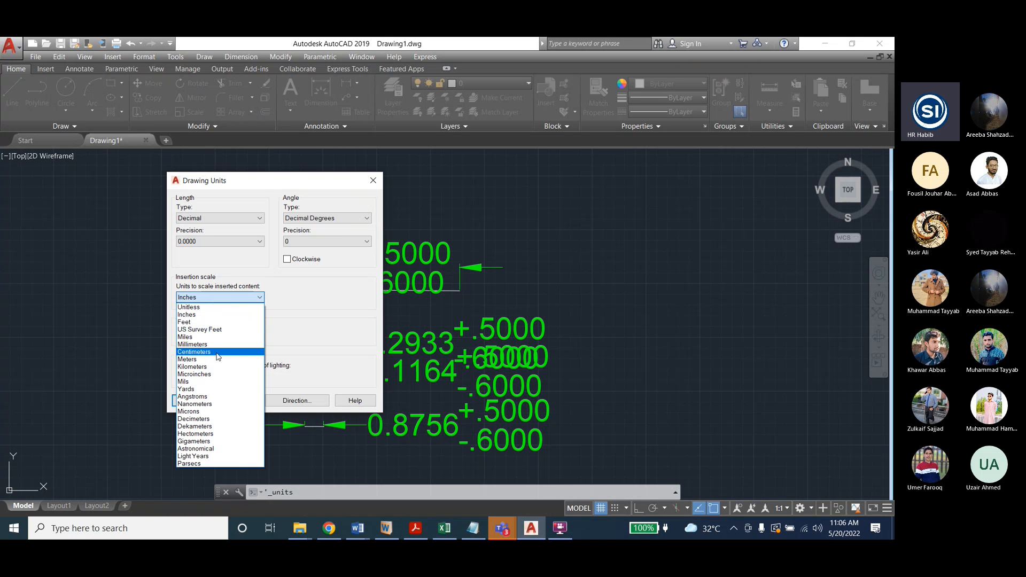
{"action": "left_click", "coordinate": [345, 340]}
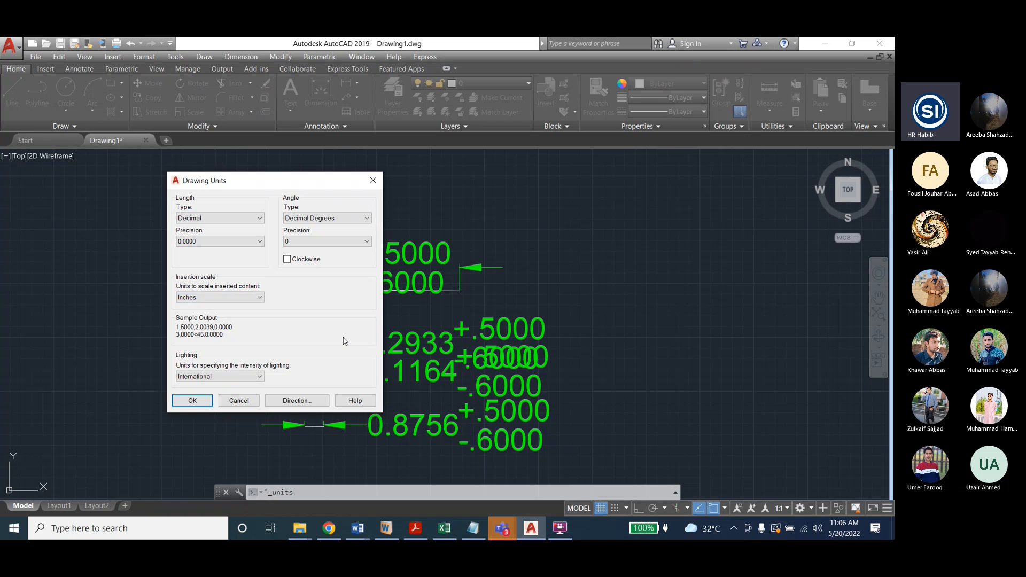
{"action": "left_click", "coordinate": [215, 300]}
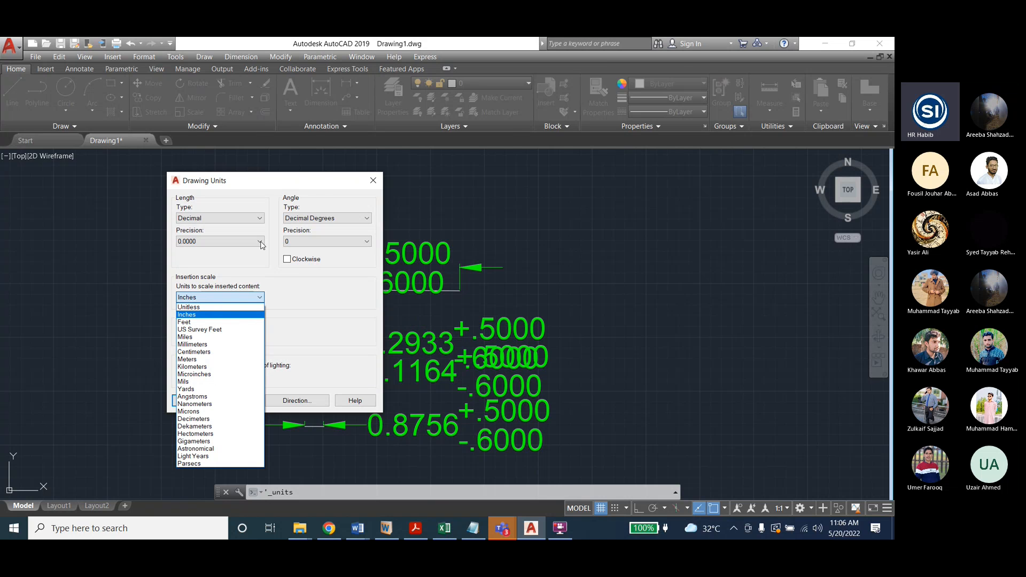
{"action": "left_click", "coordinate": [373, 182]}
{"action": "left_click", "coordinate": [372, 182]}
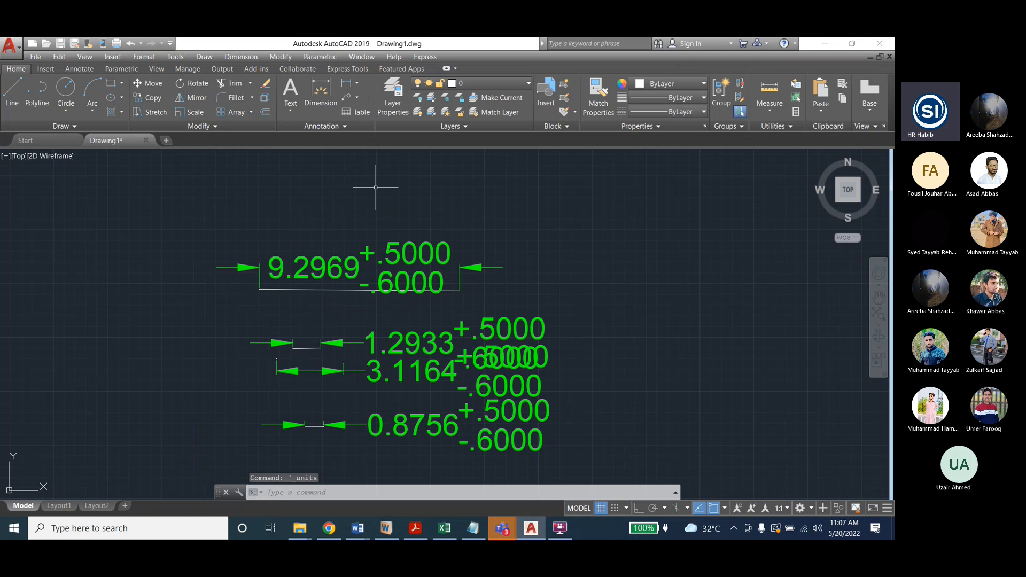
Open the alternate units settings of dimension style 1 for modification
{"action": "left_click", "coordinate": [239, 56]}
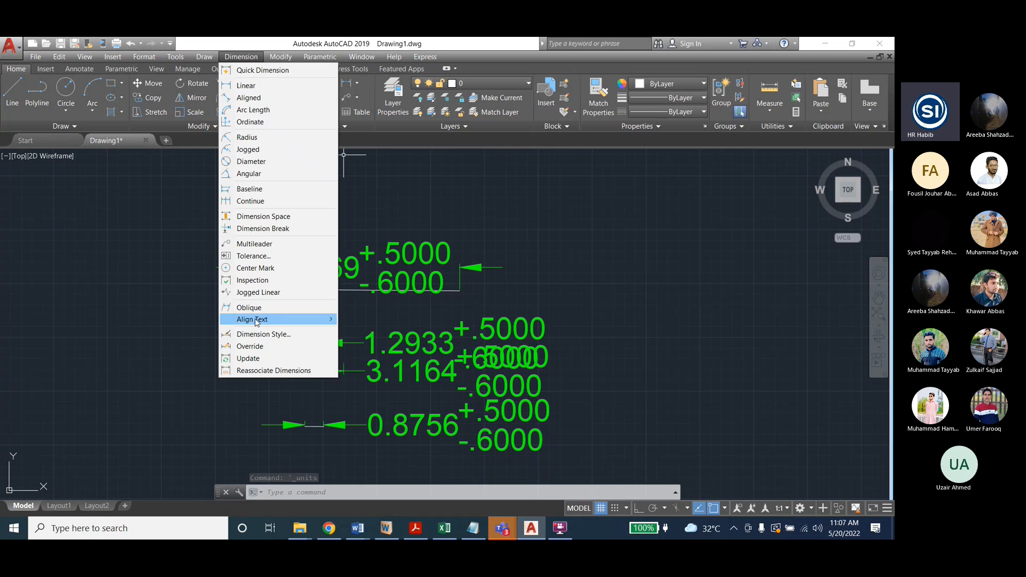
{"action": "left_click", "coordinate": [263, 334]}
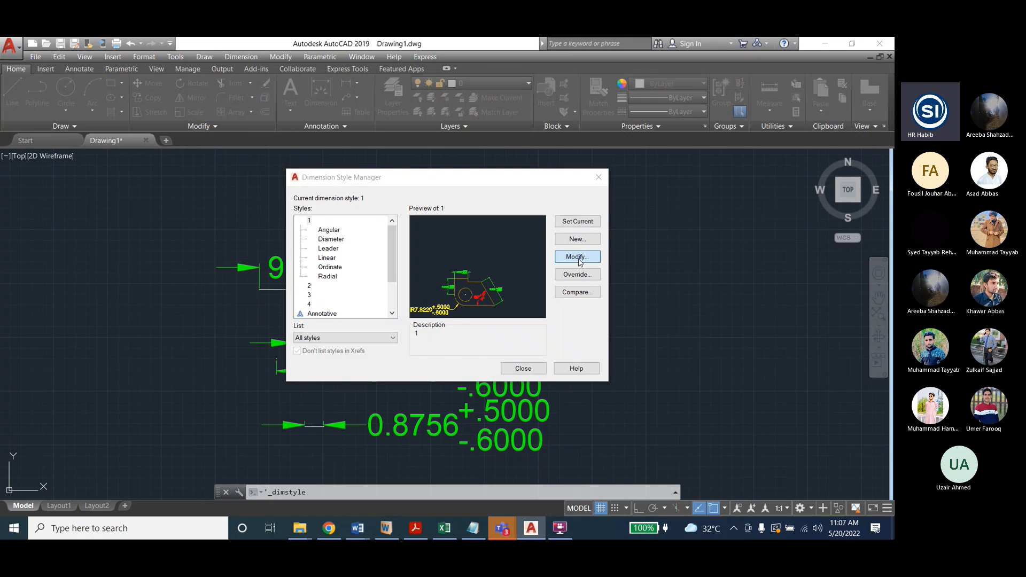
{"action": "left_click", "coordinate": [577, 257]}
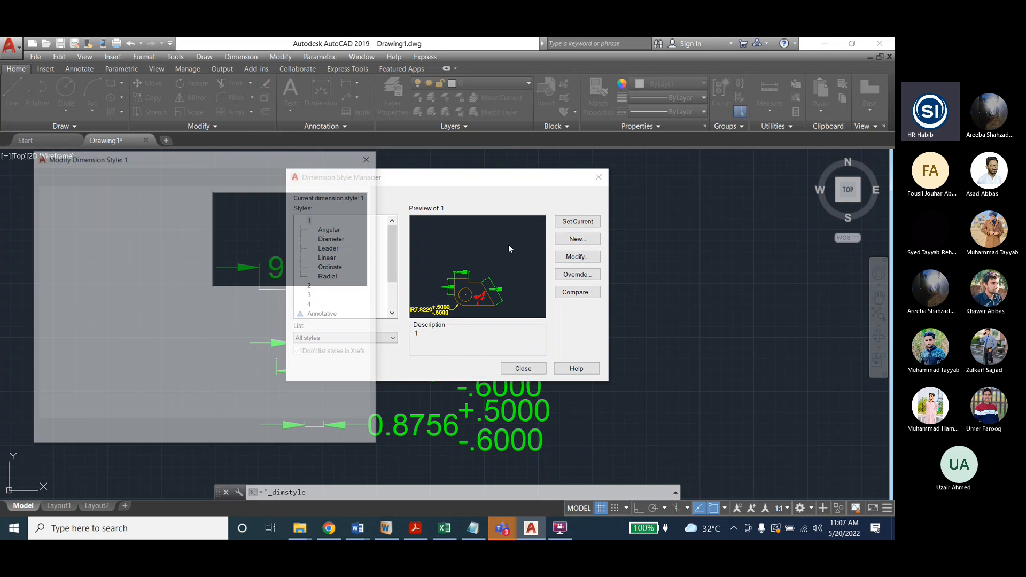
{"action": "left_click", "coordinate": [227, 178]}
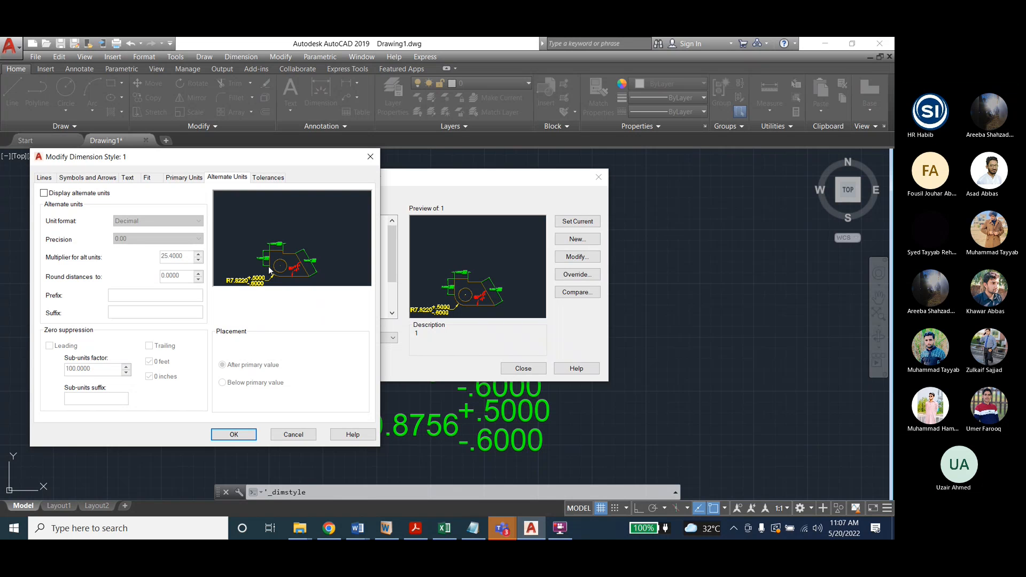
Open the Windows Calculator, compute 1 ÷ 12 as the inch-to-foot factor, and minimize it
{"action": "left_click", "coordinate": [106, 527]}
{"action": "type", "text": "c"}
{"action": "key", "text": "Return"}
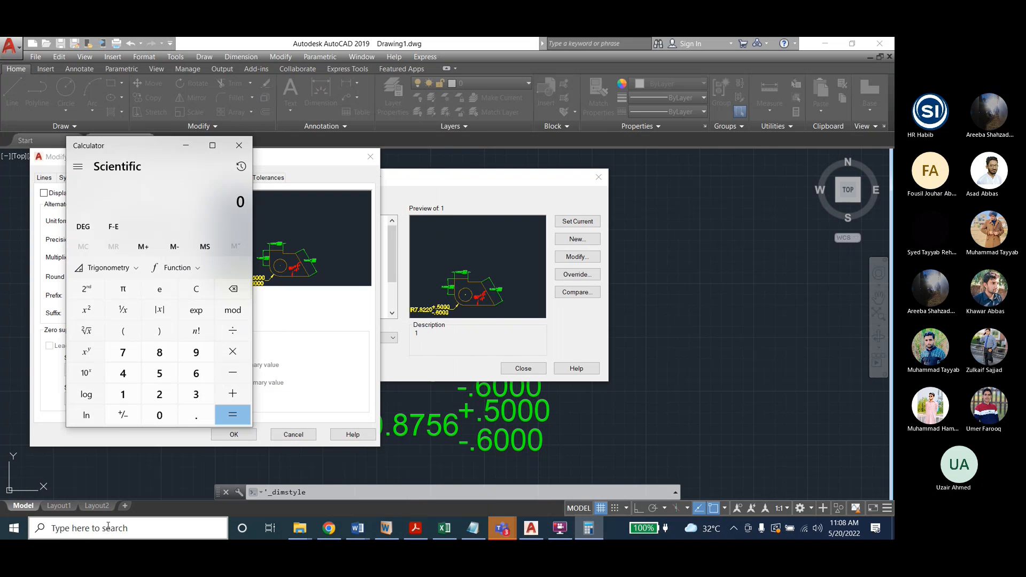
{"action": "type", "text": "1/12"}
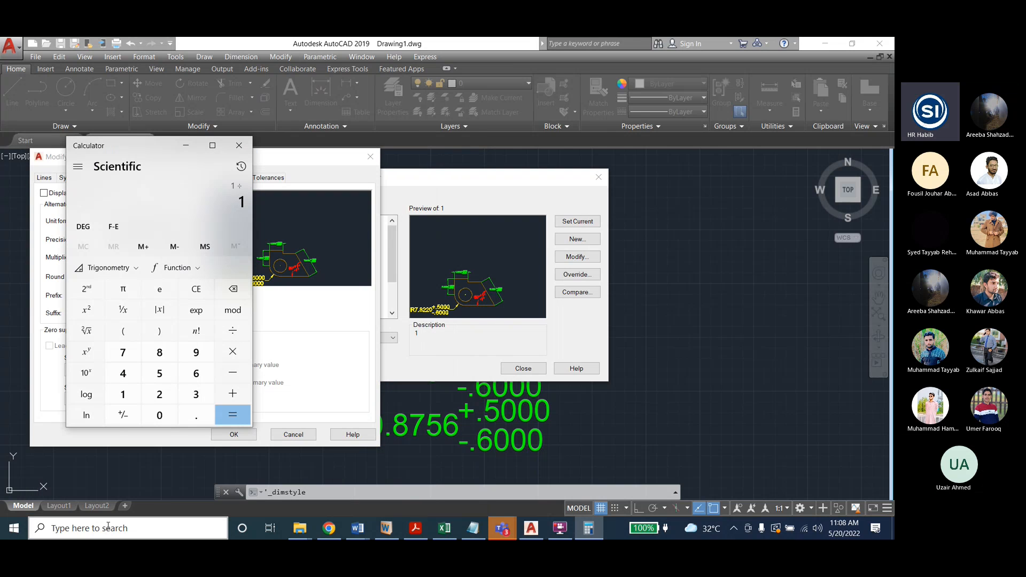
{"action": "key", "text": "Return"}
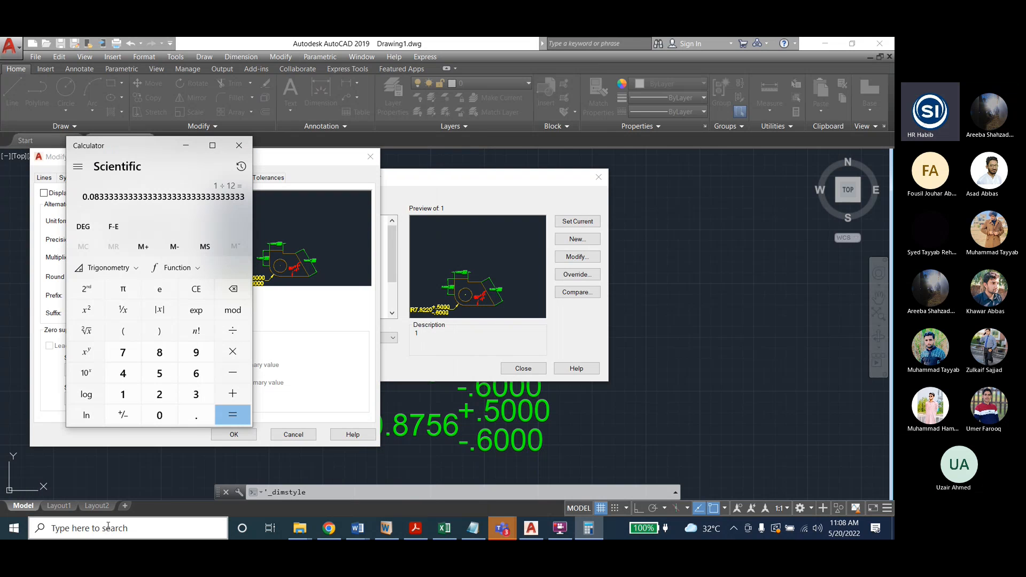
{"action": "left_click", "coordinate": [186, 146]}
Display alternate units in dimension style 1 as Decimal with 0.00 precision and a 0.083 multiplier, and apply the style
{"action": "left_click", "coordinate": [44, 193]}
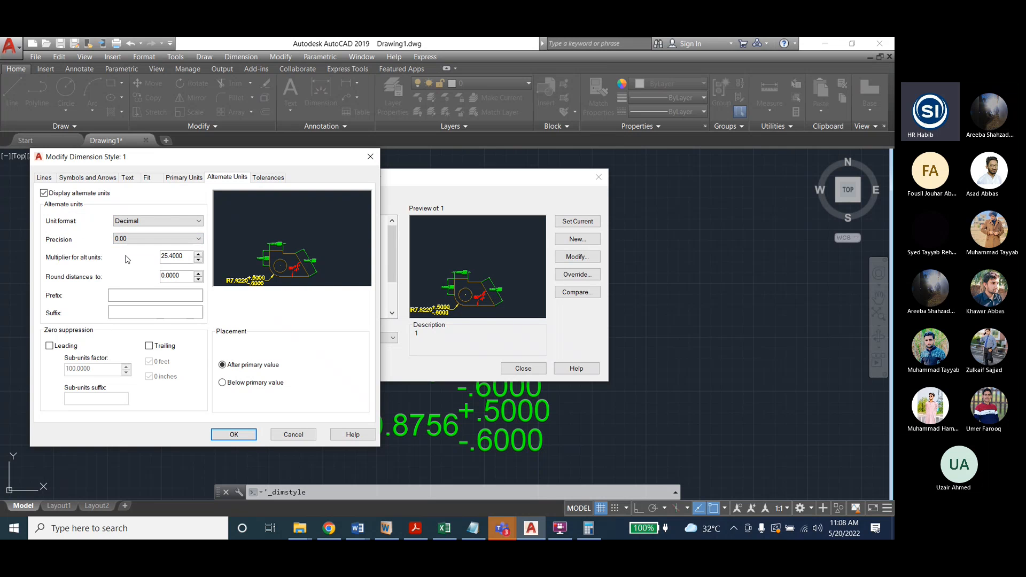
{"action": "left_click", "coordinate": [148, 222]}
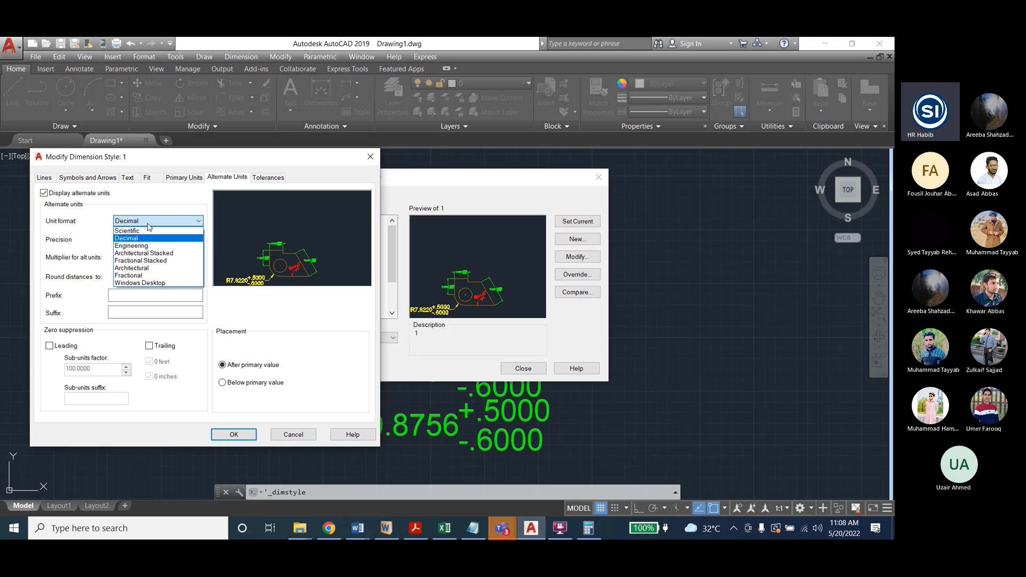
{"action": "left_click", "coordinate": [148, 223]}
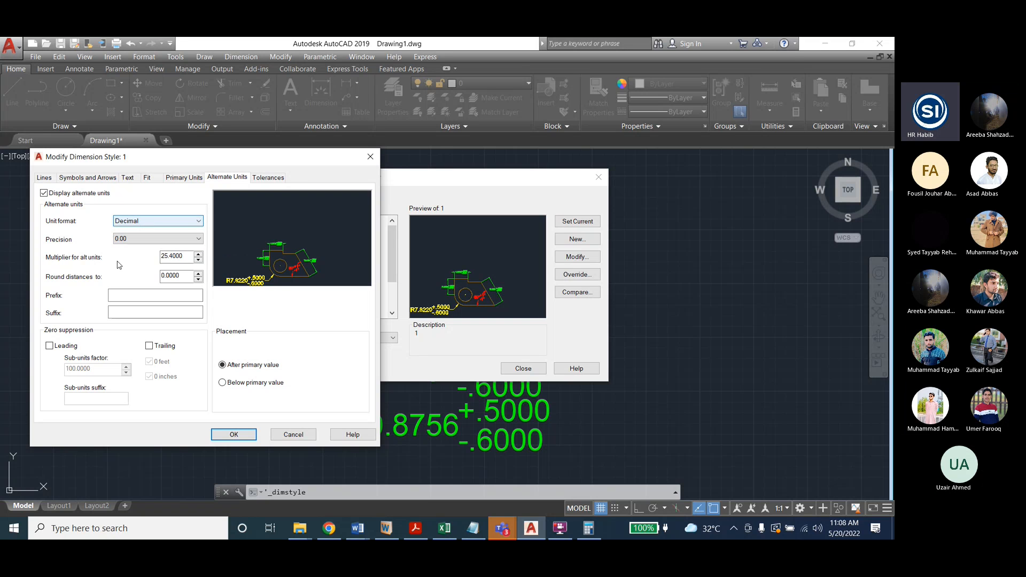
{"action": "left_click", "coordinate": [129, 238]}
{"action": "left_click", "coordinate": [130, 262]}
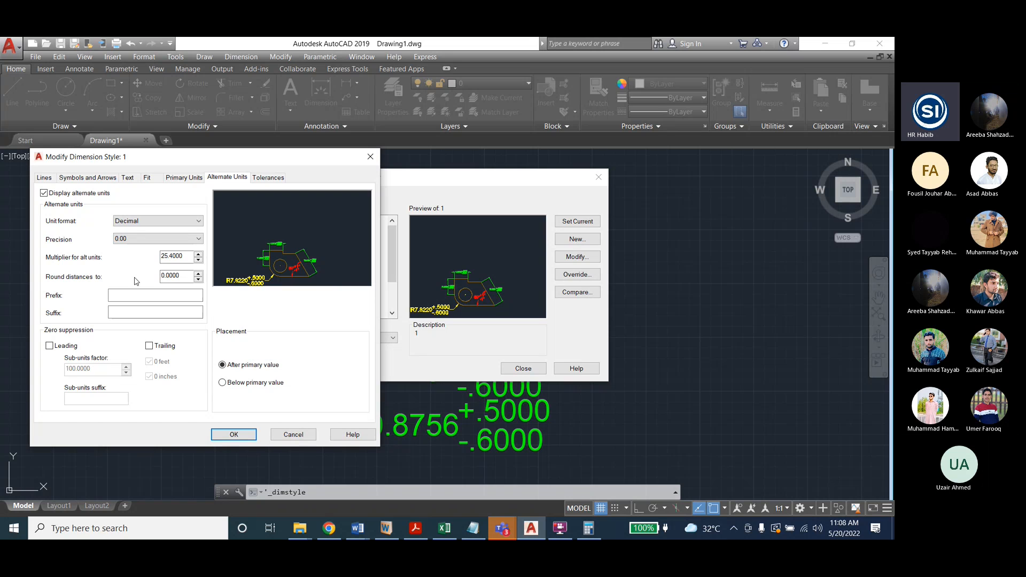
{"action": "double_click", "coordinate": [180, 256]}
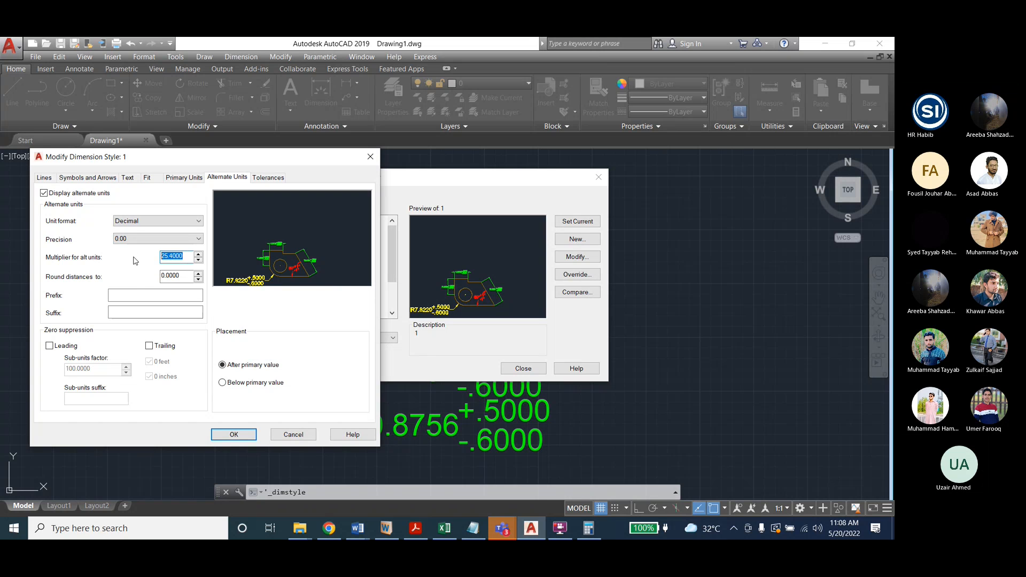
{"action": "type", "text": "0.083"}
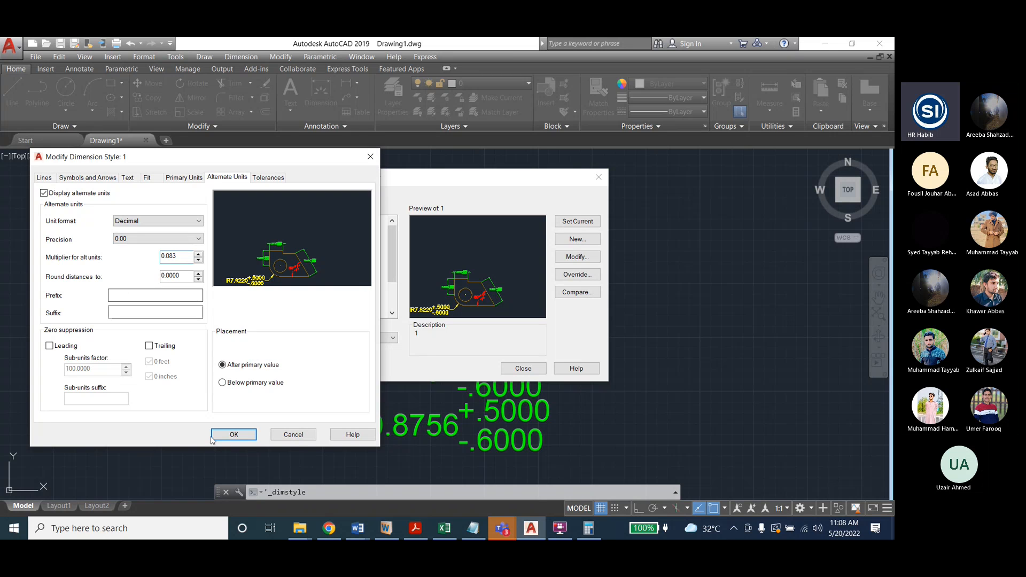
{"action": "left_click", "coordinate": [136, 296]}
{"action": "left_click", "coordinate": [233, 434]}
{"action": "left_click", "coordinate": [520, 368]}
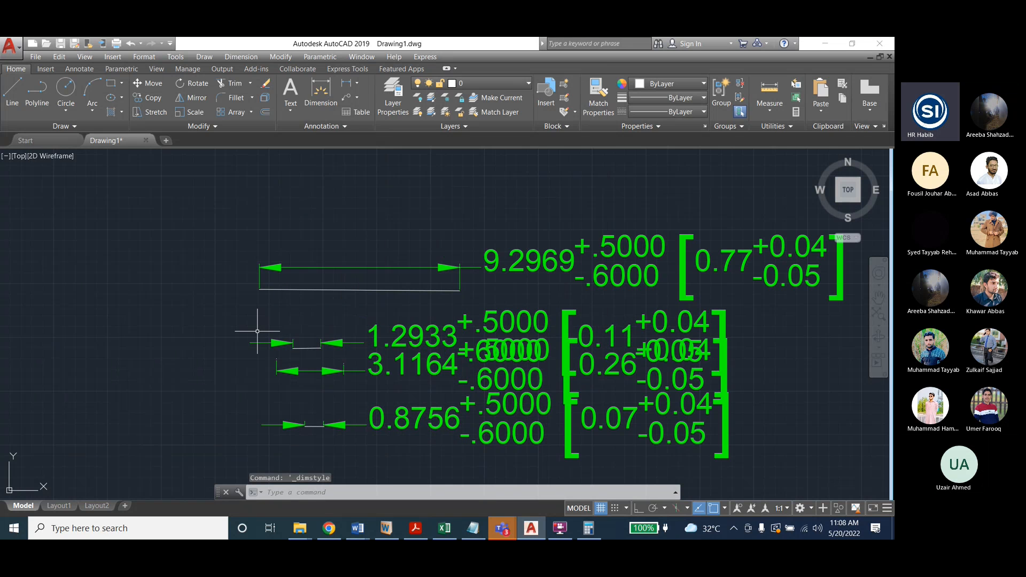
Compute 0.77 × 12 in the Calculator to check the top dimension's alternate value, and return to the drawing
{"action": "scroll", "coordinate": [142, 338], "scroll_direction": "down", "scroll_amount": 1}
{"action": "scroll", "coordinate": [213, 323], "scroll_direction": "up", "scroll_amount": 1}
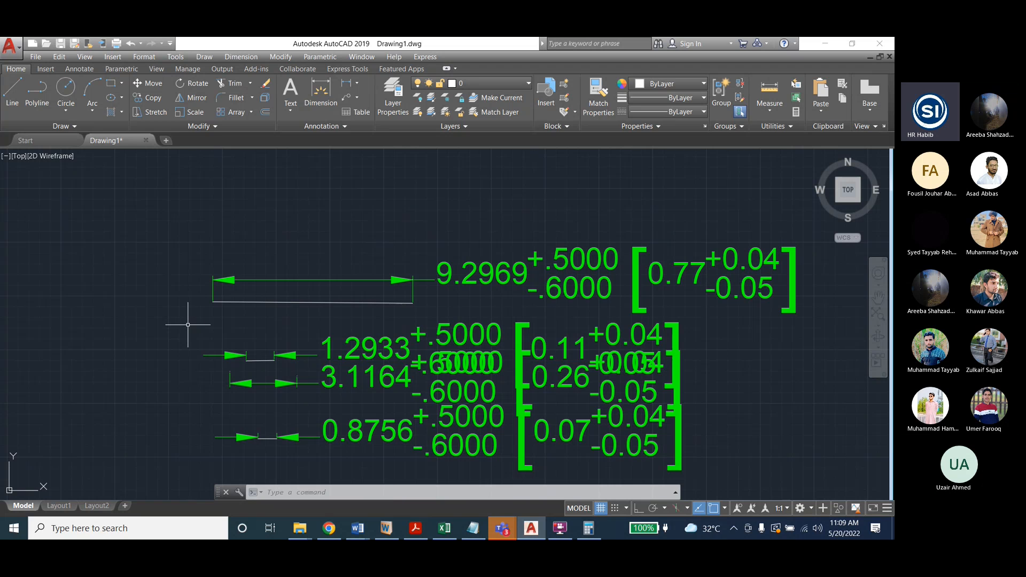
{"action": "left_click", "coordinate": [589, 528]}
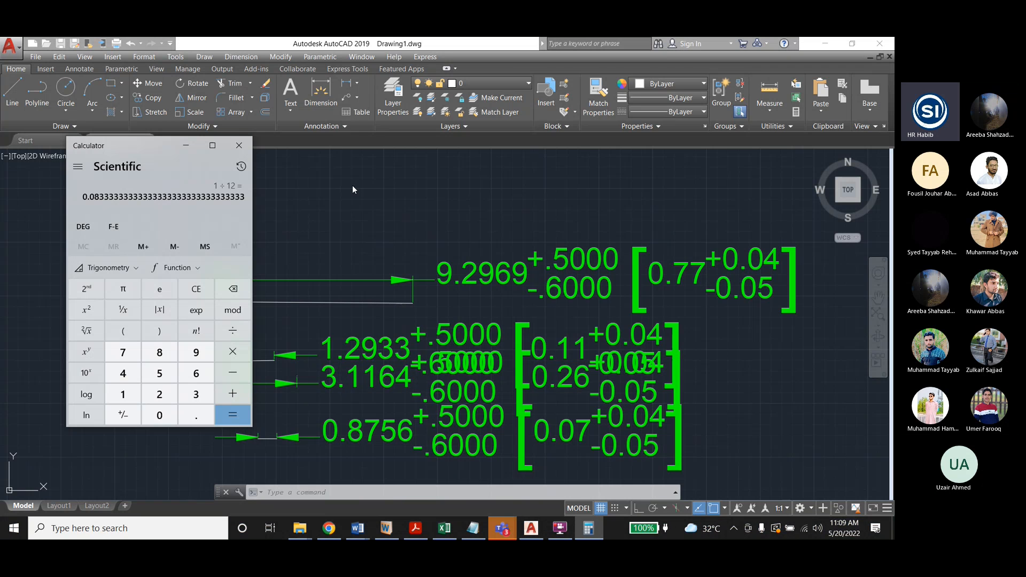
{"action": "left_click", "coordinate": [196, 289]}
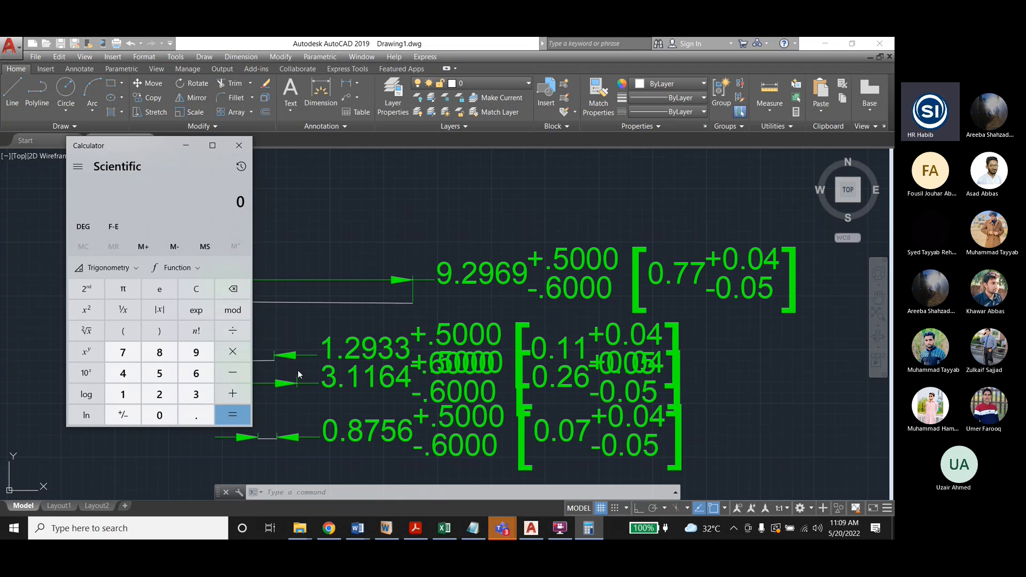
{"action": "key", "text": "period"}
{"action": "type", "text": "77*12"}
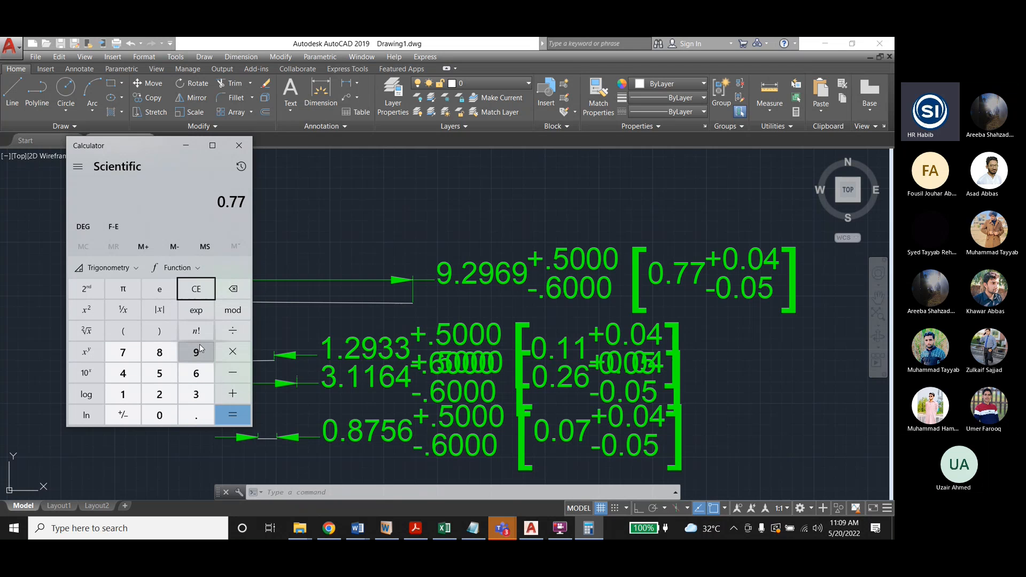
{"action": "key", "text": "Return"}
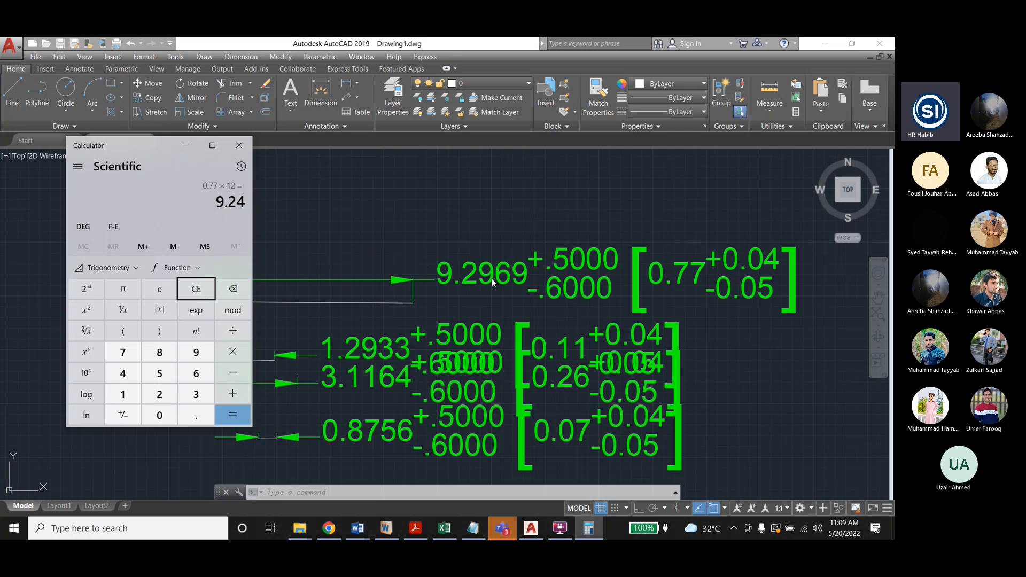
{"action": "left_click", "coordinate": [193, 147]}
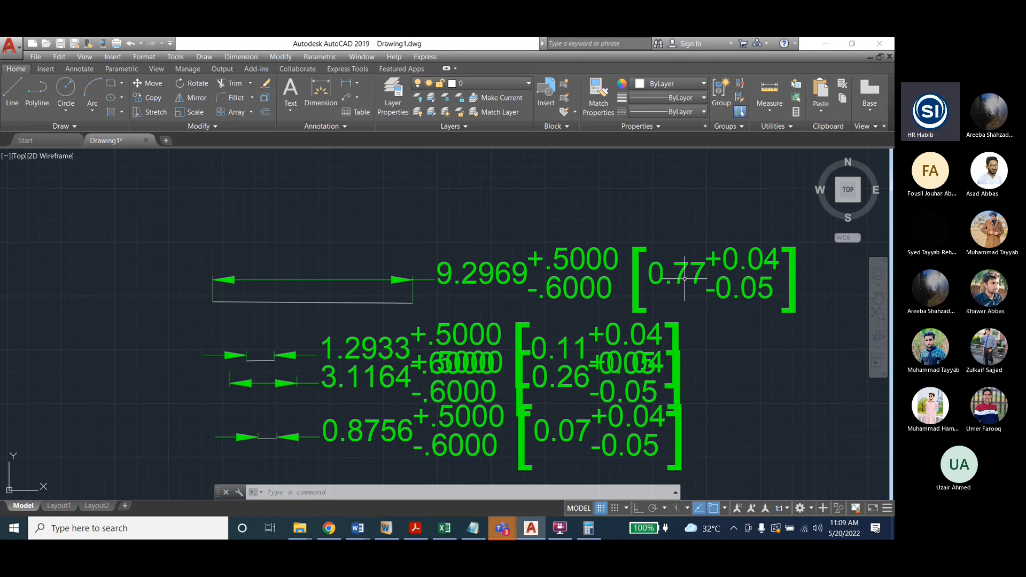
Set the alternate units precision of dimension style 1 to 0.0000 and apply the style
{"action": "left_click", "coordinate": [249, 58]}
{"action": "left_click", "coordinate": [263, 334]}
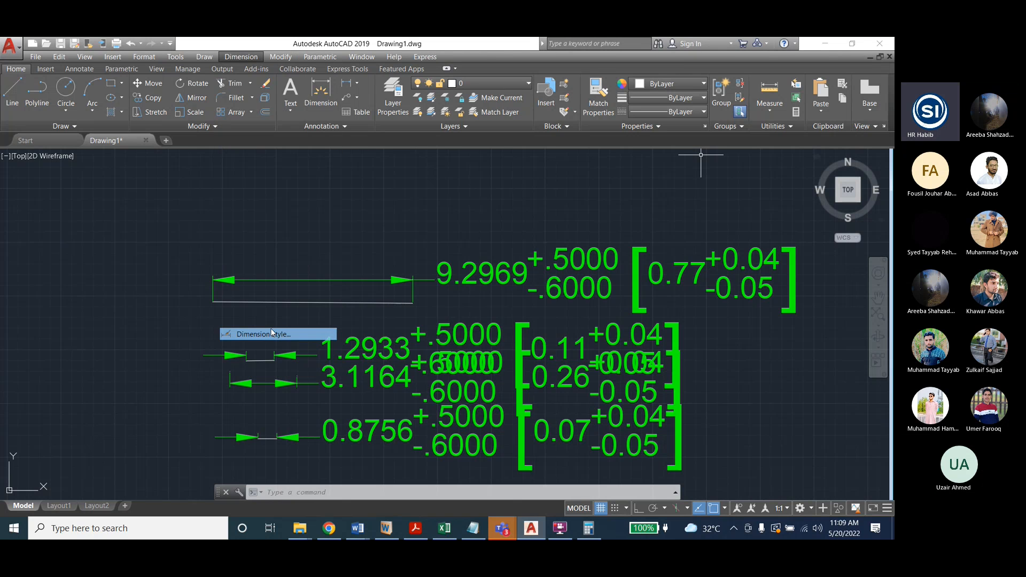
{"action": "left_click", "coordinate": [578, 256]}
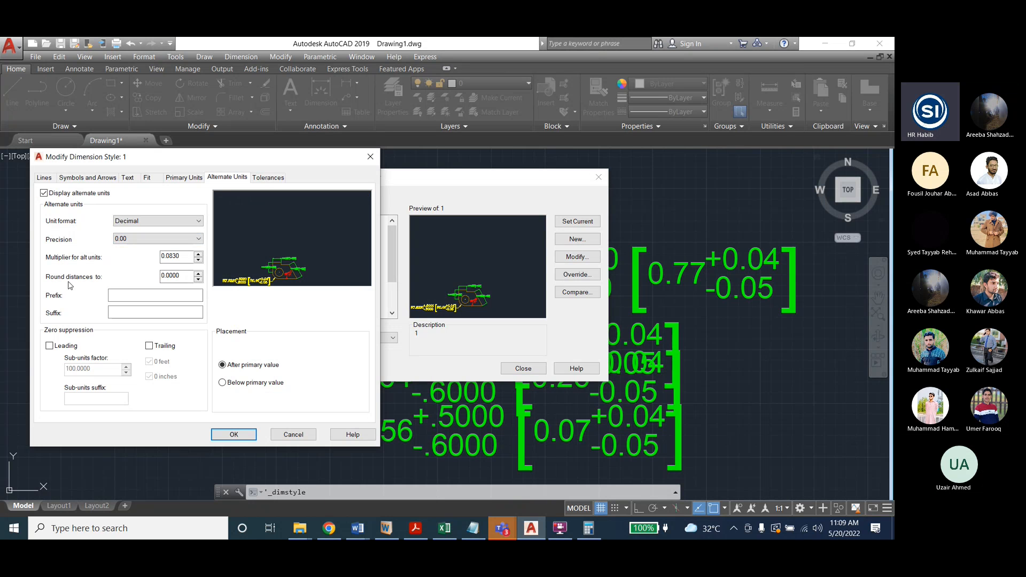
{"action": "left_click", "coordinate": [181, 280]}
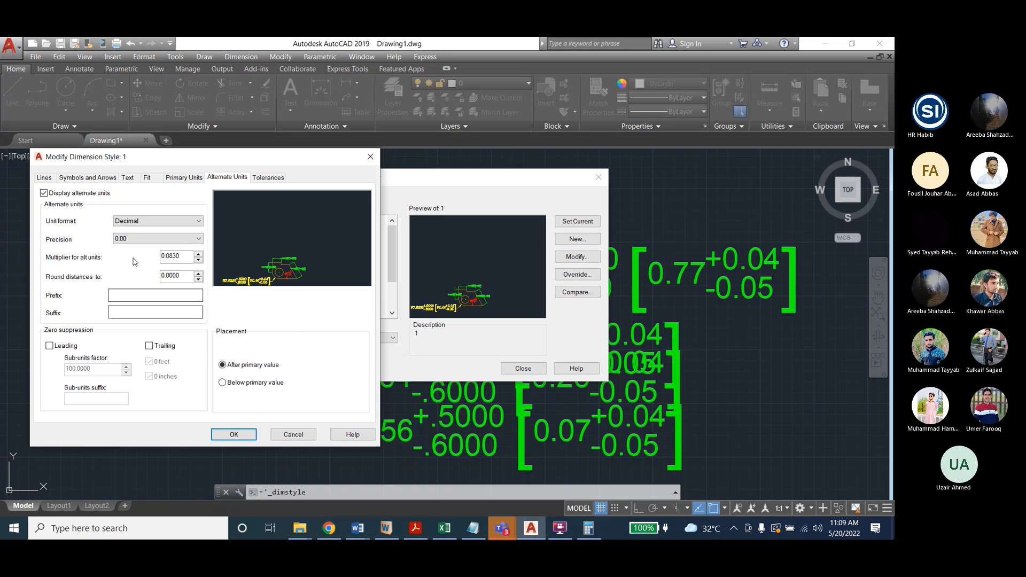
{"action": "left_click", "coordinate": [143, 240]}
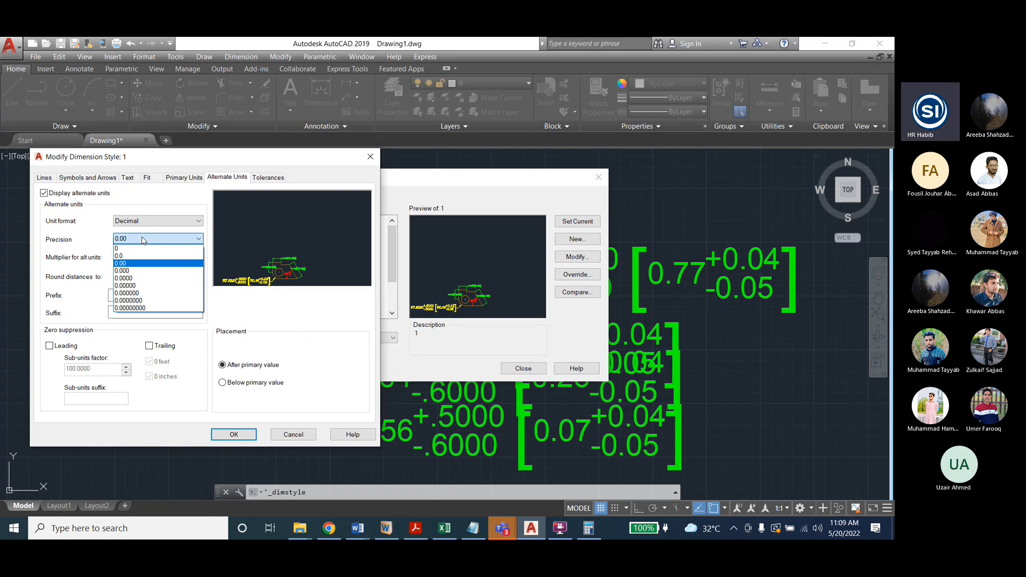
{"action": "left_click", "coordinate": [141, 278]}
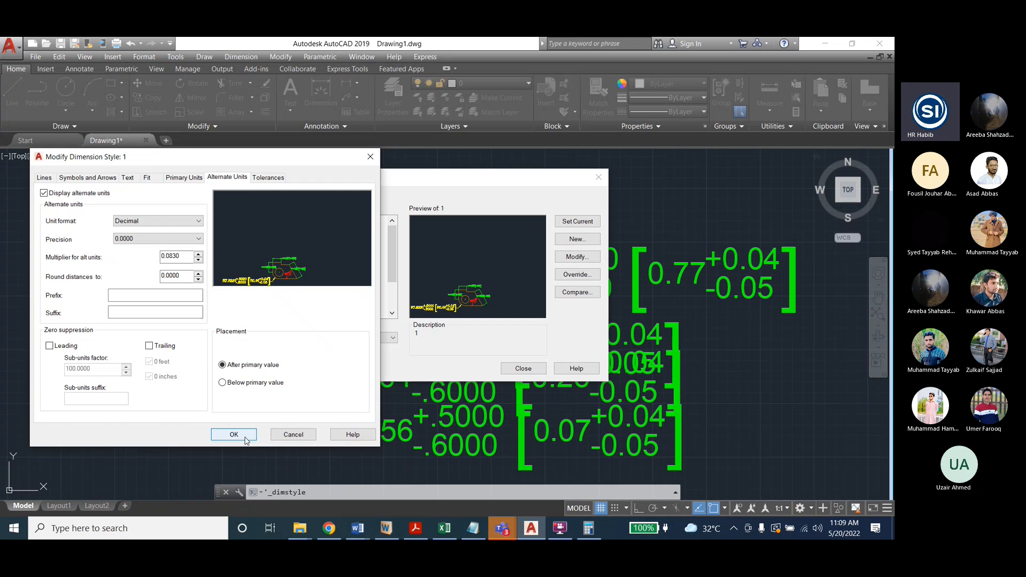
{"action": "left_click", "coordinate": [246, 440]}
{"action": "left_click", "coordinate": [523, 368]}
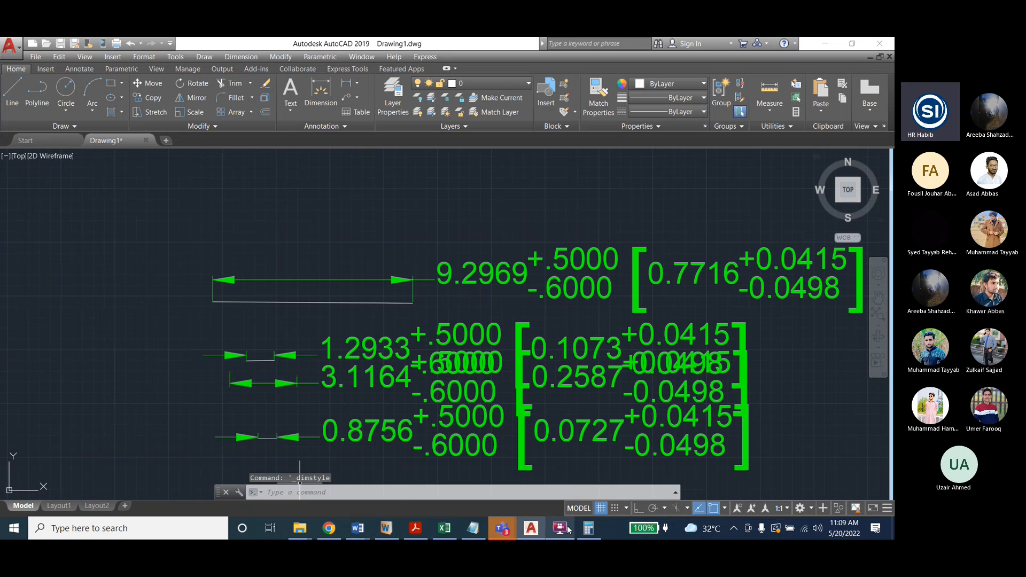
Compute 0.7716 × 12 in the Calculator to recheck the top dimension's alternate value, and return to the drawing
{"action": "left_click", "coordinate": [588, 528]}
{"action": "left_click", "coordinate": [195, 289]}
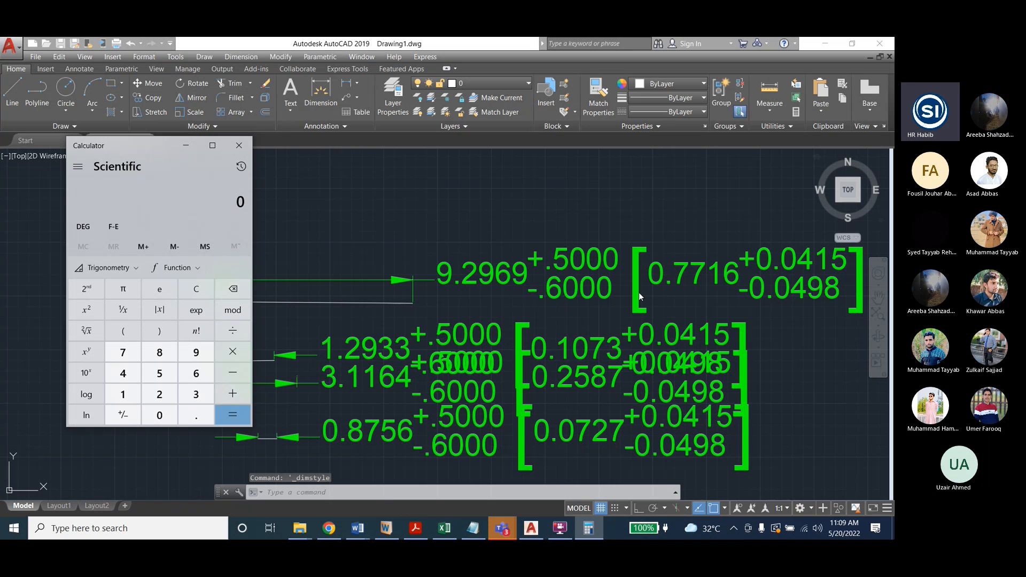
{"action": "key", "text": "period"}
{"action": "type", "text": "7716*12"}
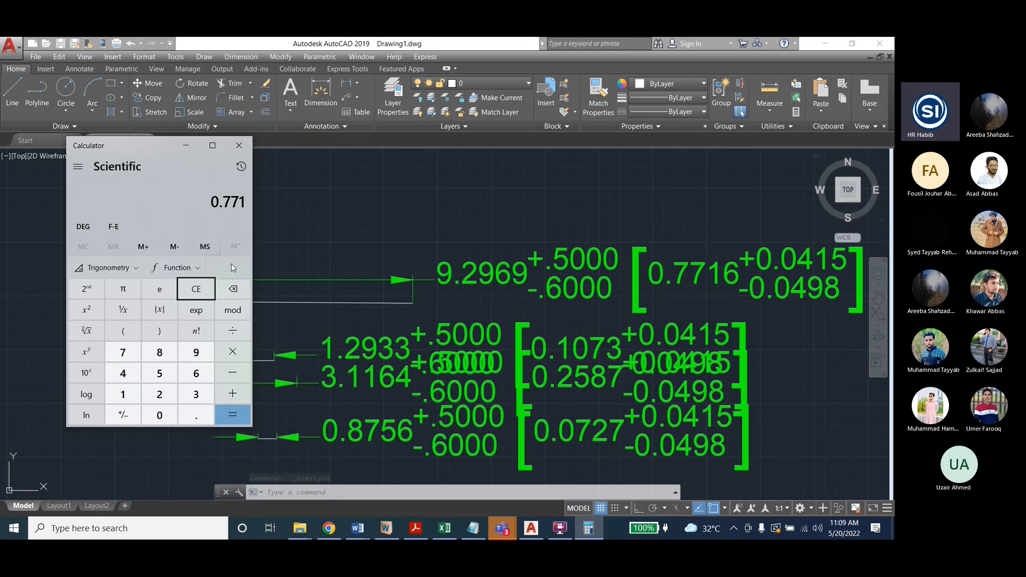
{"action": "key", "text": "Return"}
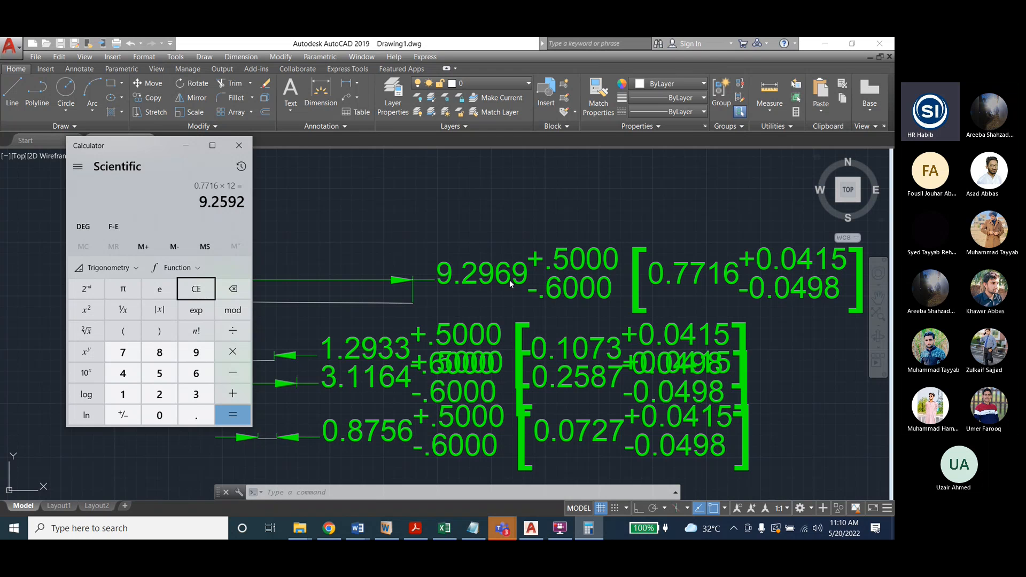
{"action": "left_click", "coordinate": [187, 153]}
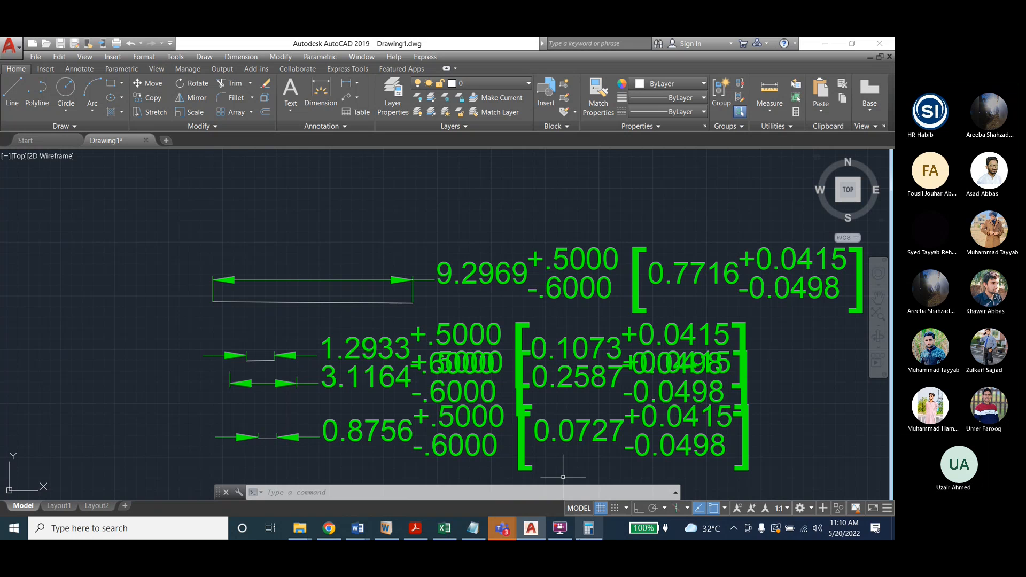
Compute 0.0415 × 12 in the Calculator to check the alternate upper tolerance, and return to the drawing
{"action": "left_click", "coordinate": [588, 528]}
{"action": "left_click", "coordinate": [190, 289]}
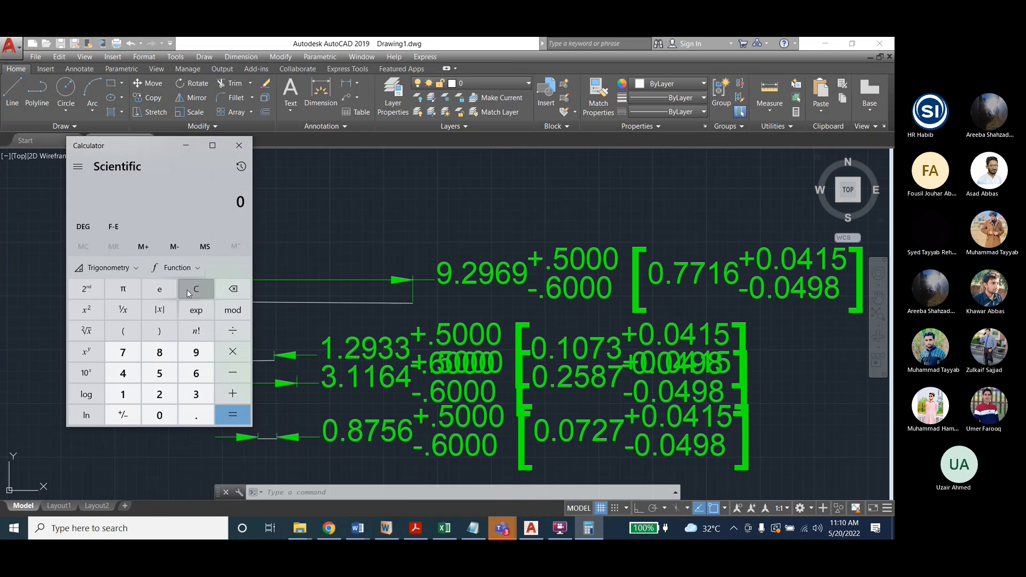
{"action": "type", "text": "."}
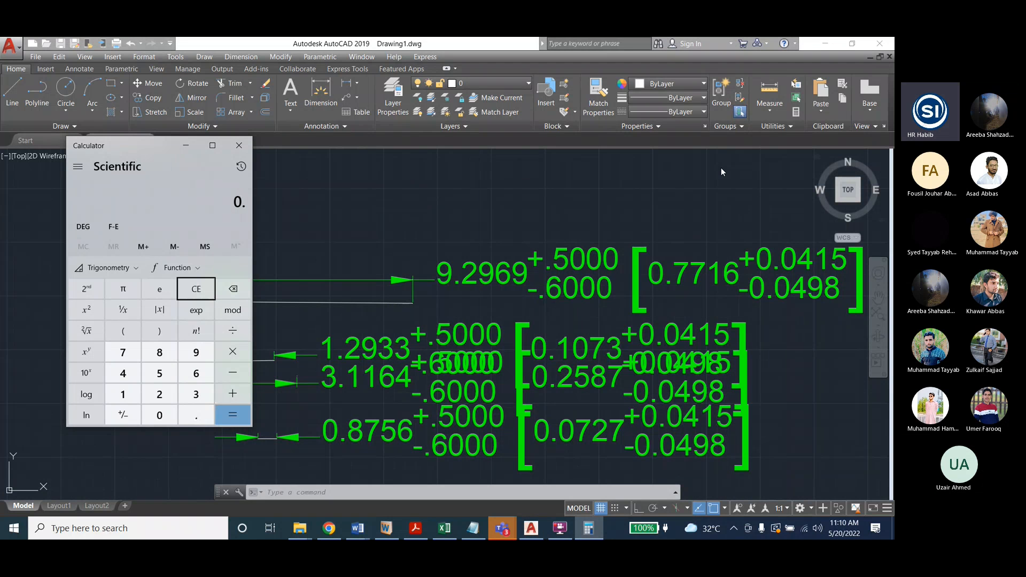
{"action": "type", "text": "041"}
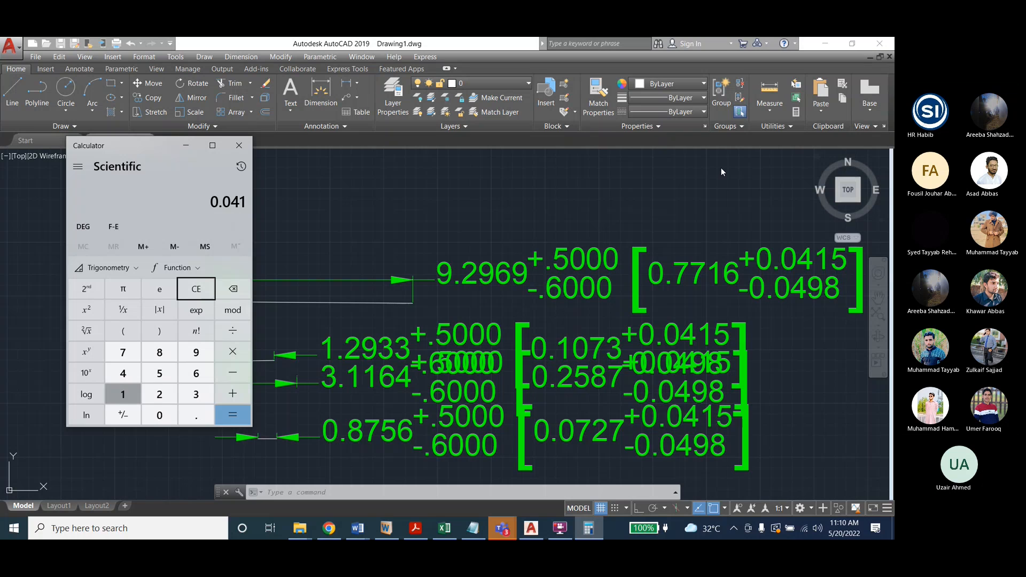
{"action": "type", "text": "5*12"}
{"action": "key", "text": "Return"}
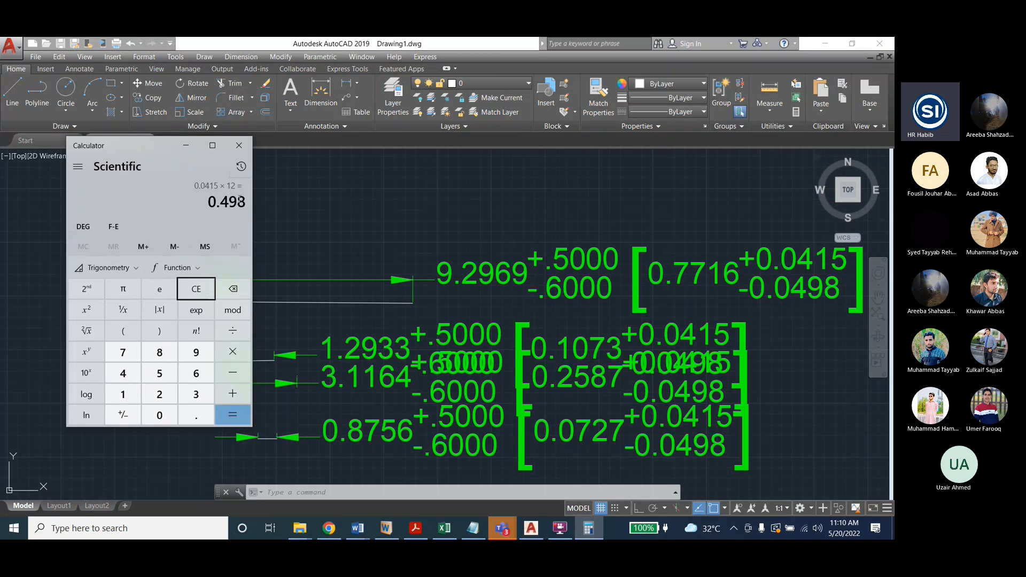
{"action": "left_click", "coordinate": [186, 146]}
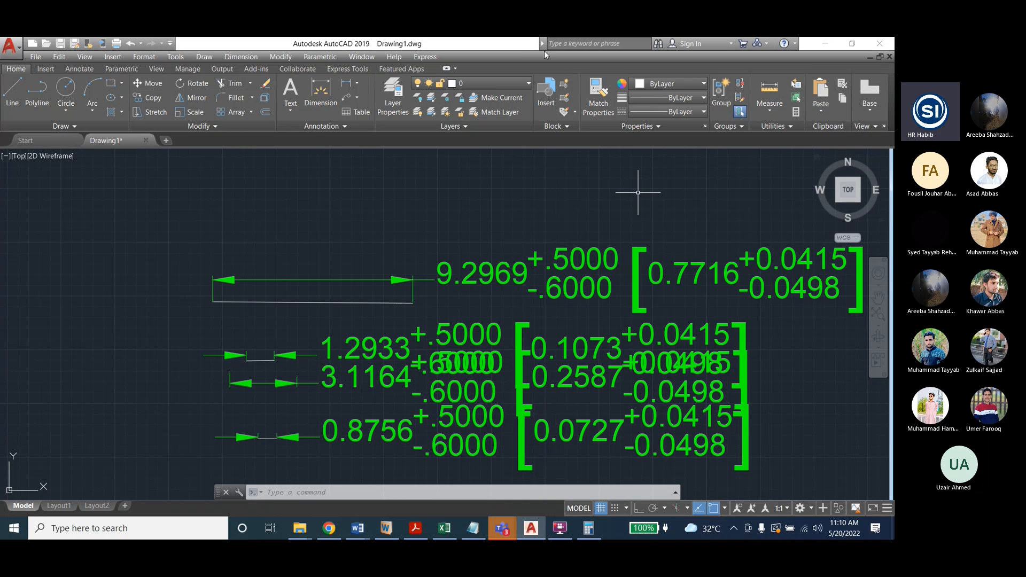
Set the alternate units rounding of dimension style 1 to 1.0000 and apply the style to the drawing
{"action": "left_click", "coordinate": [241, 57]}
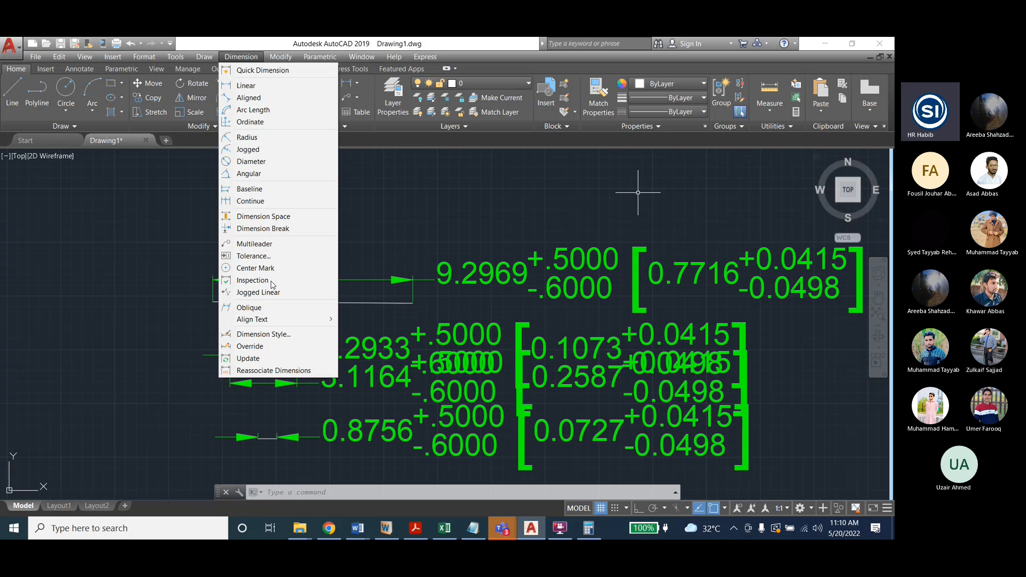
{"action": "left_click", "coordinate": [252, 335]}
{"action": "left_click", "coordinate": [588, 261]}
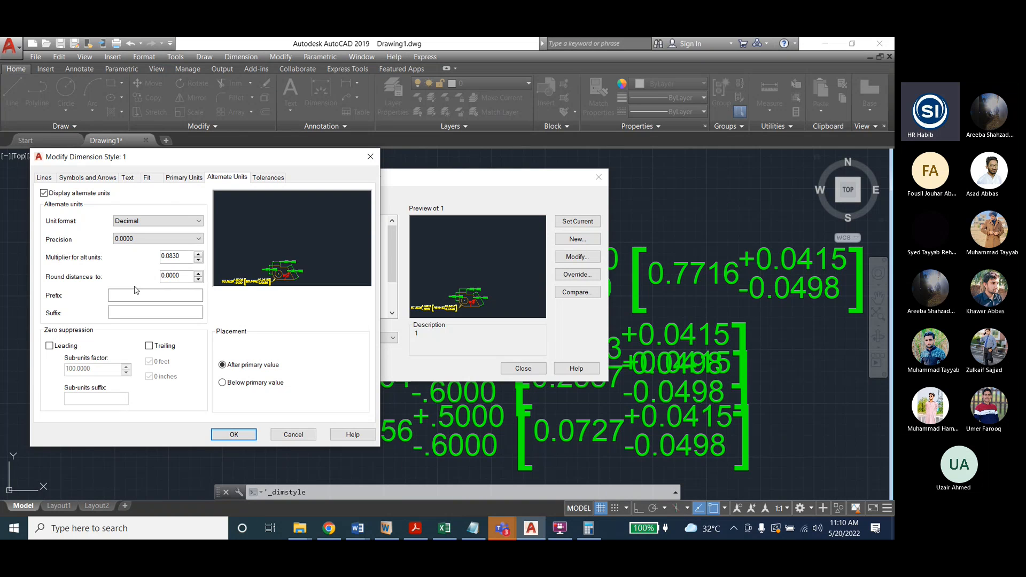
{"action": "left_click", "coordinate": [184, 277]}
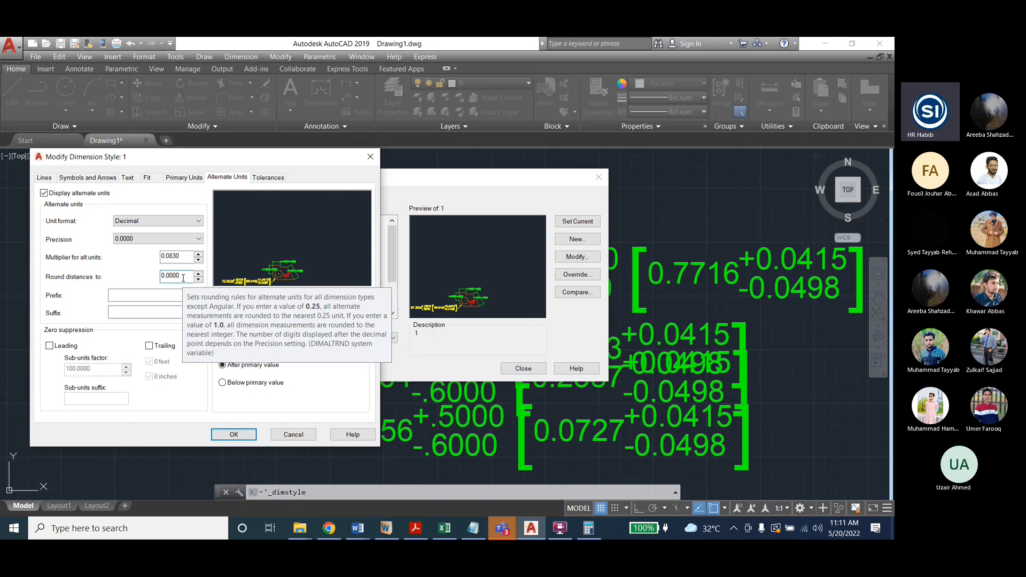
{"action": "left_click", "coordinate": [130, 295]}
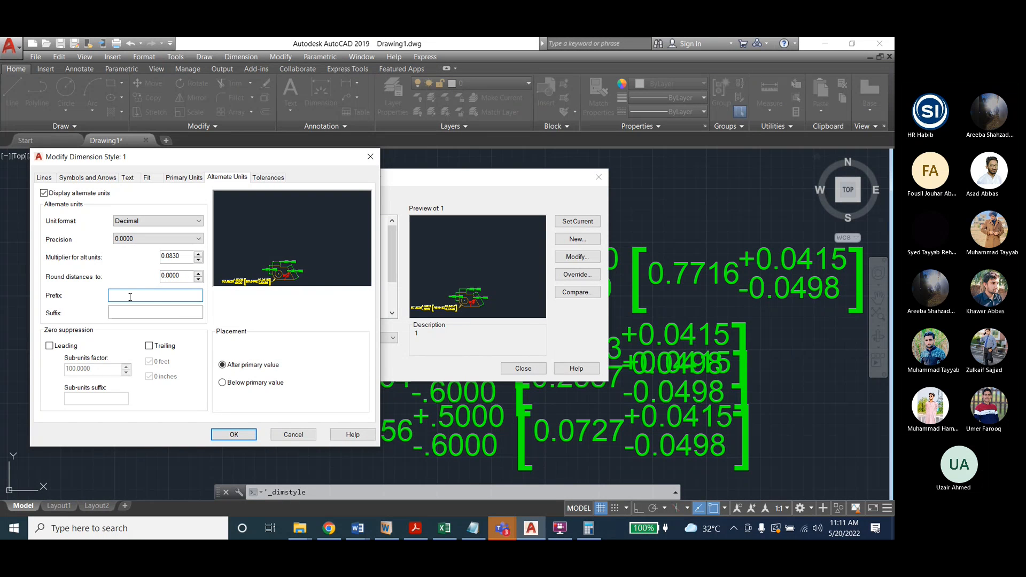
{"action": "left_click_drag", "start_coordinate": [180, 275], "coordinate": [161, 275]}
{"action": "type", "text": "1"}
{"action": "left_click", "coordinate": [180, 257]}
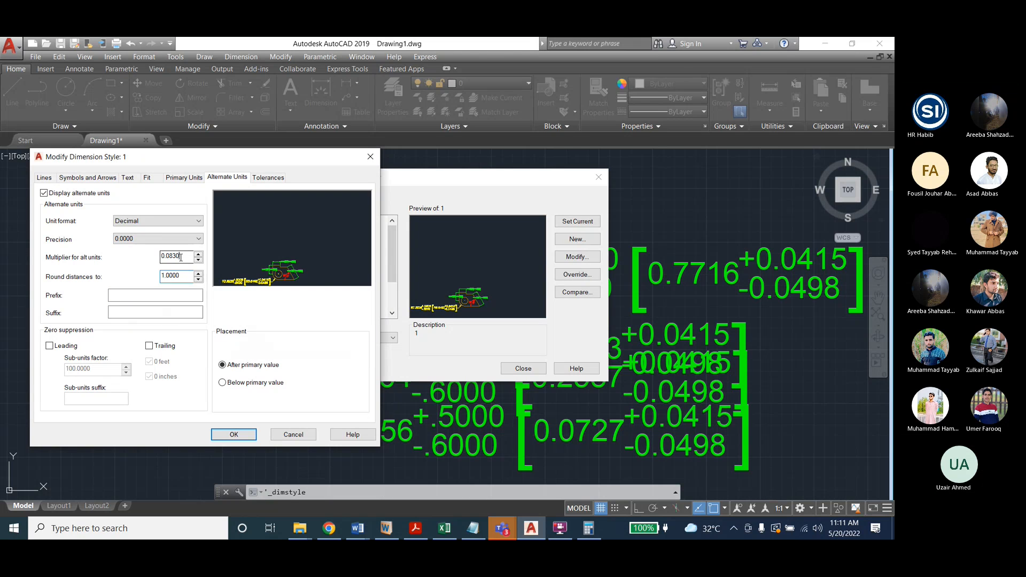
{"action": "key", "text": "Return"}
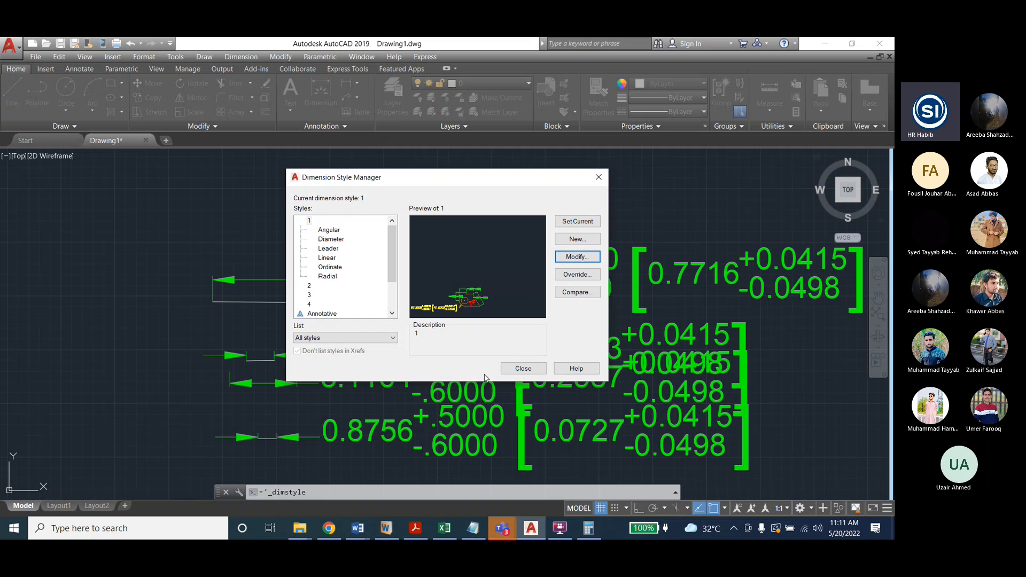
{"action": "left_click", "coordinate": [521, 369]}
Set the alternate units rounding of dimension style 1 to 0.0500 and return to the drawing
{"action": "left_click", "coordinate": [240, 57]}
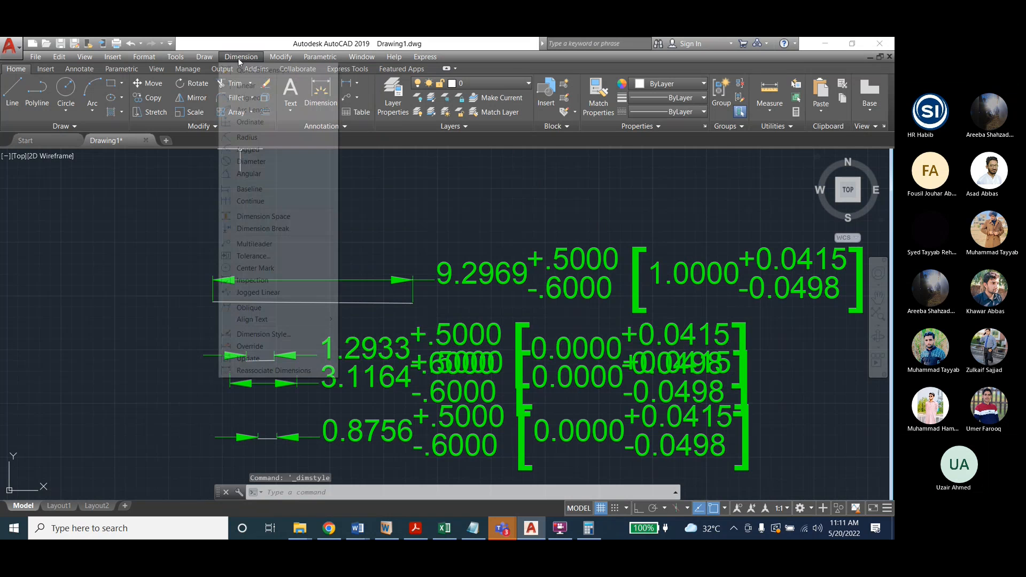
{"action": "left_click", "coordinate": [268, 334]}
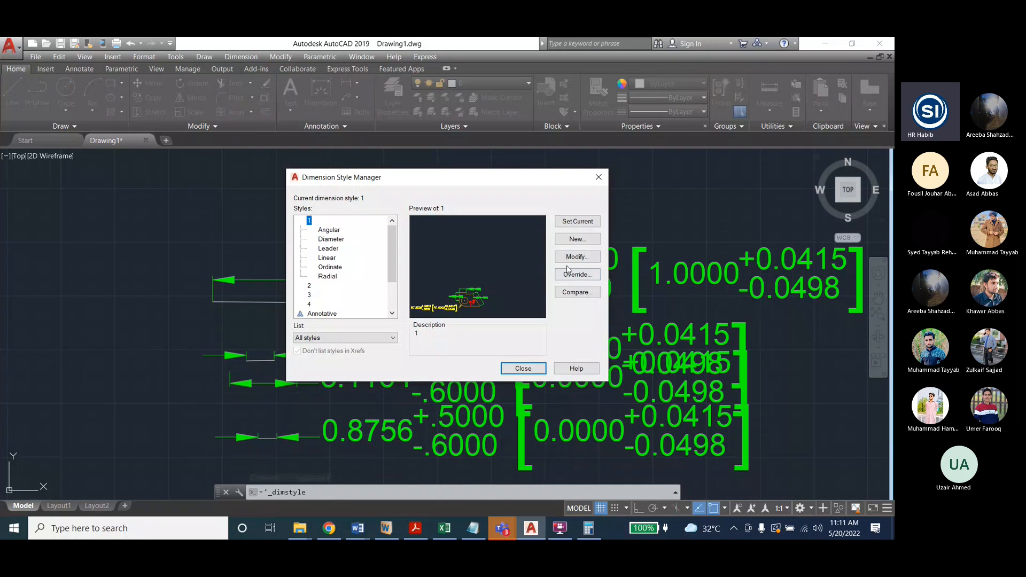
{"action": "left_click", "coordinate": [571, 257]}
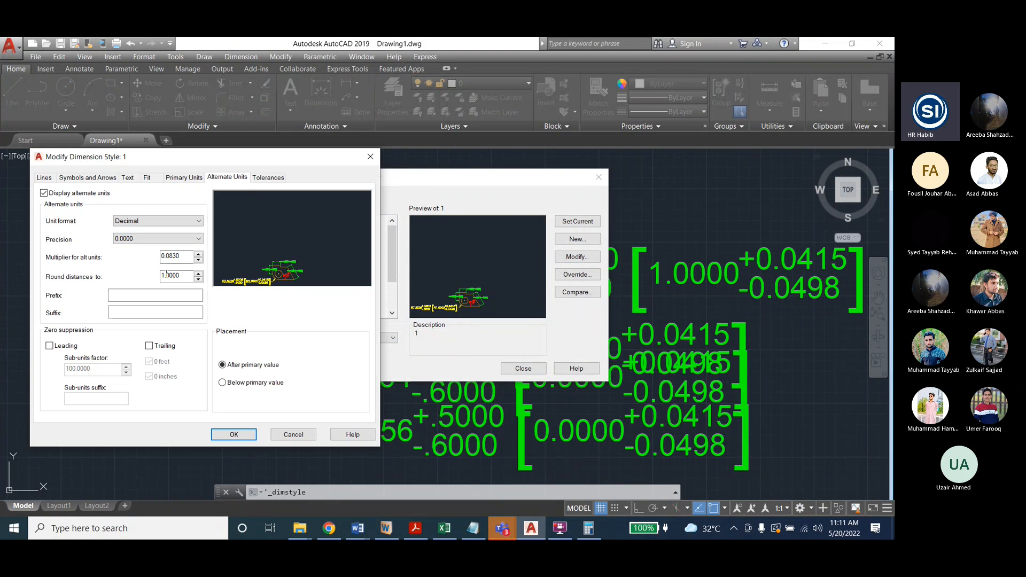
{"action": "left_click_drag", "start_coordinate": [165, 276], "coordinate": [161, 276]}
{"action": "type", "text": "0"}
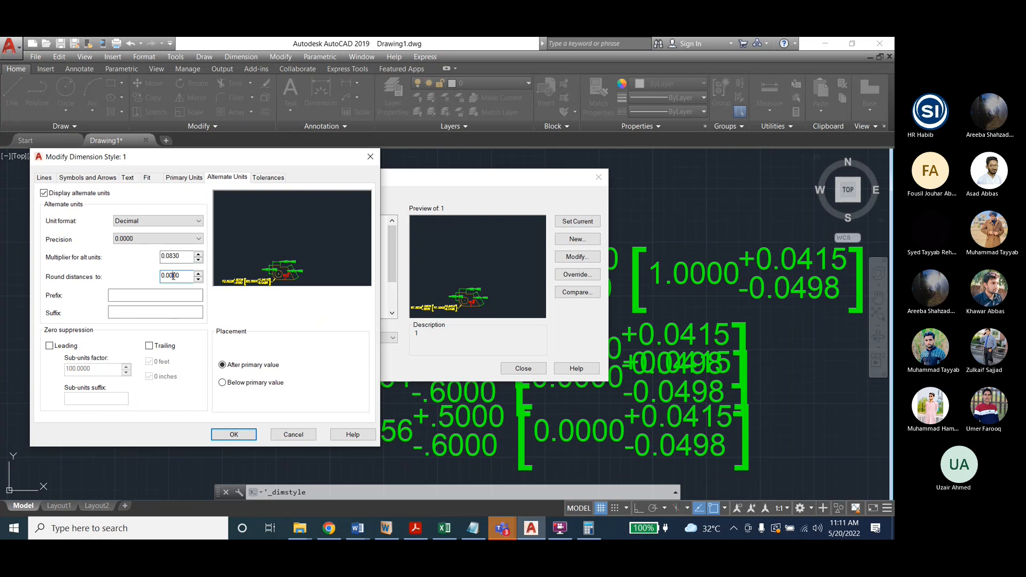
{"action": "left_click_drag", "start_coordinate": [169, 275], "coordinate": [173, 275]}
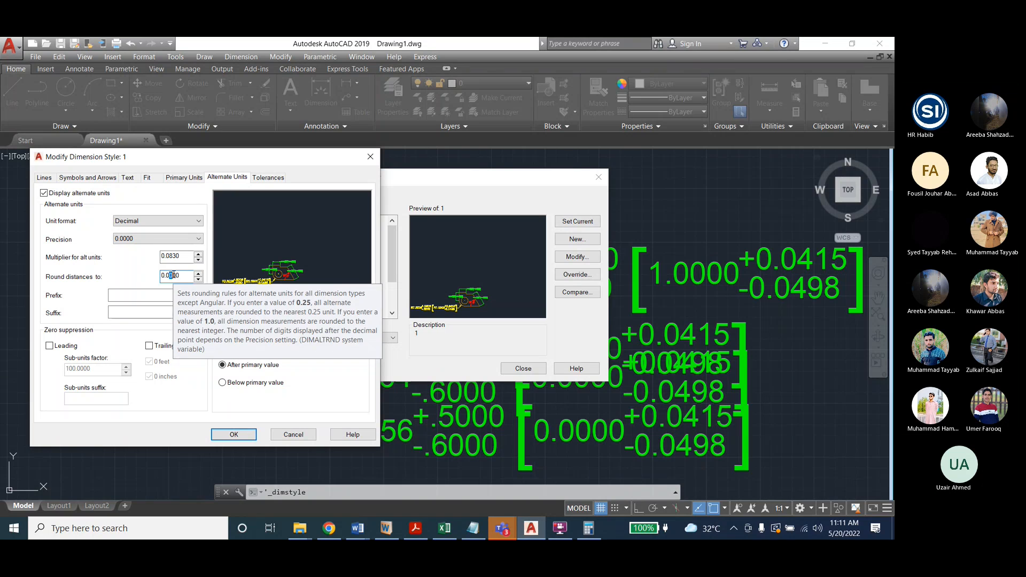
{"action": "type", "text": "5"}
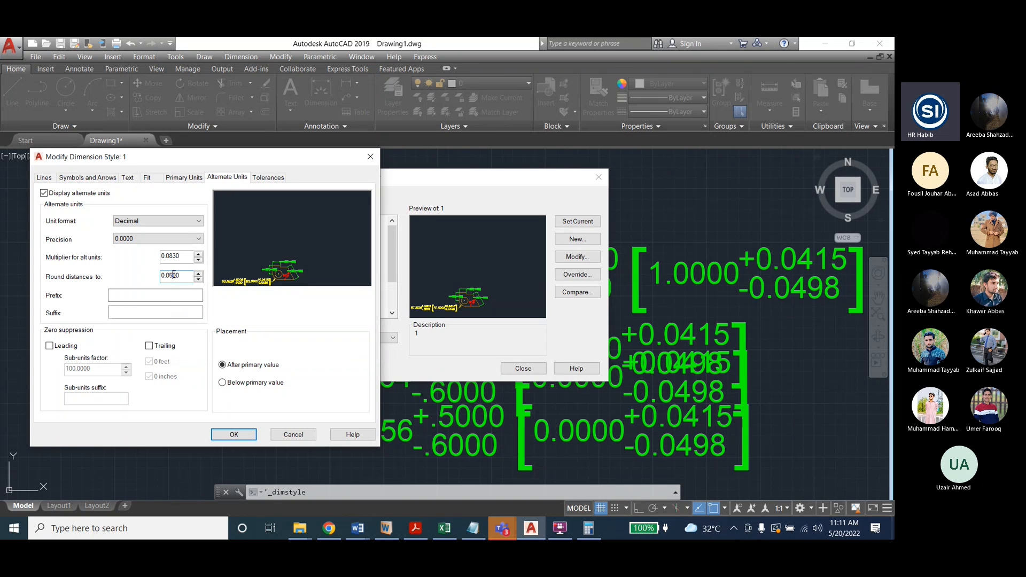
{"action": "left_click", "coordinate": [234, 434]}
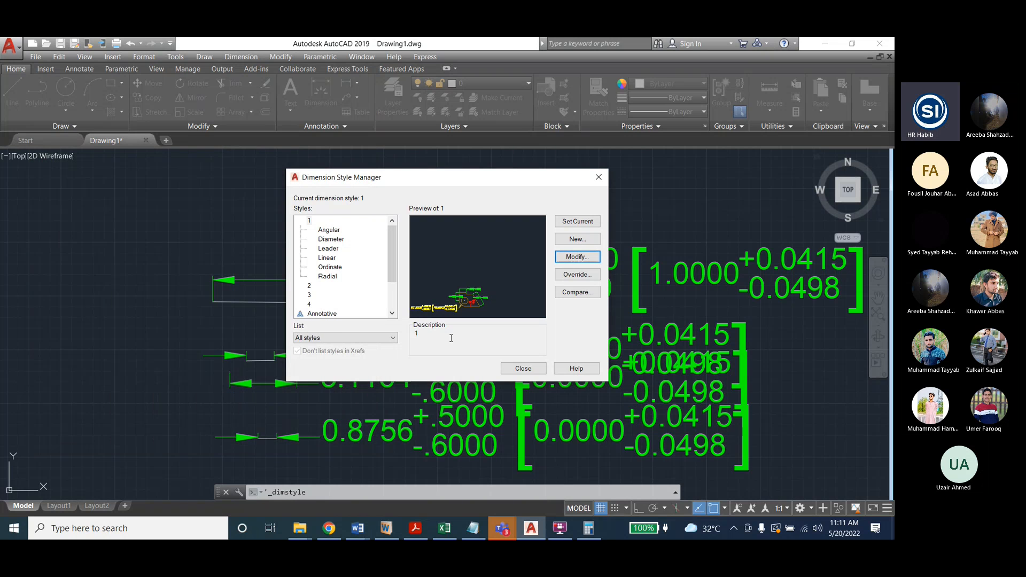
{"action": "left_click_drag", "start_coordinate": [499, 182], "coordinate": [335, 179]}
{"action": "left_click", "coordinate": [357, 368]}
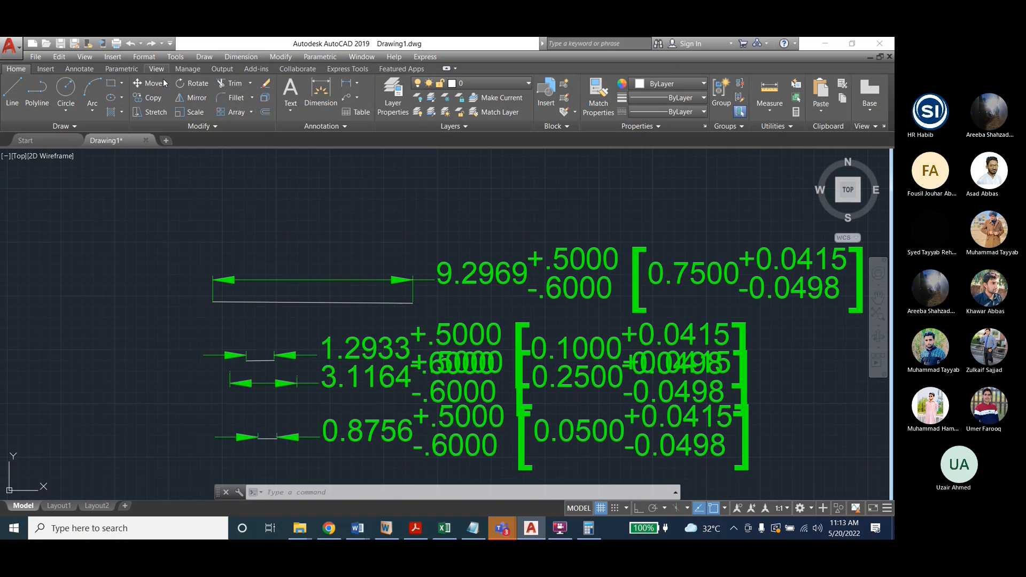
Reset the alternate units rounding of dimension style 1 to 0.0000 and apply the style
{"action": "left_click", "coordinate": [244, 57]}
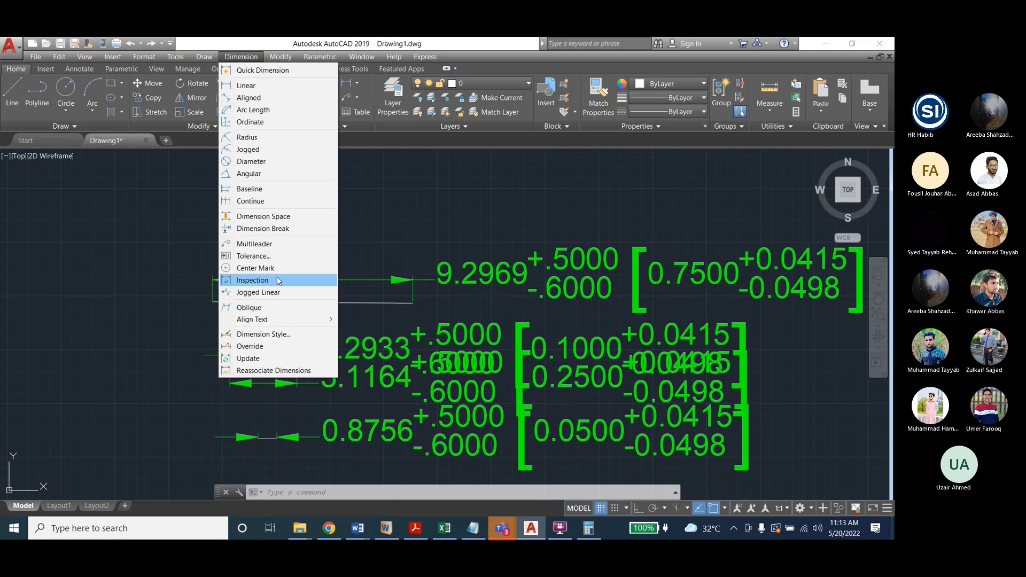
{"action": "left_click", "coordinate": [278, 334]}
{"action": "left_click_drag", "start_coordinate": [378, 181], "coordinate": [180, 179]}
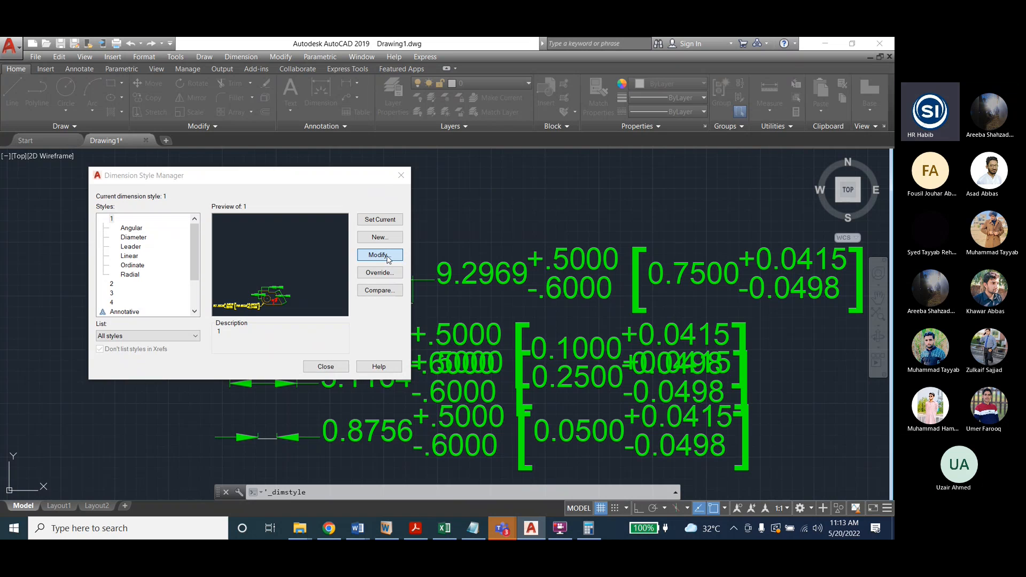
{"action": "left_click", "coordinate": [388, 257]}
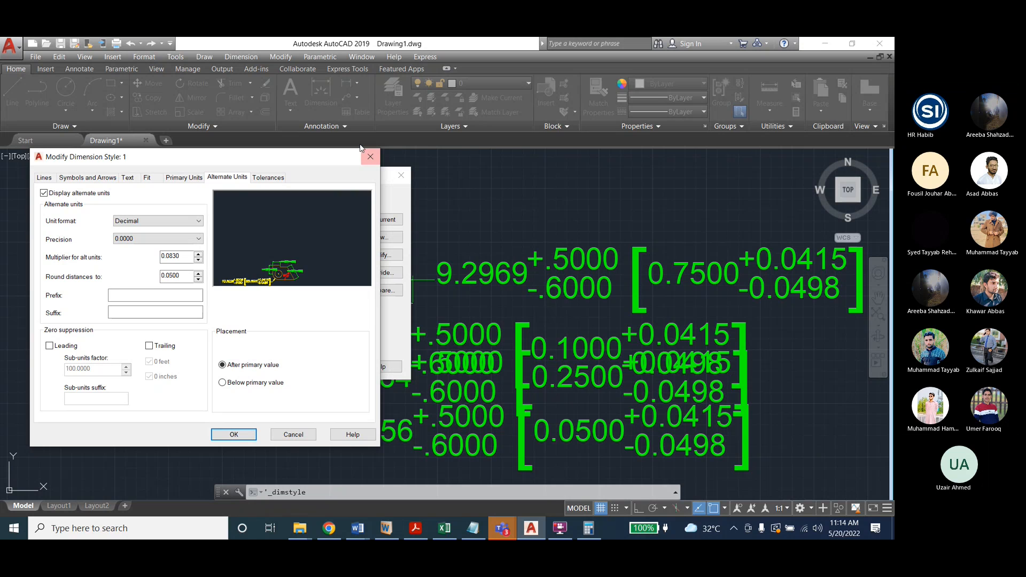
{"action": "double_click", "coordinate": [182, 276]}
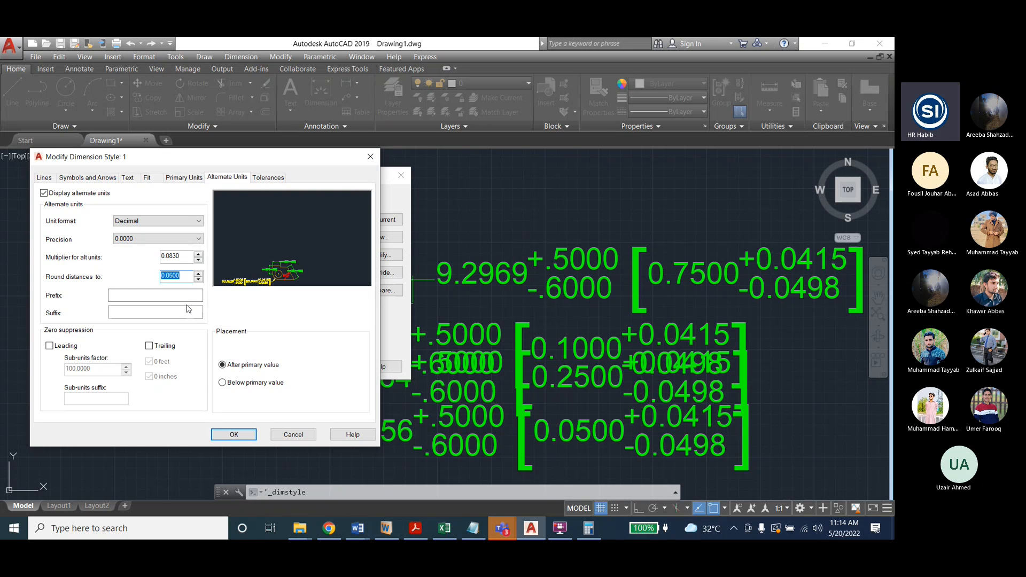
{"action": "left_click", "coordinate": [169, 274]}
{"action": "left_click_drag", "start_coordinate": [169, 274], "coordinate": [172, 275]}
{"action": "left_click", "coordinate": [241, 431]}
{"action": "left_click", "coordinate": [325, 366]}
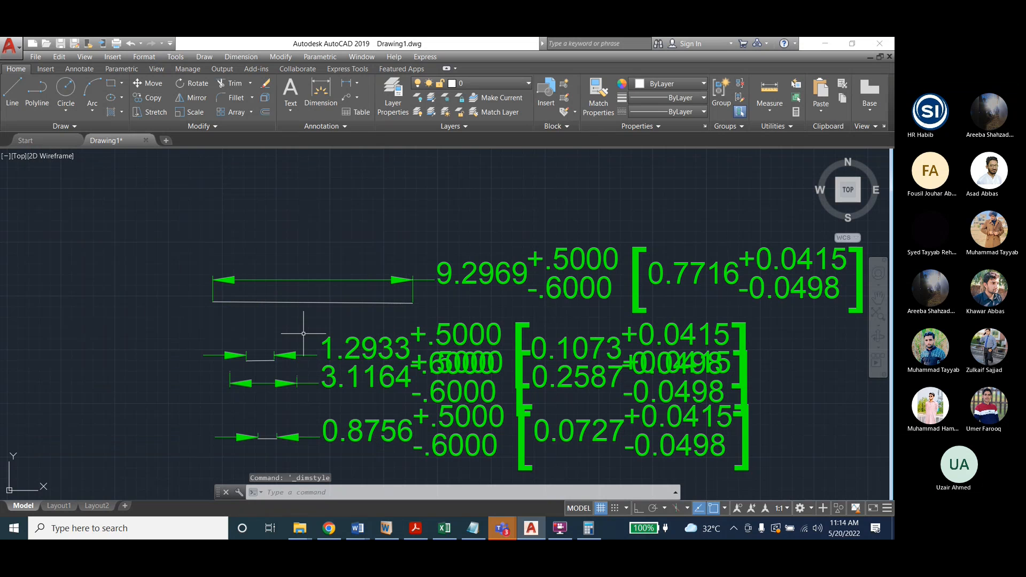
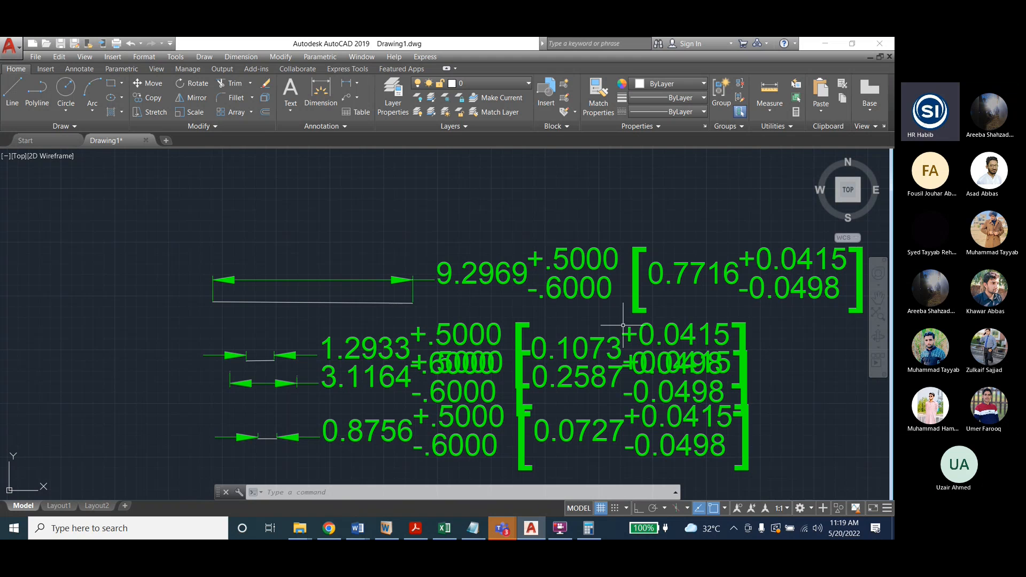
Set the alternate units rounding of dimension style 1 to 0.0030 and apply it to the dimensions
{"action": "left_click", "coordinate": [241, 57]}
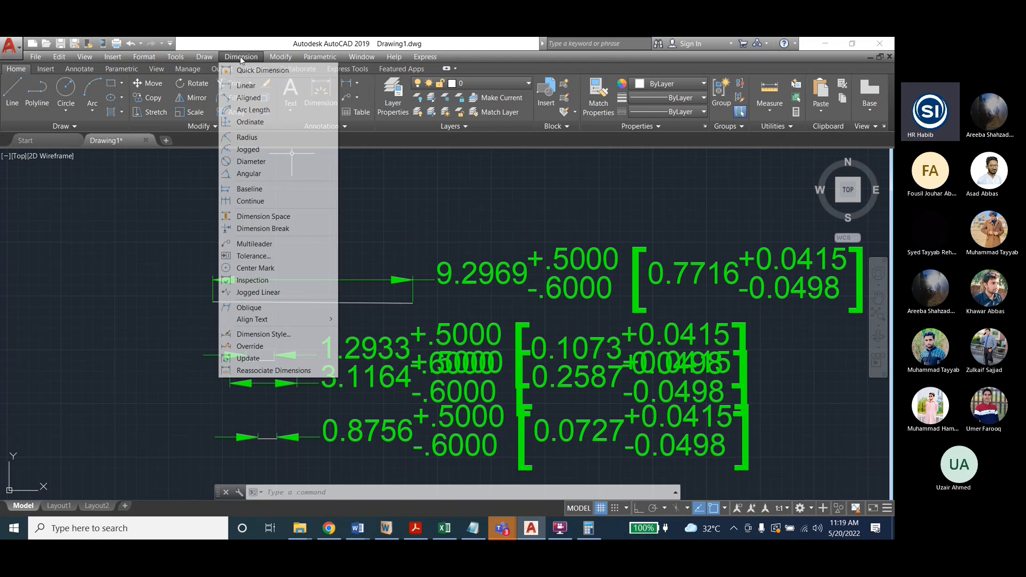
{"action": "left_click", "coordinate": [267, 335]}
{"action": "left_click_drag", "start_coordinate": [365, 184], "coordinate": [115, 175]}
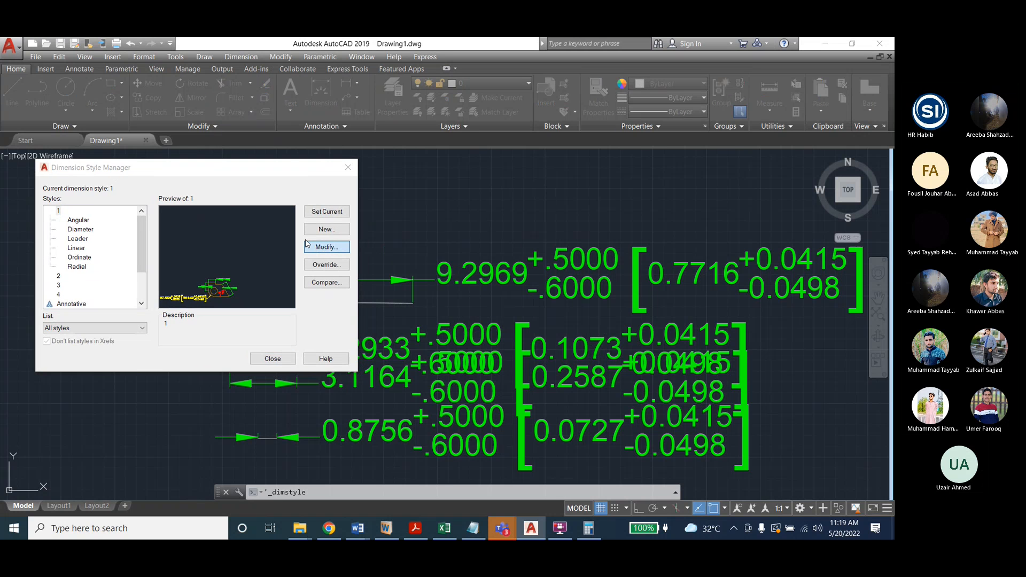
{"action": "left_click", "coordinate": [321, 246]}
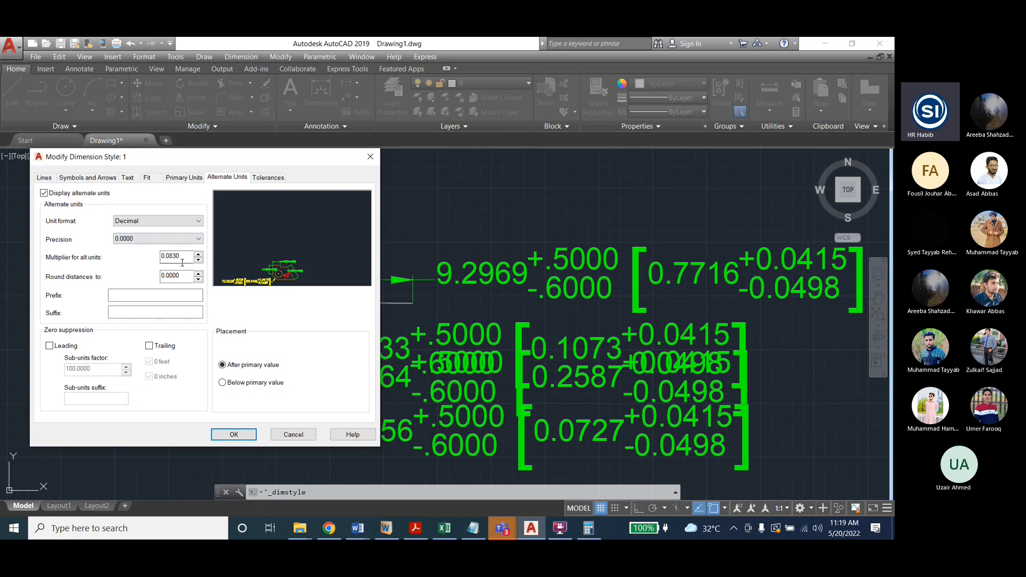
{"action": "left_click_drag", "start_coordinate": [182, 276], "coordinate": [172, 277]}
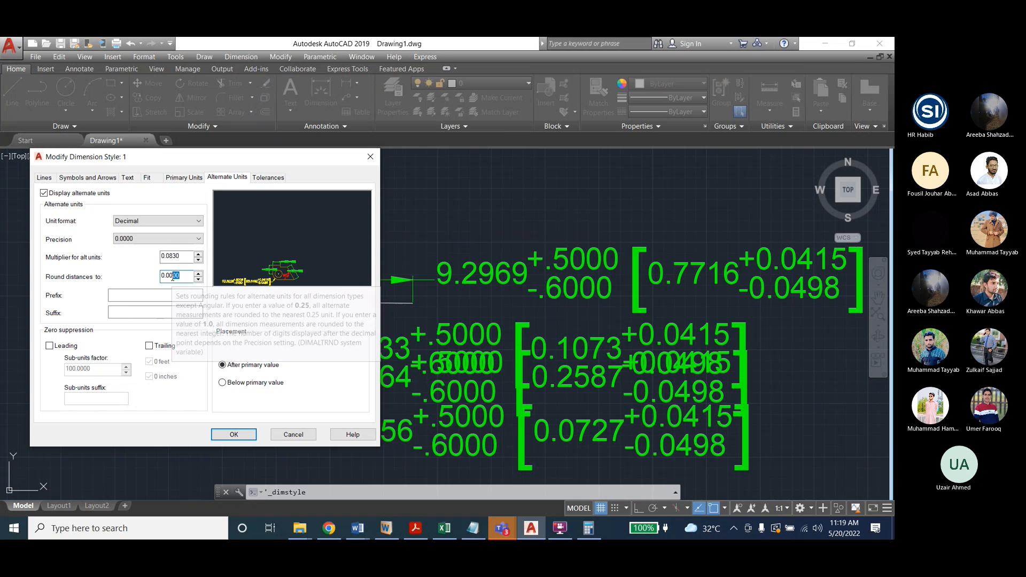
{"action": "type", "text": "30"}
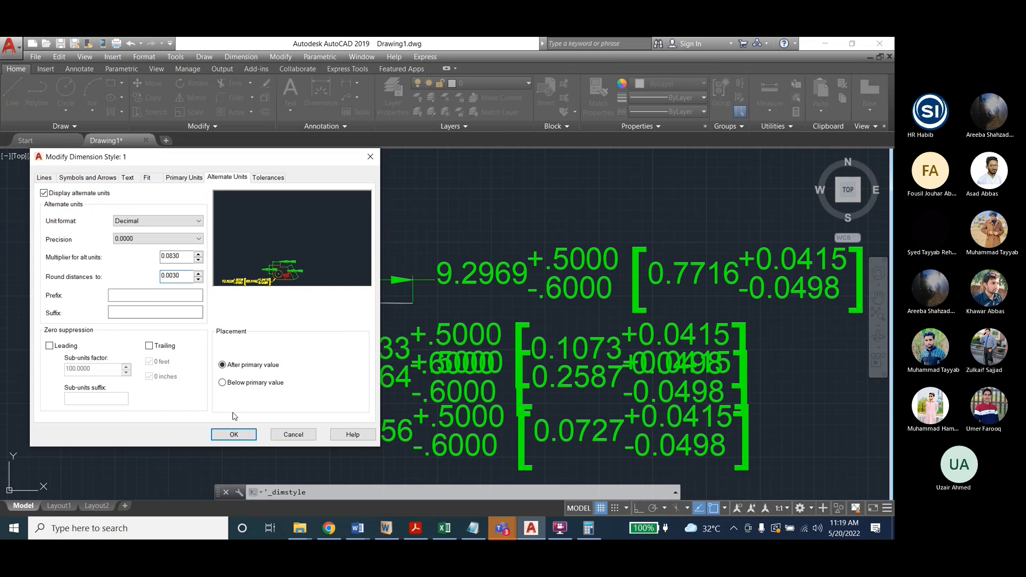
{"action": "left_click", "coordinate": [234, 434]}
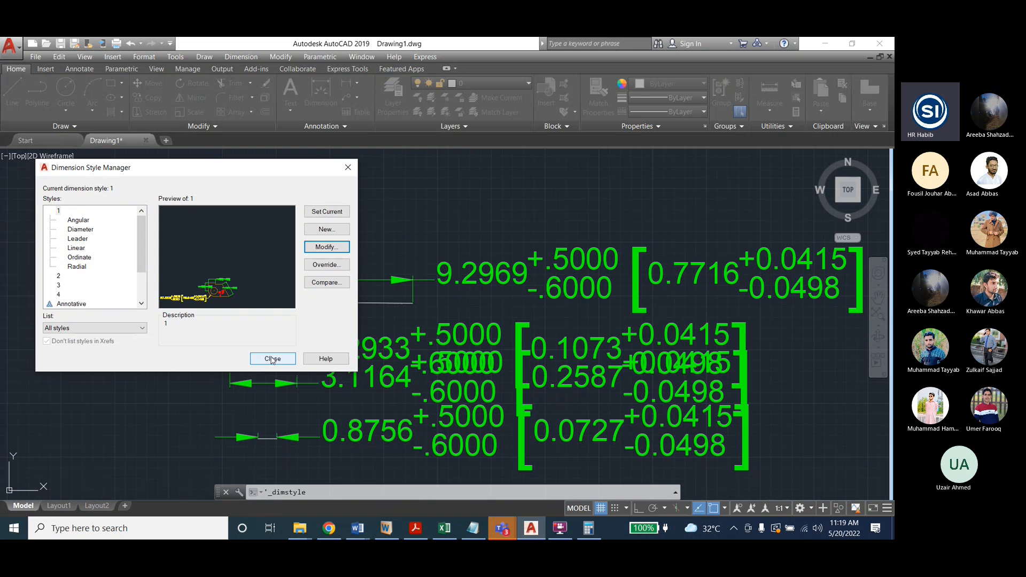
{"action": "left_click", "coordinate": [272, 359]}
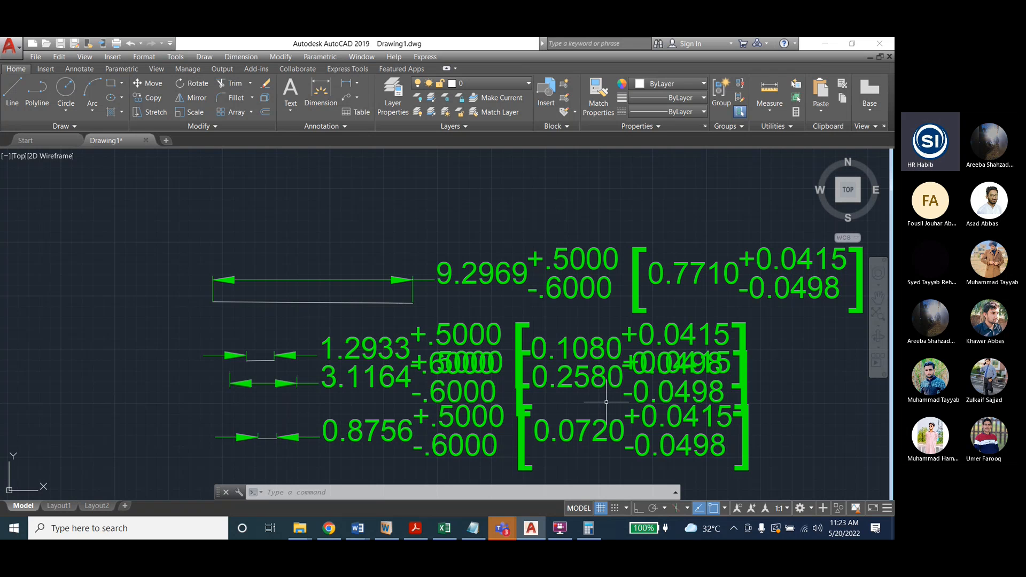
Undo, redo and again undo the last dimension style change to compare the rounded and unrounded alternate values
{"action": "key", "text": "ctrl+z"}
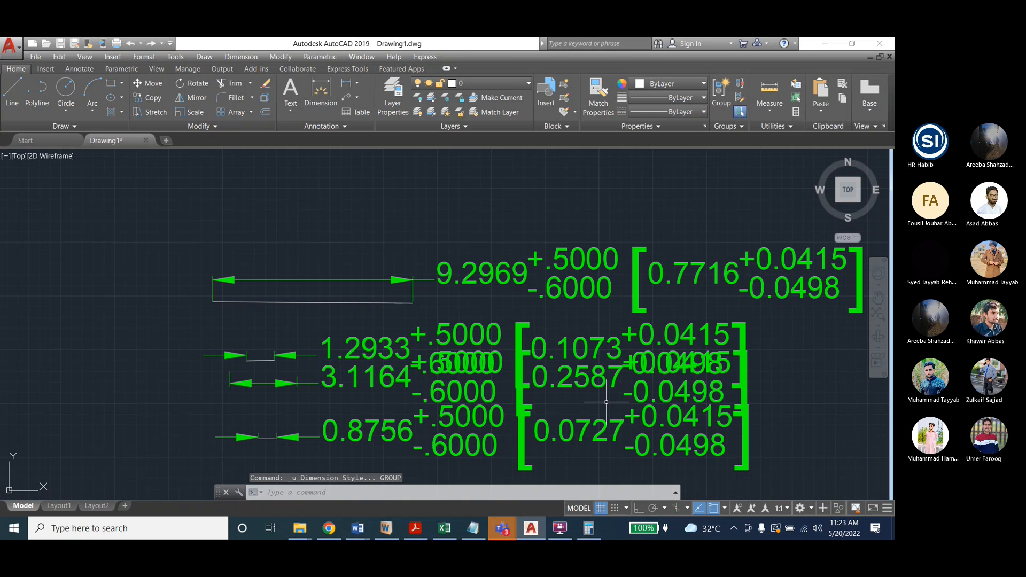
{"action": "key", "text": "ctrl+y"}
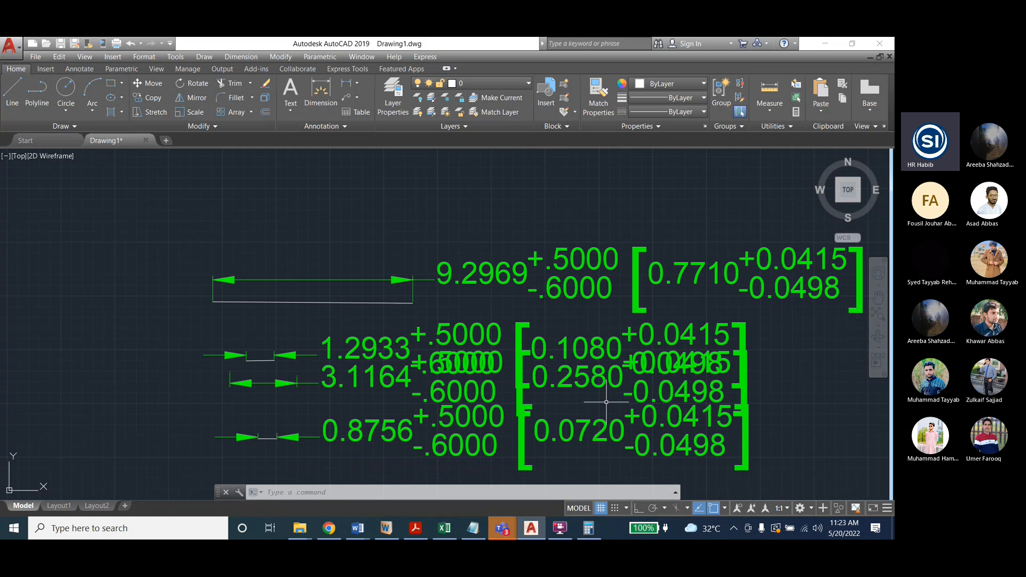
{"action": "key", "text": "ctrl+z"}
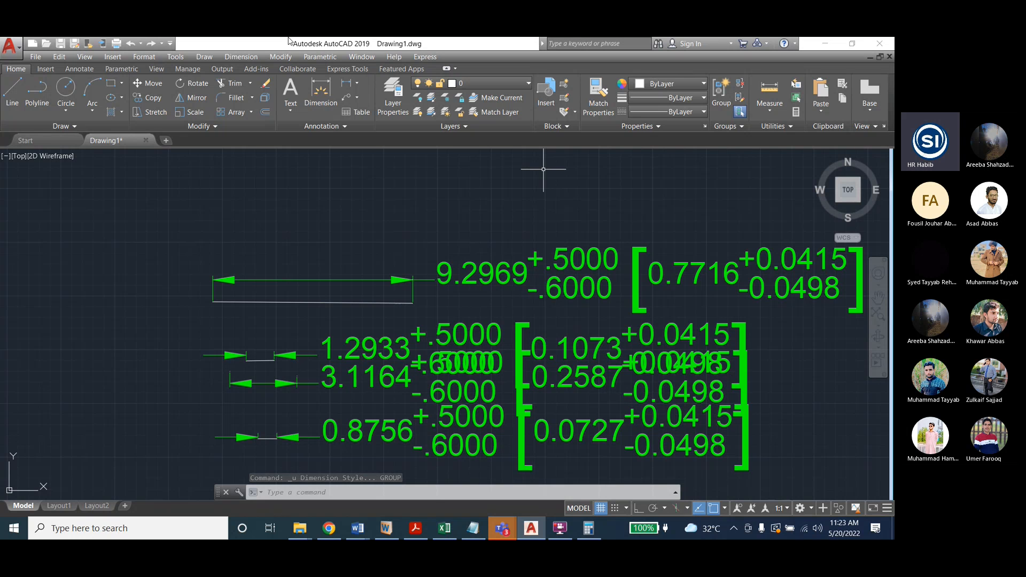
Review the alternate units precision, multiplier and rounding settings of dimension style 1, and return to the drawing
{"action": "left_click", "coordinate": [245, 58]}
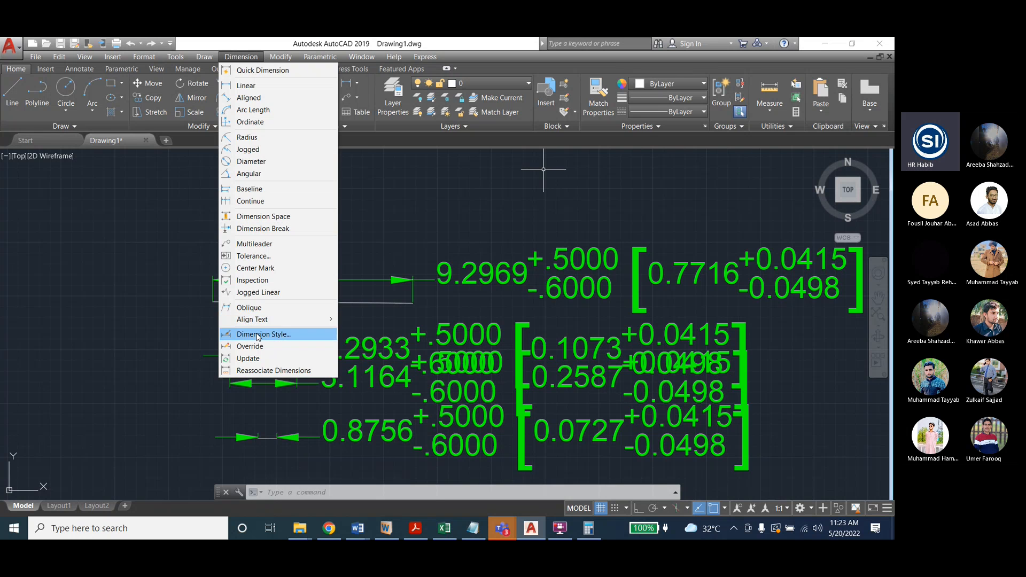
{"action": "left_click", "coordinate": [256, 332]}
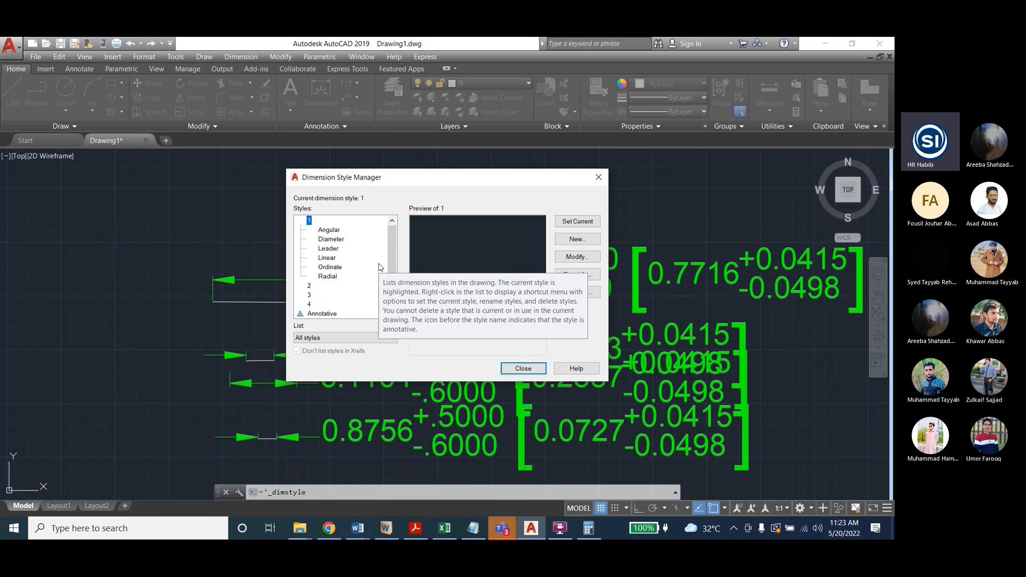
{"action": "left_click", "coordinate": [564, 258]}
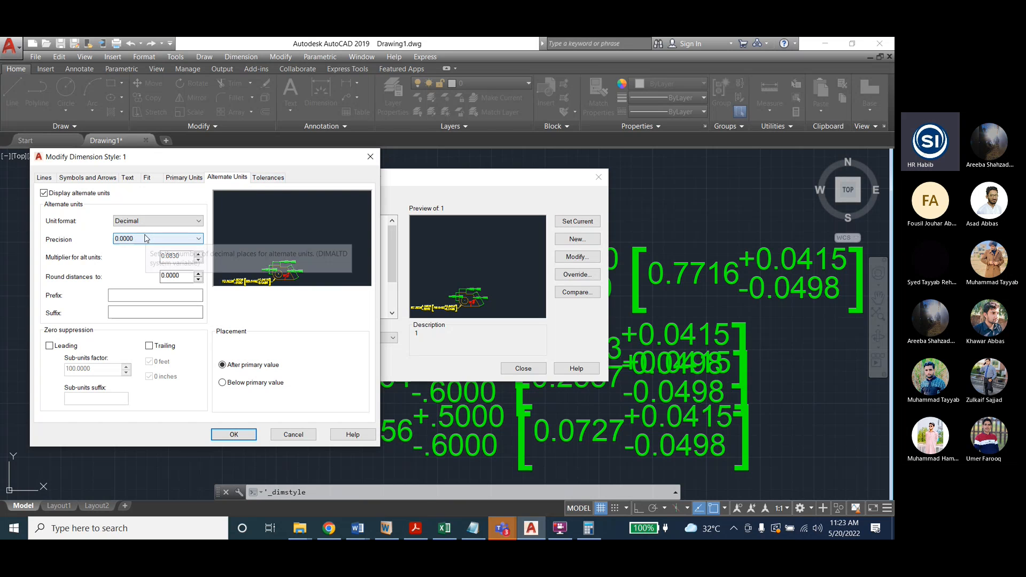
{"action": "left_click", "coordinate": [234, 435]}
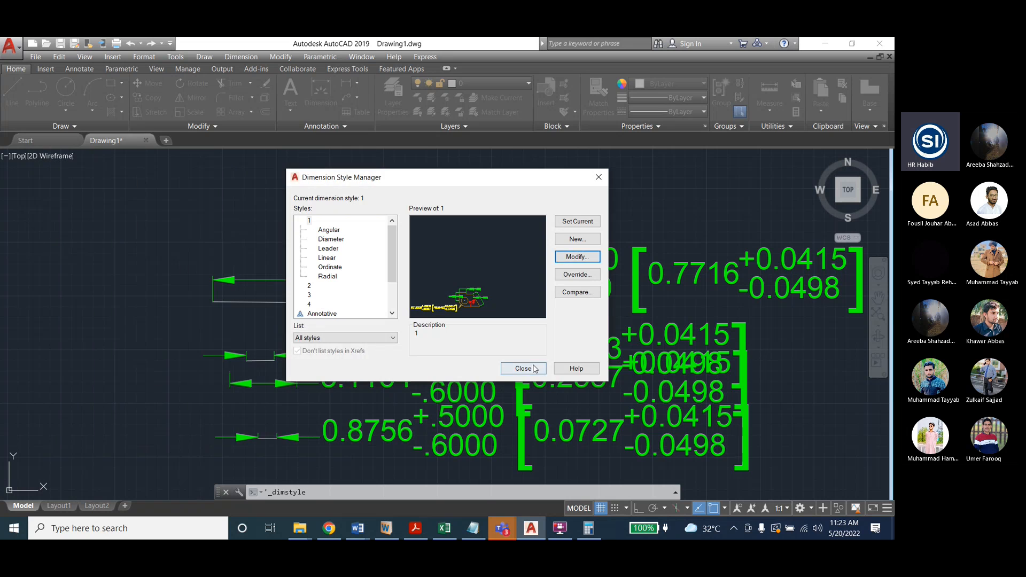
{"action": "left_click", "coordinate": [523, 369]}
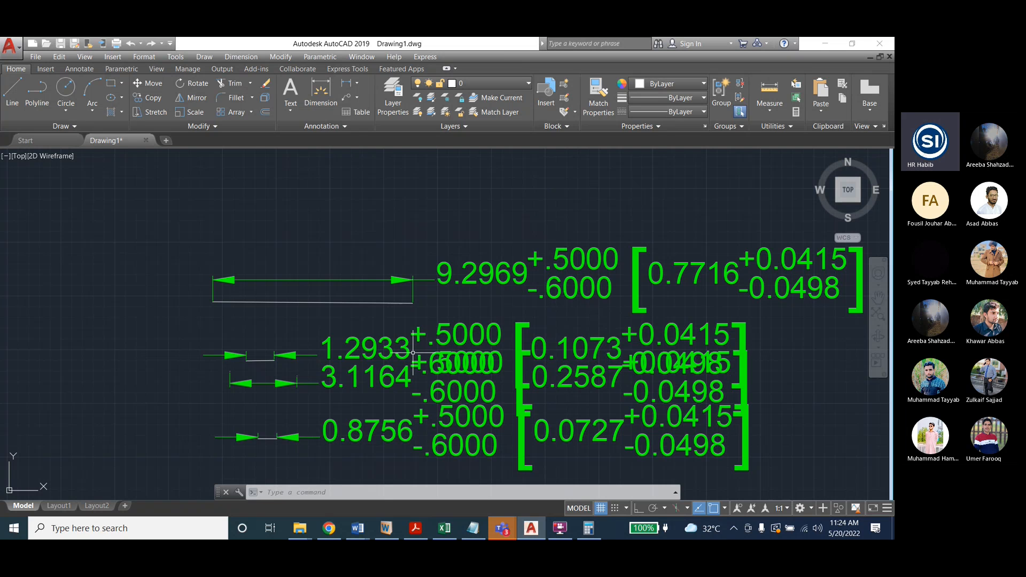
Undo the latest dimension style changes and redo them to compare the rounded and unrounded alternate values
{"action": "key", "text": "ctrl+y"}
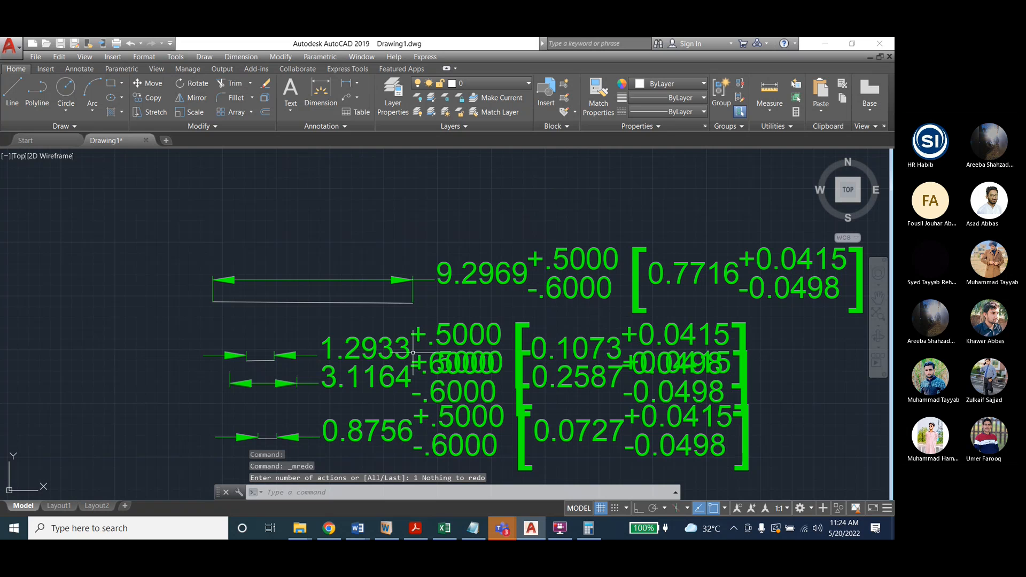
{"action": "key", "text": "ctrl+z"}
{"action": "key", "text": "ctrl+z"}
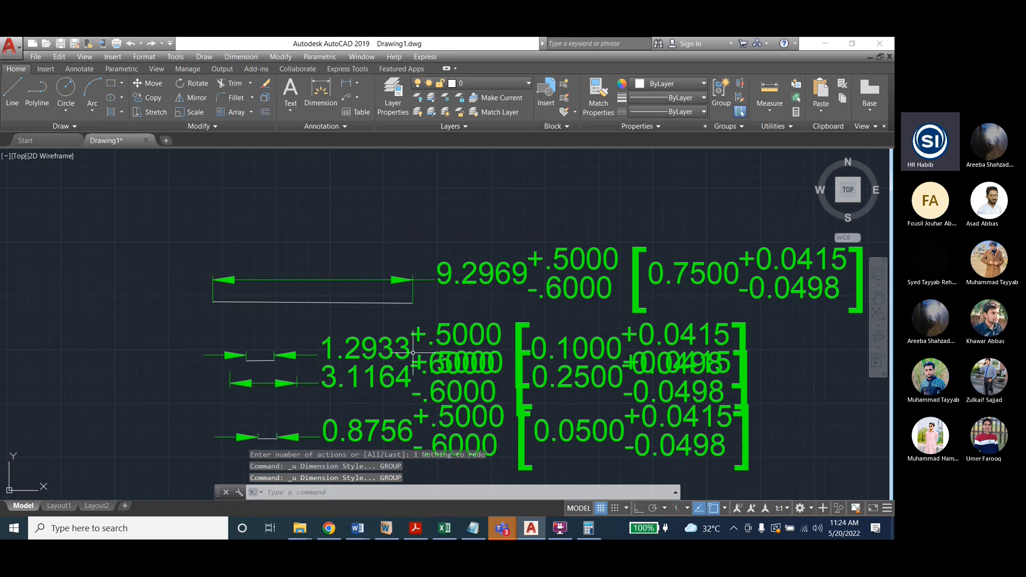
{"action": "key", "text": "ctrl+y"}
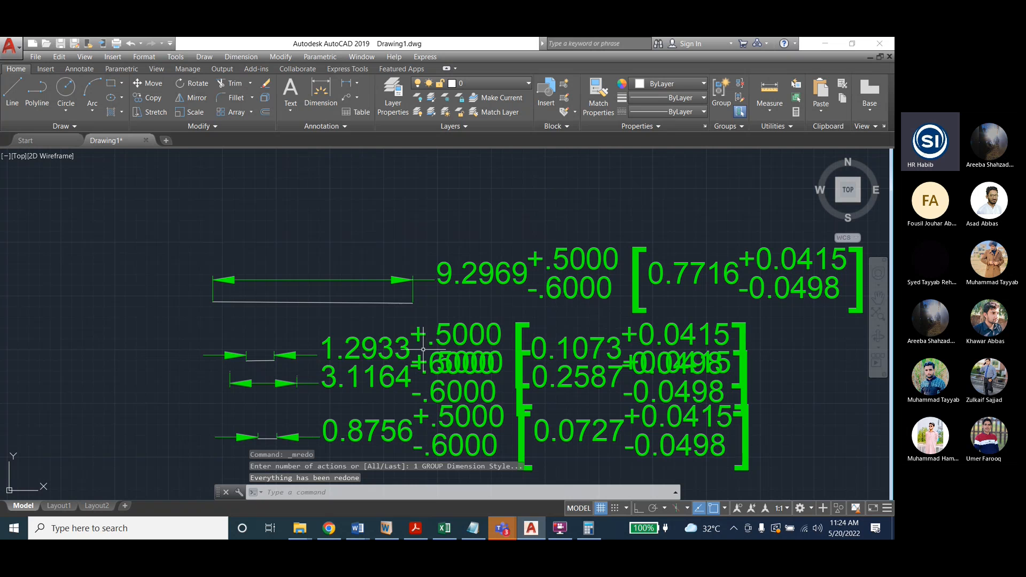
Modify dimension style 1 so alternate unit distances are rounded to 0.0030, and apply it to the drawing's dimensions
{"action": "left_click", "coordinate": [241, 56]}
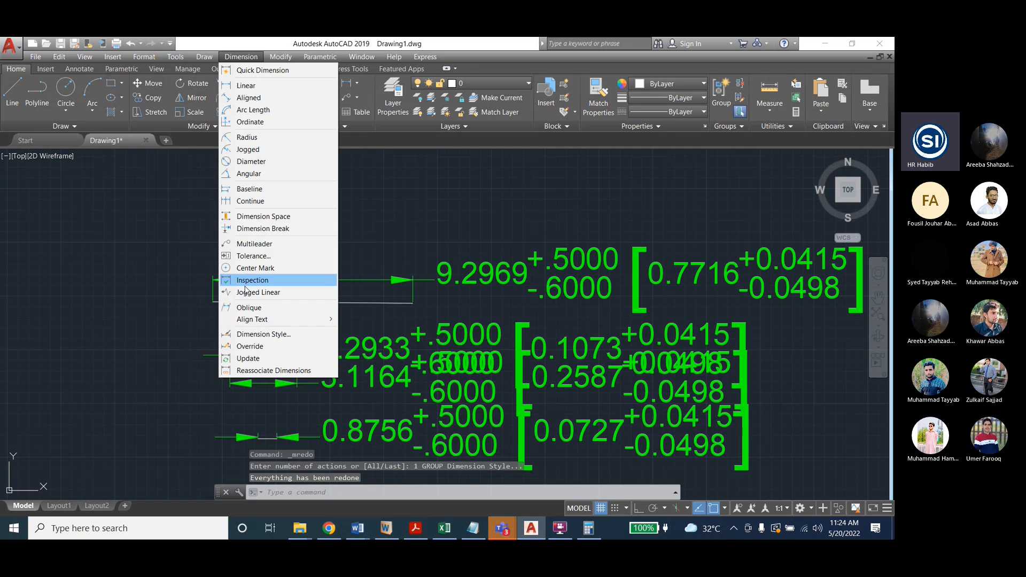
{"action": "left_click", "coordinate": [262, 334]}
{"action": "left_click", "coordinate": [575, 257]}
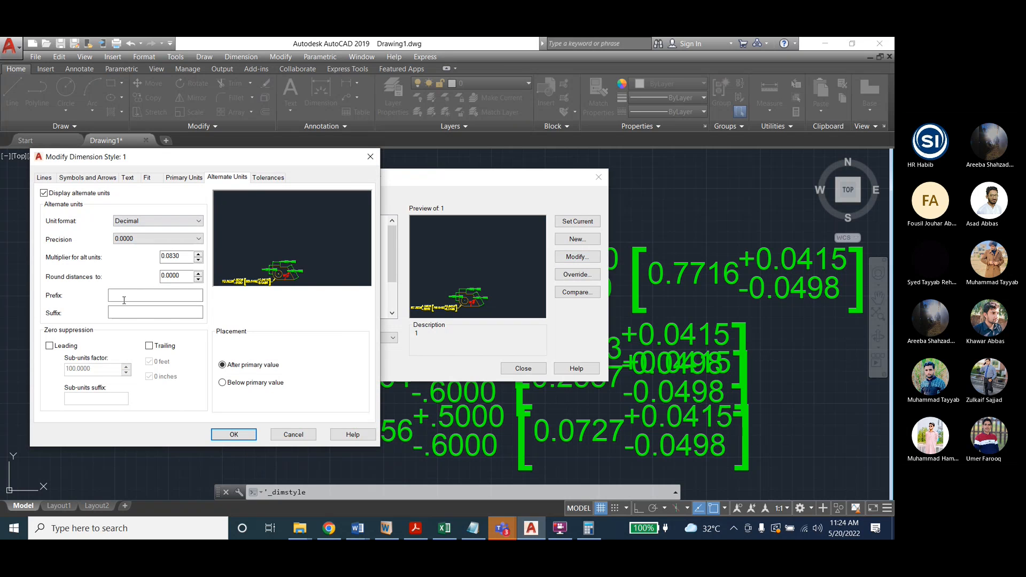
{"action": "left_click_drag", "start_coordinate": [181, 276], "coordinate": [175, 279]}
{"action": "type", "text": "30"}
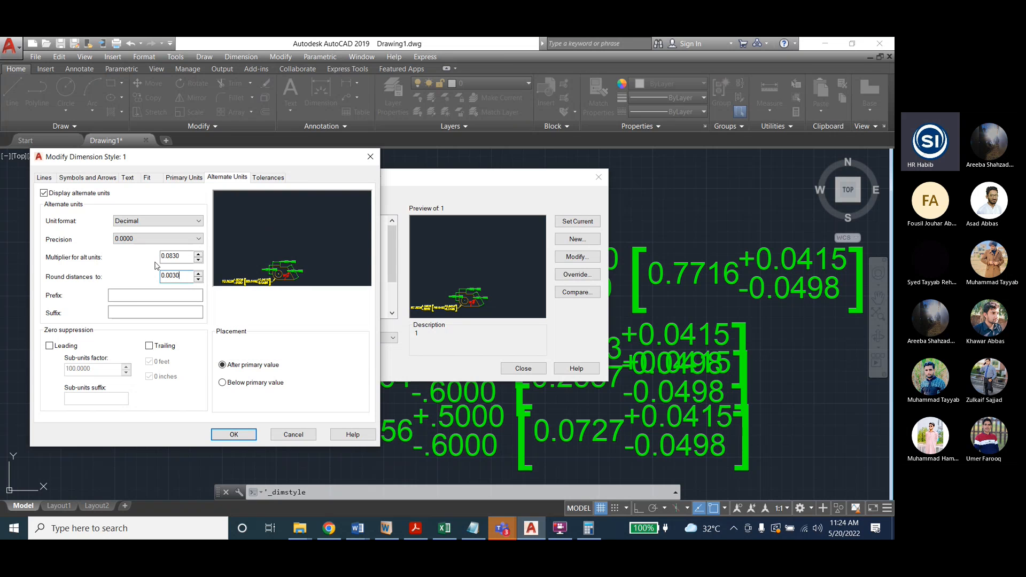
{"action": "left_click", "coordinate": [230, 435]}
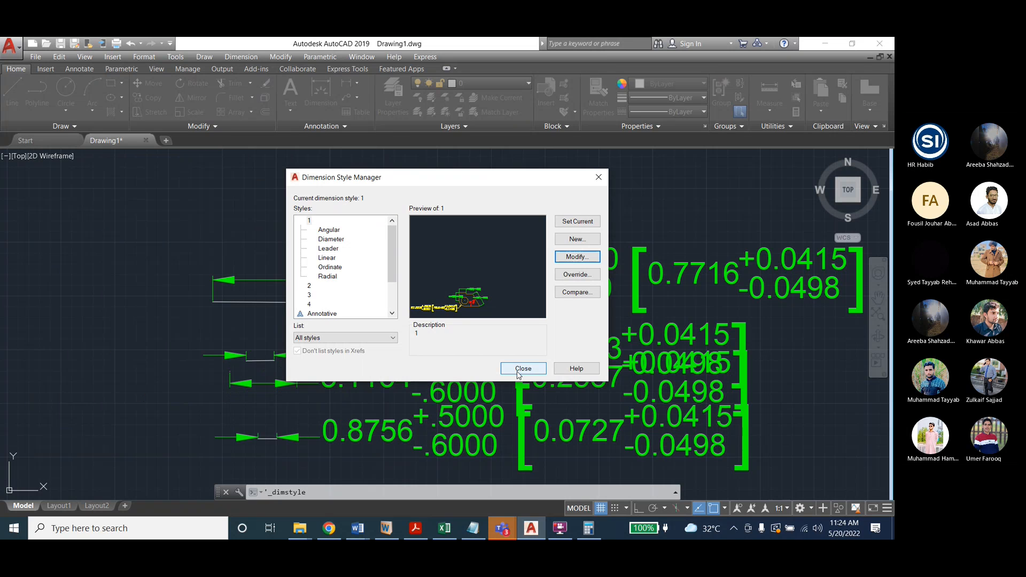
{"action": "left_click", "coordinate": [517, 369]}
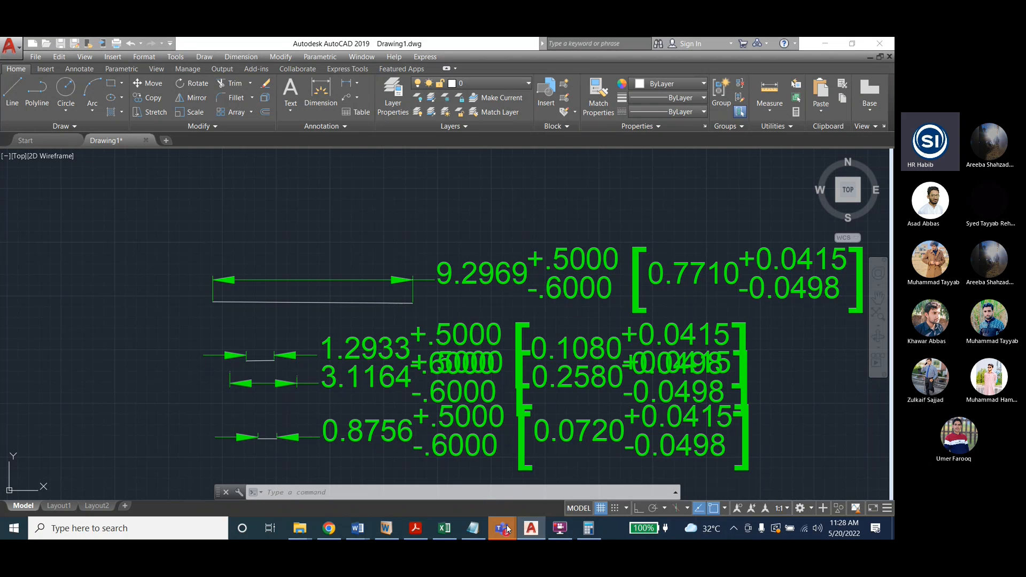
{"action": "left_click", "coordinate": [537, 473]}
{"action": "left_click", "coordinate": [541, 90]}
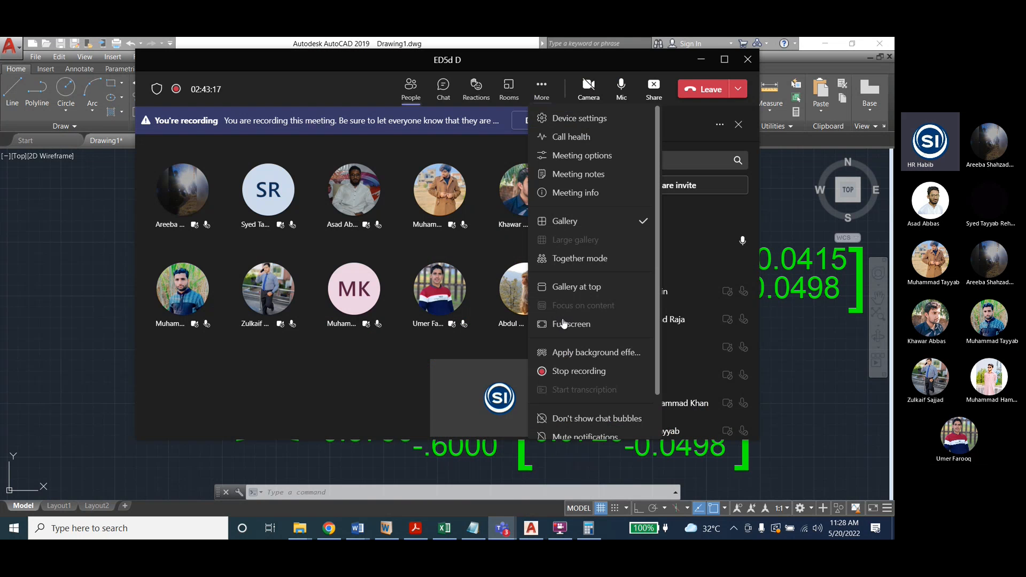